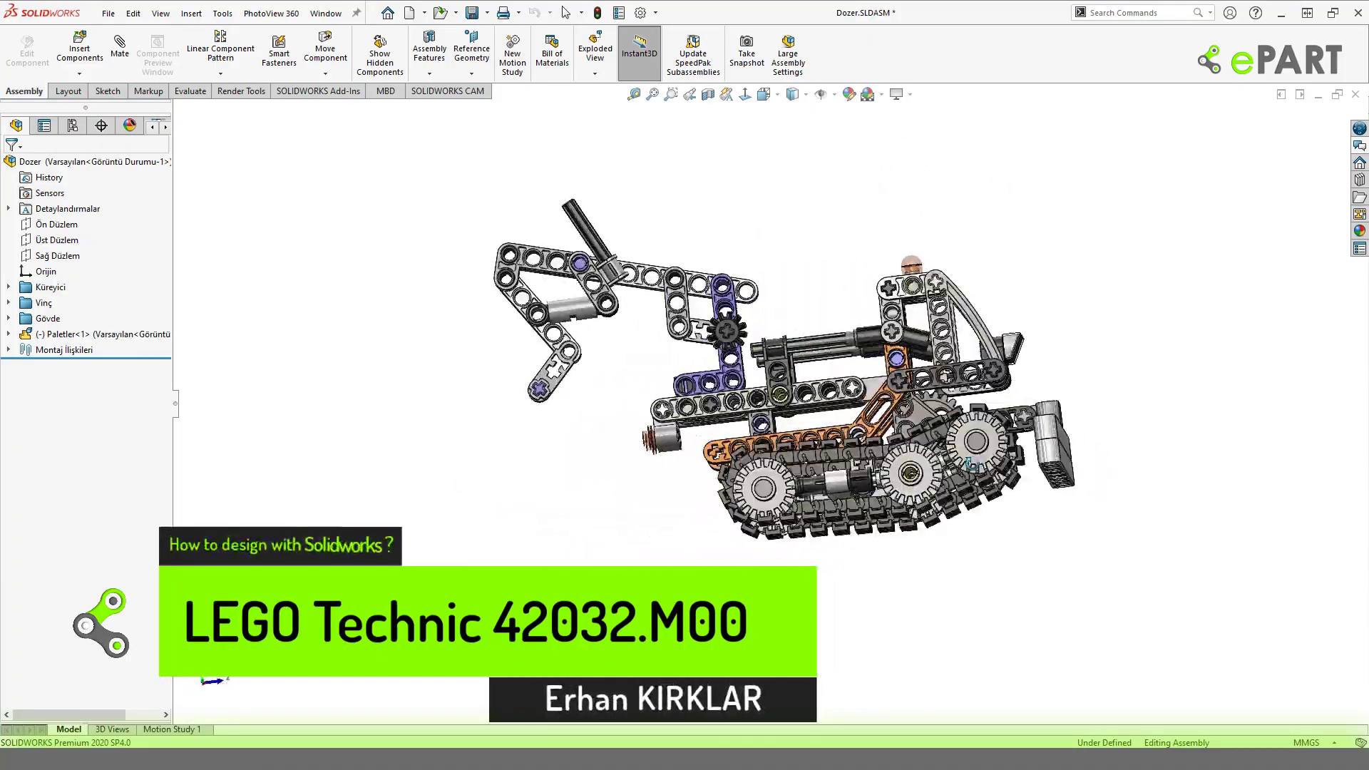
Orbit the dozer model through side, top and front views to an elevated three-quarter view.
mouse_move(1025, 505)
middle_down()
mouse_move(1050, 548)
mouse_move(944, 495)
middle_up()
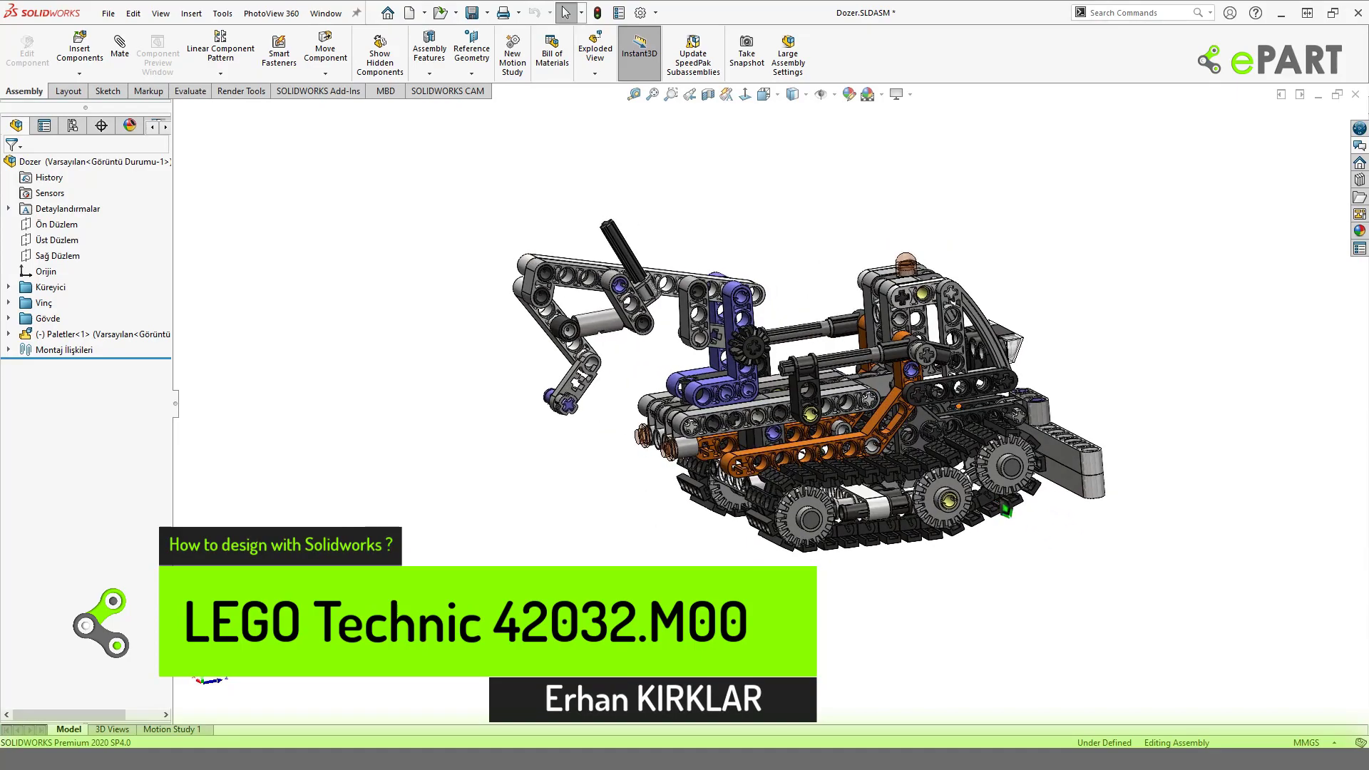
click(949, 491)
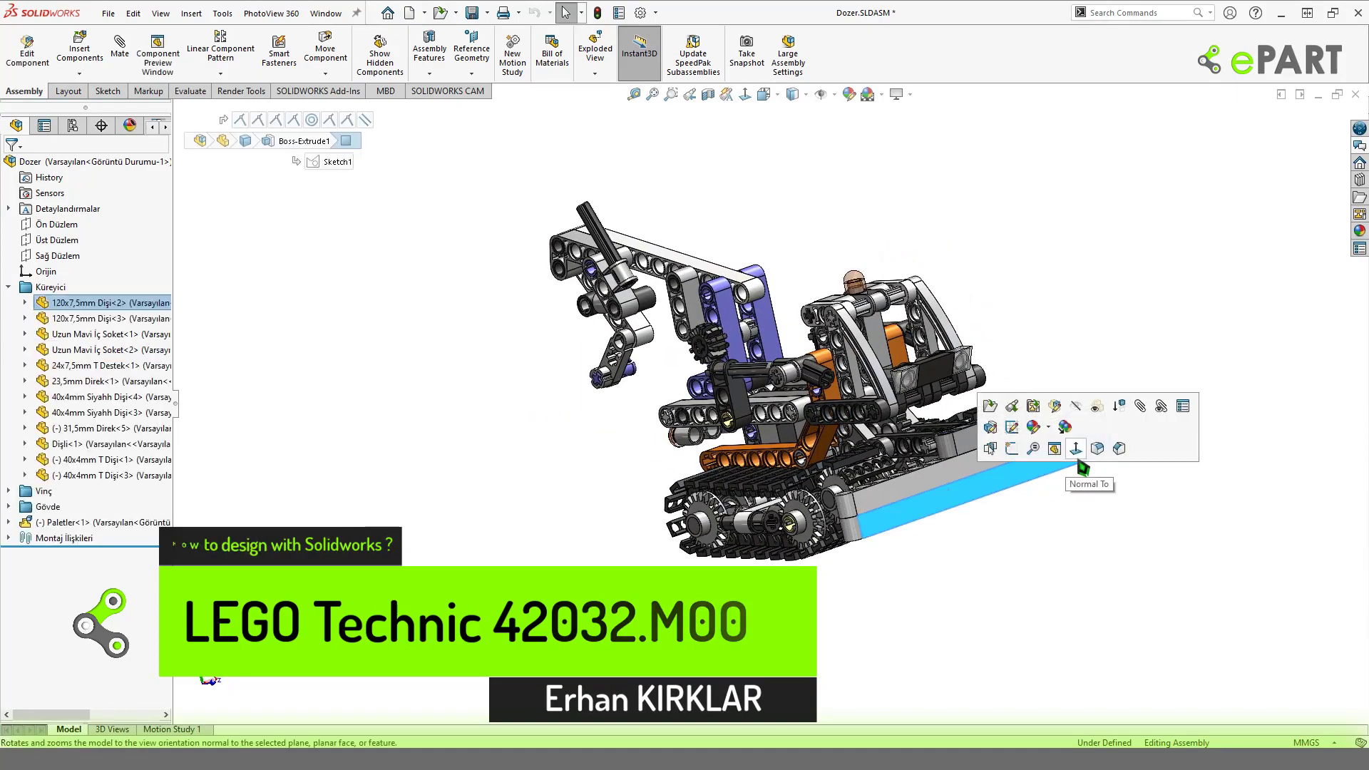
click(1102, 442)
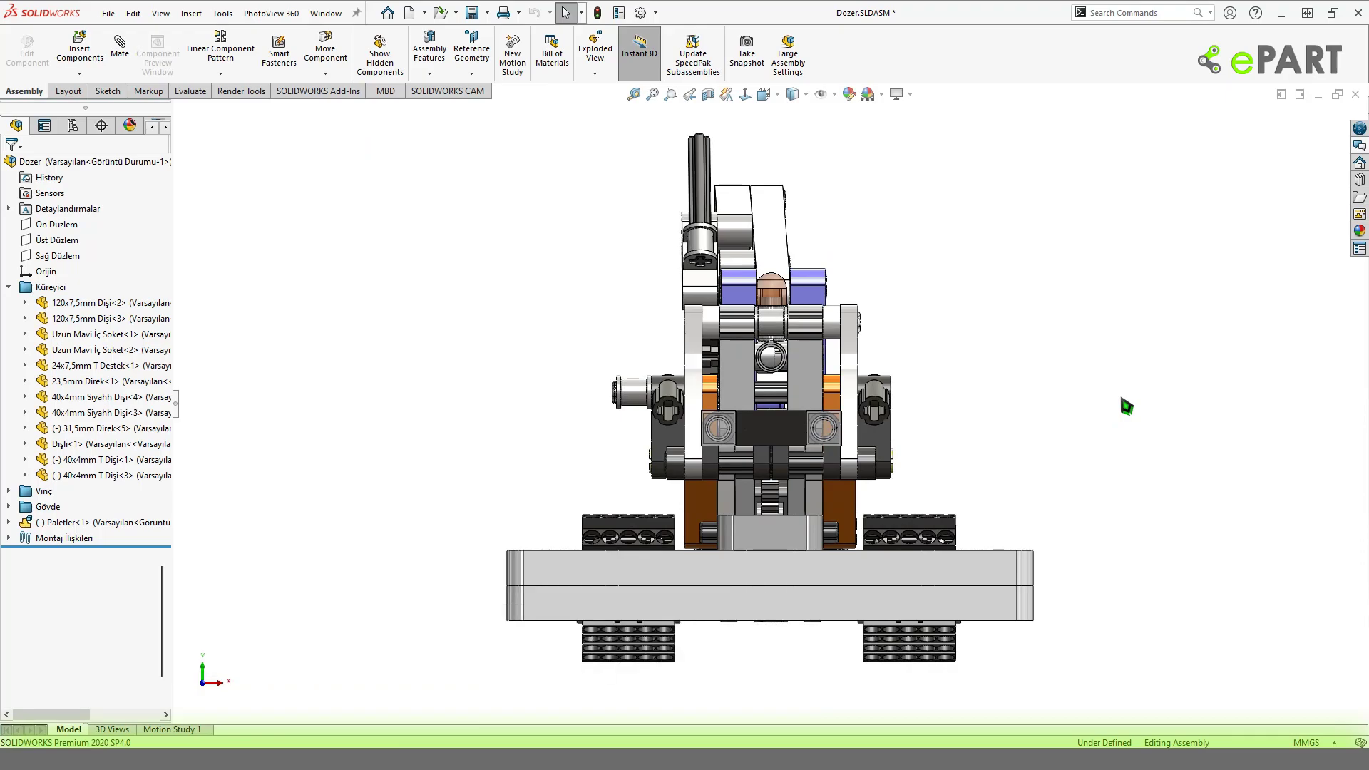
key(ctrl+3)
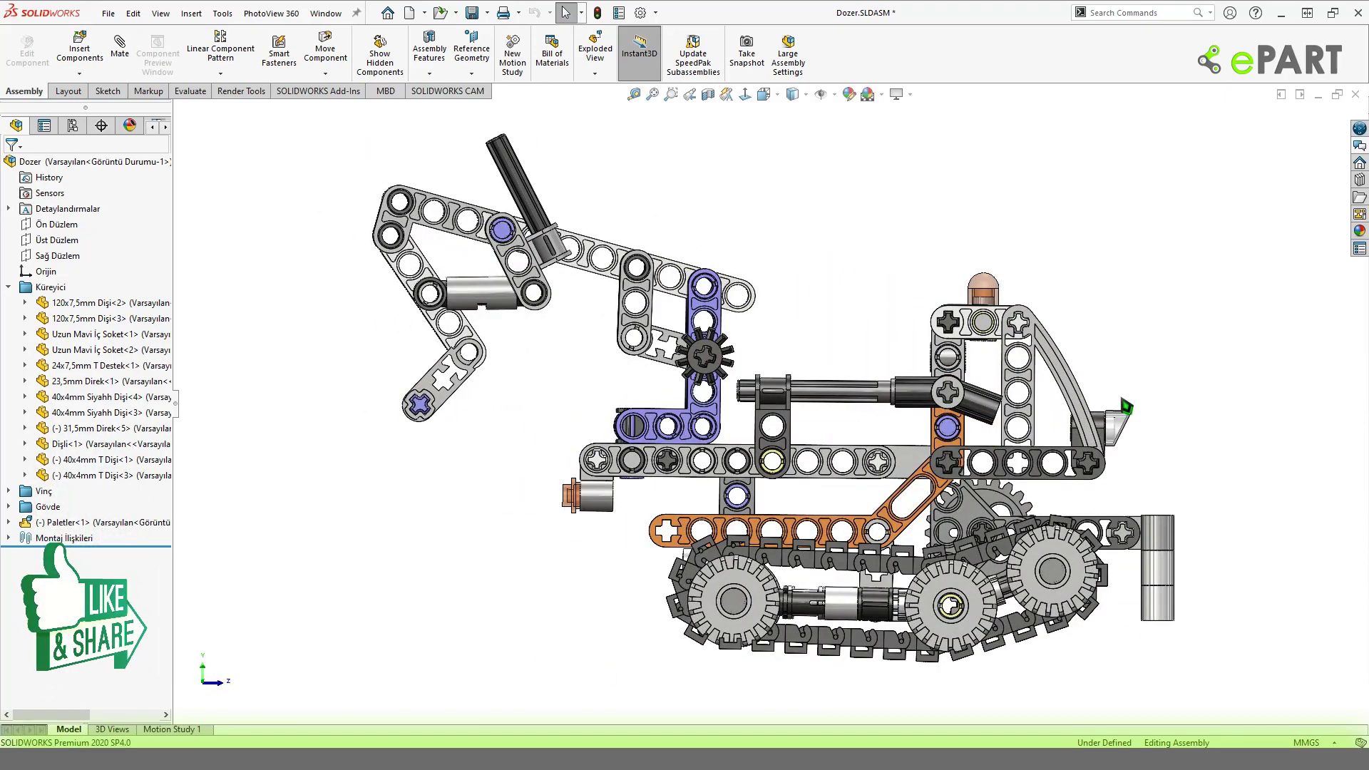
key(shift+Down)
key(shift+Up)
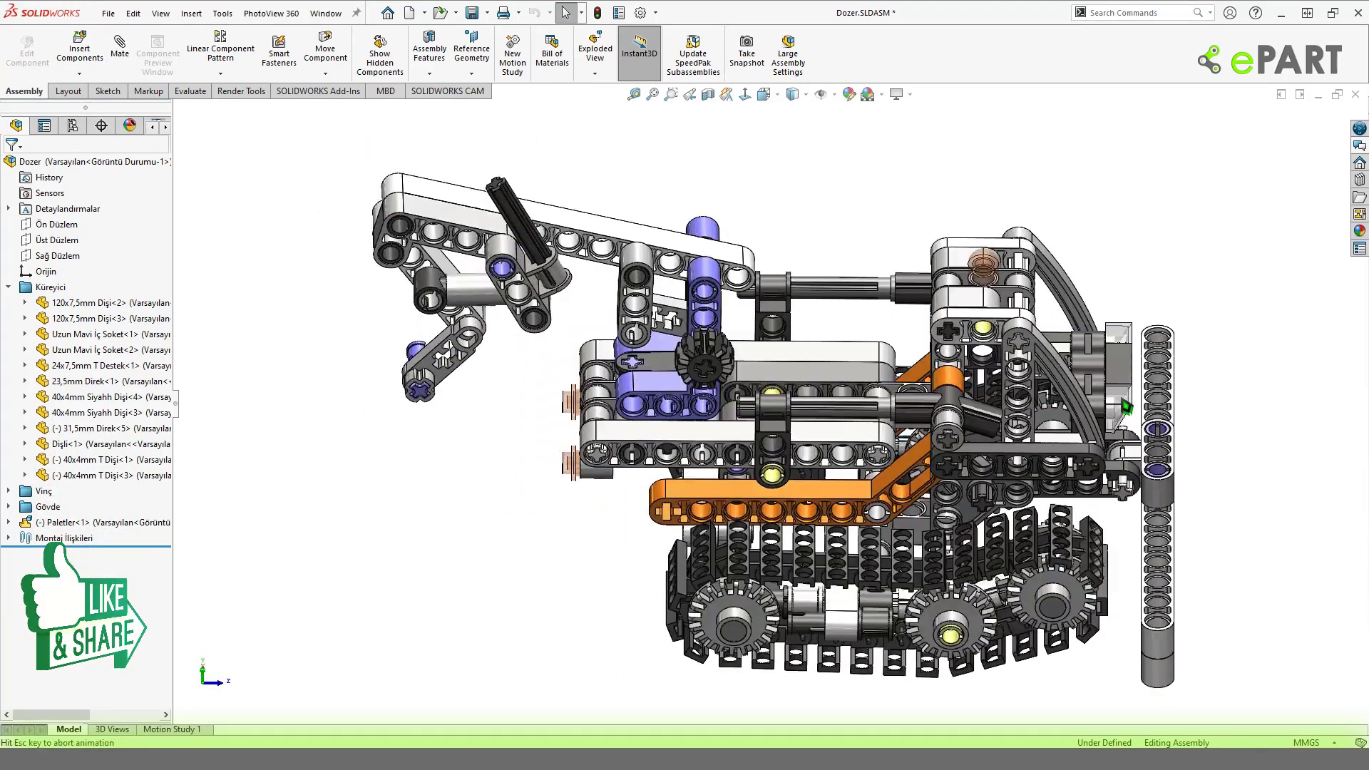
key(shift+Left)
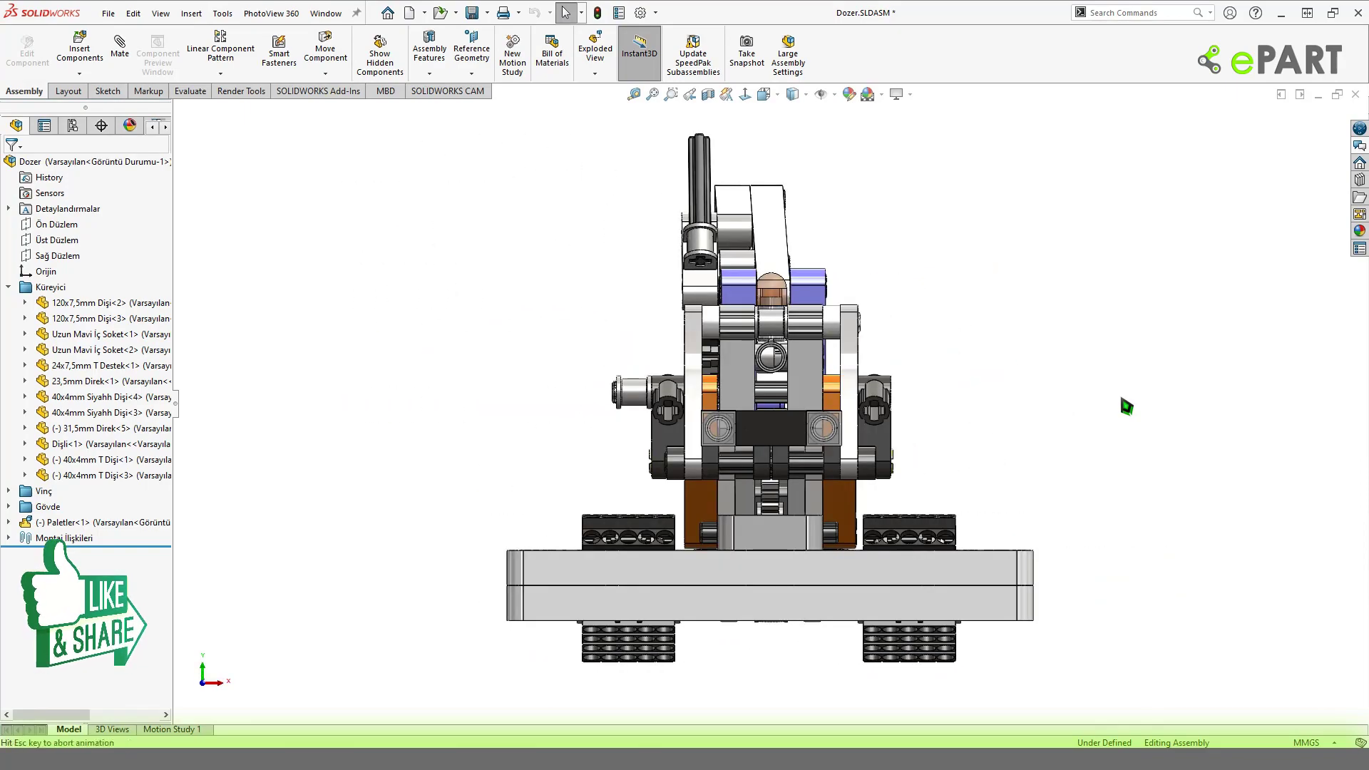
key(shift+Left)
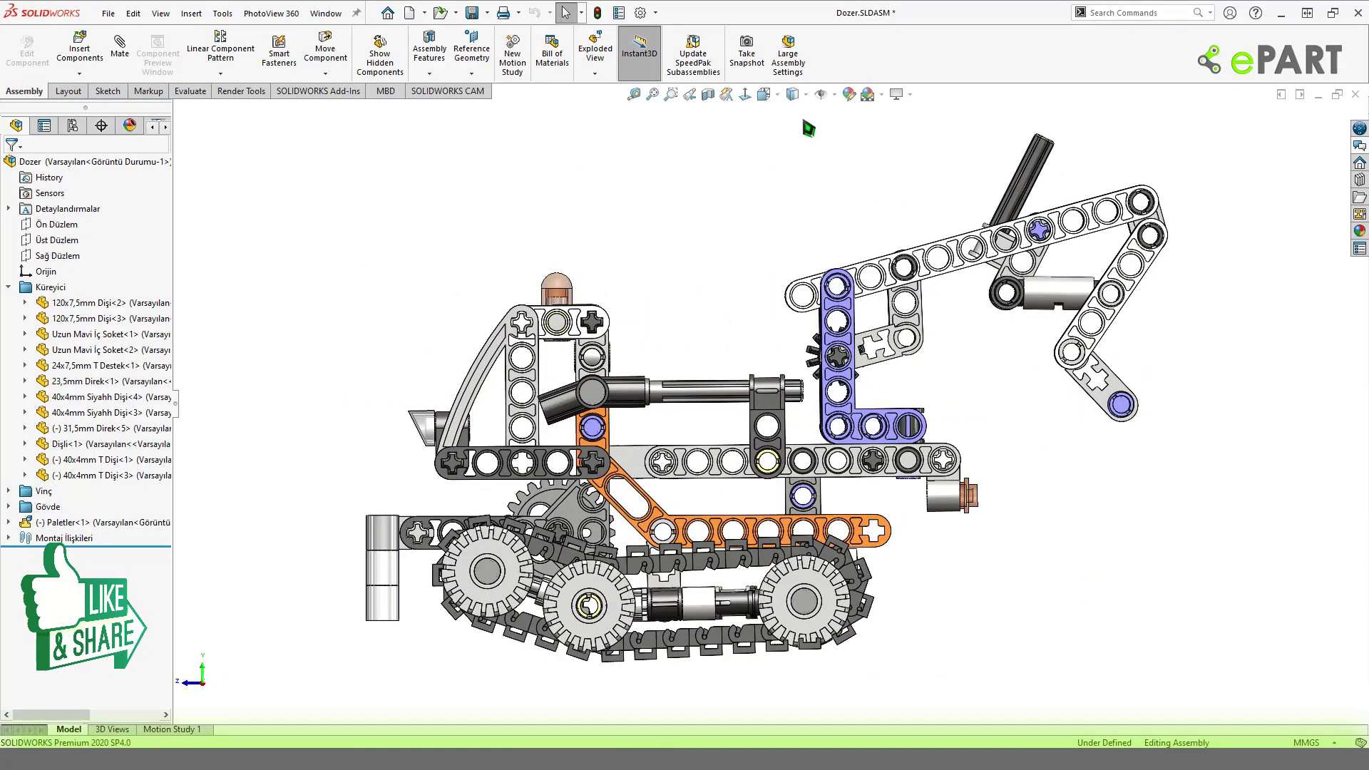
middle_drag(806, 226, 863, 313)
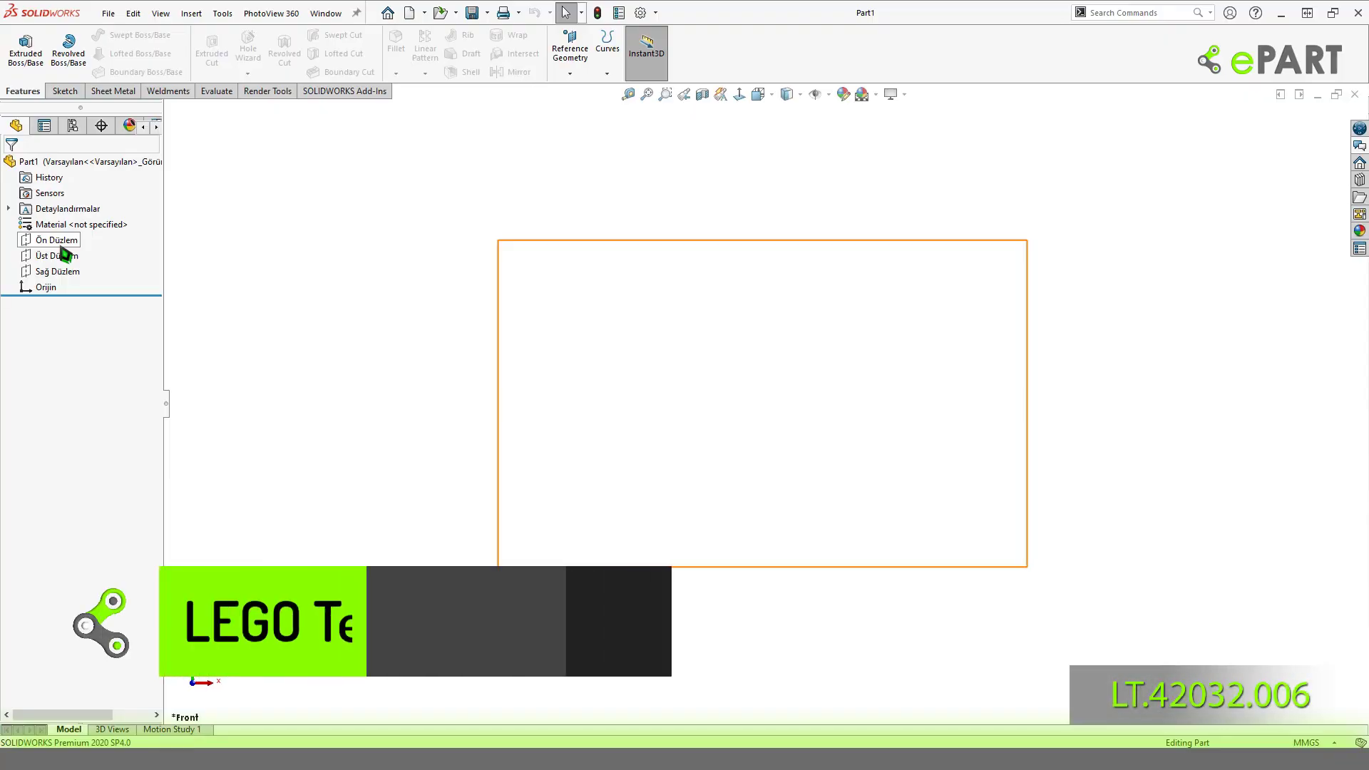
Start a sketch on the top plane and draw a horizontal line above the origin.
click(70, 257)
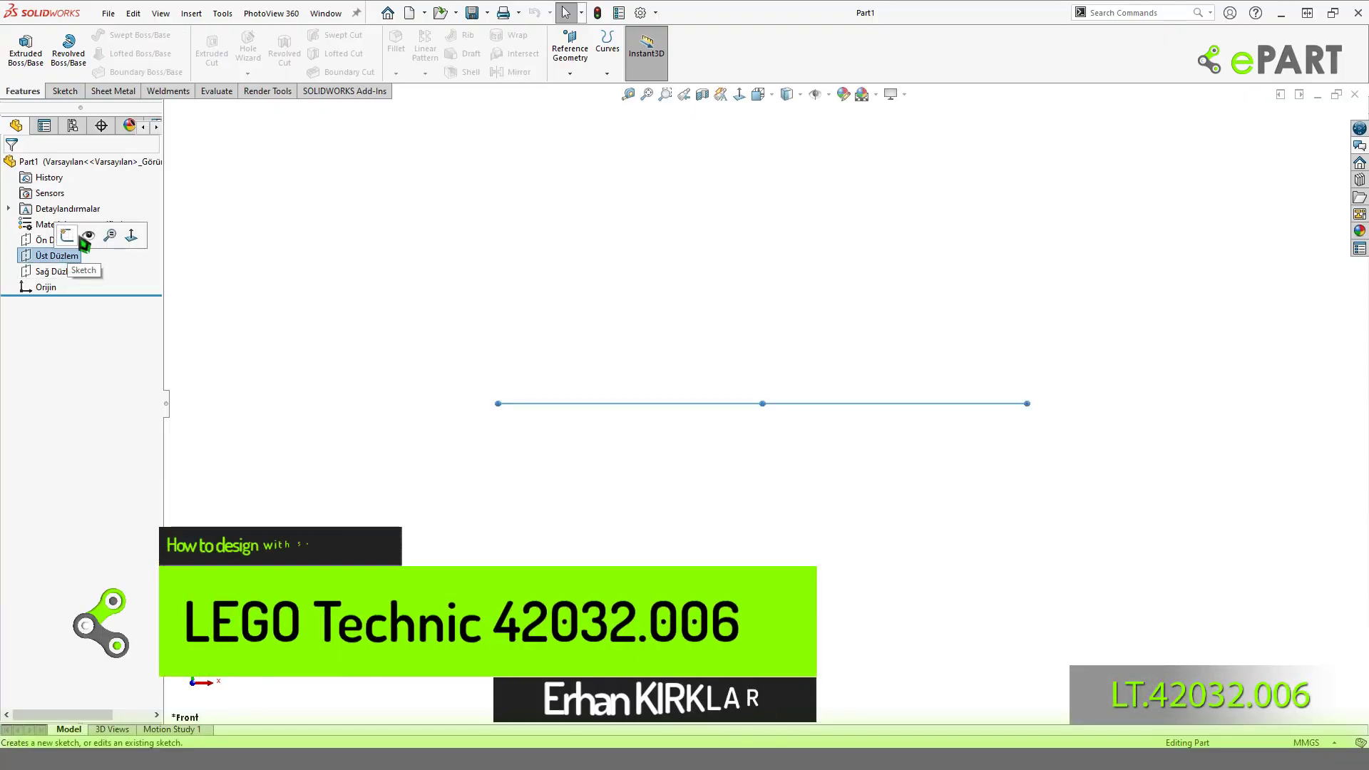
click(93, 246)
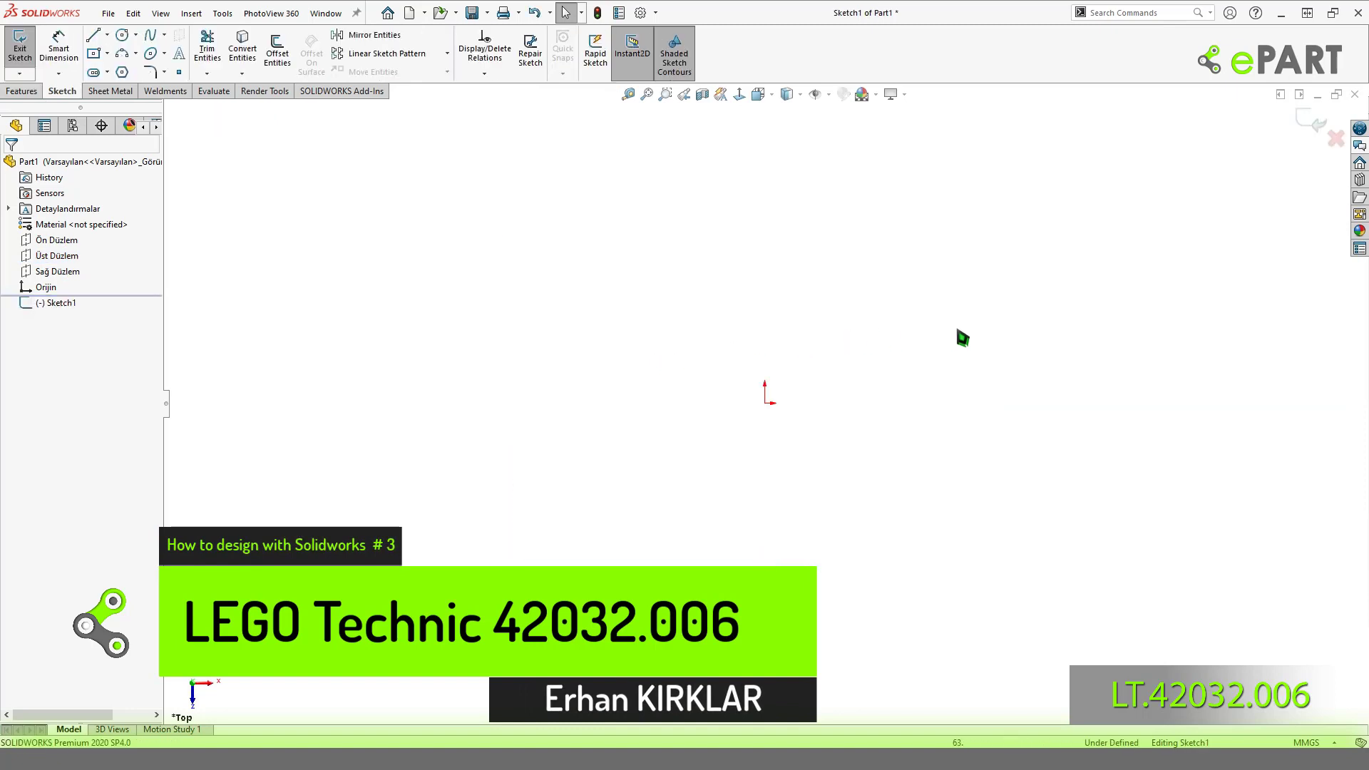
key(l)
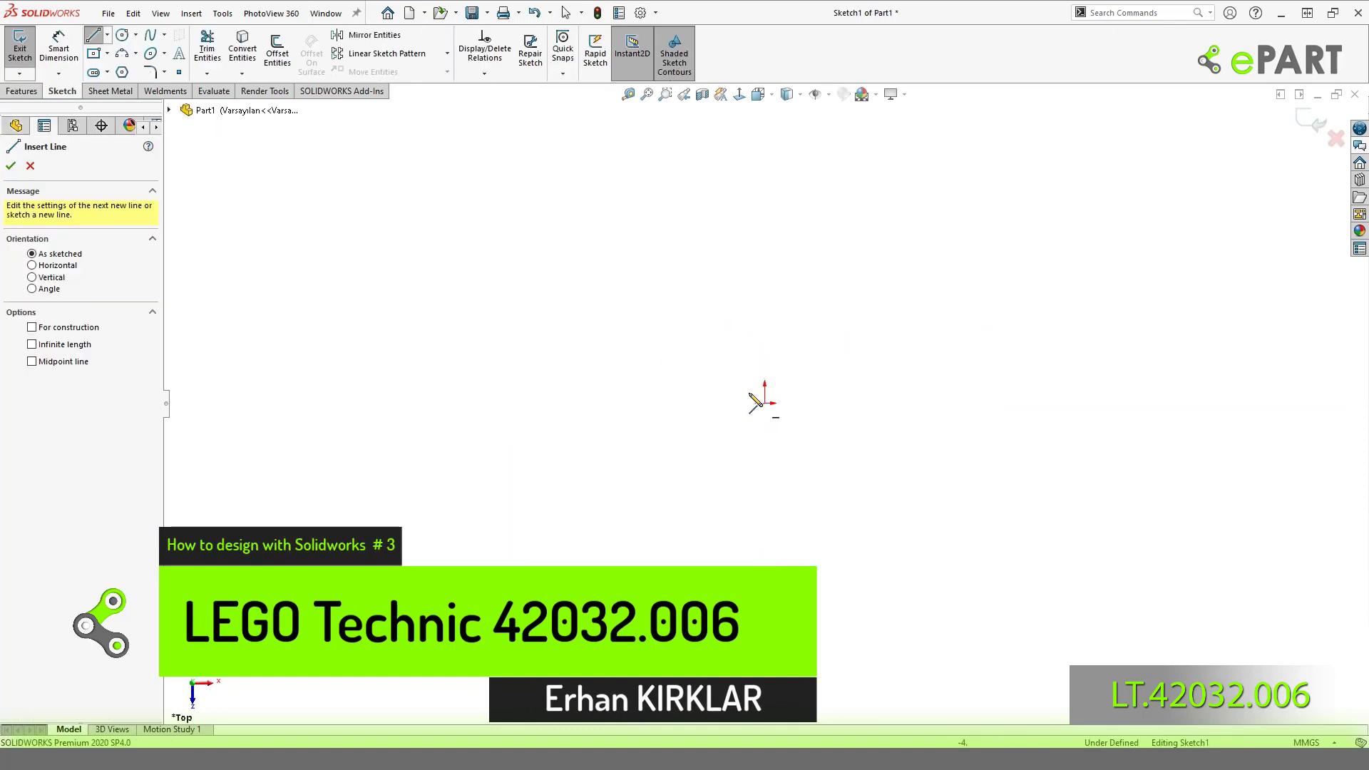
click(721, 348)
click(880, 349)
key(Escape)
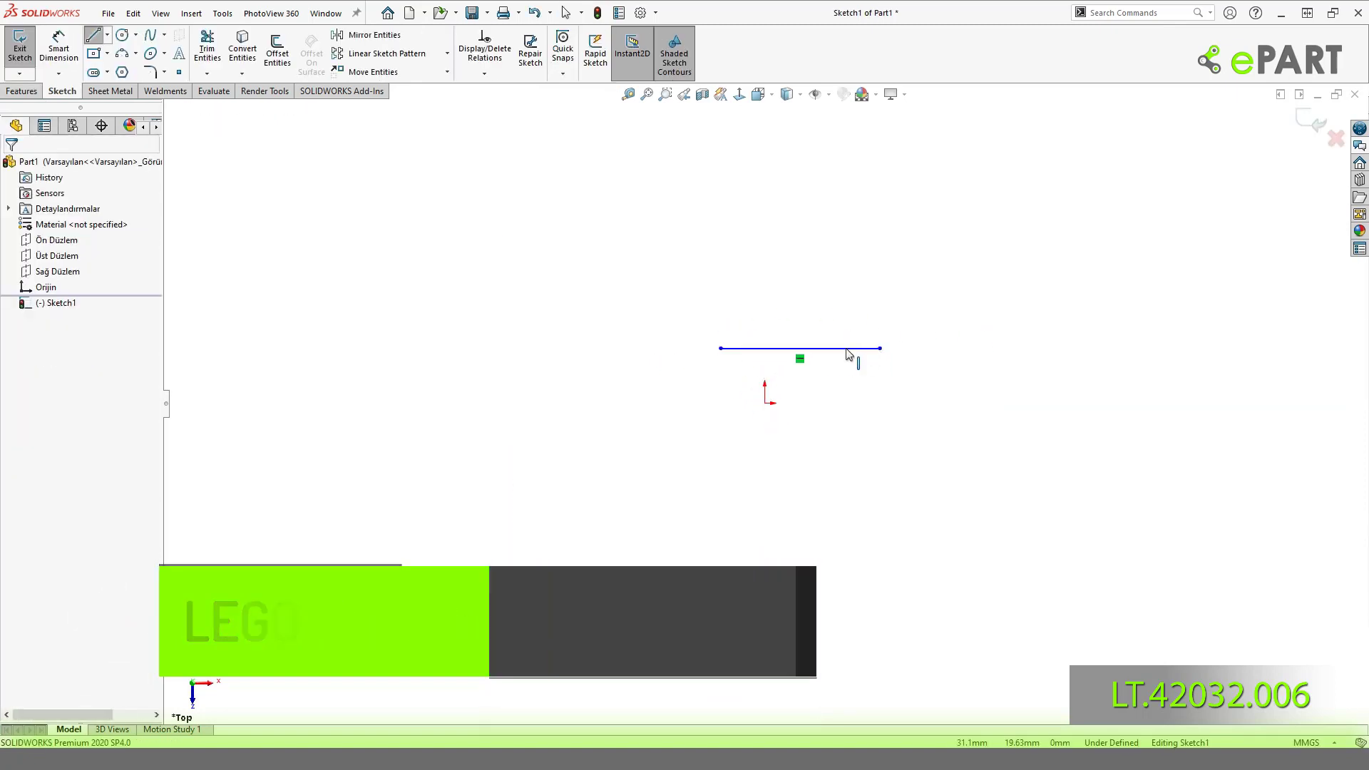
key(Escape)
Centre the line on the origin with a Midpoint relation and dimension it to 8 mm.
click(765, 404)
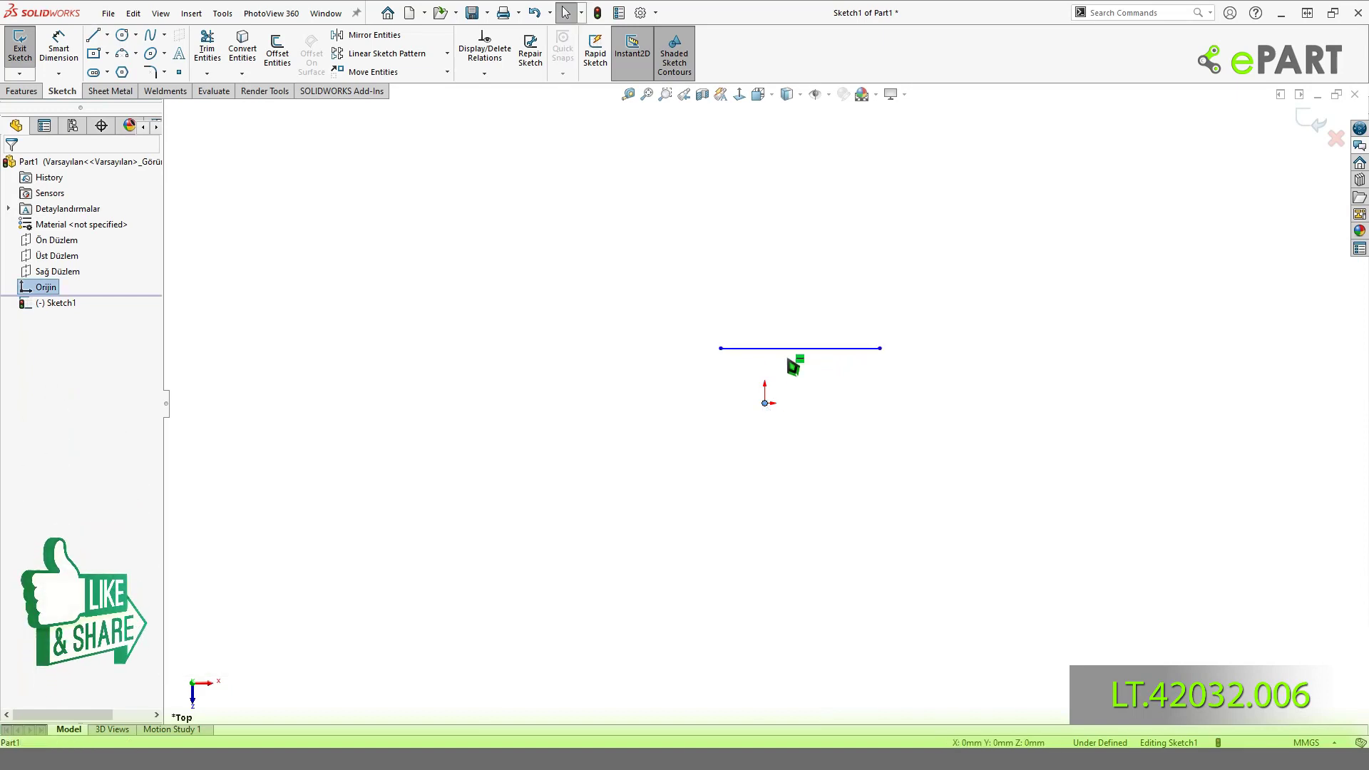
ctrl+click(780, 349)
click(844, 305)
click(802, 353)
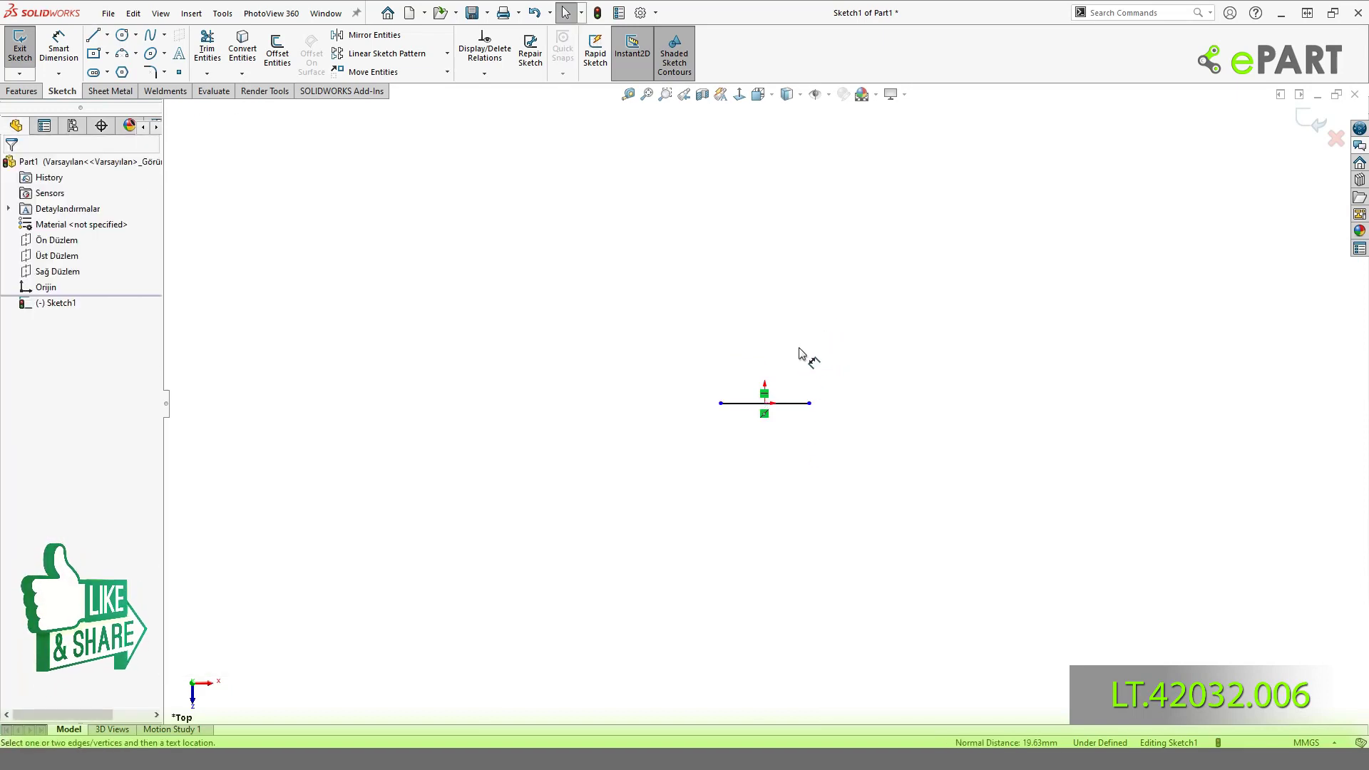
key(d)
click(778, 372)
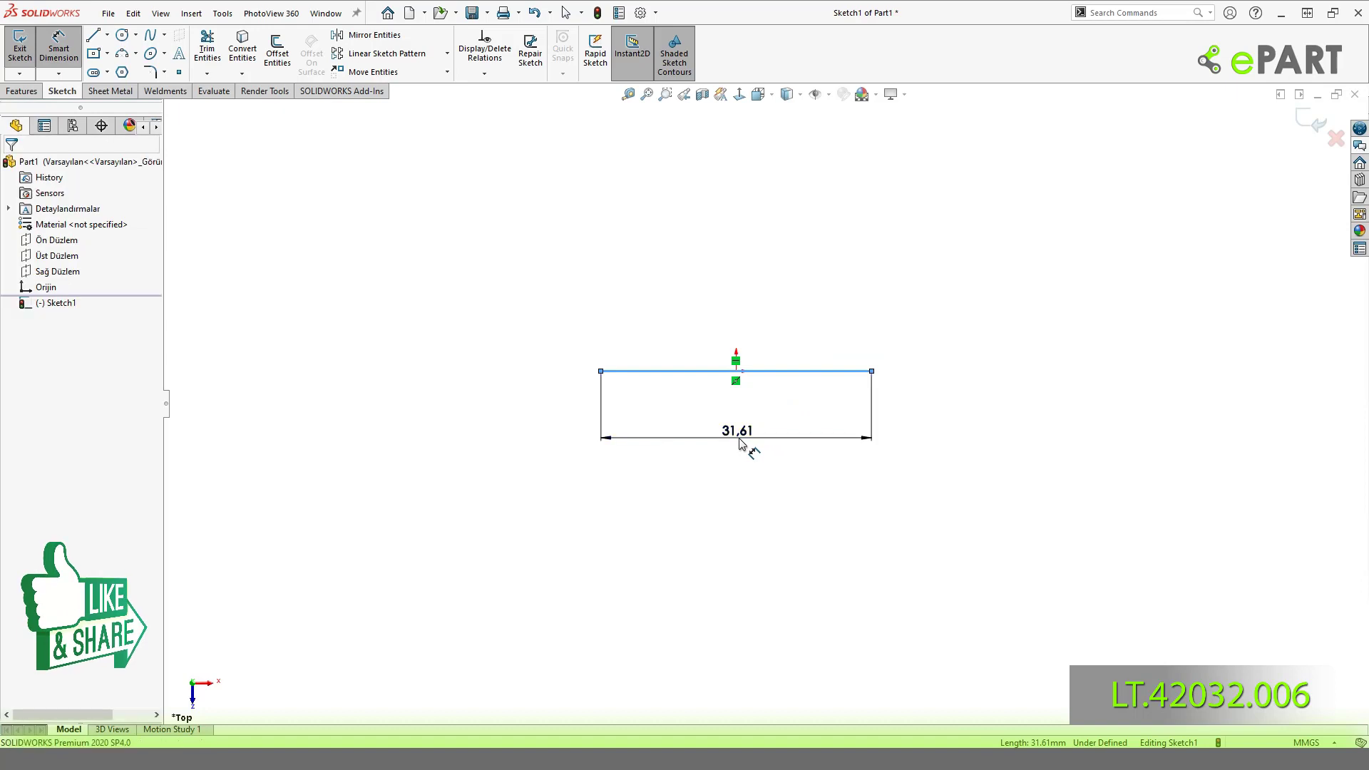
click(754, 442)
text(8)
key(Return)
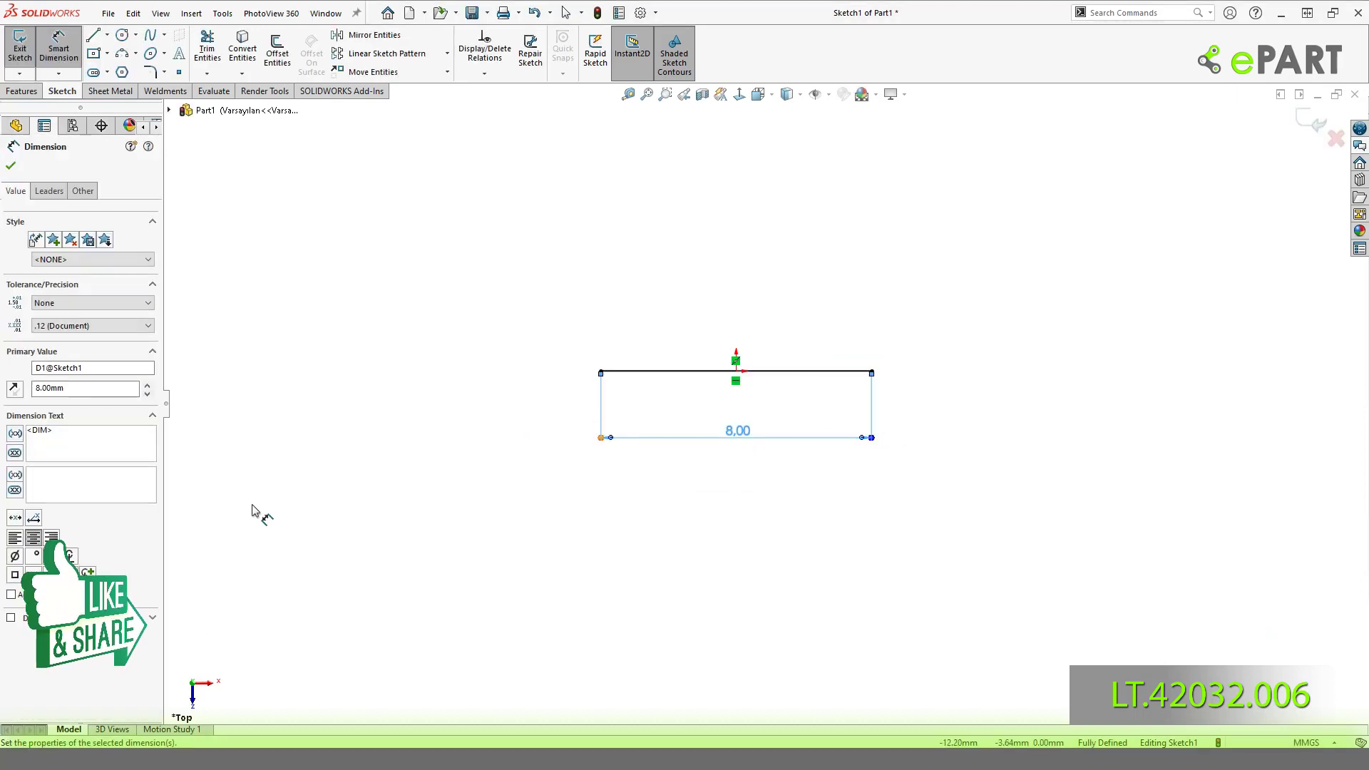
key(Escape)
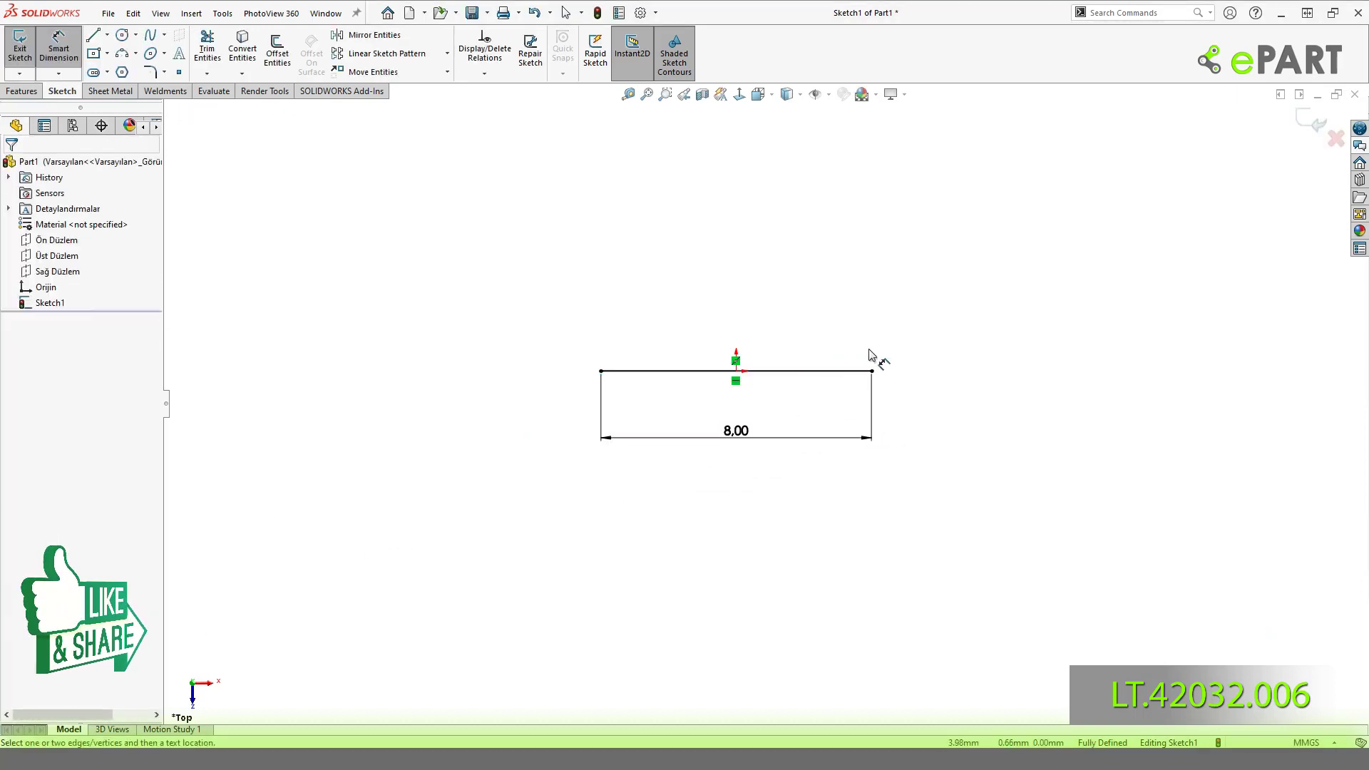
key(Escape)
Convert the 8 mm line into construction geometry.
click(844, 372)
click(918, 318)
key(Escape)
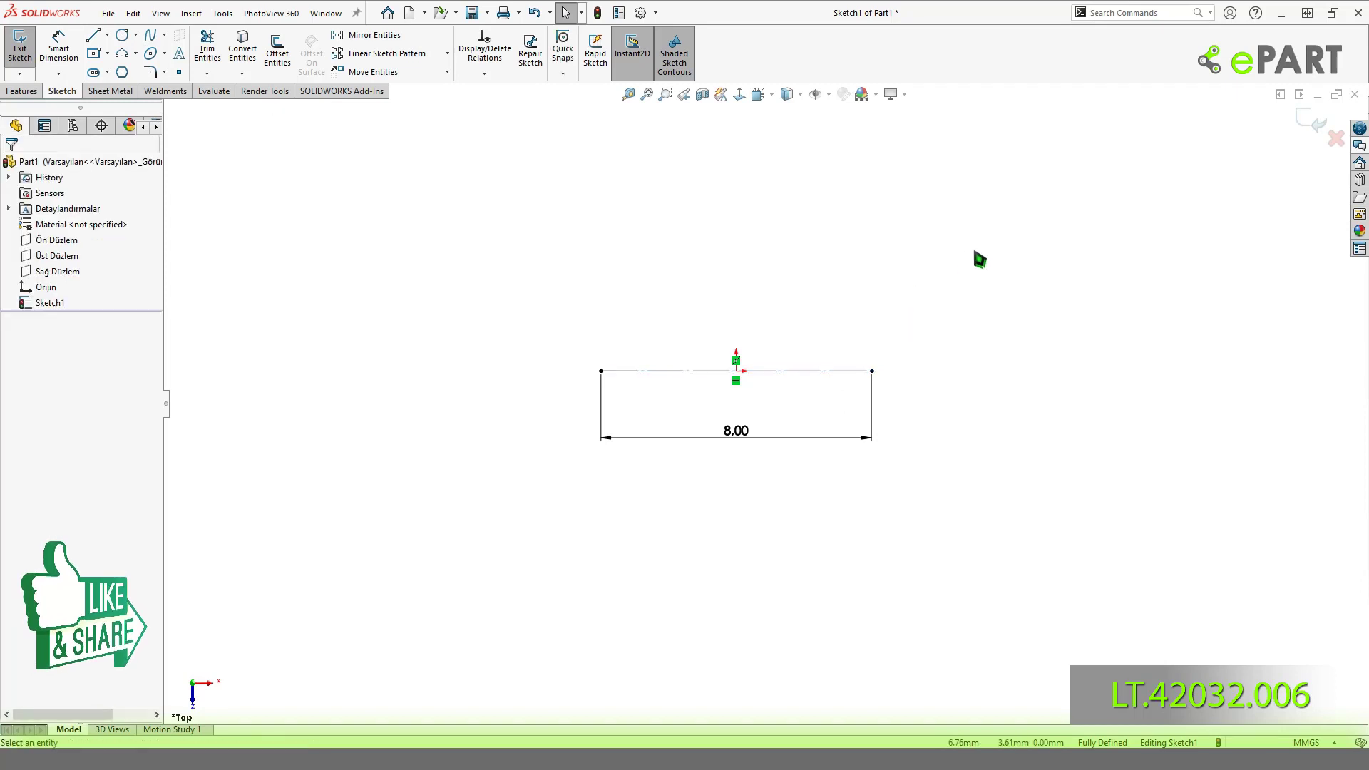
Draw a closed stepped outline with raised end tabs above the centerline, bottom edge made horizontal.
key(l)
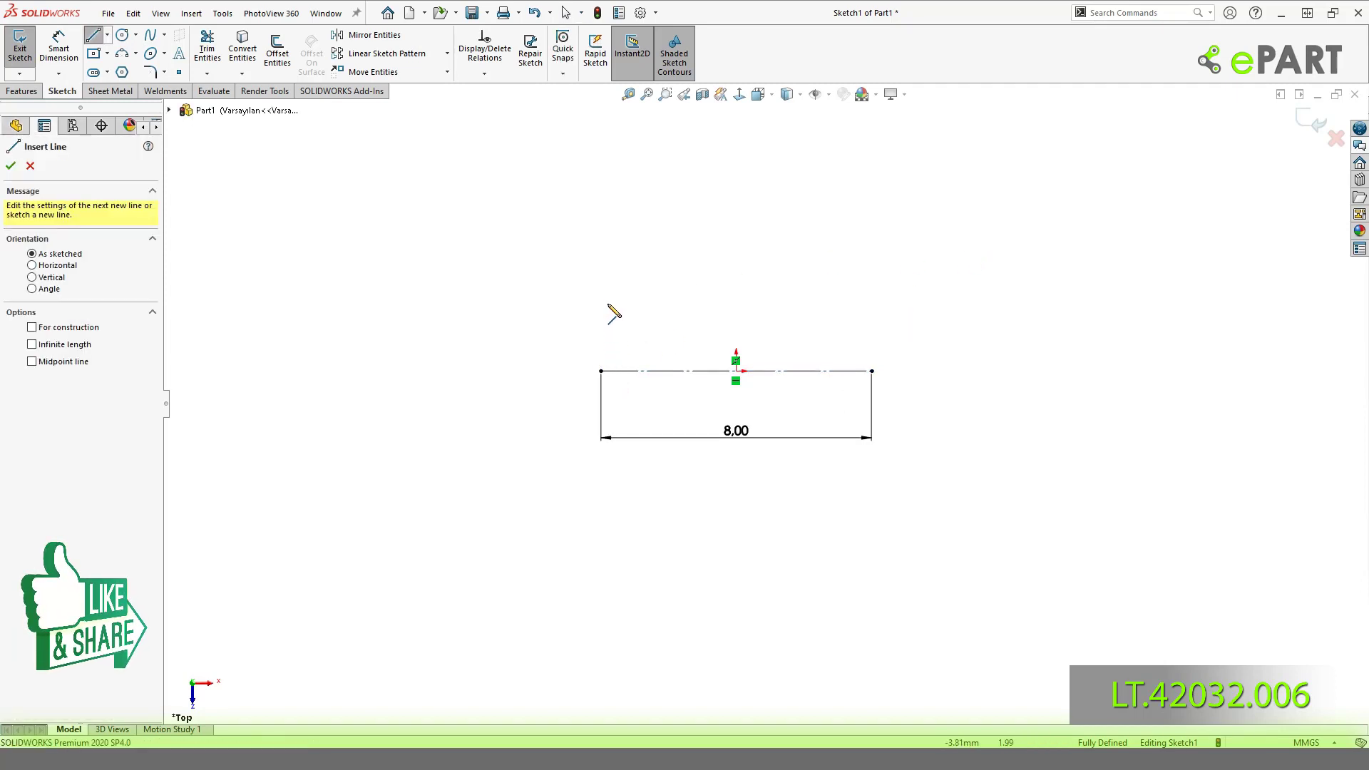
click(602, 308)
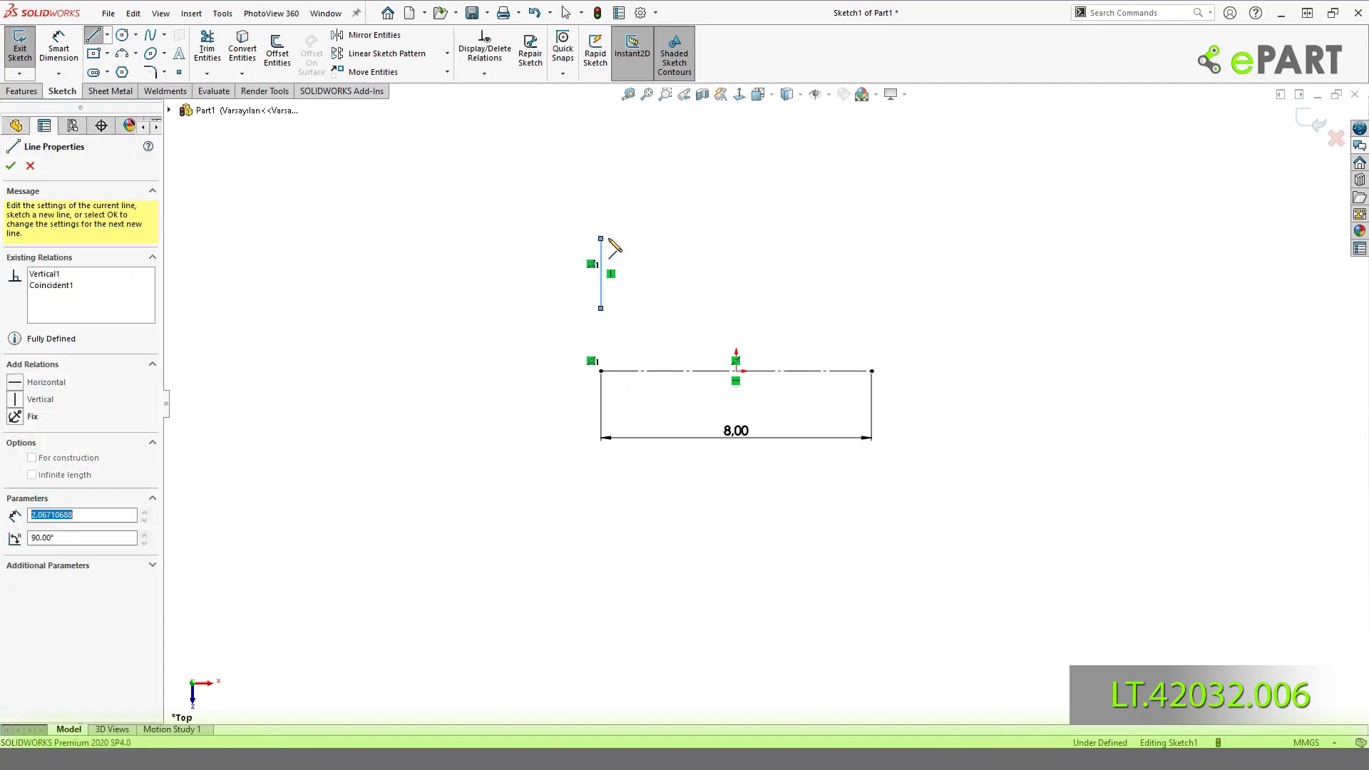
click(602, 238)
click(642, 264)
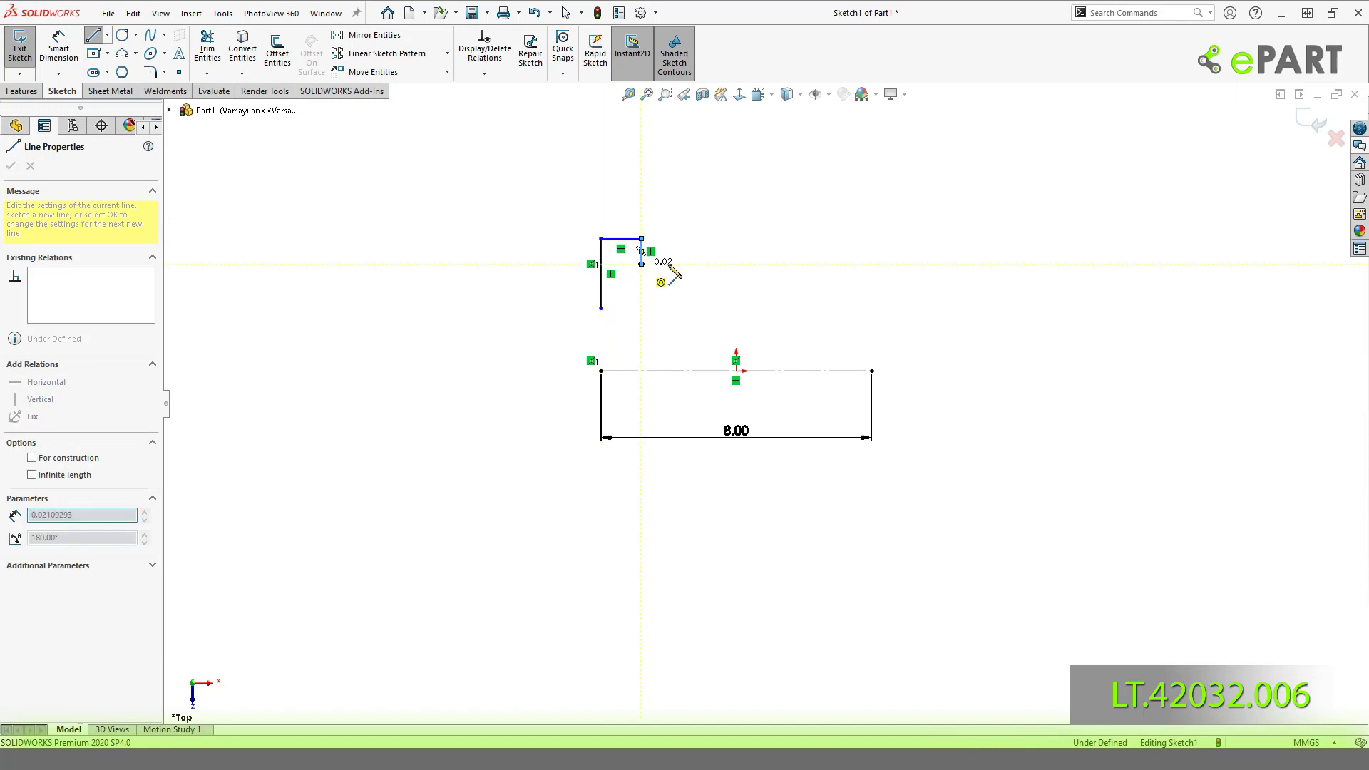
click(825, 264)
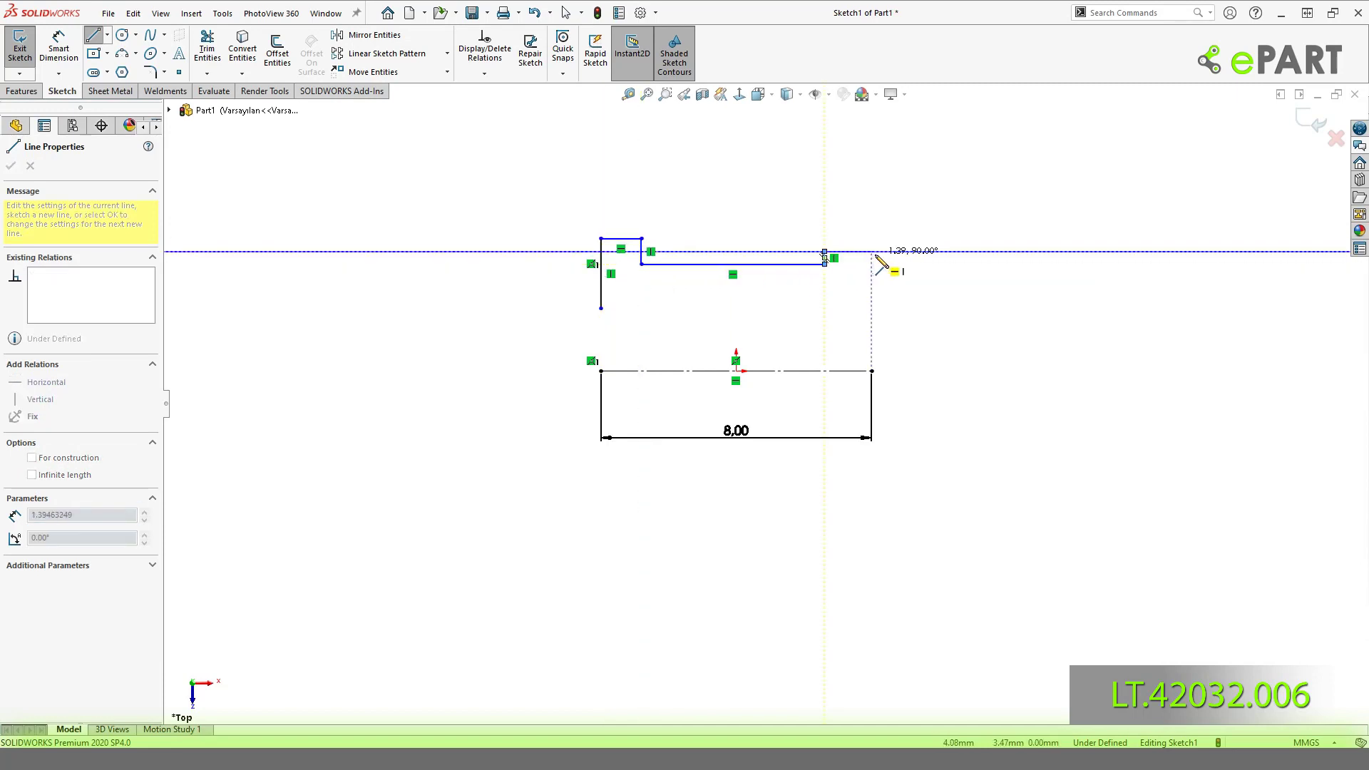
click(872, 252)
click(873, 304)
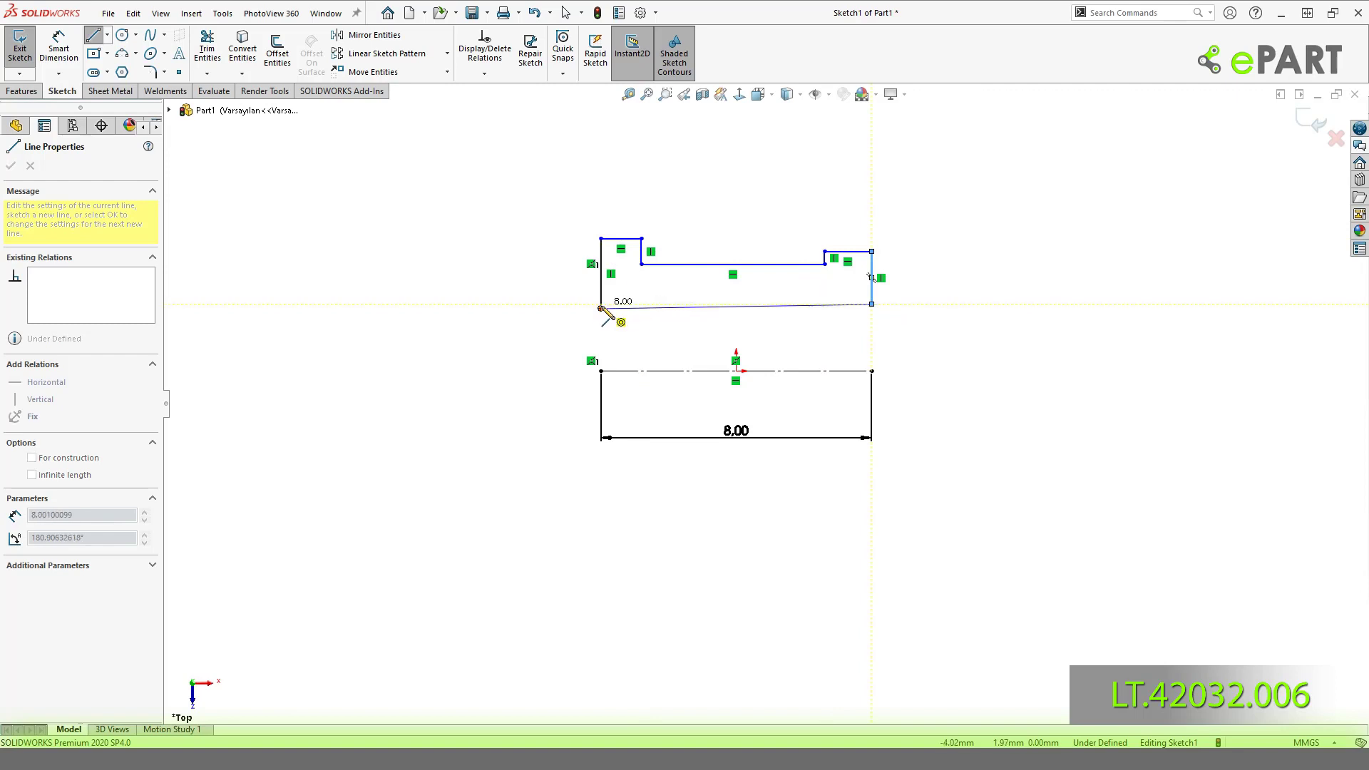
click(602, 308)
click(674, 250)
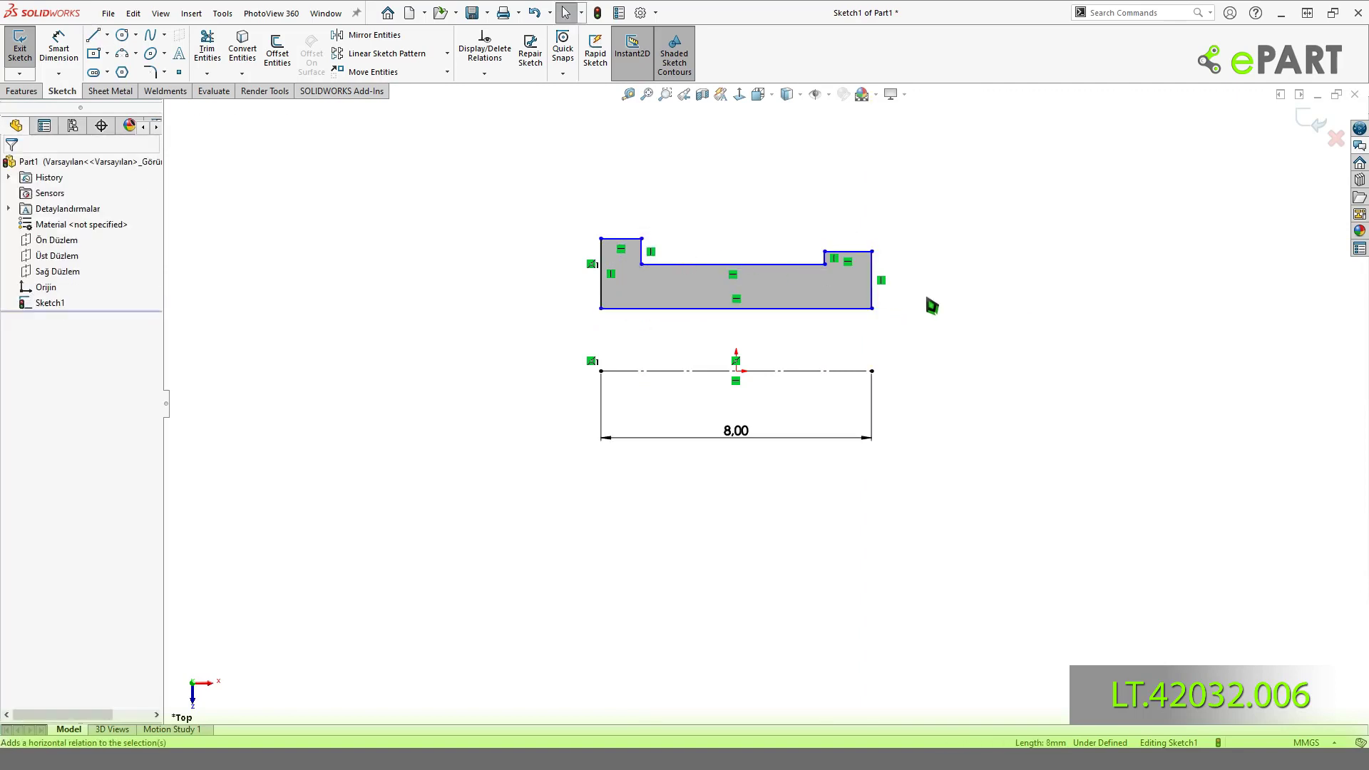
Dimension the profile's bottom edge 4 mm from the centerline.
right_drag(971, 350, 927, 253)
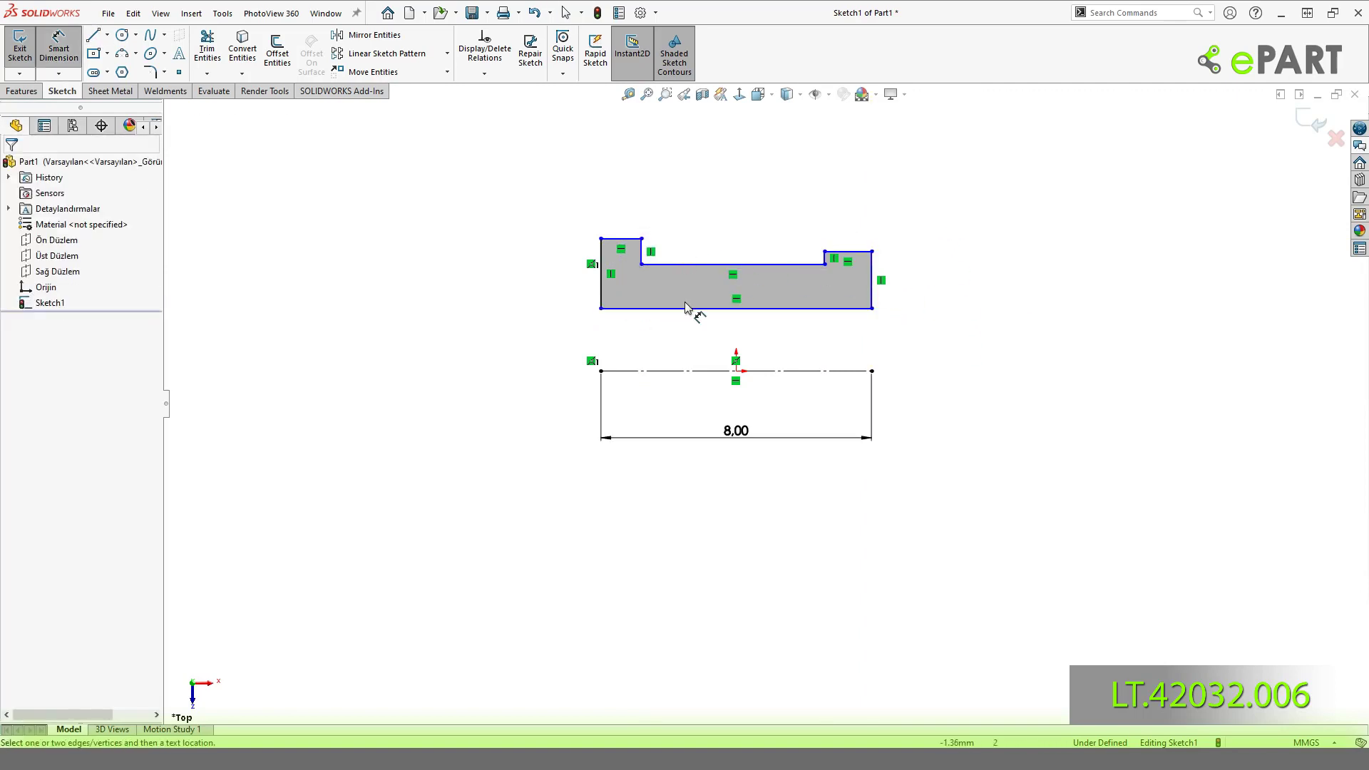
click(637, 310)
click(620, 371)
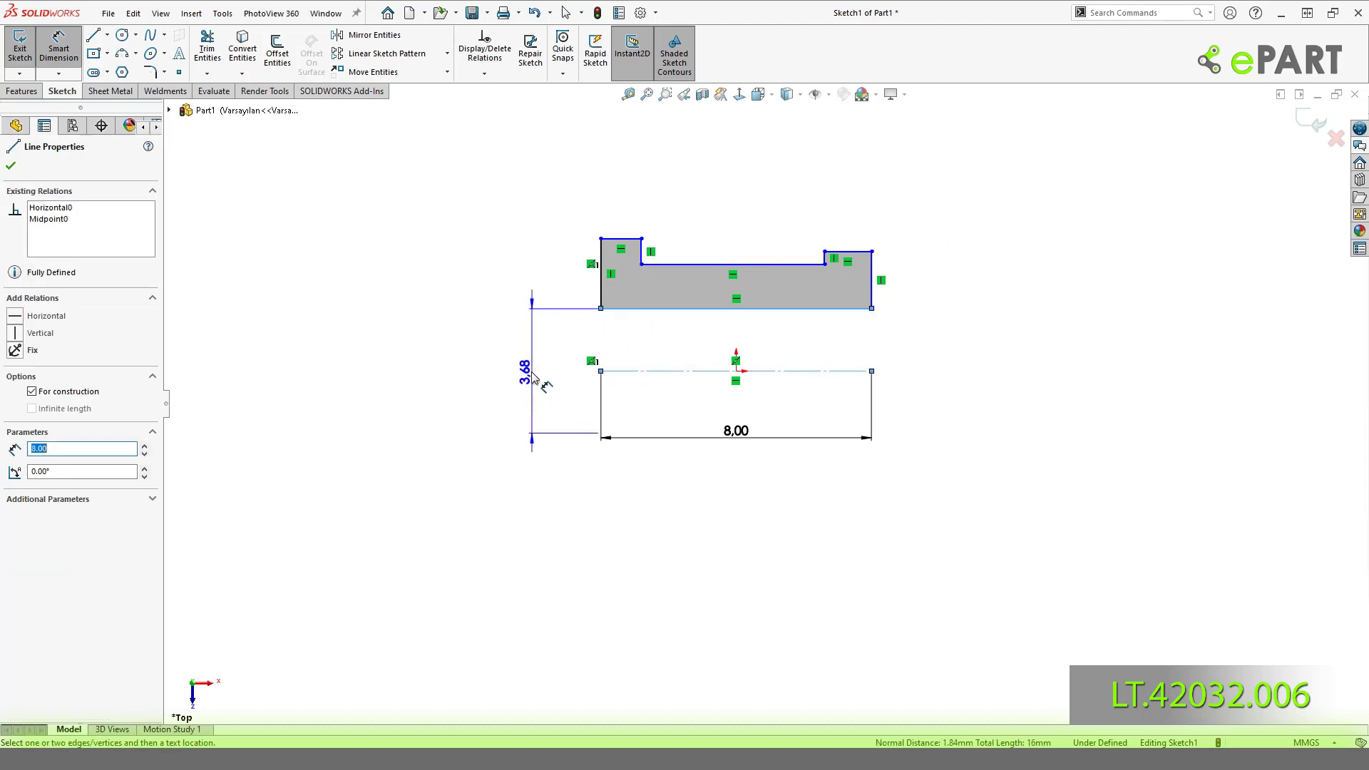
click(529, 385)
text(4)
key(Return)
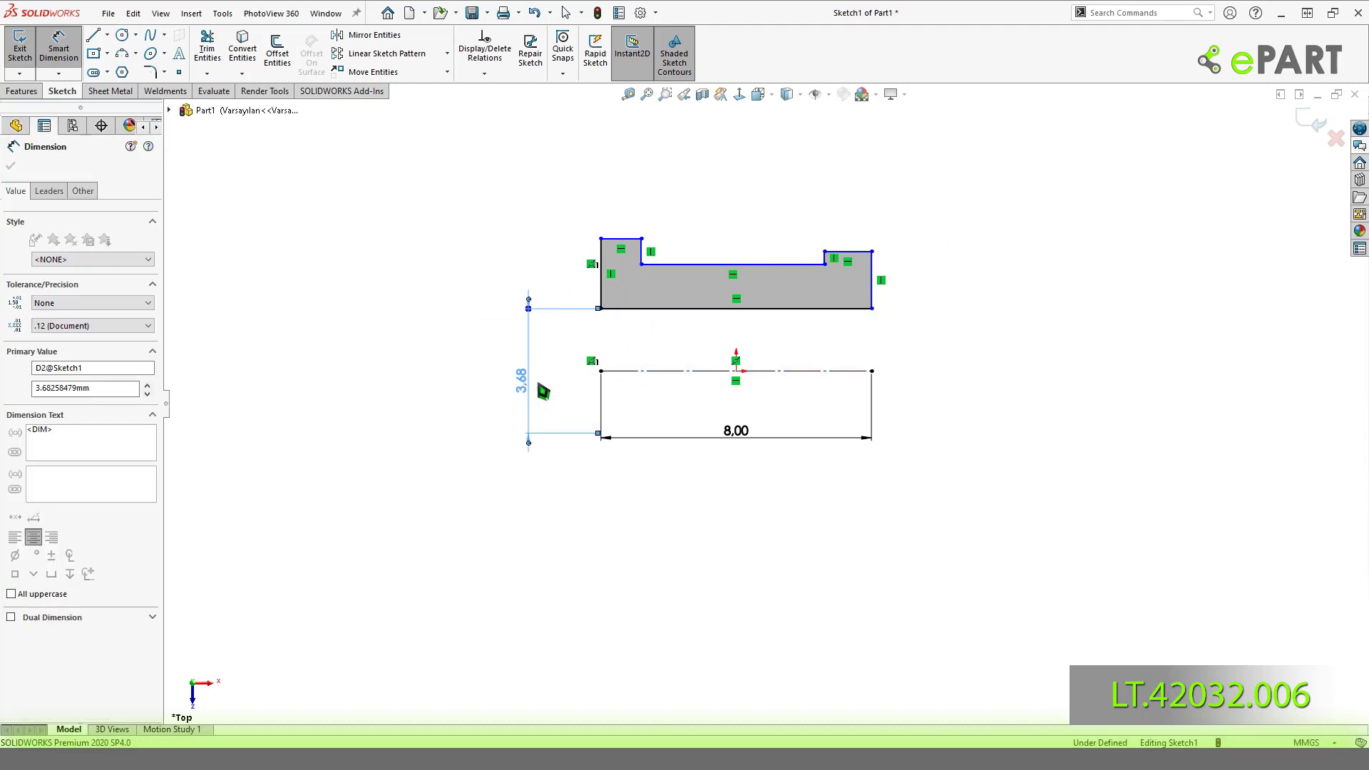
key(Escape)
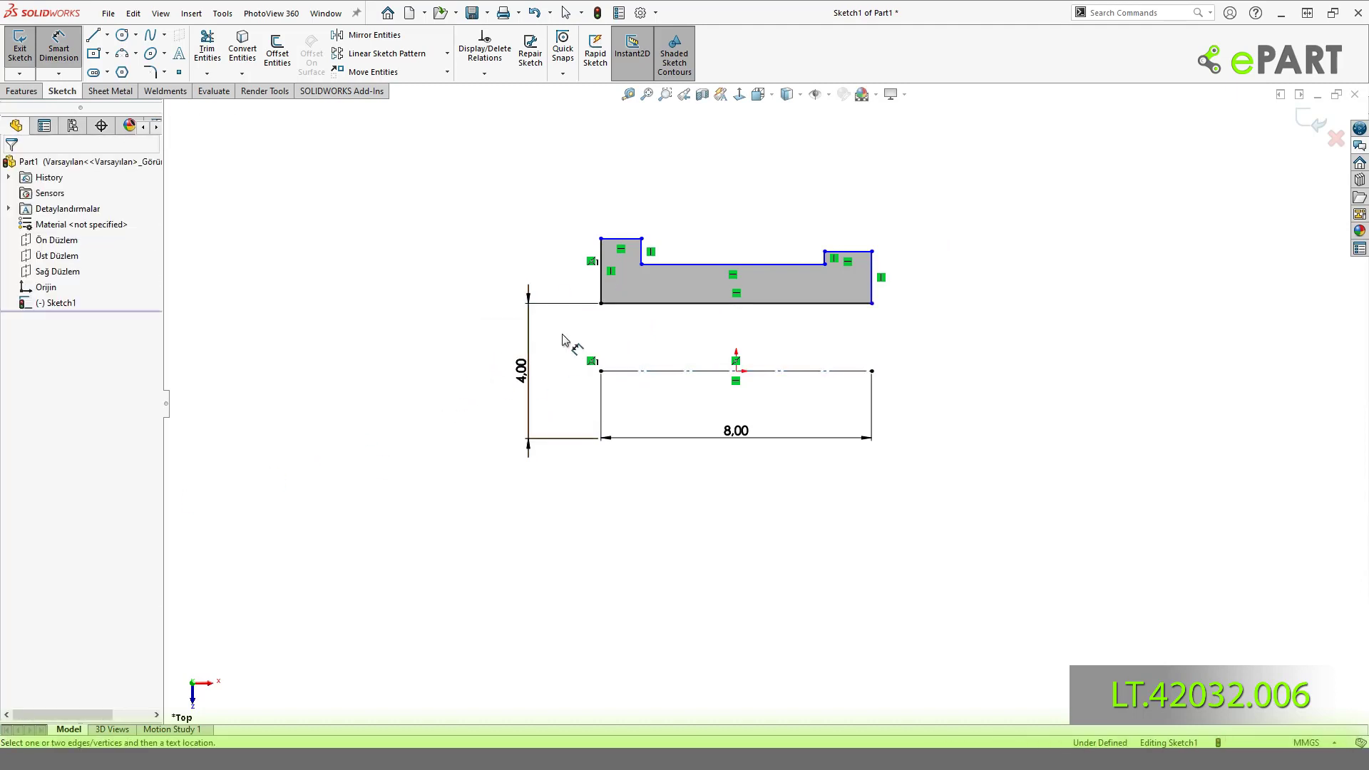
Add a 5.50 outer dimension from the left tab's top edge across the centerline.
click(625, 239)
click(620, 371)
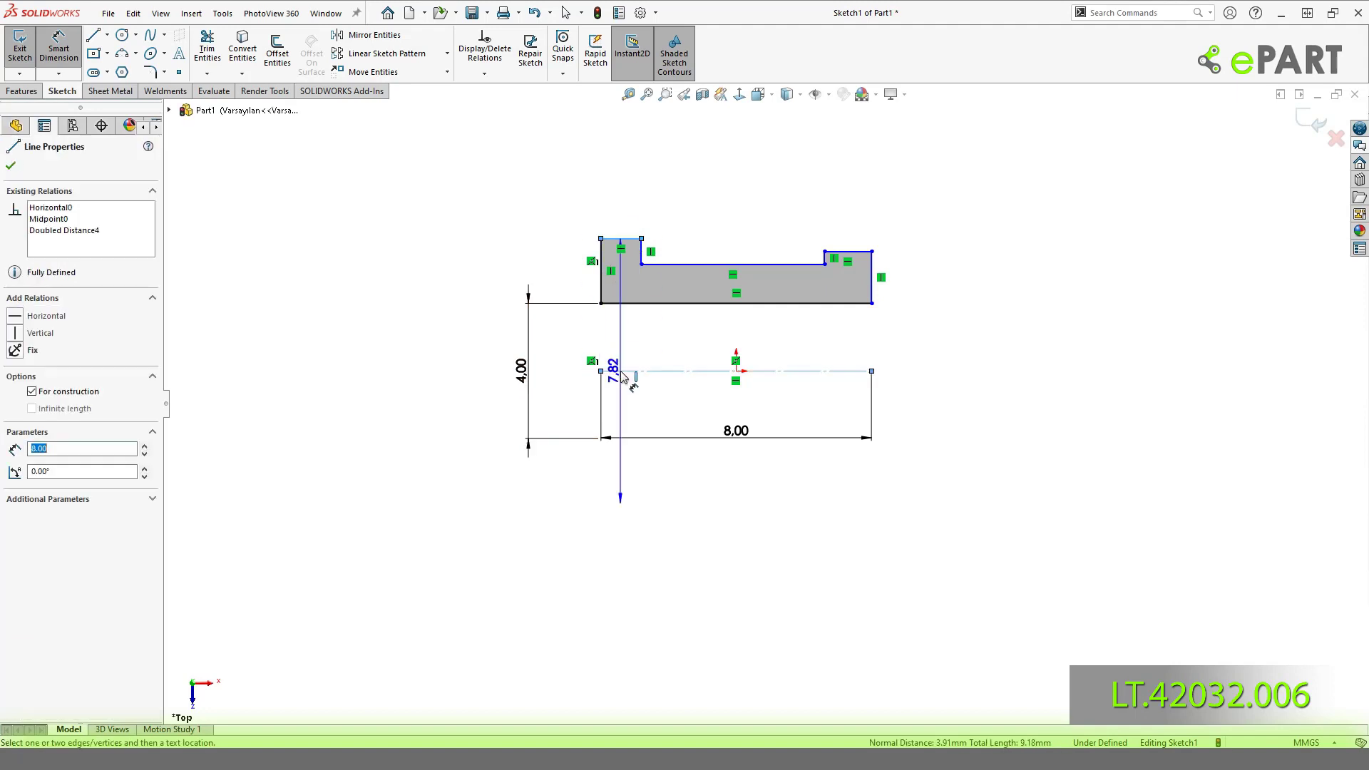
click(455, 381)
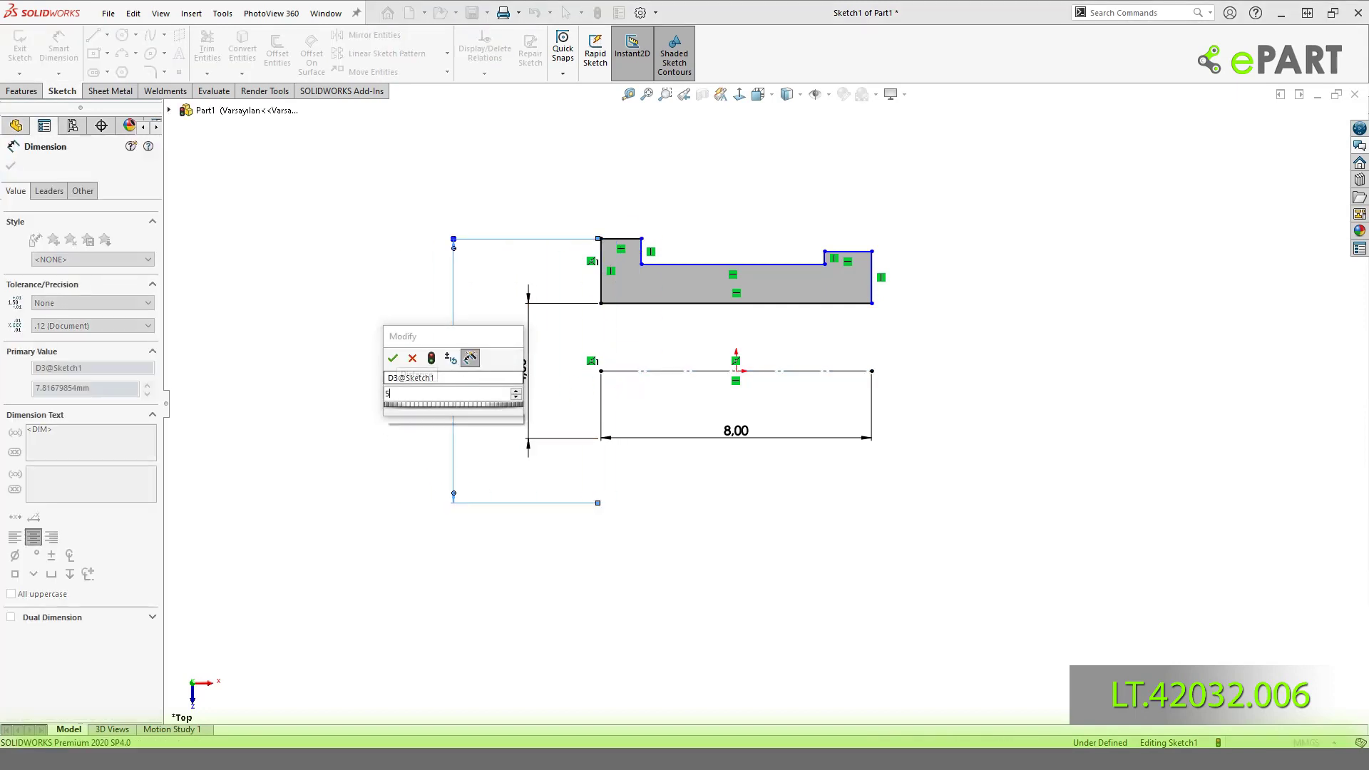
key(Return)
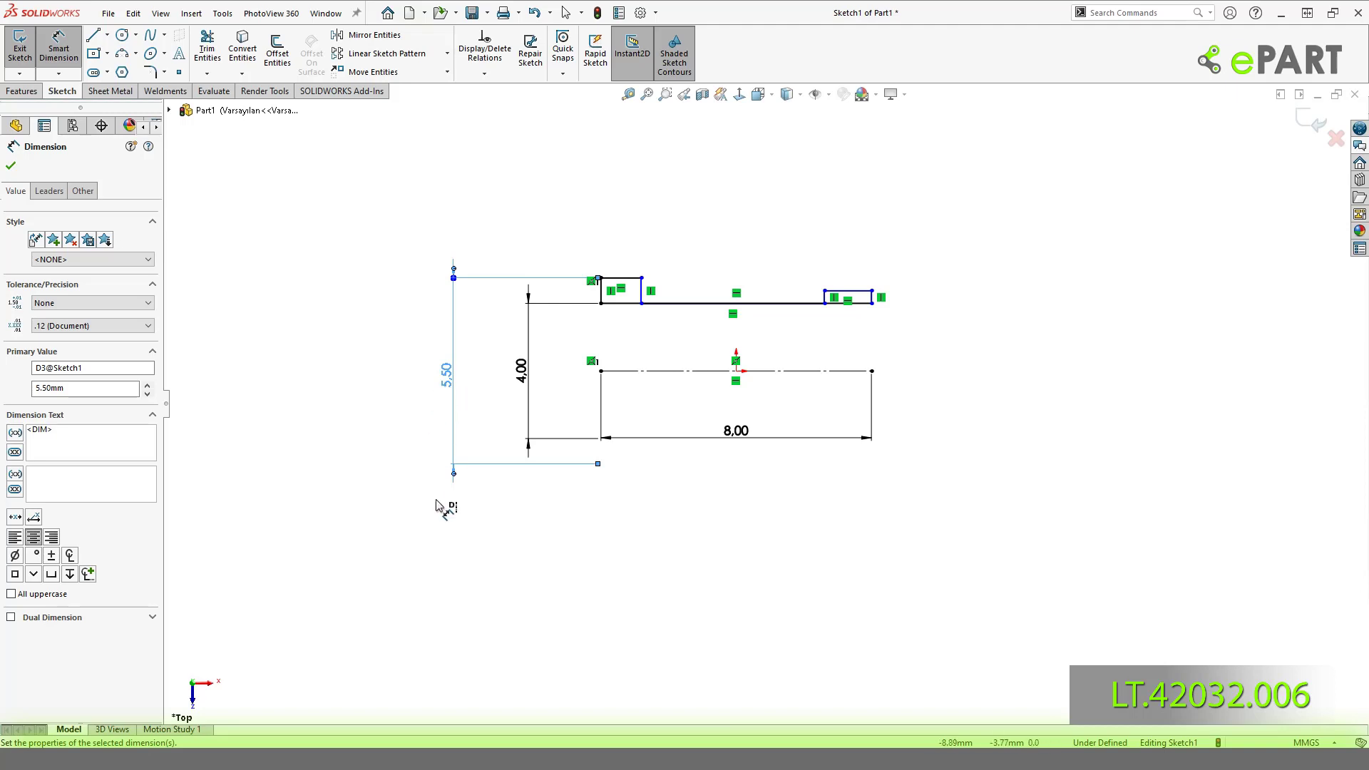
key(Escape)
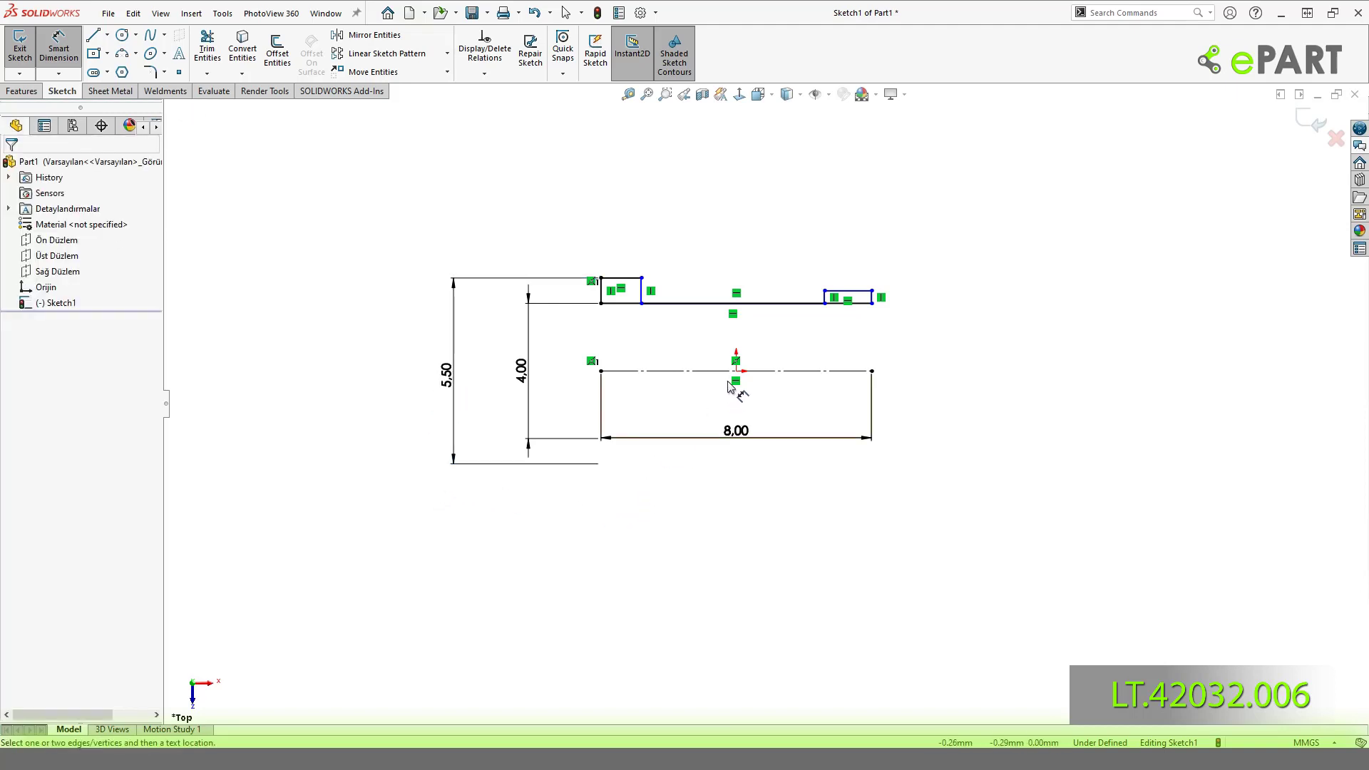
scroll(777, 294, down, 1)
scroll(663, 324, down, 1)
scroll(658, 322, up, 1)
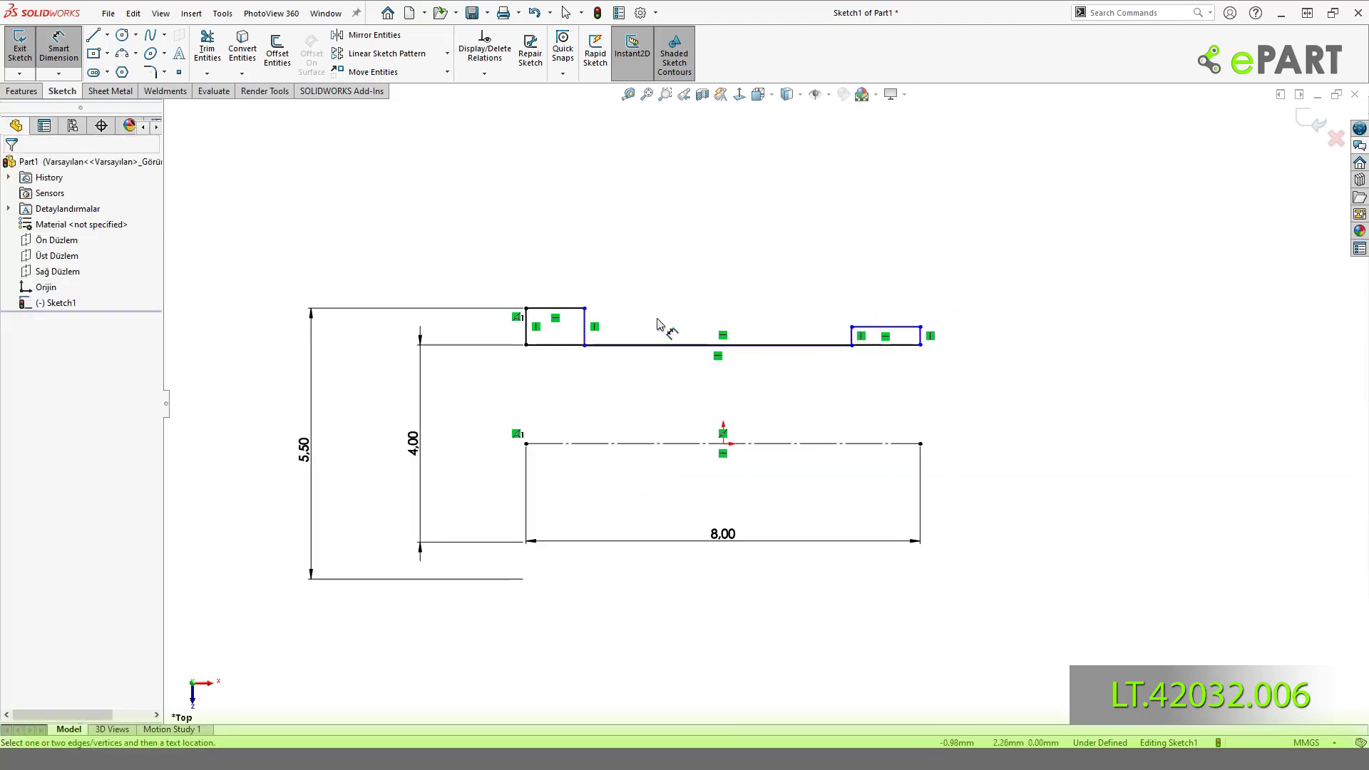
Set the left tab width to 1.00 and drag the long middle top line upward.
click(560, 314)
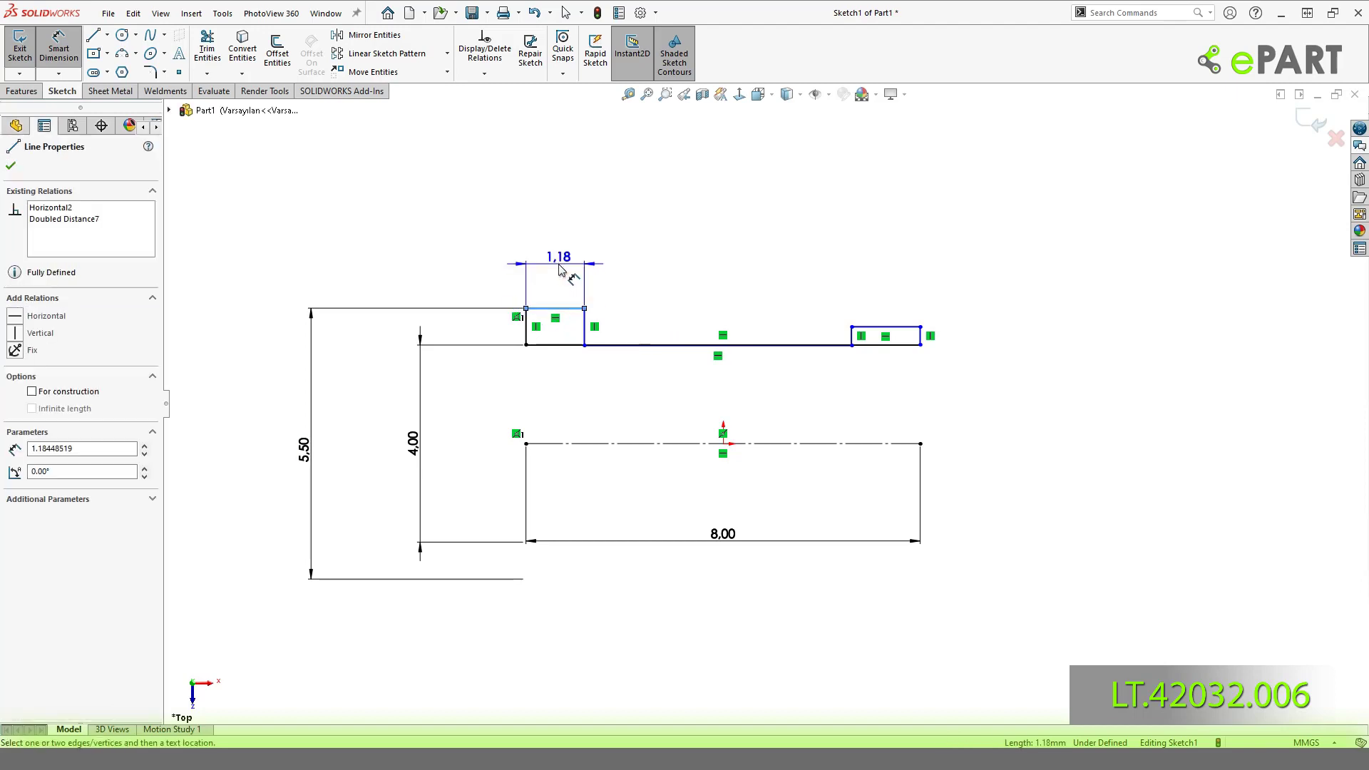
click(574, 267)
text(1.18448519mm)
key(Return)
key(Escape)
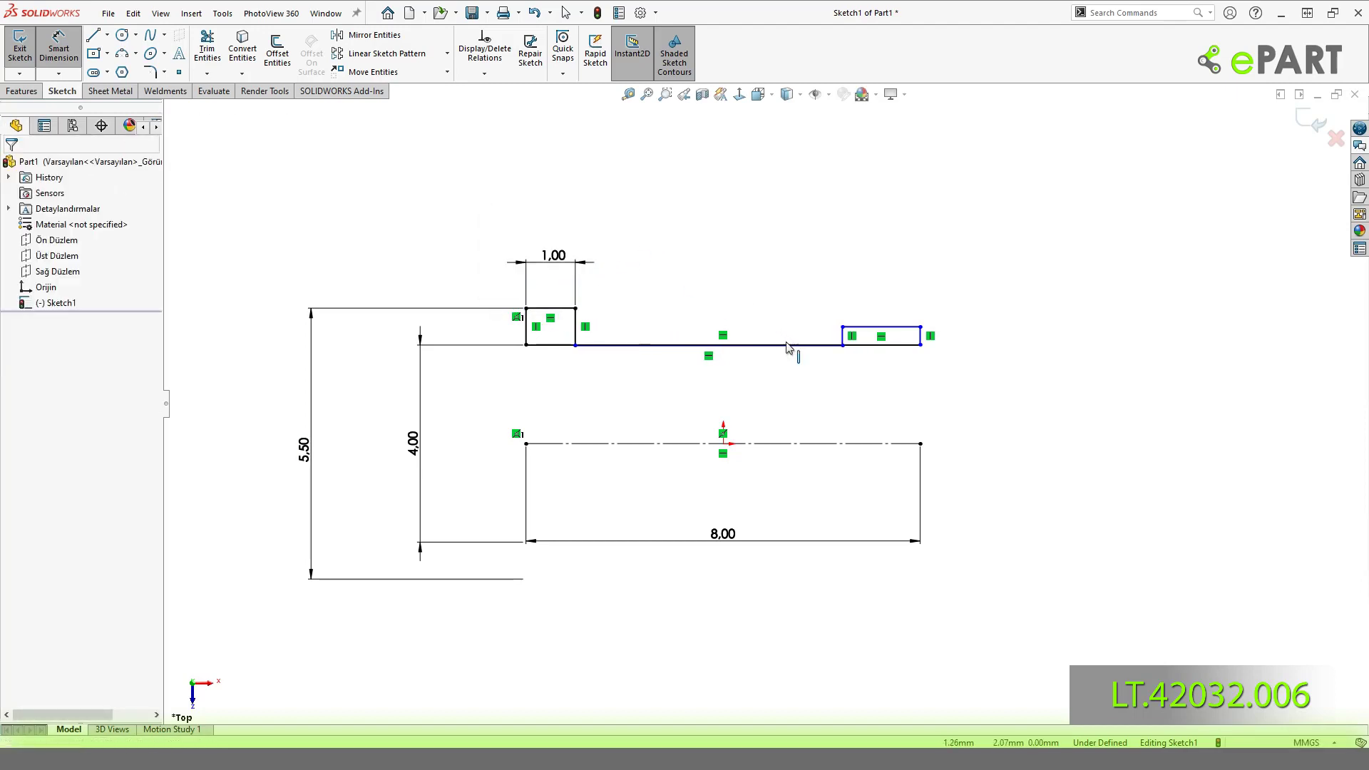
drag(793, 345, 795, 317)
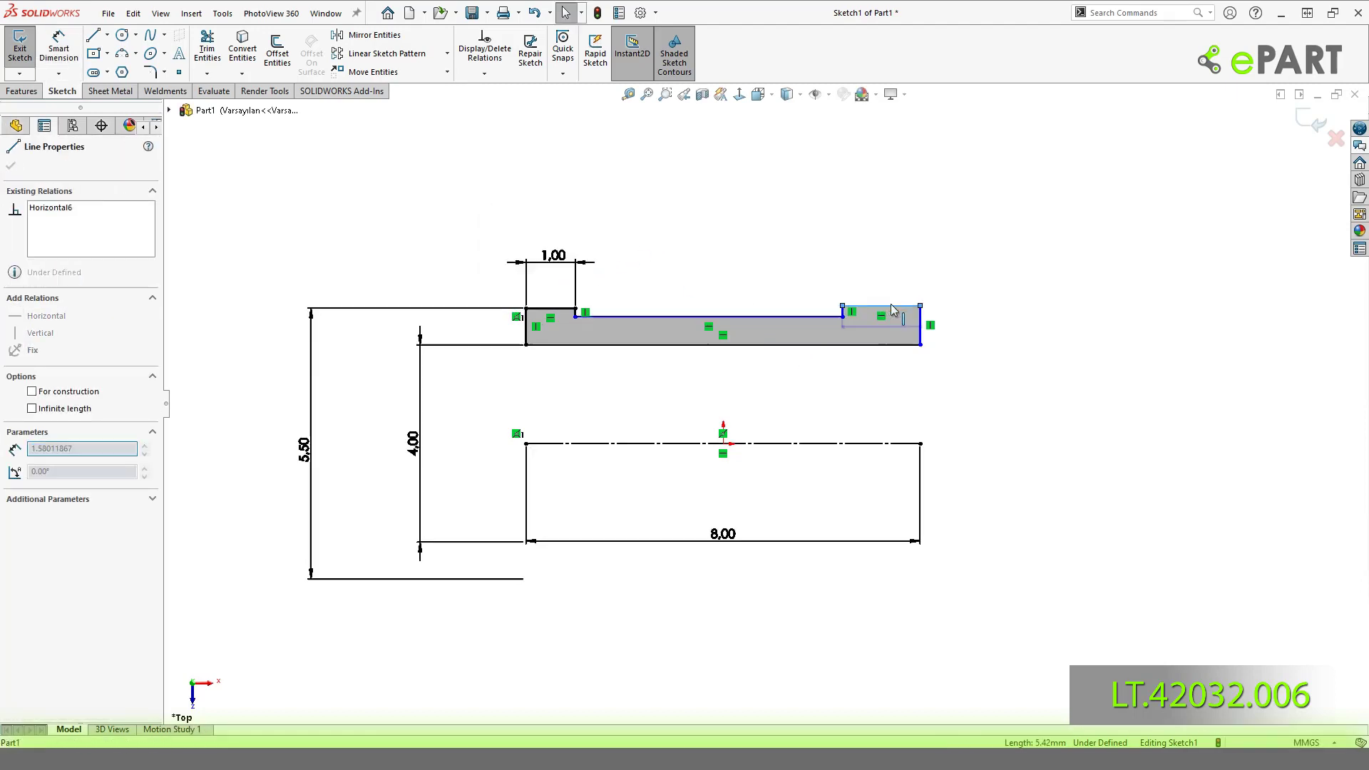
Make the right tab equal to the 1.00 tab and align the right edge with the centerline end.
drag(882, 332, 882, 293)
click(545, 308)
ctrl+click(882, 291)
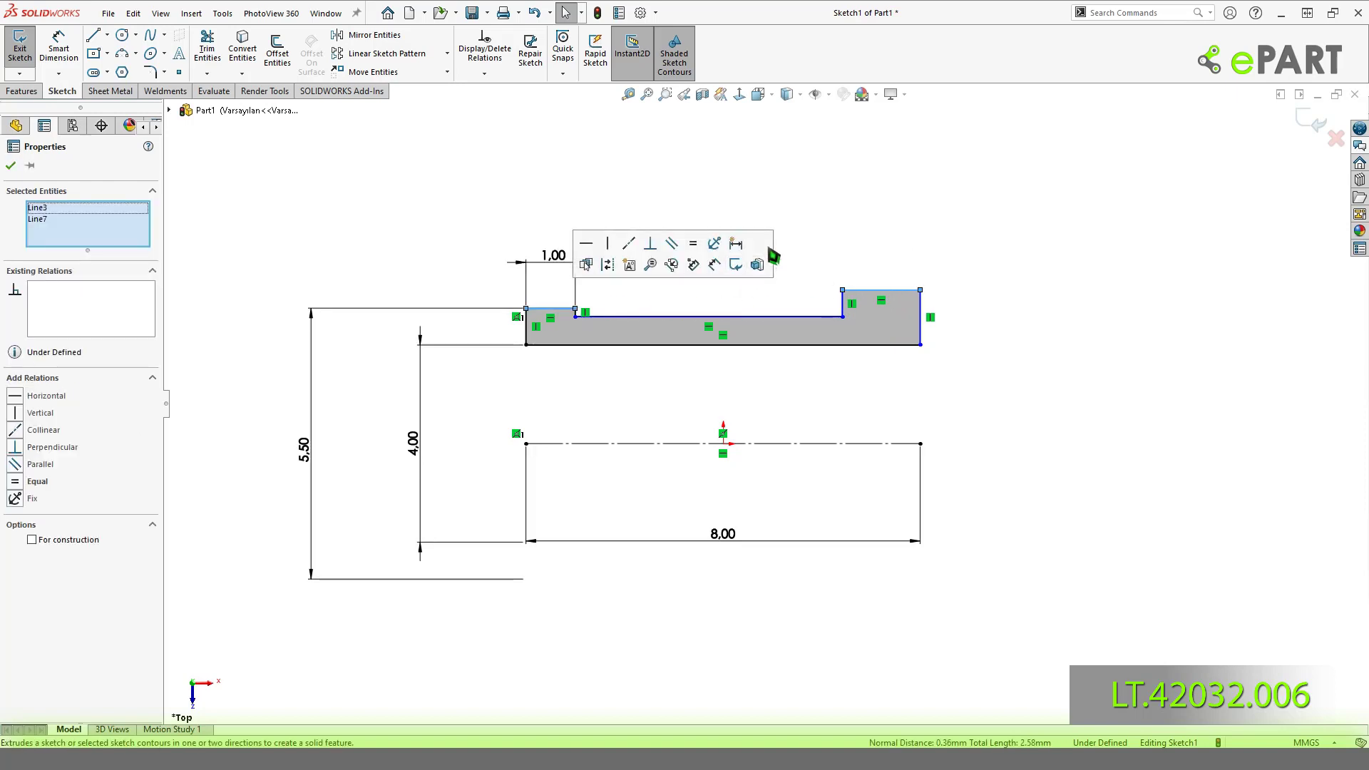
click(713, 249)
click(950, 226)
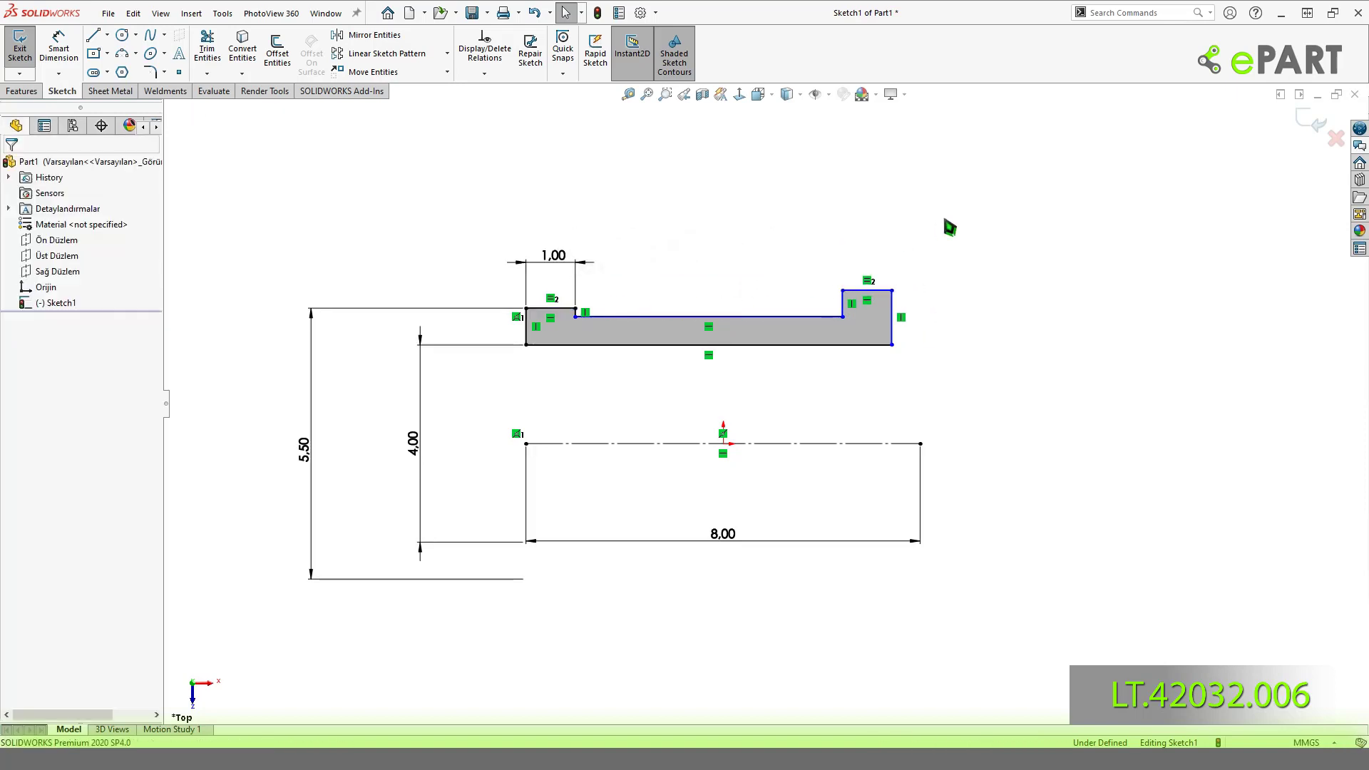
click(893, 317)
ctrl+click(920, 443)
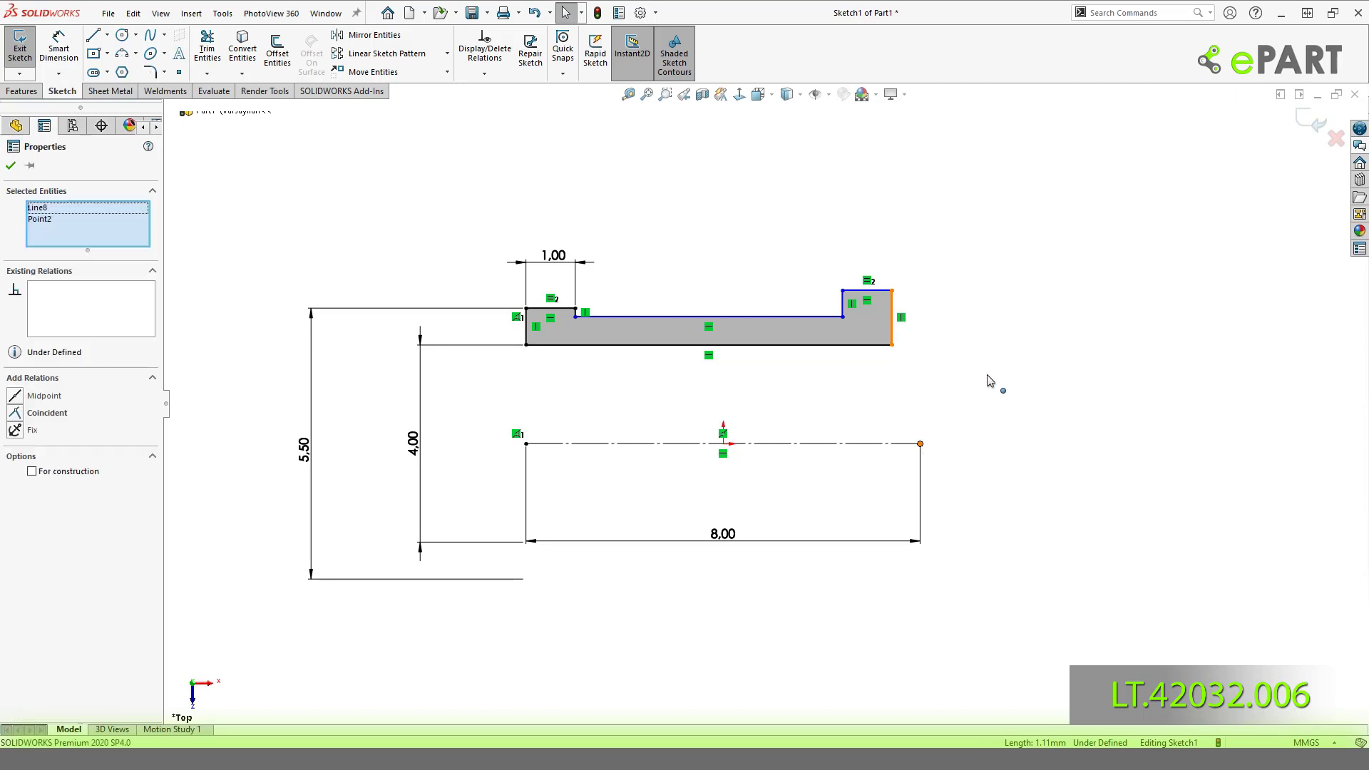
click(1002, 391)
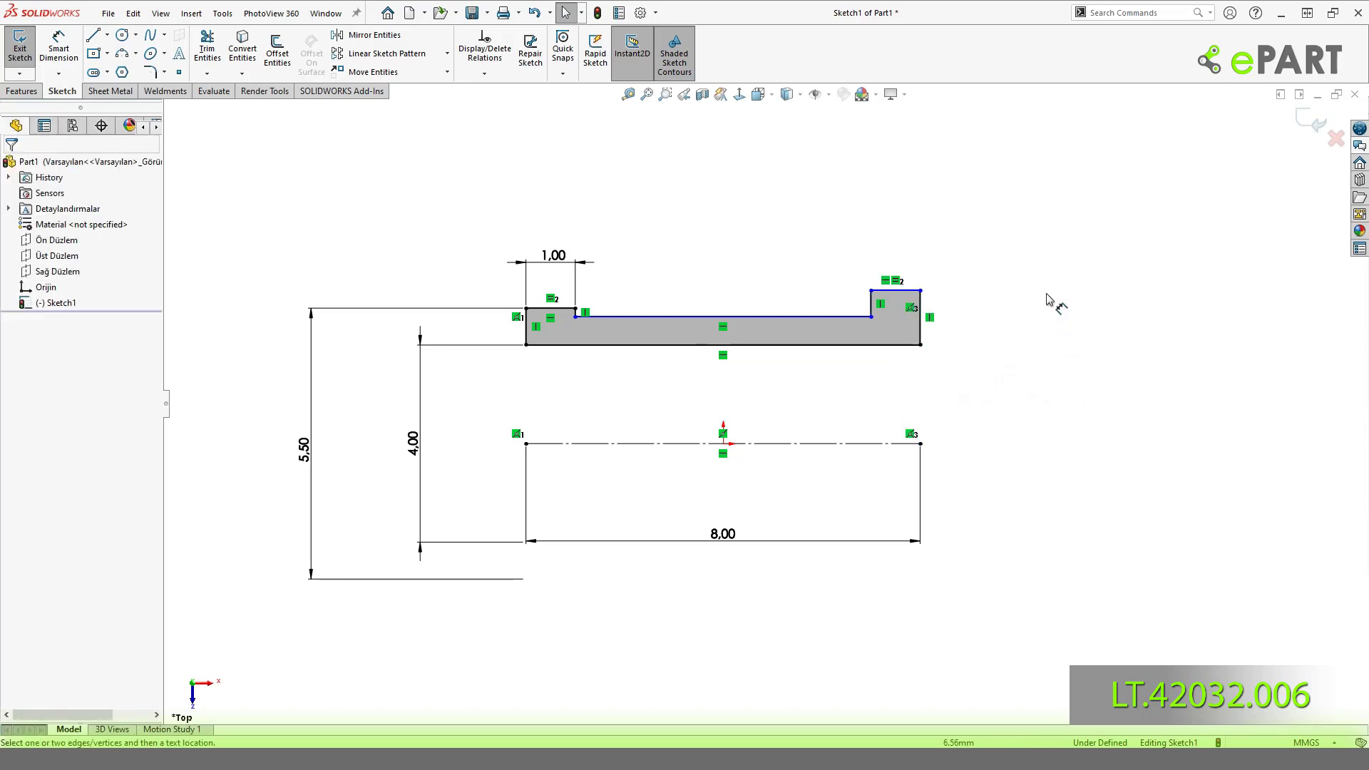
Dimension the right tab to a 6.00 diameter and the middle top line to 5.00 about the centerline.
click(916, 305)
click(891, 443)
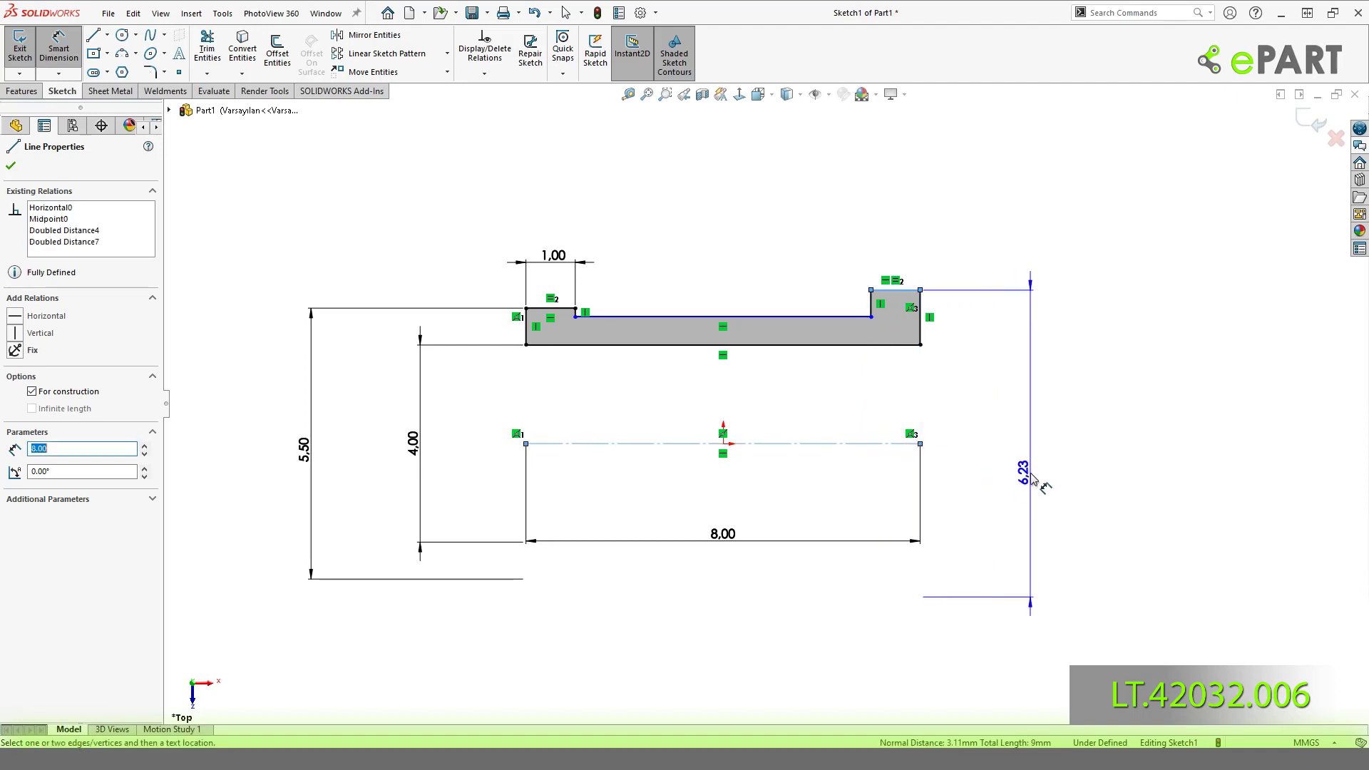
click(1032, 478)
text(6)
key(Return)
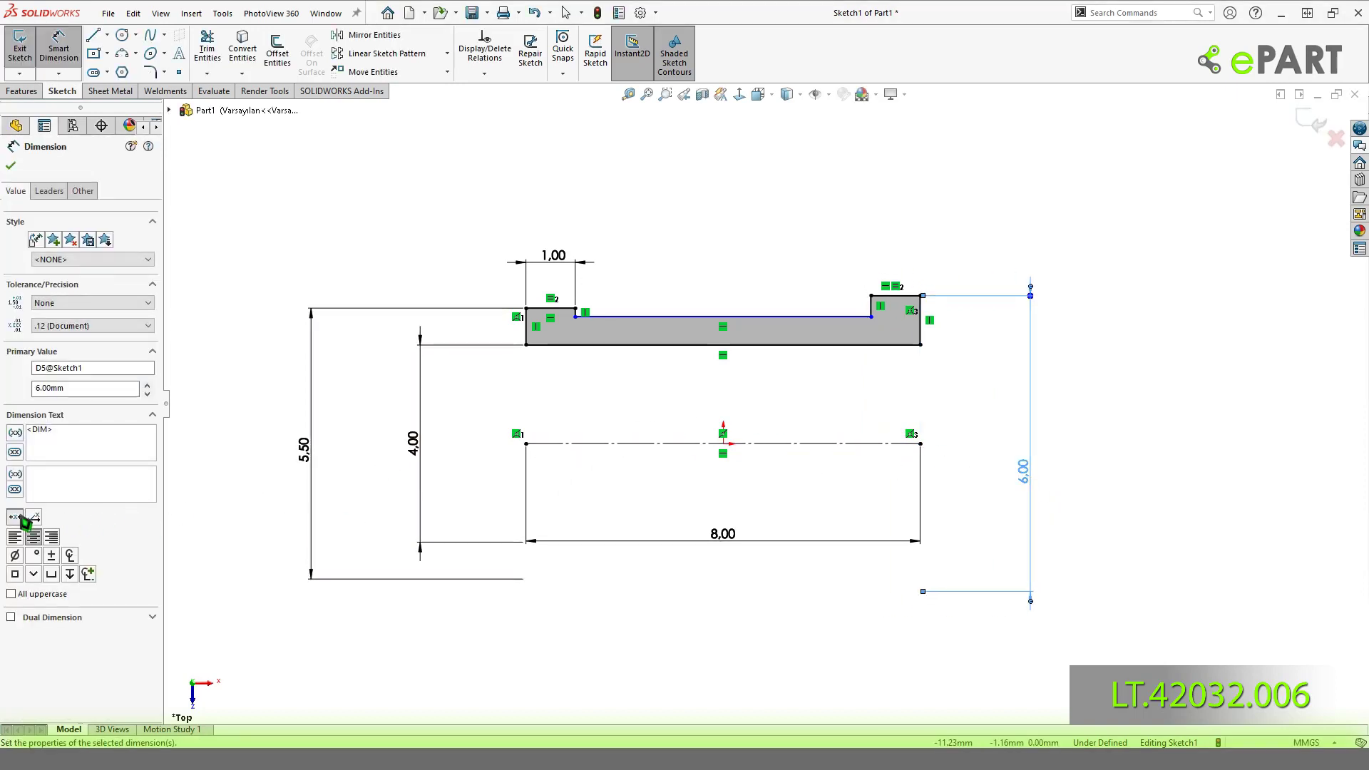
click(763, 443)
click(785, 317)
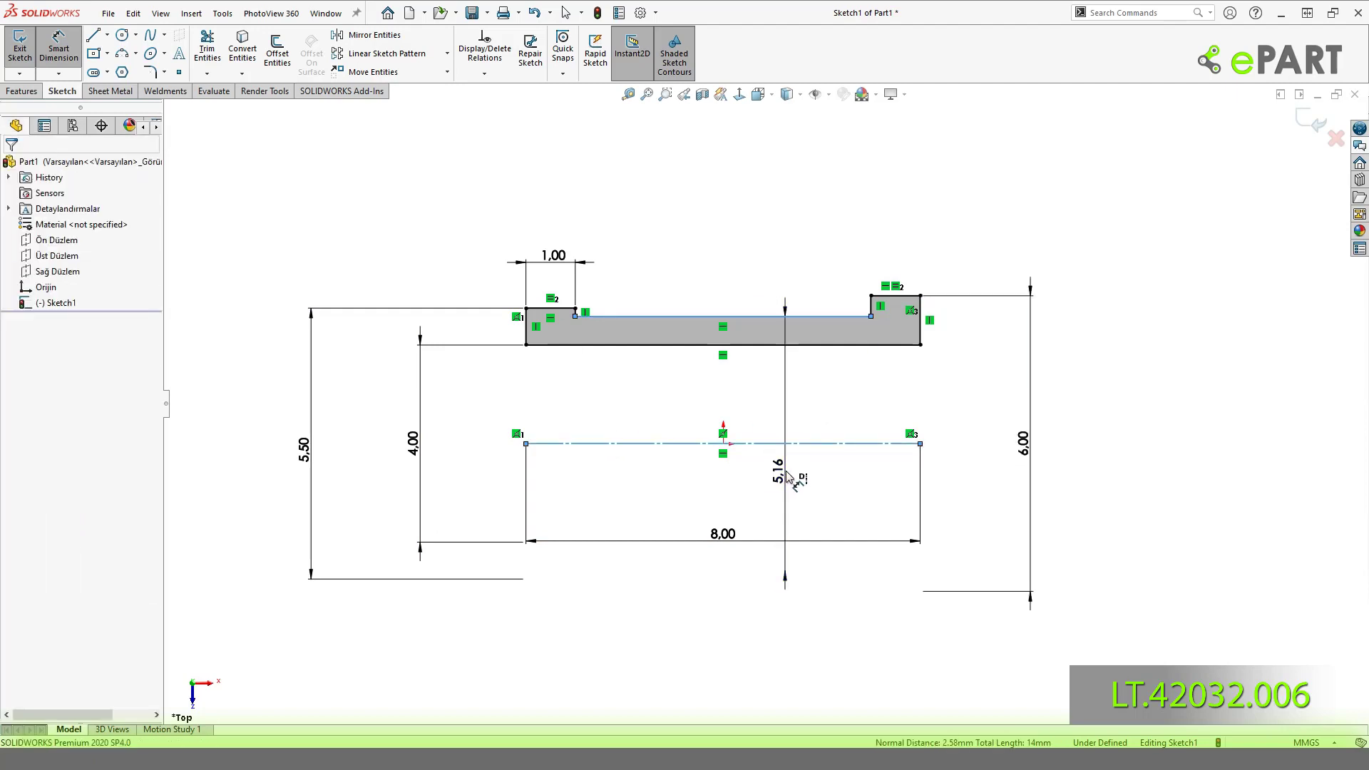
click(785, 463)
text(5)
key(Return)
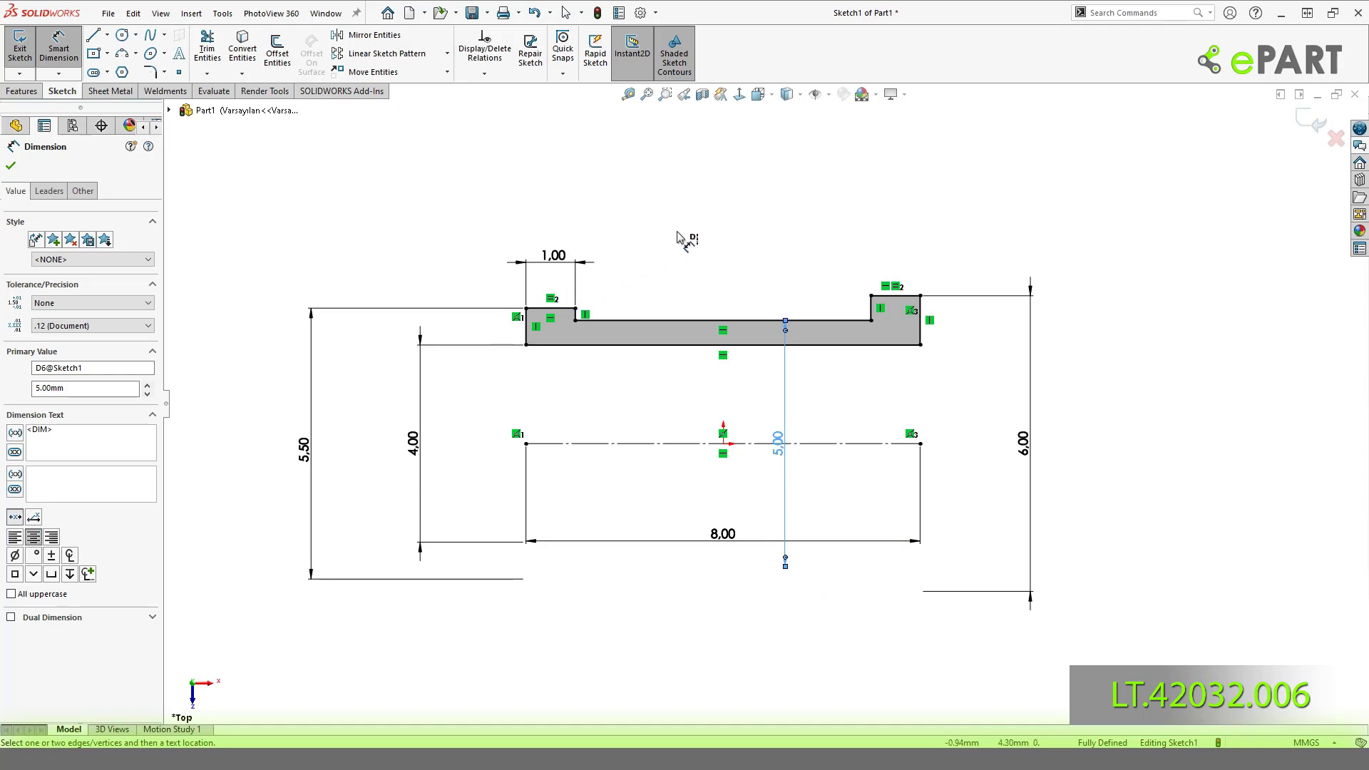
key(Escape)
Revolve the profile about the centerline into the solid Revolve1.
click(27, 92)
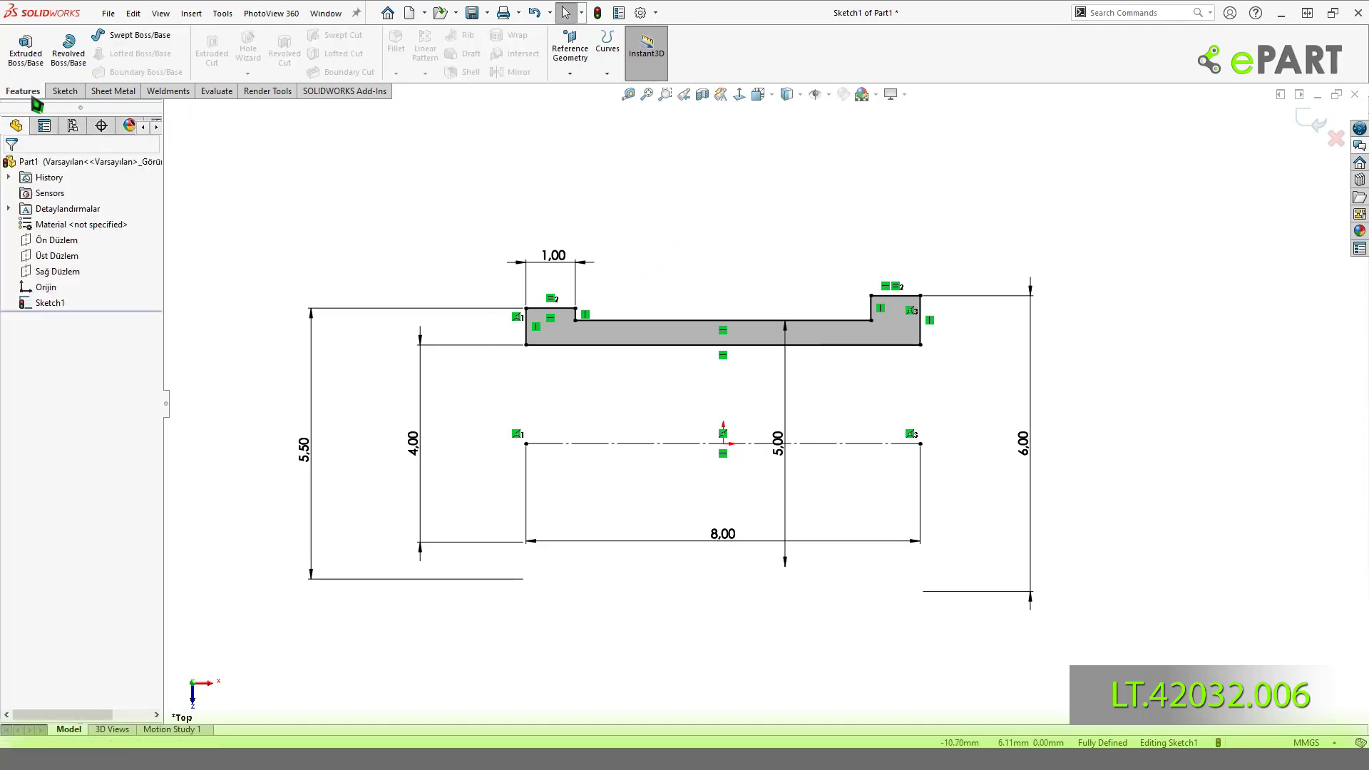
click(87, 62)
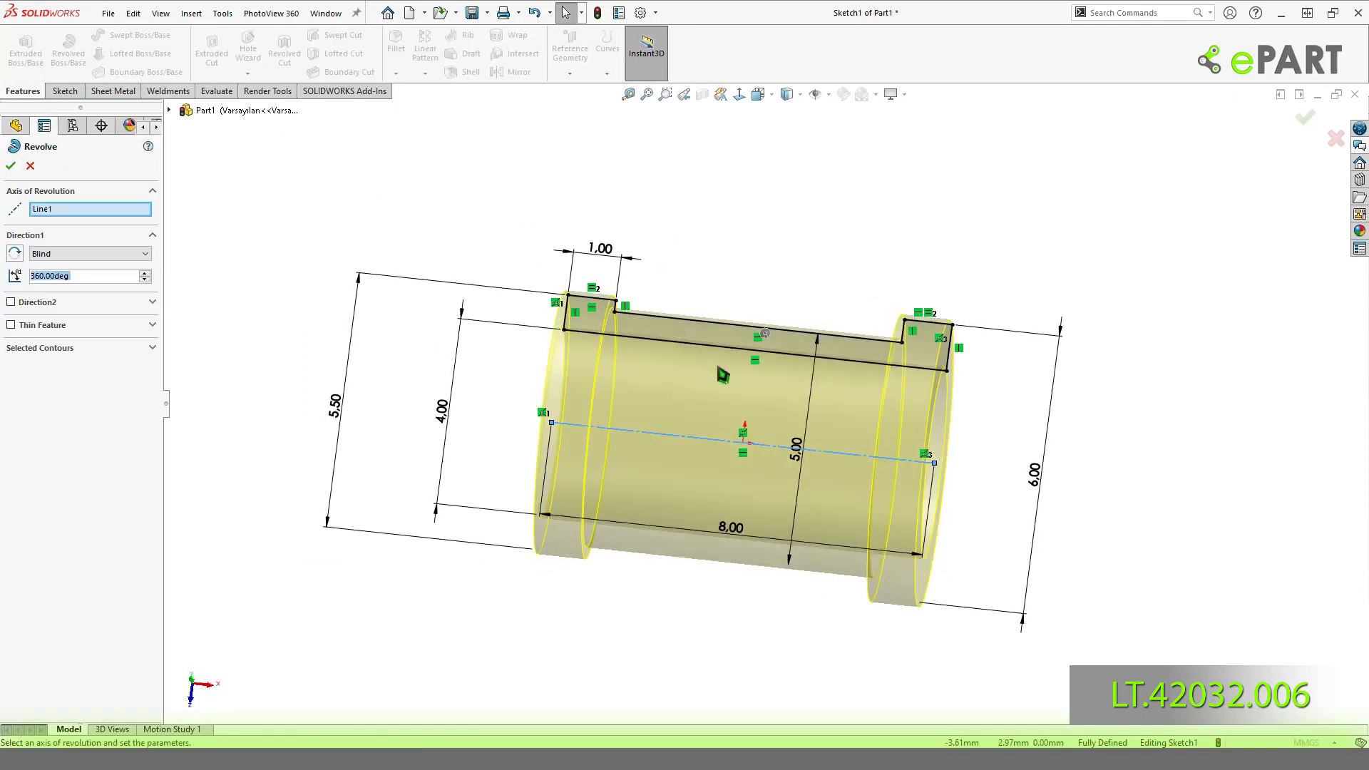
click(11, 165)
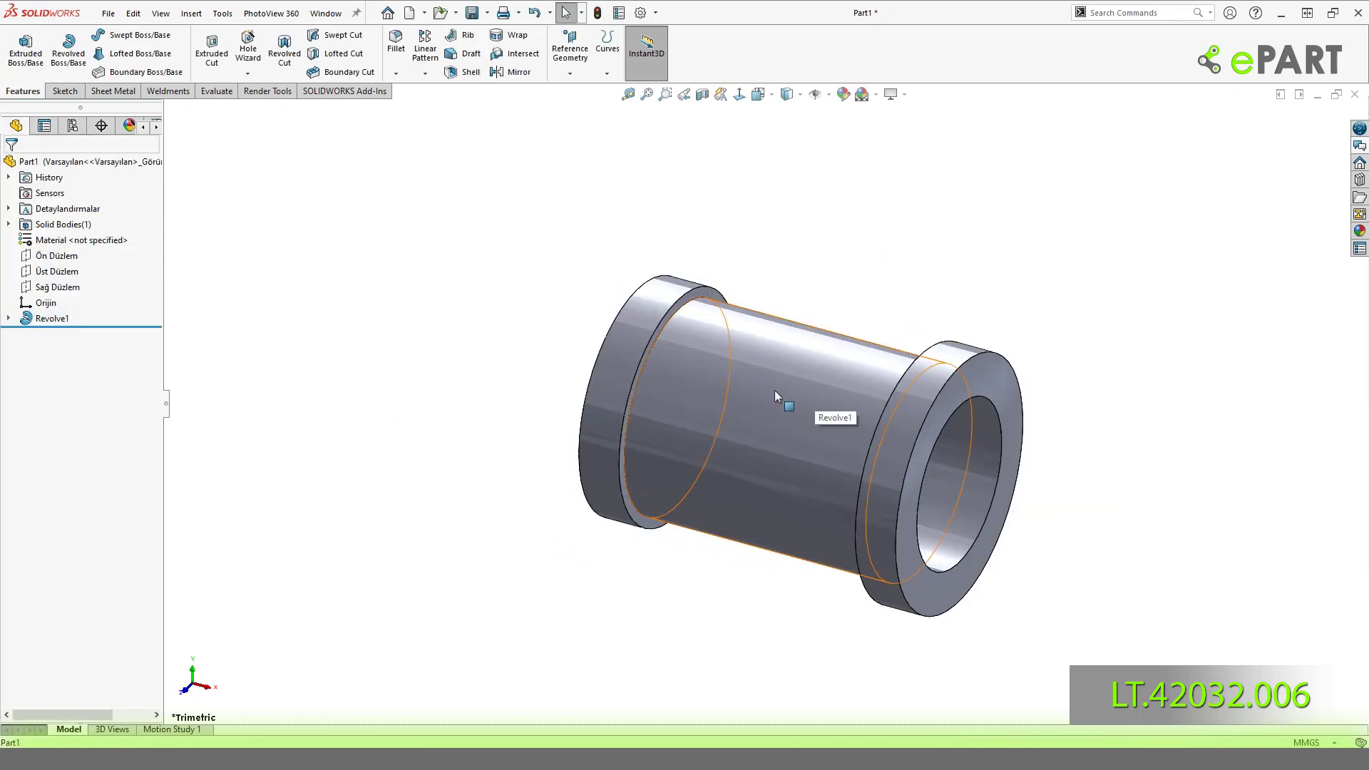
Open a new sketch, Sketch2, on the Üst Düzlem plane.
click(776, 394)
click(887, 255)
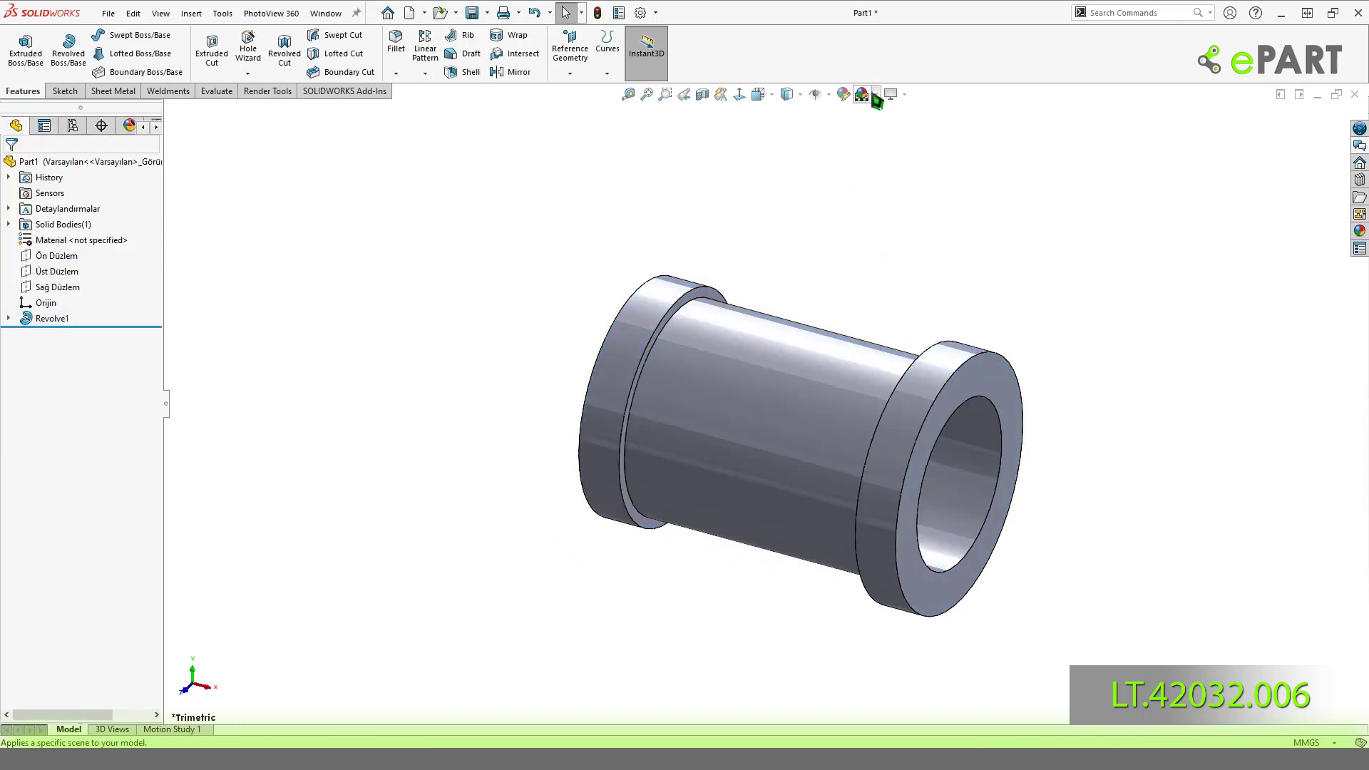
click(677, 302)
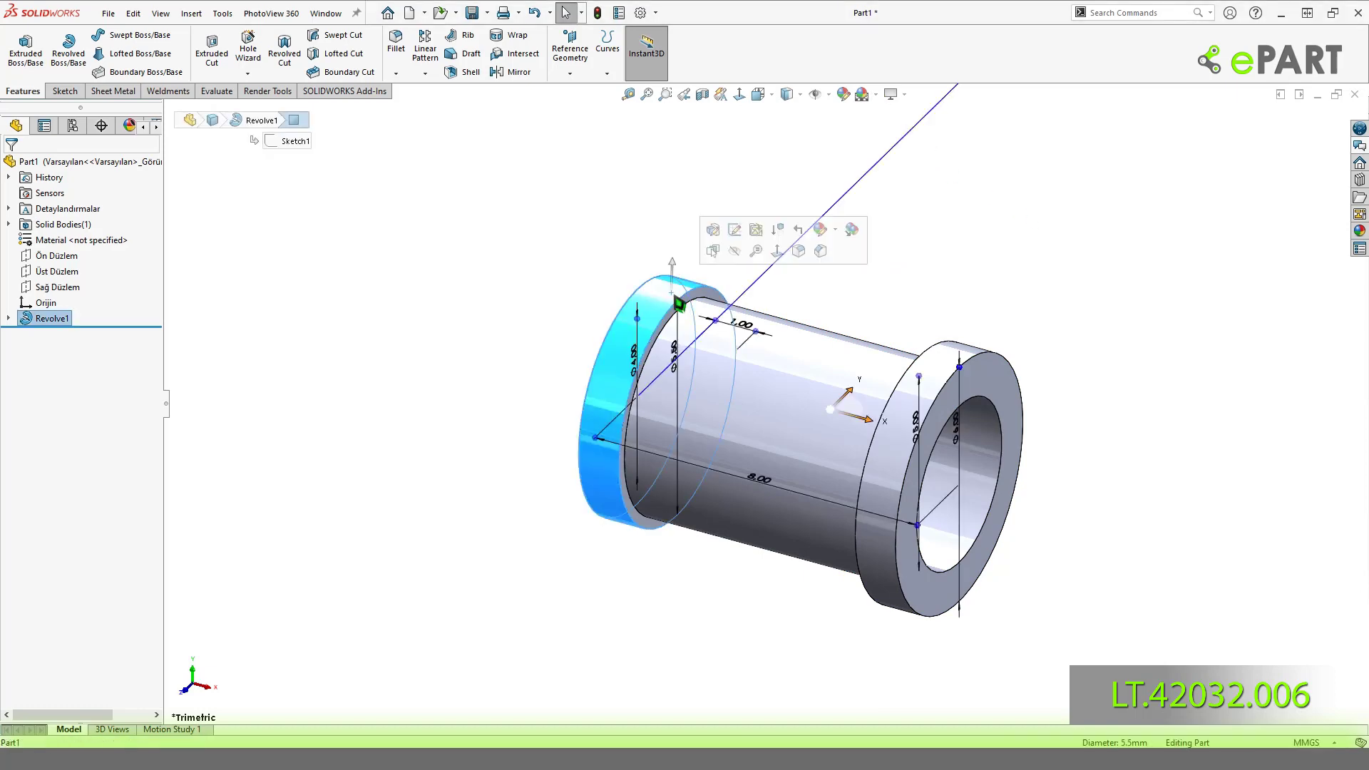
click(855, 274)
click(58, 271)
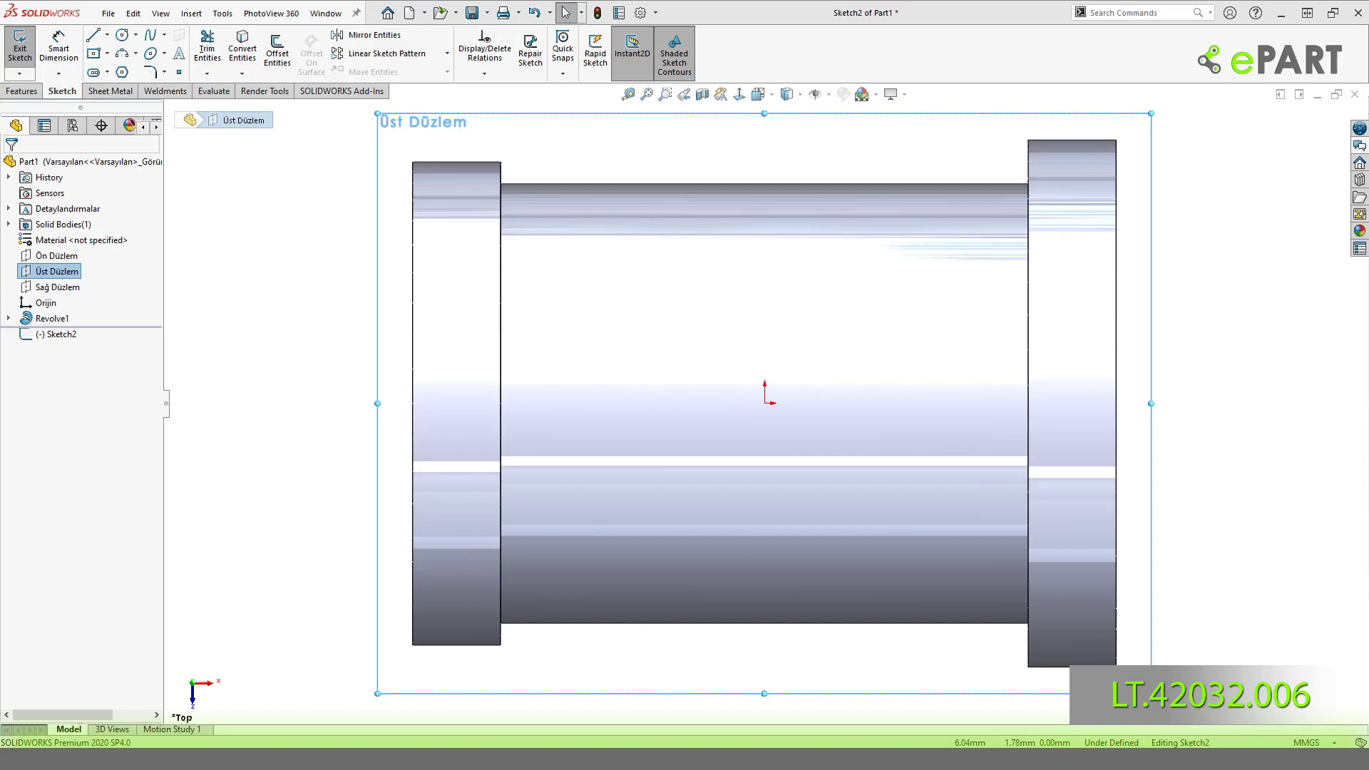
Draw a straight slot starting at the part's left edge.
click(99, 73)
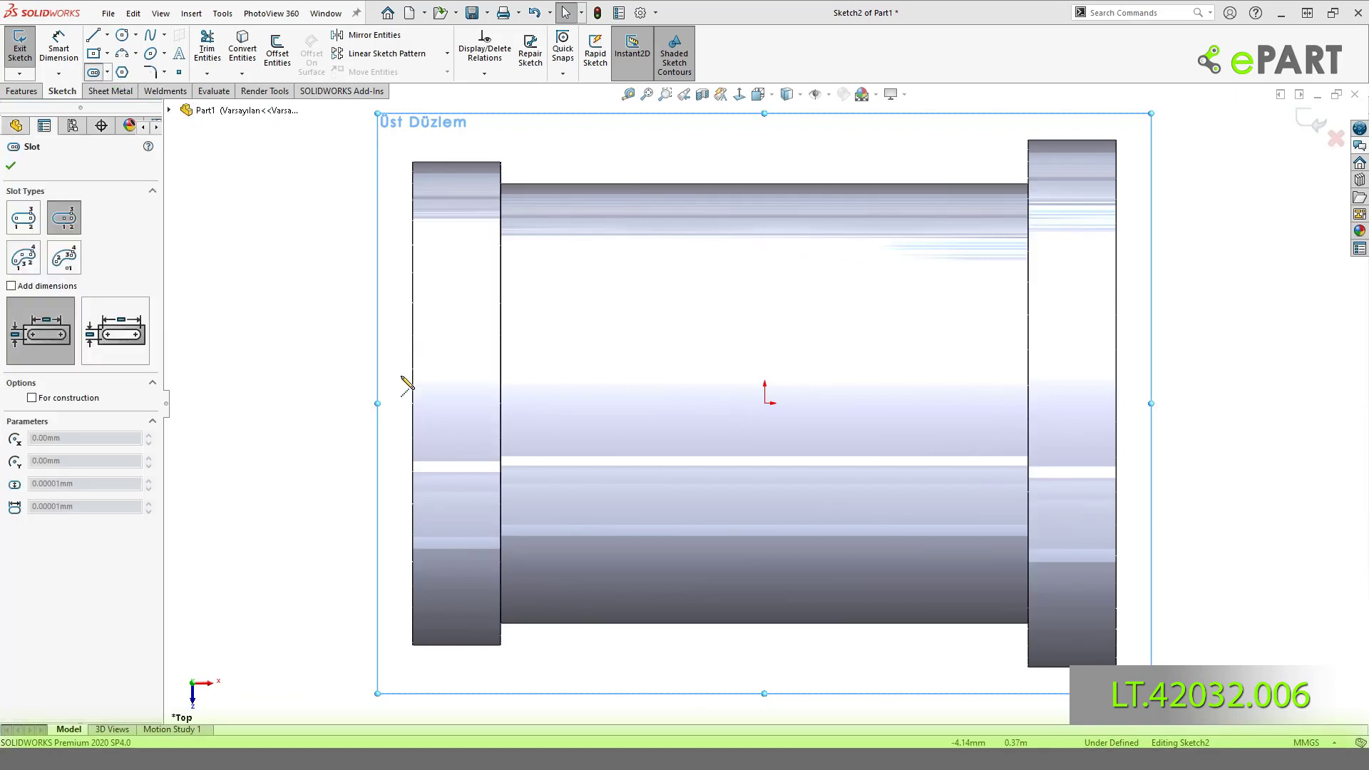
click(412, 403)
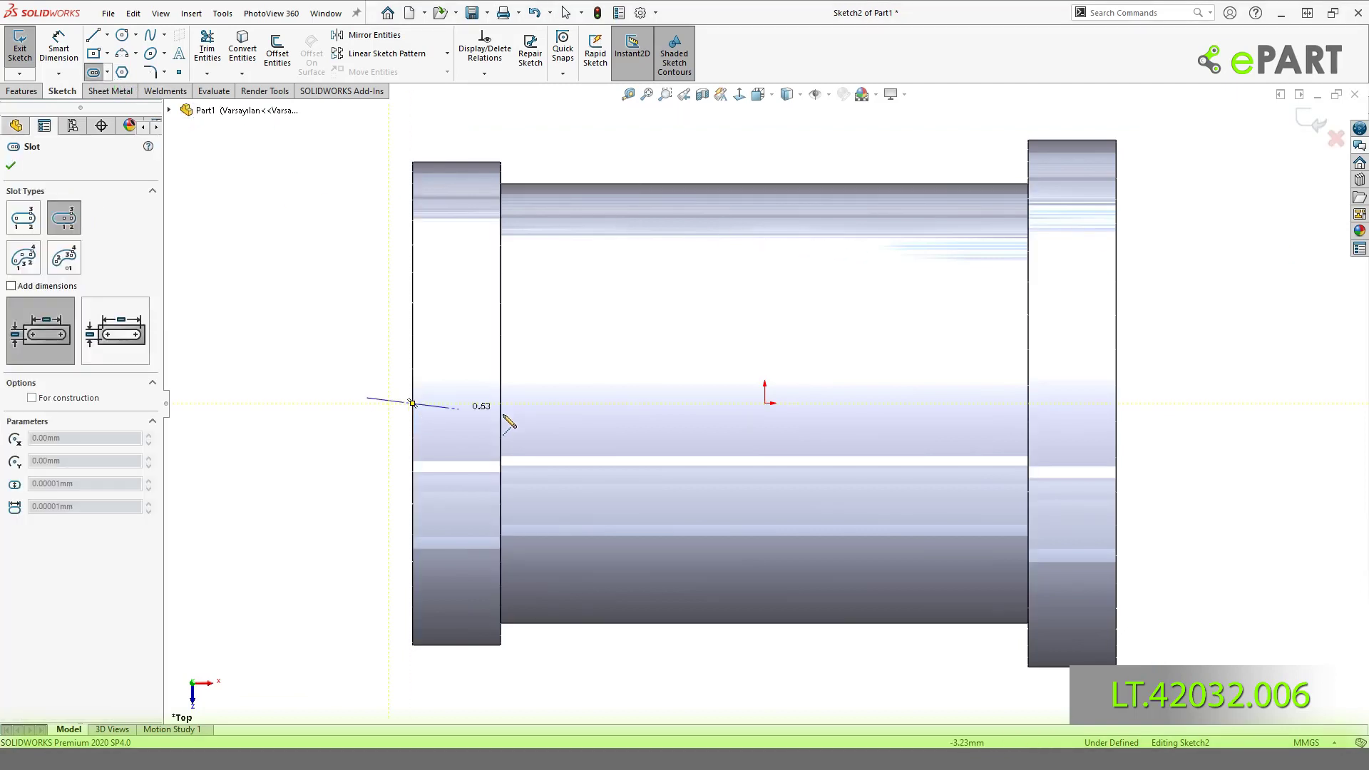
click(569, 404)
click(568, 429)
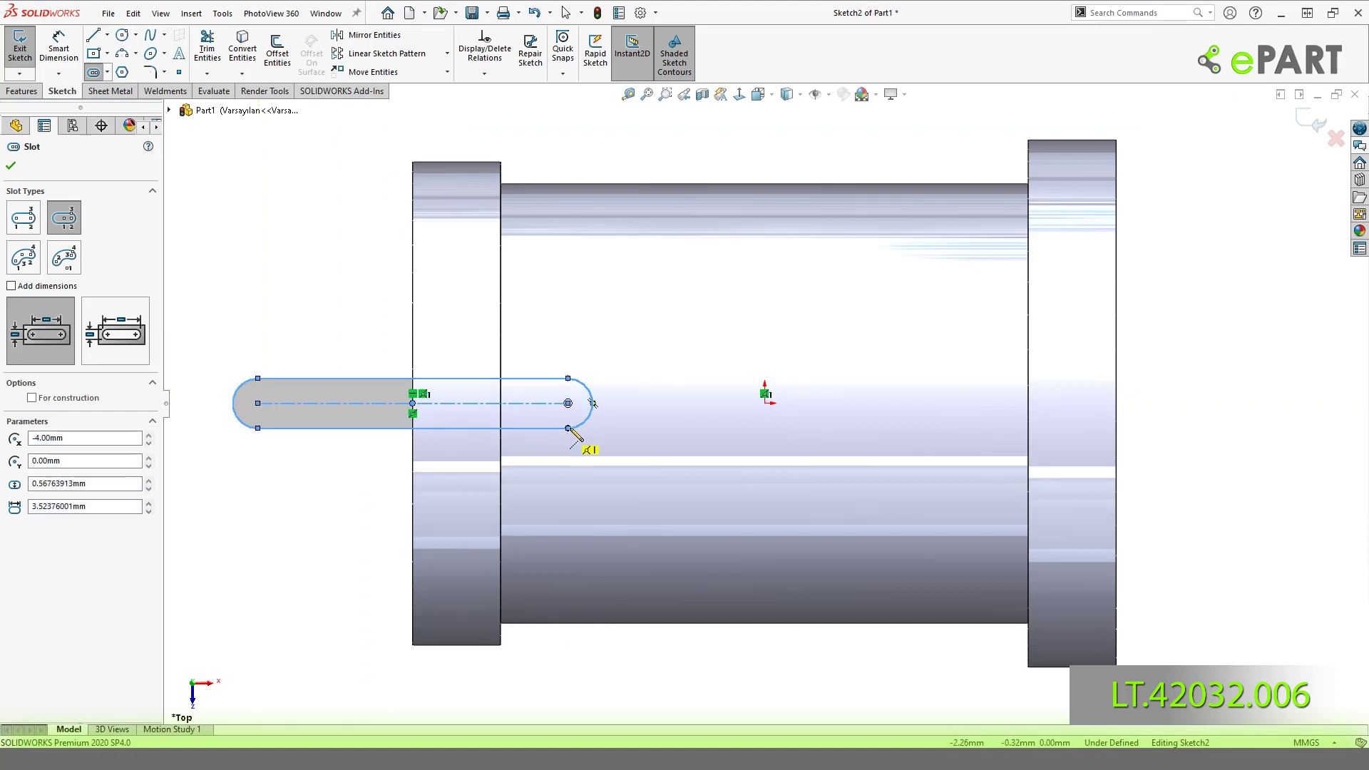
key(Escape)
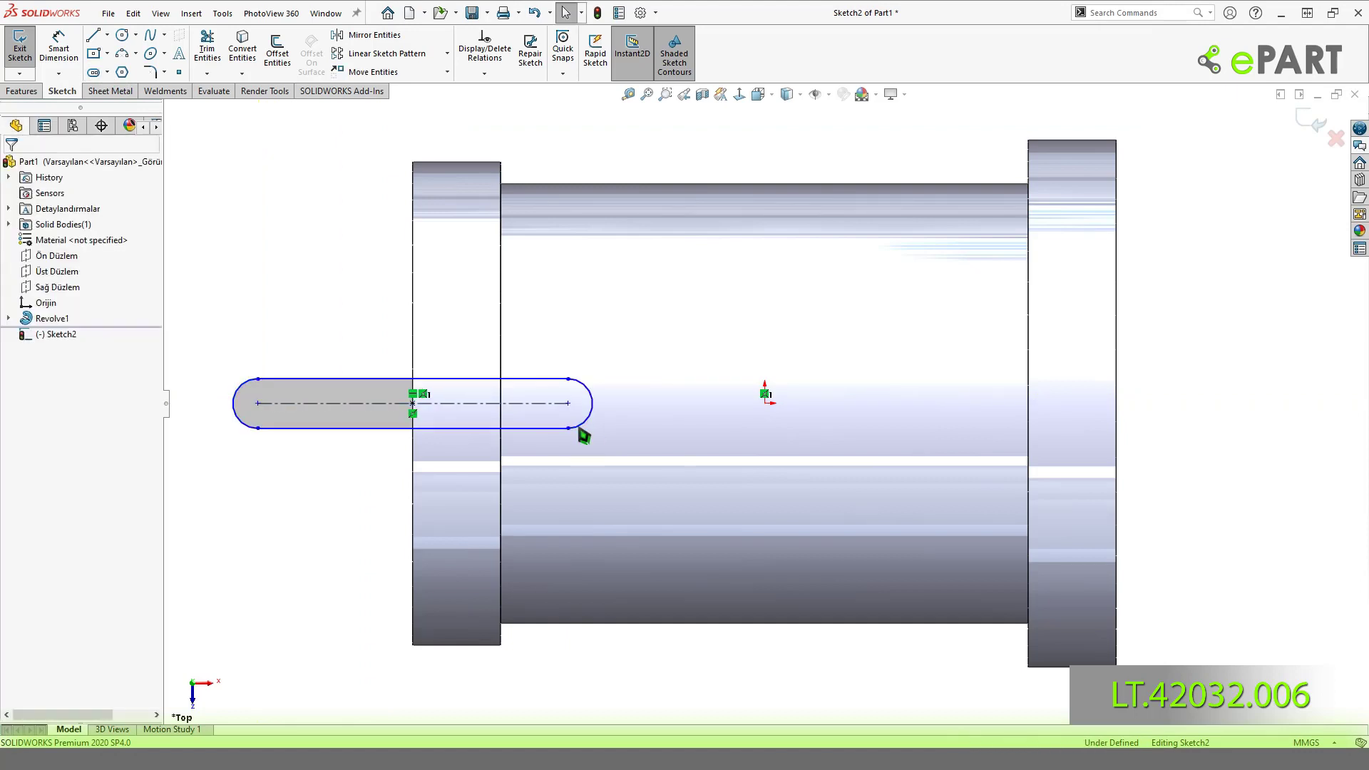
Dimension the slot length to 4.00 from its centre point to the right arc.
right_drag(322, 501, 313, 299)
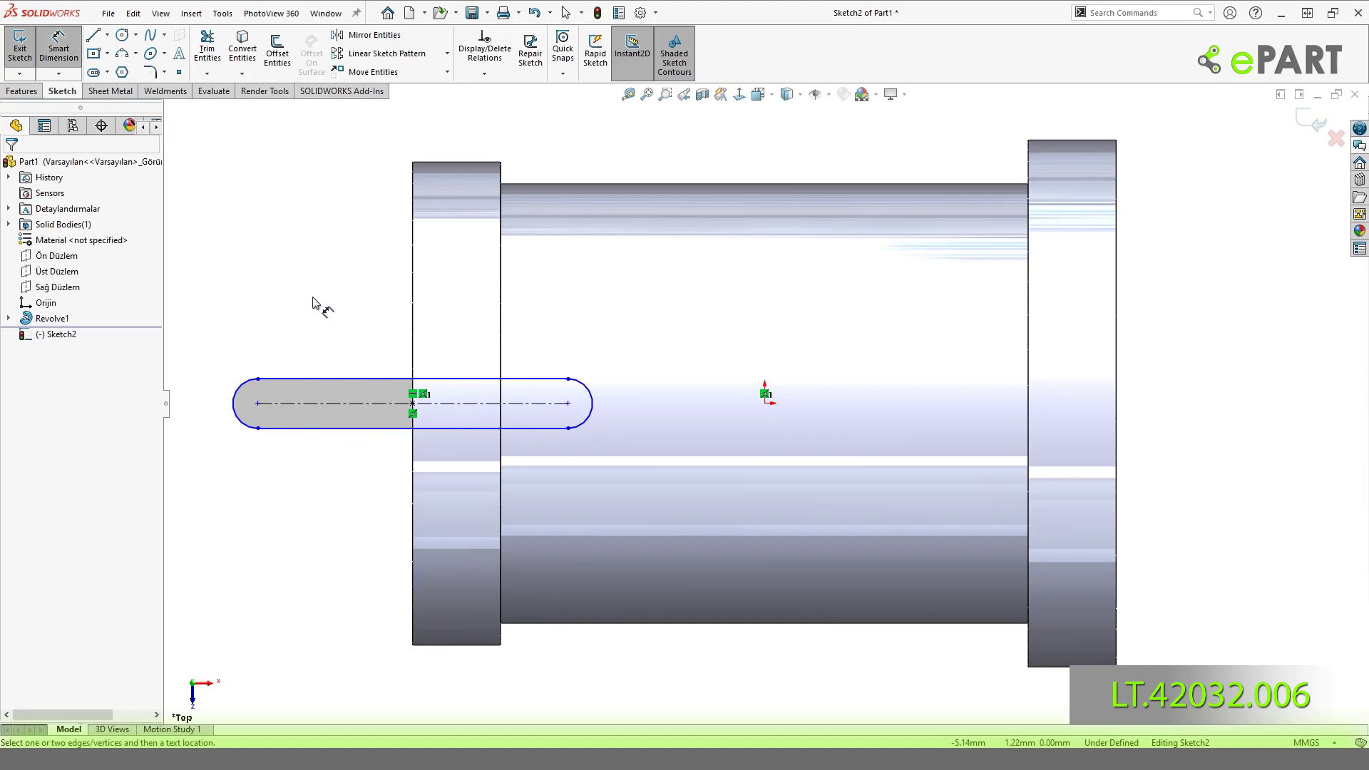
click(413, 406)
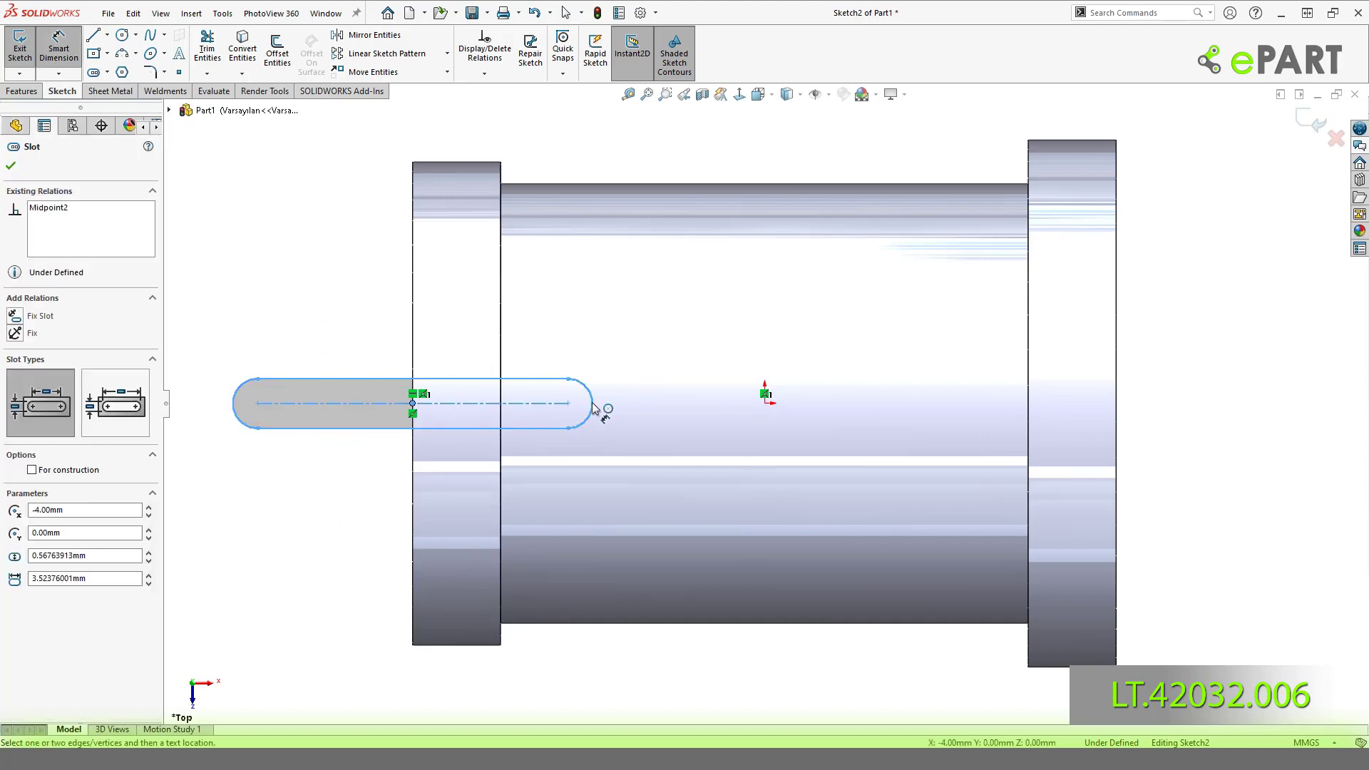
click(593, 404)
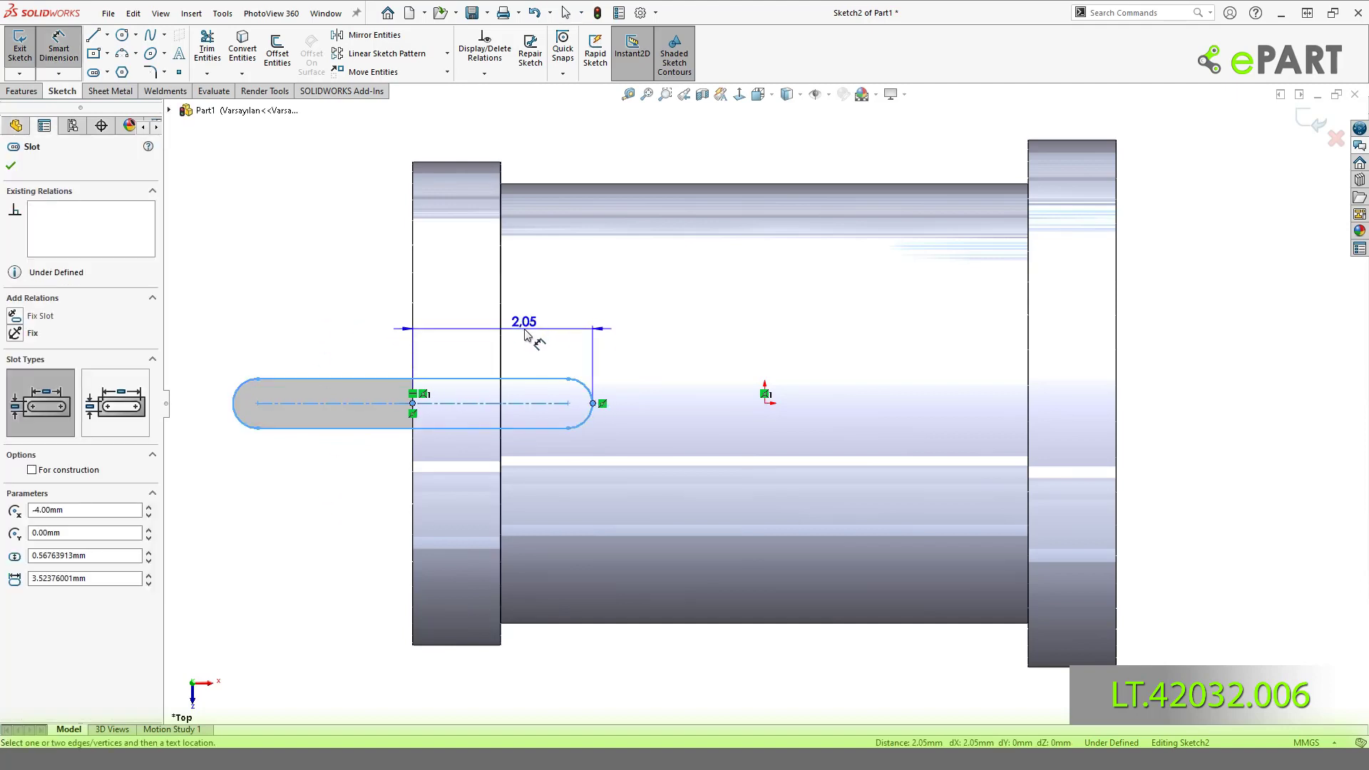
click(526, 335)
text(4.00mm)
key(Return)
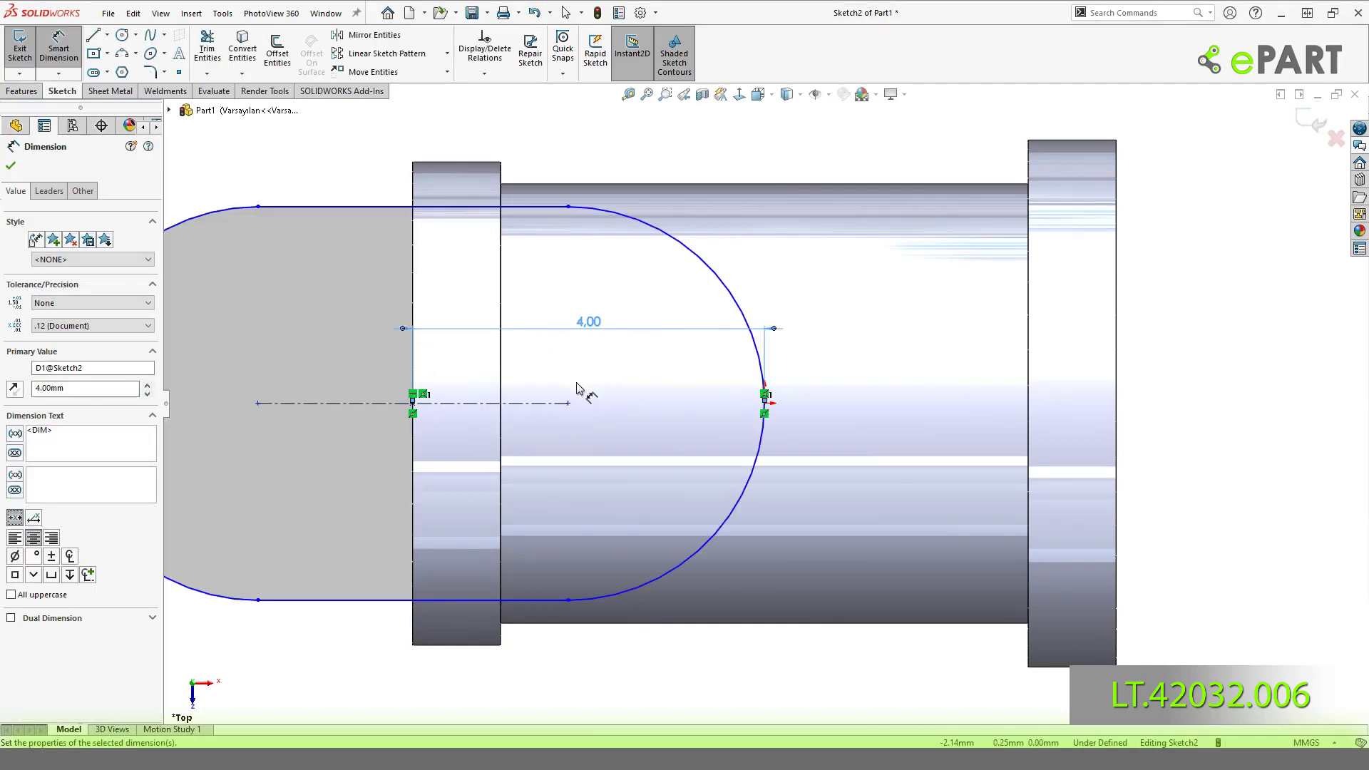
key(z)
key(Escape)
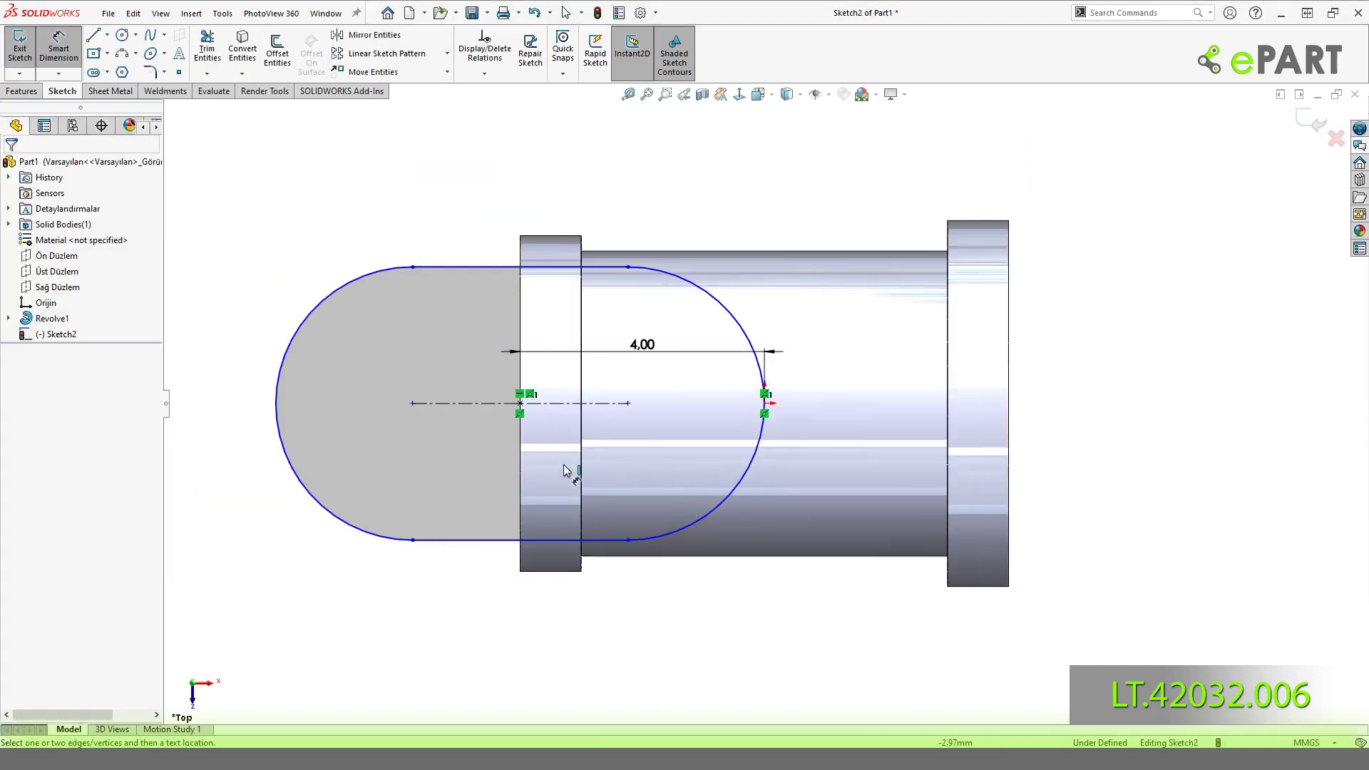
Give the slot ends a 0.5 radius.
click(308, 495)
click(339, 549)
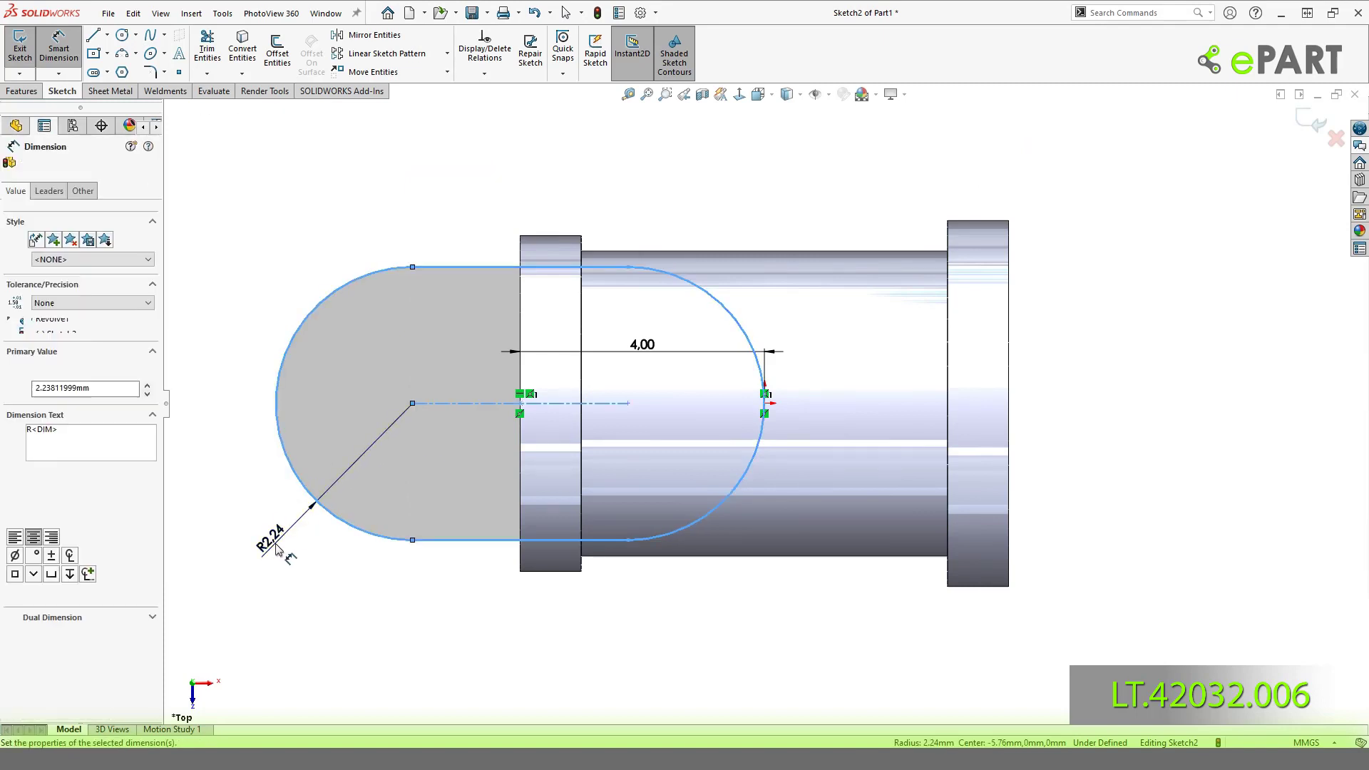
text(0,5)
key(Return)
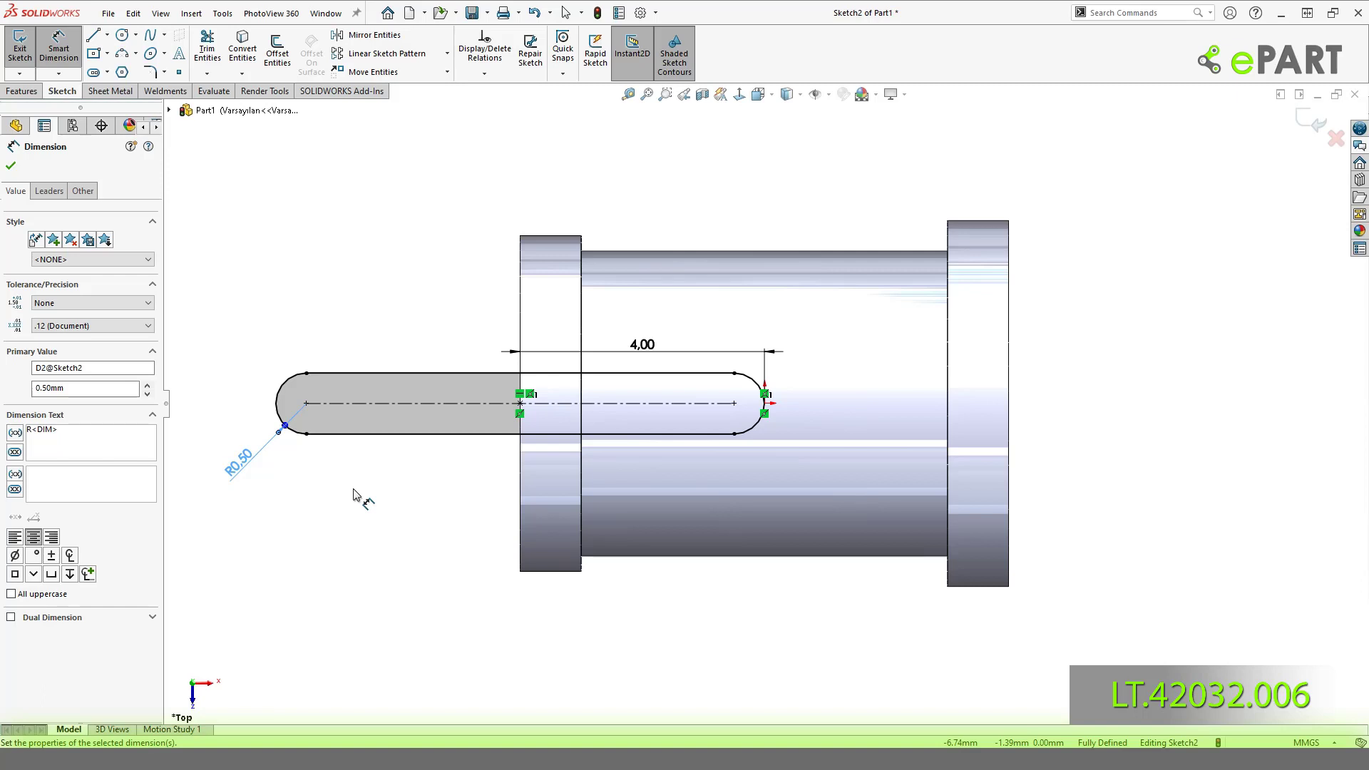
key(Escape)
key(Escape)
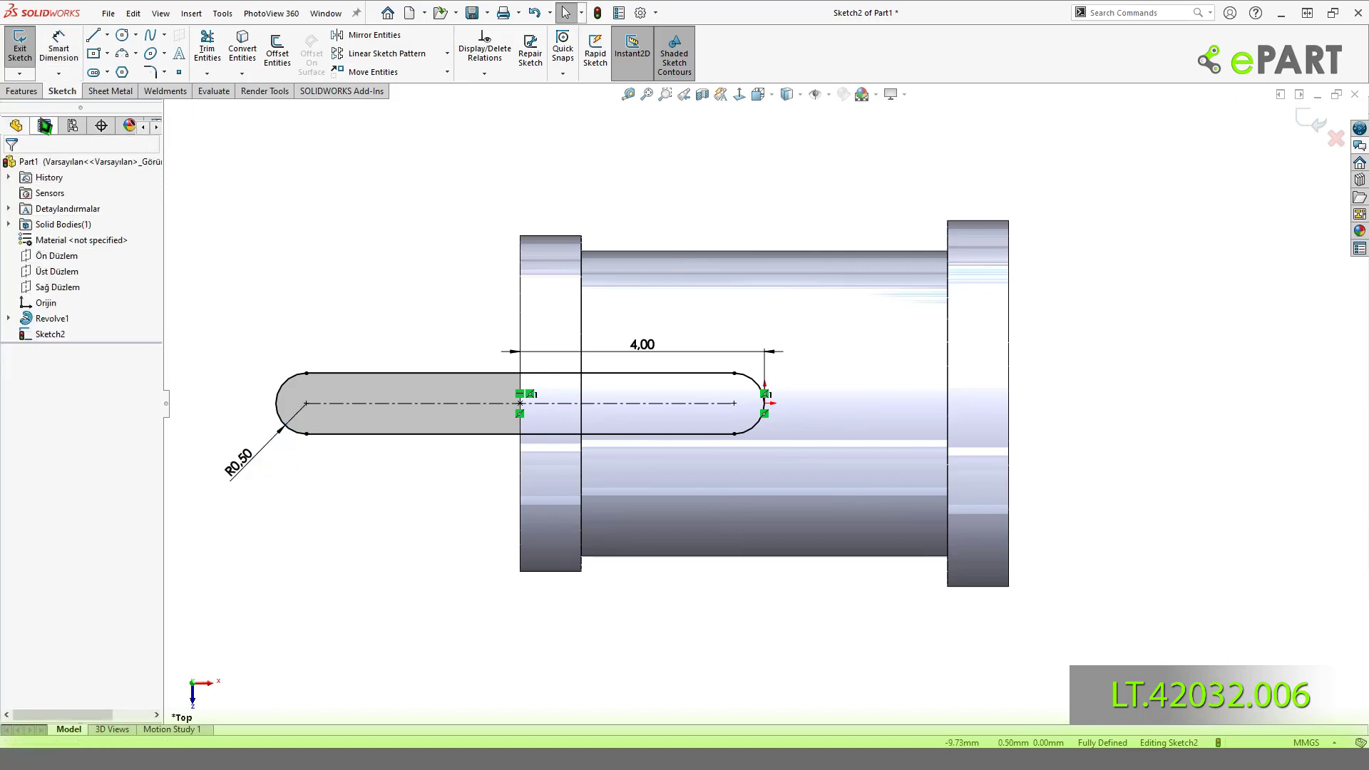
click(22, 91)
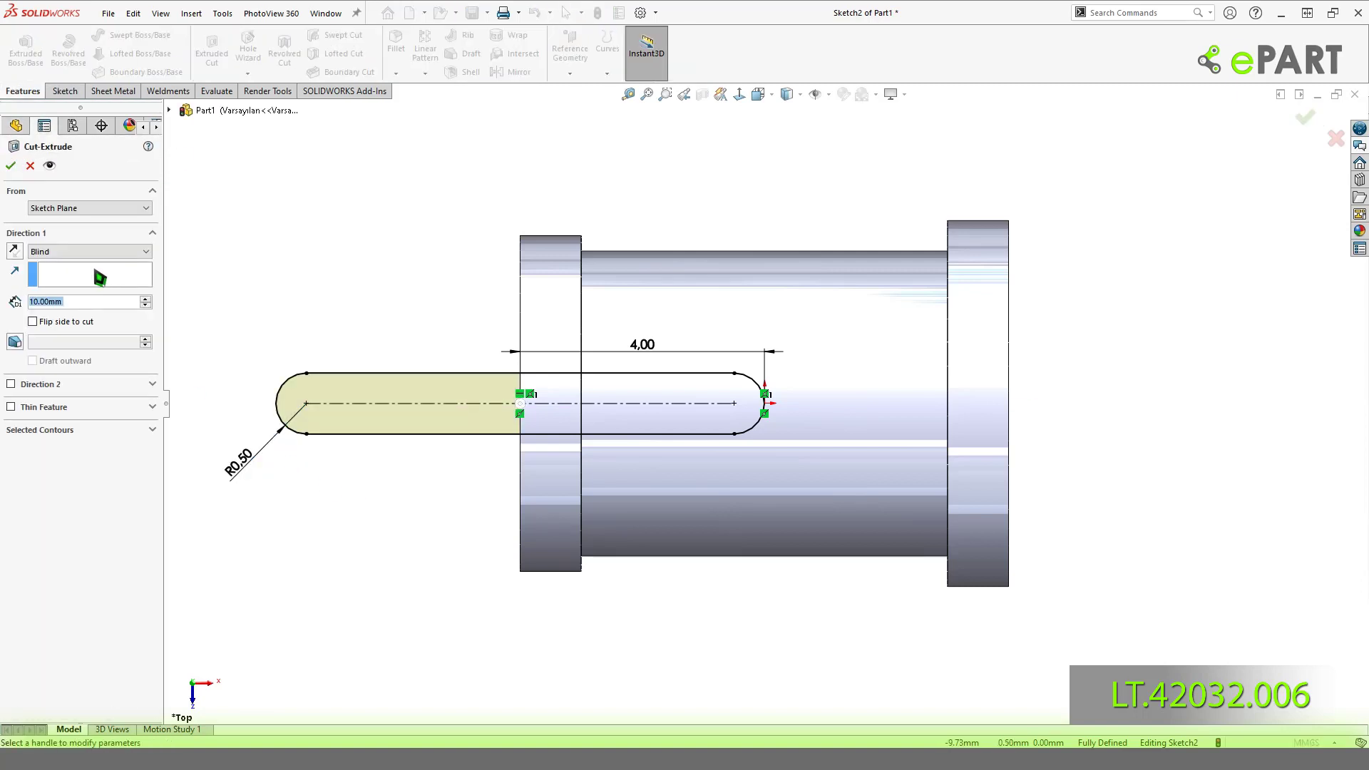
Cut the slot Through All in both directions as Cut-Extrude1 and orbit to inspect it.
click(89, 251)
click(97, 285)
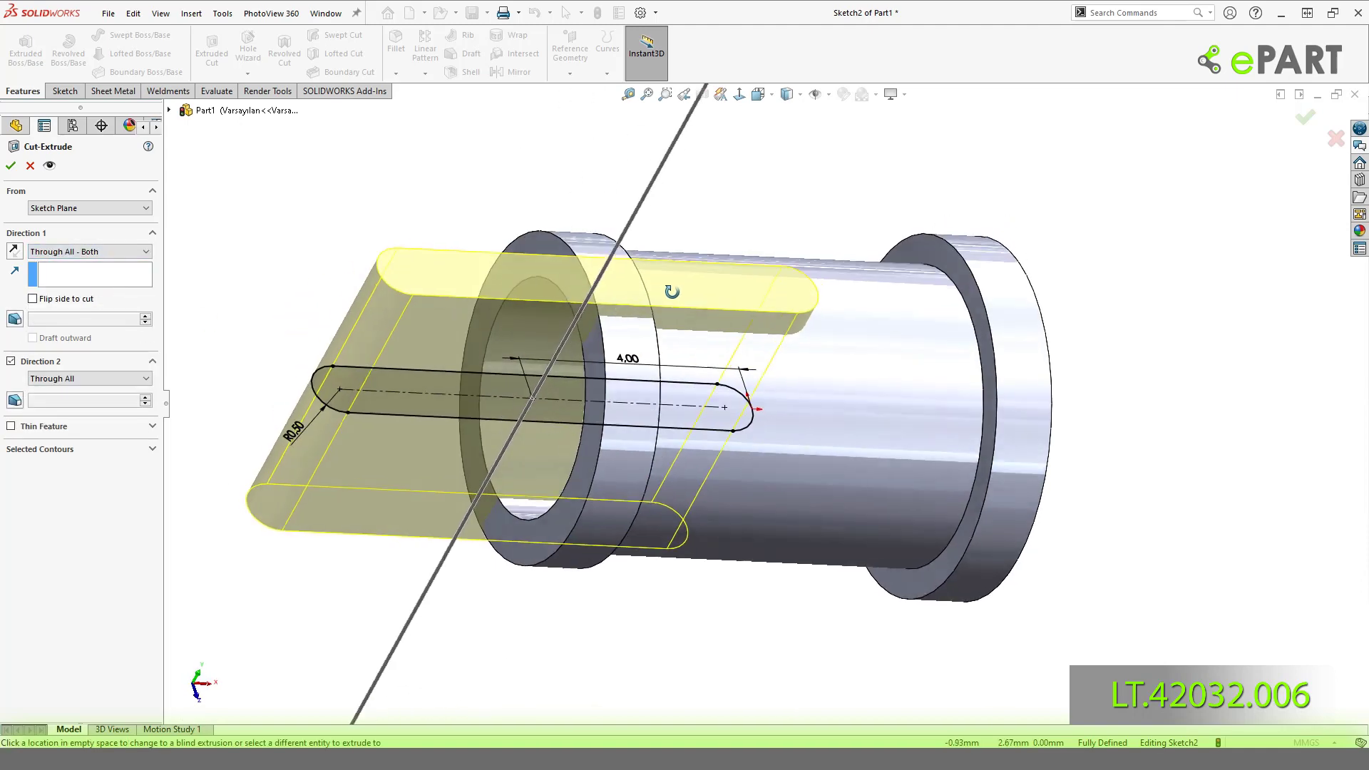
click(10, 165)
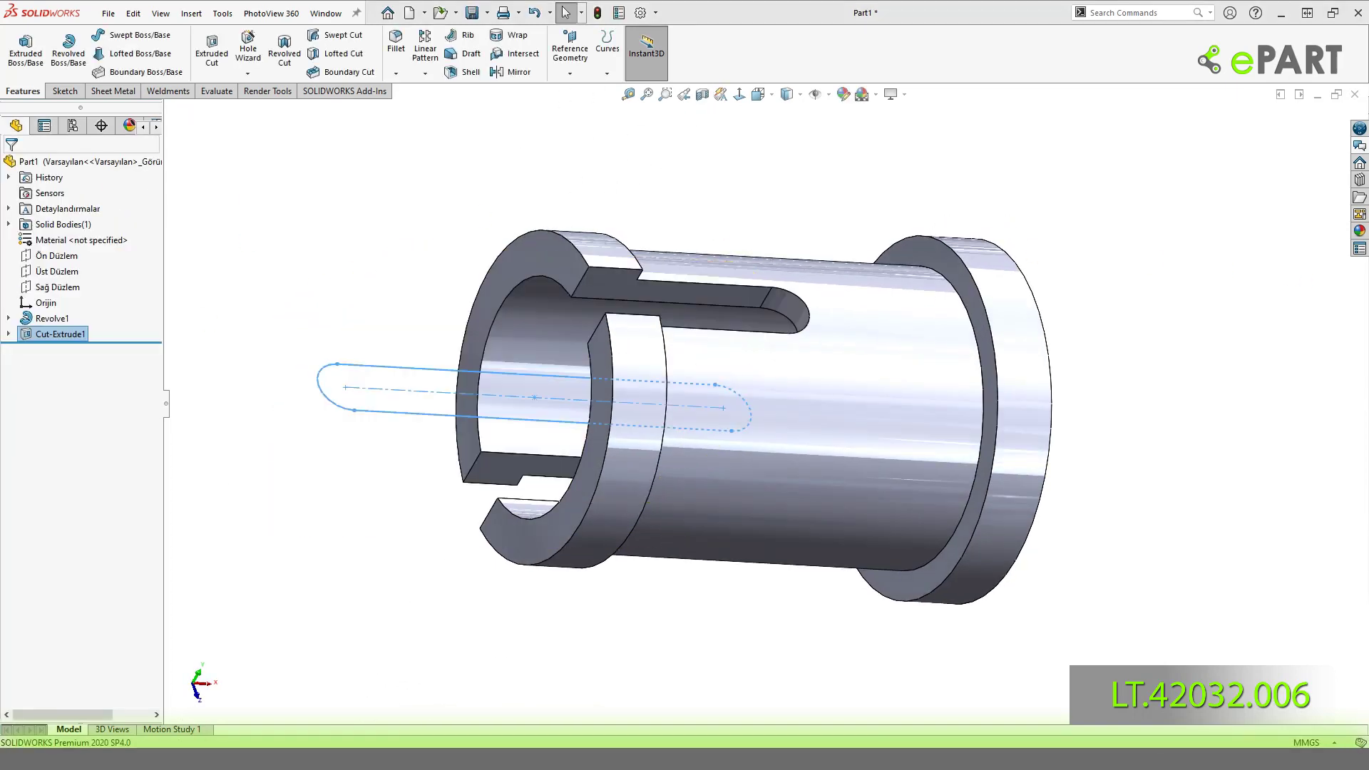
mouse_move(985, 314)
middle_down()
mouse_move(935, 269)
mouse_move(1057, 214)
mouse_move(994, 276)
mouse_move(999, 306)
middle_up()
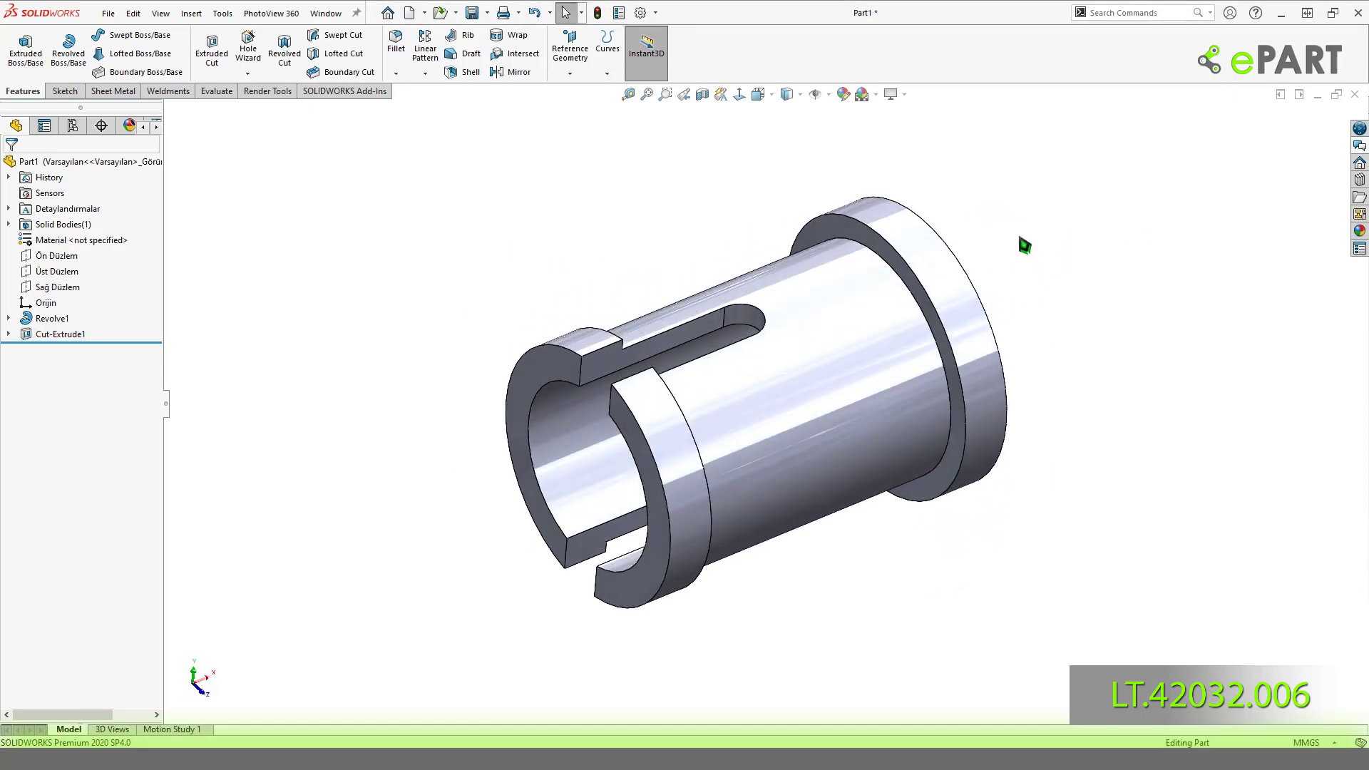
mouse_move(1017, 228)
middle_down()
mouse_move(978, 301)
mouse_move(1033, 321)
mouse_move(999, 314)
middle_up()
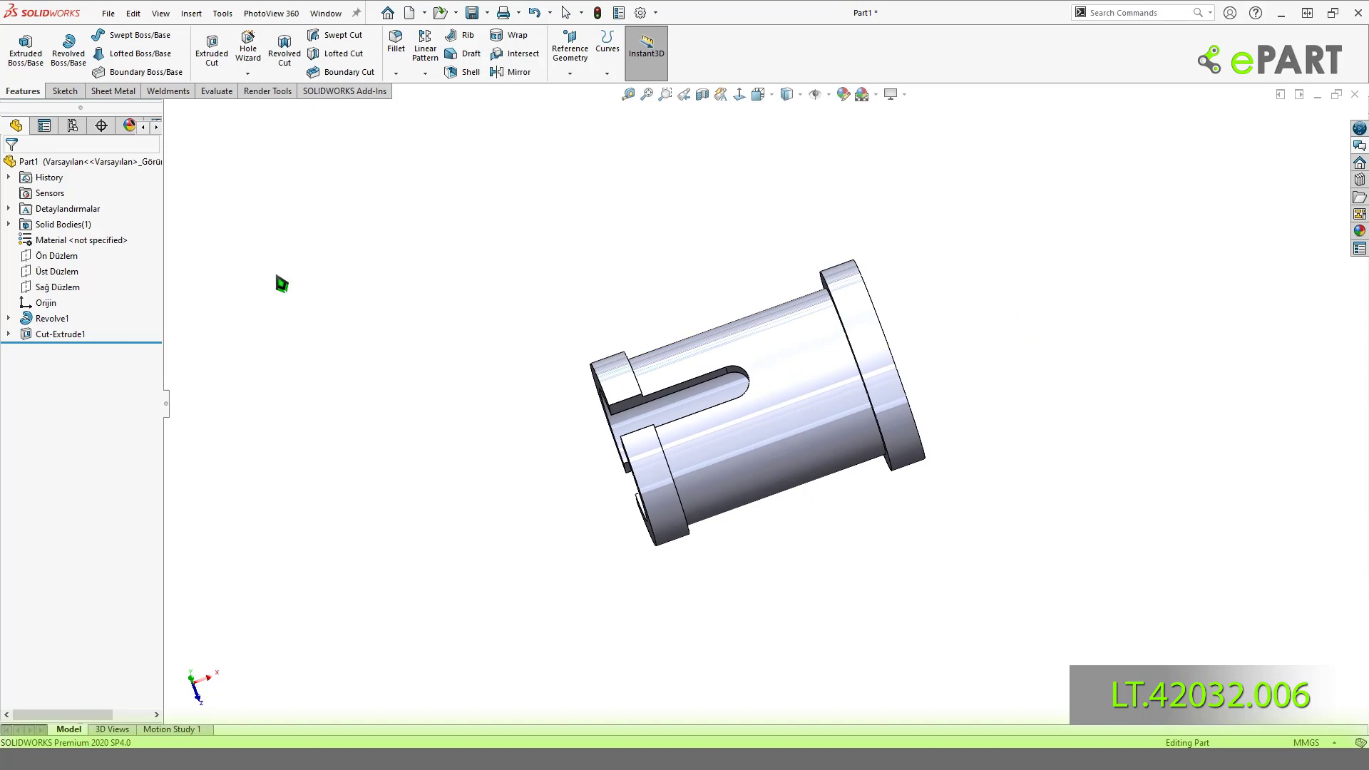
Start a sketch on Üst Düzlem and draw two concentric circles beside the part.
click(57, 255)
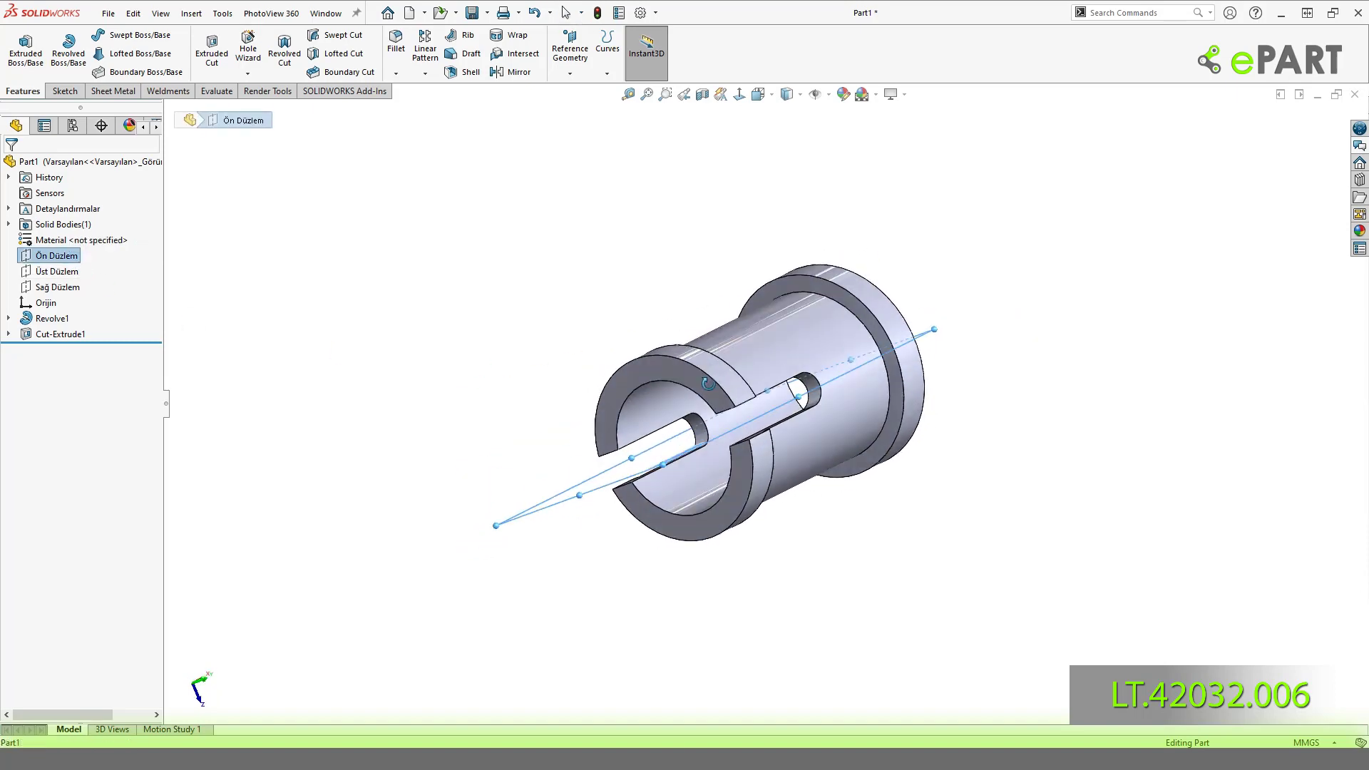
click(57, 275)
click(68, 257)
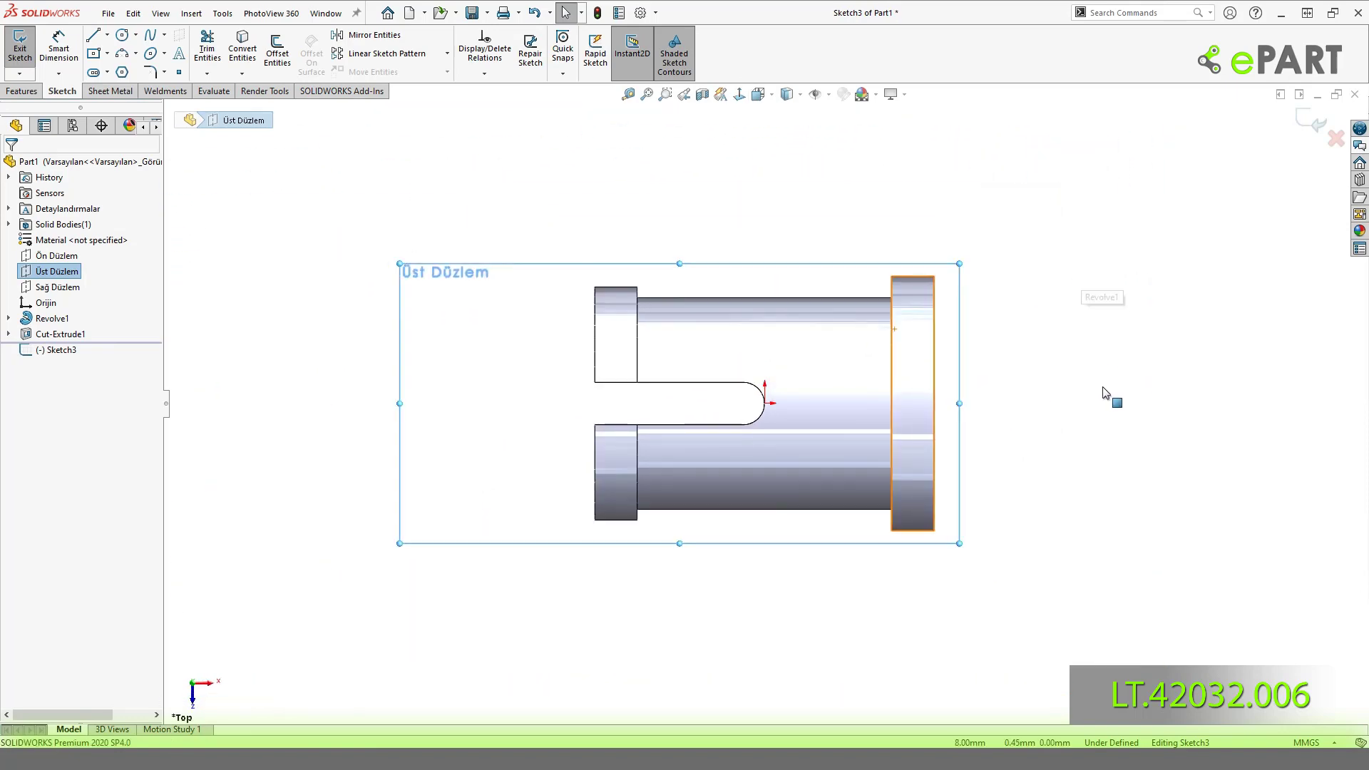
right_drag(1102, 296, 1102, 388)
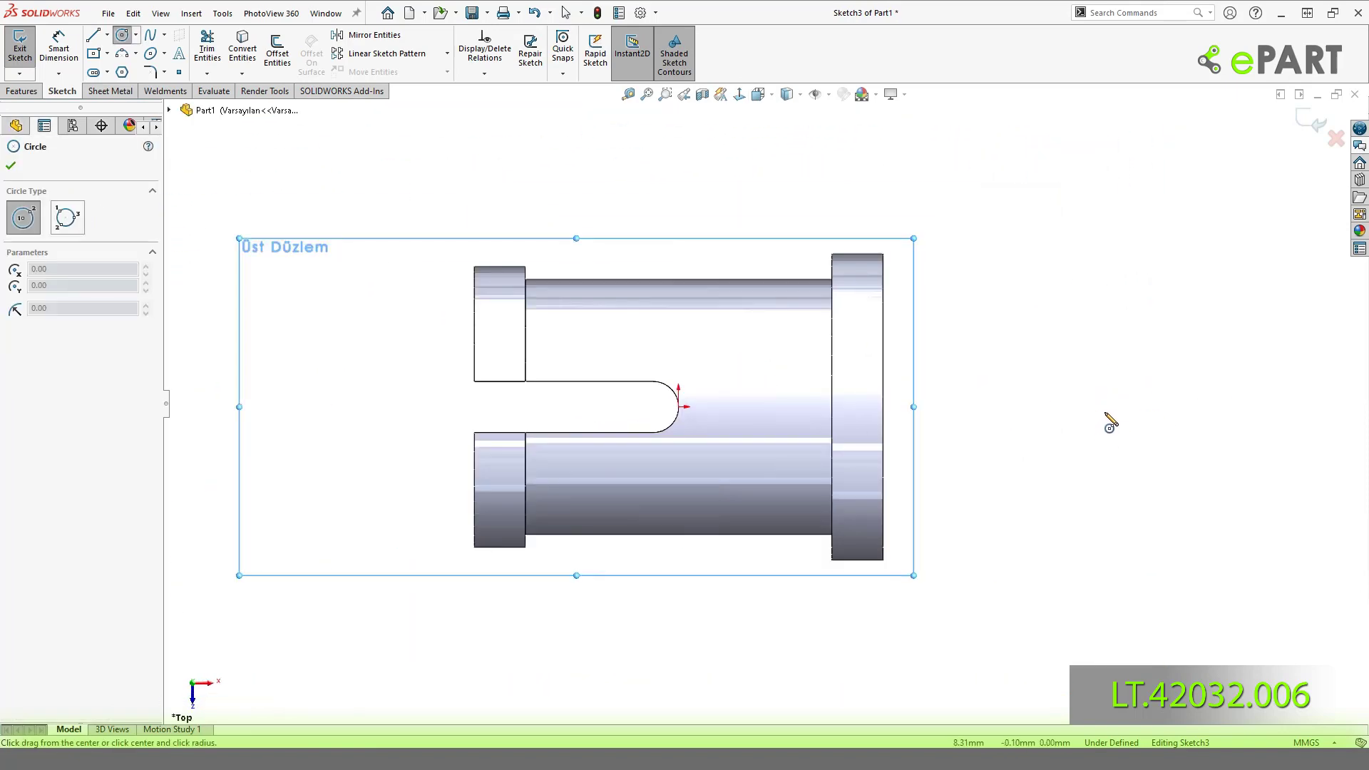
drag(1106, 406, 1148, 378)
click(1107, 407)
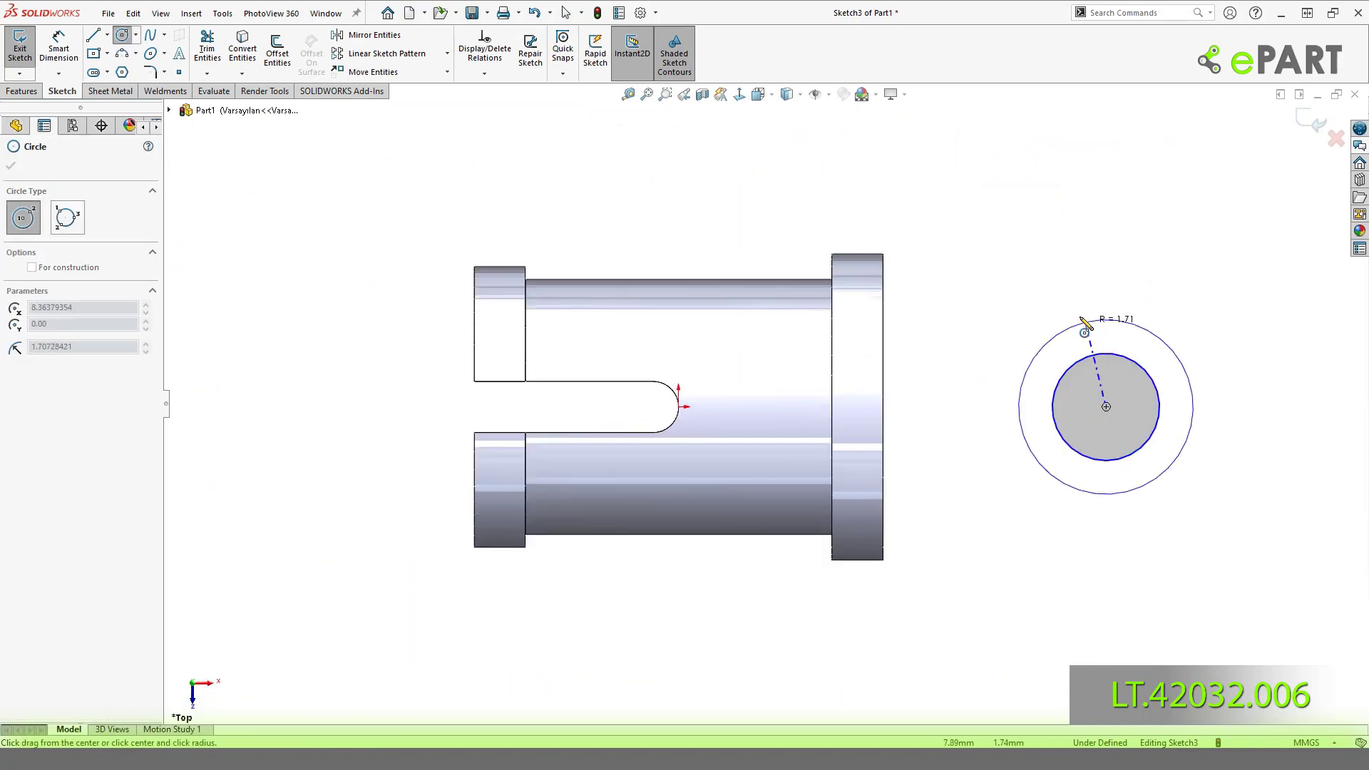
click(1091, 299)
key(Escape)
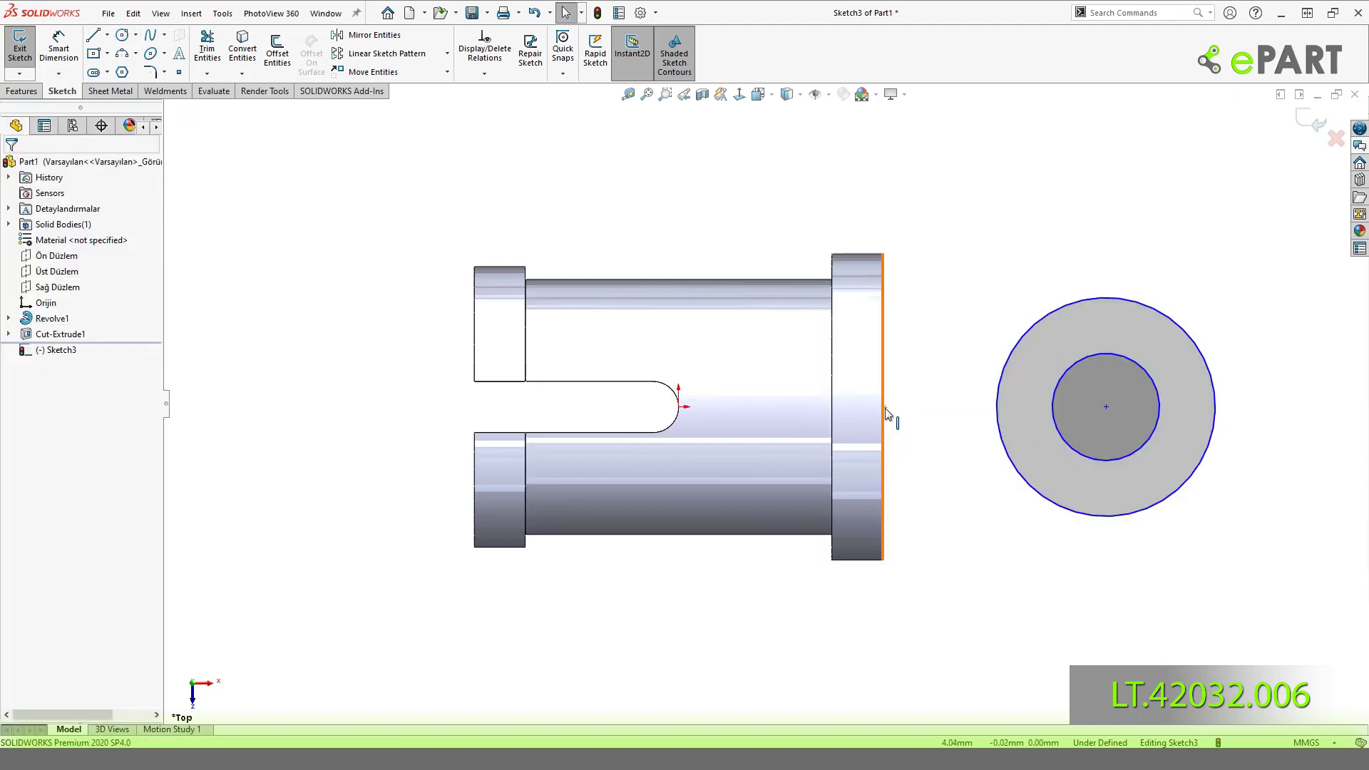
Make the outer circle tangent to the flange edge and its centre level with the origin.
click(998, 405)
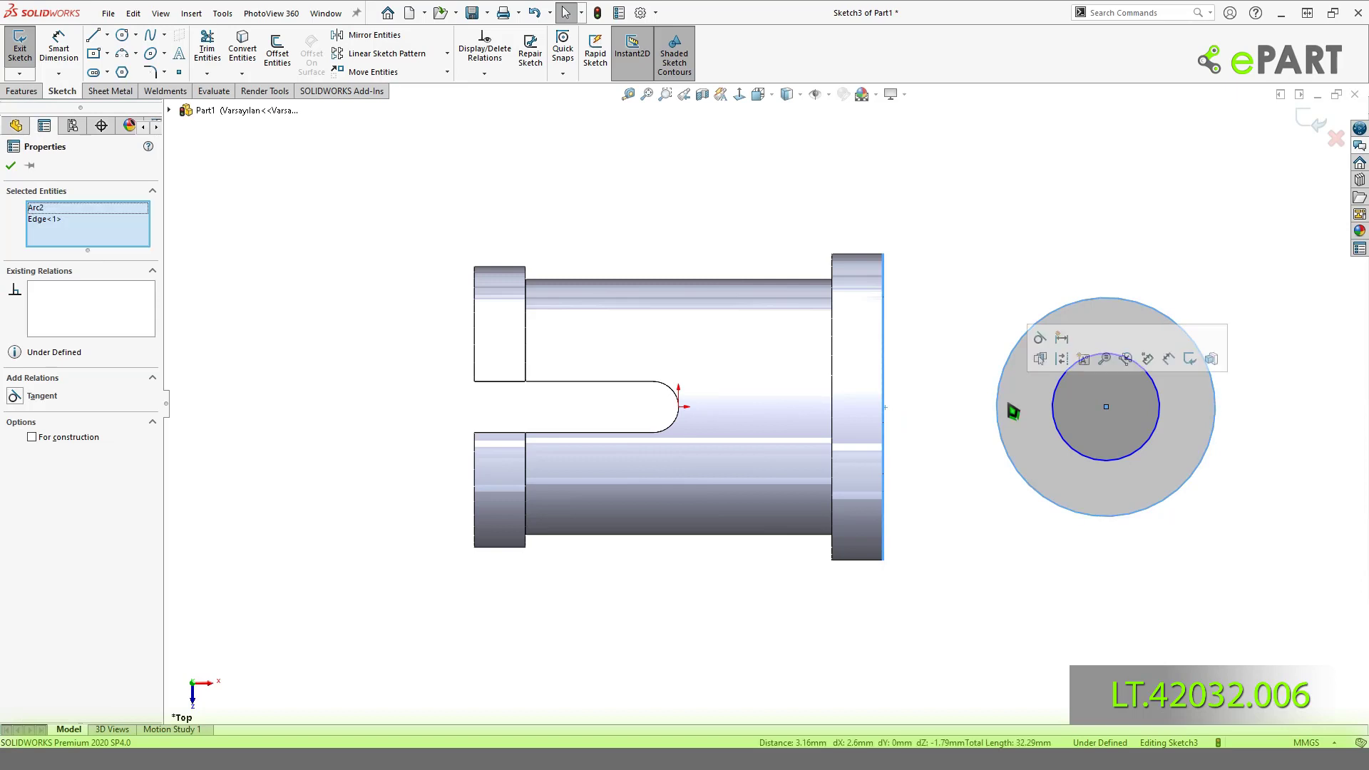
click(1052, 341)
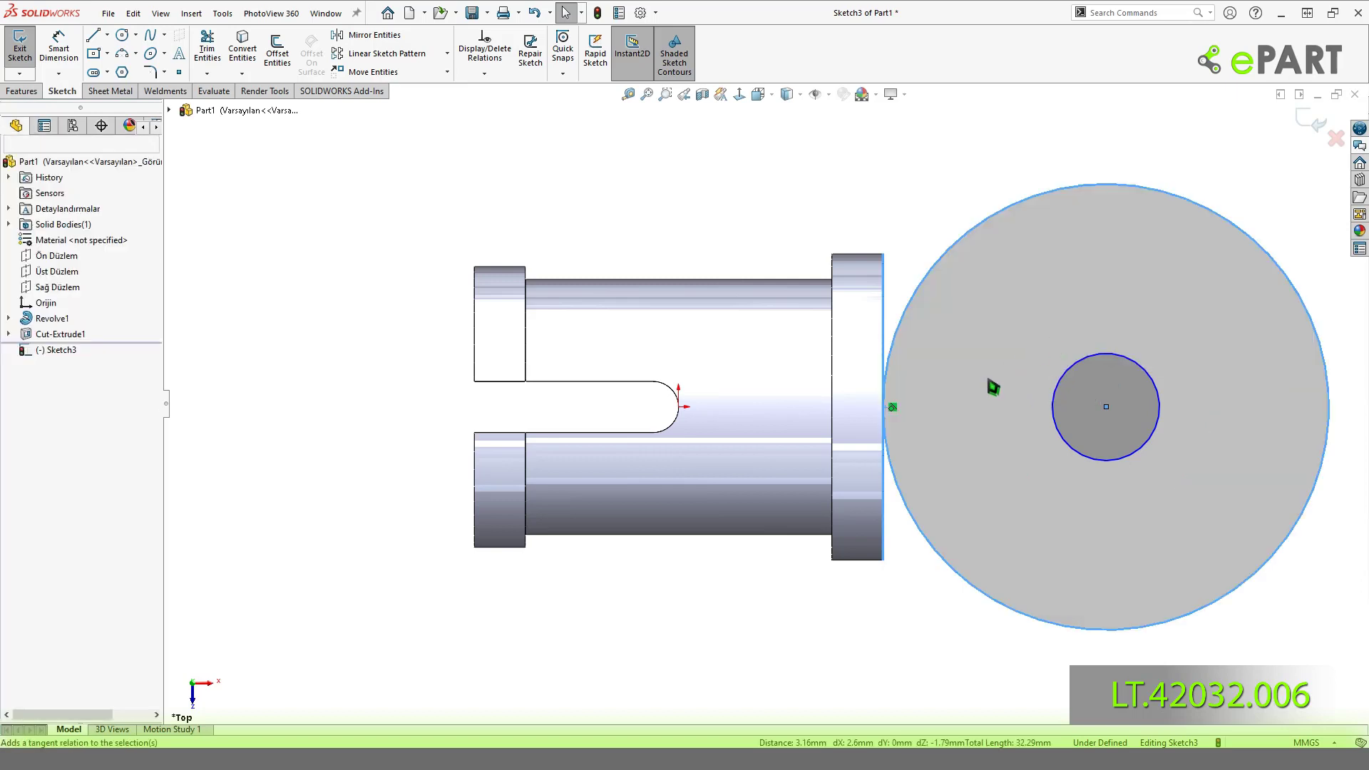
click(1106, 407)
ctrl+click(678, 406)
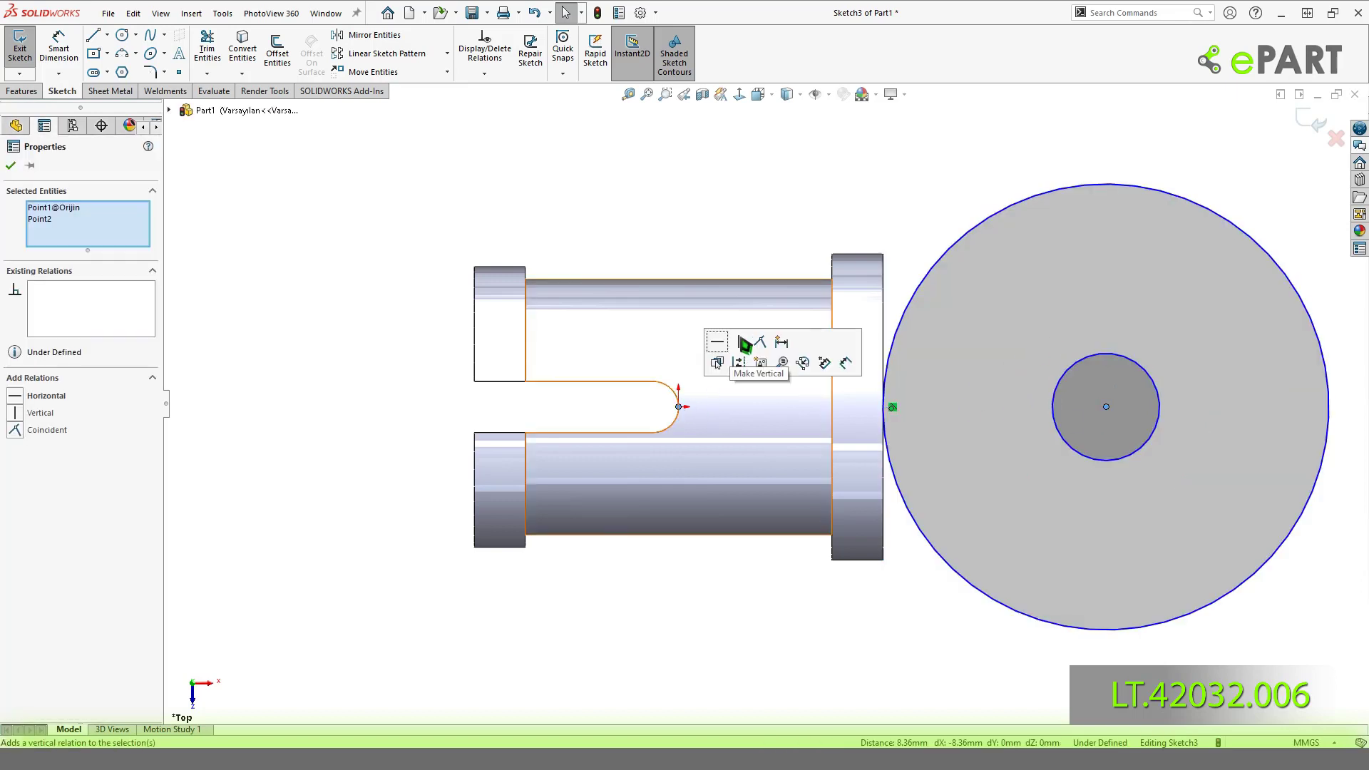
click(717, 342)
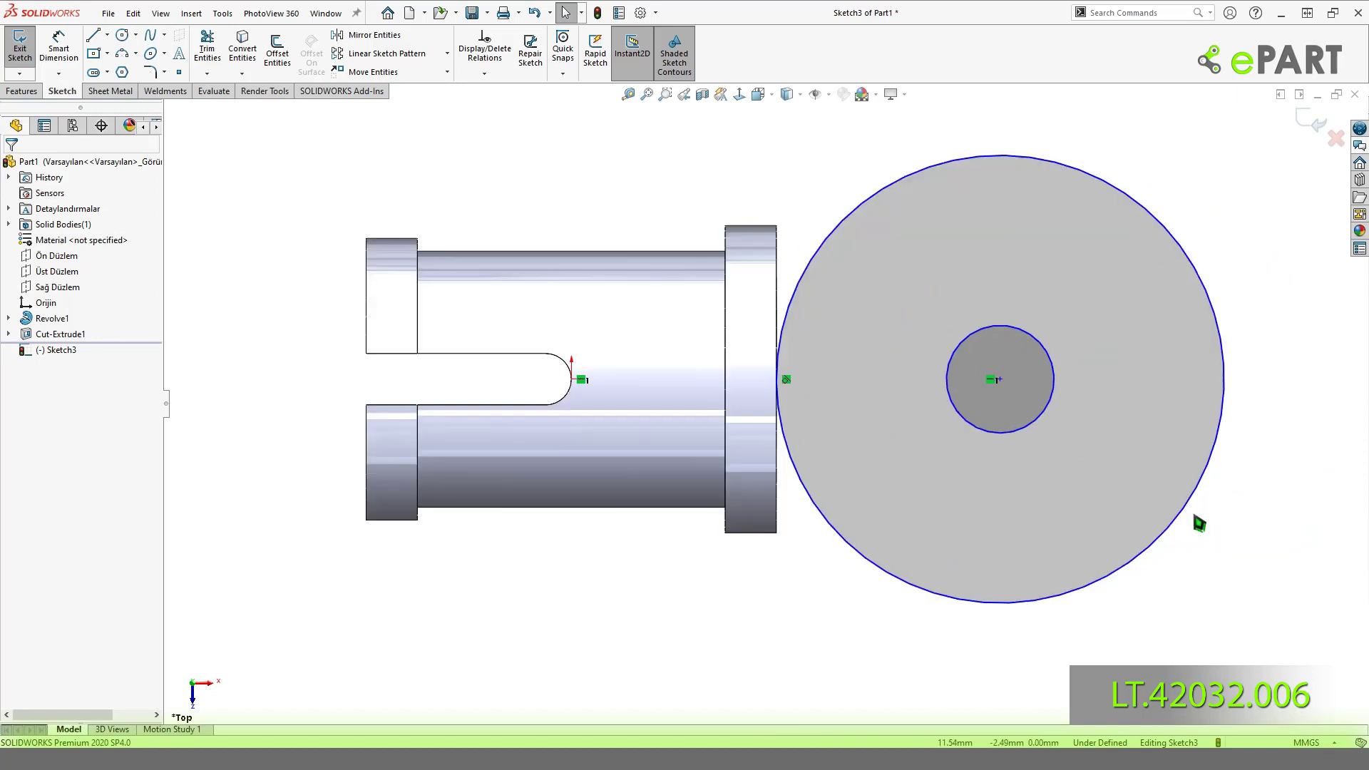
Dimension the outer circle to Ø7.50 and the inner circle to Ø5.00.
right_drag(1237, 605, 1188, 387)
scroll(1144, 330, down, 1)
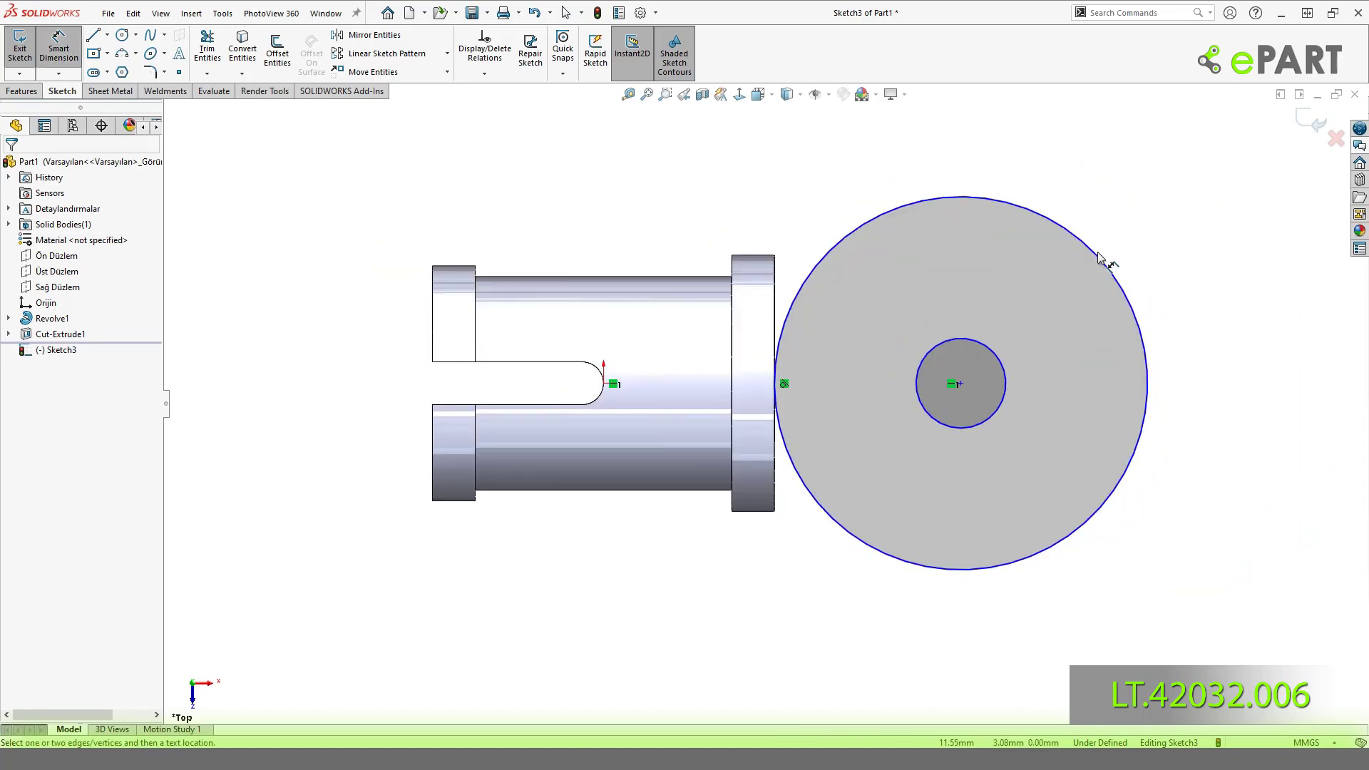
click(1098, 254)
click(1167, 178)
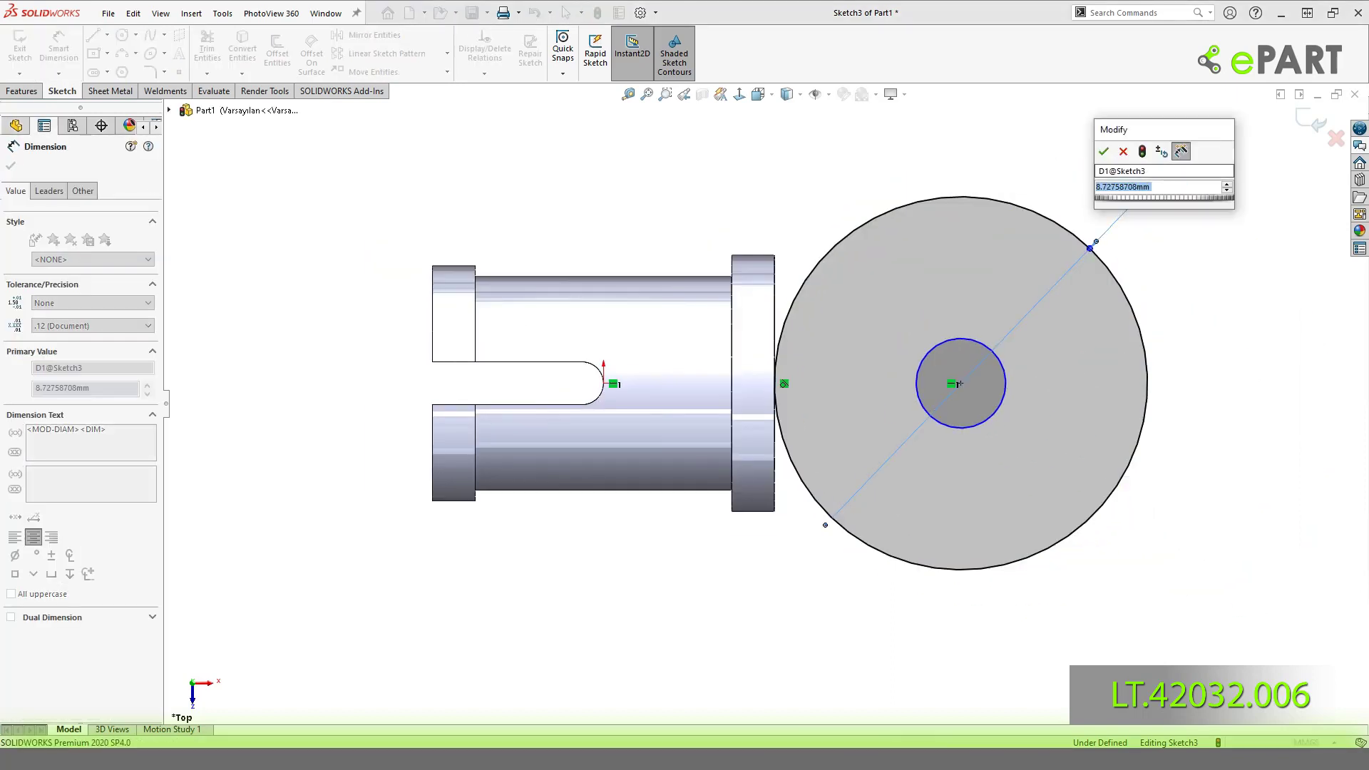
text(7.5)
key(Return)
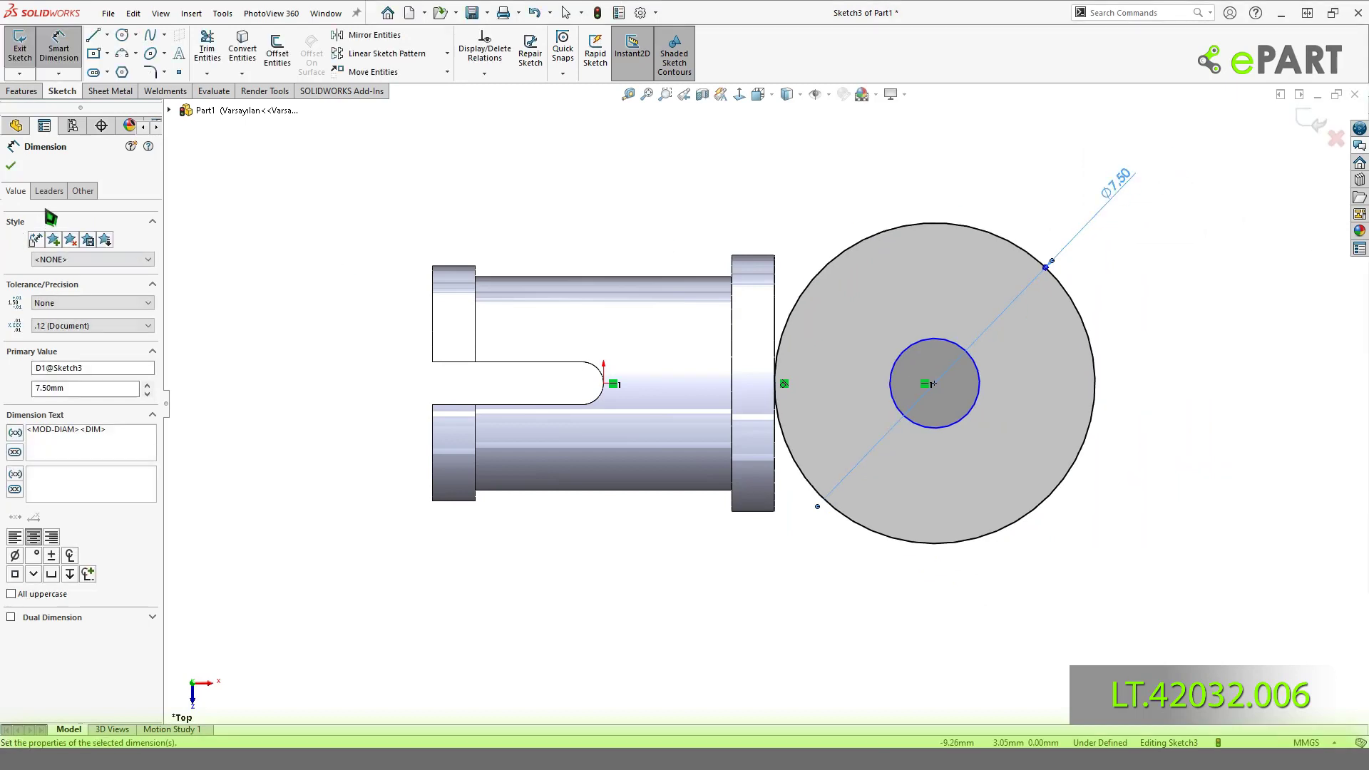
click(748, 214)
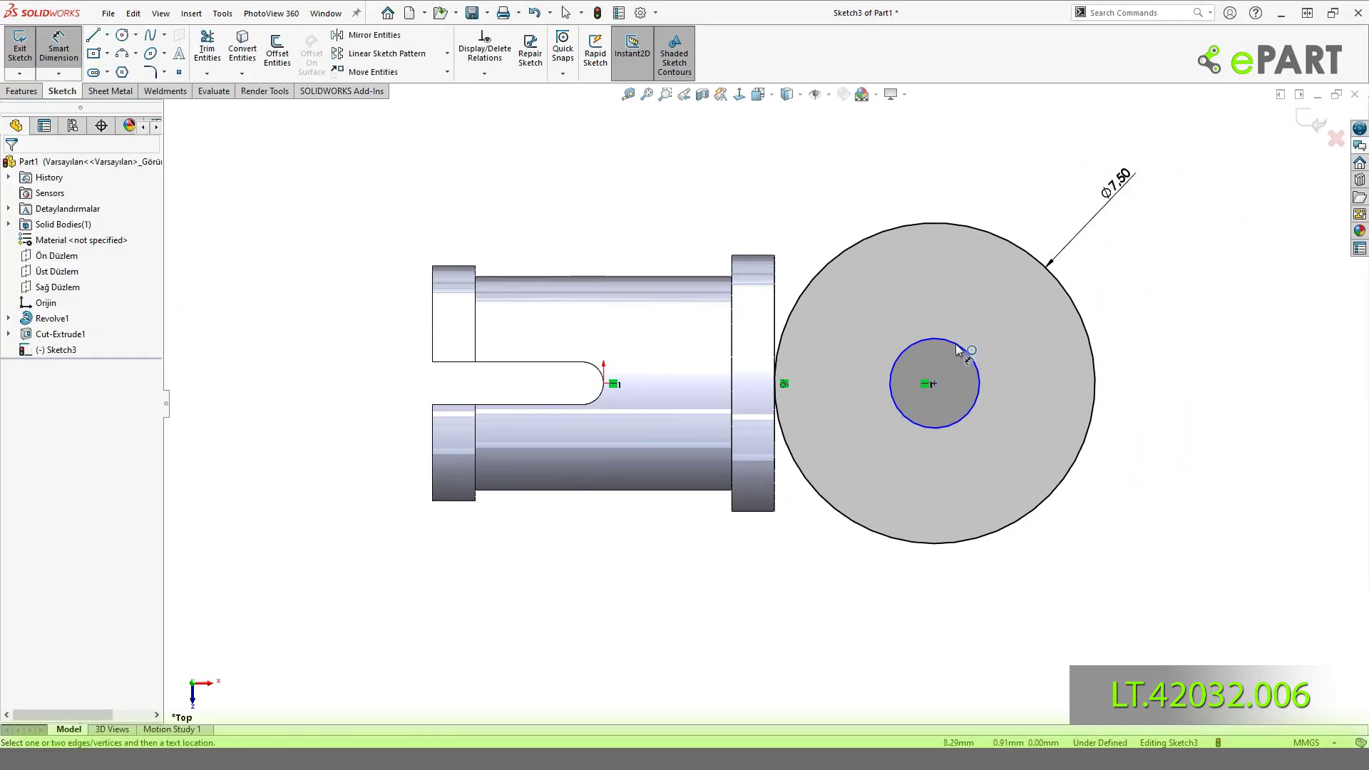
click(958, 346)
click(1160, 288)
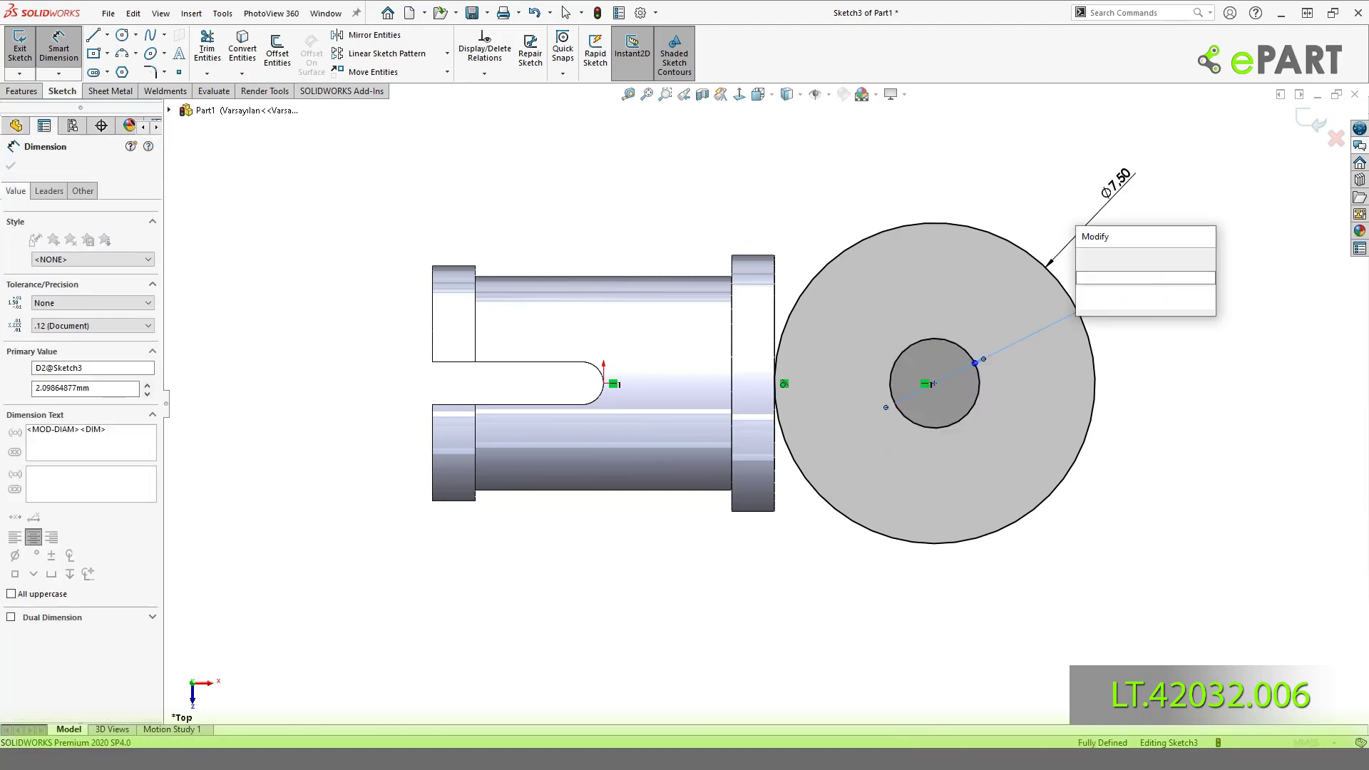
key(Return)
click(50, 192)
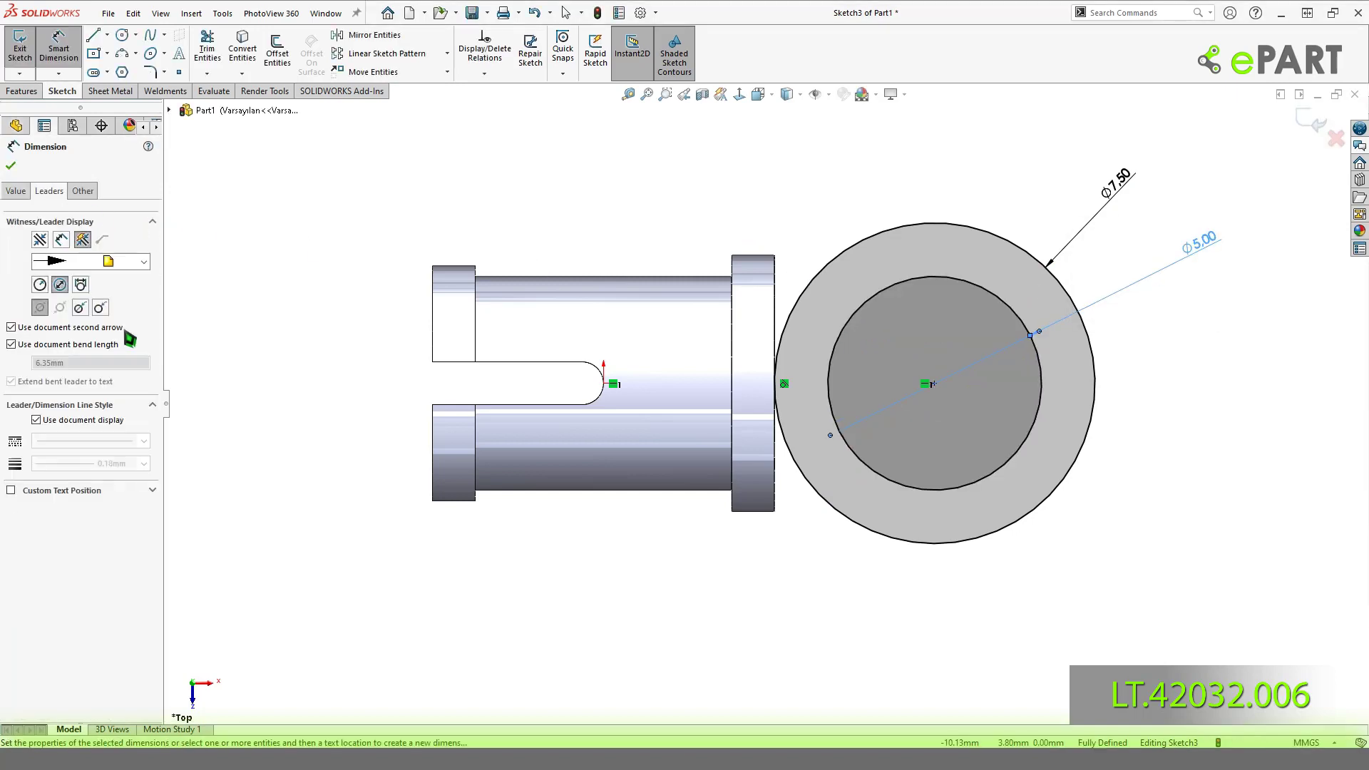
key(Escape)
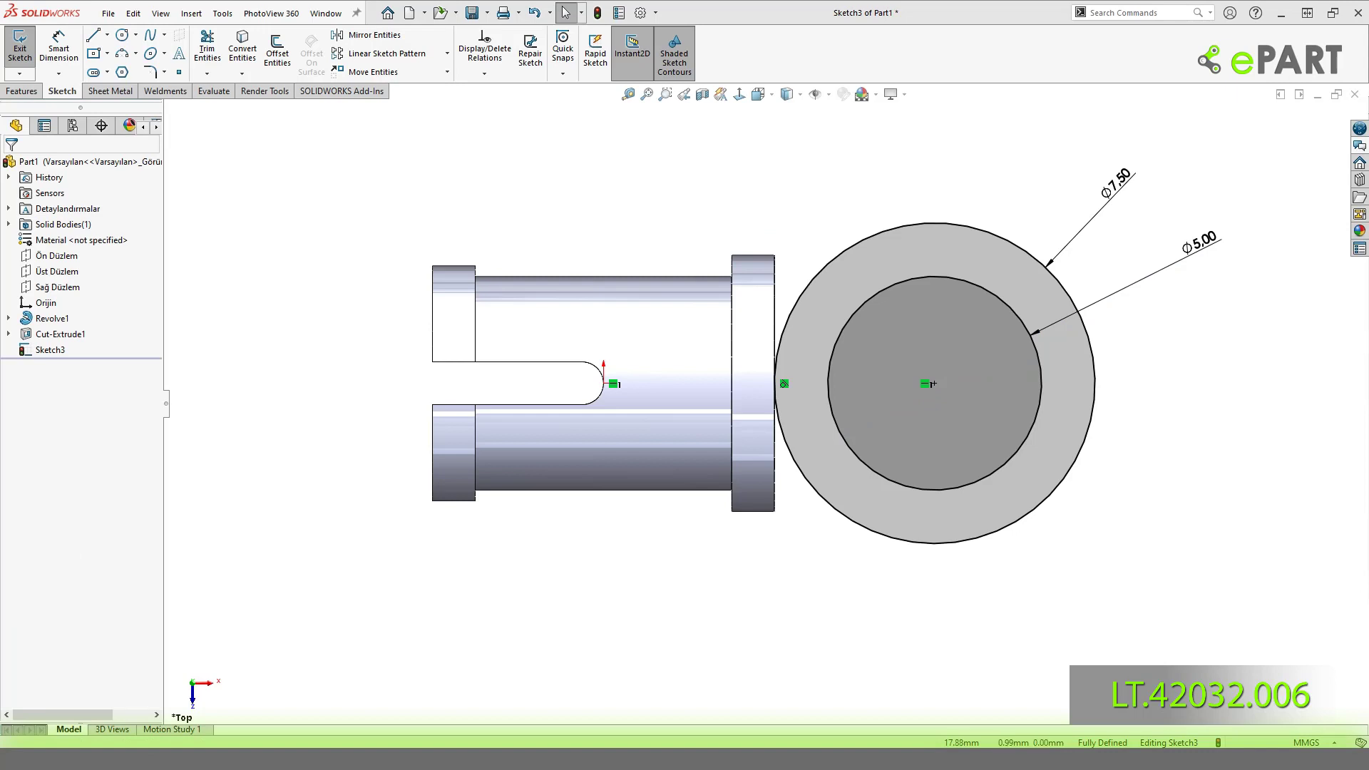
Extrude the ring sketch 8 mm mid-plane into a solid cylinder.
middle_drag(437, 233, 286, 194)
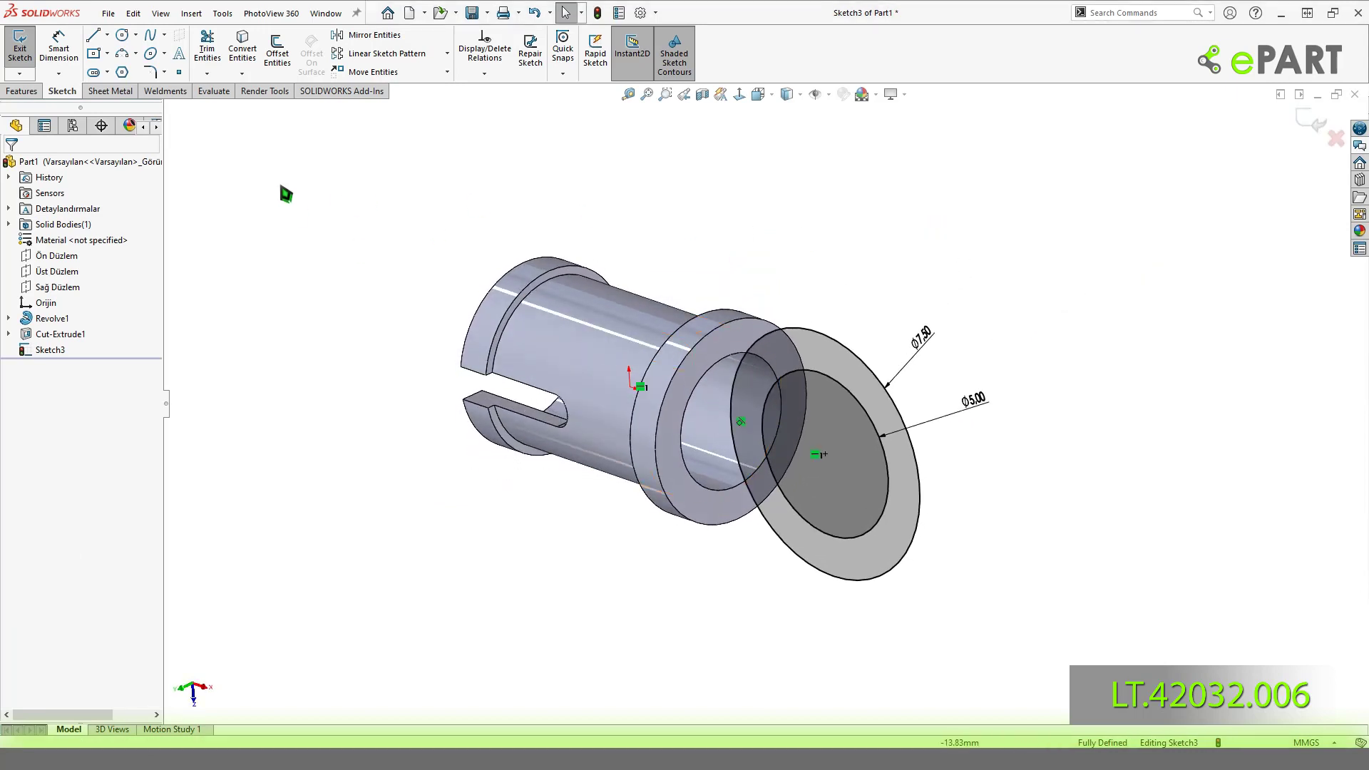
click(22, 91)
click(25, 50)
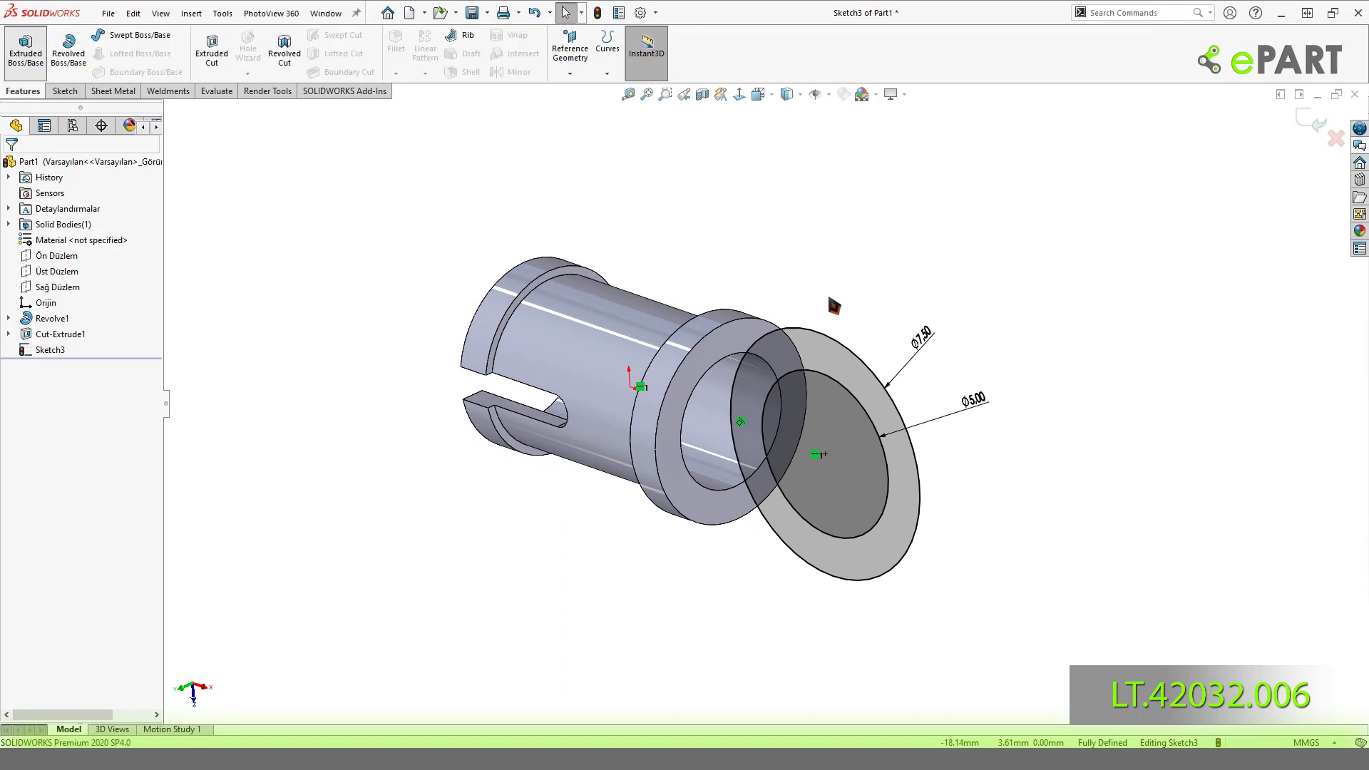
click(93, 251)
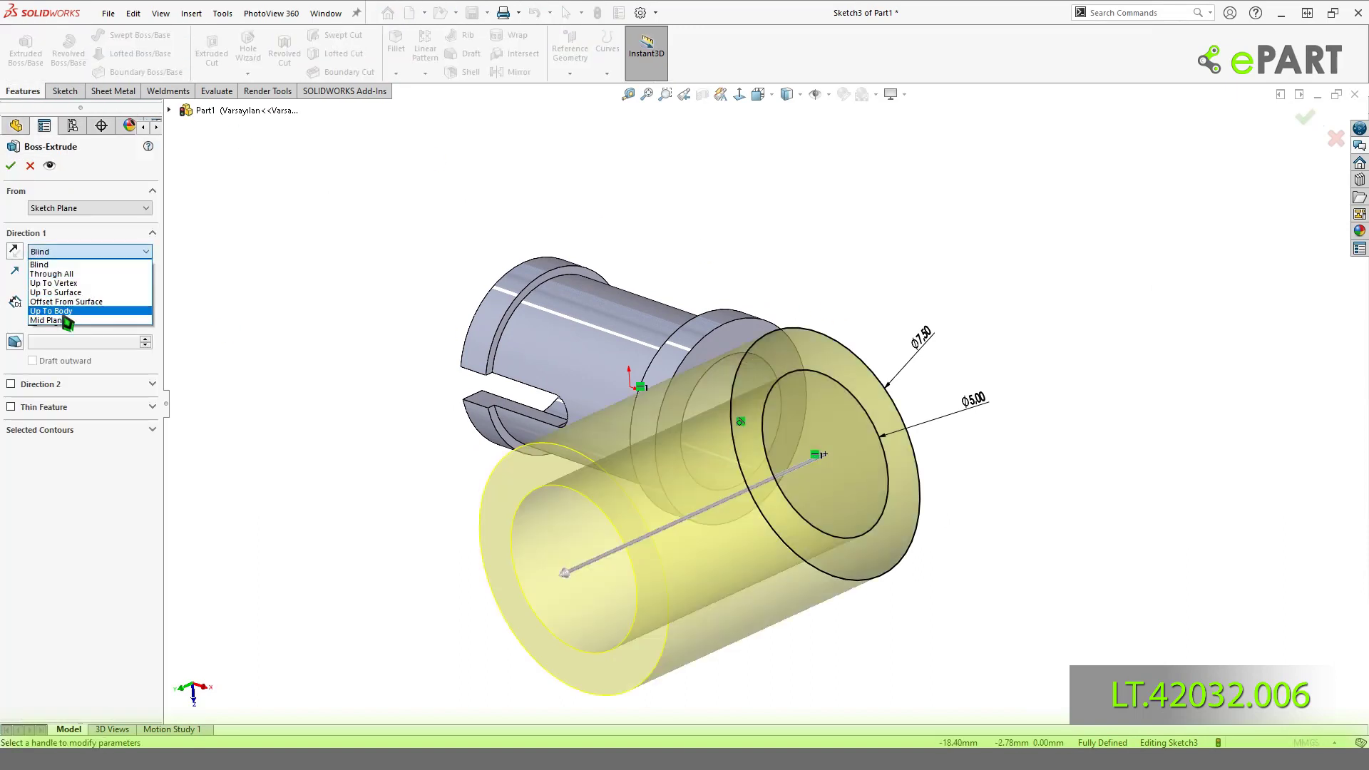
click(86, 319)
text(8)
key(Return)
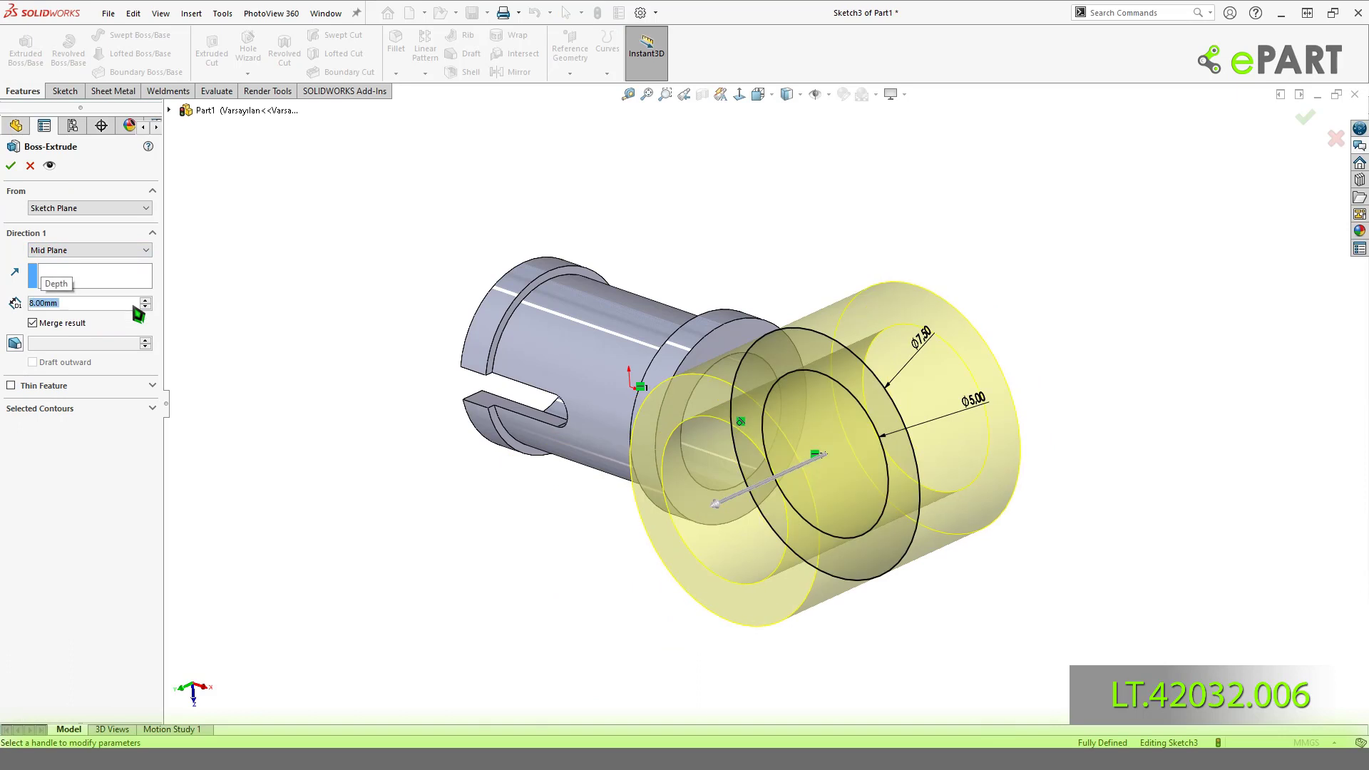
click(11, 167)
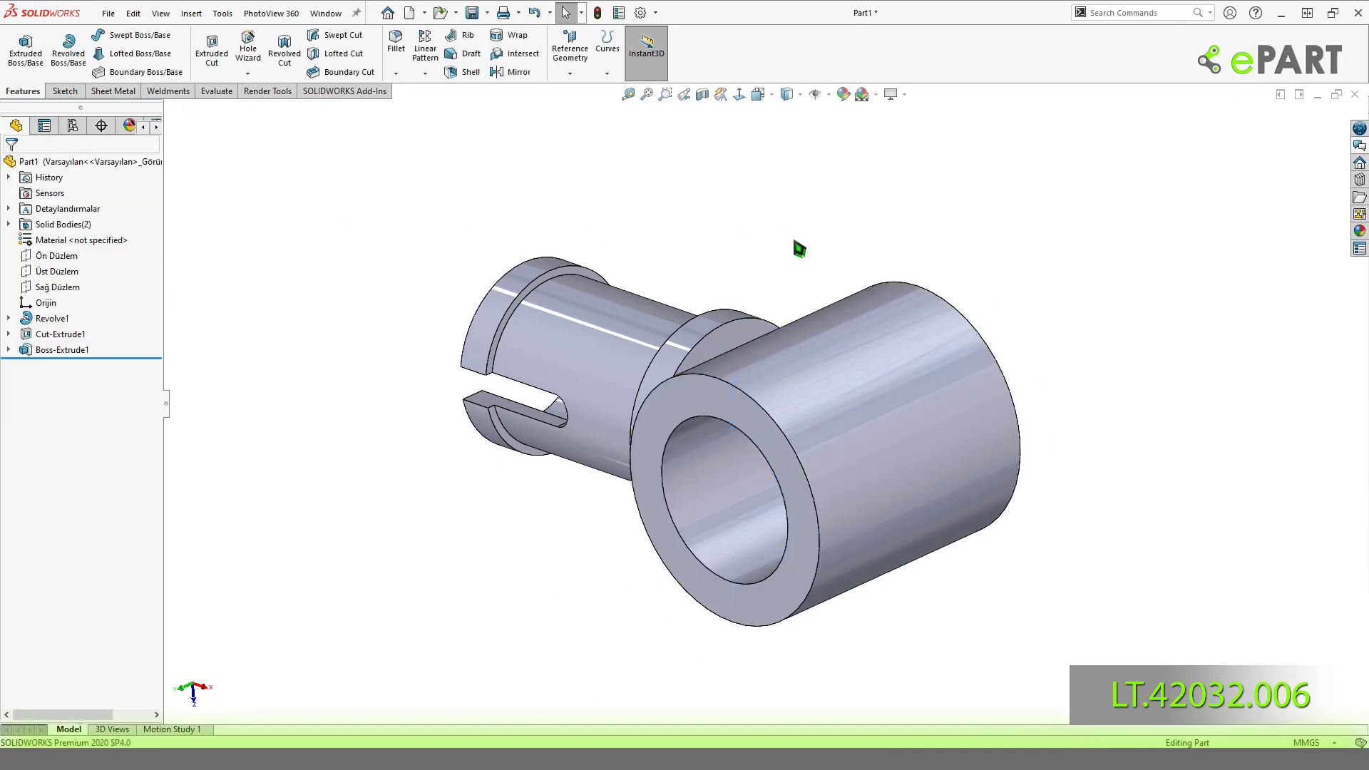
Sketch on the flange face, converting its edge circle and offsetting it 4 mm inward.
click(731, 342)
click(816, 278)
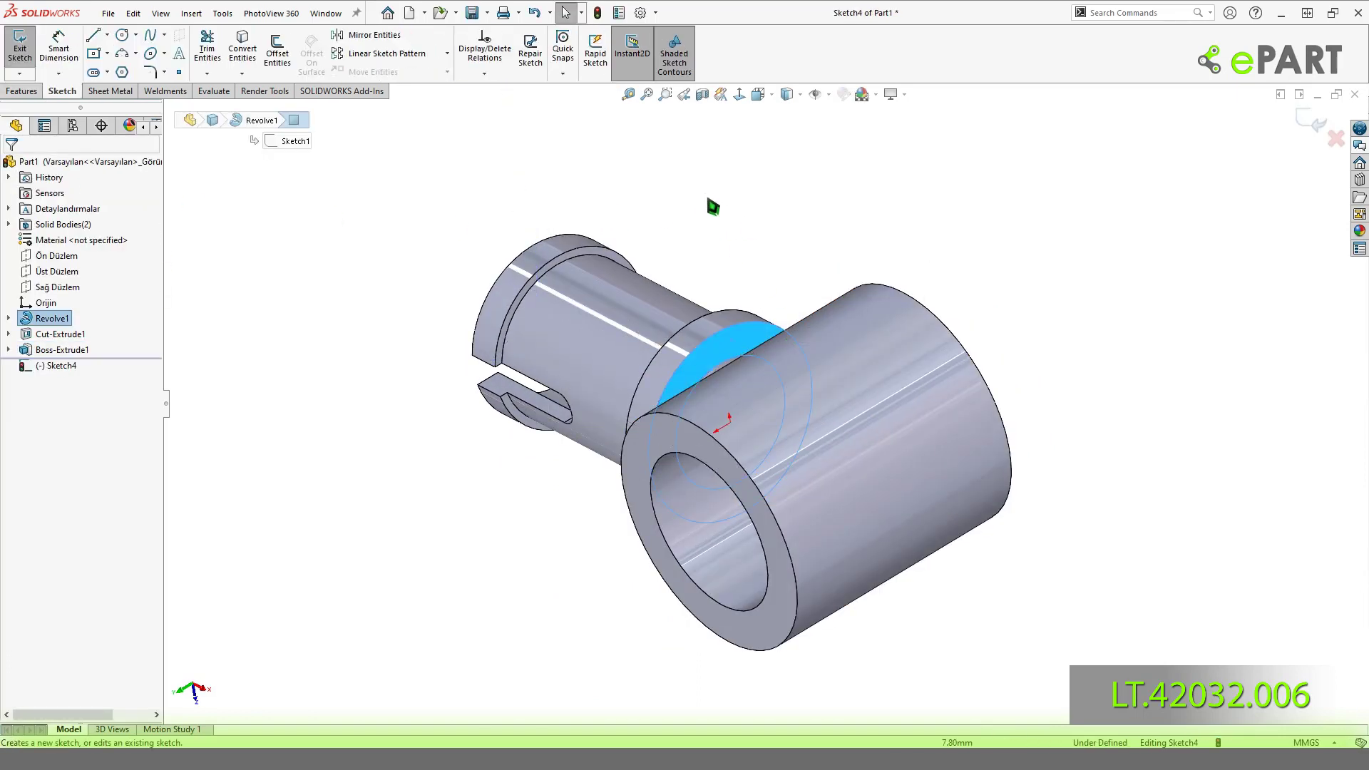
click(246, 52)
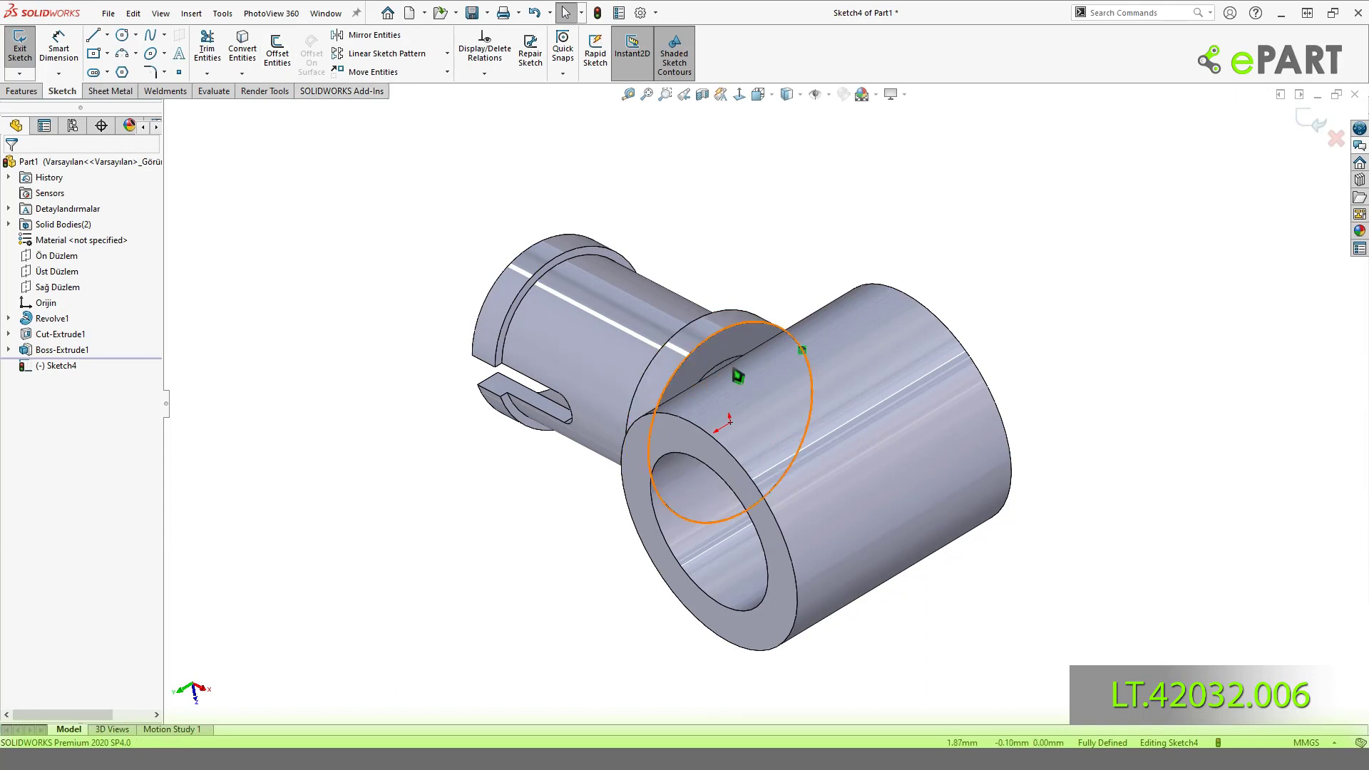
click(272, 63)
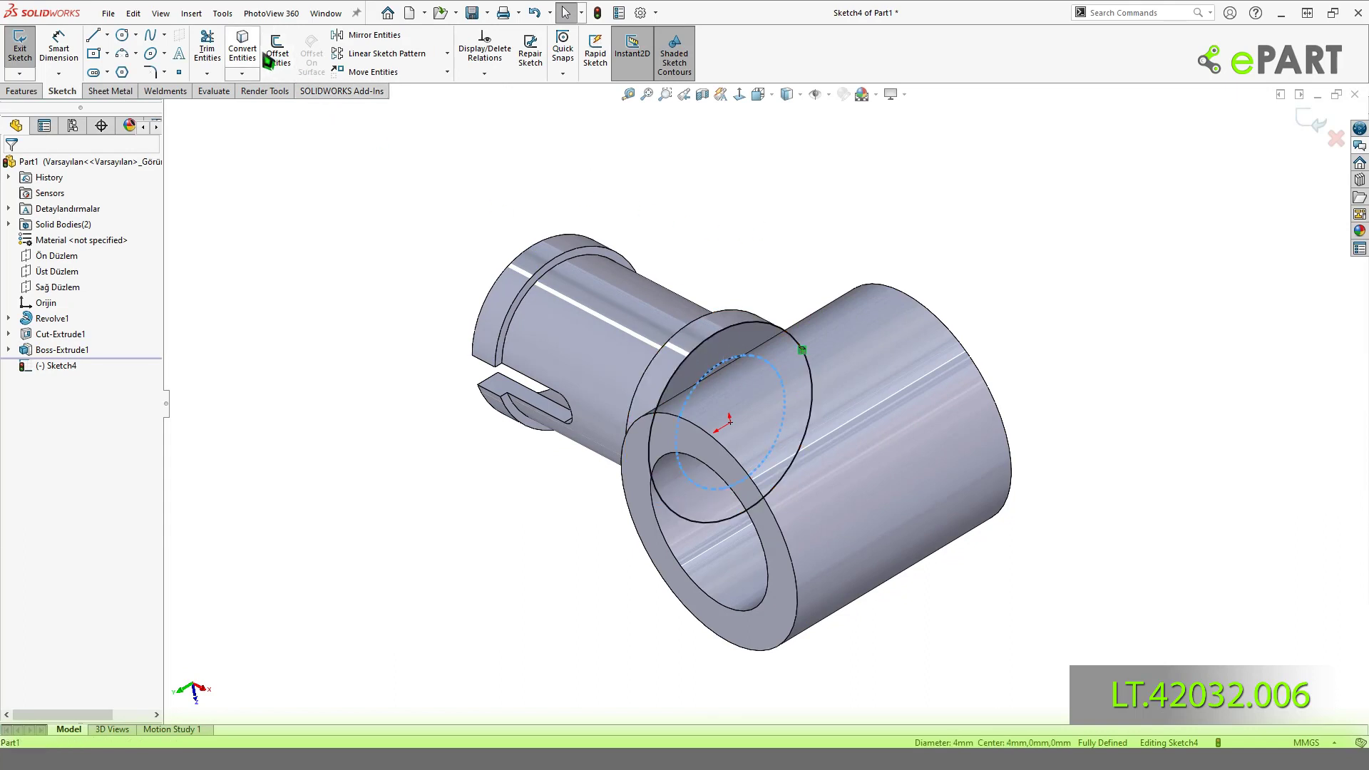
Extrude the offset circle as a boss up to the large cylinder's outer surface.
click(22, 92)
click(26, 48)
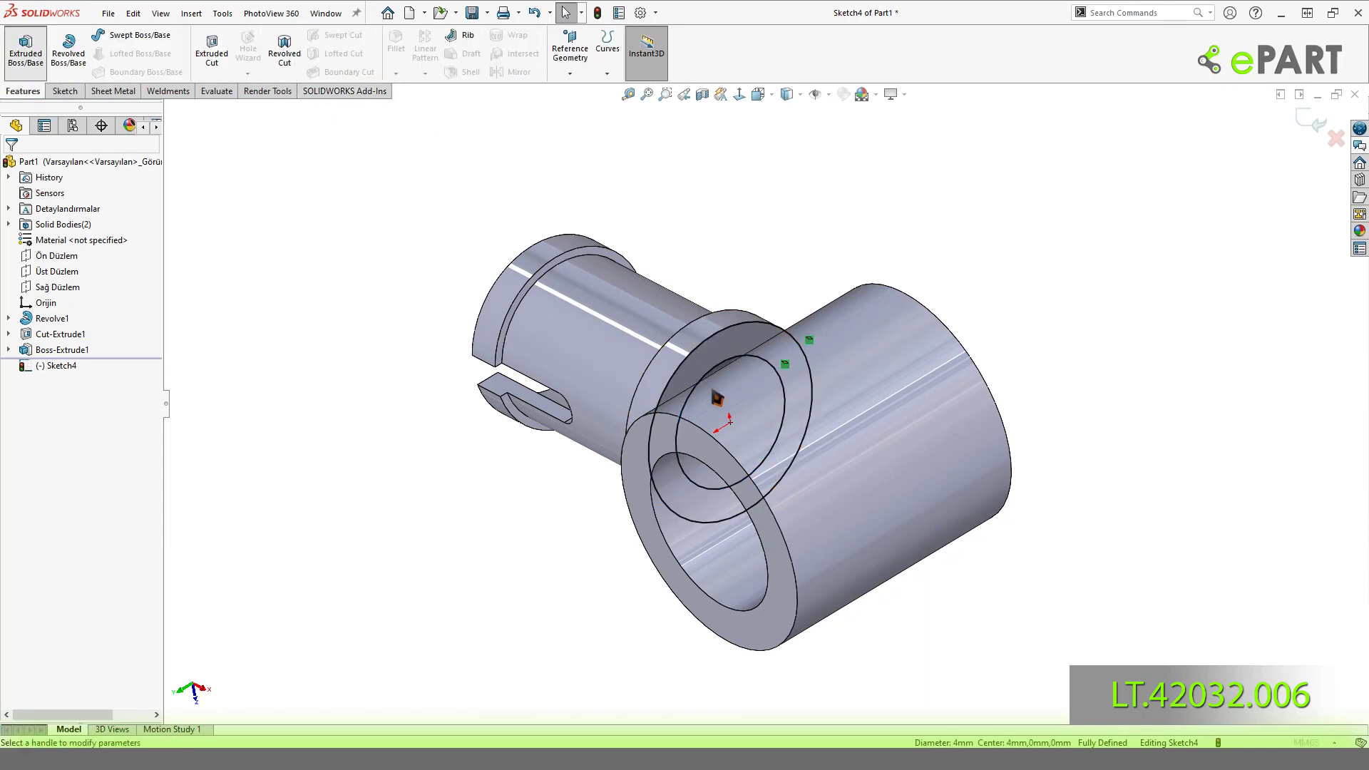
middle_drag(749, 464, 853, 495)
drag(853, 495, 856, 346)
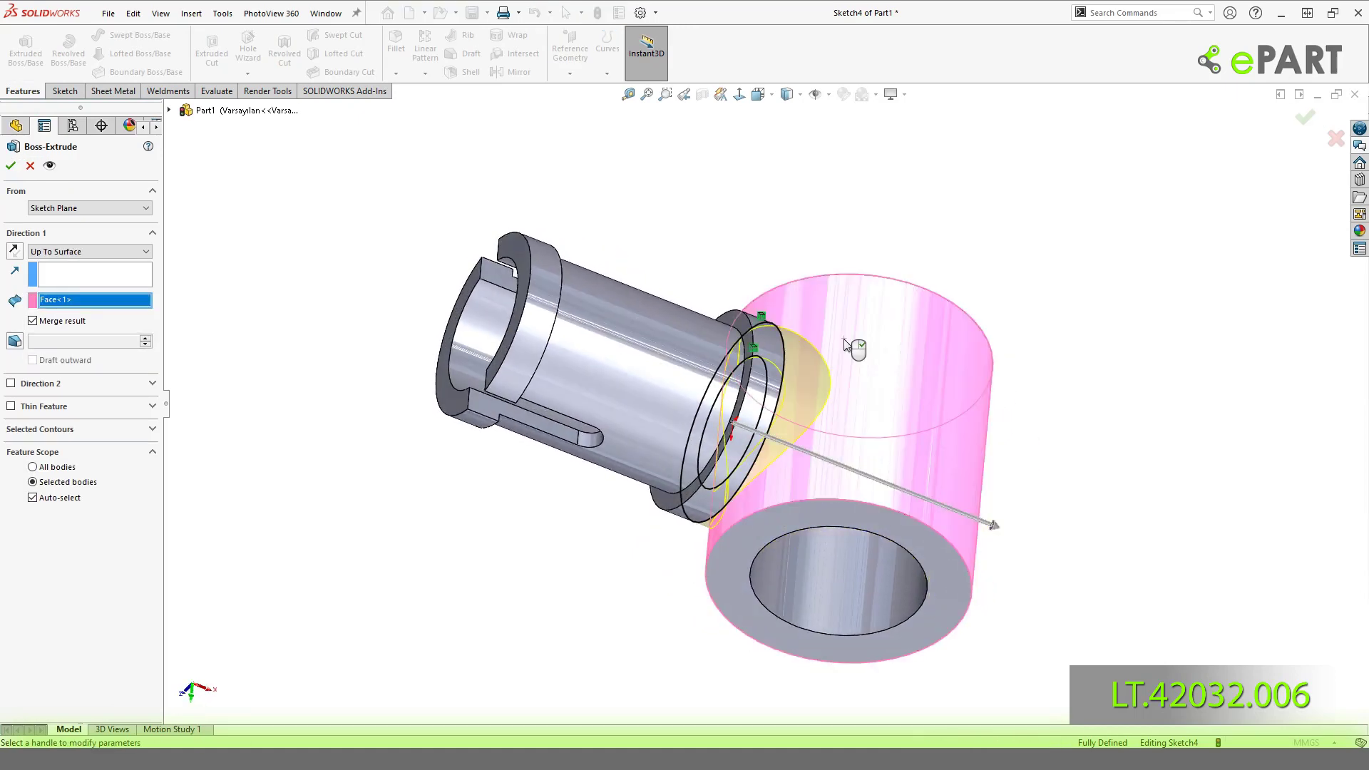
click(10, 166)
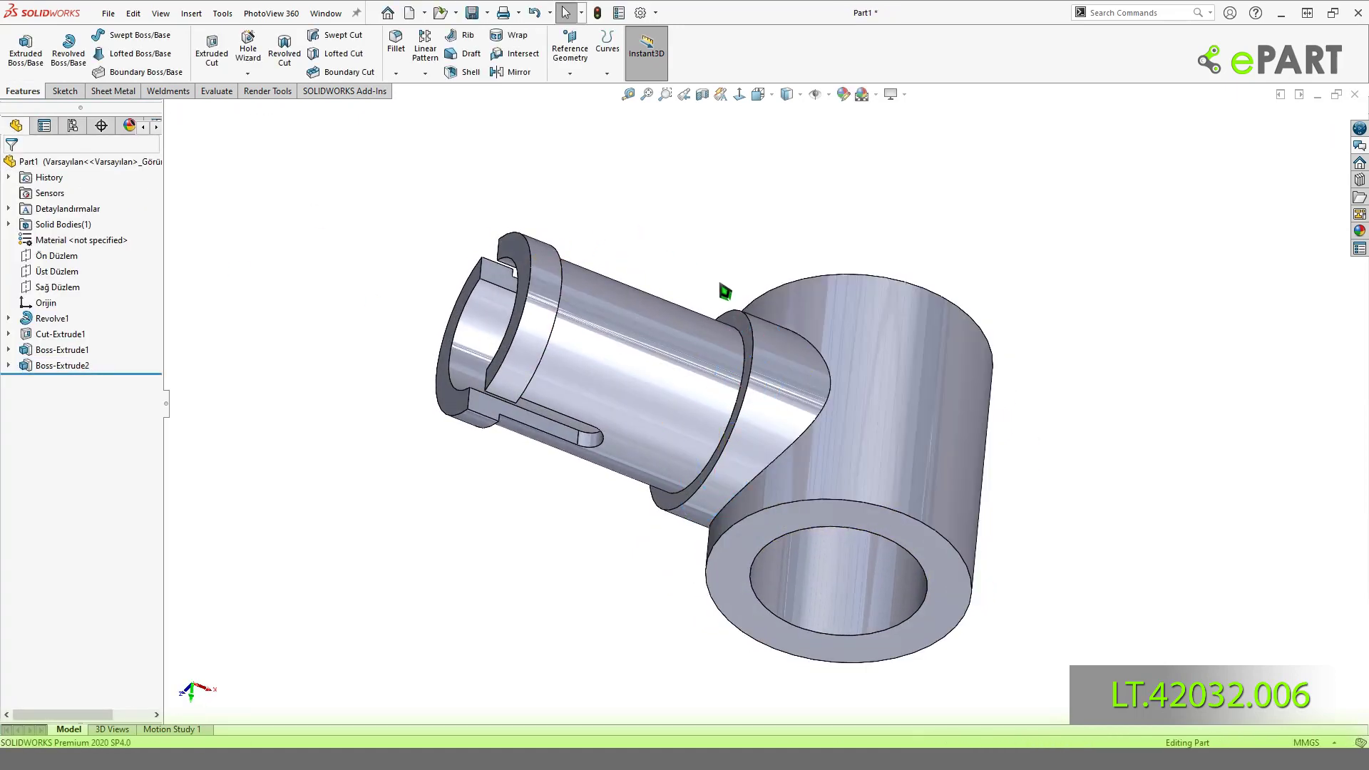
middle_drag(724, 290, 858, 526)
Start a sketch on the cylinder's ring end face and draw a circle at the bore centre.
click(858, 521)
click(922, 484)
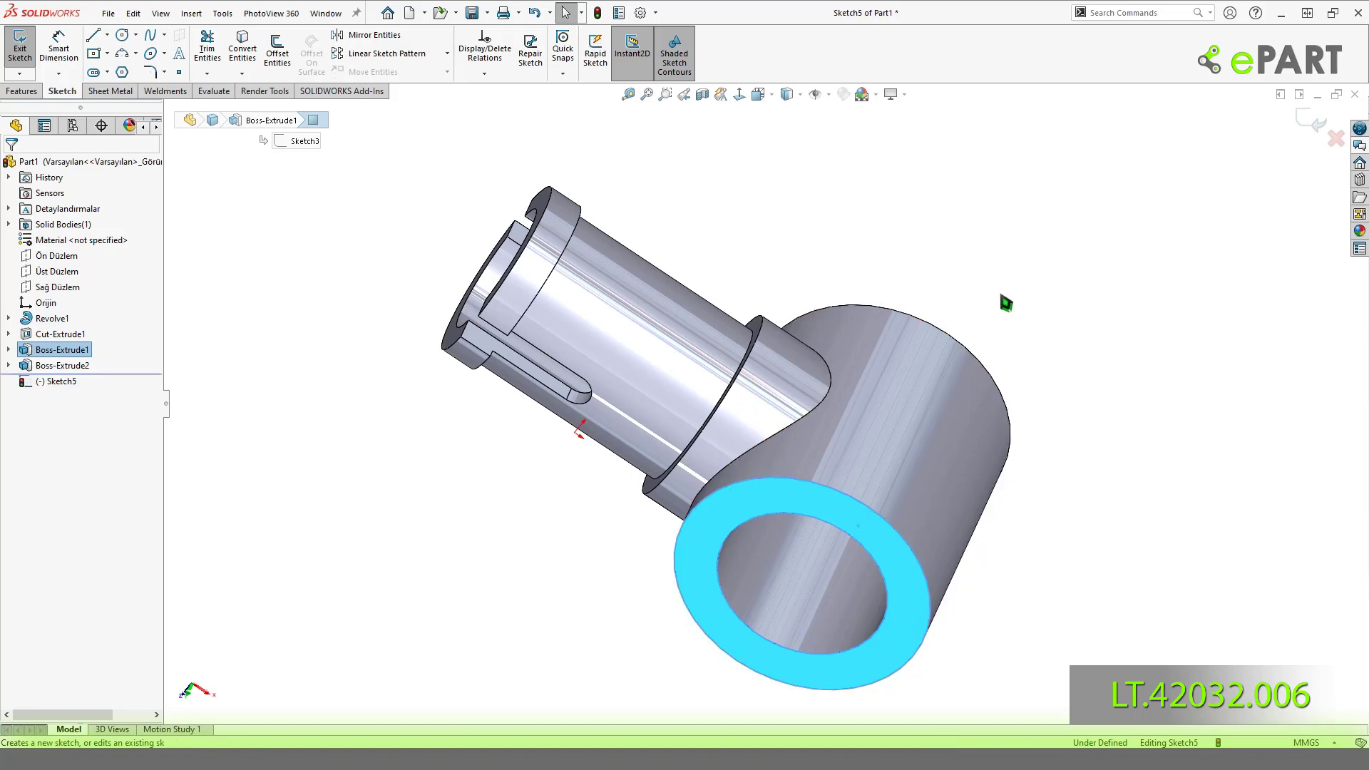
key(c)
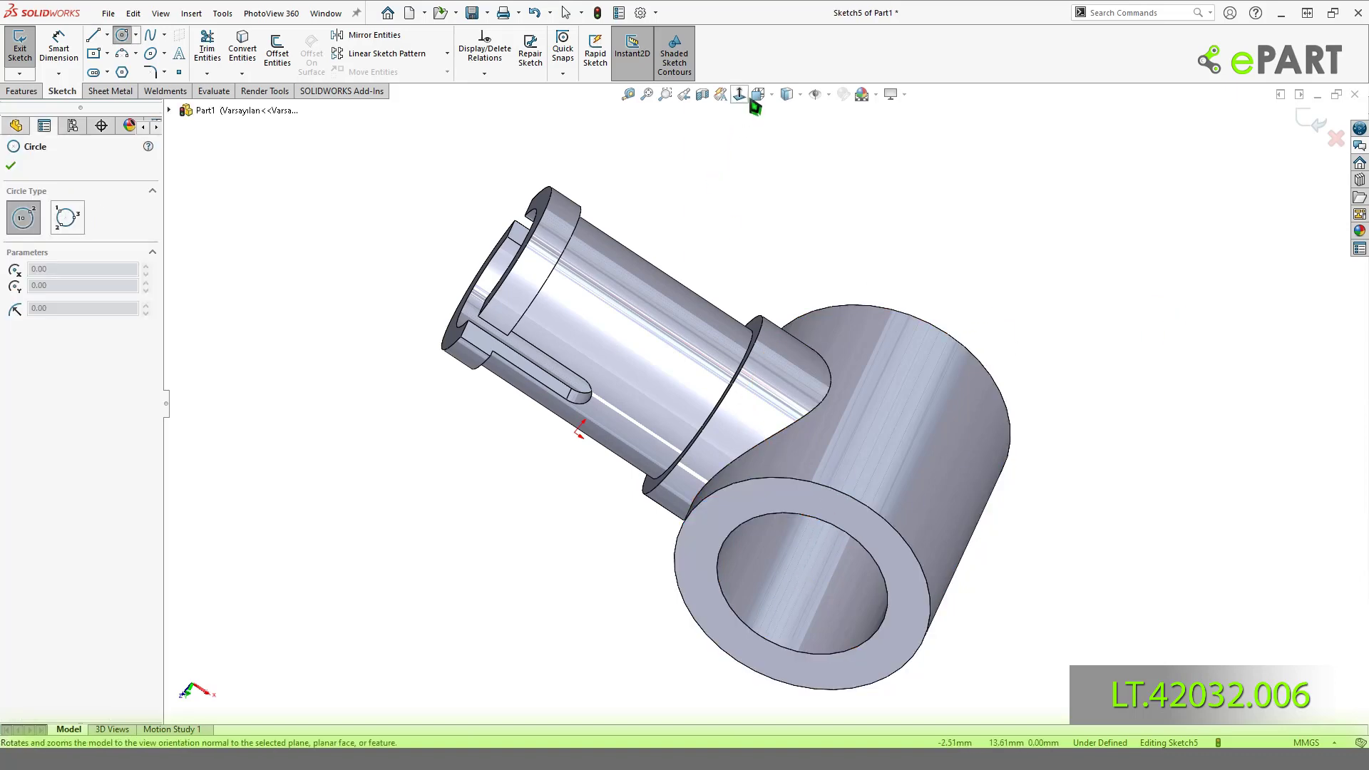
click(739, 94)
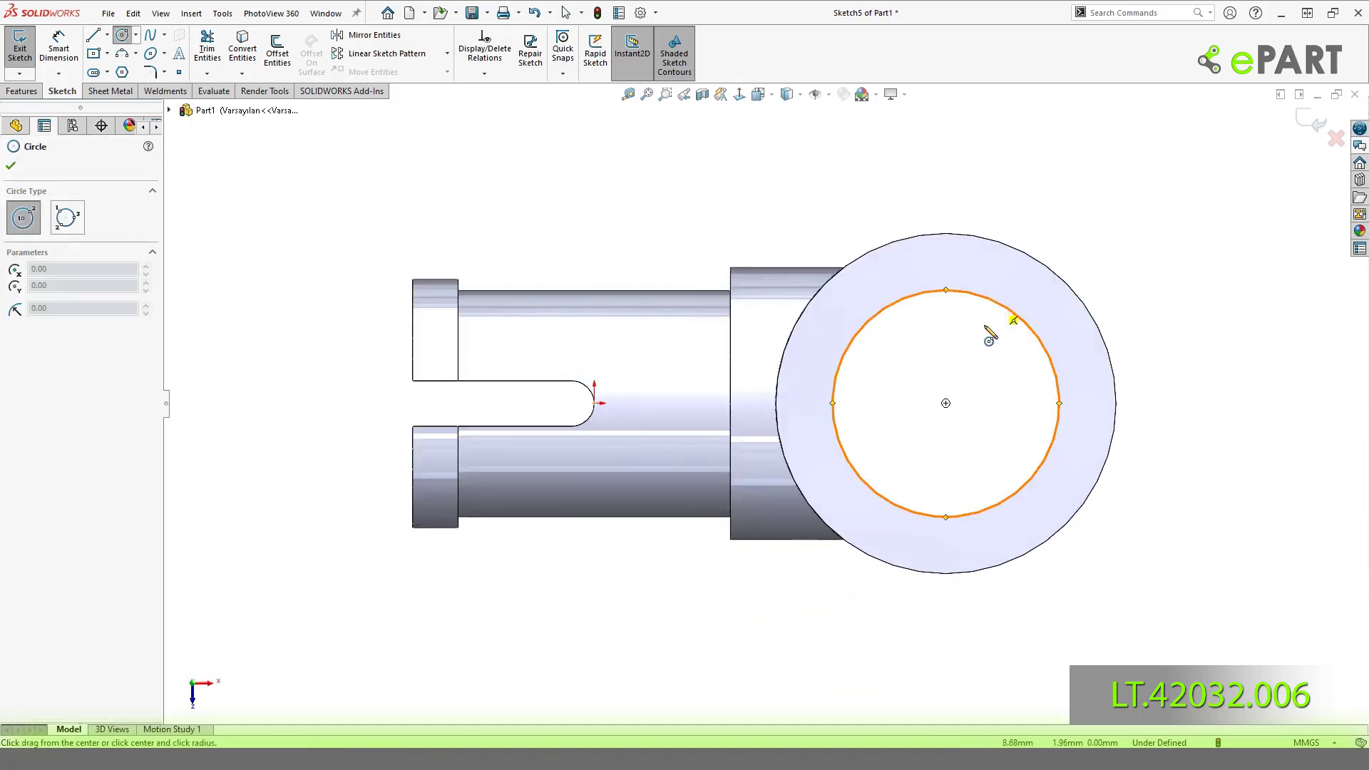
click(946, 403)
click(1033, 371)
key(d)
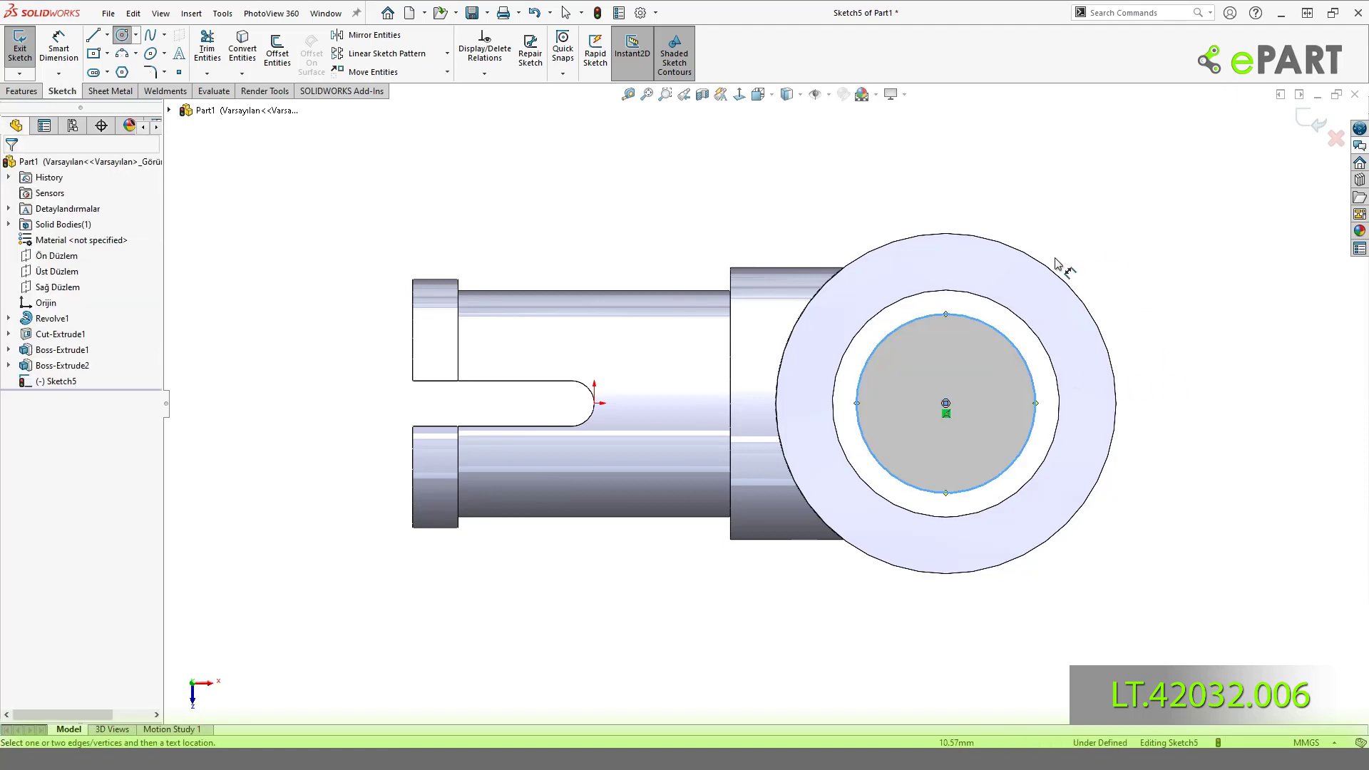
Dimension the circle's diameter to 6.00 mm.
click(1006, 337)
click(1126, 235)
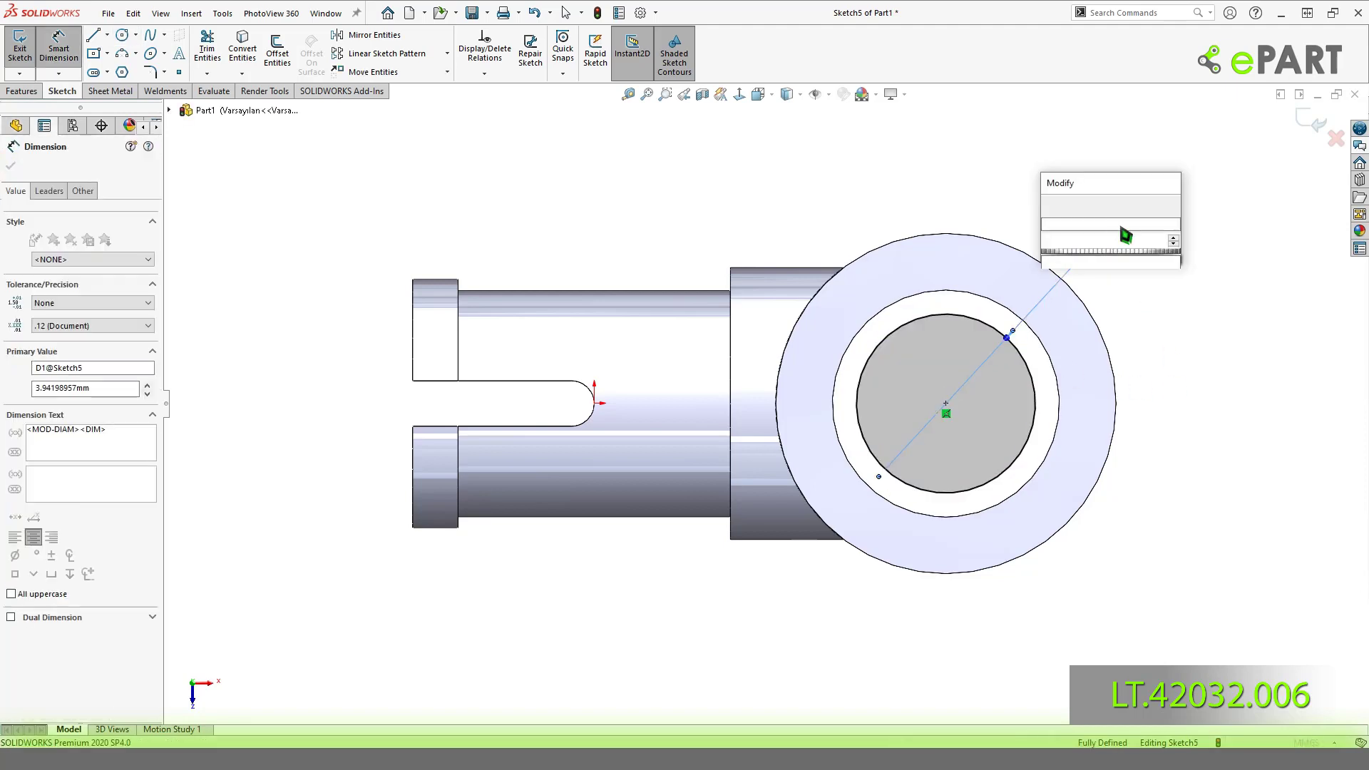
text(6)
key(Return)
click(57, 191)
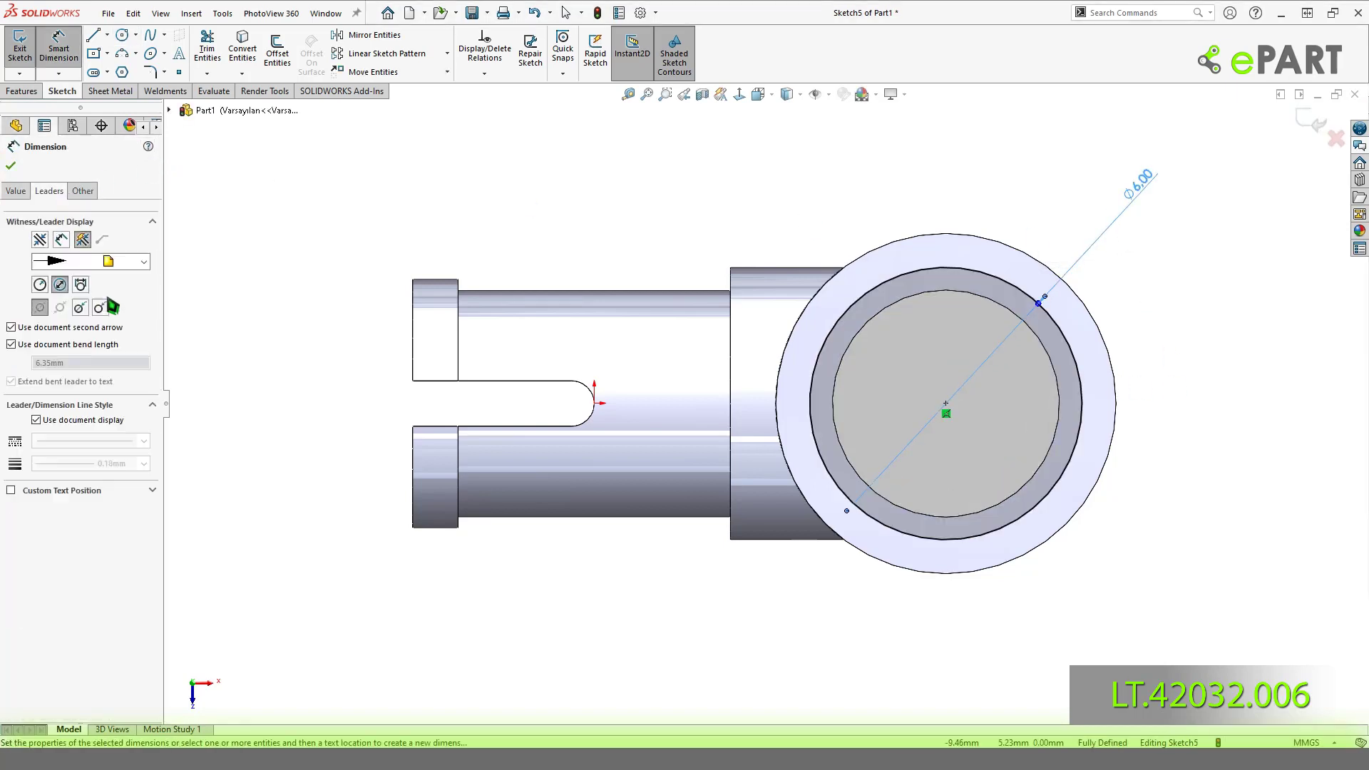
click(620, 114)
click(21, 91)
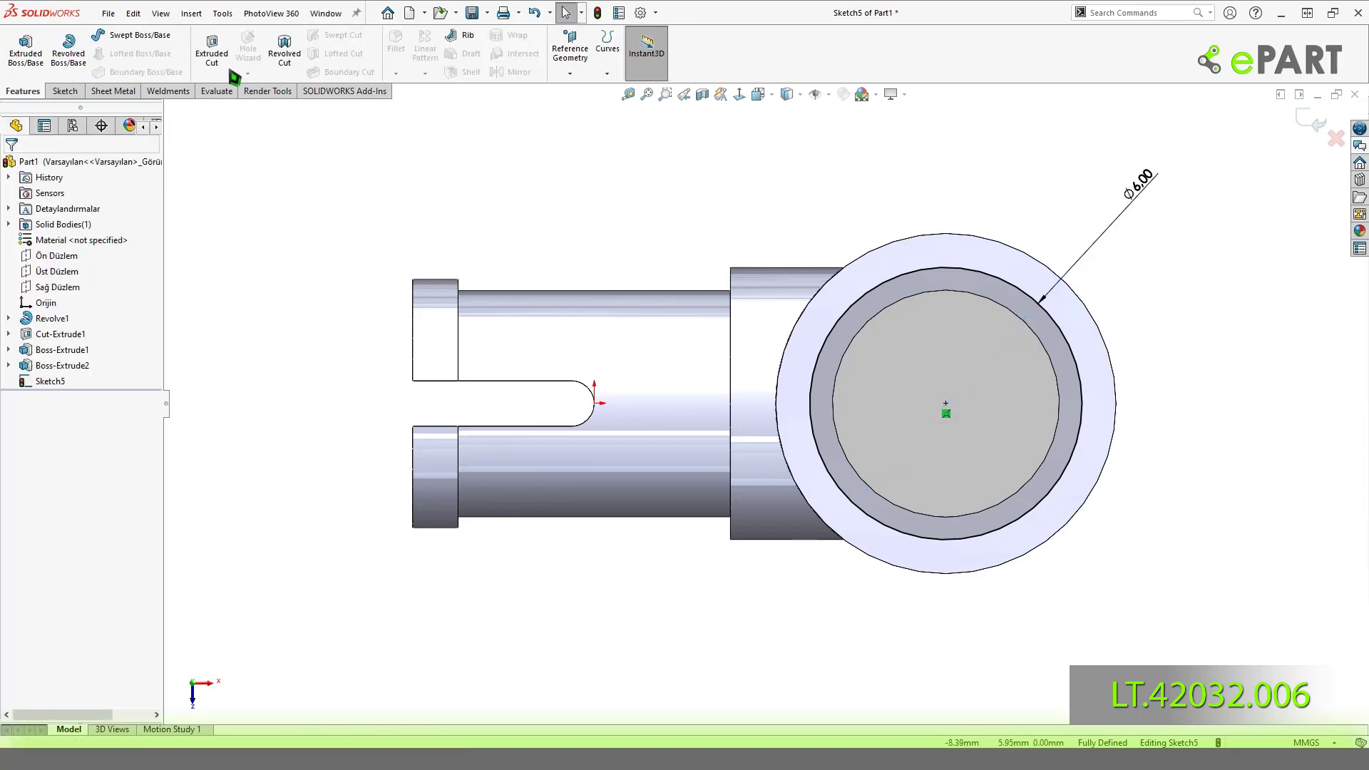
Cut Sketch5 1 mm deep into one end of the bore.
click(212, 46)
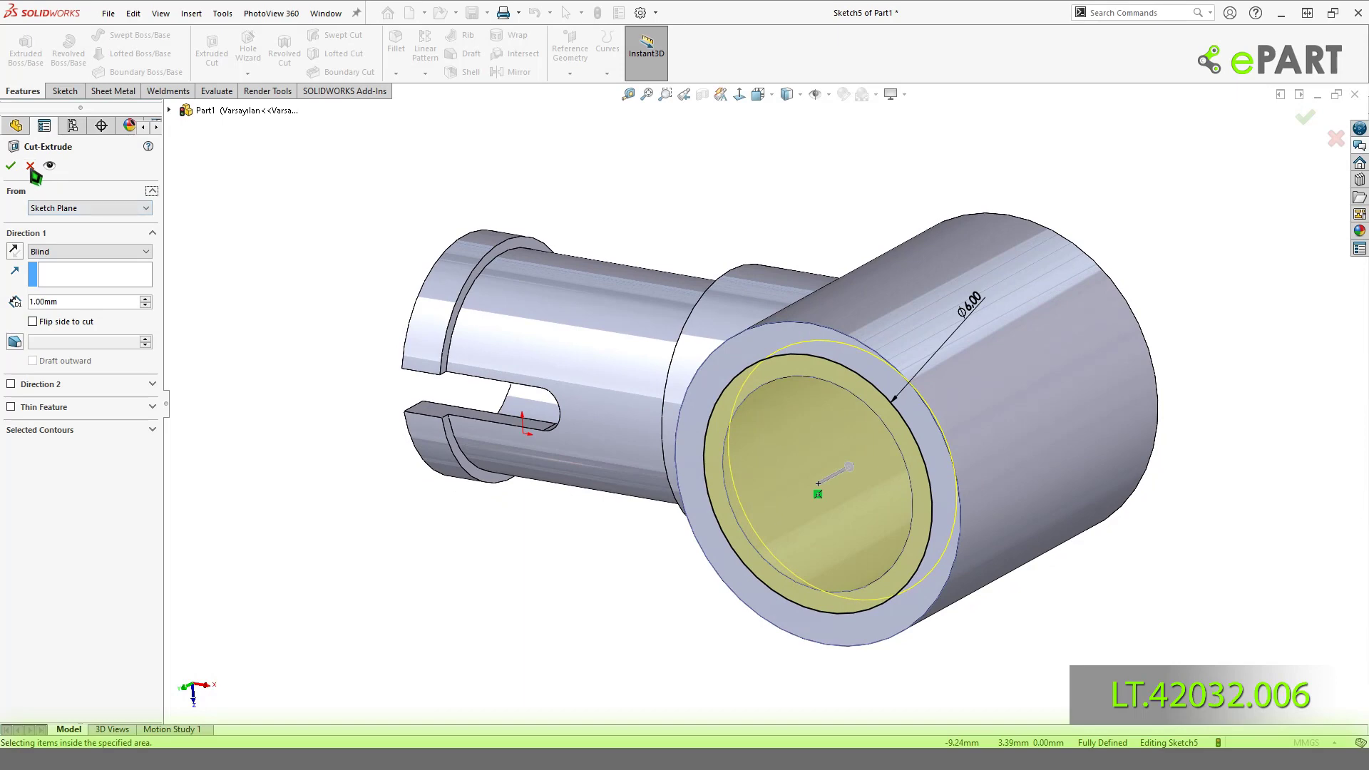
click(11, 165)
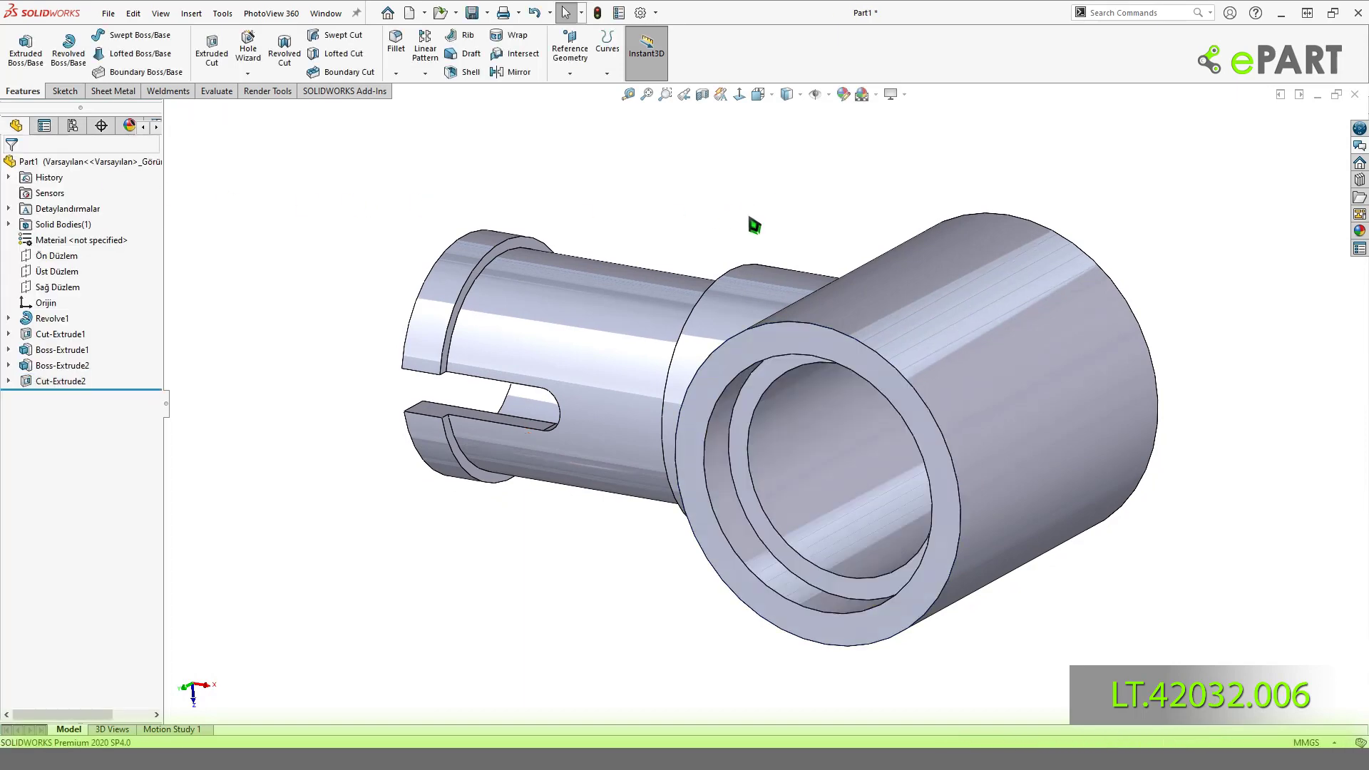
mouse_move(500, 321)
middle_down()
mouse_move(611, 302)
mouse_move(691, 348)
middle_up()
Sketch on the opposite ring face, convert the Sketch5 circle and cut it 1 mm deep.
click(691, 341)
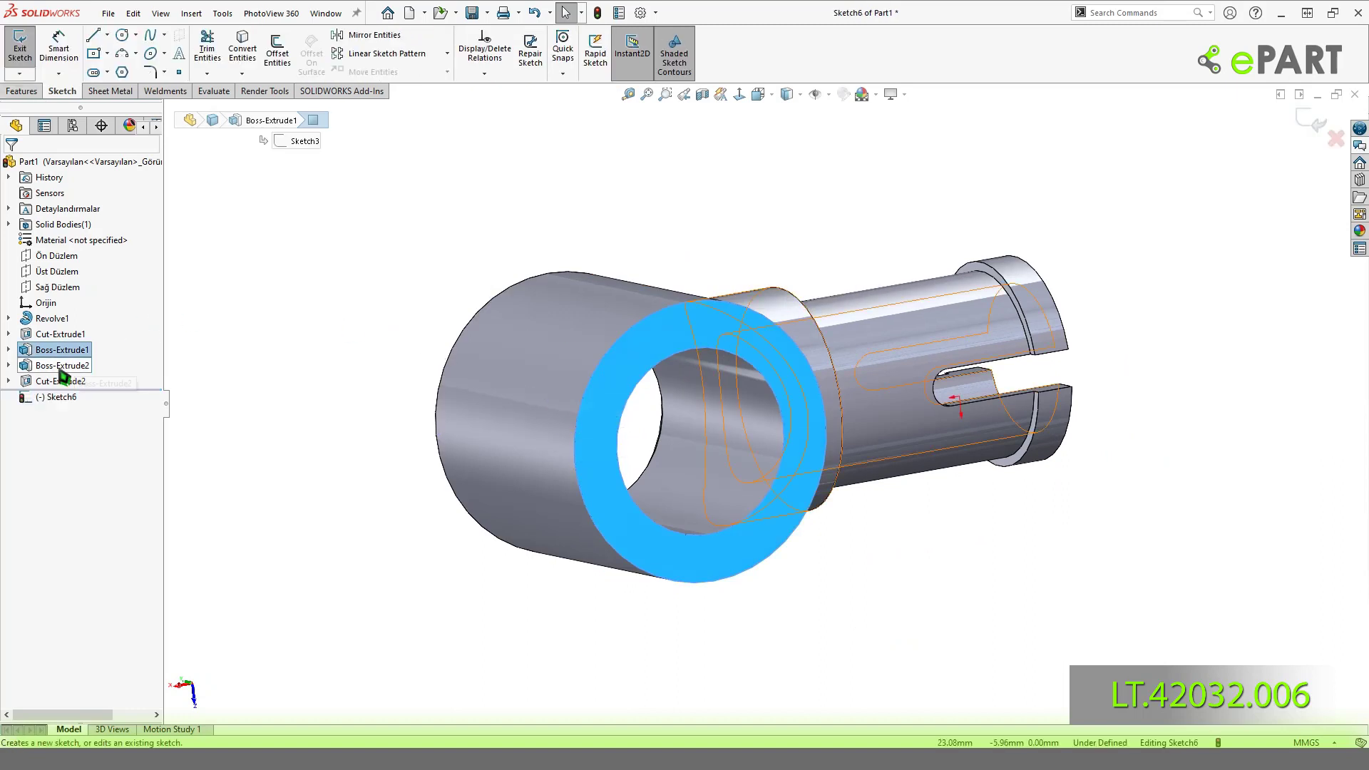
click(58, 398)
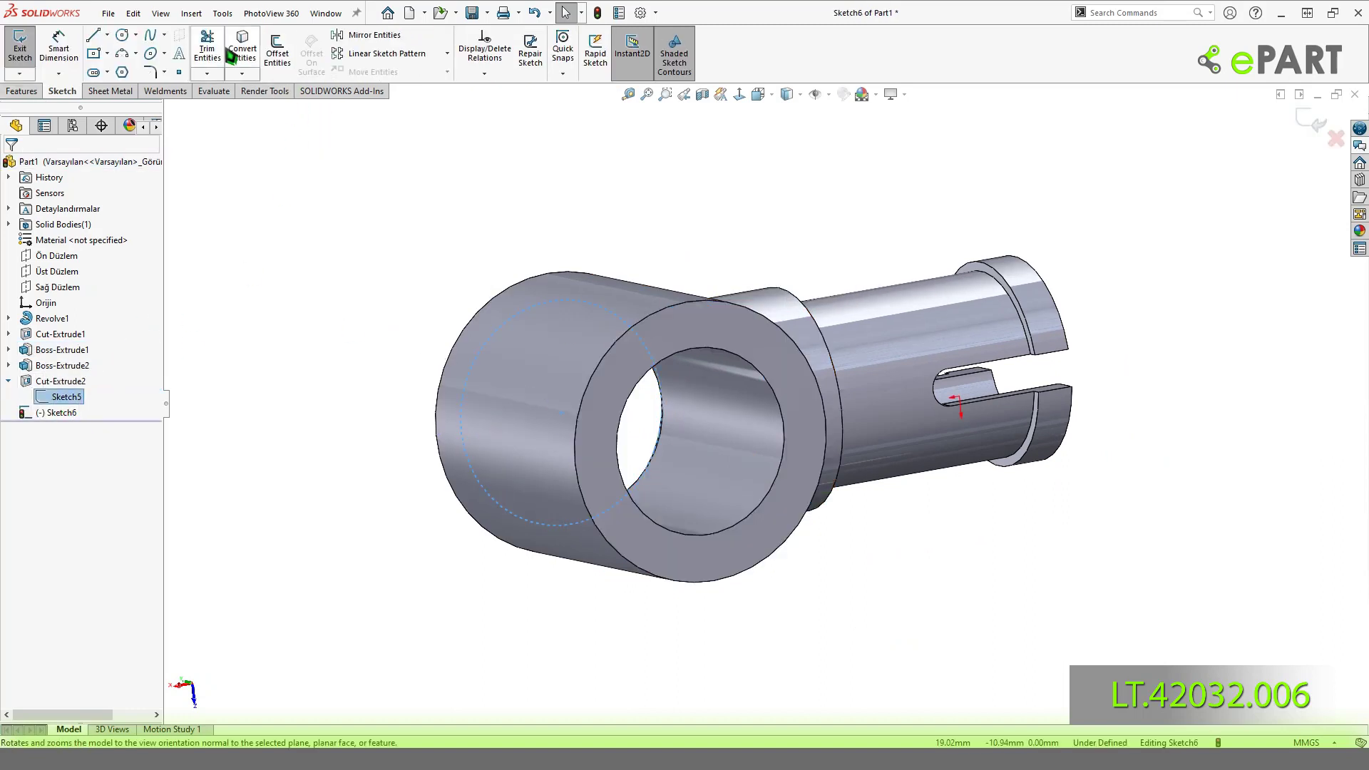
click(255, 52)
click(36, 90)
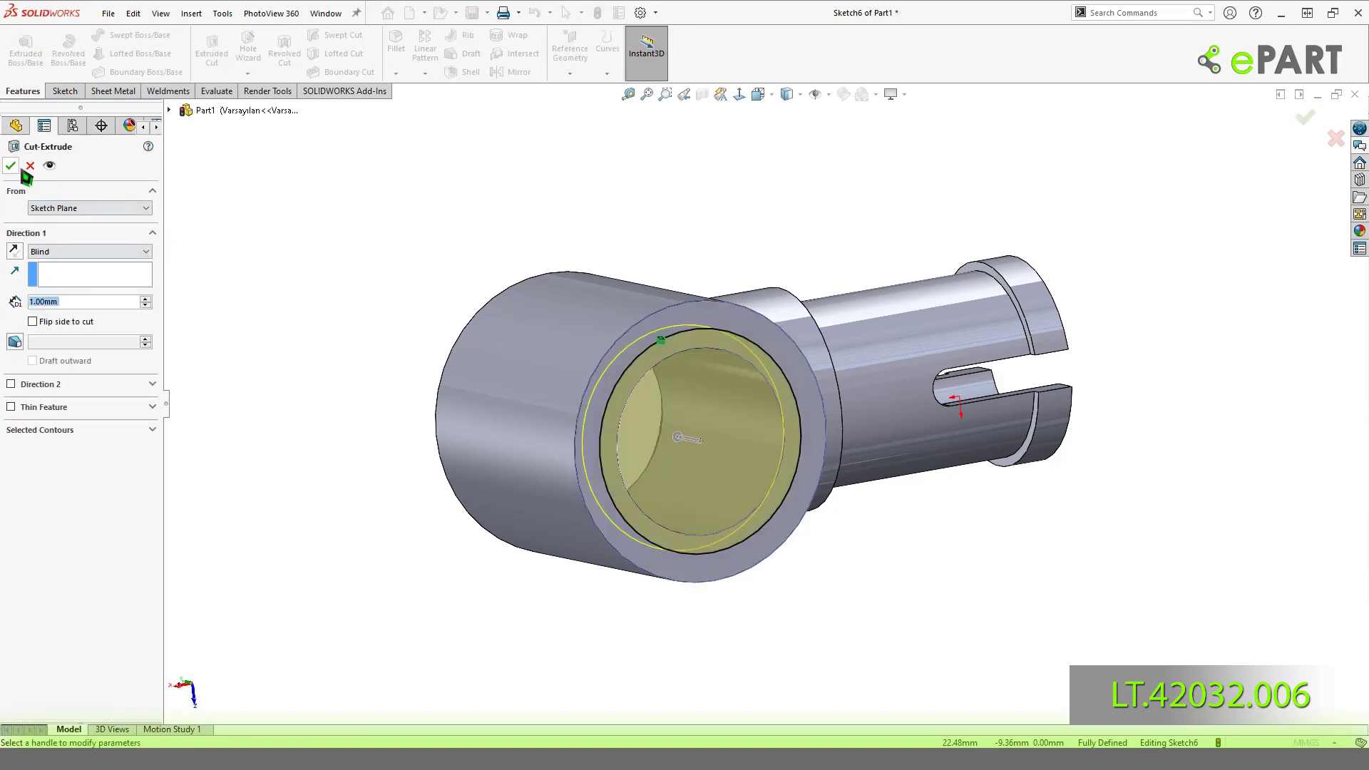
click(21, 172)
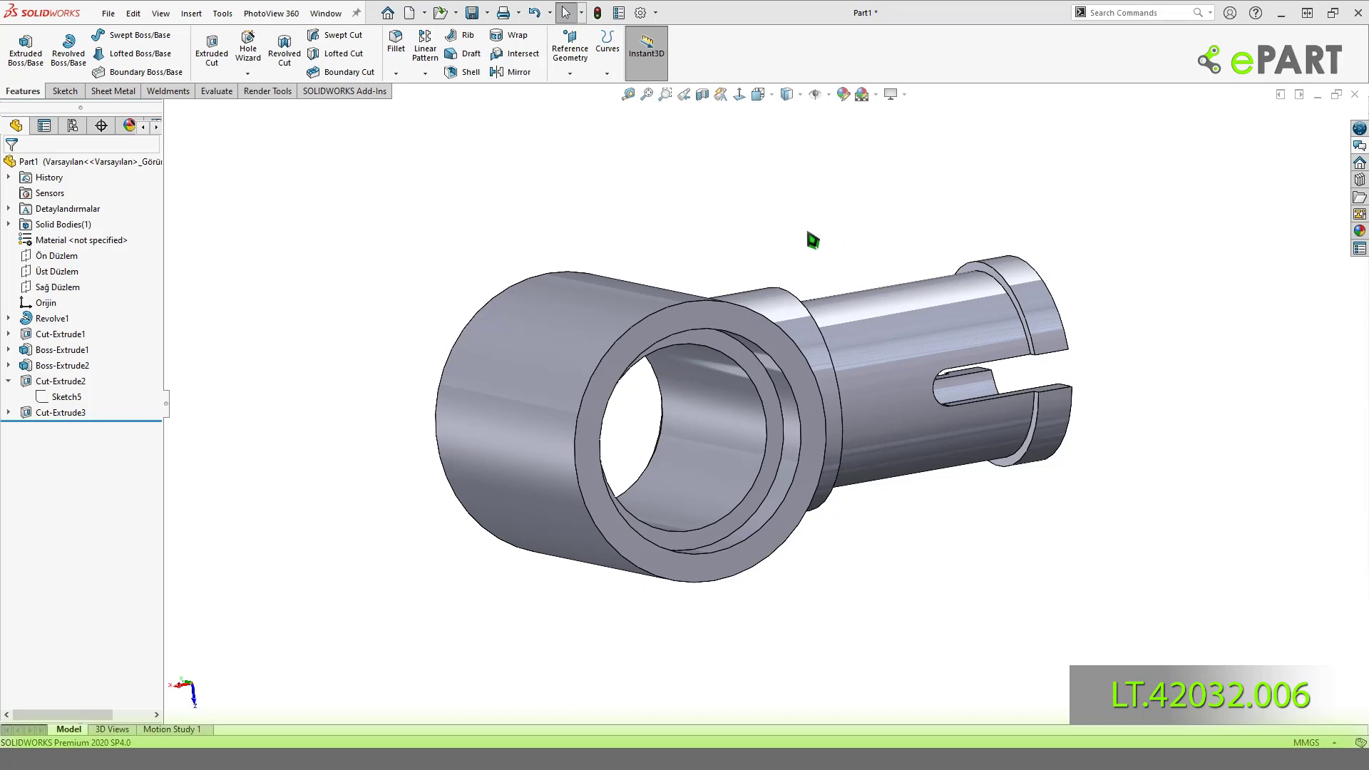
mouse_move(813, 240)
middle_down()
mouse_move(492, 373)
mouse_move(562, 366)
middle_up()
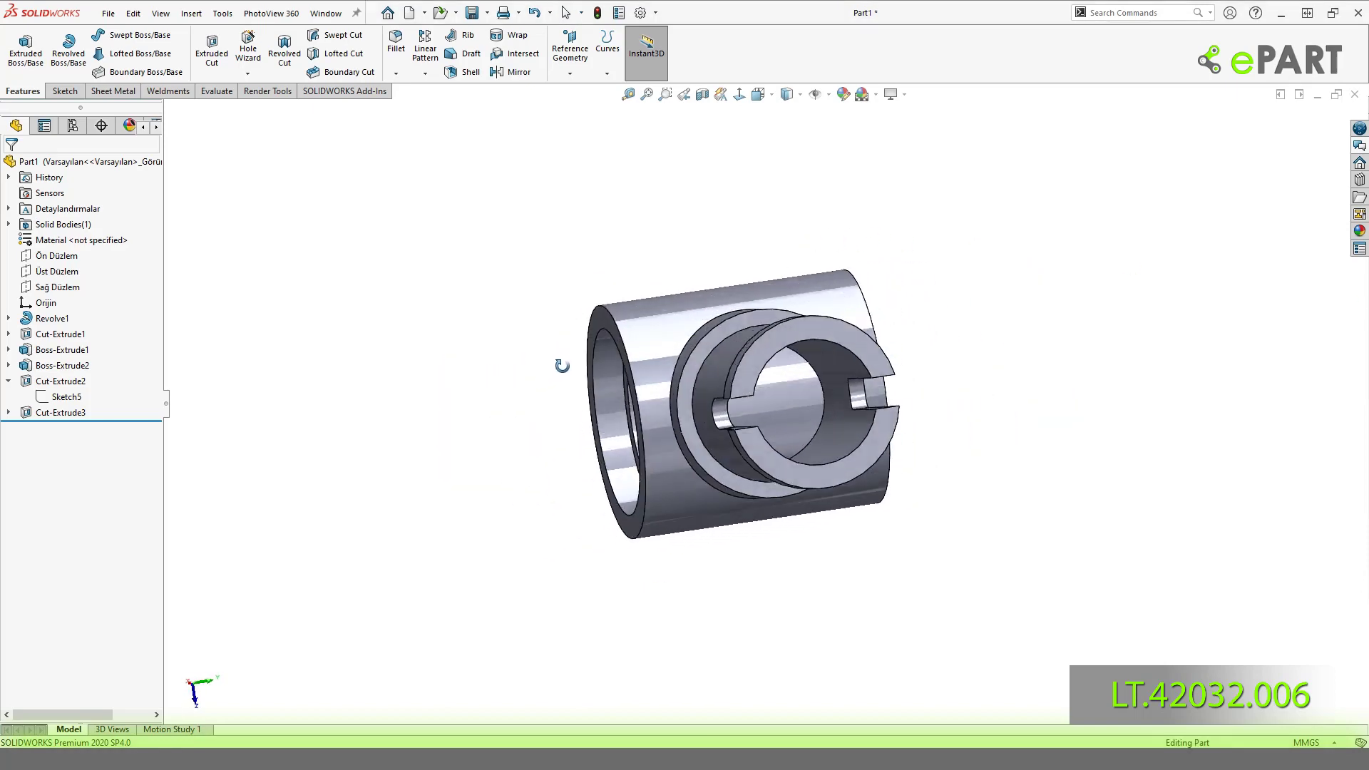
Show the part in isometric view and colour it dark grey (64/64/64).
mouse_move(724, 241)
middle_down()
mouse_move(718, 284)
mouse_move(799, 199)
middle_up()
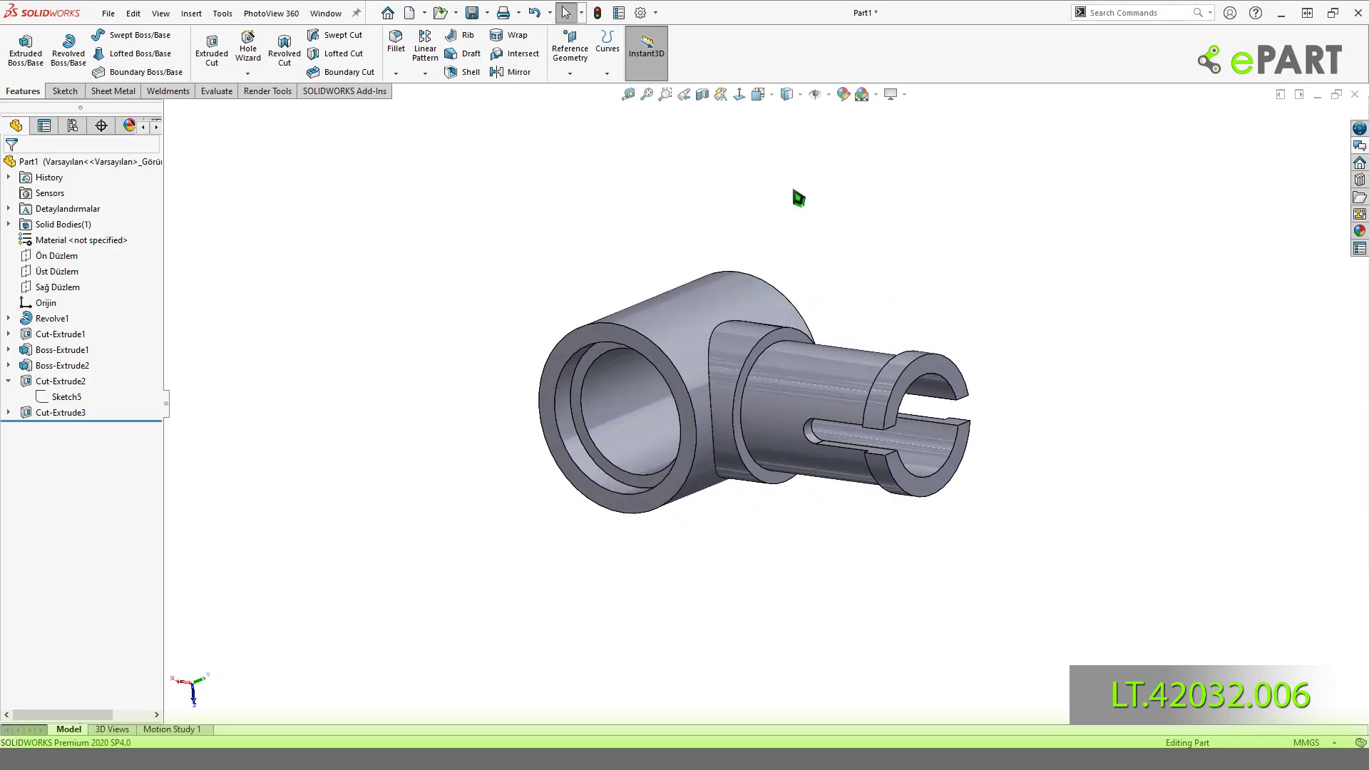
click(771, 95)
click(850, 158)
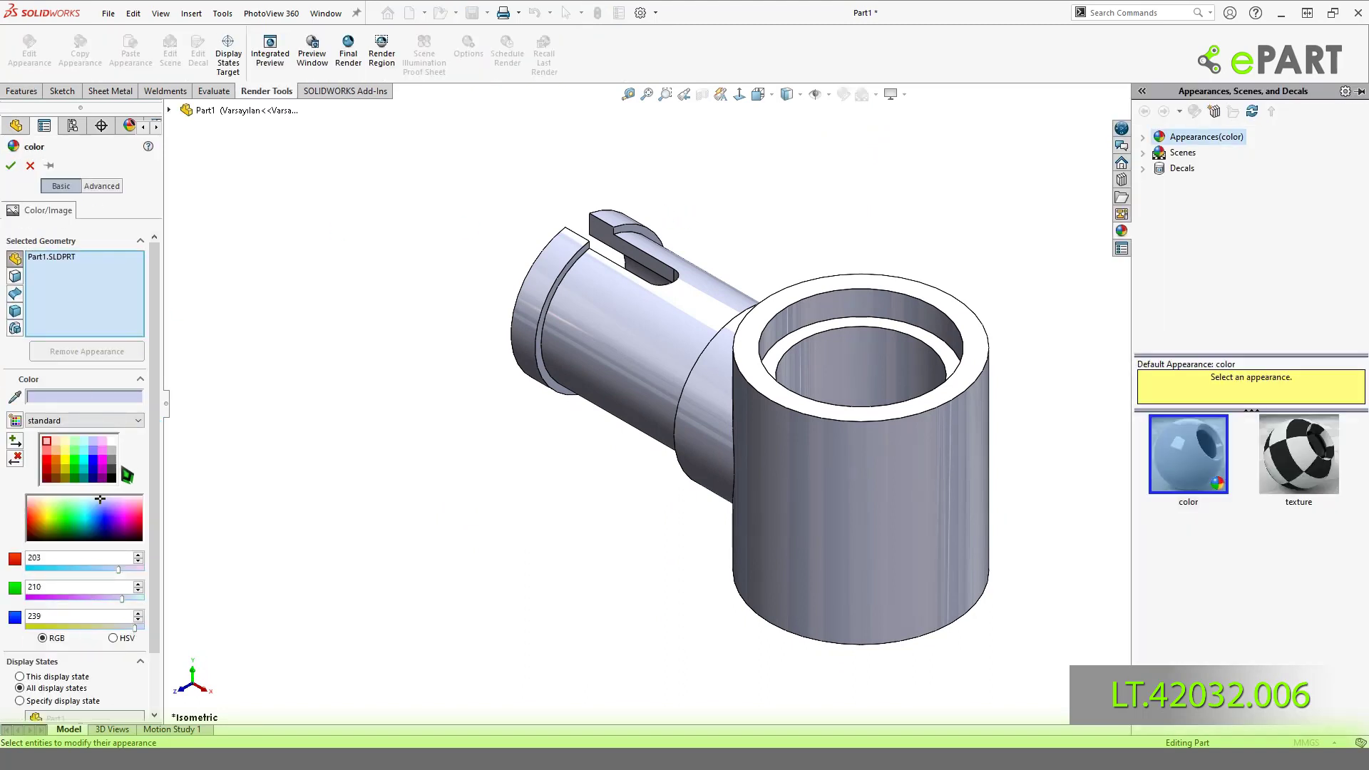
click(111, 468)
click(10, 166)
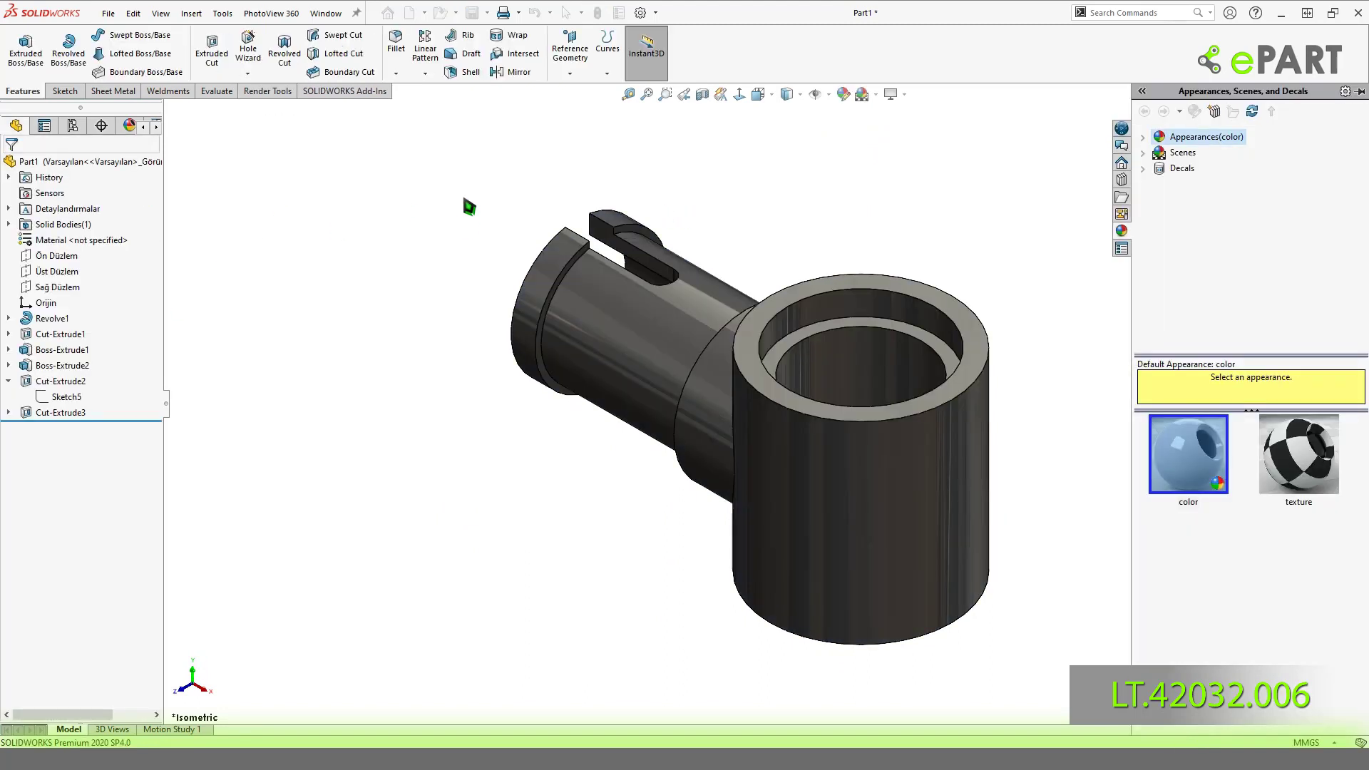
Save the part as LT.42032.006 in the Lego_Technic_42032 folder.
key(ctrl+s)
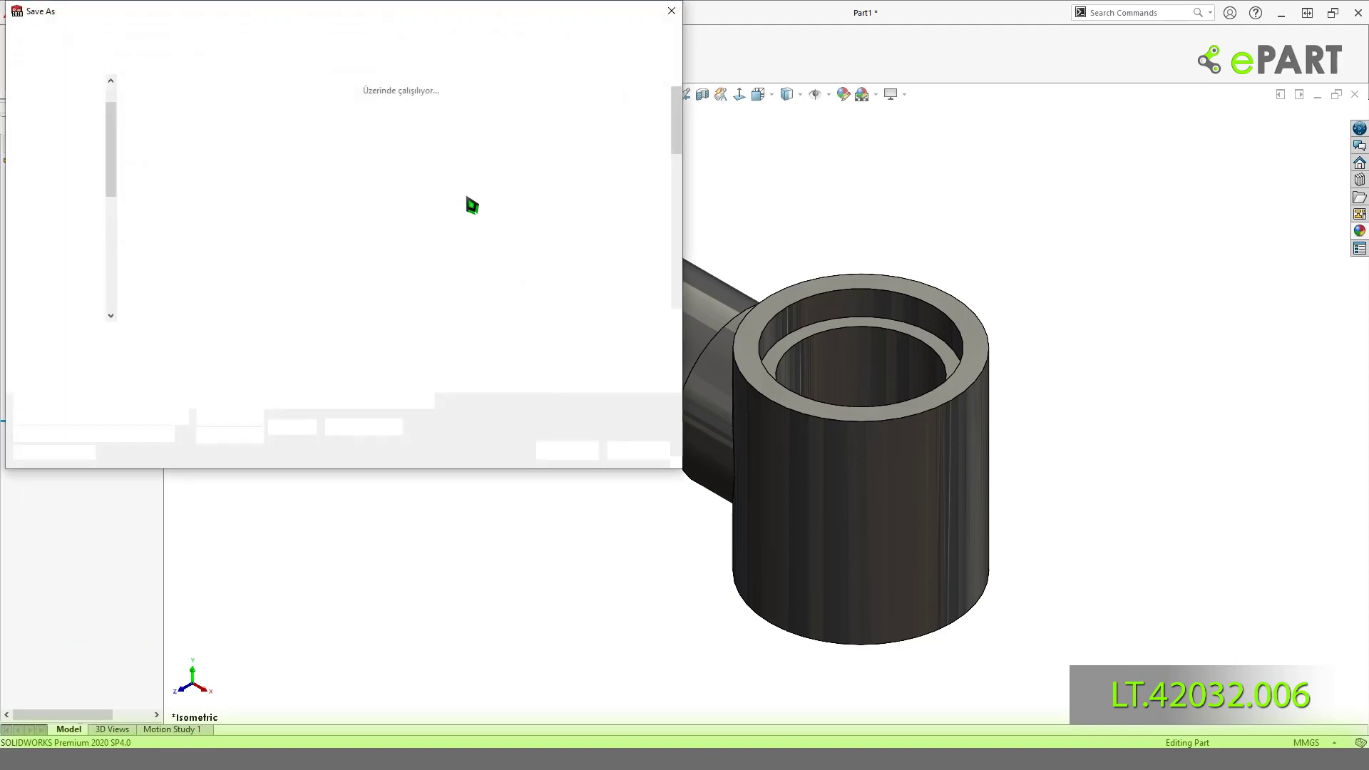
scroll(641, 250, down, 3)
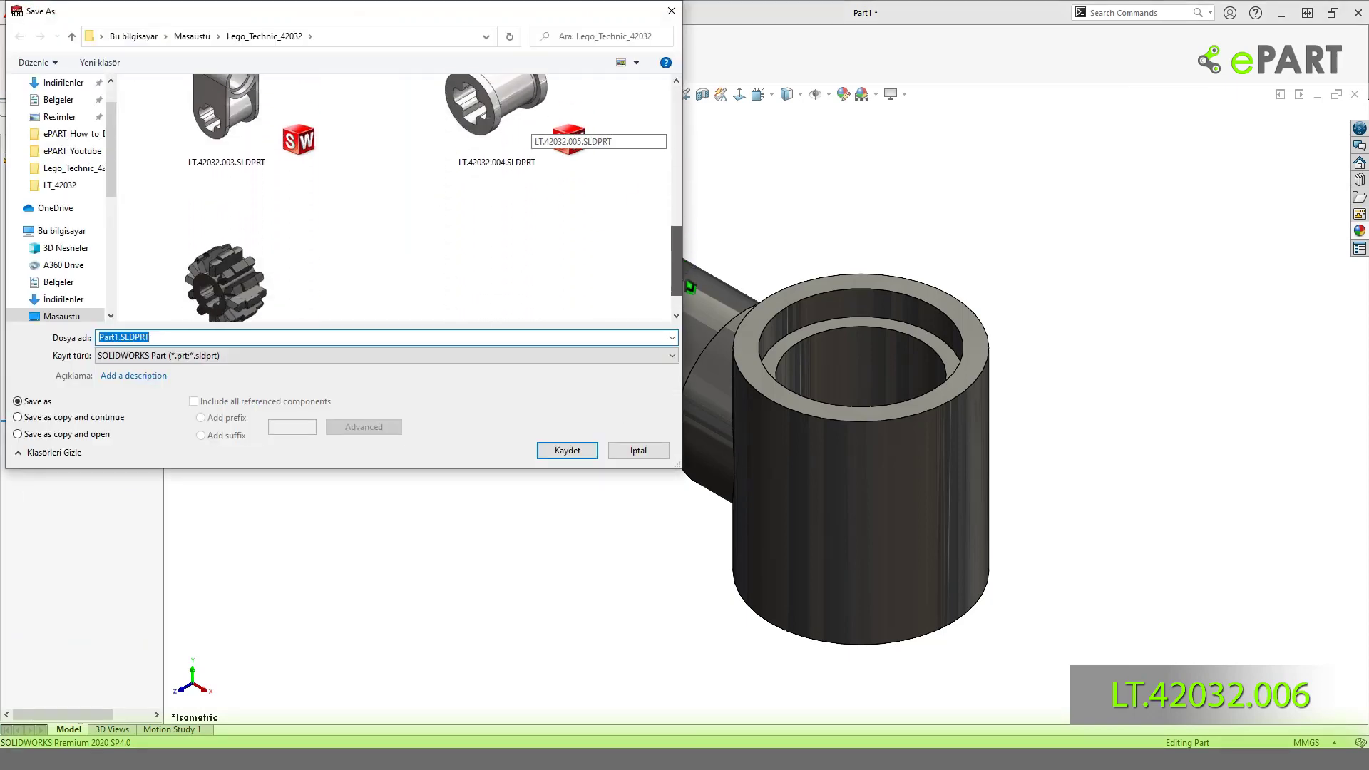
click(236, 293)
double_click(158, 340)
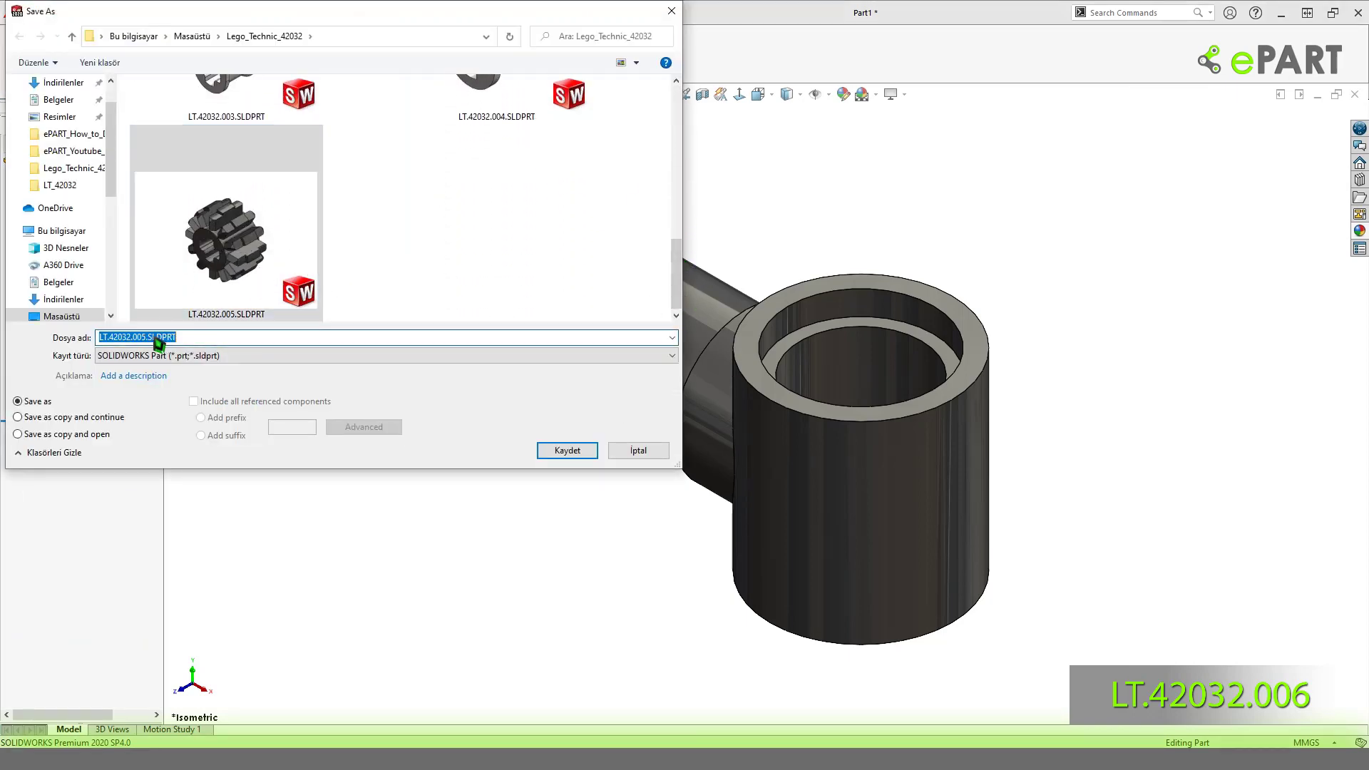
text(6)
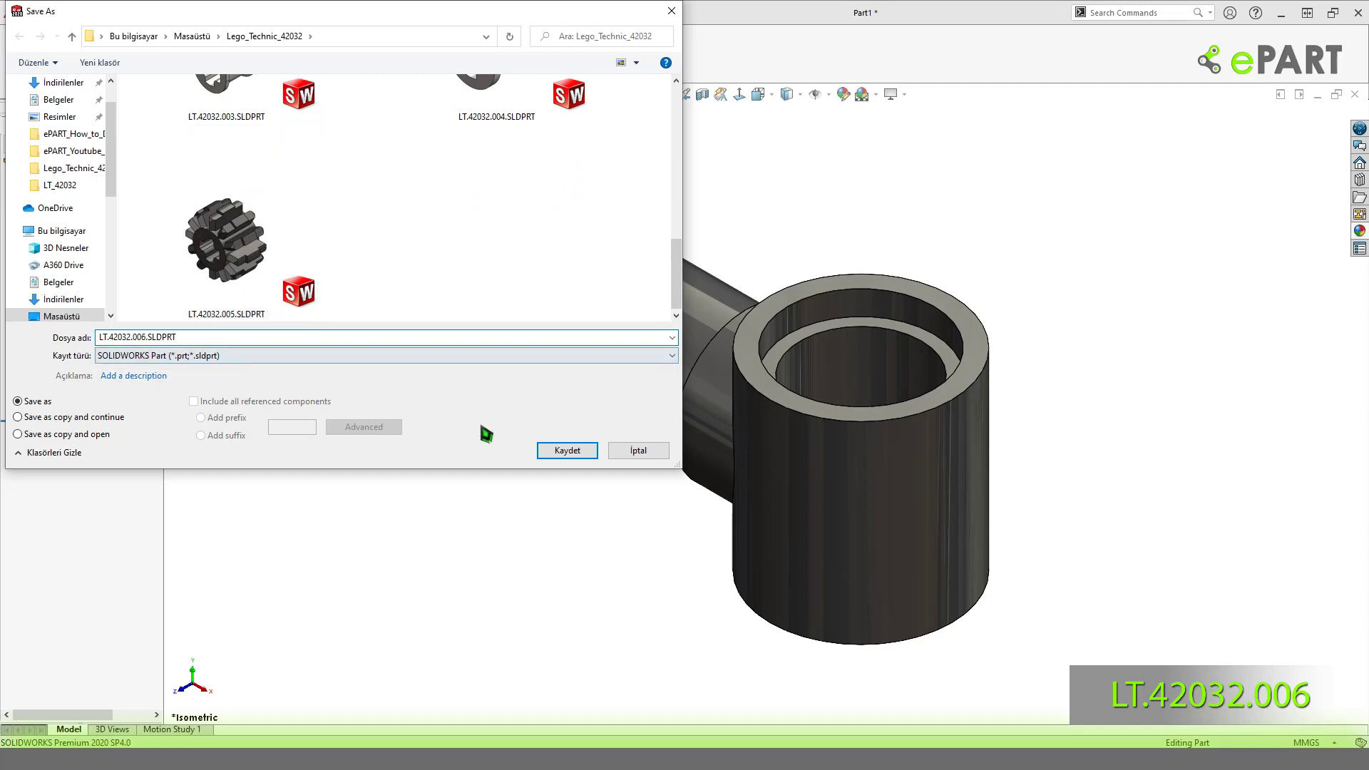
click(568, 457)
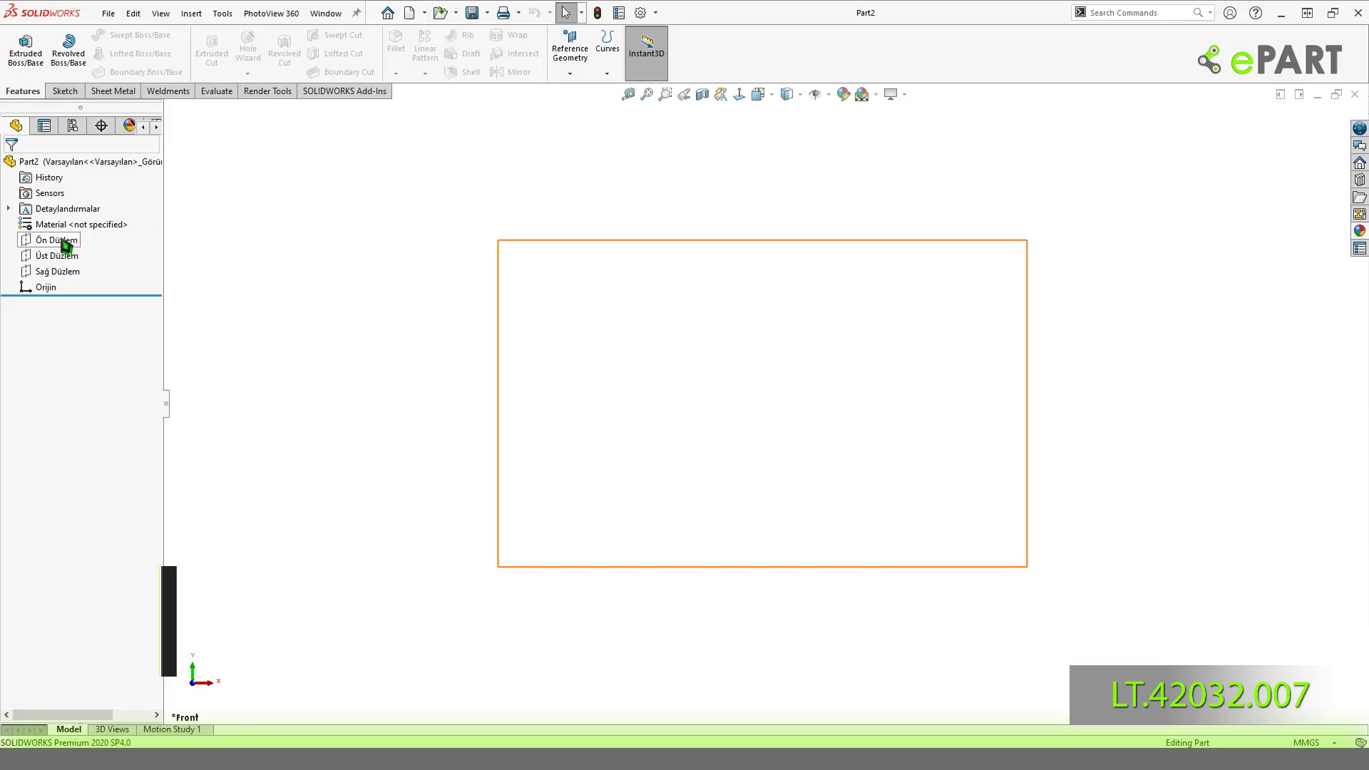
Sketch a horizontal line on the front plane, centred on the origin with a Midpoint relation.
click(65, 215)
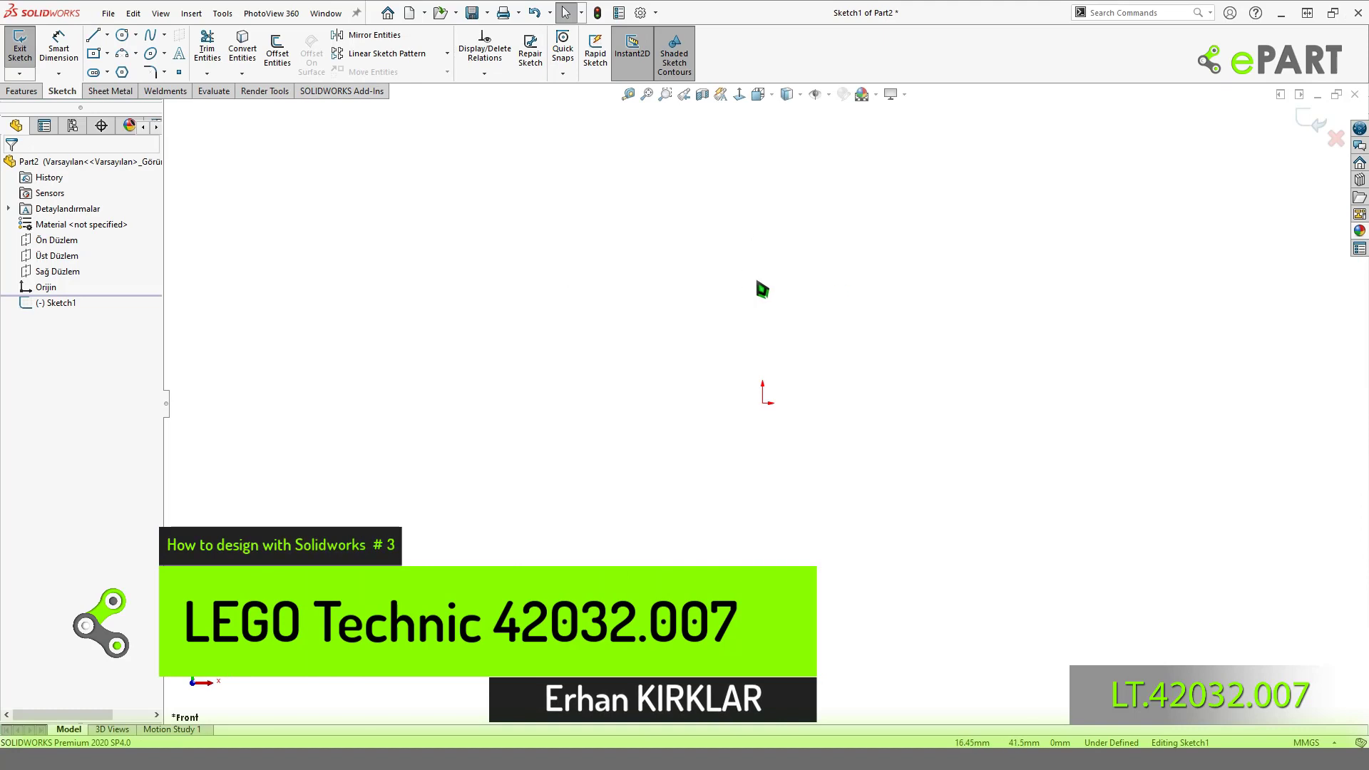
key(l)
click(671, 342)
click(853, 342)
key(Escape)
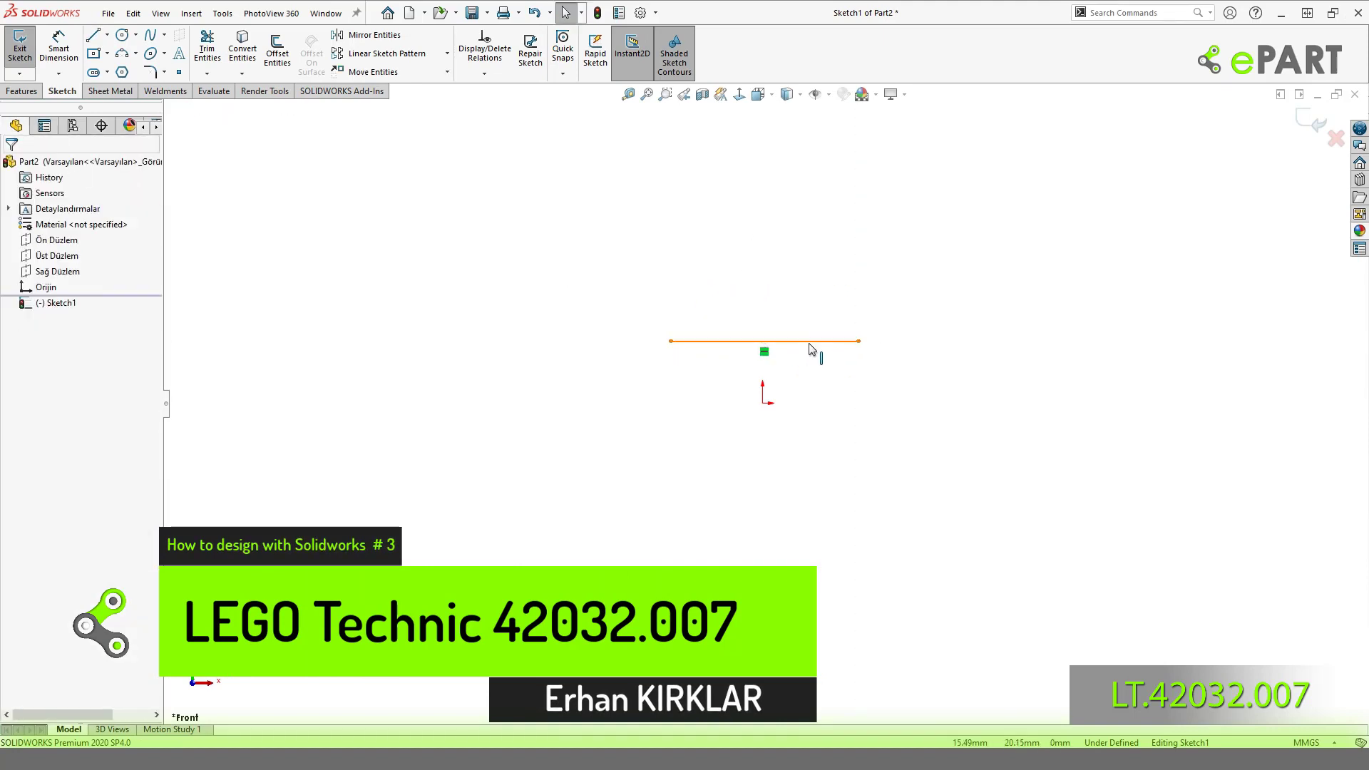
click(810, 357)
ctrl+click(763, 403)
click(820, 345)
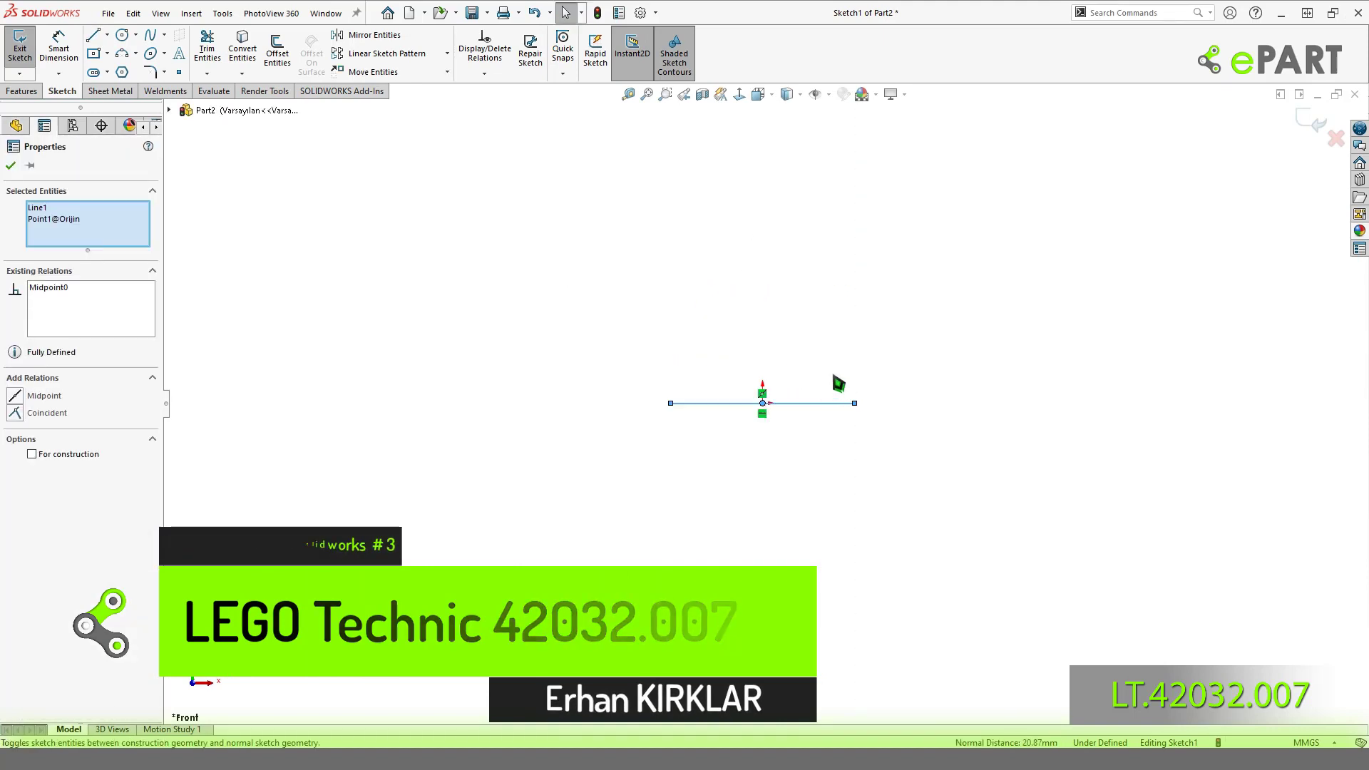
click(783, 404)
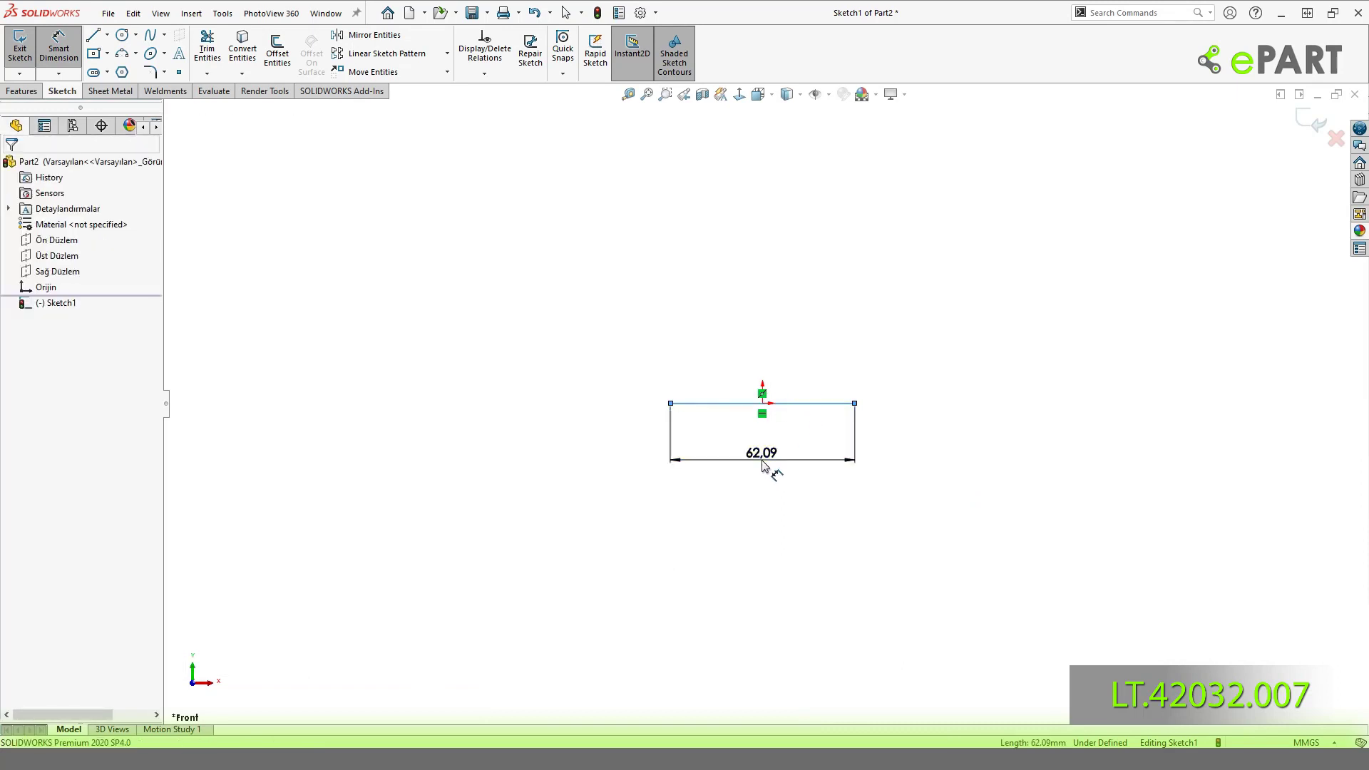
Dimension the line to 16 mm and make it a construction centerline.
click(769, 460)
text(16)
key(Return)
scroll(769, 447, down, 3)
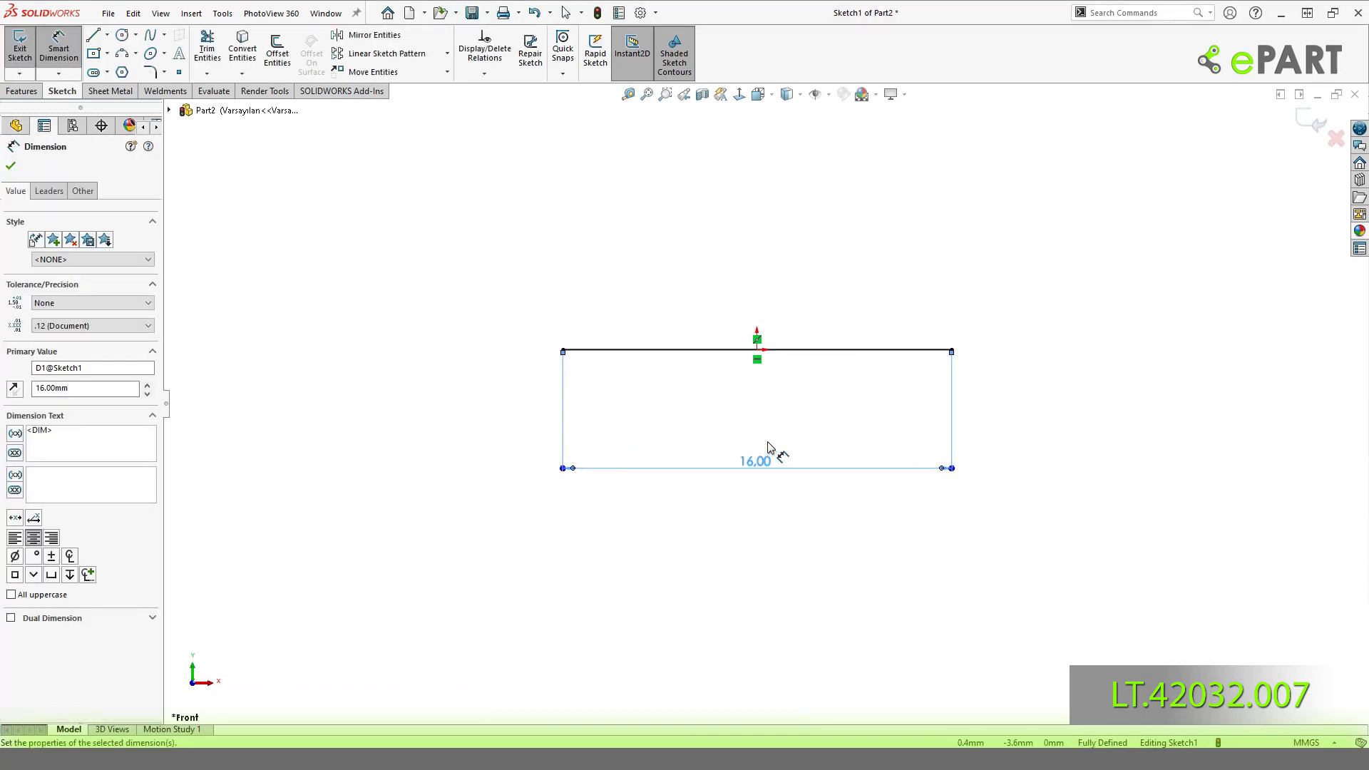
key(Escape)
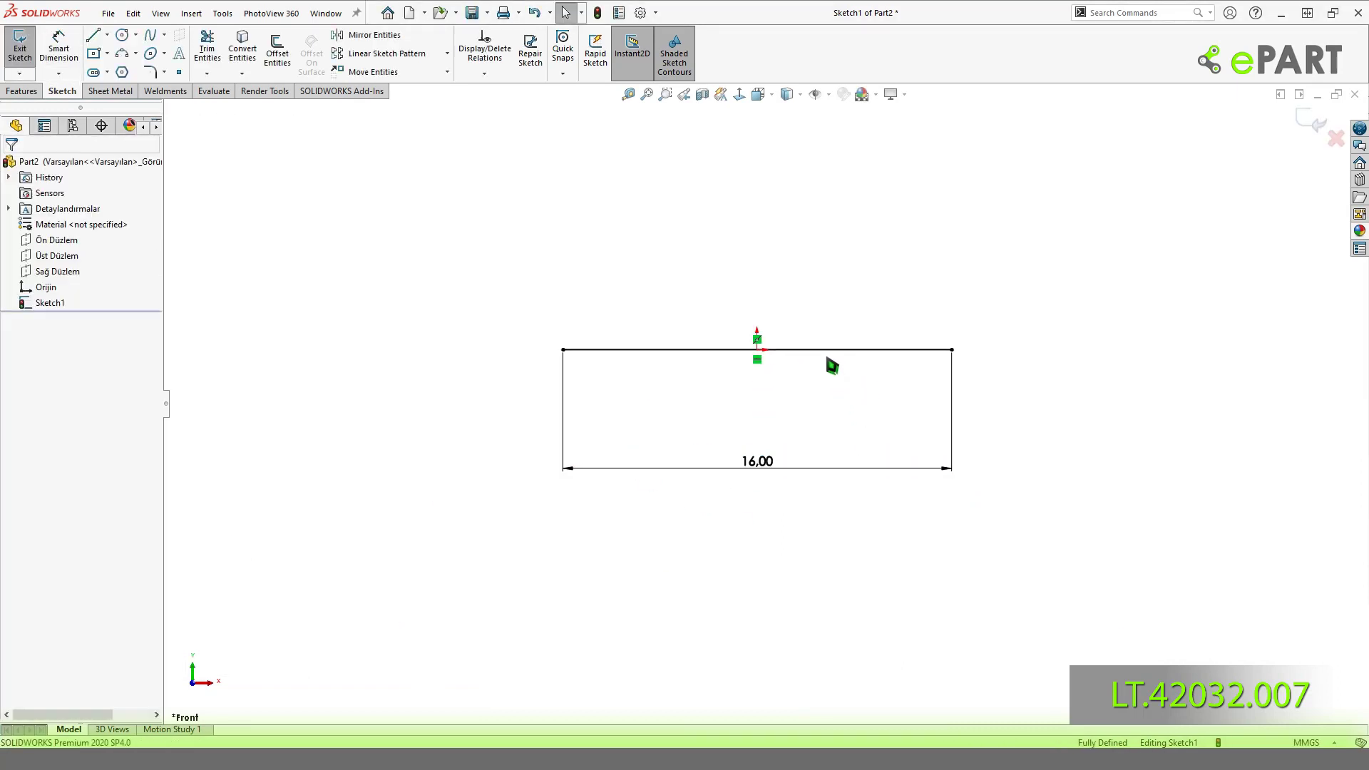
click(859, 350)
click(888, 310)
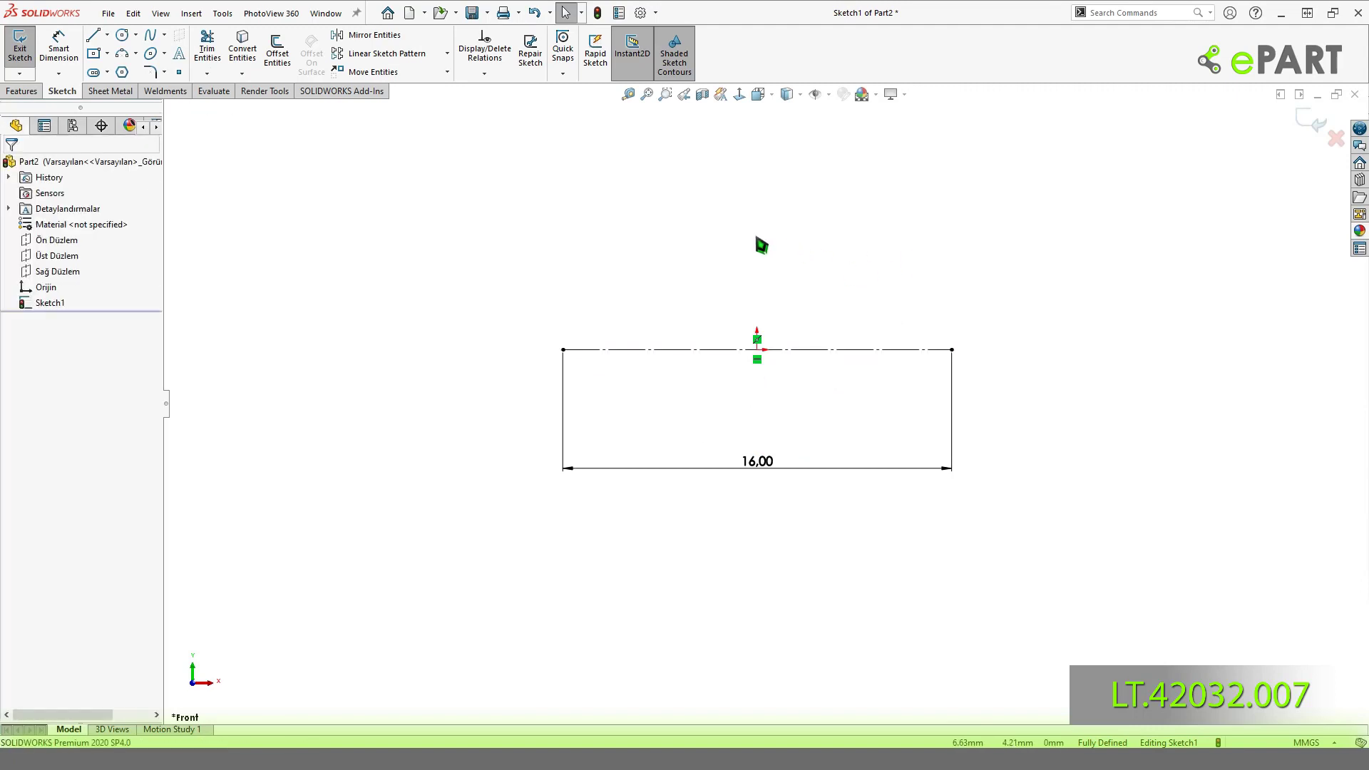
Draw a closed stepped outline above the centerline with a short ledge at each end.
key(l)
click(563, 249)
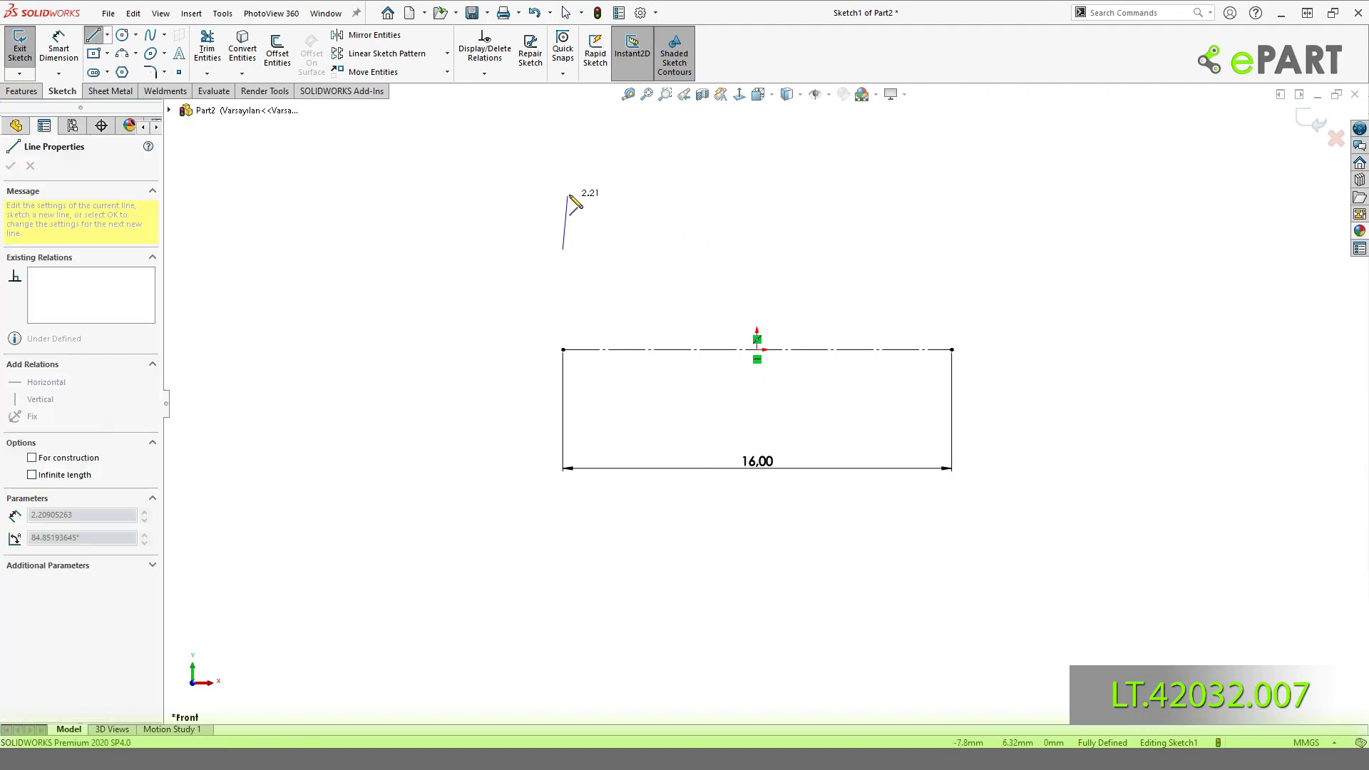
click(563, 194)
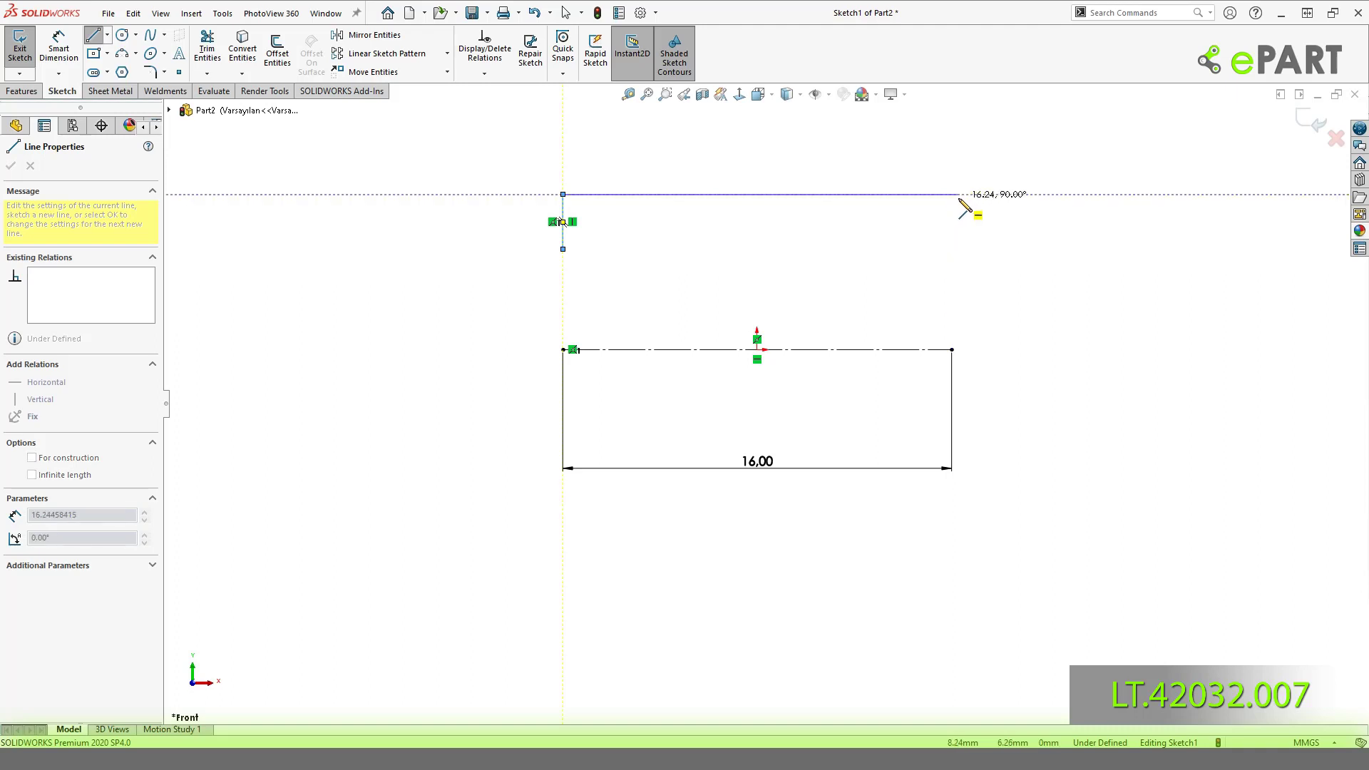
click(952, 194)
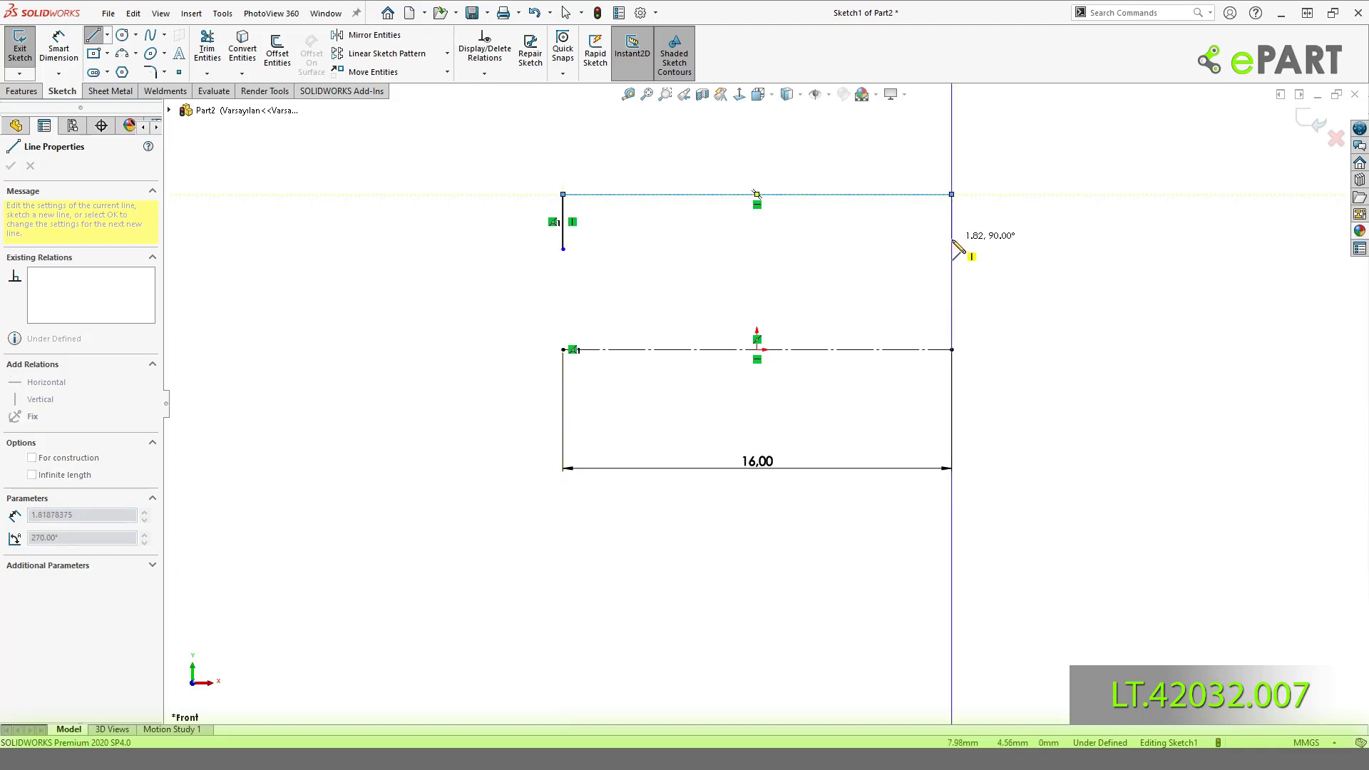
click(952, 249)
click(910, 248)
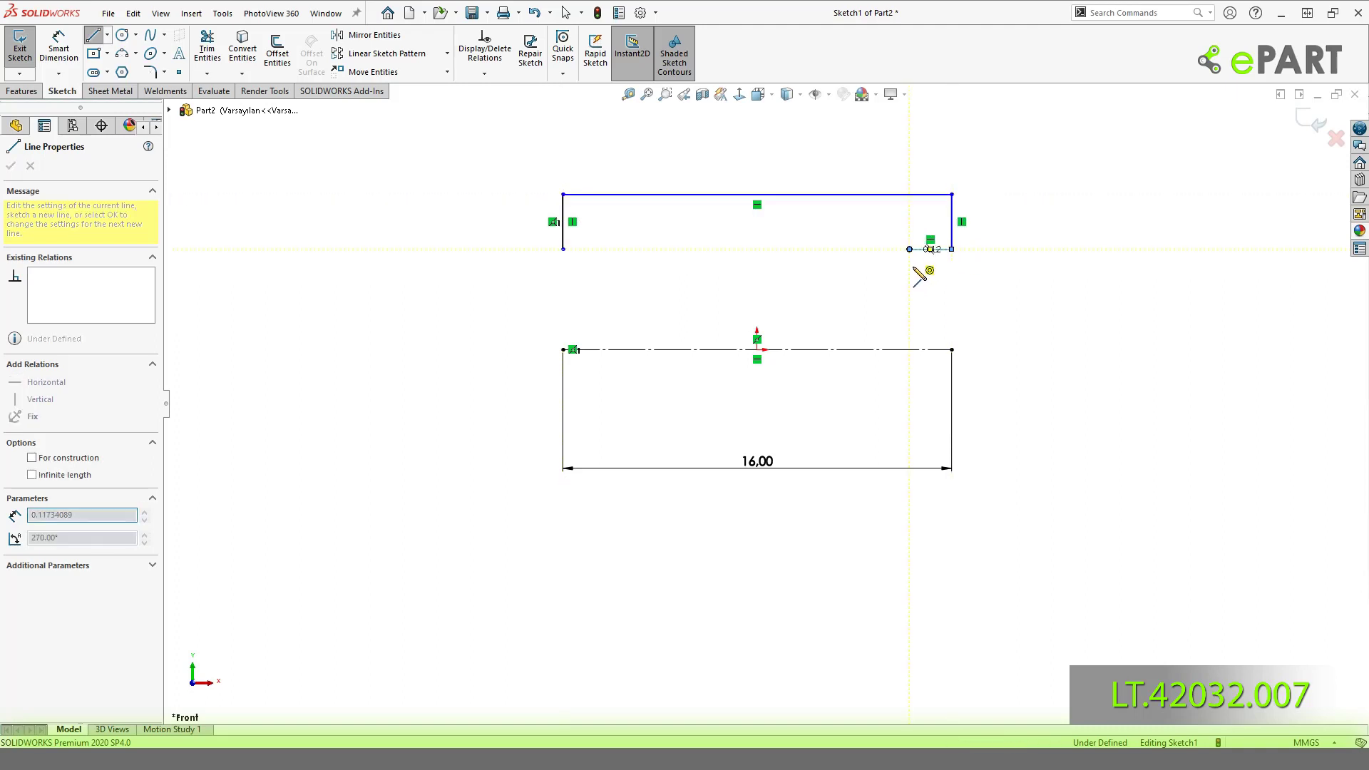
click(909, 272)
click(607, 272)
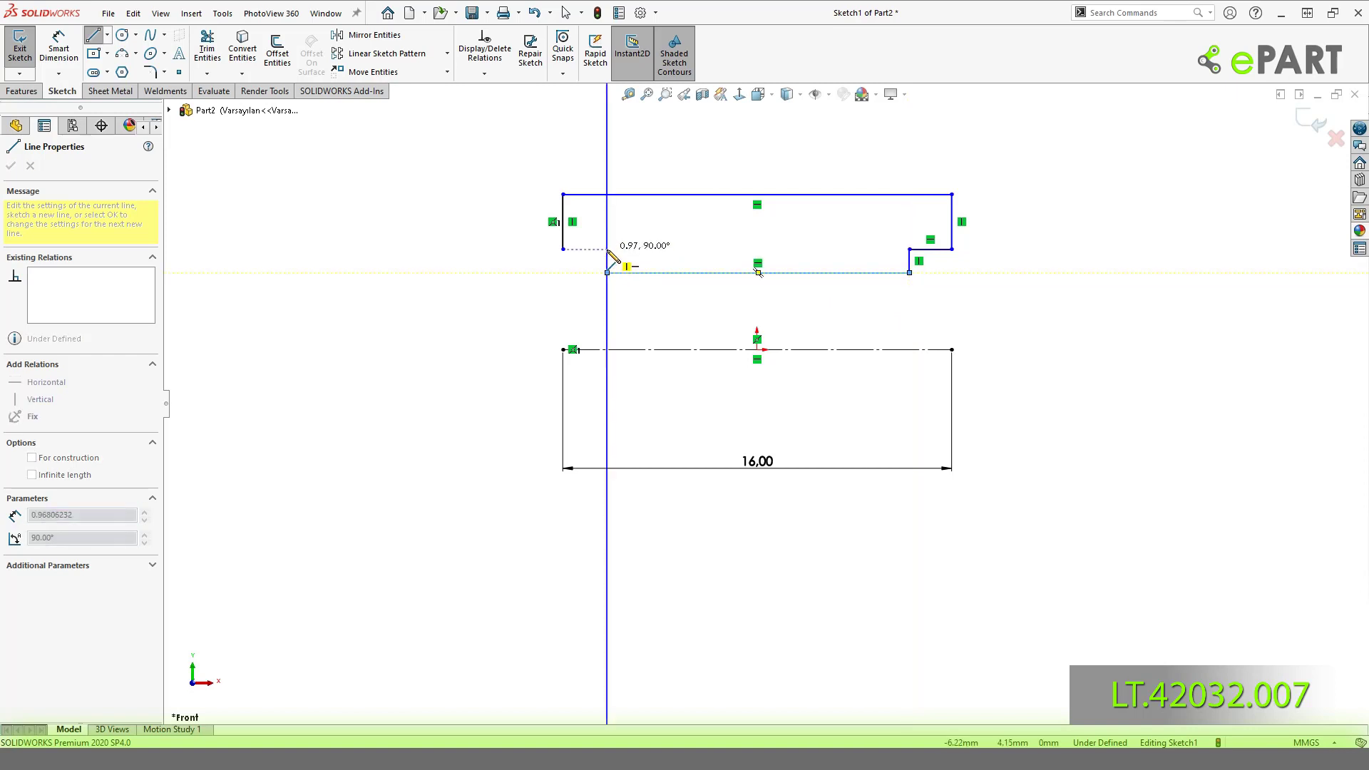
click(607, 249)
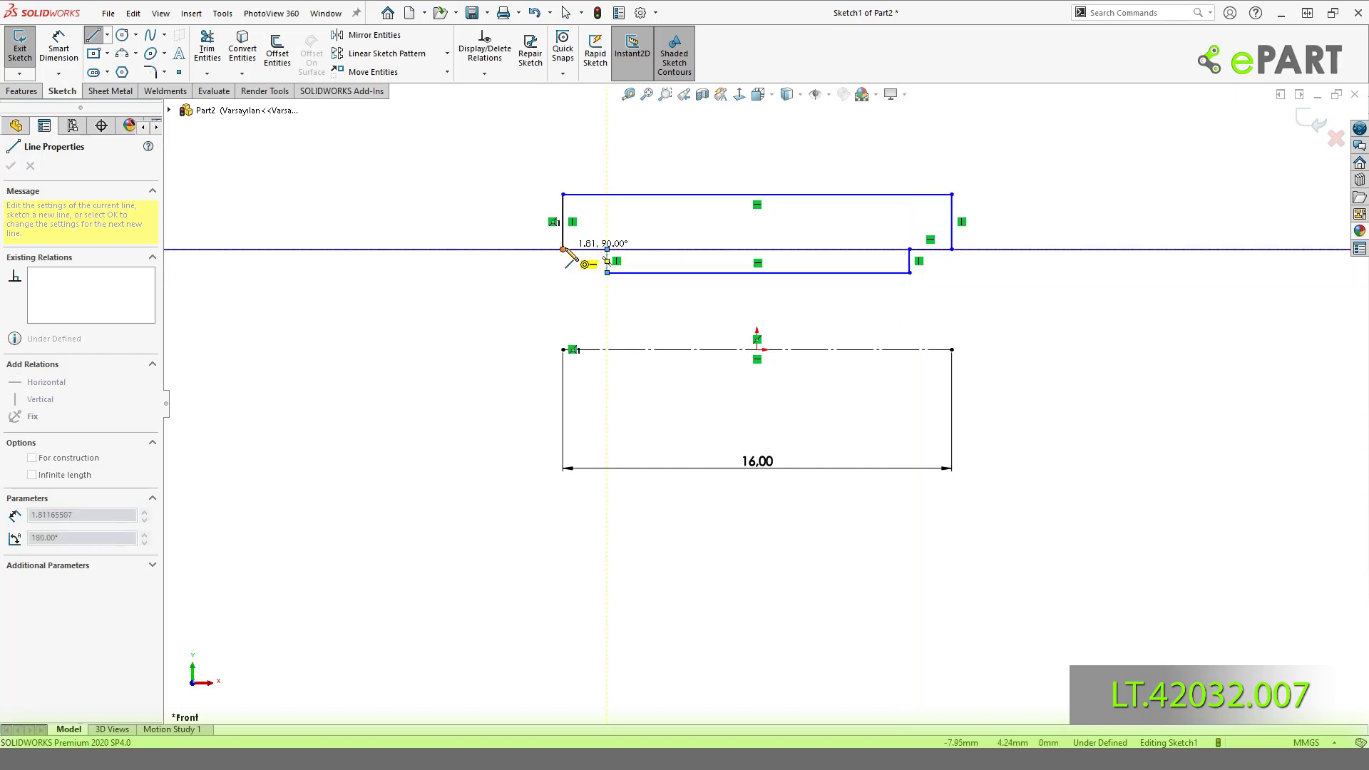
click(563, 249)
key(Escape)
Put the right edge's midpoint on the centerline end and make both ledges equal.
click(953, 239)
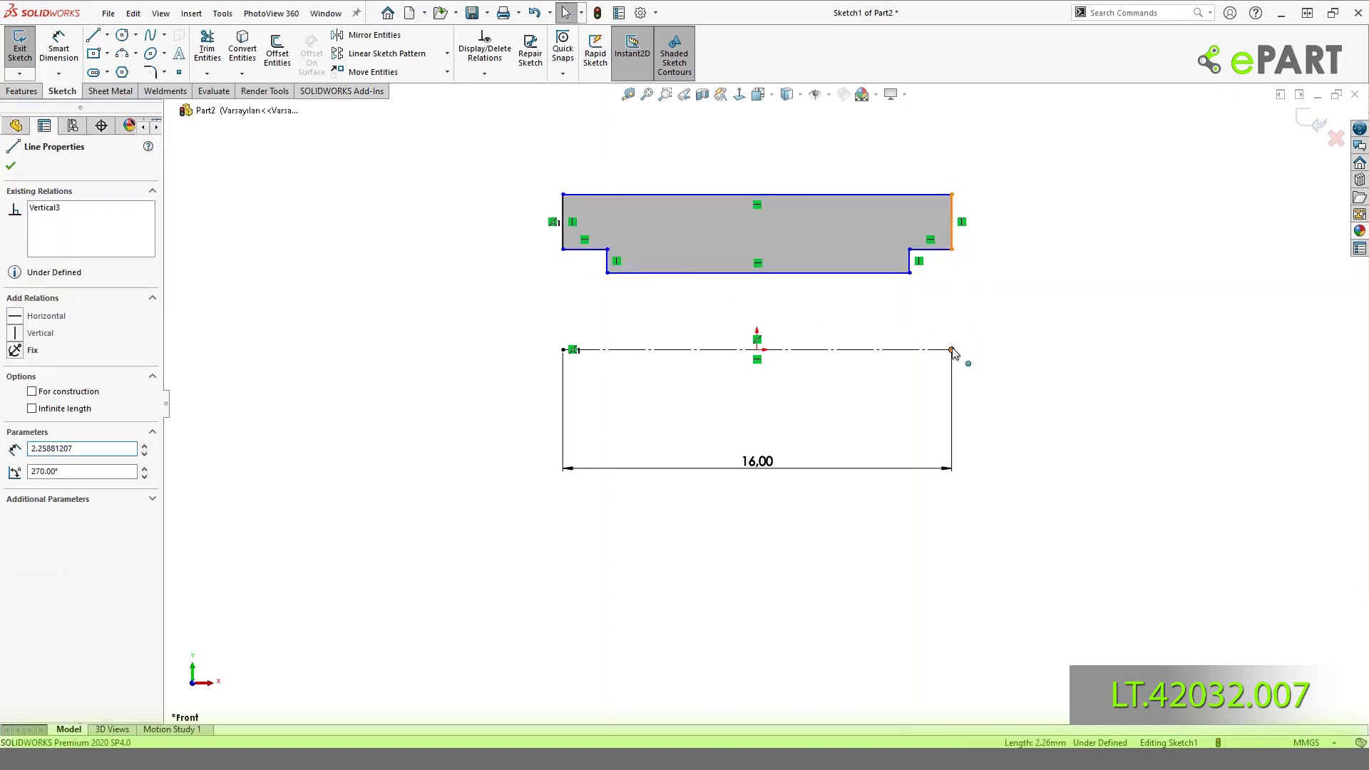
ctrl+click(952, 350)
click(1038, 283)
click(970, 264)
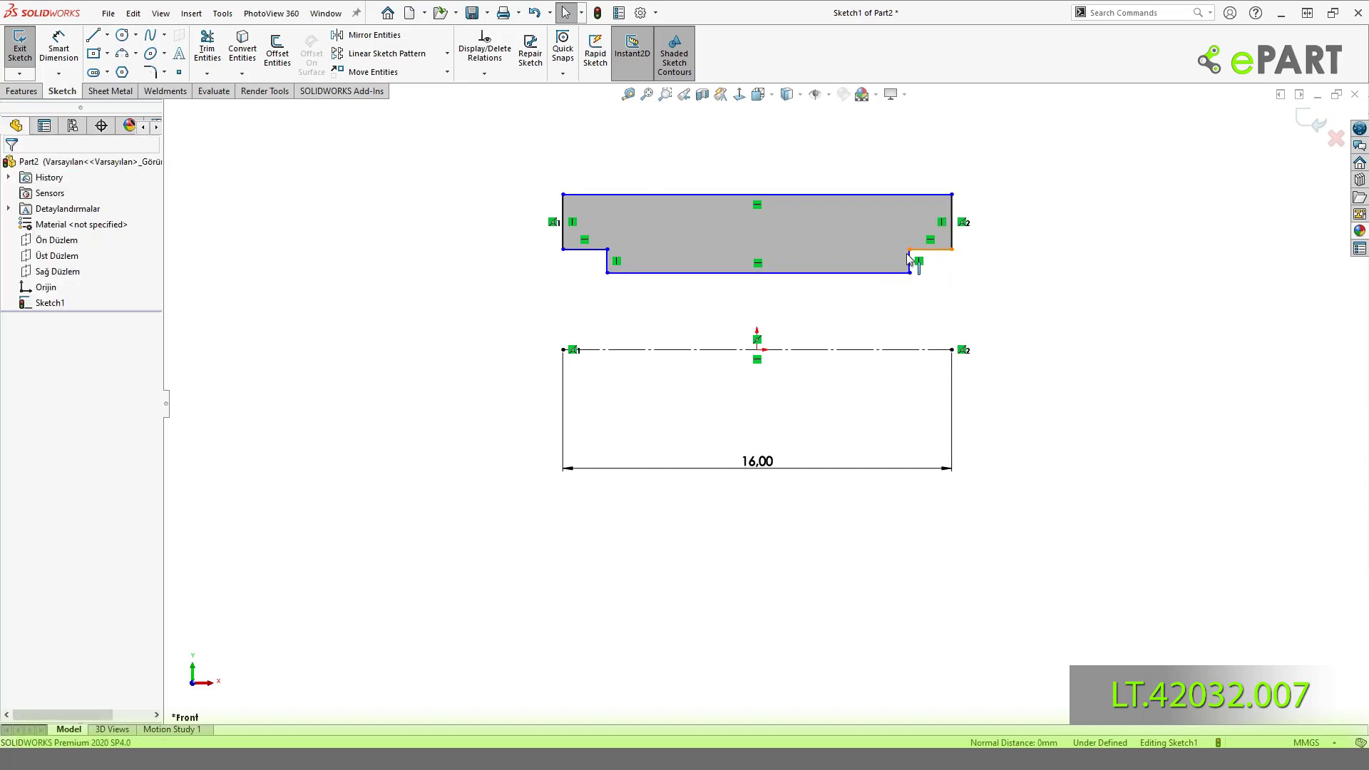
click(913, 250)
ctrl+click(599, 249)
click(779, 202)
click(833, 305)
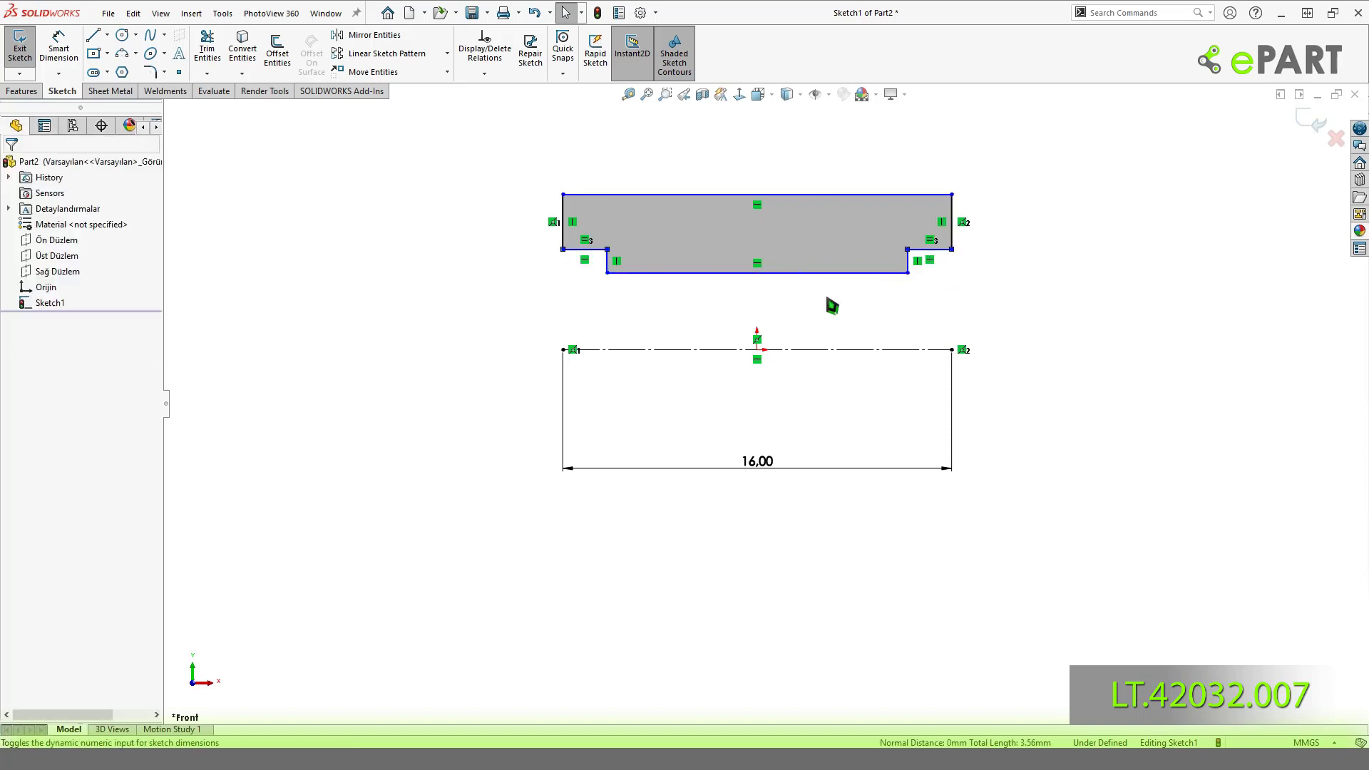
Add a vertical construction line from the centerline midpoint to the bottom edge.
key(l)
drag(757, 349, 757, 273)
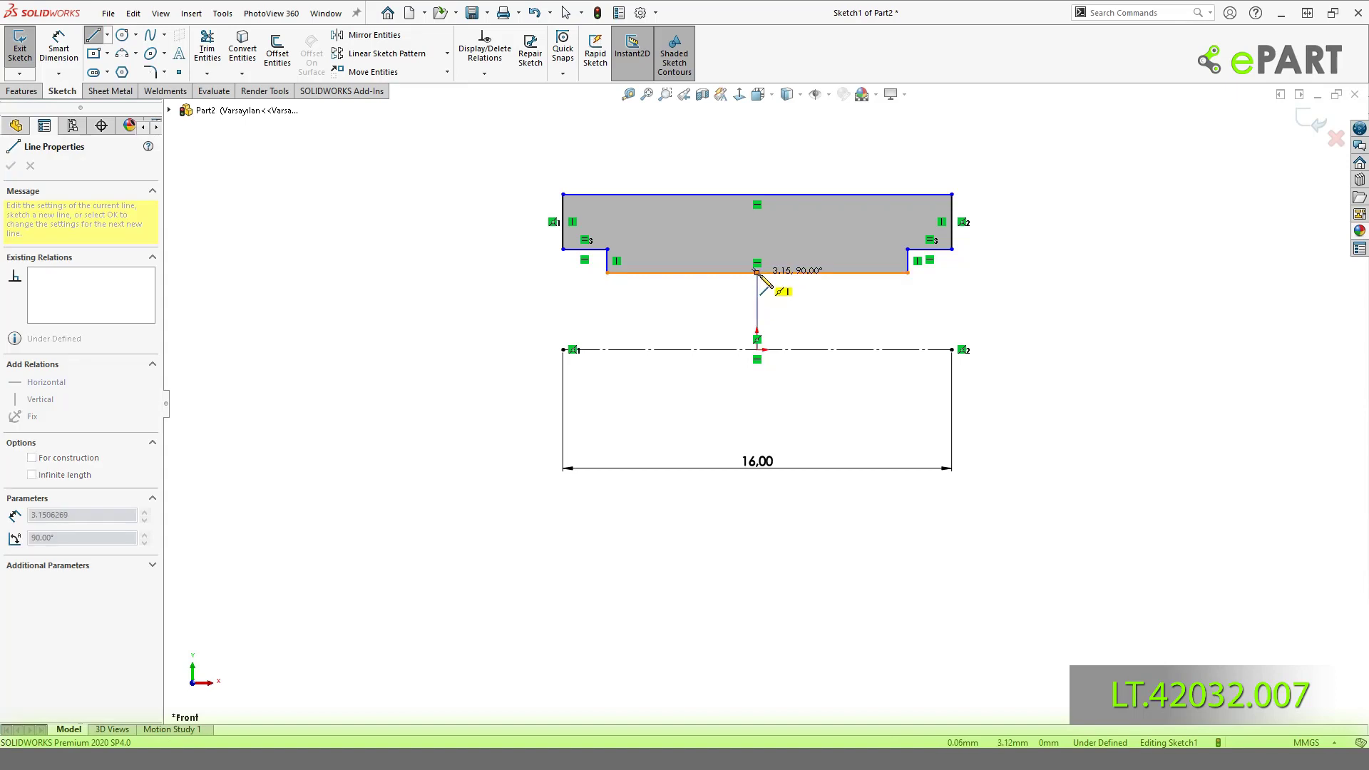
key(Escape)
click(758, 300)
click(820, 251)
Dimension the bottom edge as a 5 mm diameter about the centerline and the ledge width 1 mm.
click(828, 312)
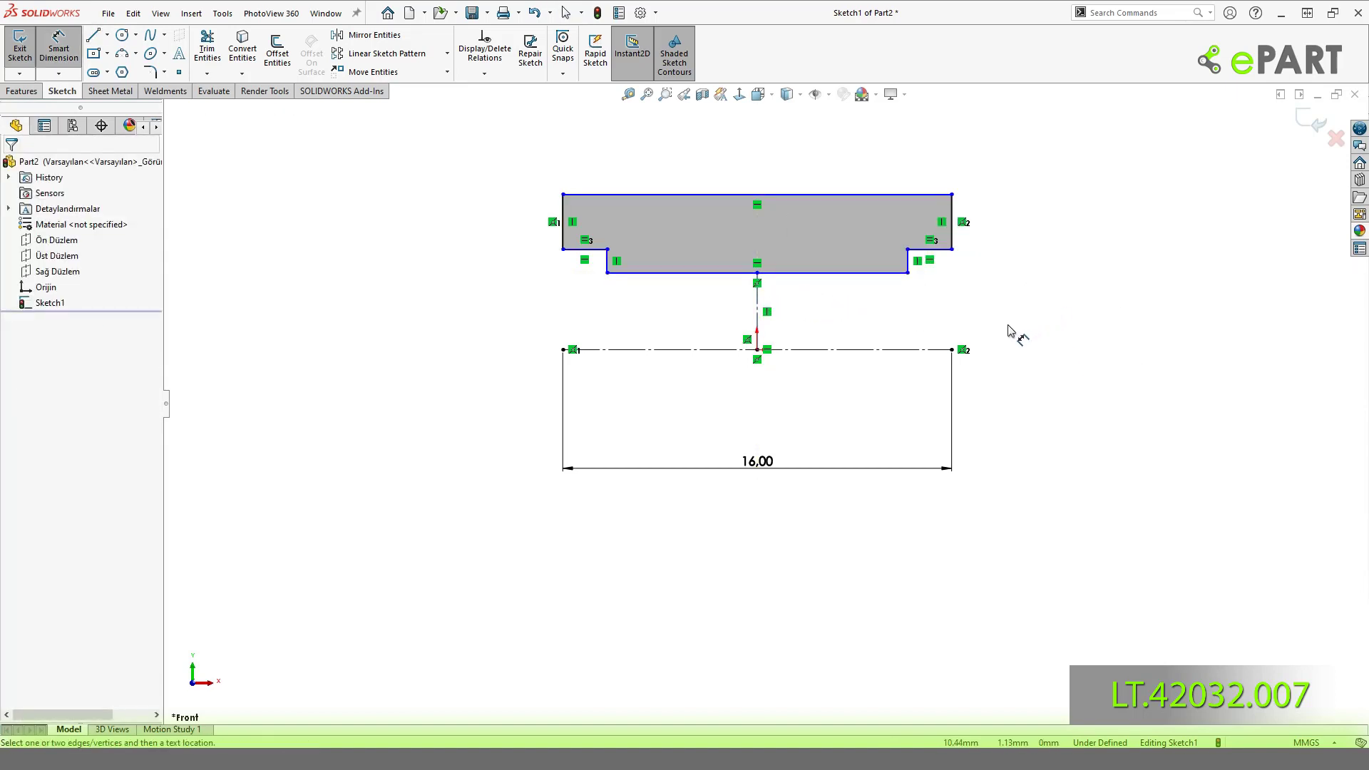
click(647, 275)
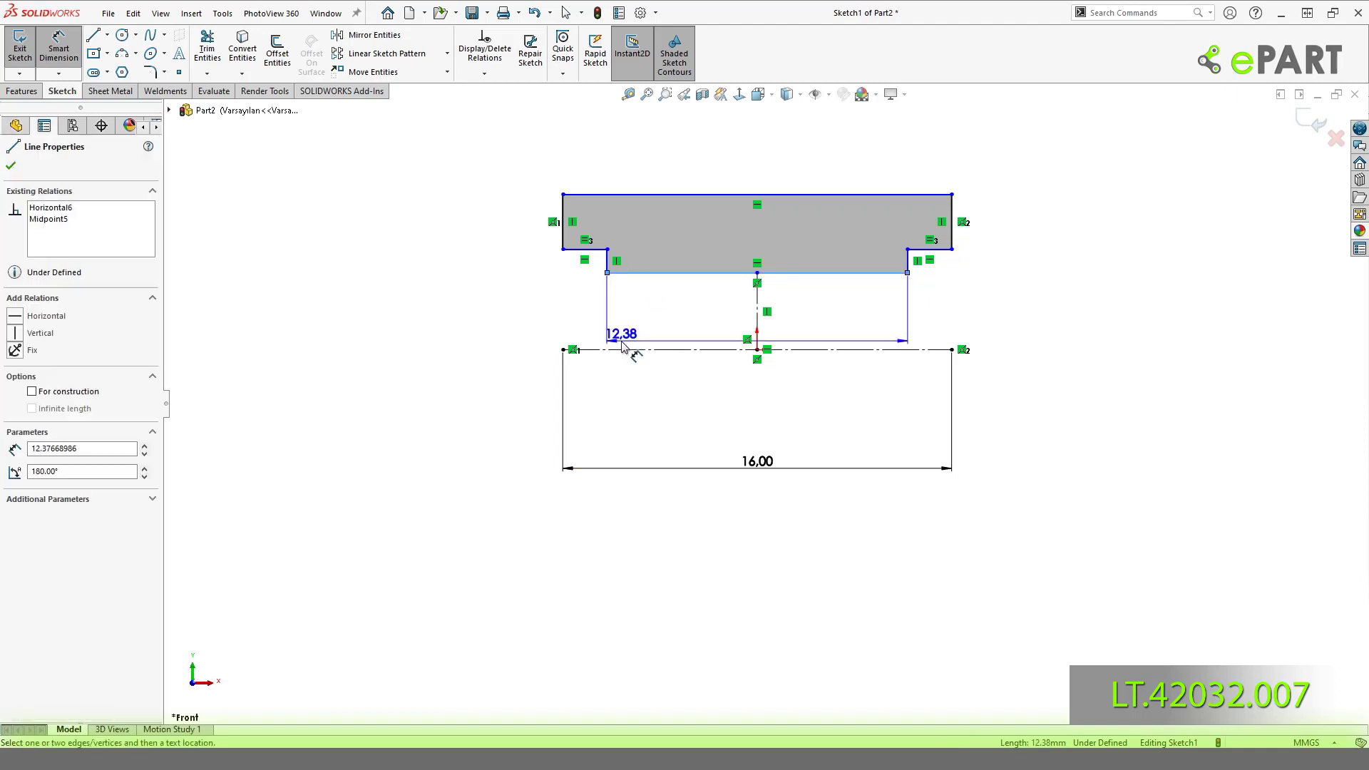
click(599, 349)
click(497, 367)
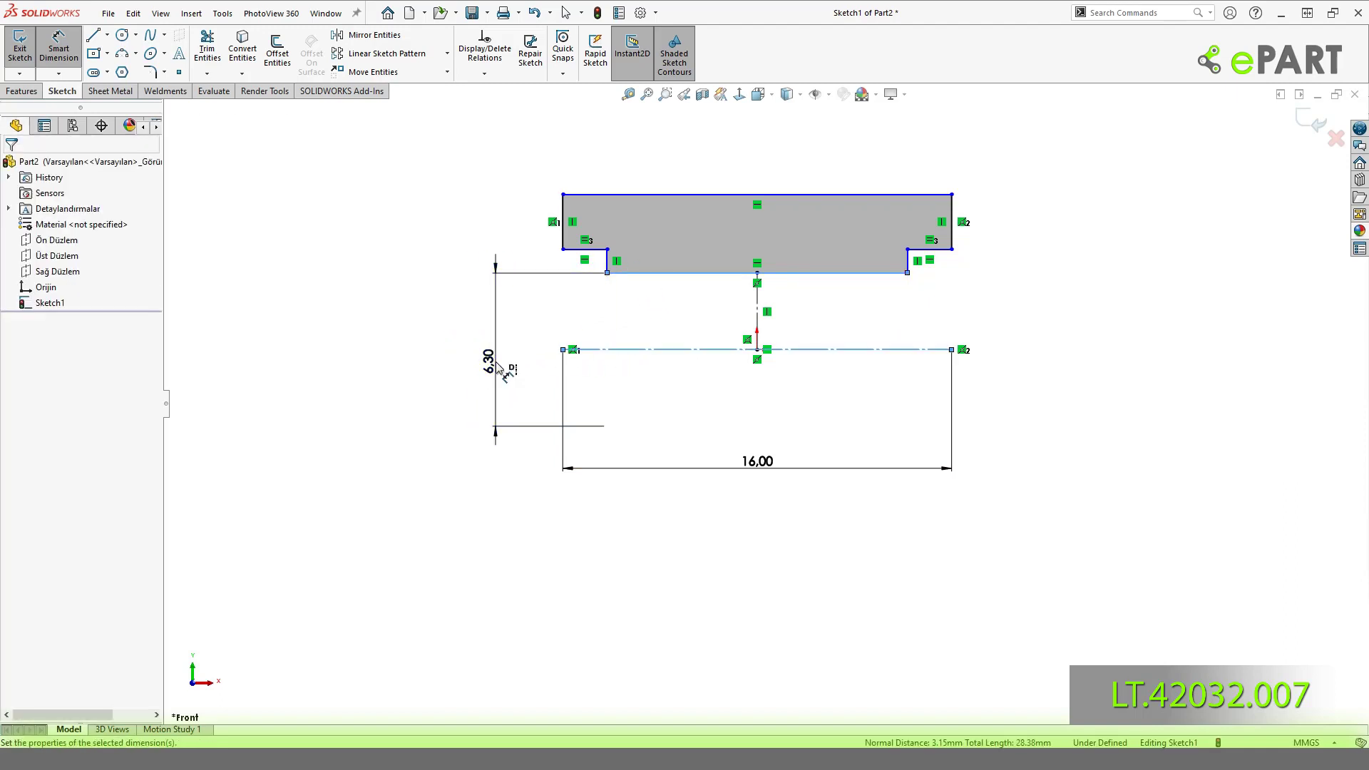
text(5)
key(Return)
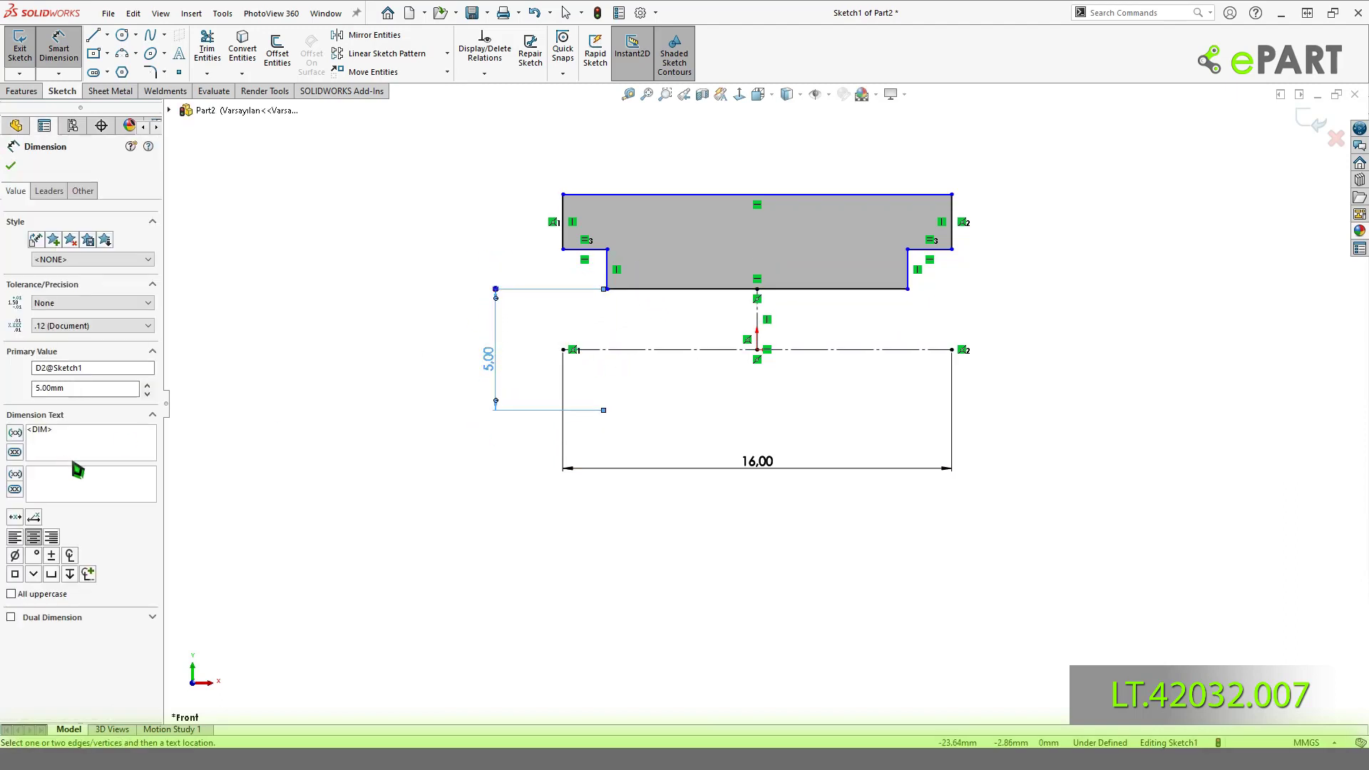
click(253, 448)
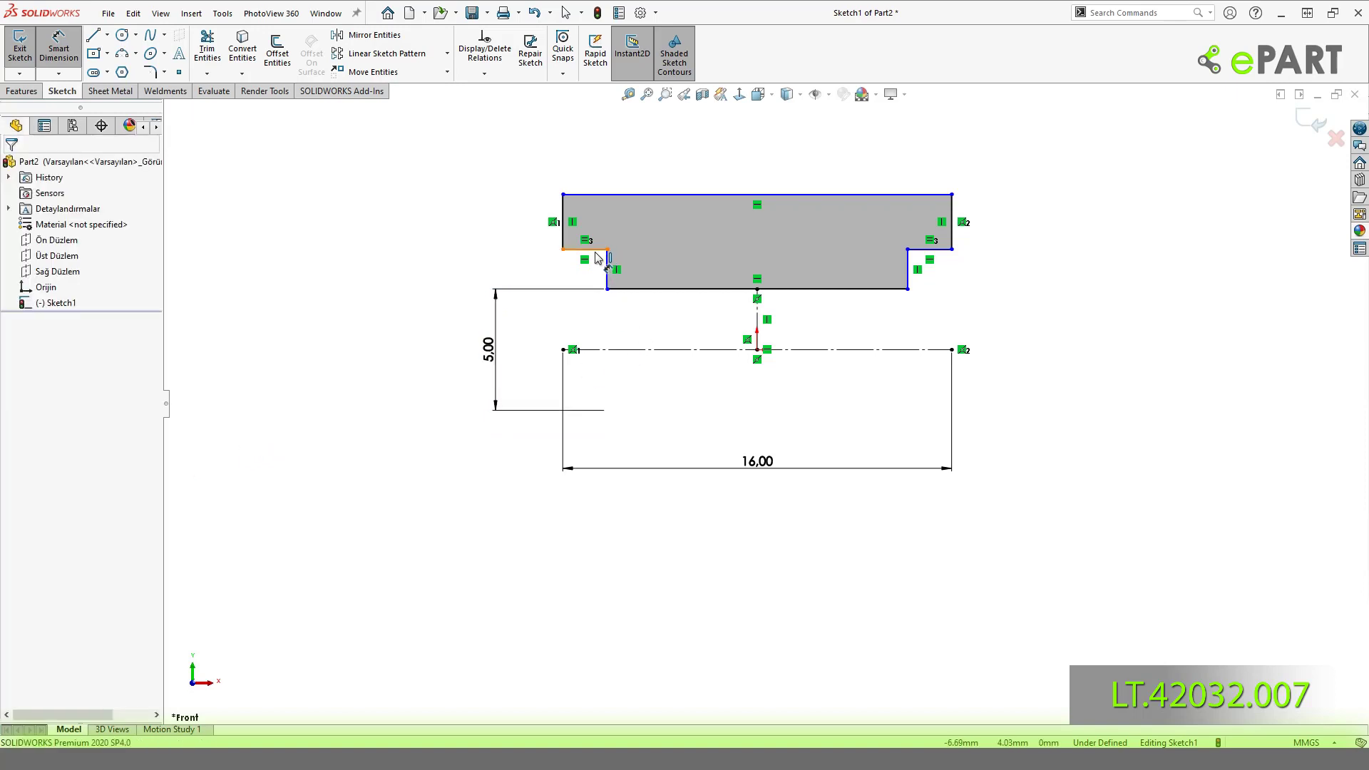
click(596, 253)
click(590, 146)
text(1)
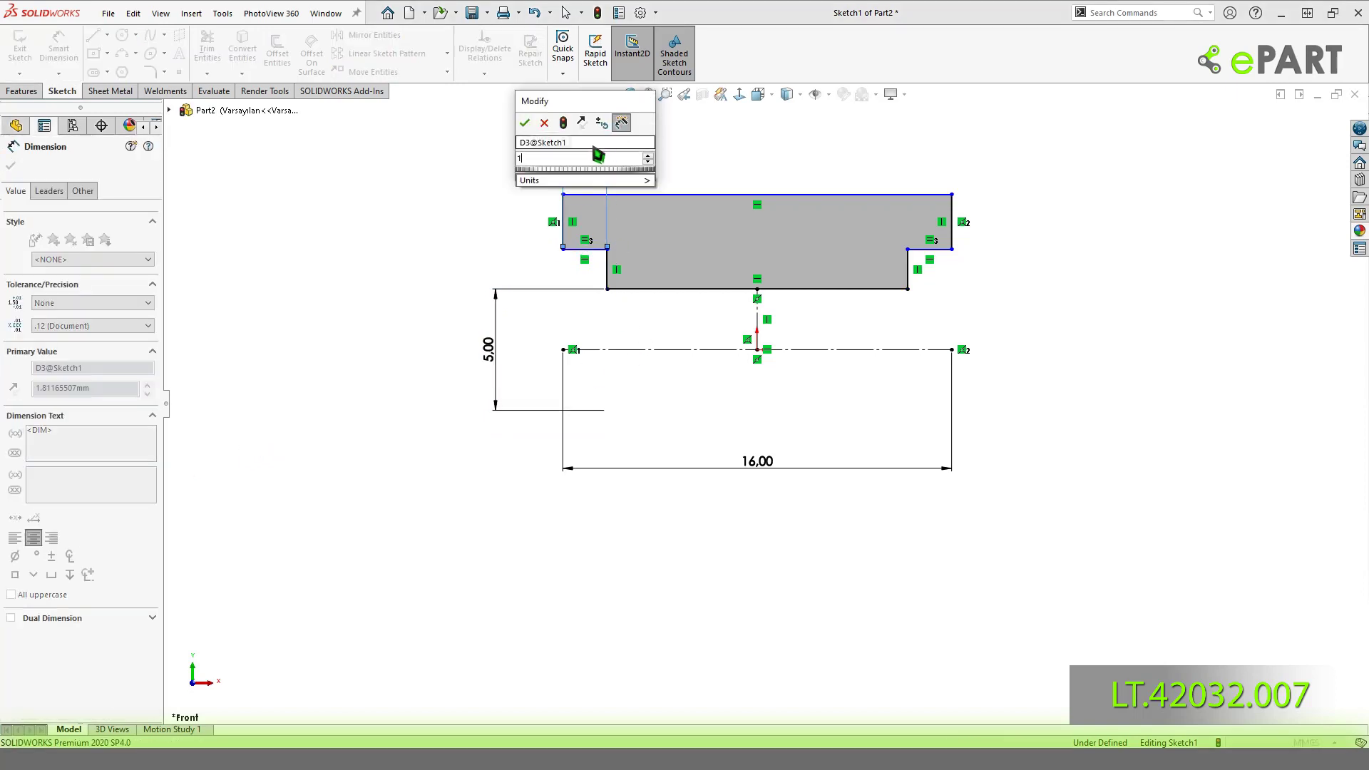
key(Return)
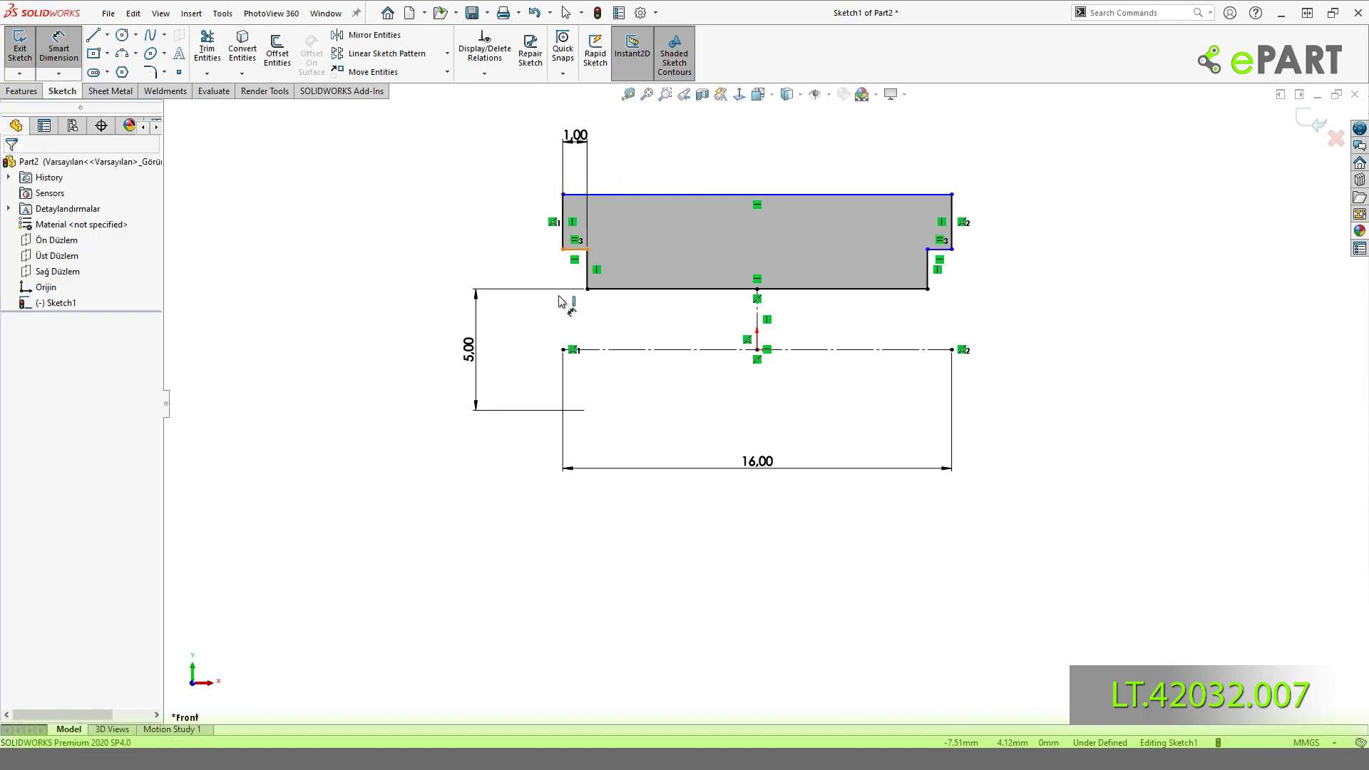
Dimension the ledge to 6 mm and the top edge to 7.5 mm as diameters.
click(569, 350)
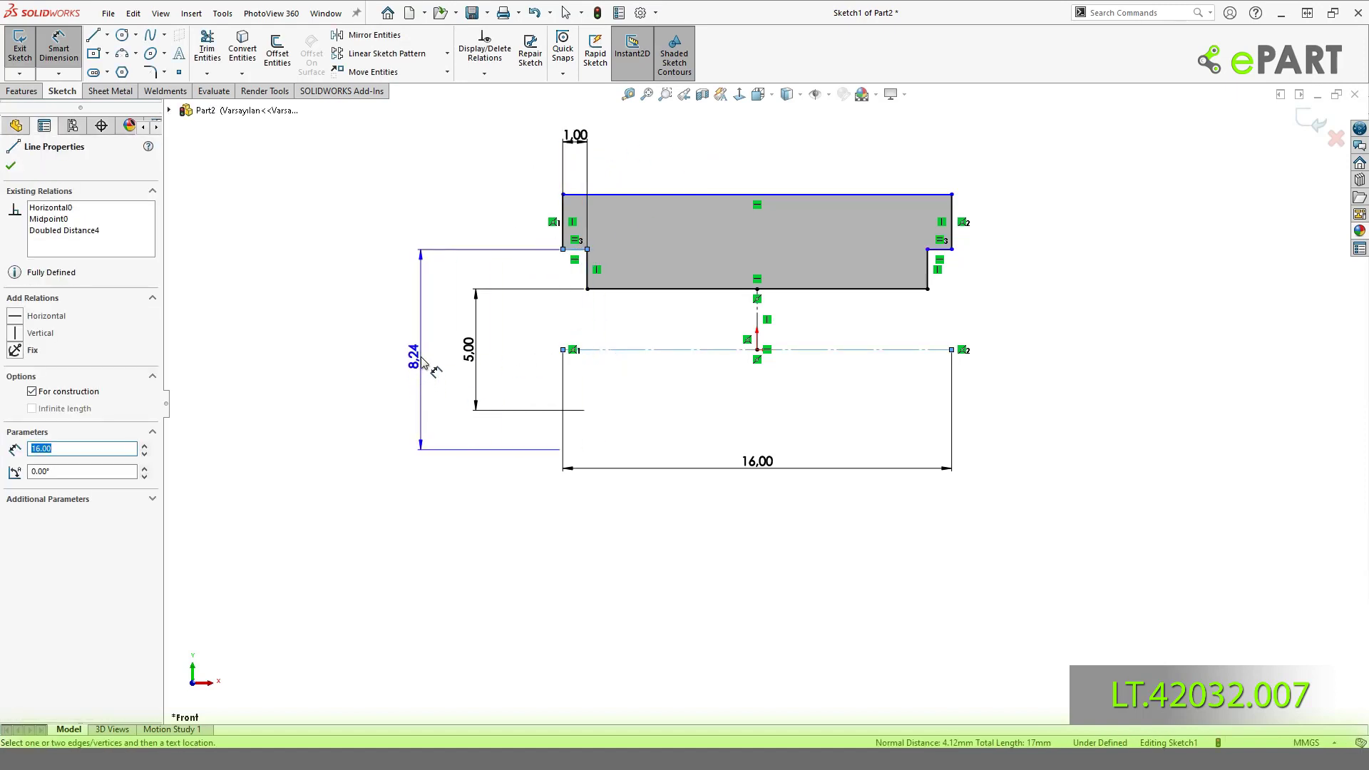
click(421, 364)
text(6)
key(Return)
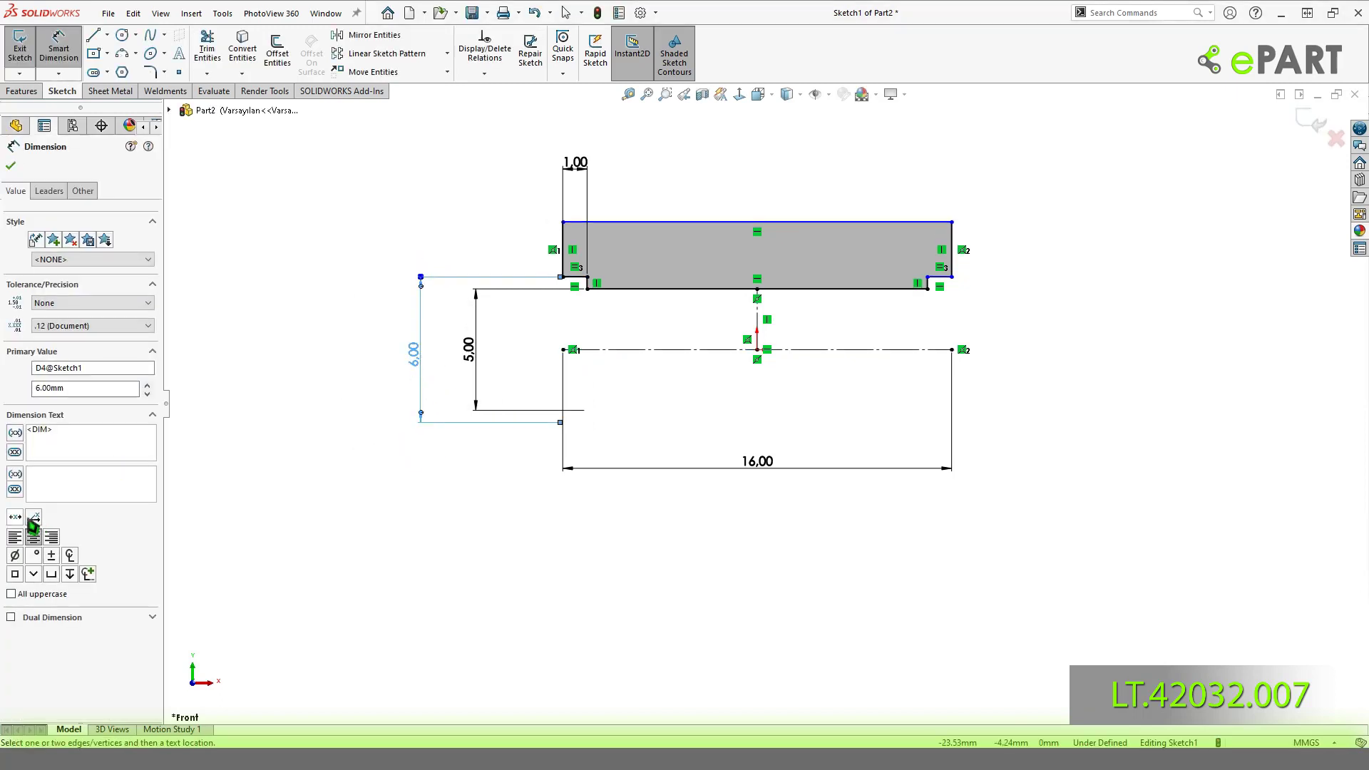
click(320, 520)
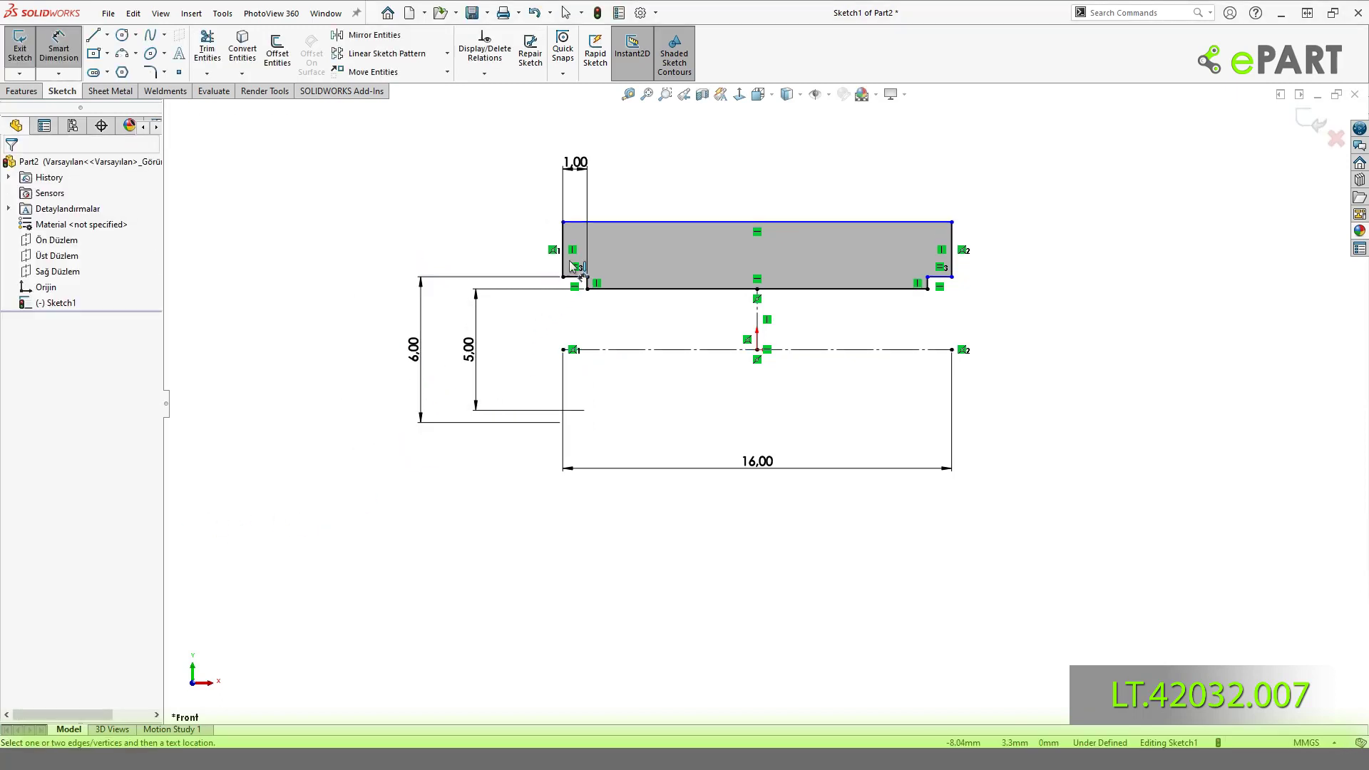
click(598, 229)
click(614, 350)
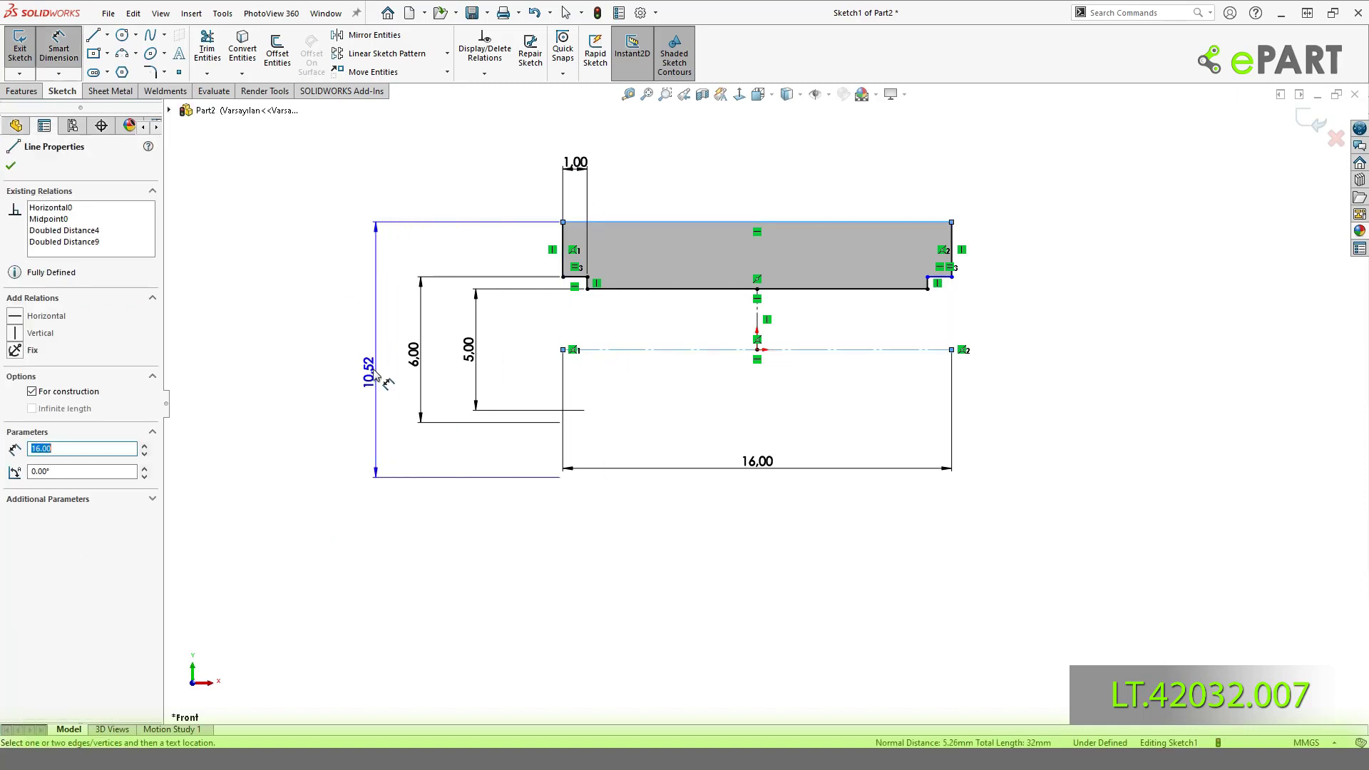
click(372, 364)
text(7.5)
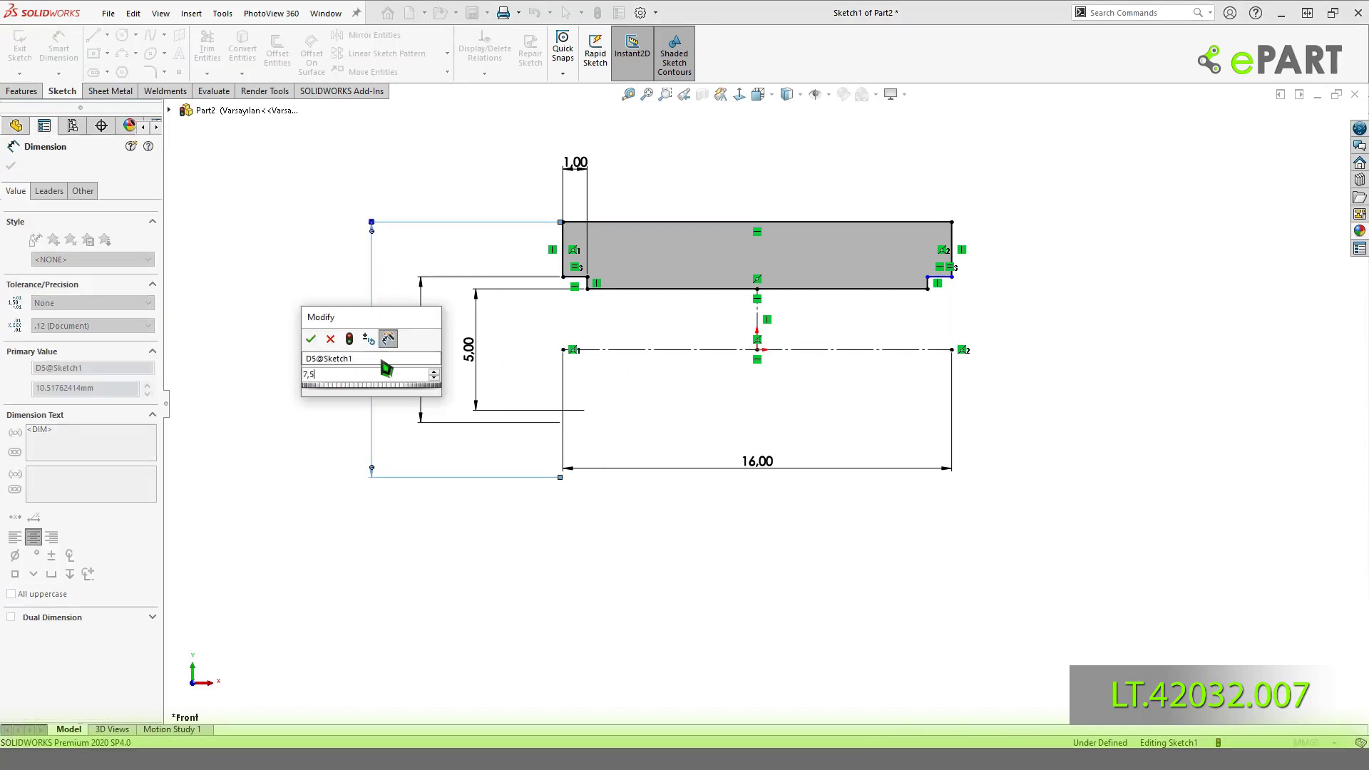
key(Return)
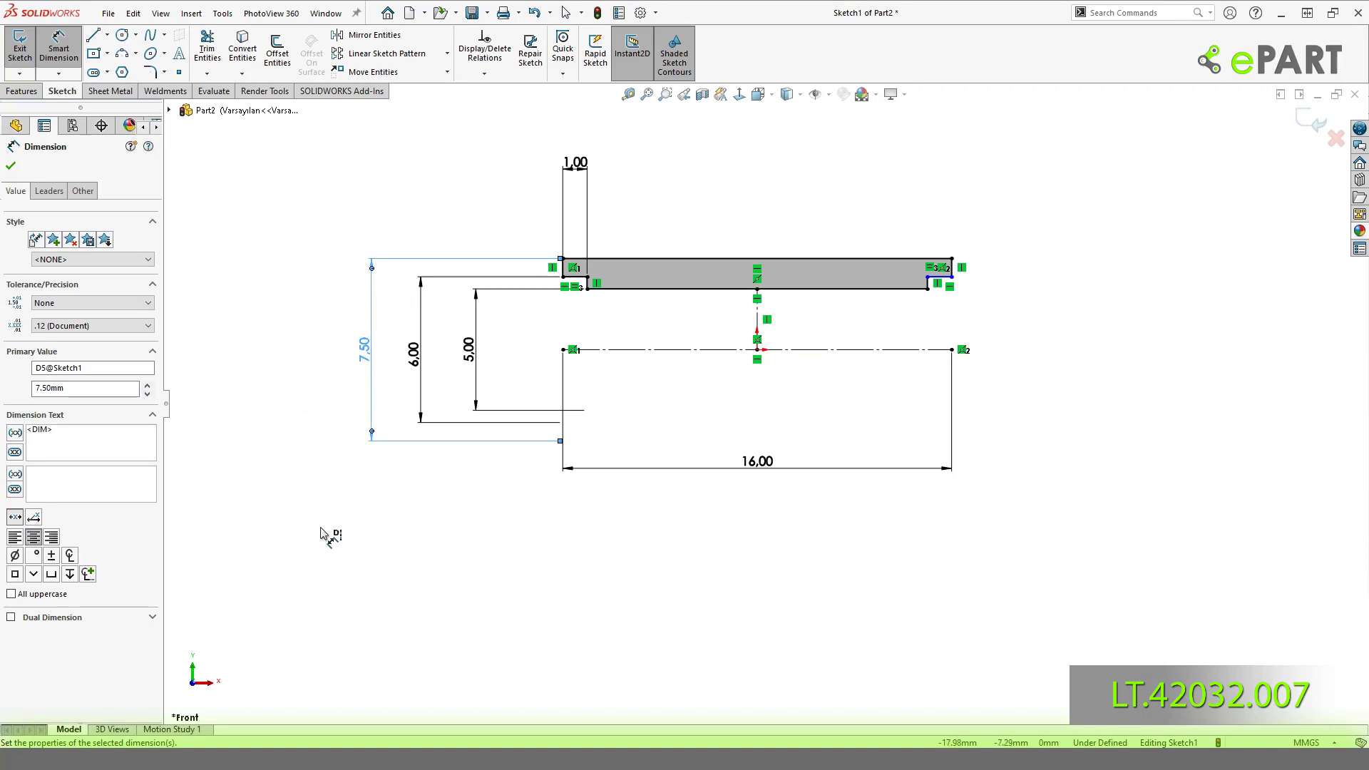
click(321, 530)
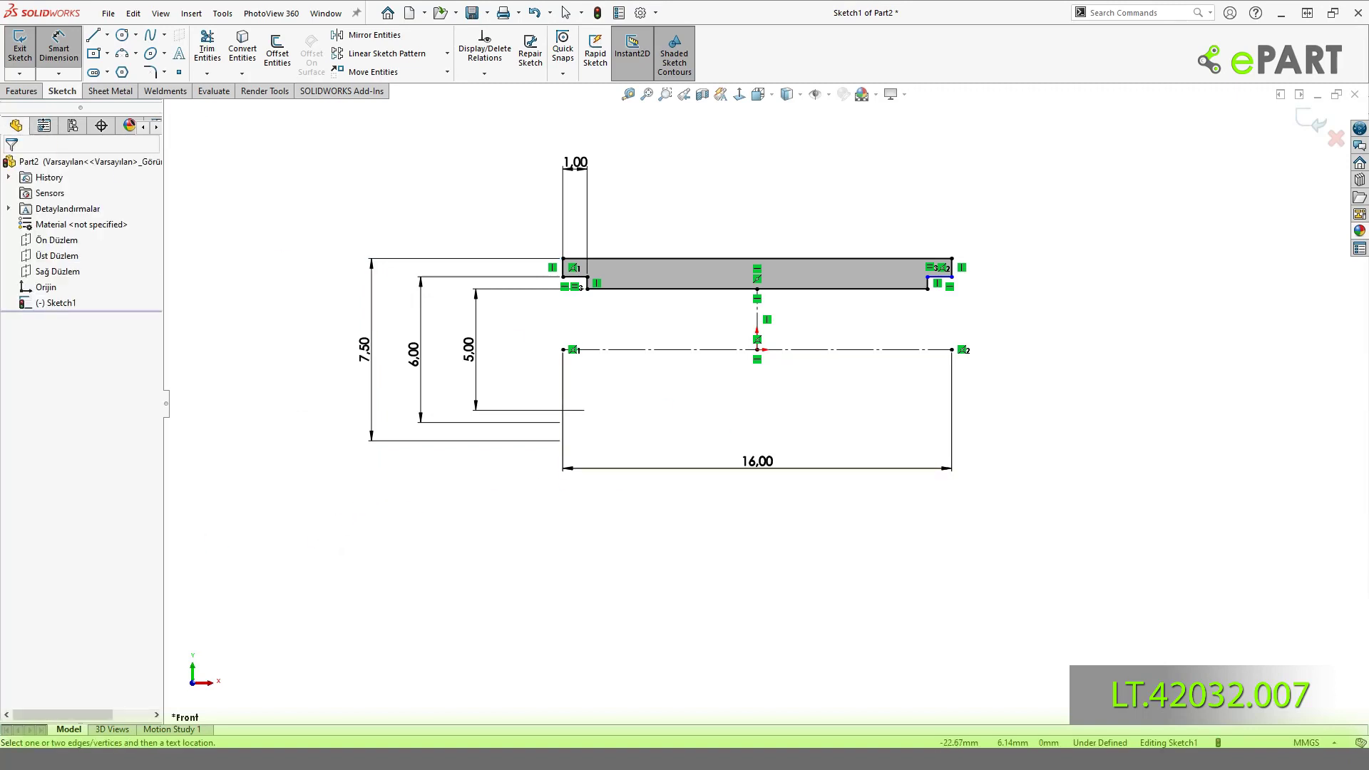
click(21, 91)
click(69, 50)
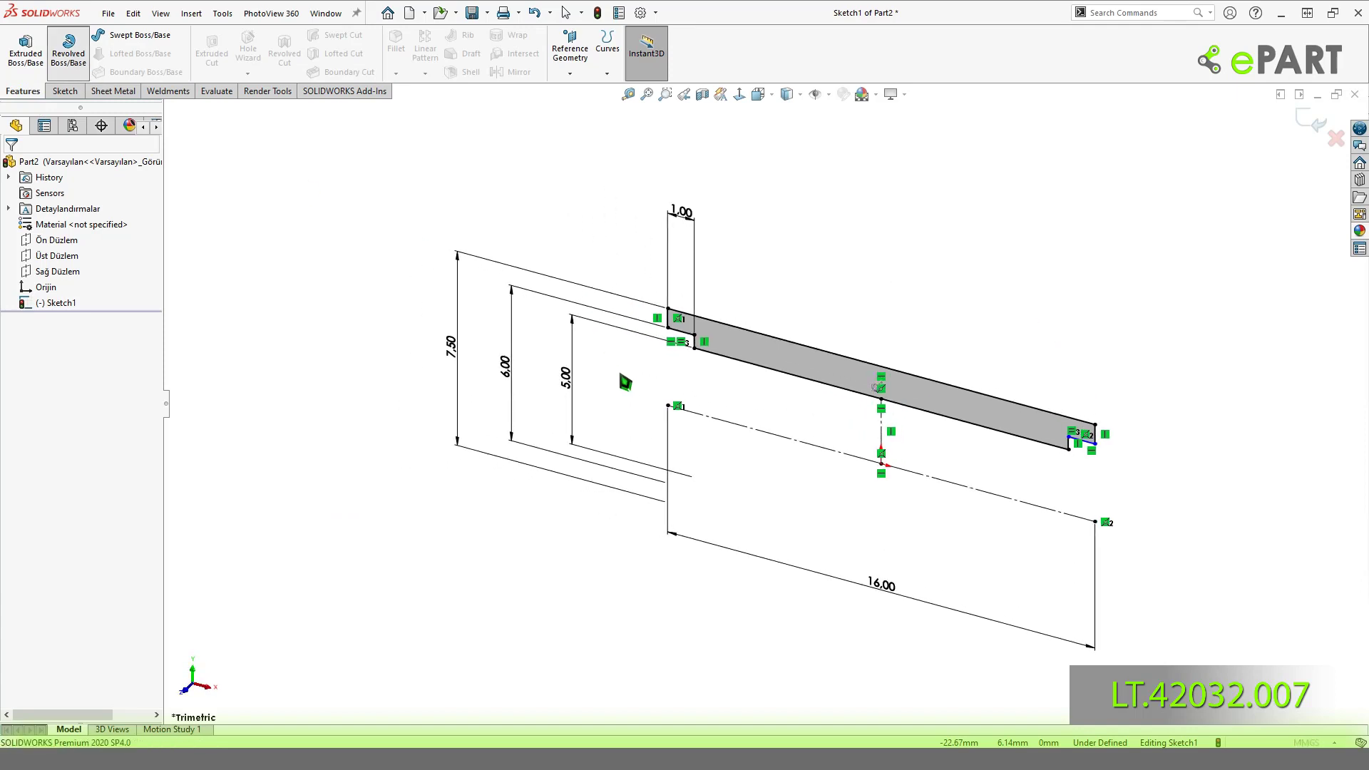
click(11, 166)
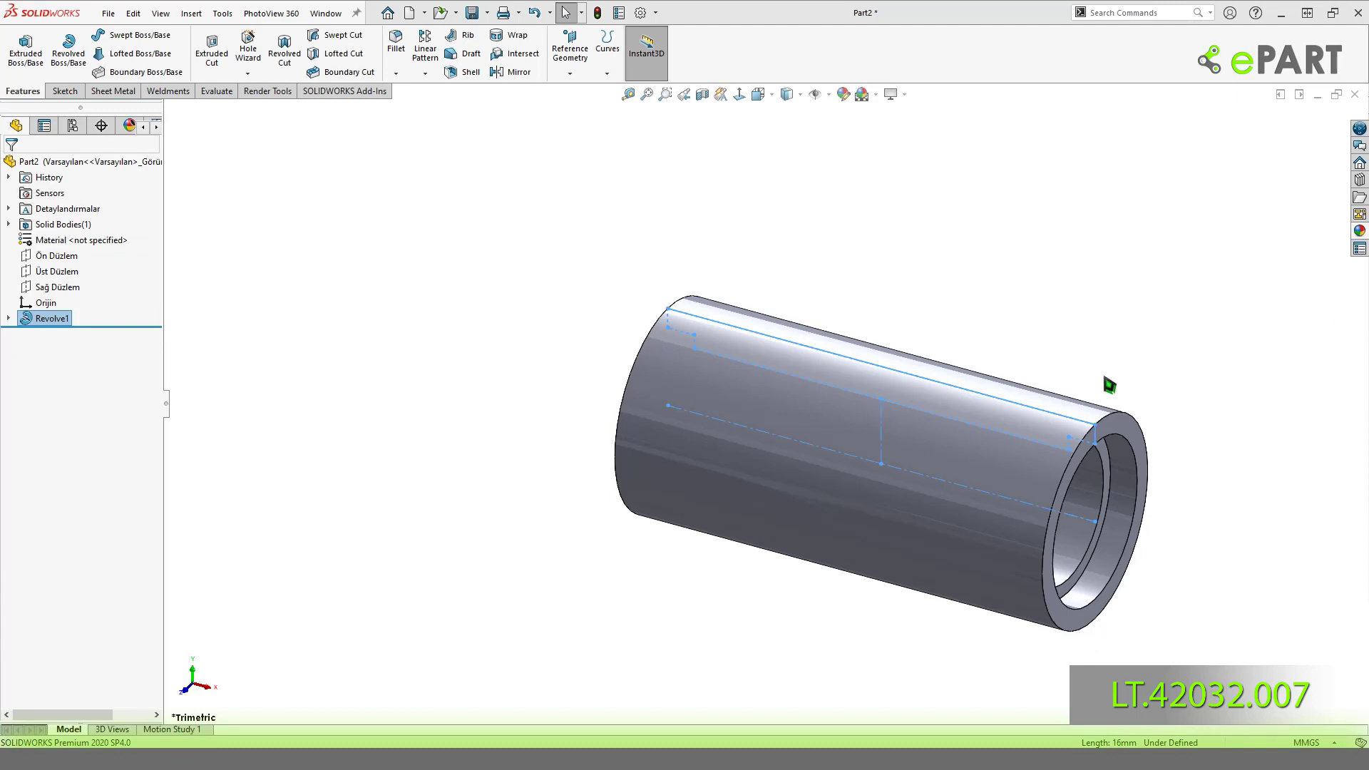
click(873, 102)
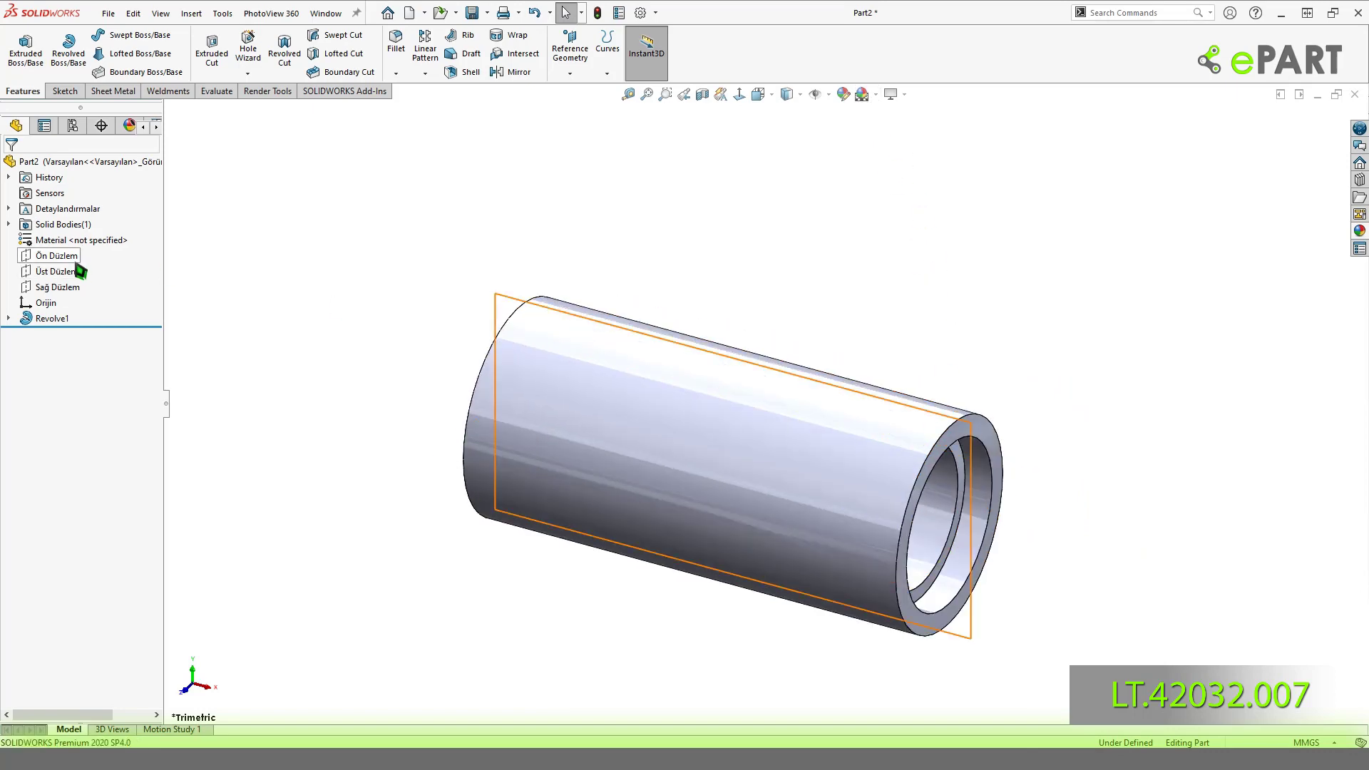
On the top plane, draw a center rectangle around the origin, viewed face-on.
click(57, 271)
click(114, 261)
click(742, 95)
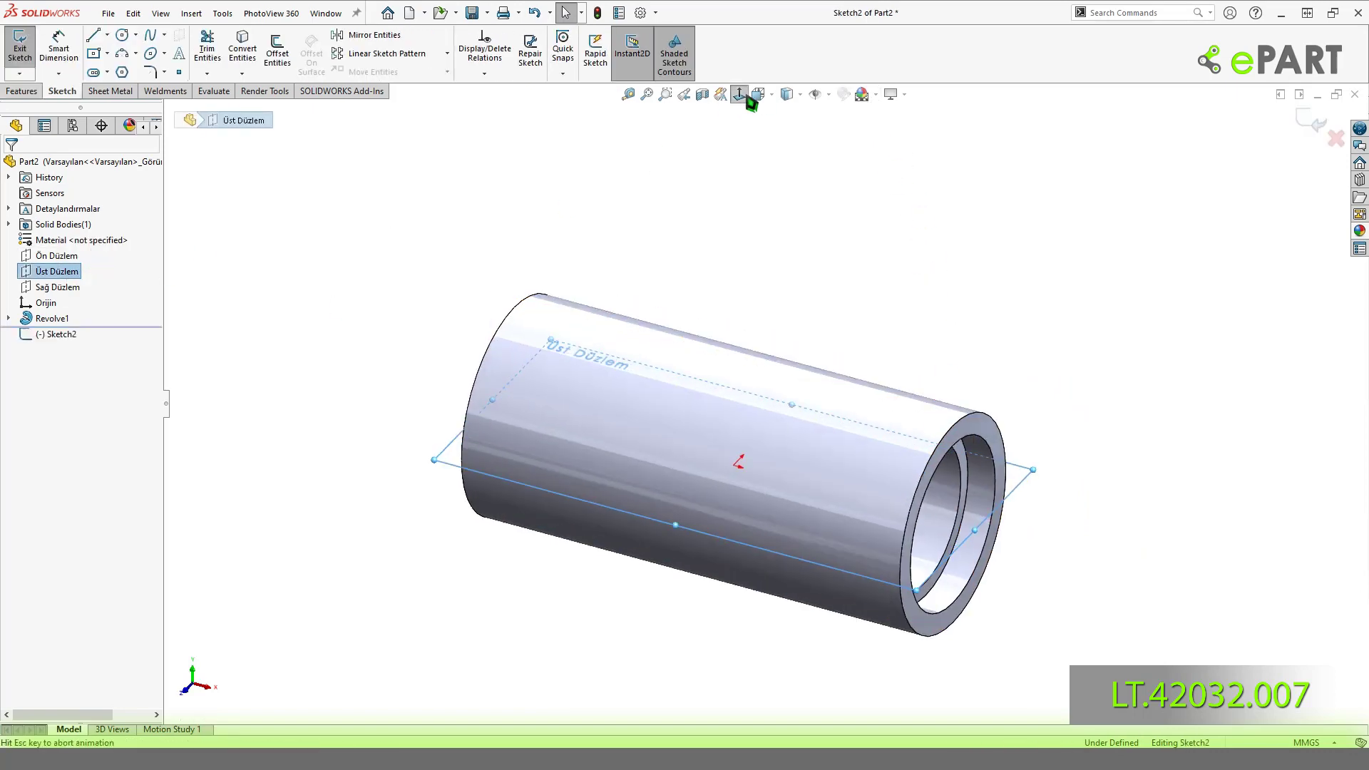
click(750, 188)
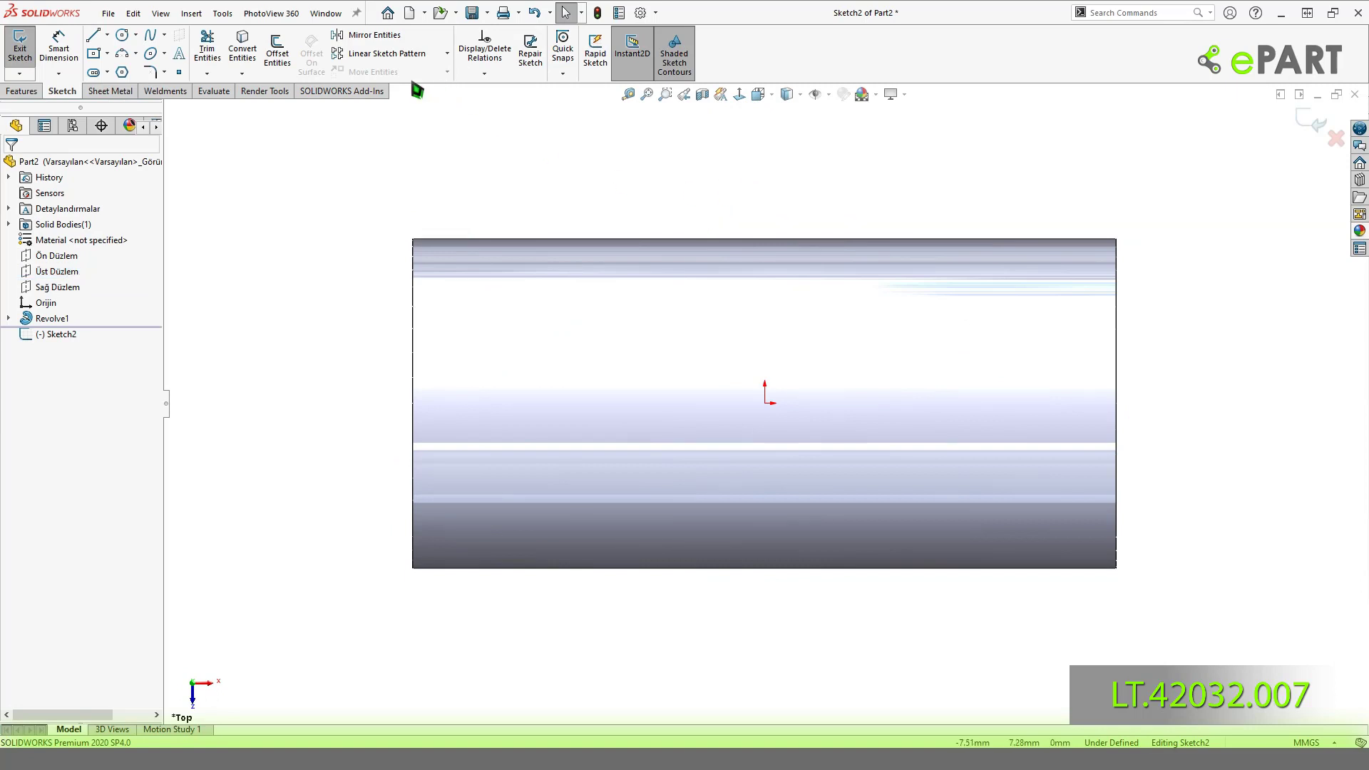
click(107, 54)
click(129, 84)
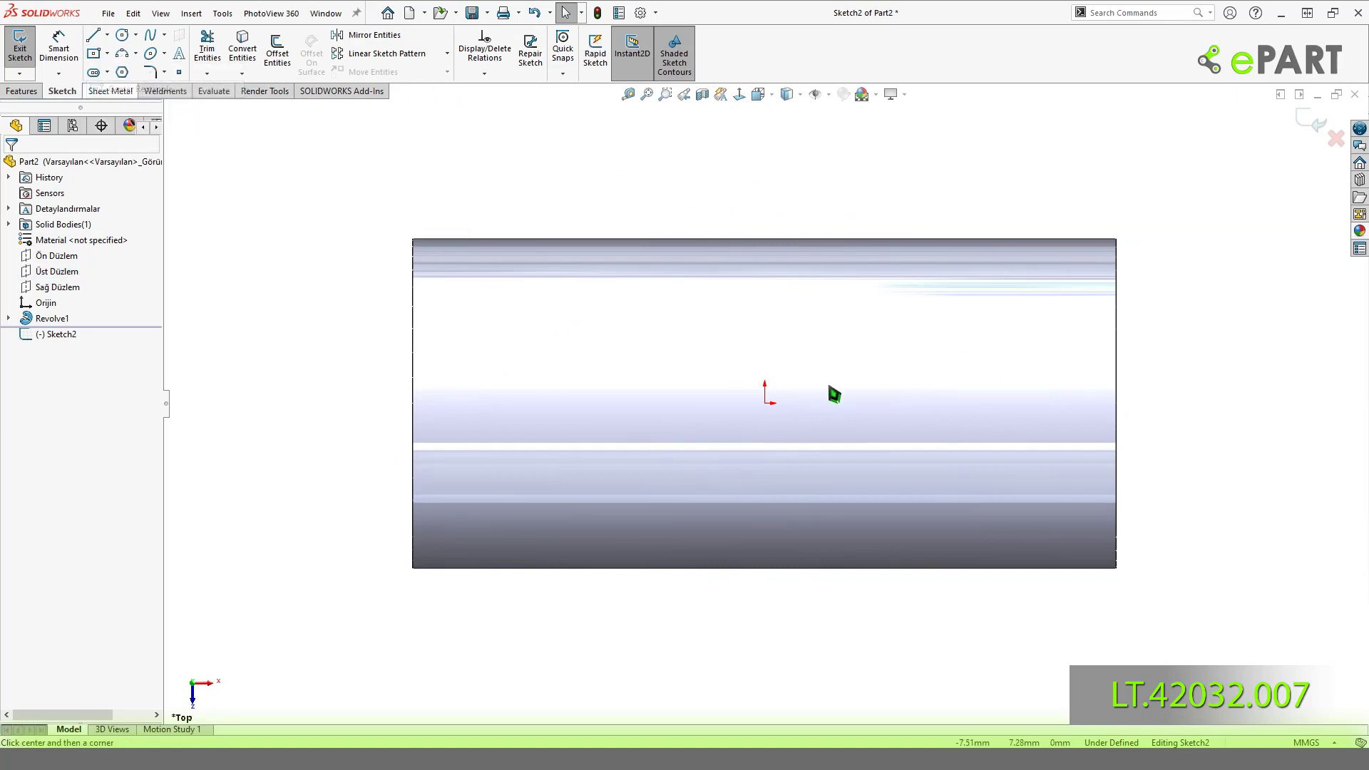
click(766, 404)
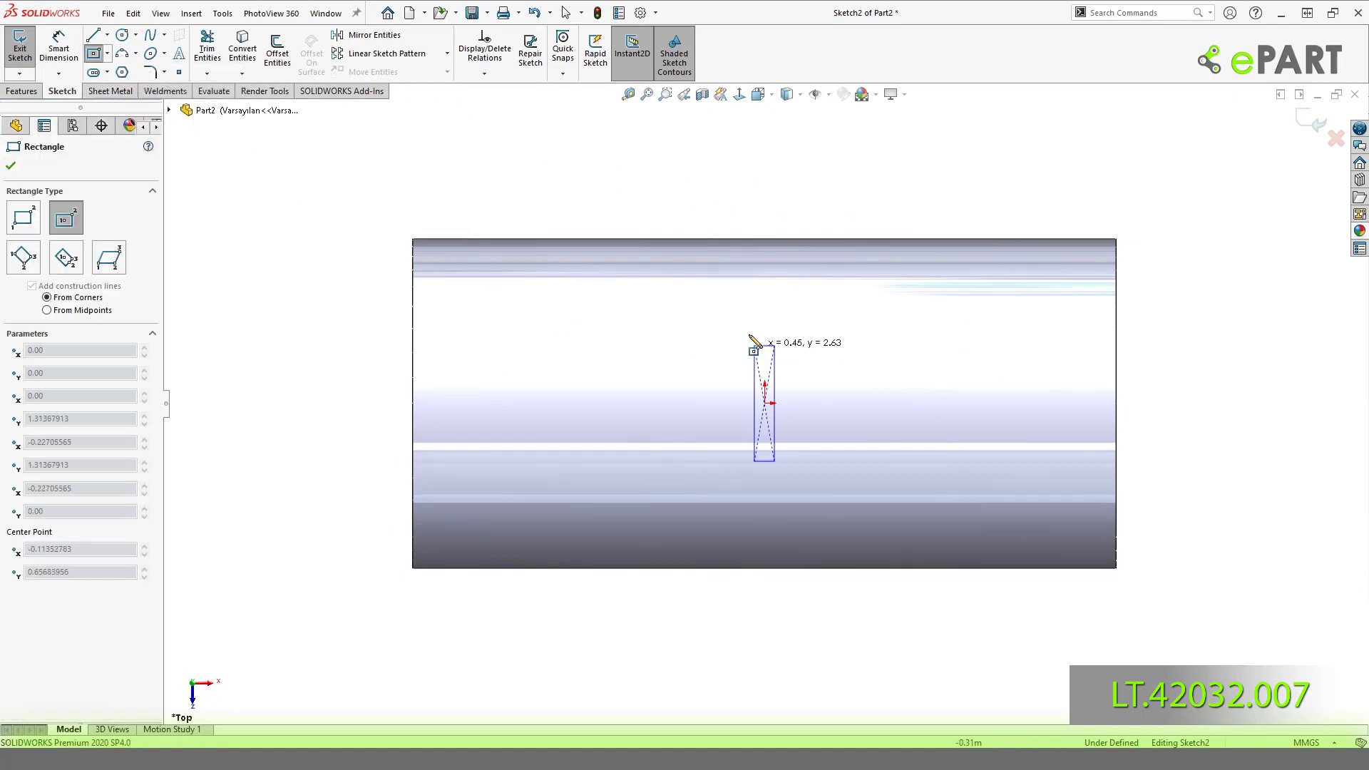
click(711, 291)
key(Escape)
Dimension the rectangle 2.00 wide by 6.00 long and return to isometric view.
key(d)
click(770, 291)
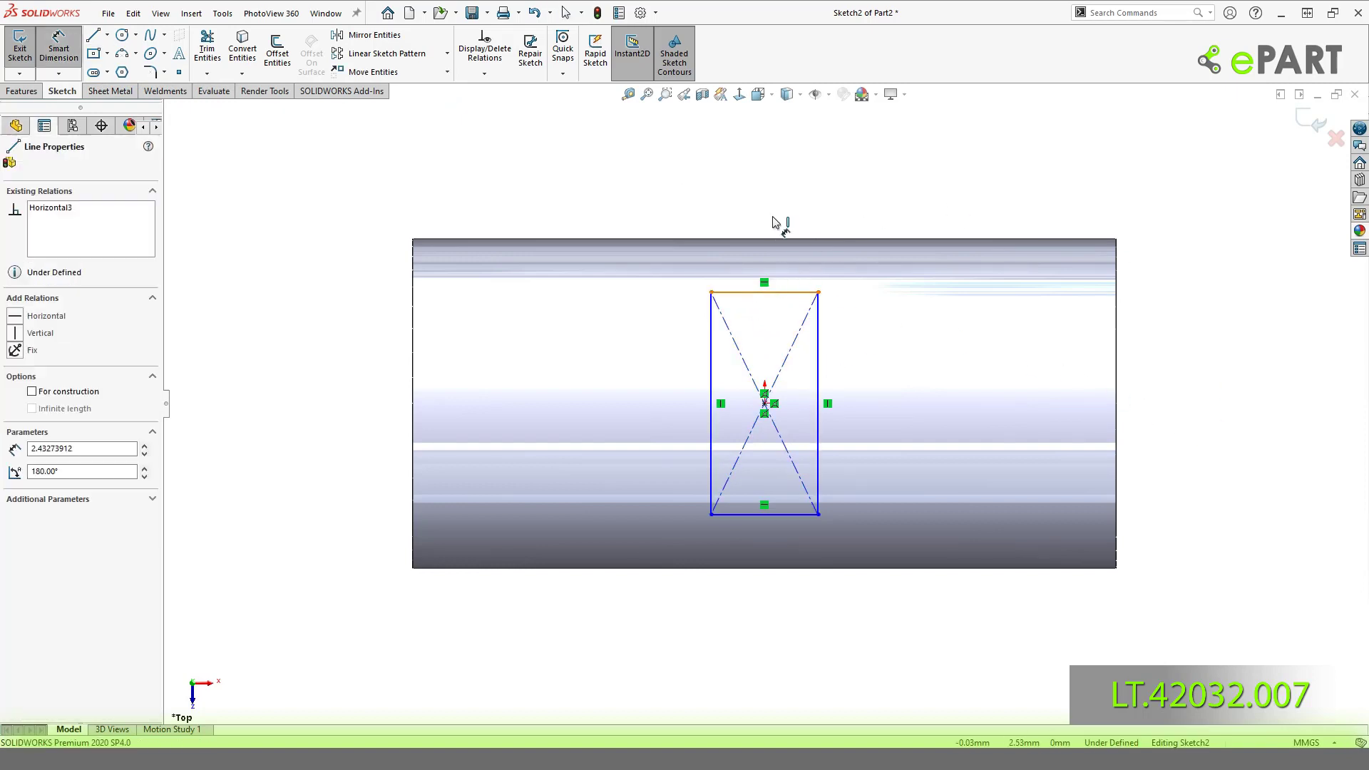
click(784, 210)
key(Return)
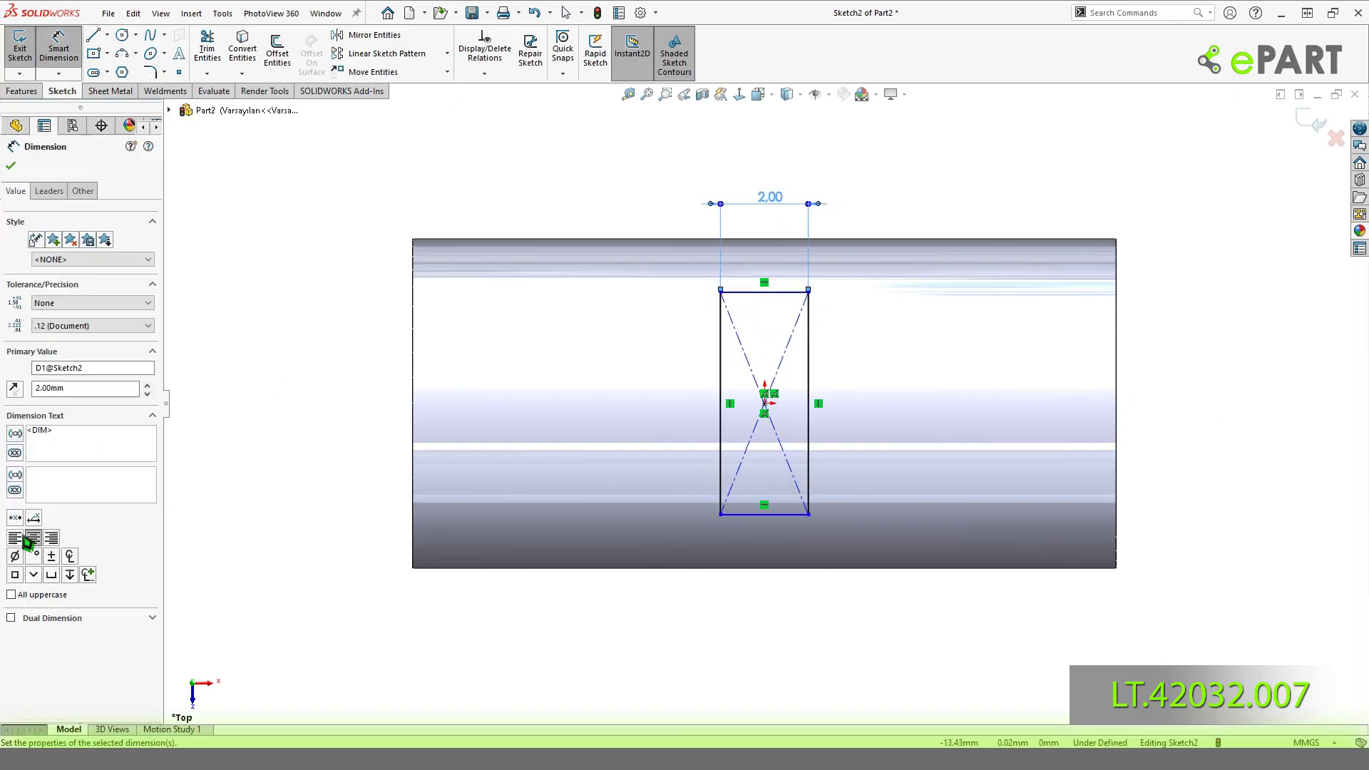
click(241, 497)
click(720, 396)
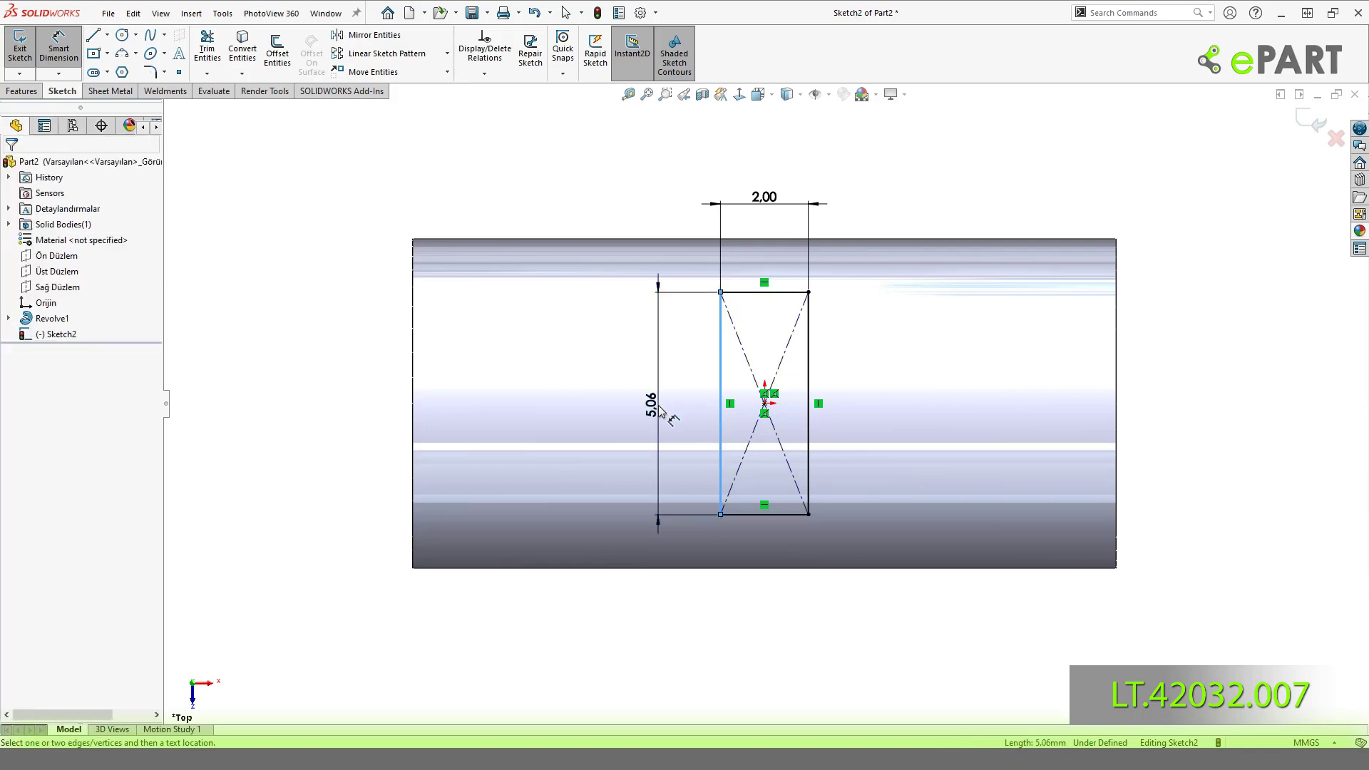
click(654, 403)
key(Return)
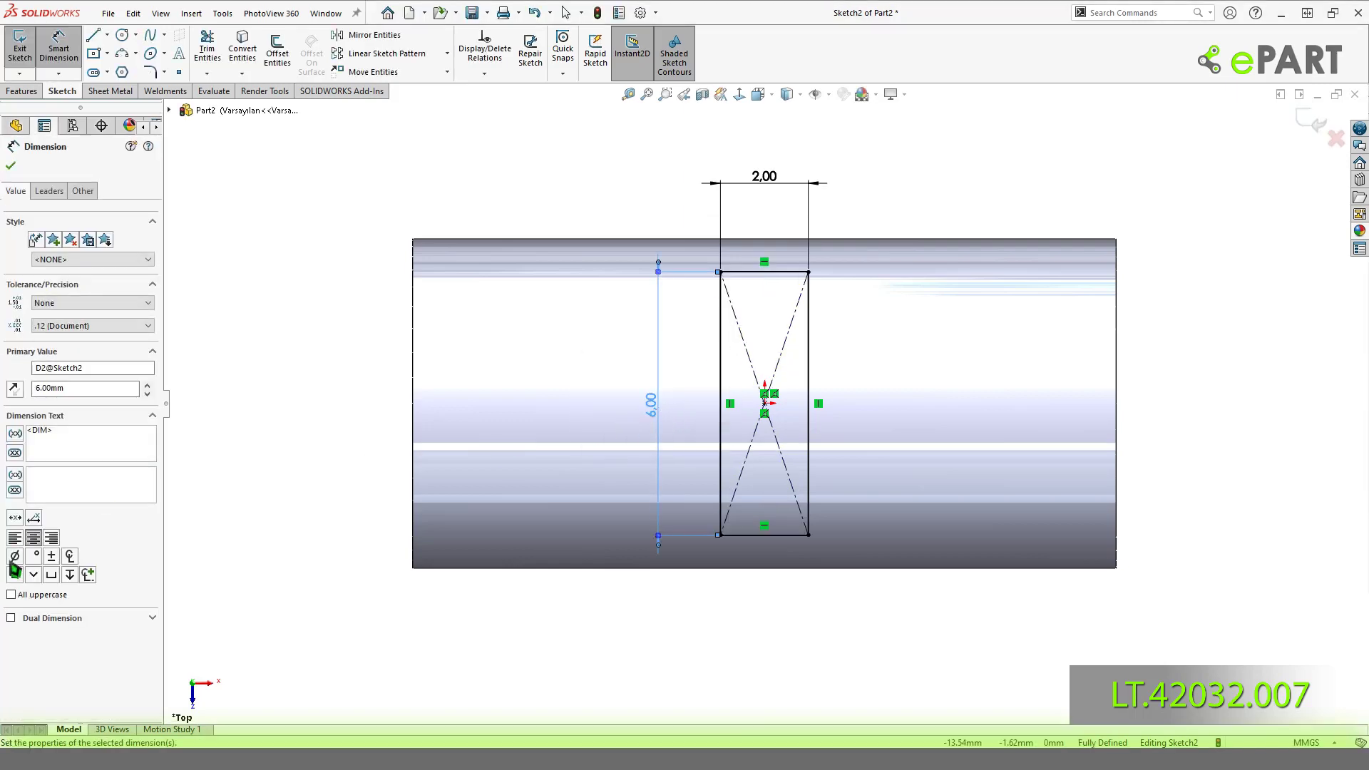
key(Escape)
key(ctrl+7)
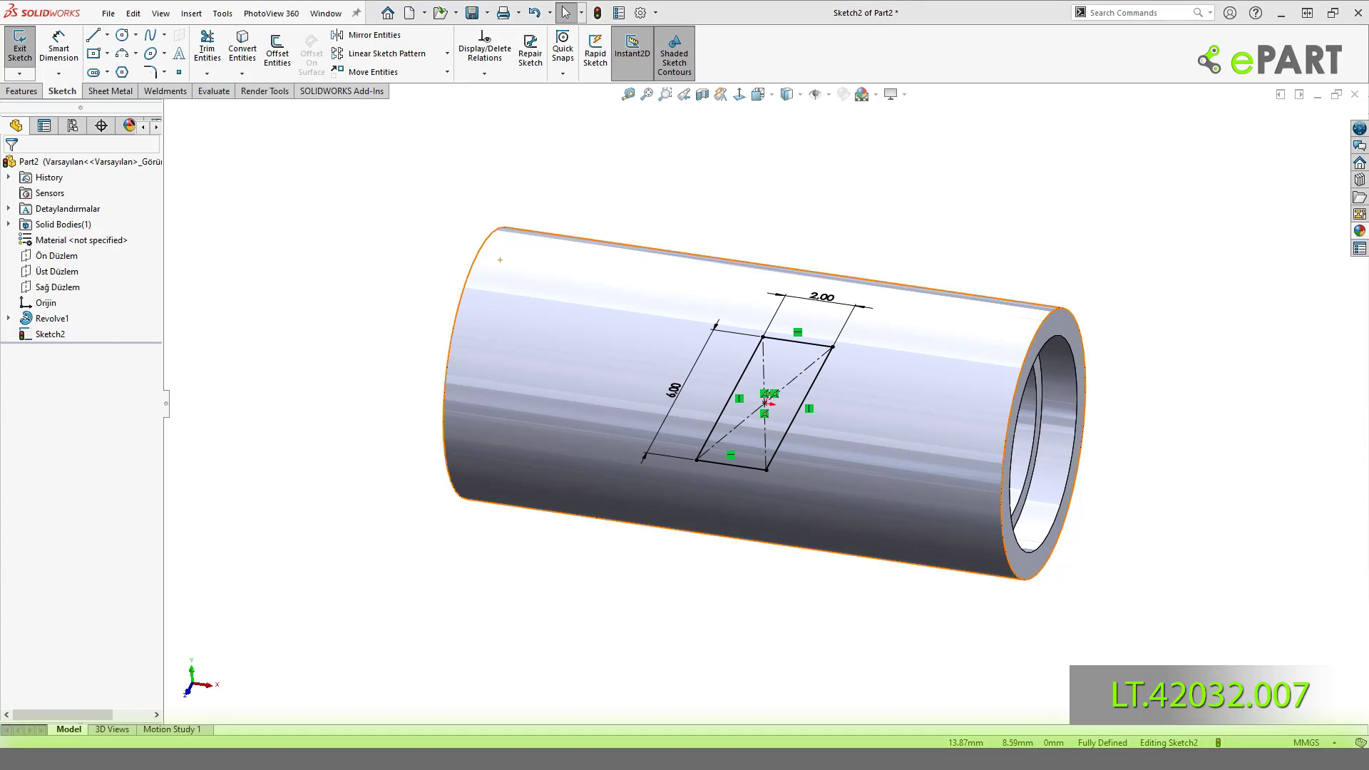
key(ctrl+7)
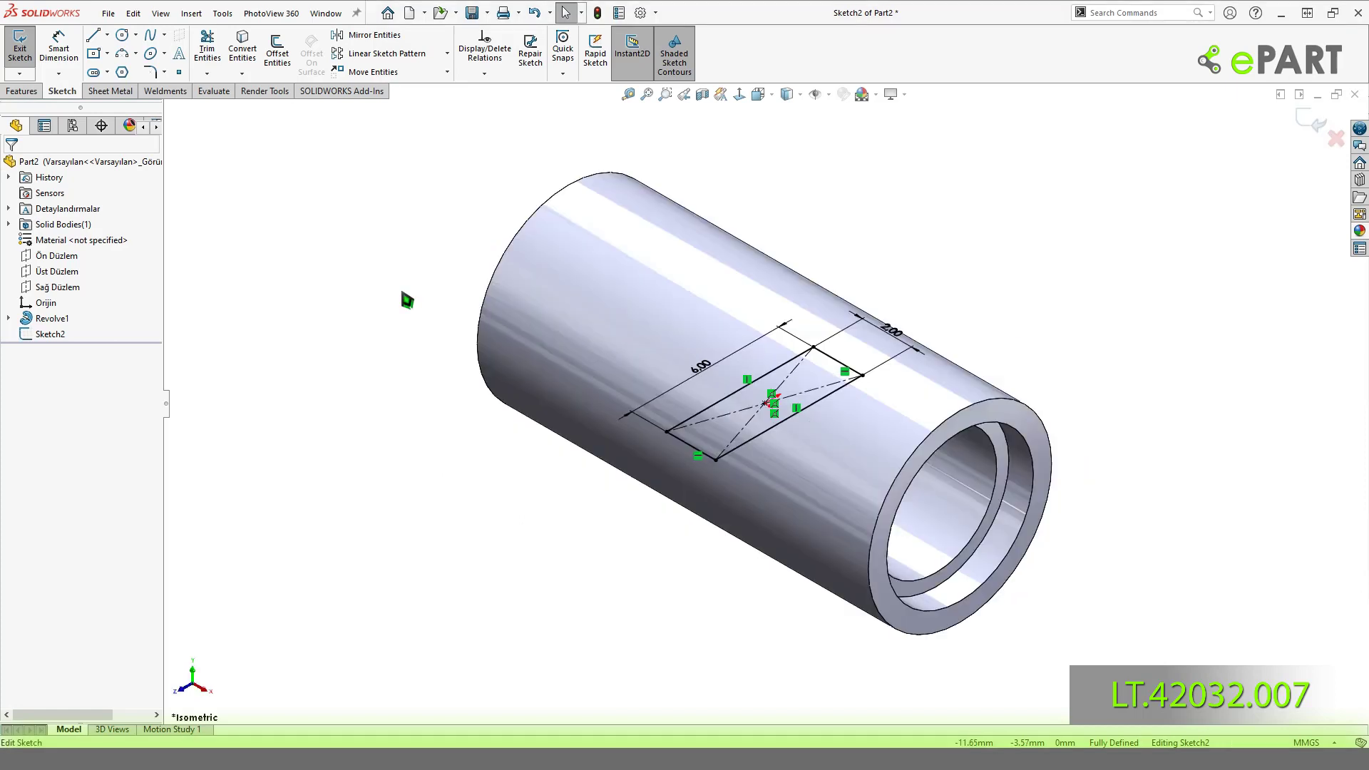
Cut the rectangle up to the outer tube face and 4 mm Blind in Direction 2, then inspect the slot.
click(21, 91)
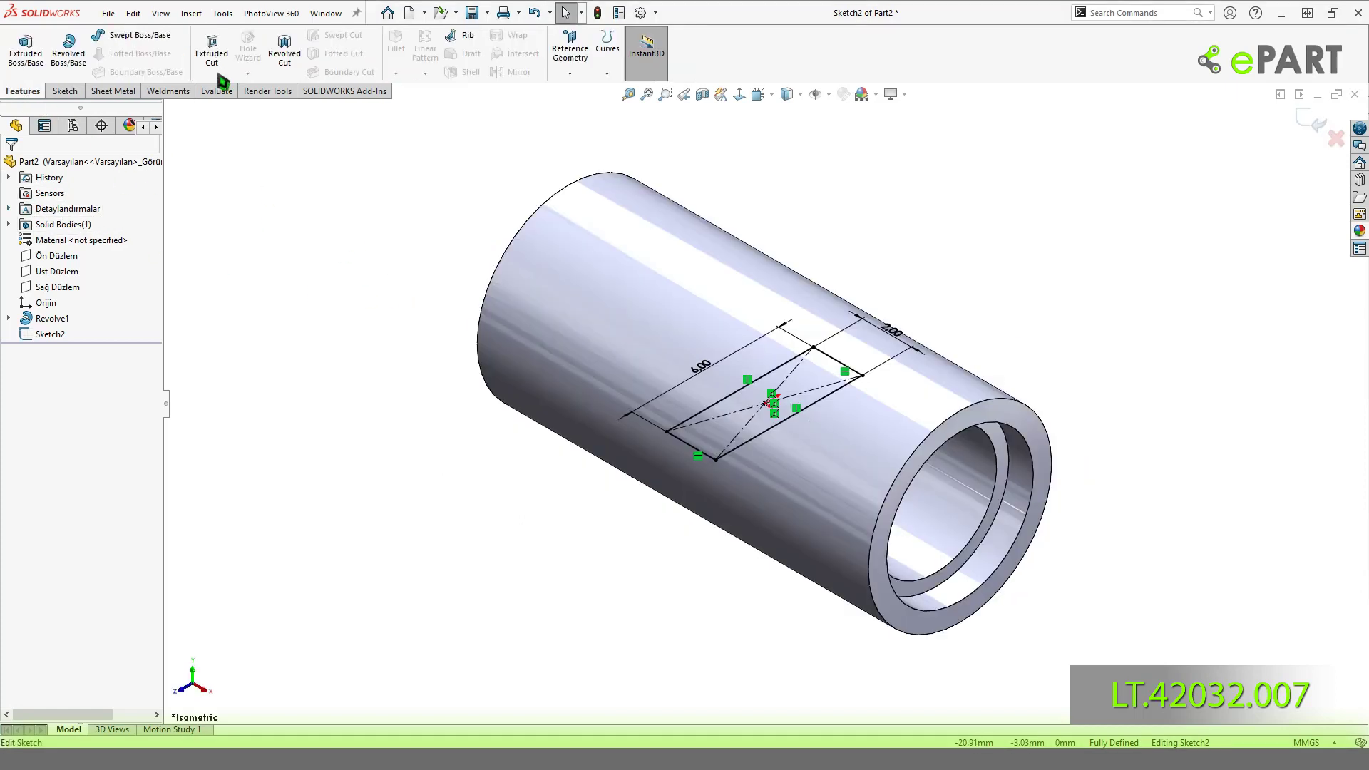
click(632, 270)
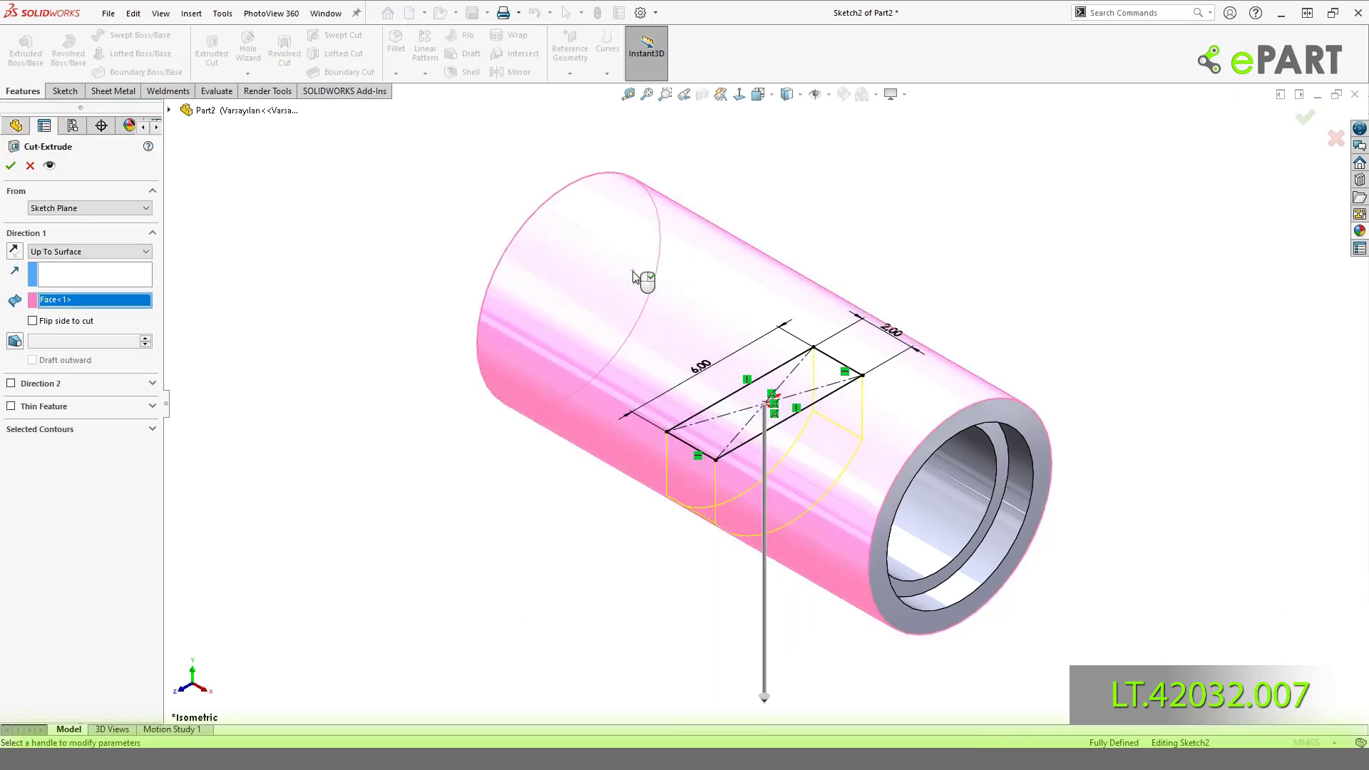
click(84, 389)
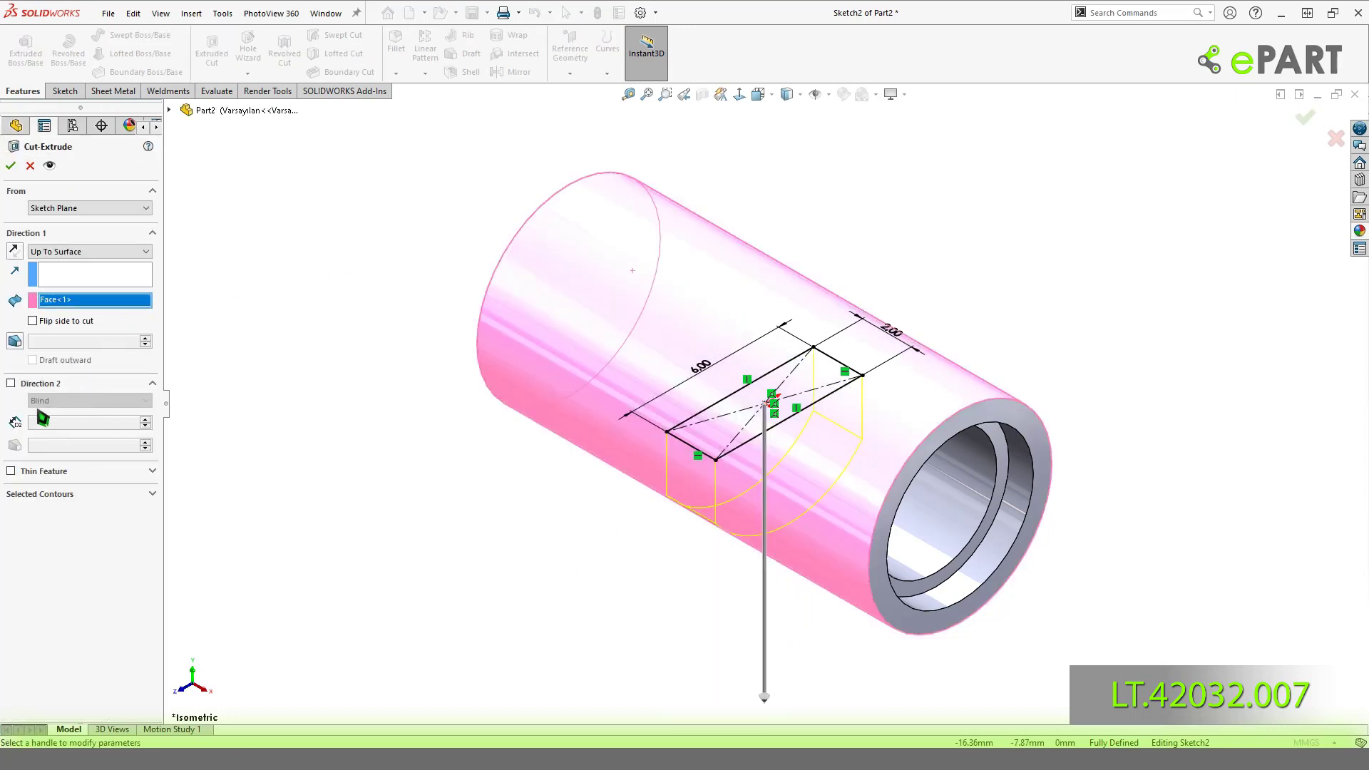
click(11, 383)
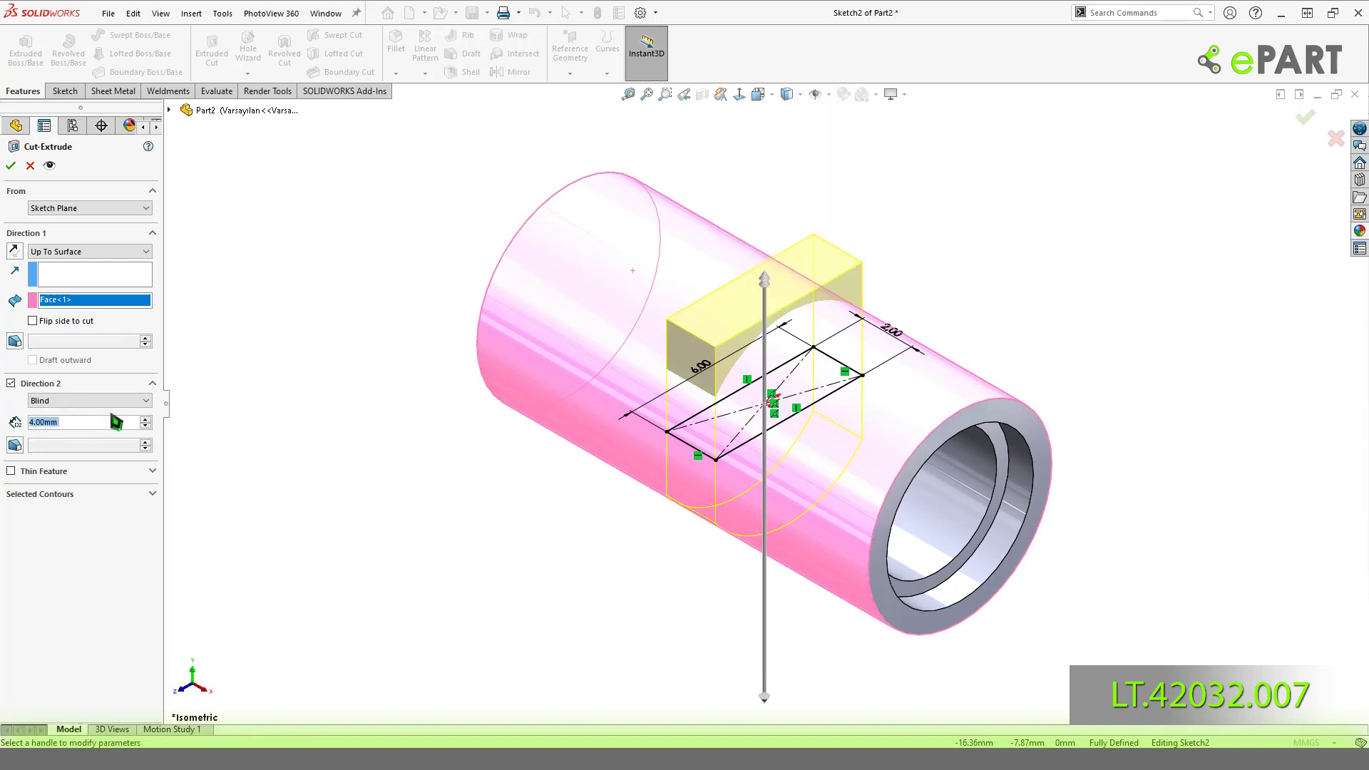
click(11, 165)
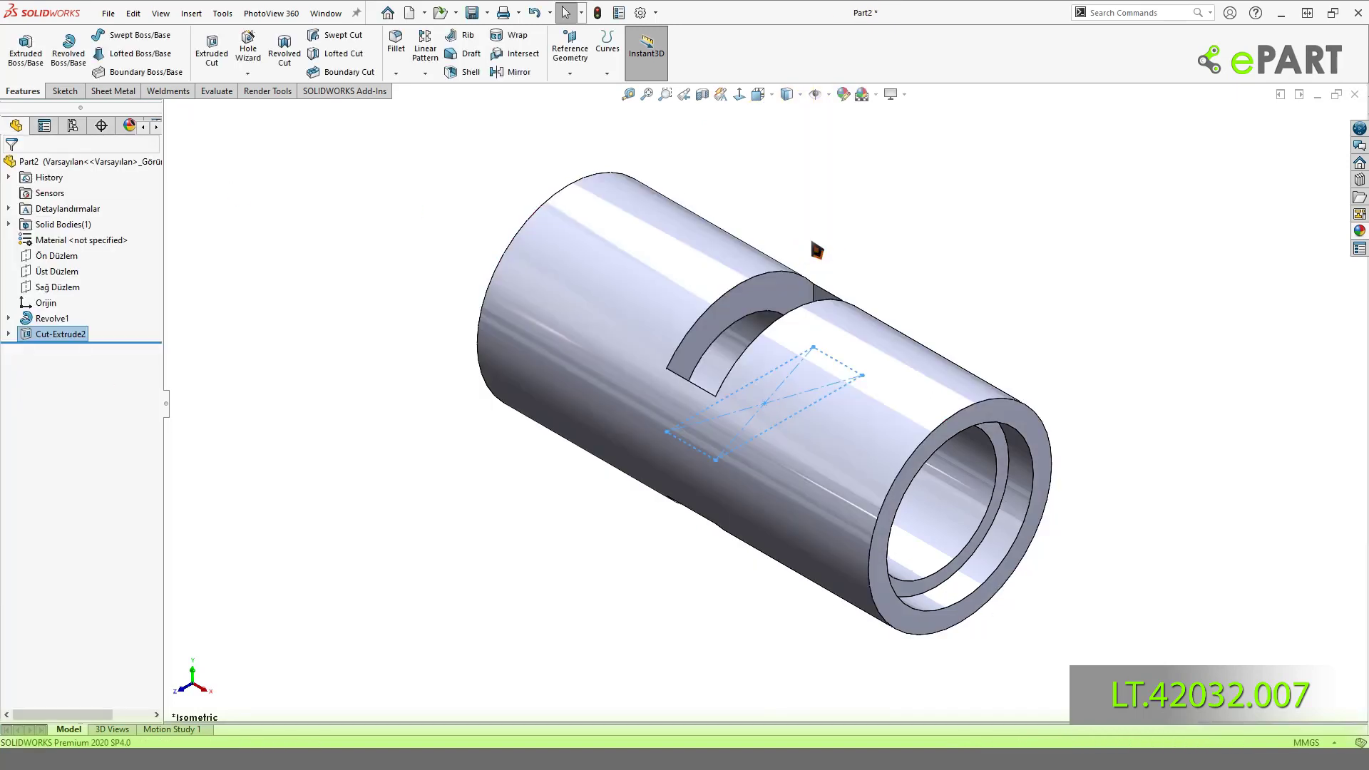
mouse_move(872, 251)
middle_down()
mouse_move(871, 312)
mouse_move(867, 290)
mouse_move(956, 180)
mouse_move(935, 289)
mouse_move(972, 233)
mouse_move(972, 259)
middle_up()
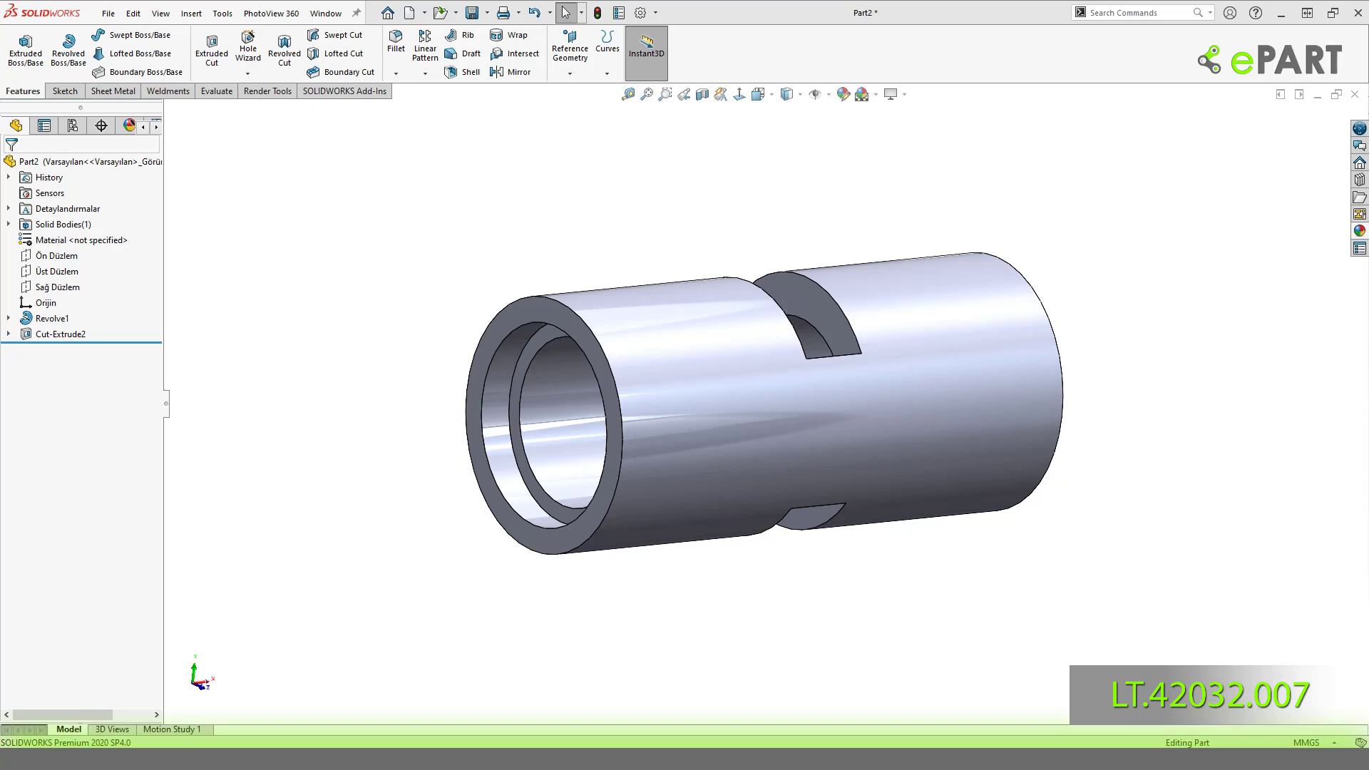
mouse_move(905, 378)
middle_down()
mouse_move(844, 512)
mouse_move(613, 490)
middle_up()
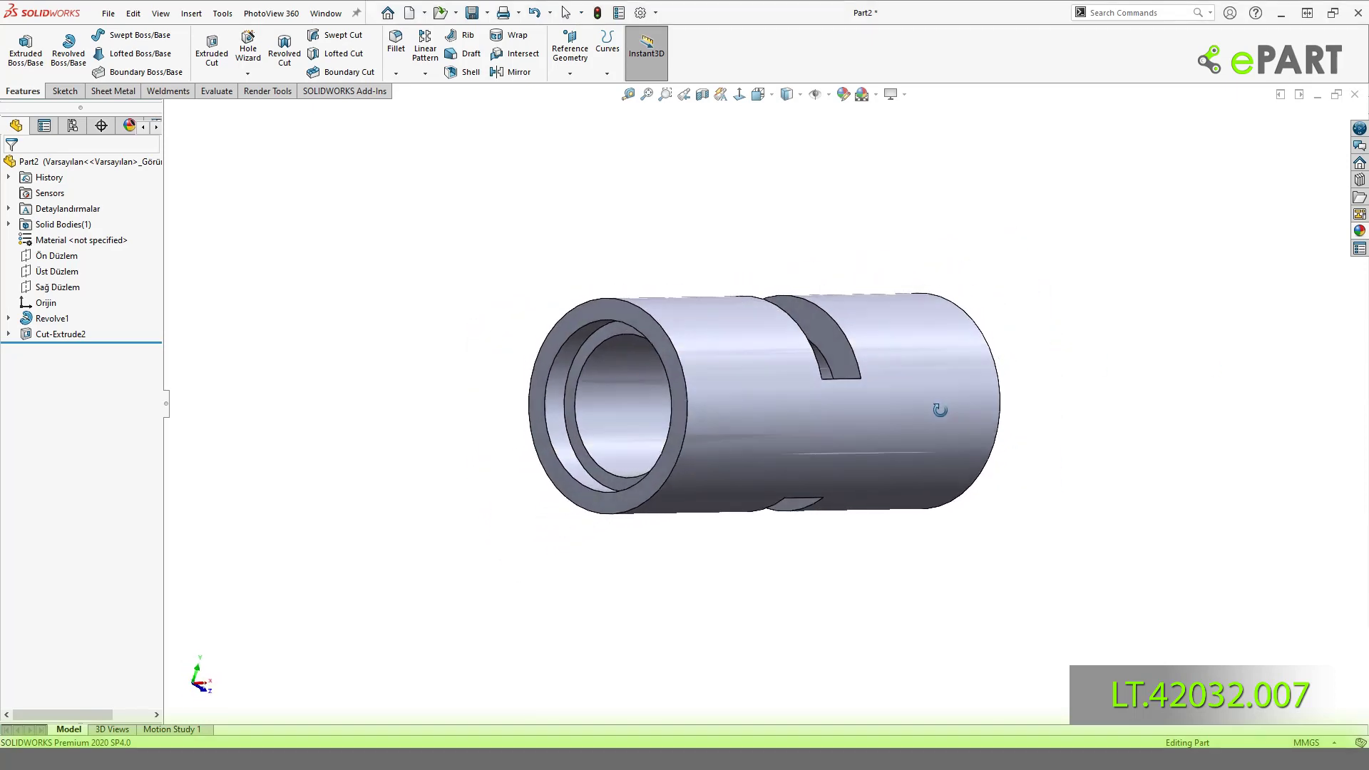
Sketch on the tube's end ring face with short horizontal lines across its left and right sides.
click(614, 490)
click(667, 465)
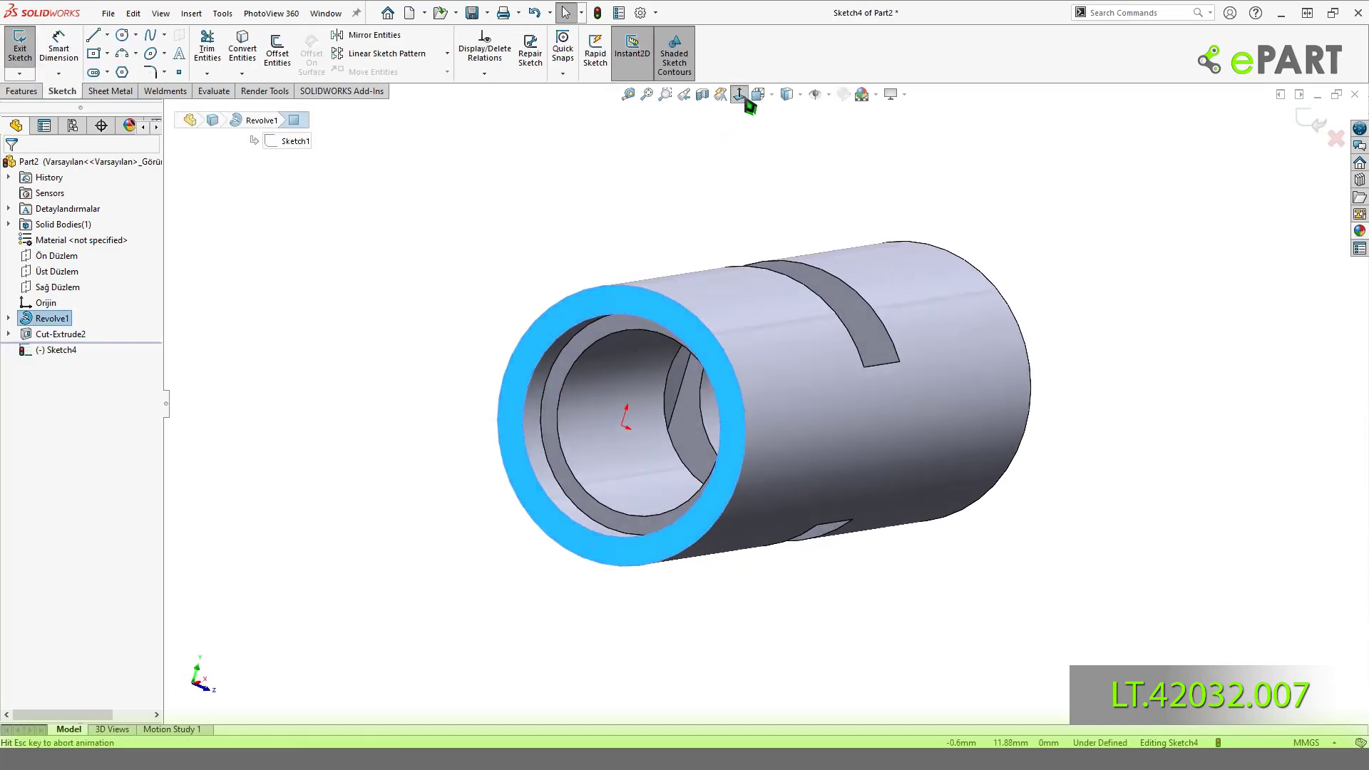
click(1146, 330)
key(l)
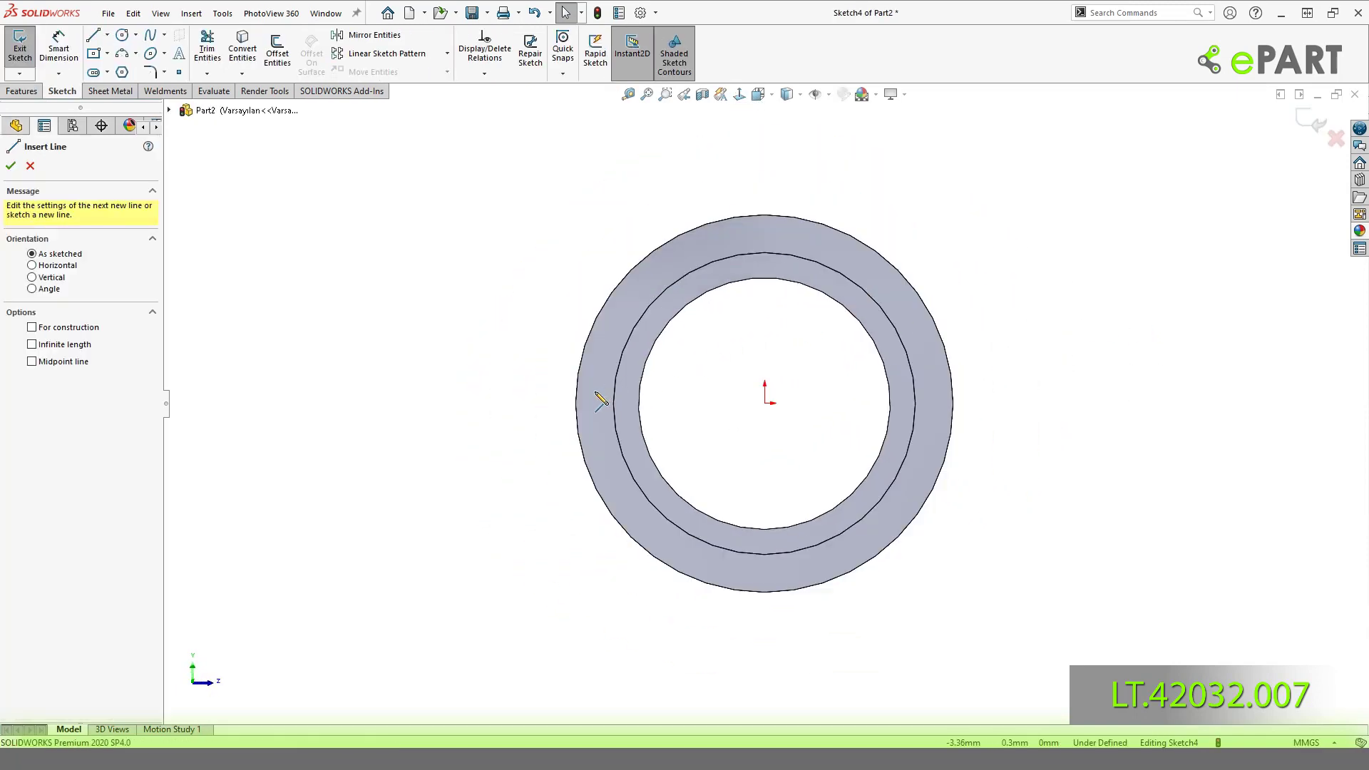
click(576, 403)
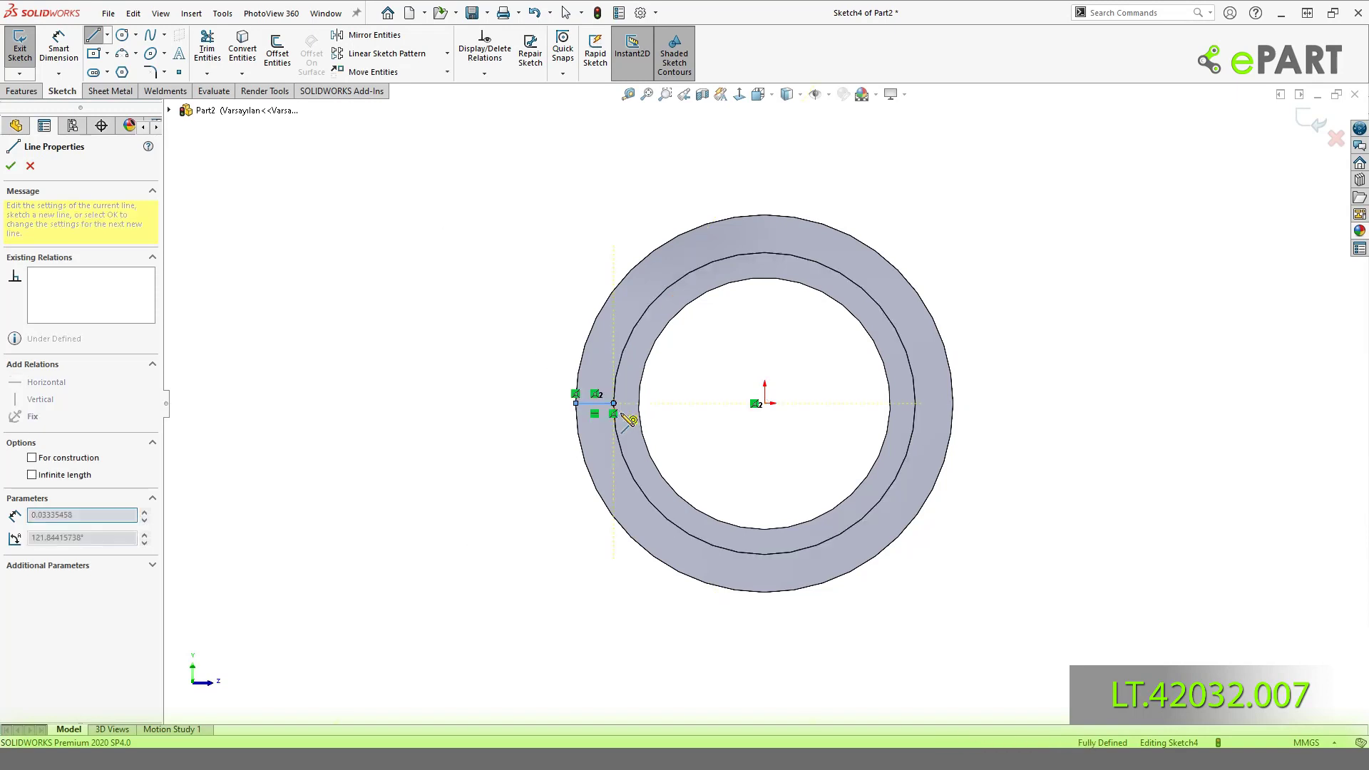
key(Escape)
key(l)
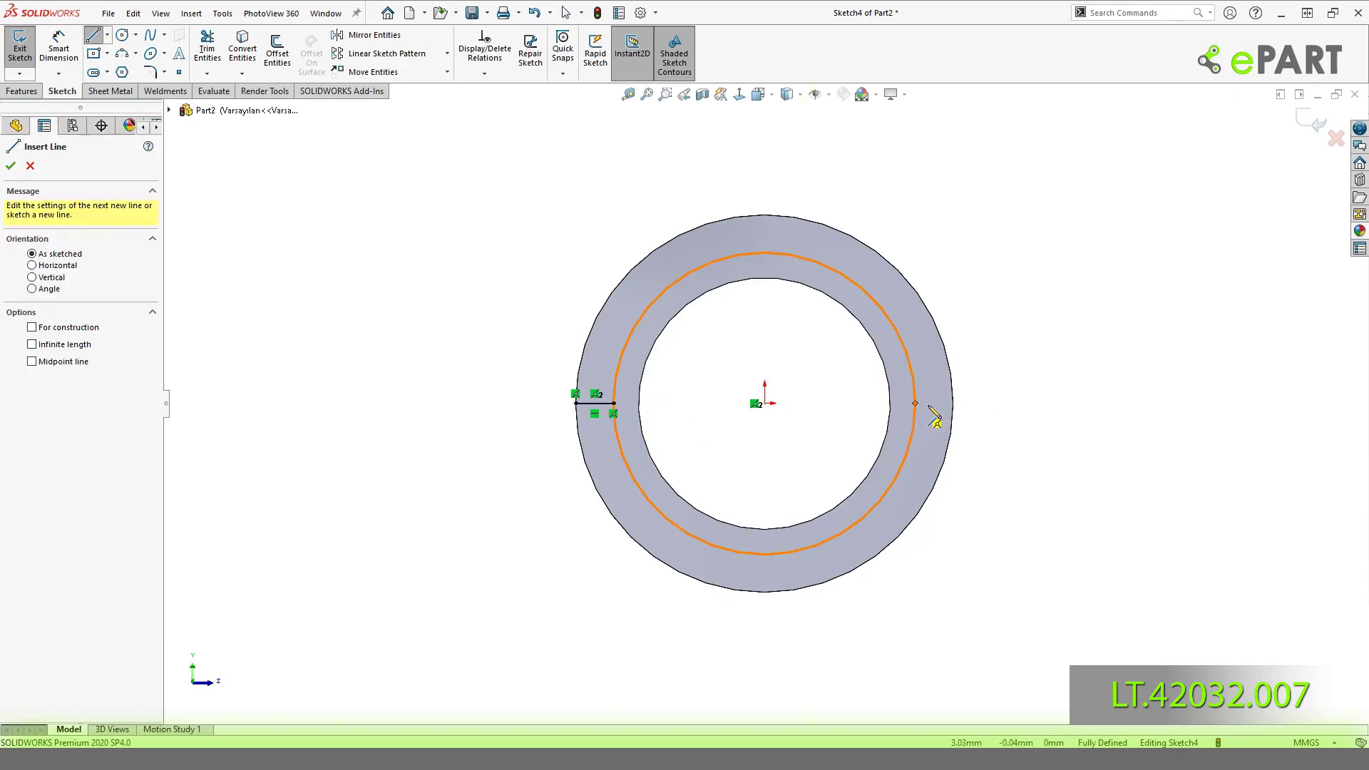
click(915, 403)
key(Escape)
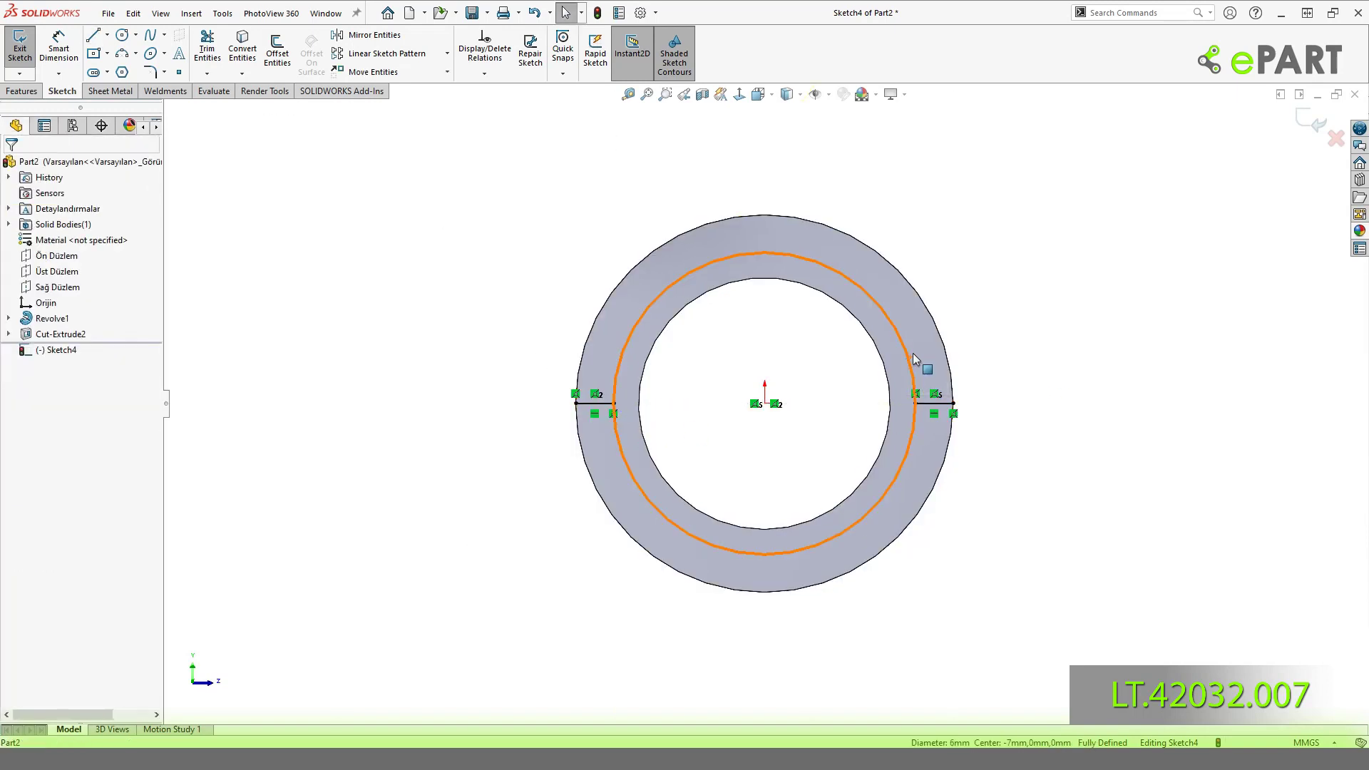
Trim the sketch to a half-ring profile and begin extruding it.
click(208, 53)
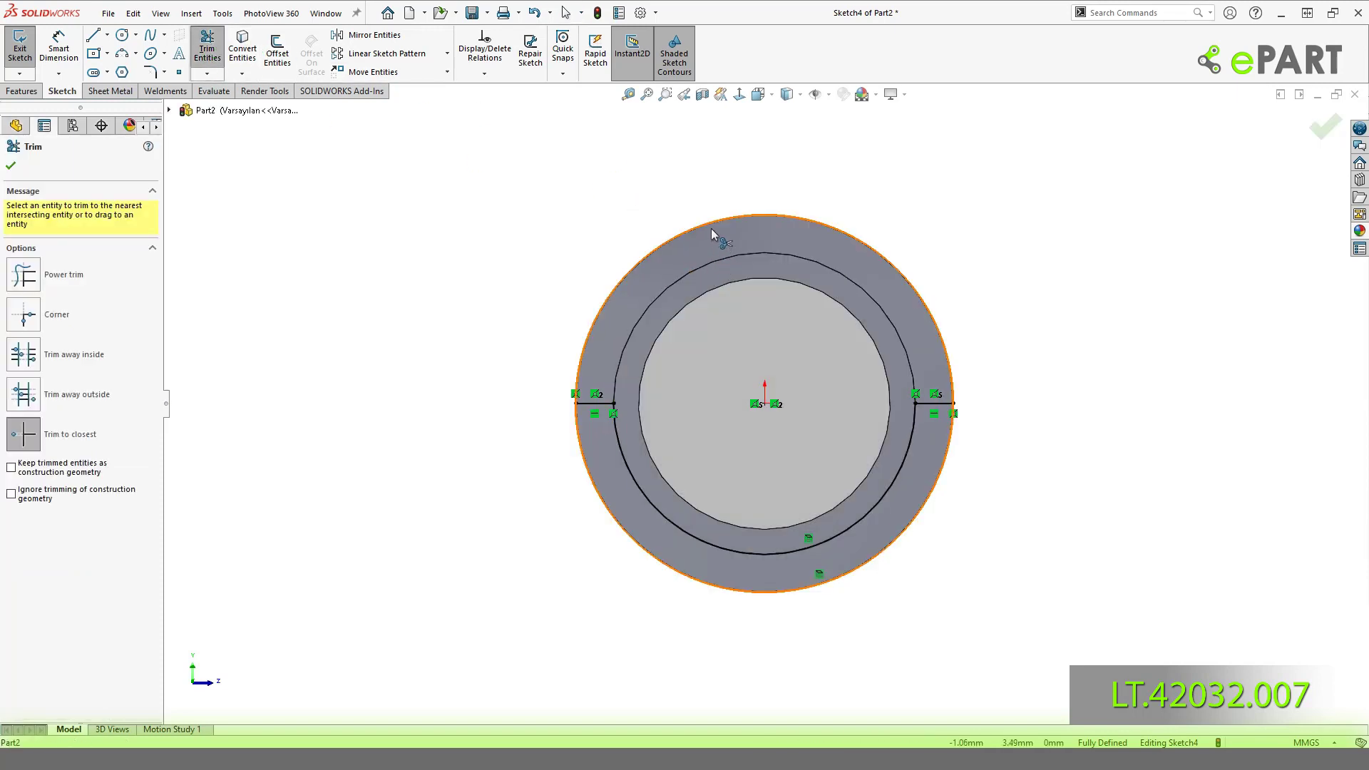
key(Escape)
click(22, 90)
click(26, 50)
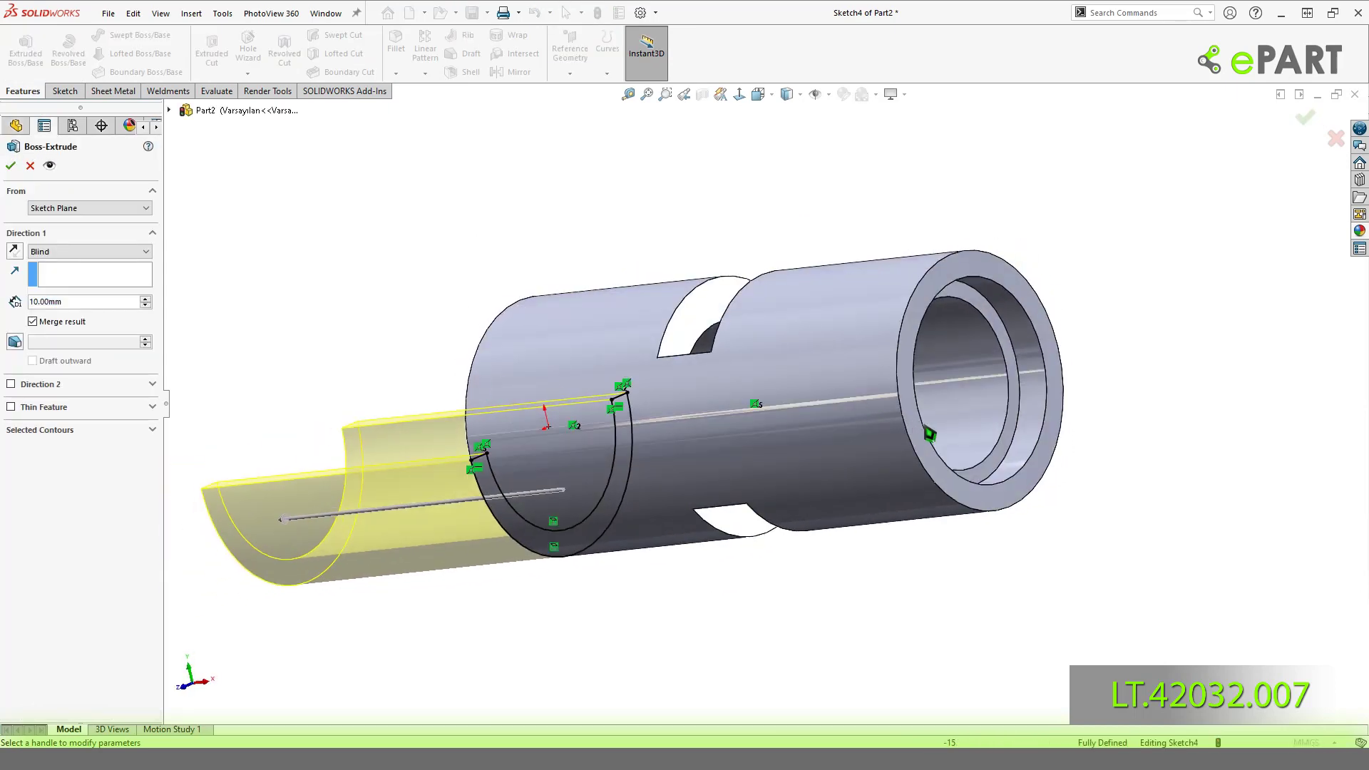
Extrude the half-ring Up To Surface at the far end face, then view the tube in Isometric.
click(929, 433)
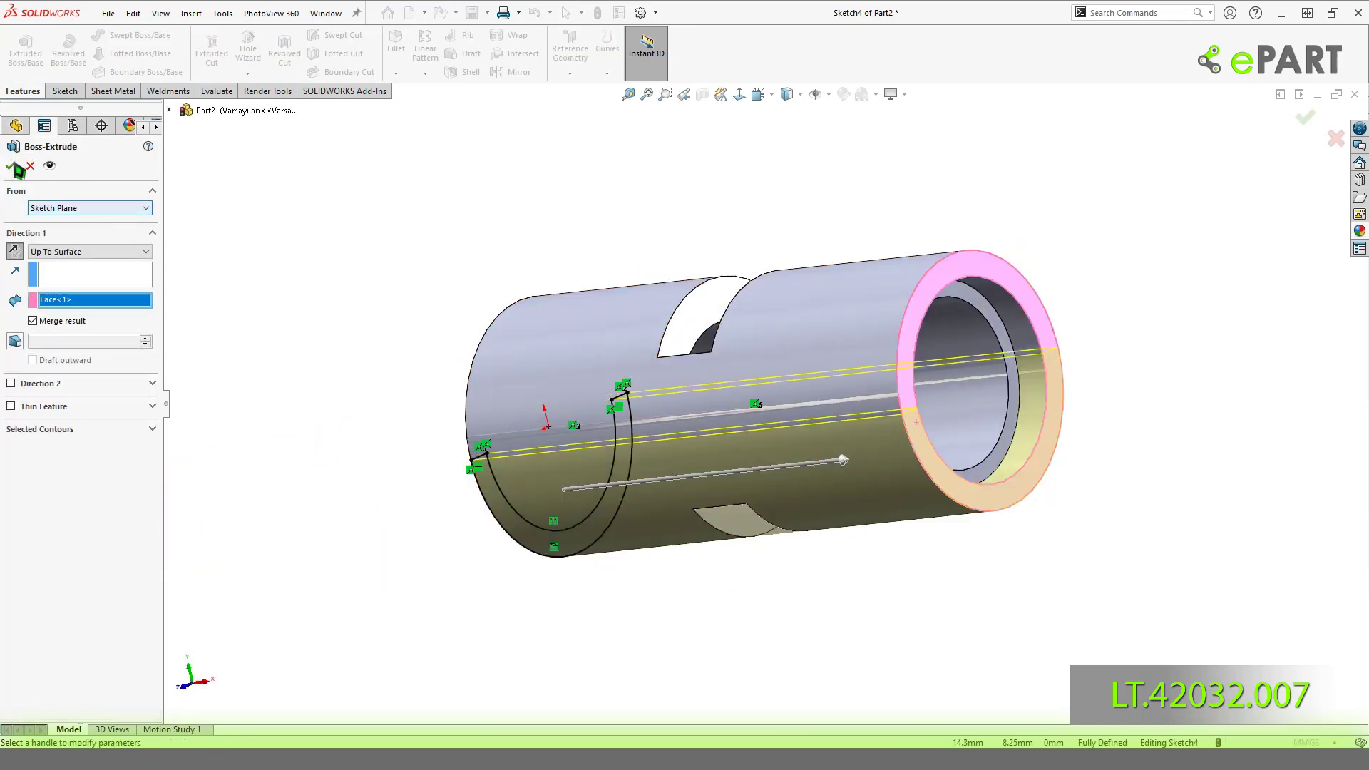
key(Return)
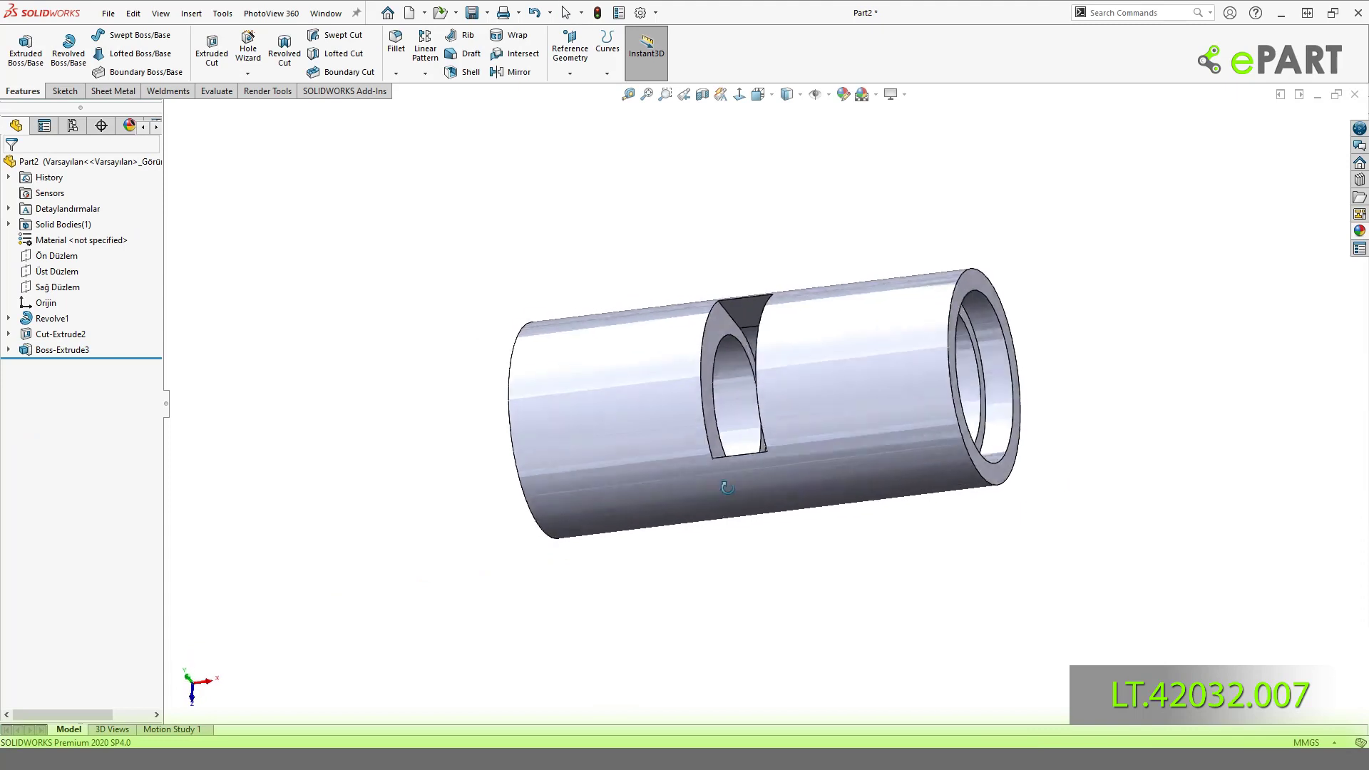
middle_drag(727, 488, 763, 489)
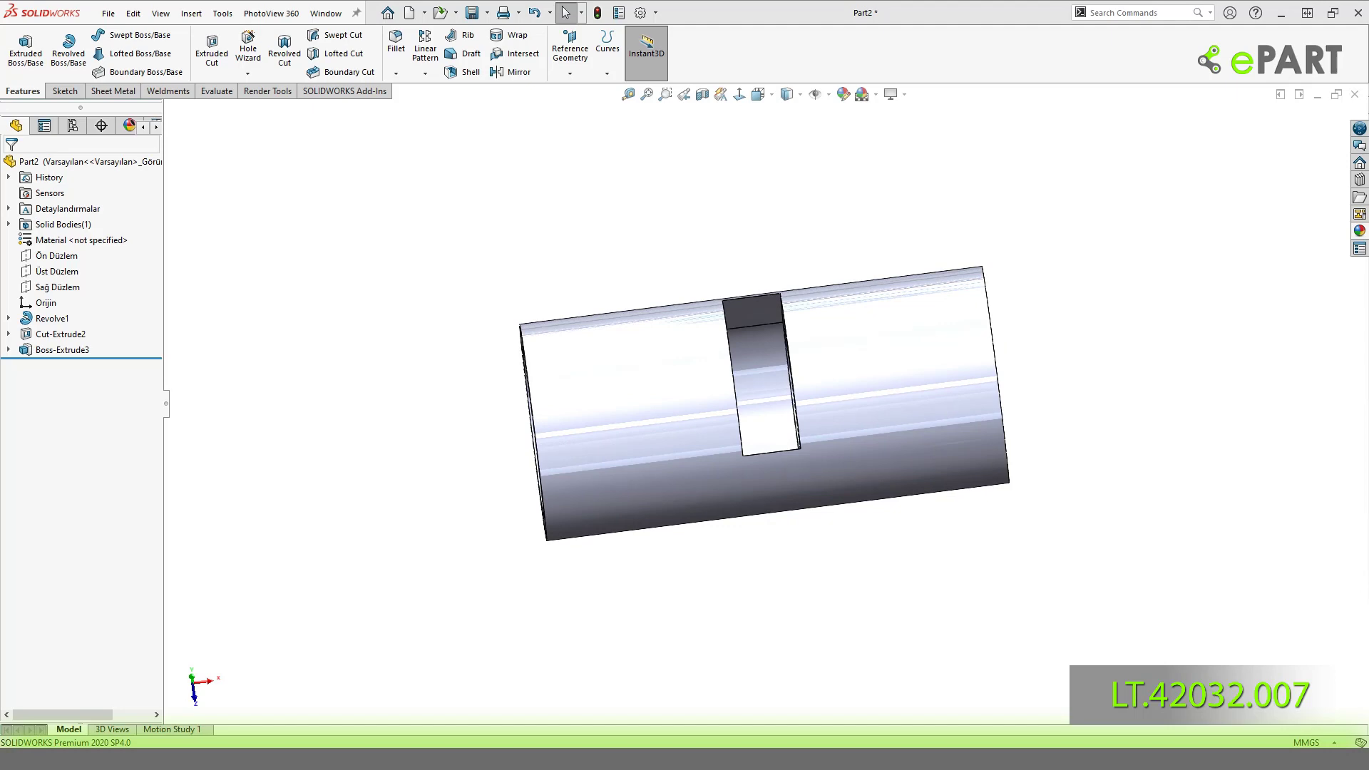
mouse_move(1058, 285)
middle_down()
mouse_move(690, 358)
mouse_move(651, 403)
mouse_move(657, 440)
mouse_move(707, 357)
middle_up()
click(758, 94)
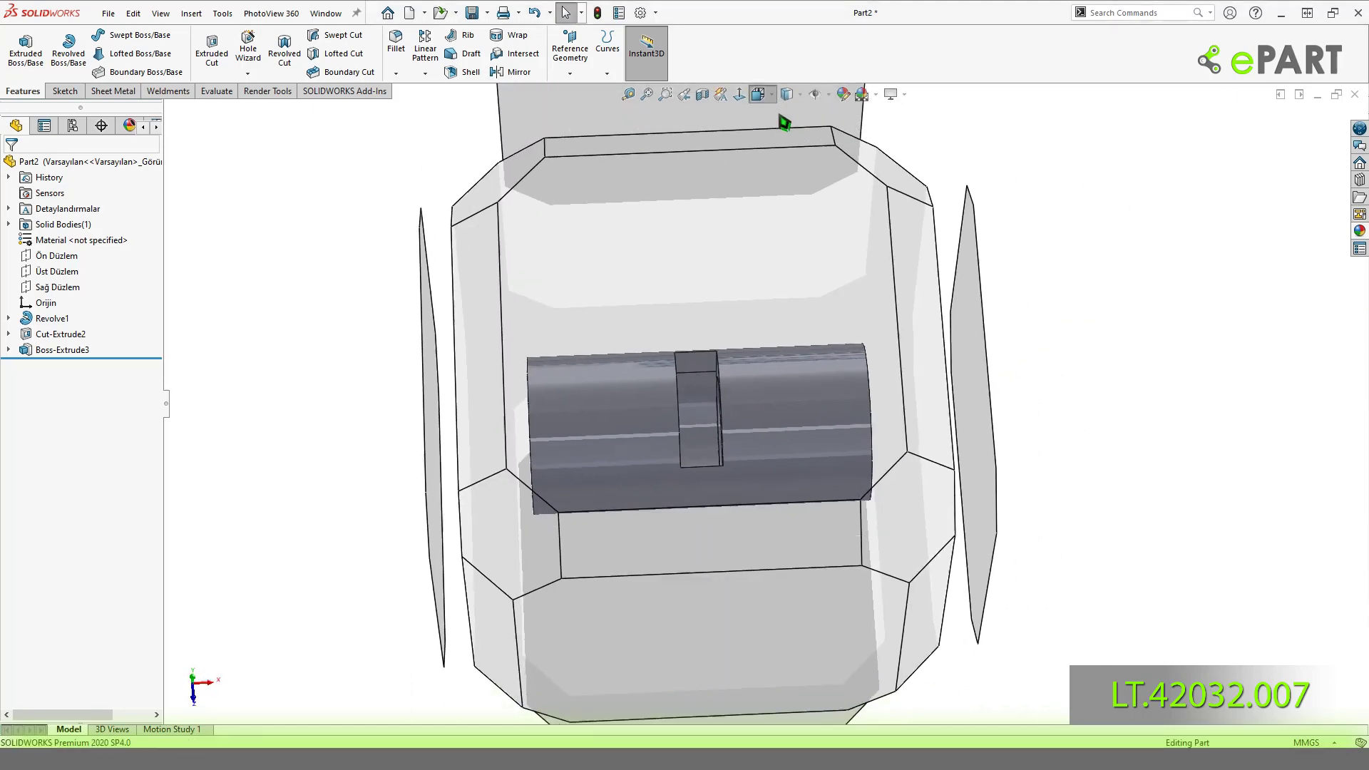
click(840, 134)
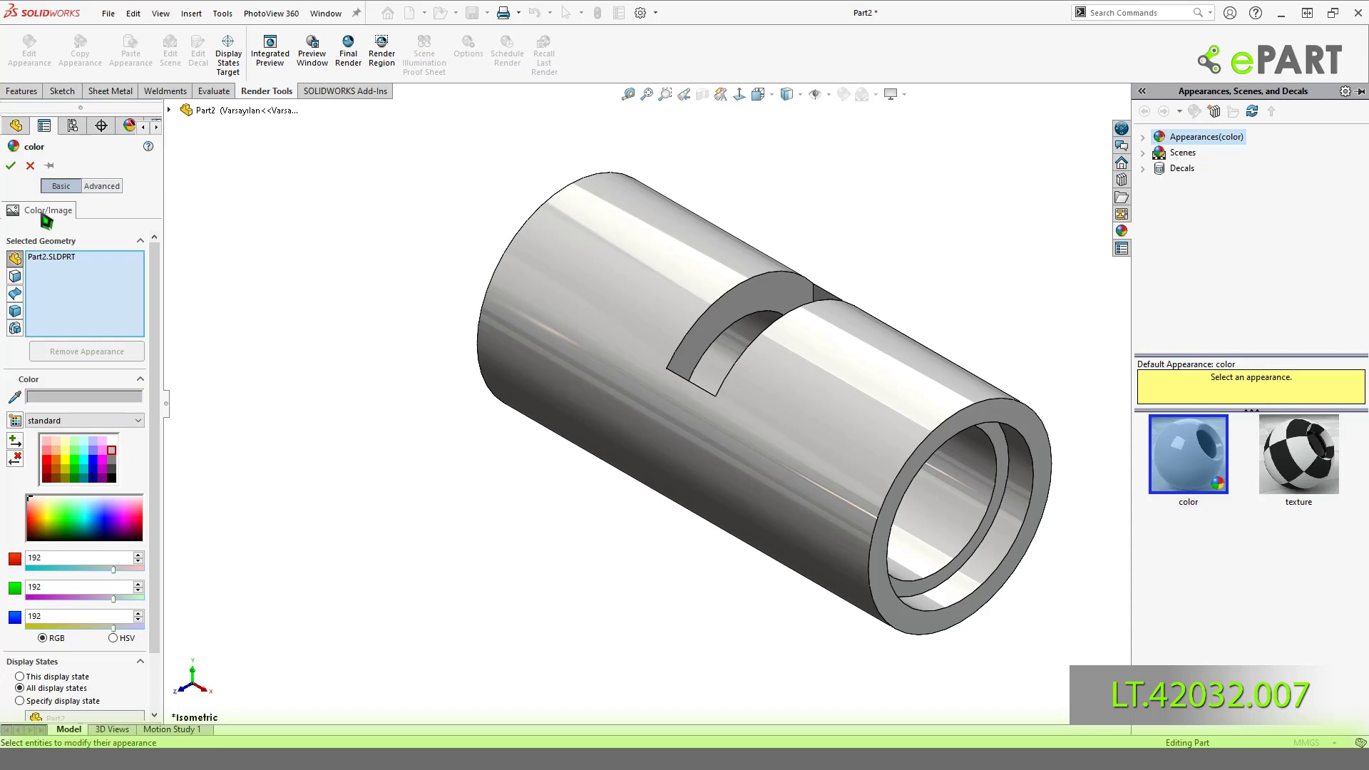
Accept the colour change and save the part as LT.42032.007.SLDPRT.
click(11, 166)
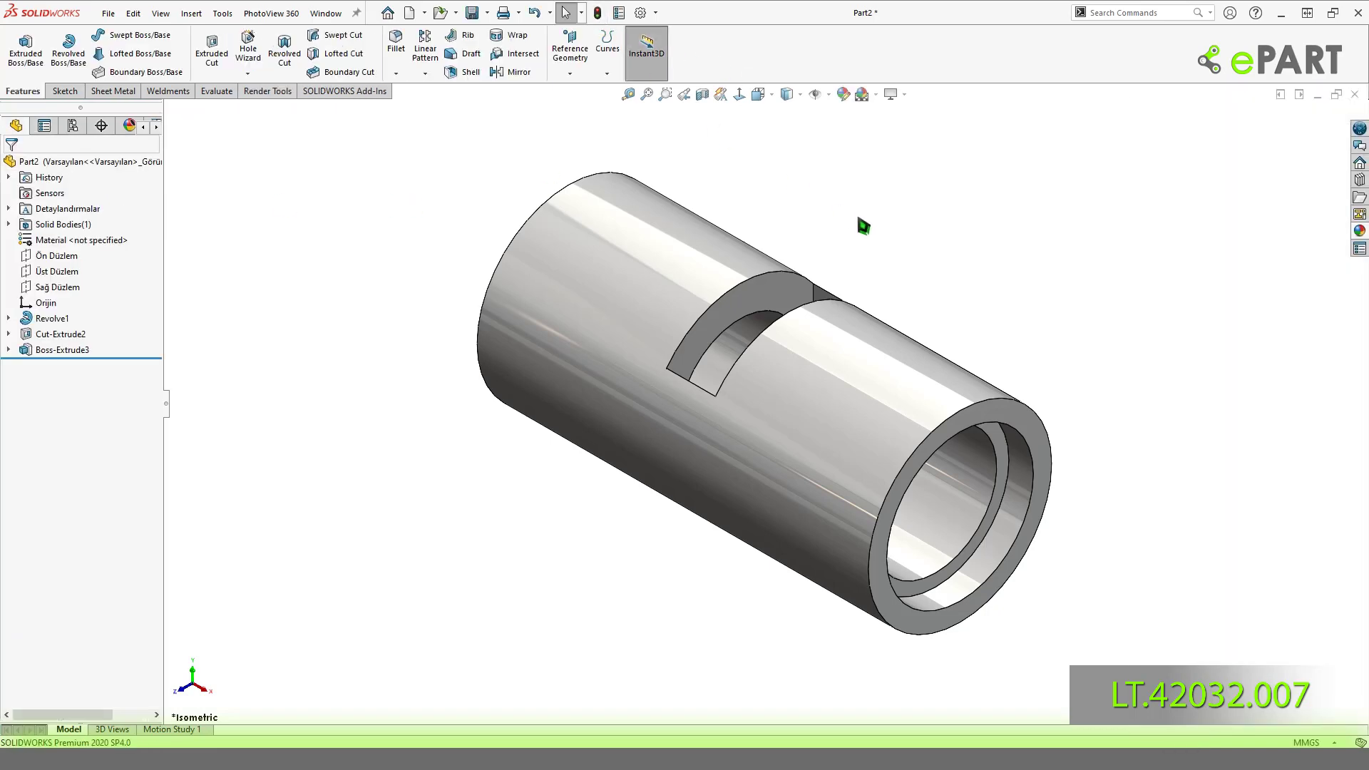
key(ctrl+s)
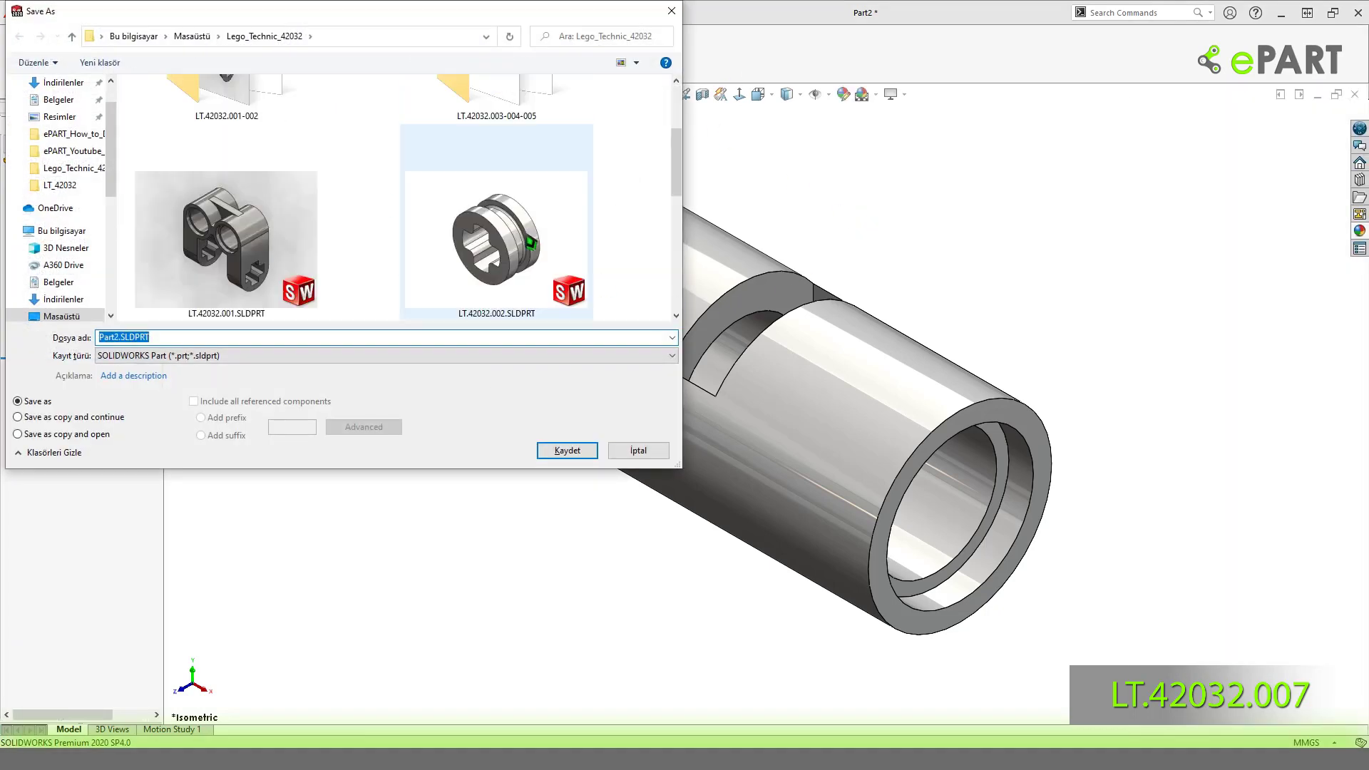
click(524, 283)
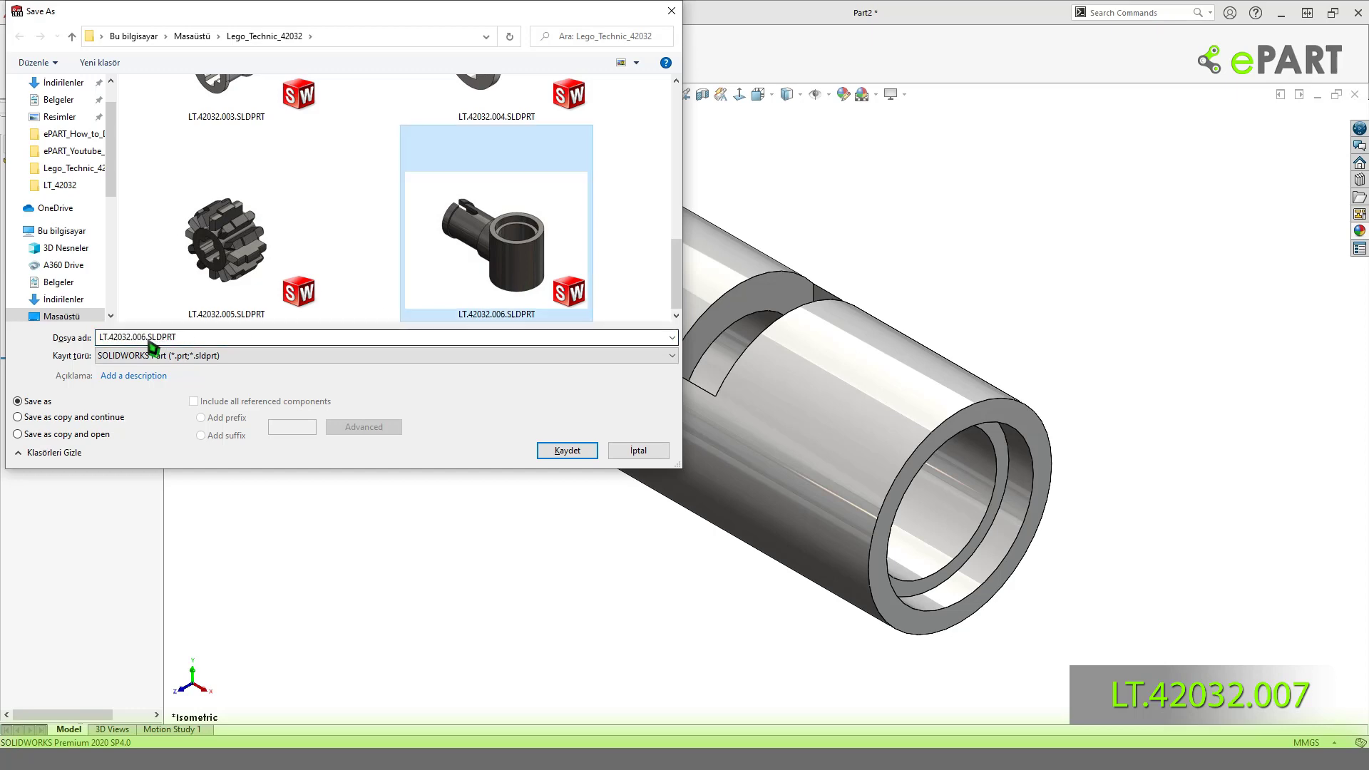
text(7)
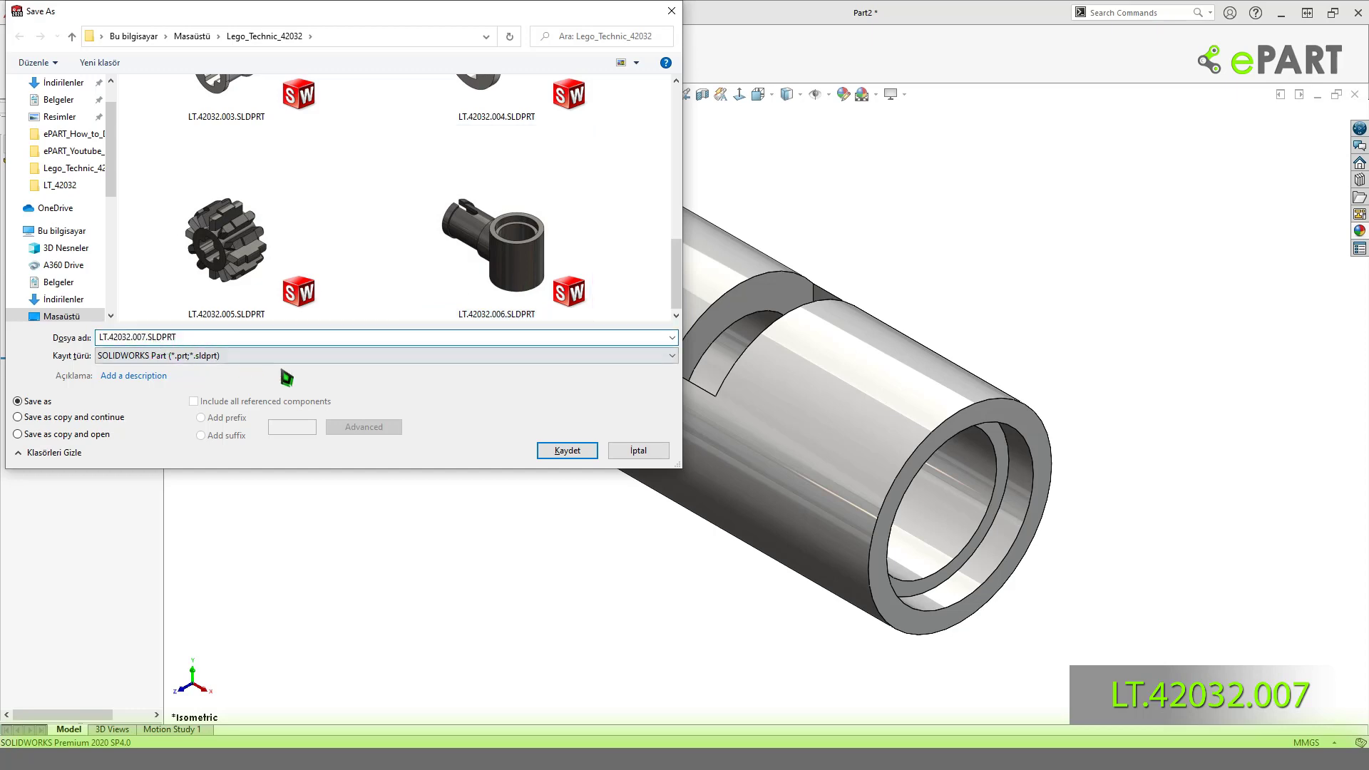
click(567, 455)
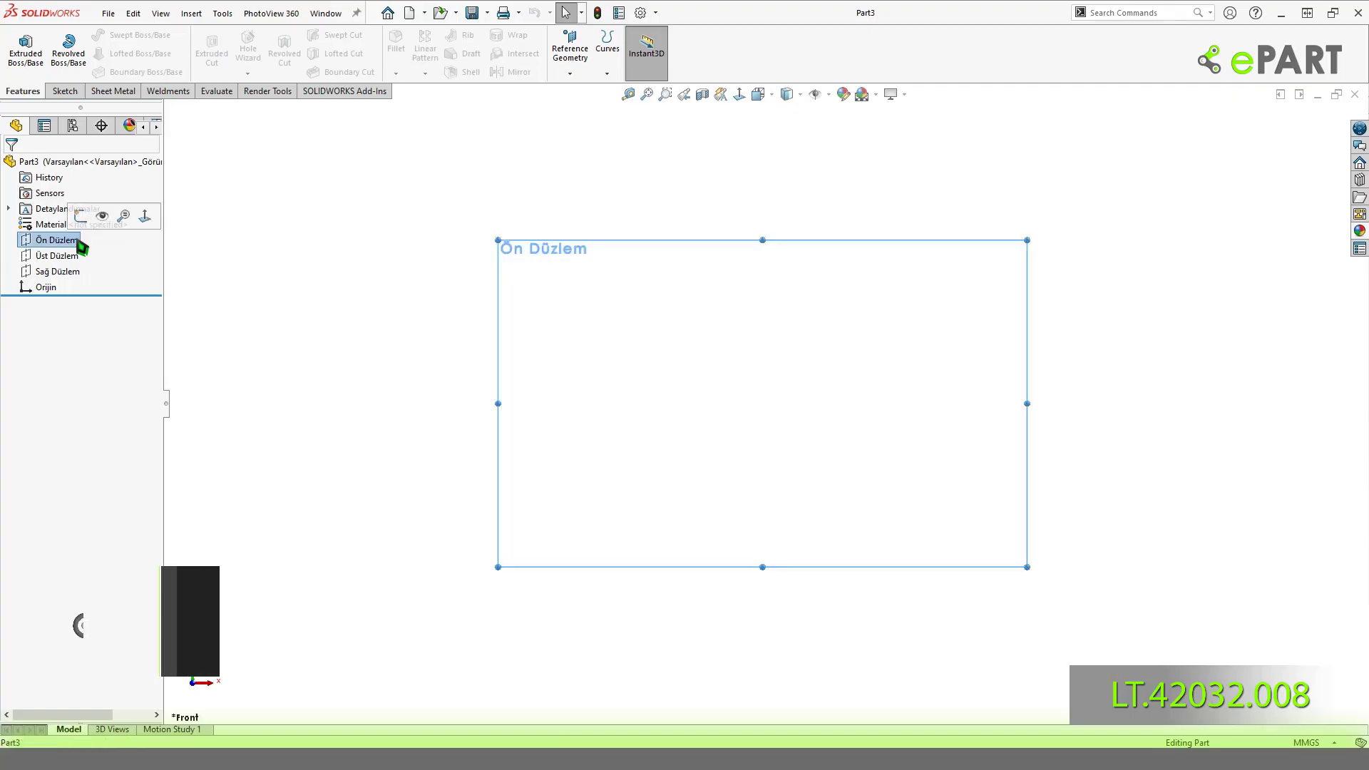
On the front plane, sketch a horizontal line from the origin joined to an angled line rising right.
click(79, 216)
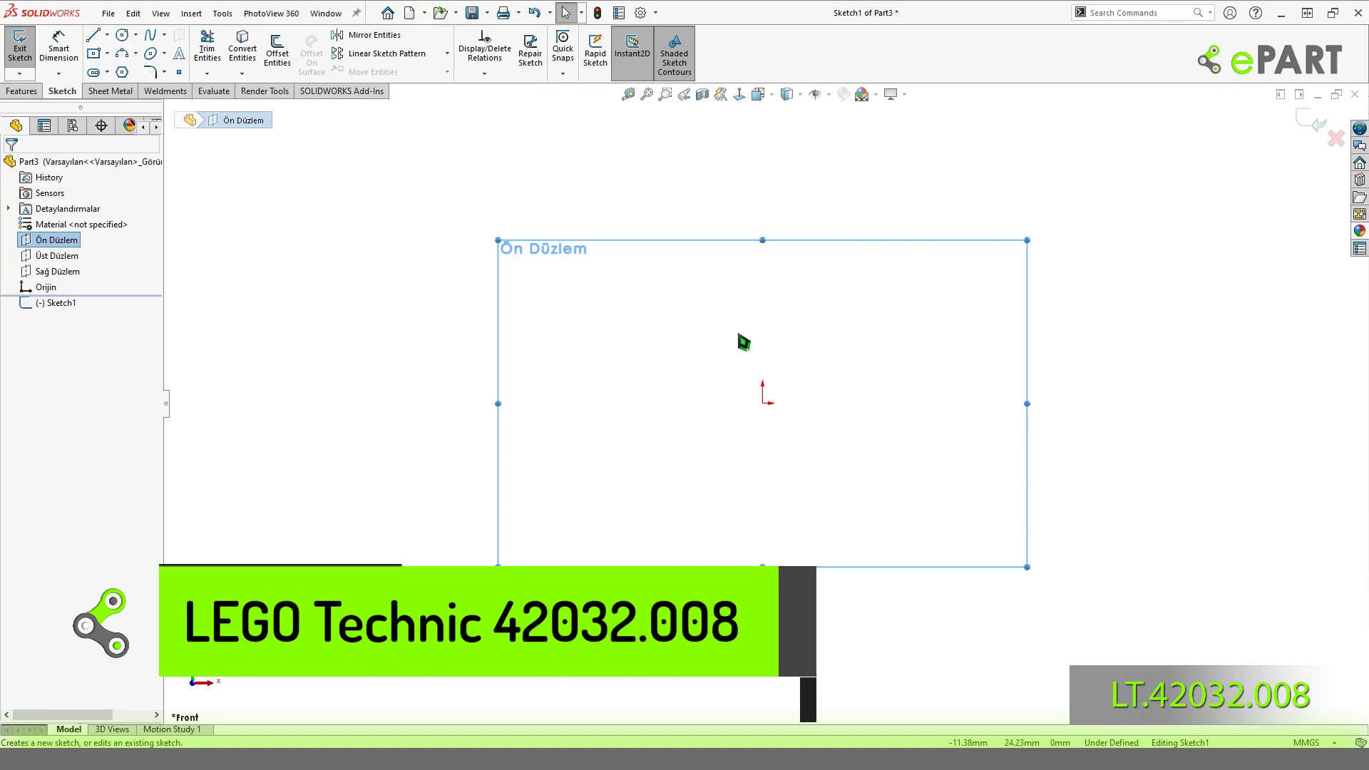
right_drag(895, 351, 868, 351)
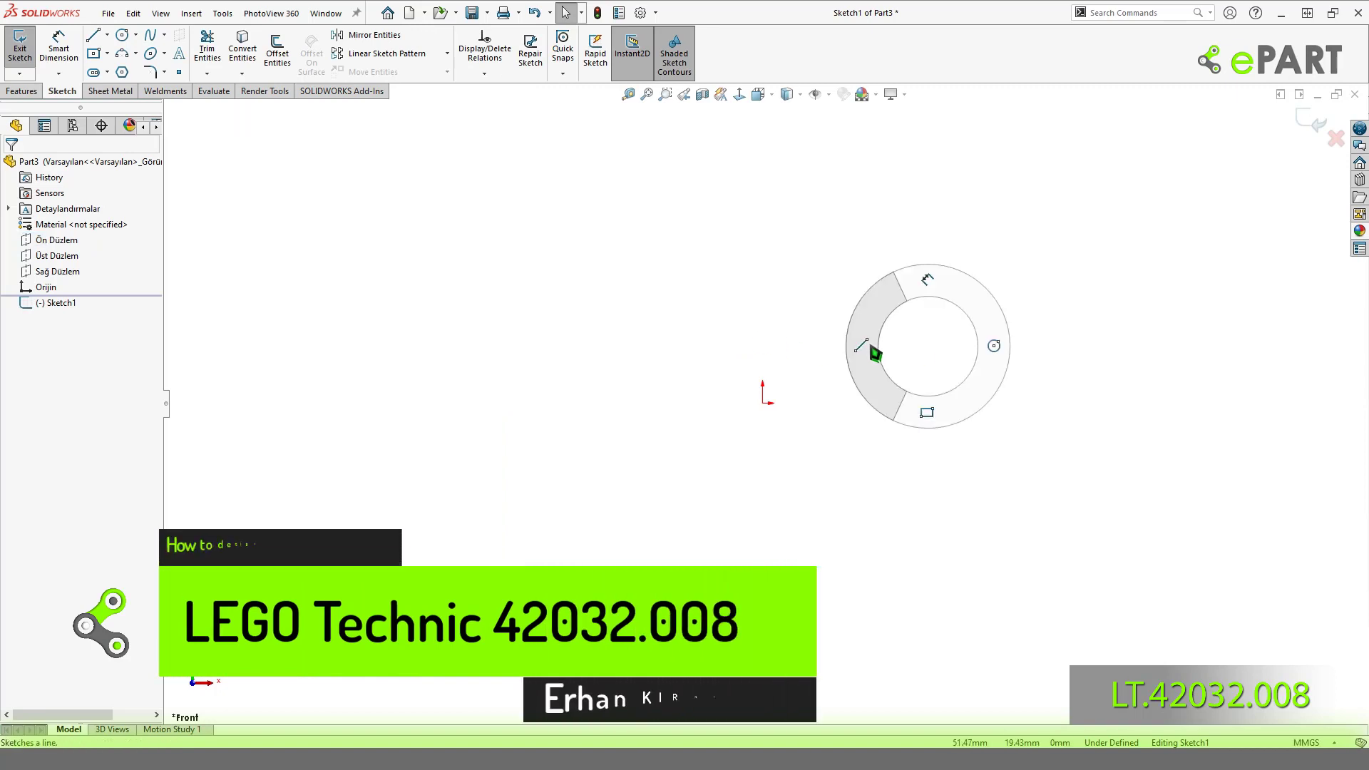
click(762, 403)
click(968, 403)
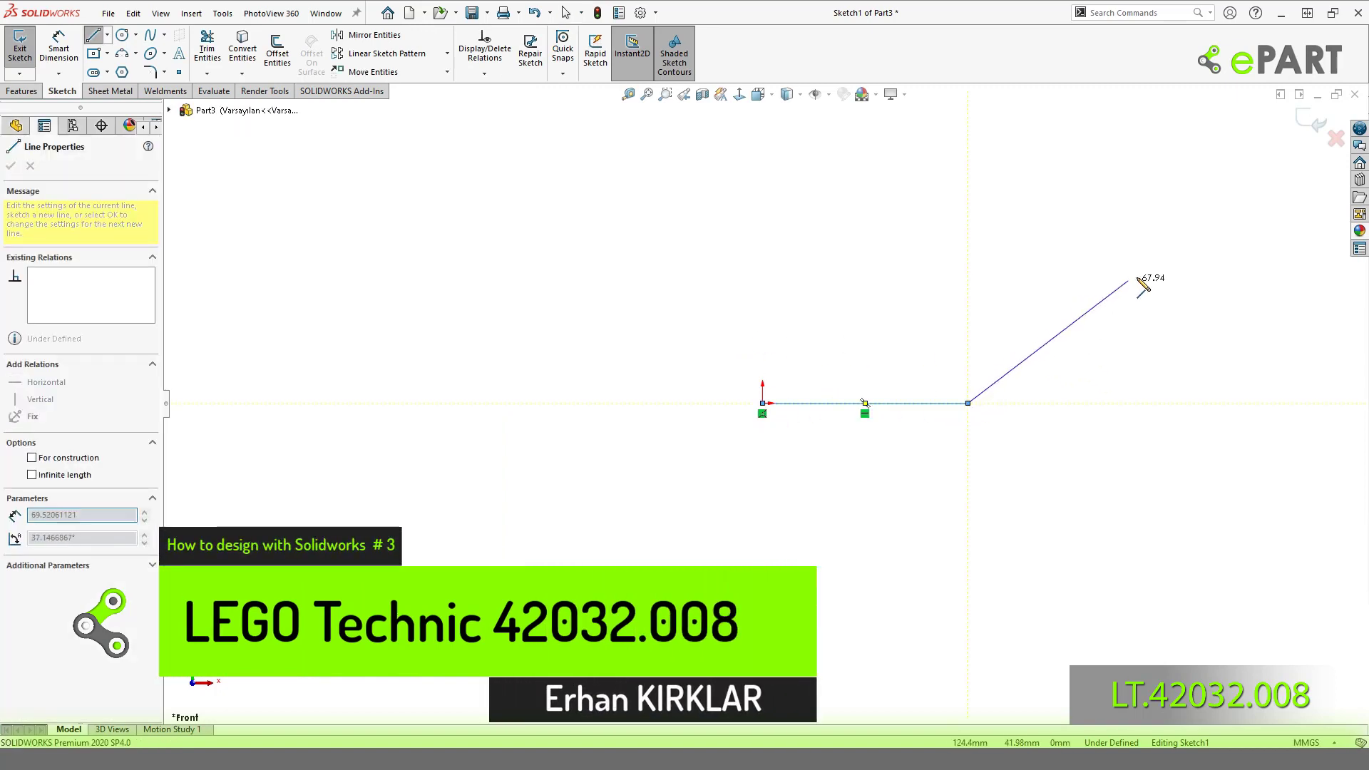
click(1204, 269)
key(Escape)
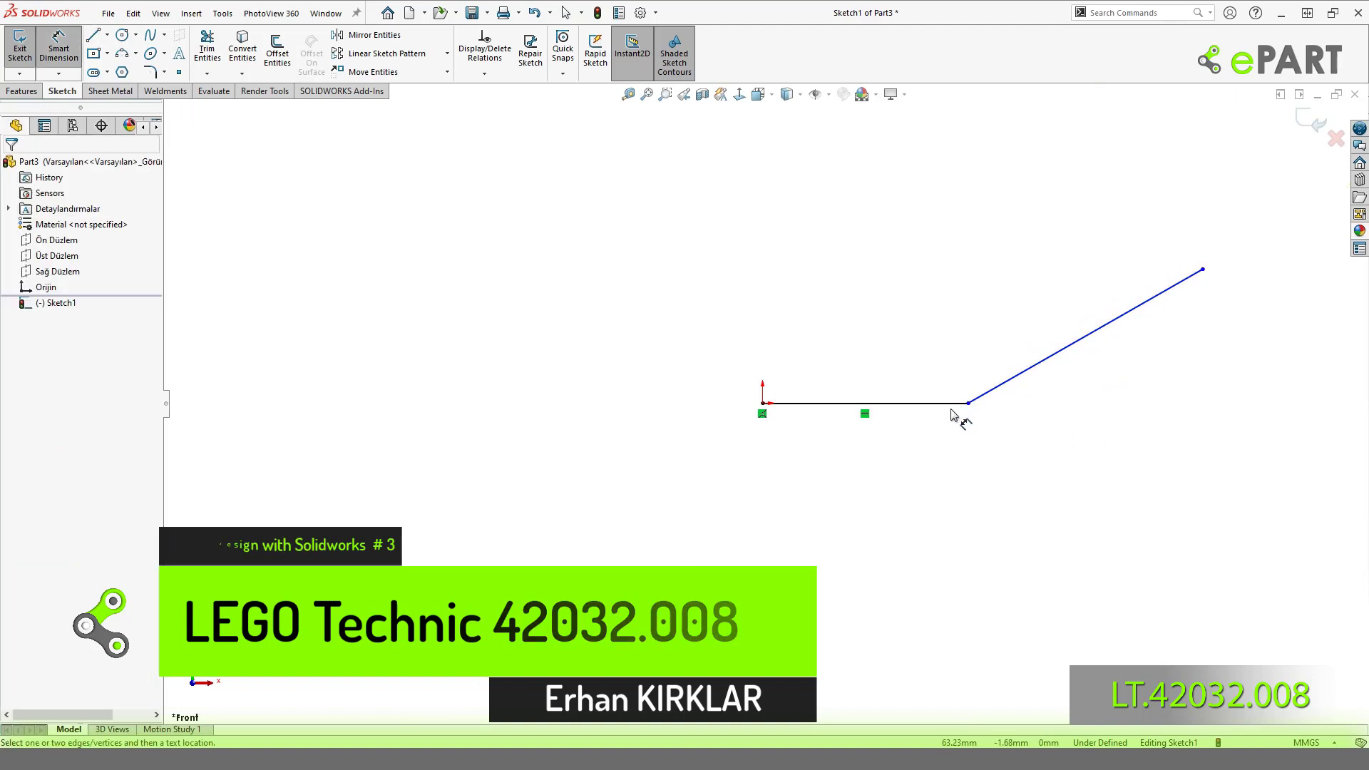
Dimension the angle between the lines to 20° and the horizontal line to 12 mm.
click(954, 403)
click(1020, 375)
click(1114, 385)
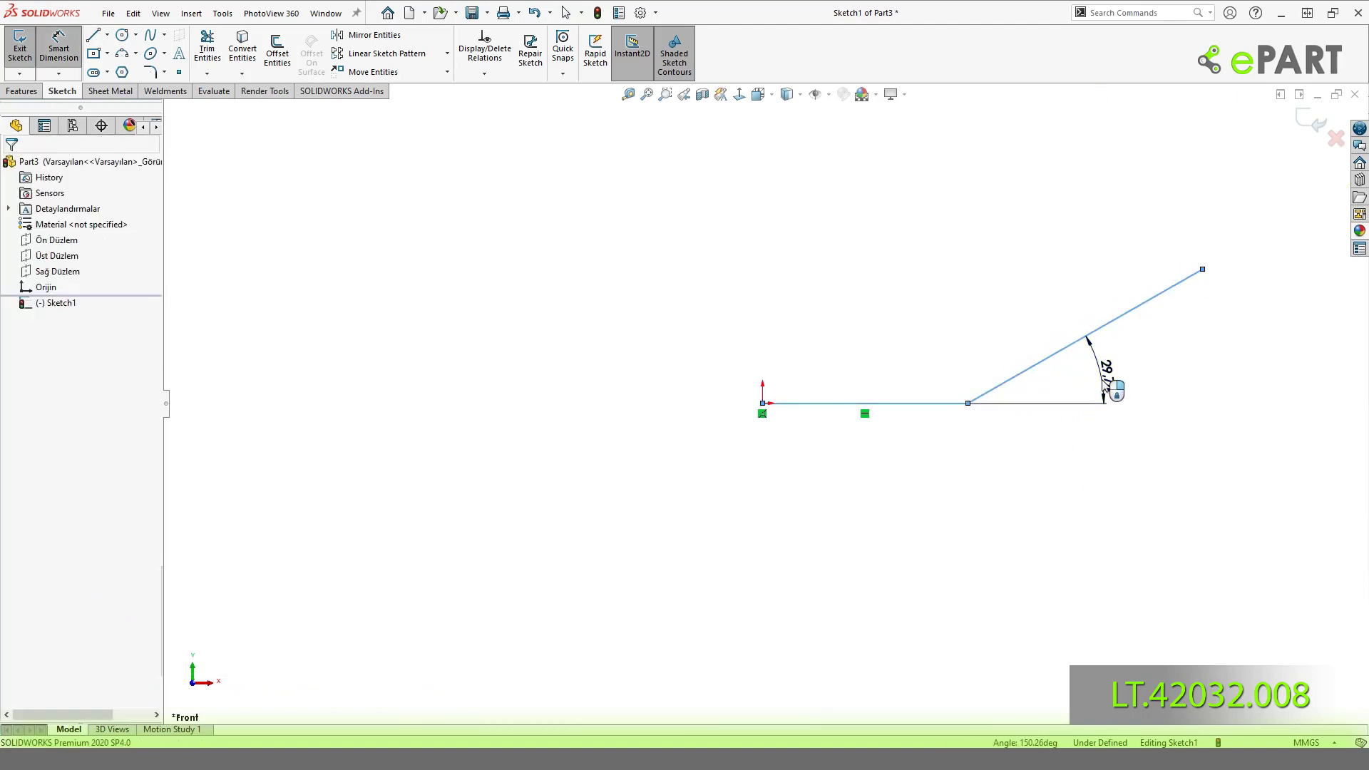
text(20)
key(Return)
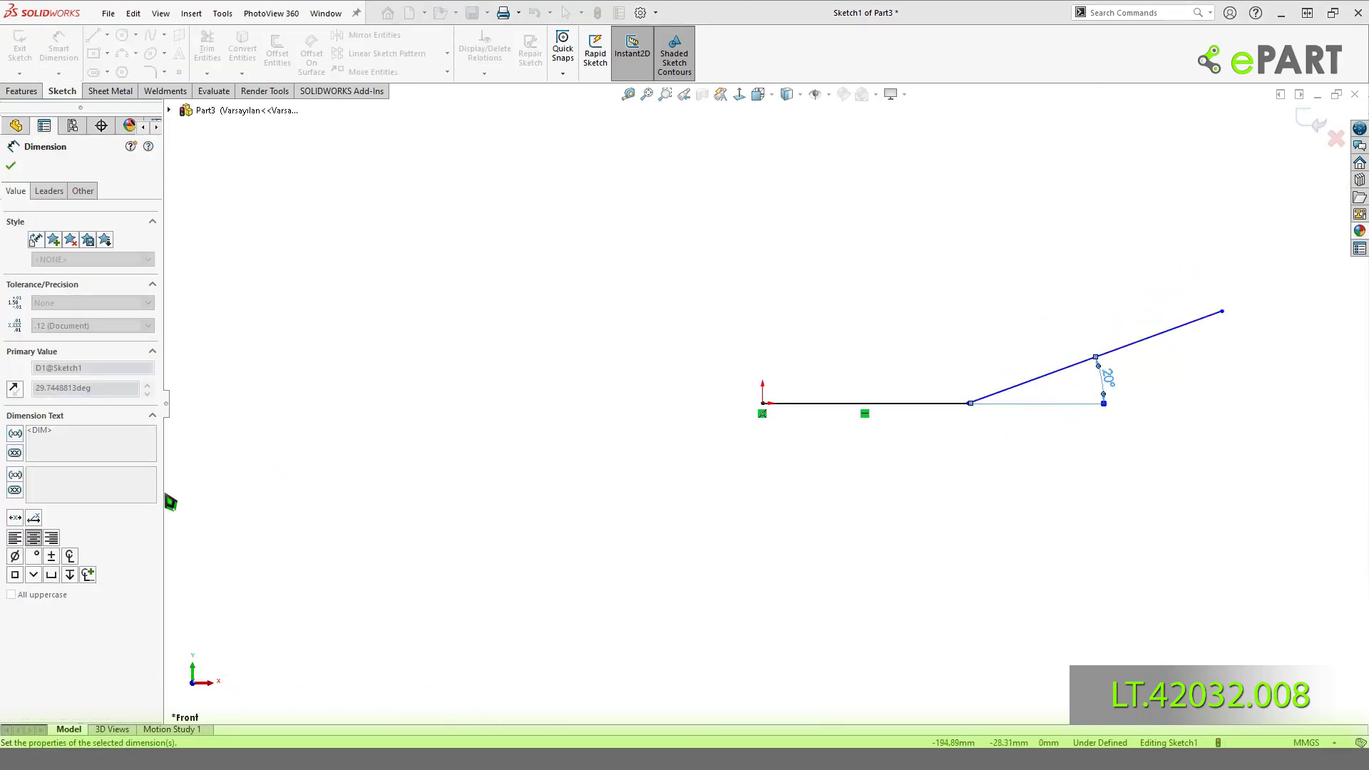
scroll(1096, 406, down, 2)
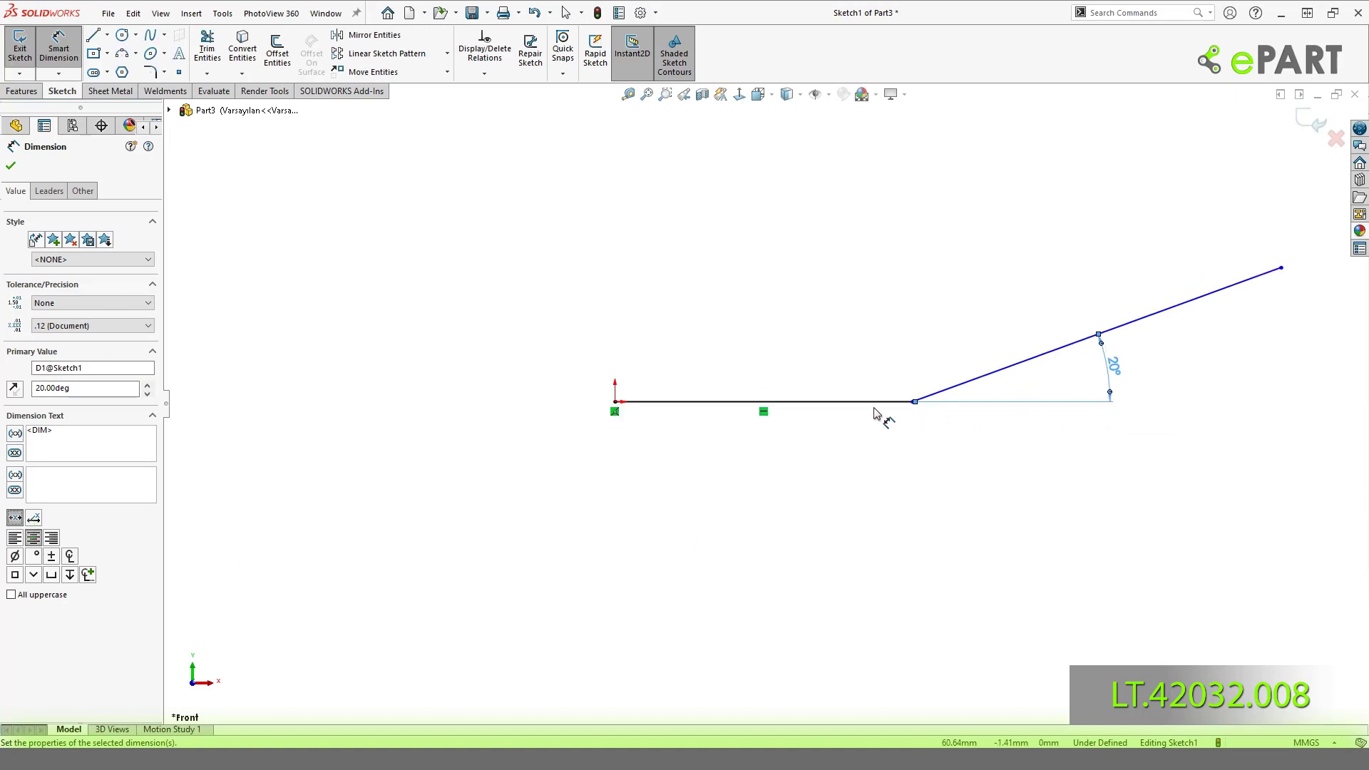
click(785, 401)
click(759, 468)
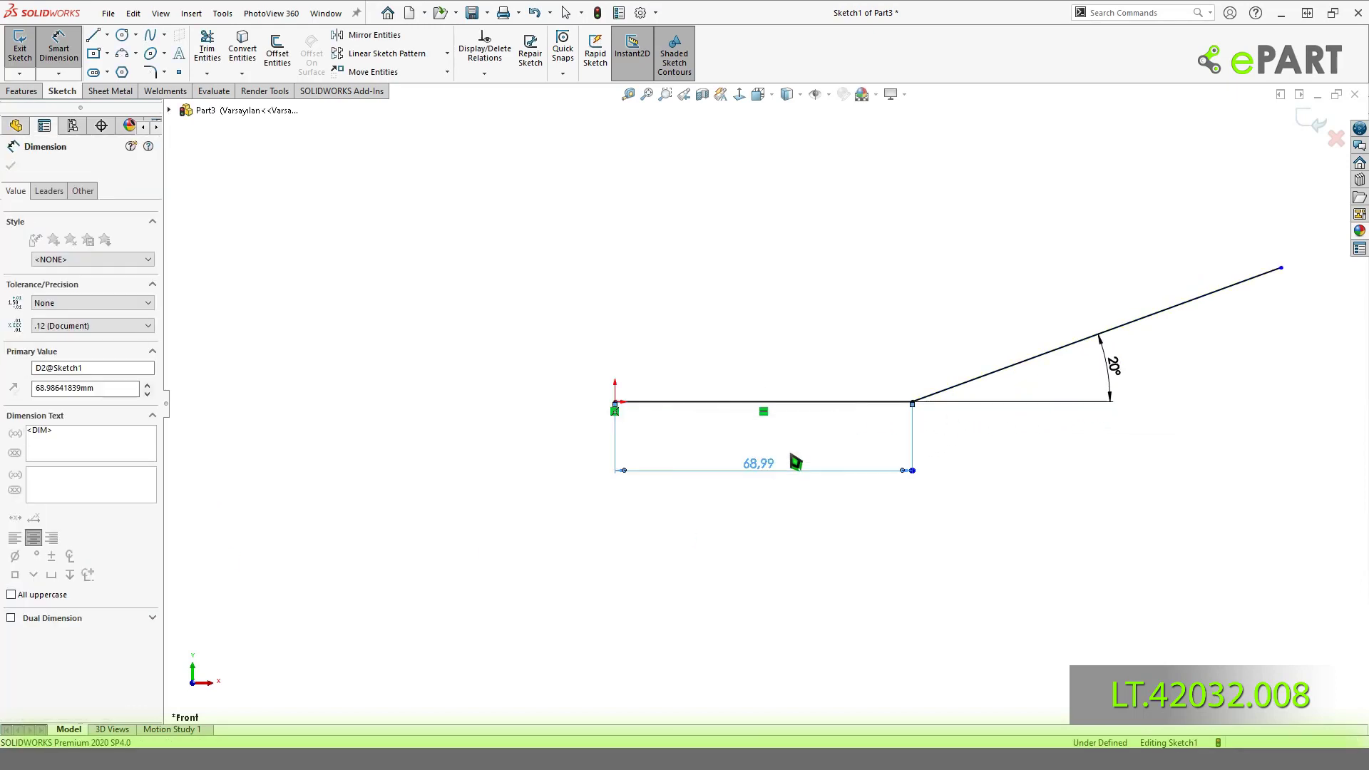
text(12)
key(Return)
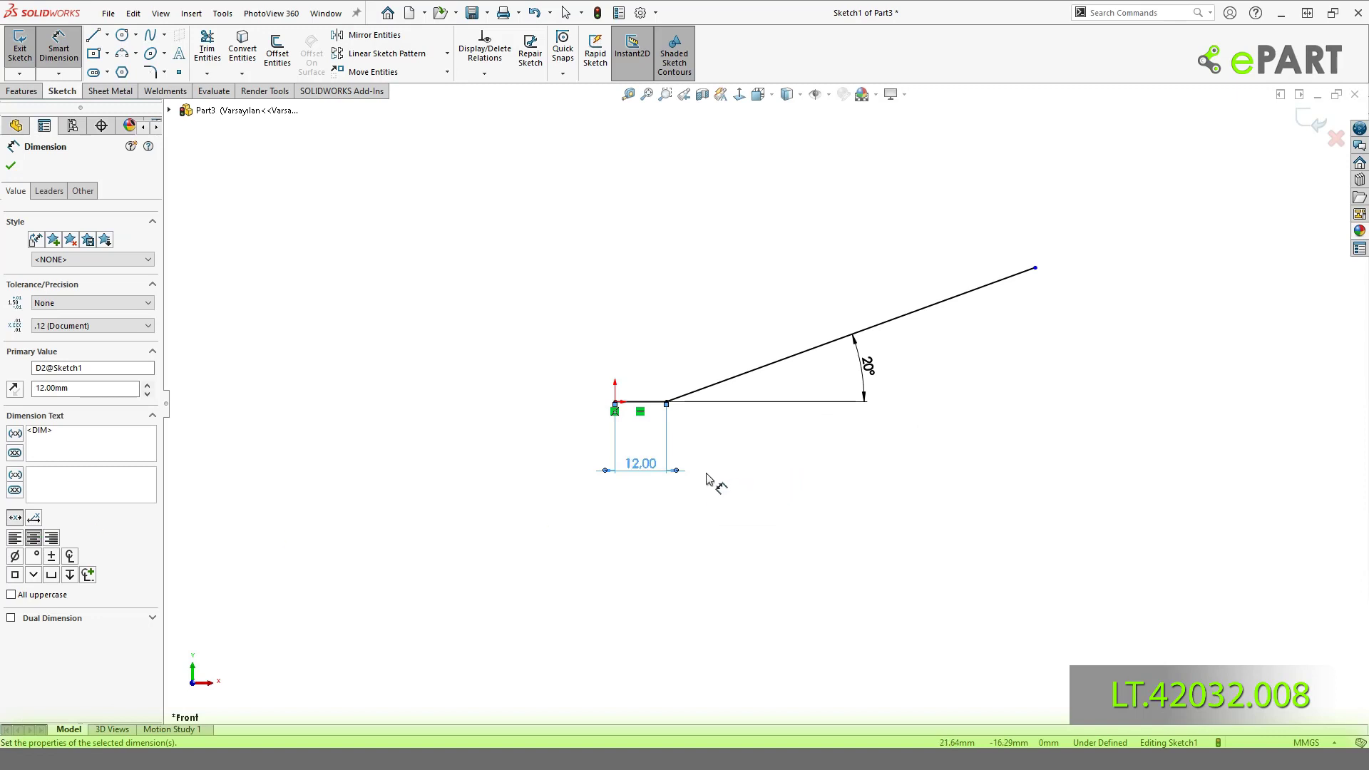
Make both lines equal, tidy the dimension positions, and close the sketch.
scroll(714, 453, down, 1)
key(Escape)
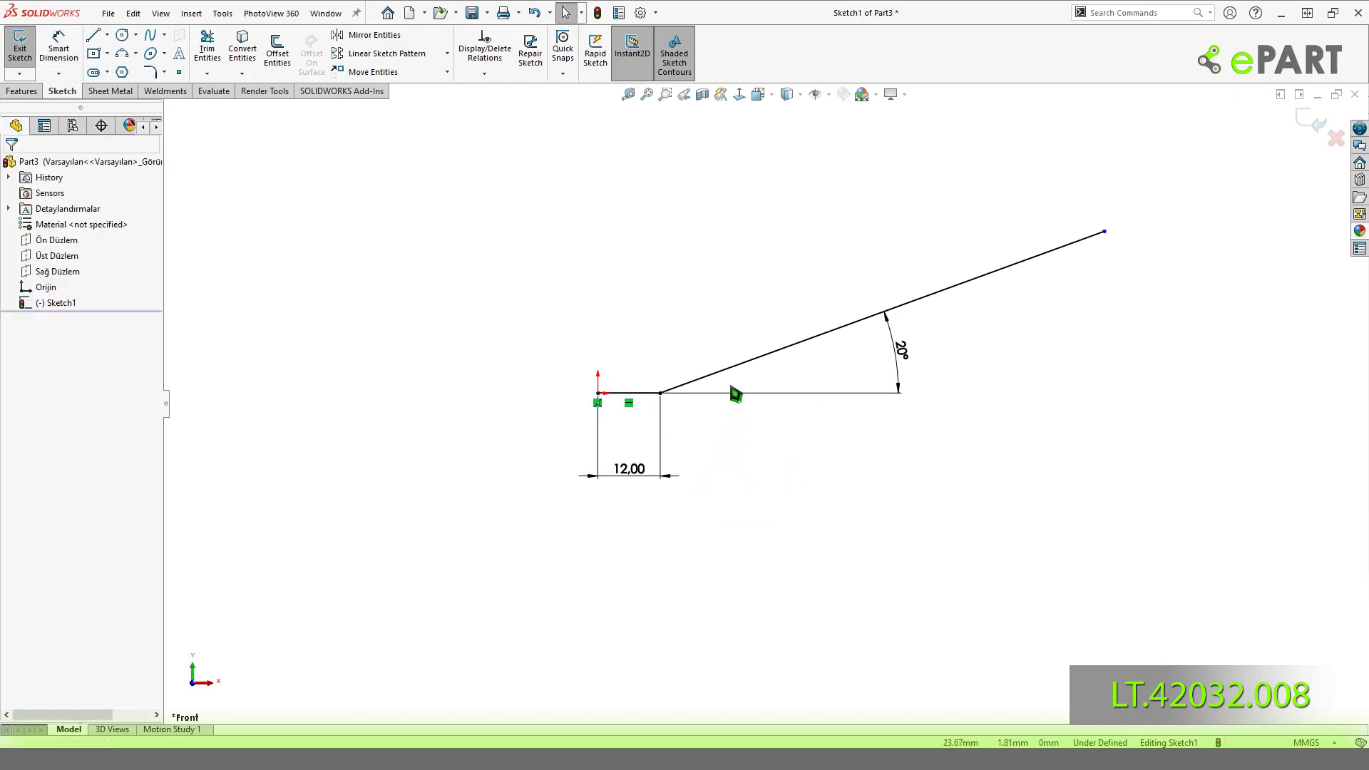
click(665, 391)
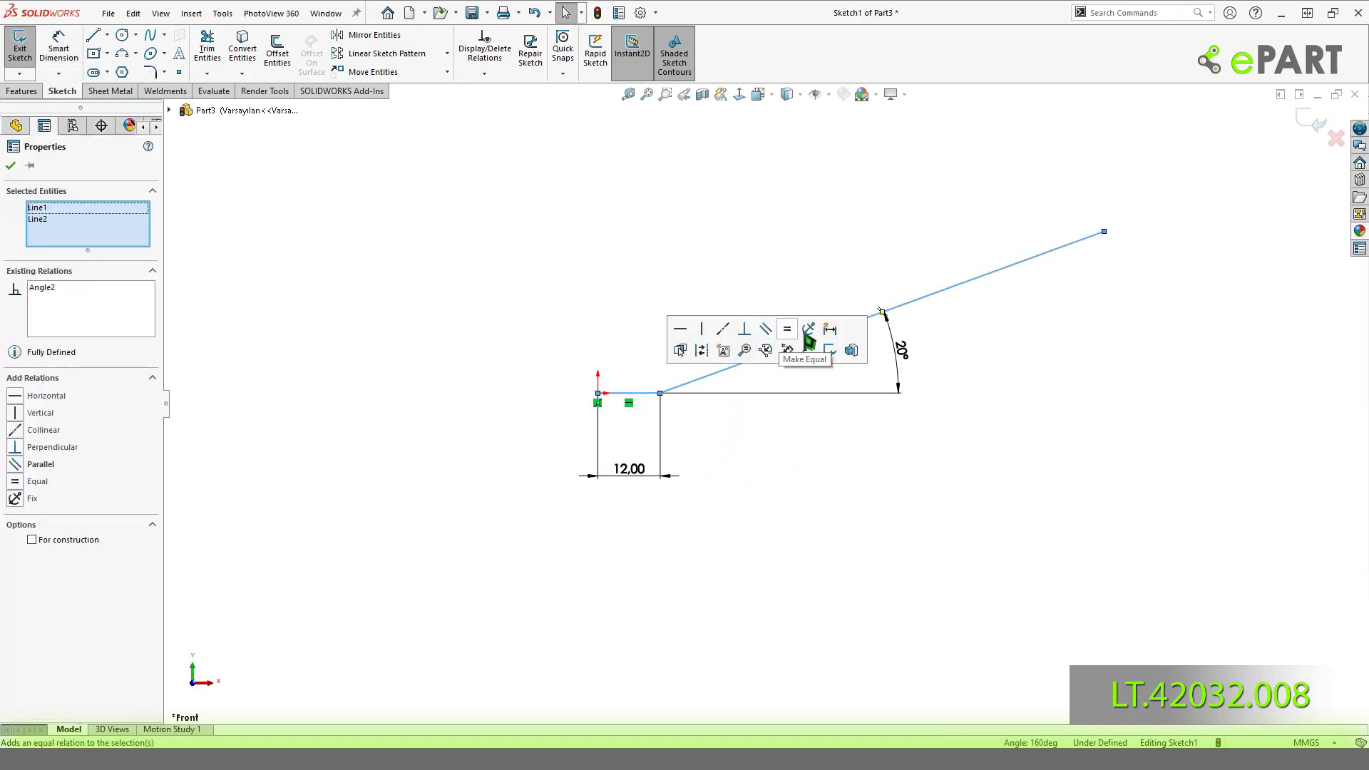
click(806, 346)
scroll(706, 342, down, 1)
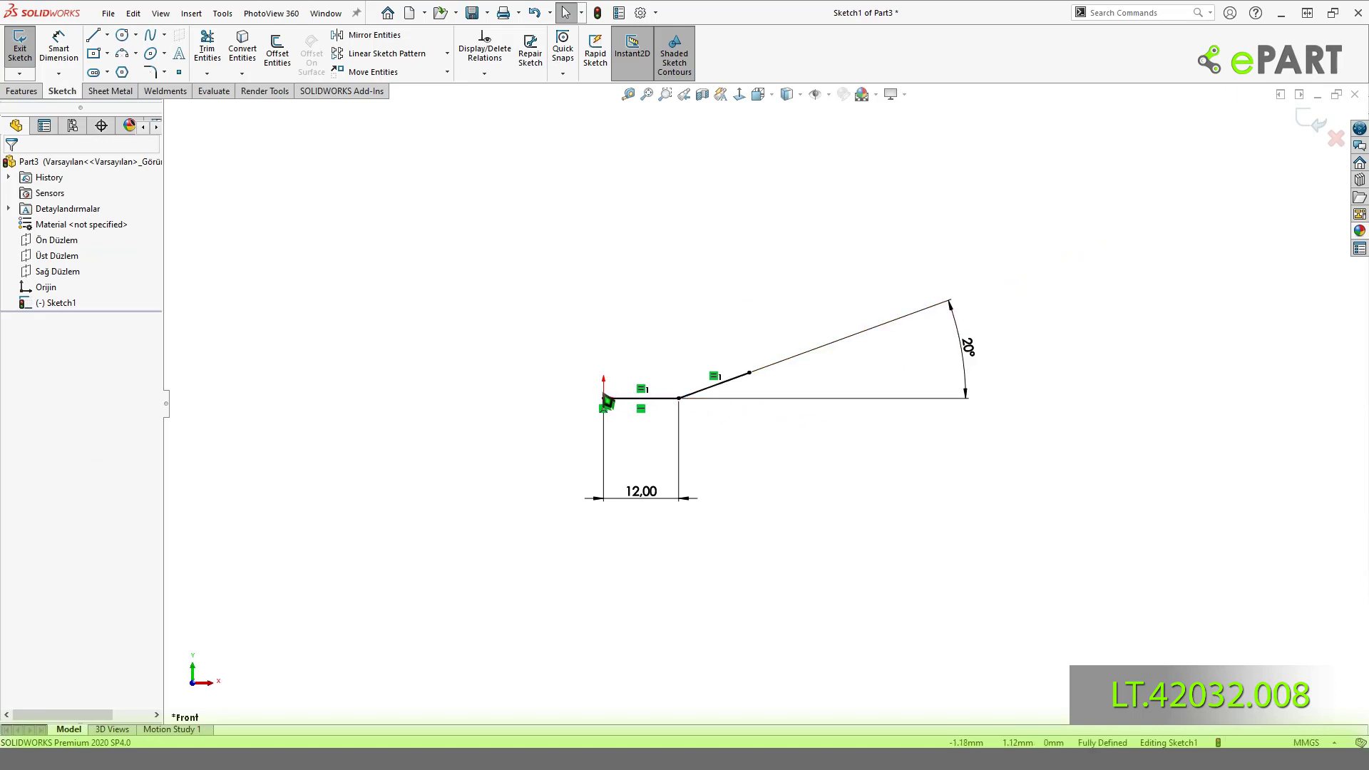
scroll(607, 398, down, 2)
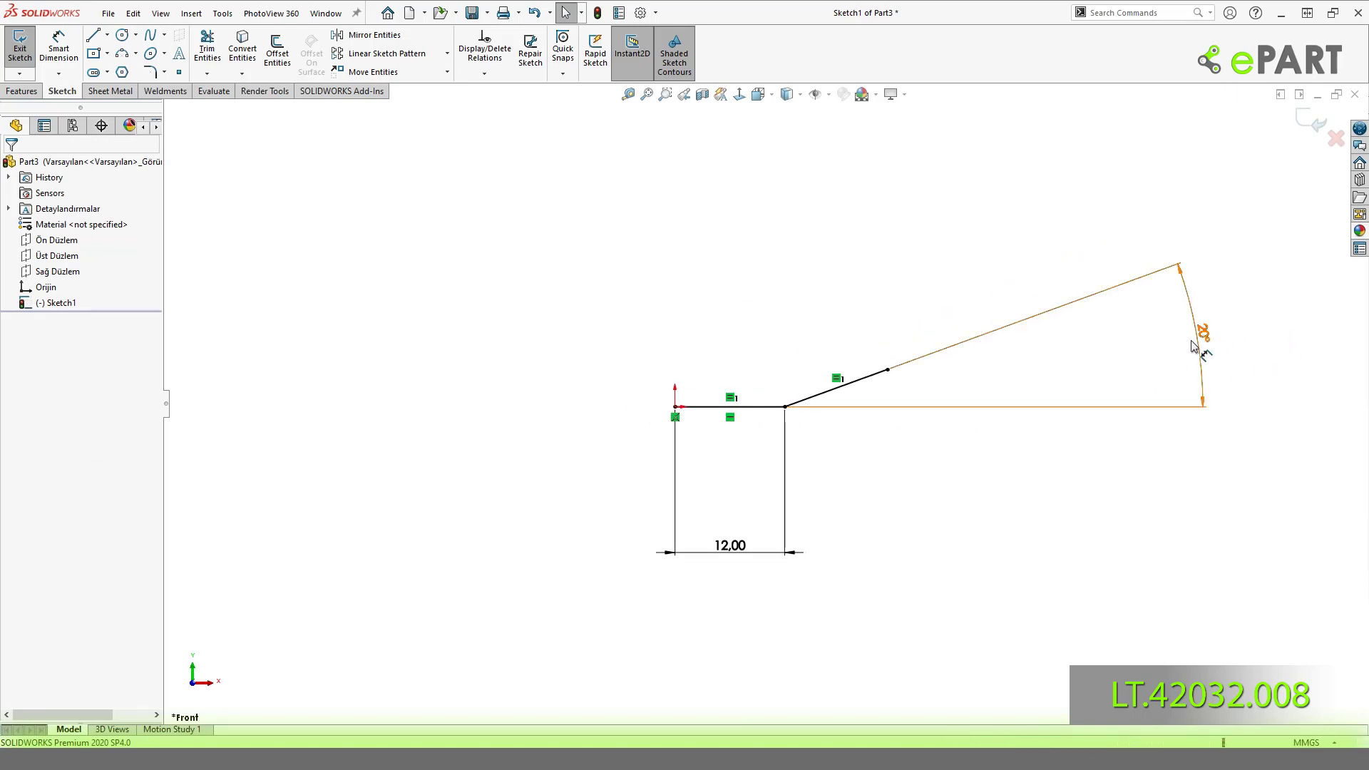
drag(1198, 344, 941, 391)
drag(716, 554, 727, 460)
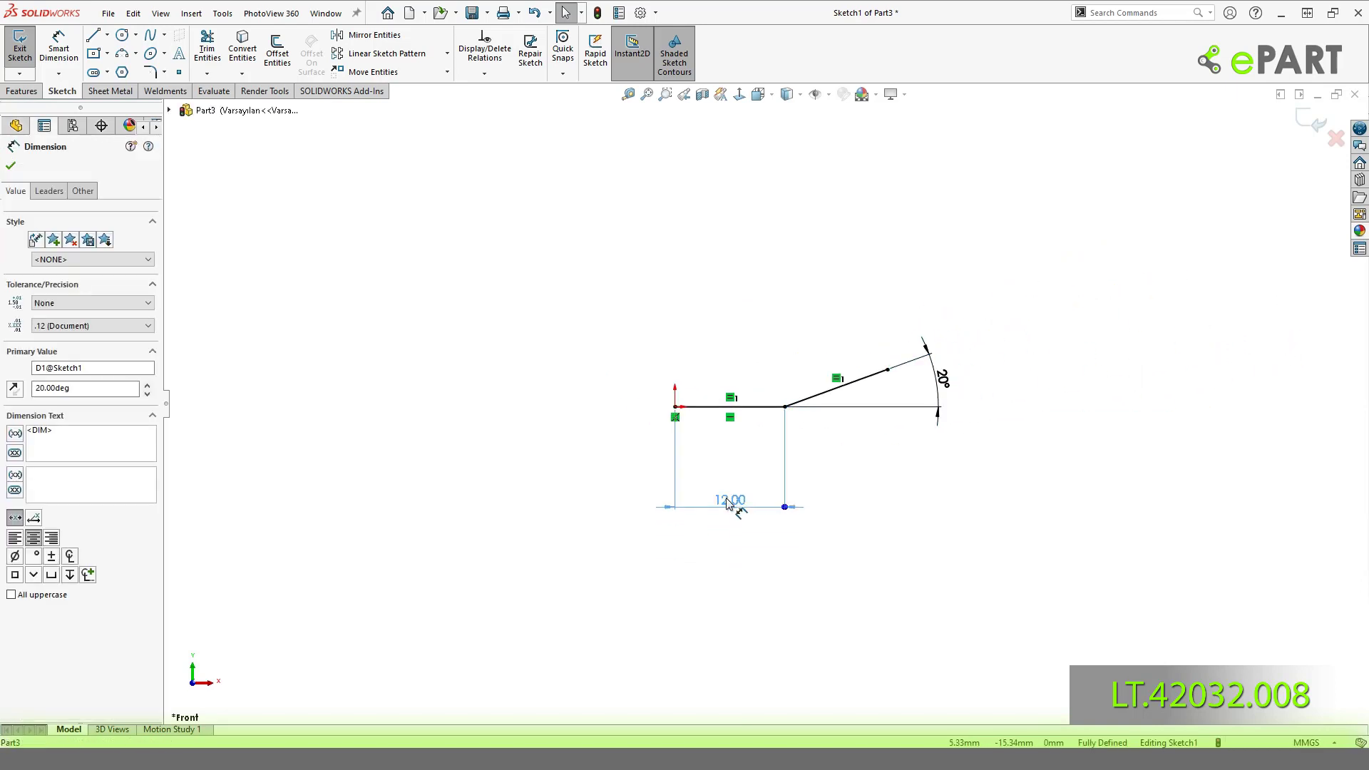
scroll(731, 412, down, 1)
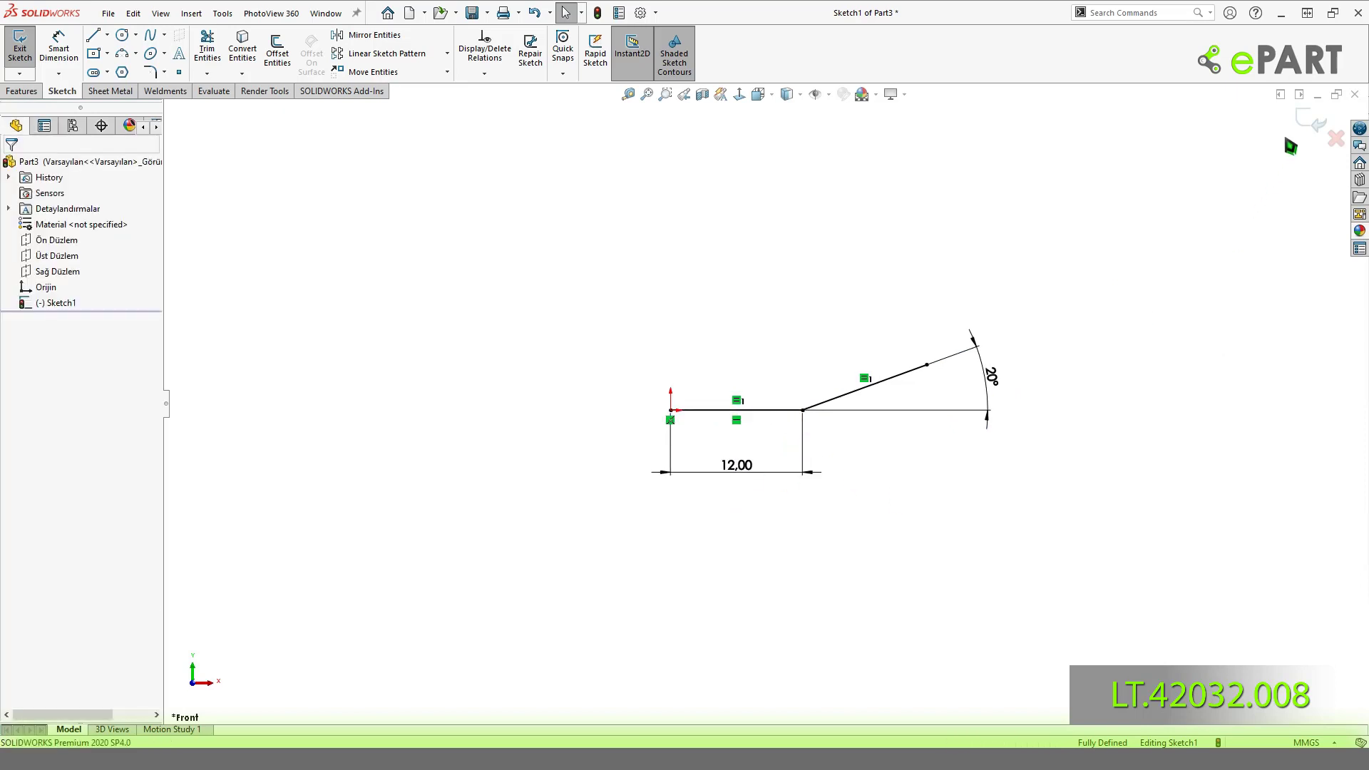
key(ctrl+b)
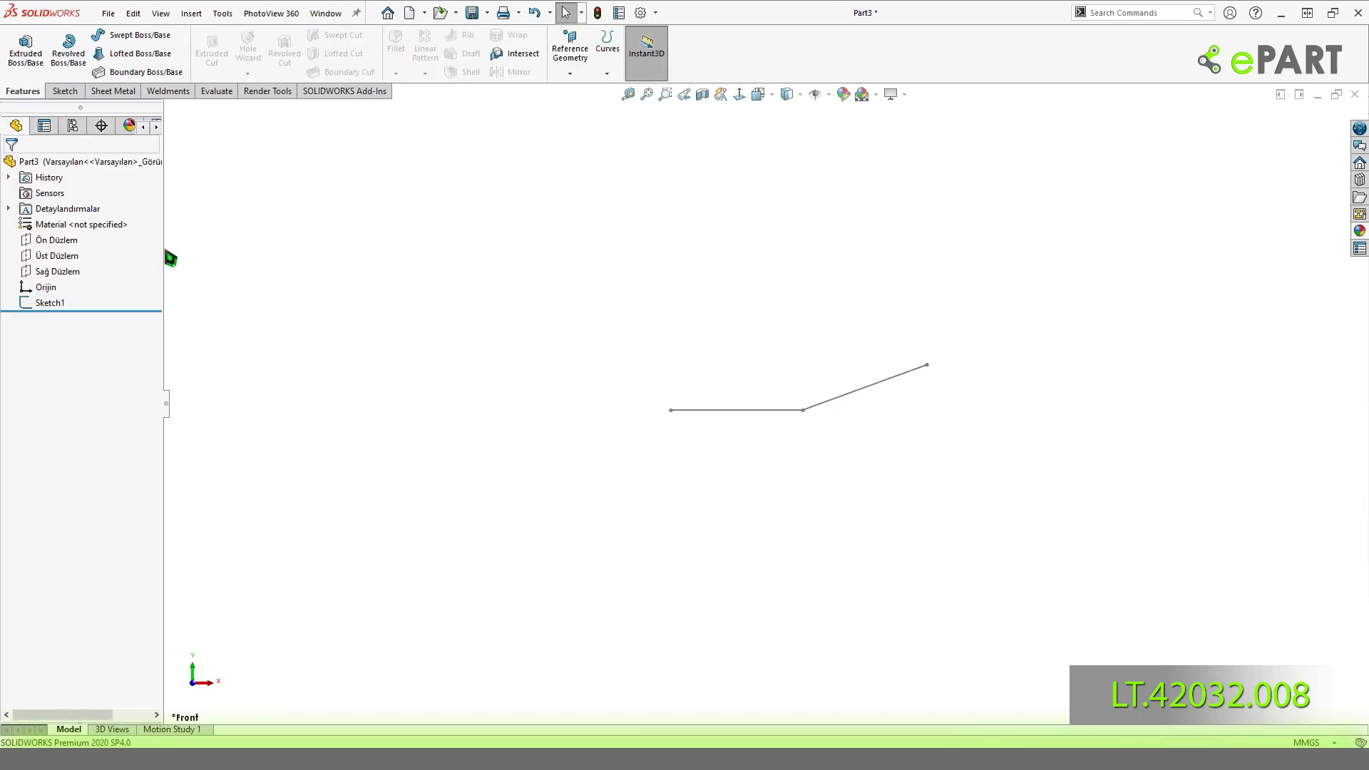
Open a new sketch on Sağ Düzlem and view it Normal To.
click(64, 271)
mouse_move(460, 331)
middle_down()
mouse_move(568, 366)
mouse_move(140, 301)
middle_up()
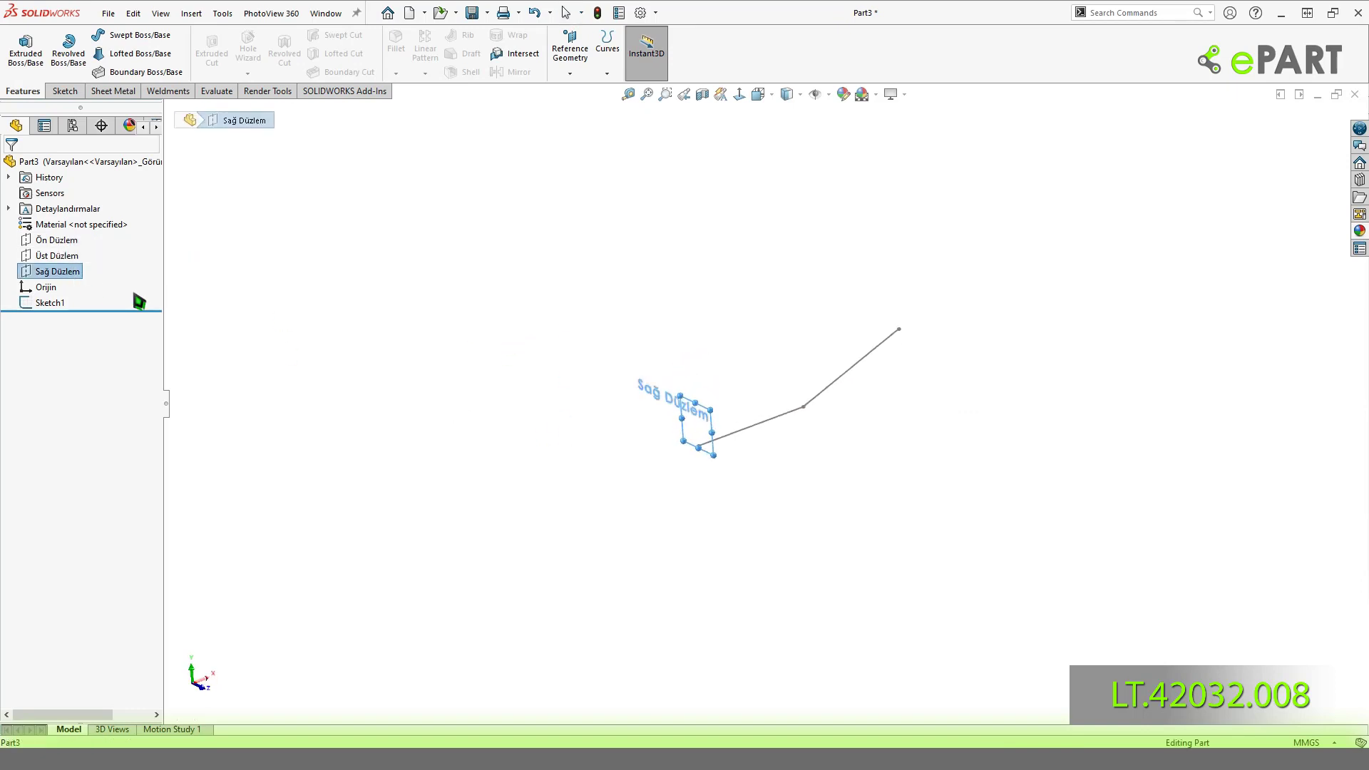
click(43, 269)
click(43, 251)
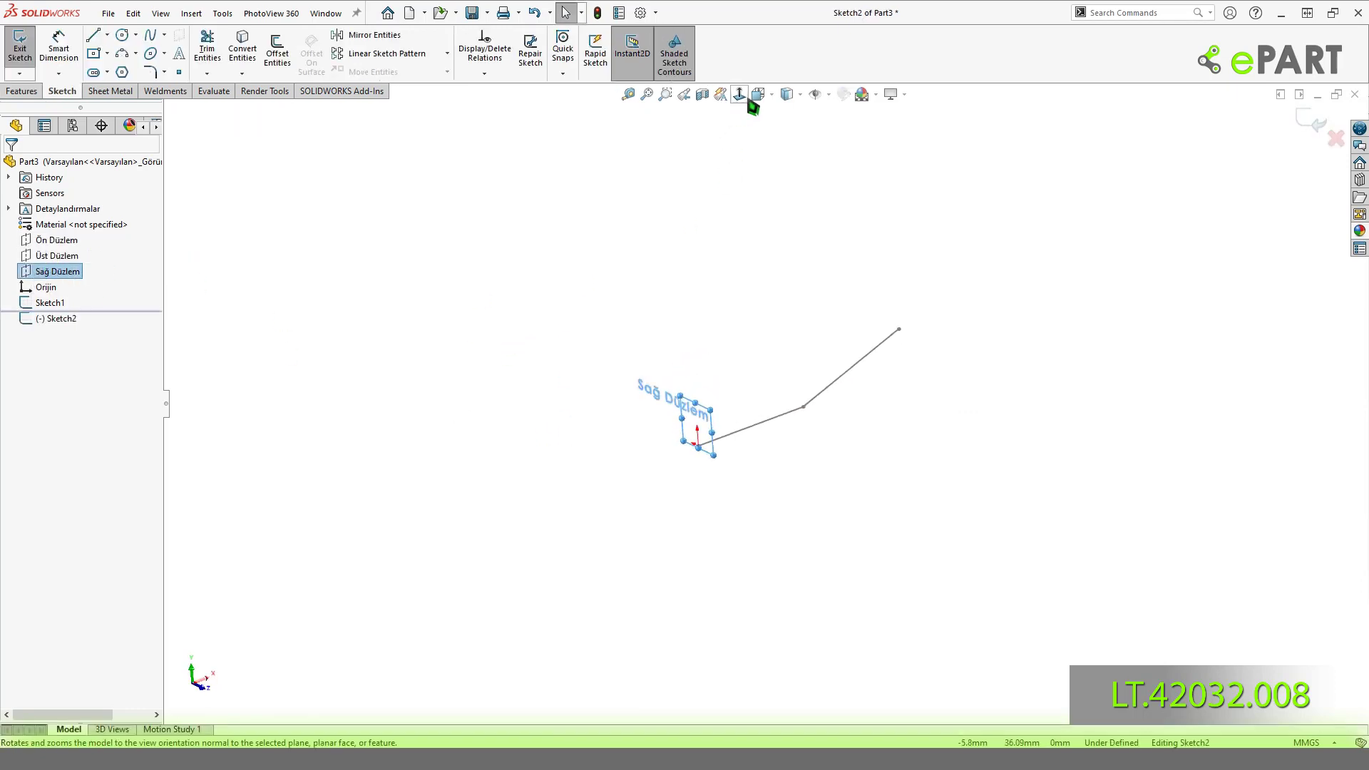
click(741, 95)
middle_drag(966, 368, 875, 164)
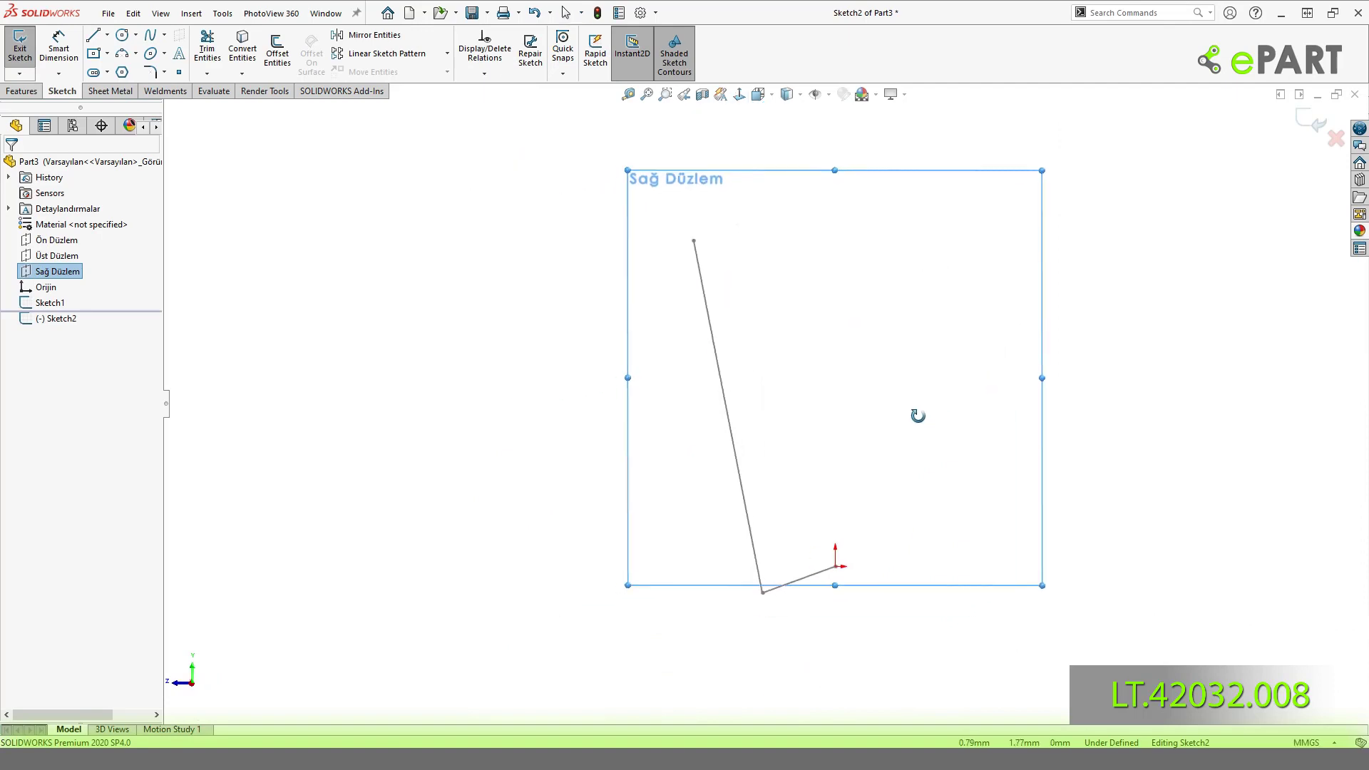
click(758, 94)
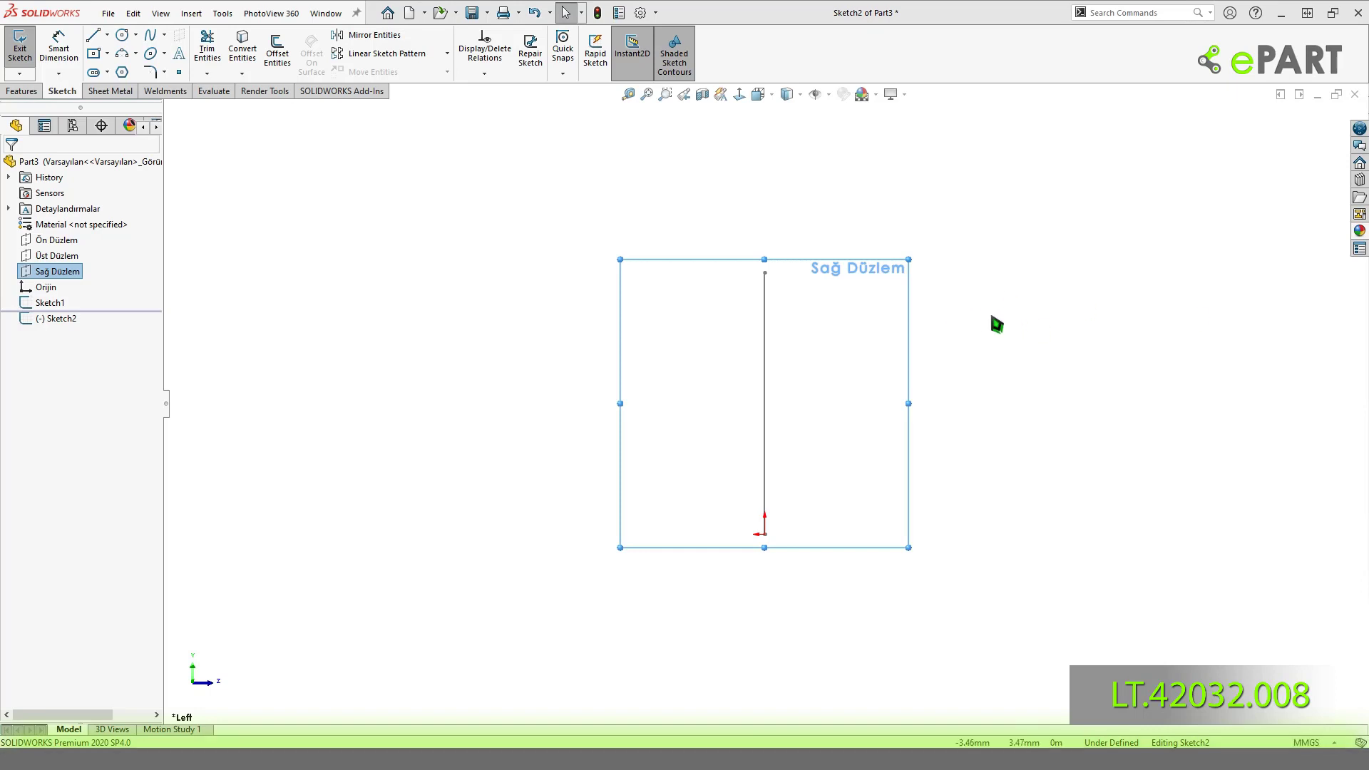
key(Escape)
Draw a circle centred on the origin.
key(c)
click(764, 535)
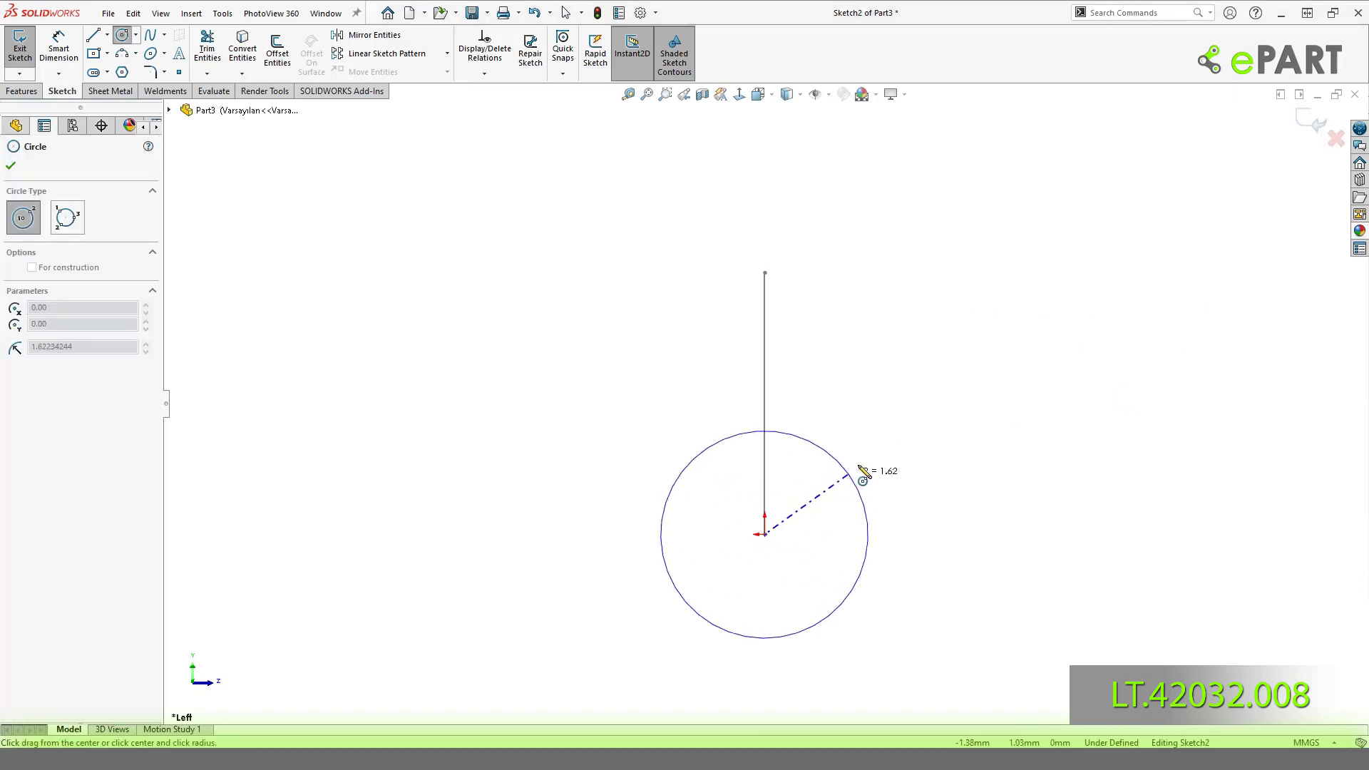
click(920, 382)
key(Escape)
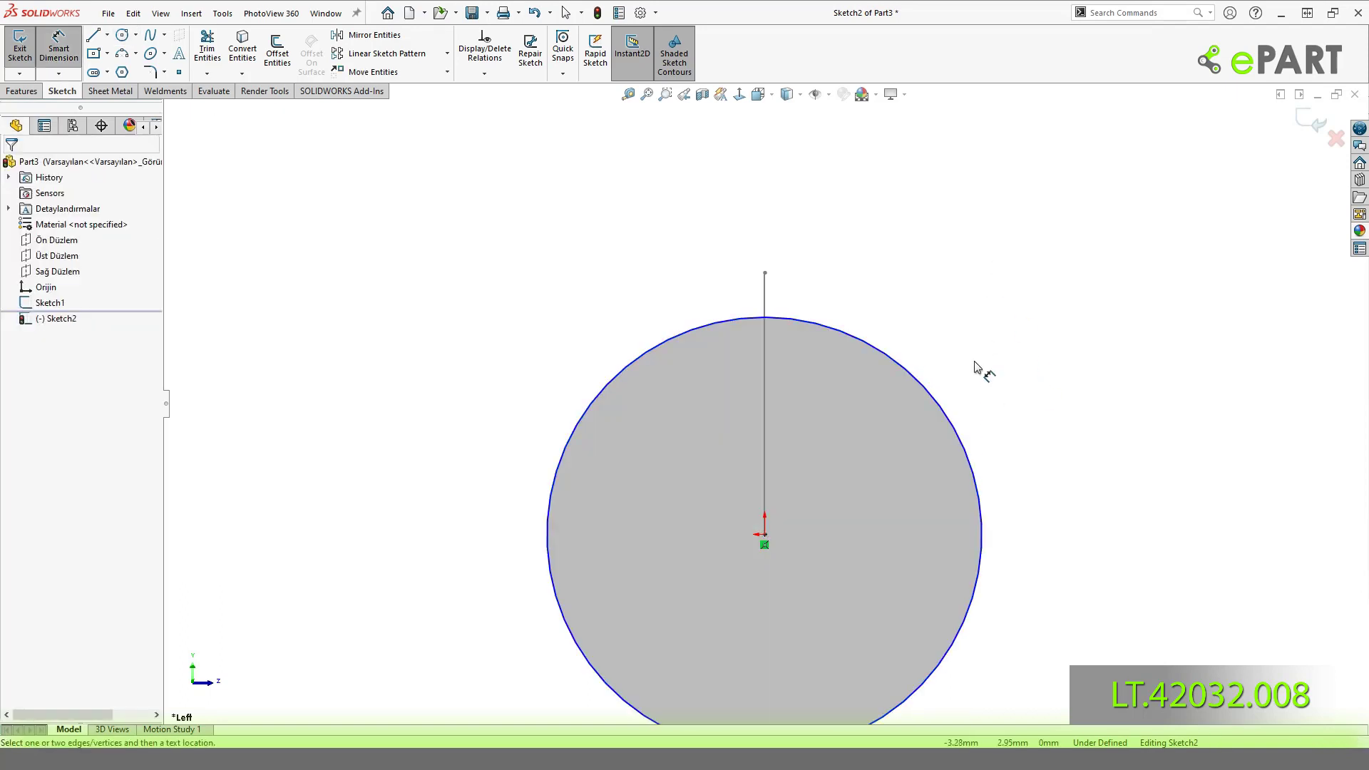
scroll(814, 494, up, 3)
scroll(820, 500, down, 2)
Dimension the circle's diameter to 5.00 mm.
click(858, 332)
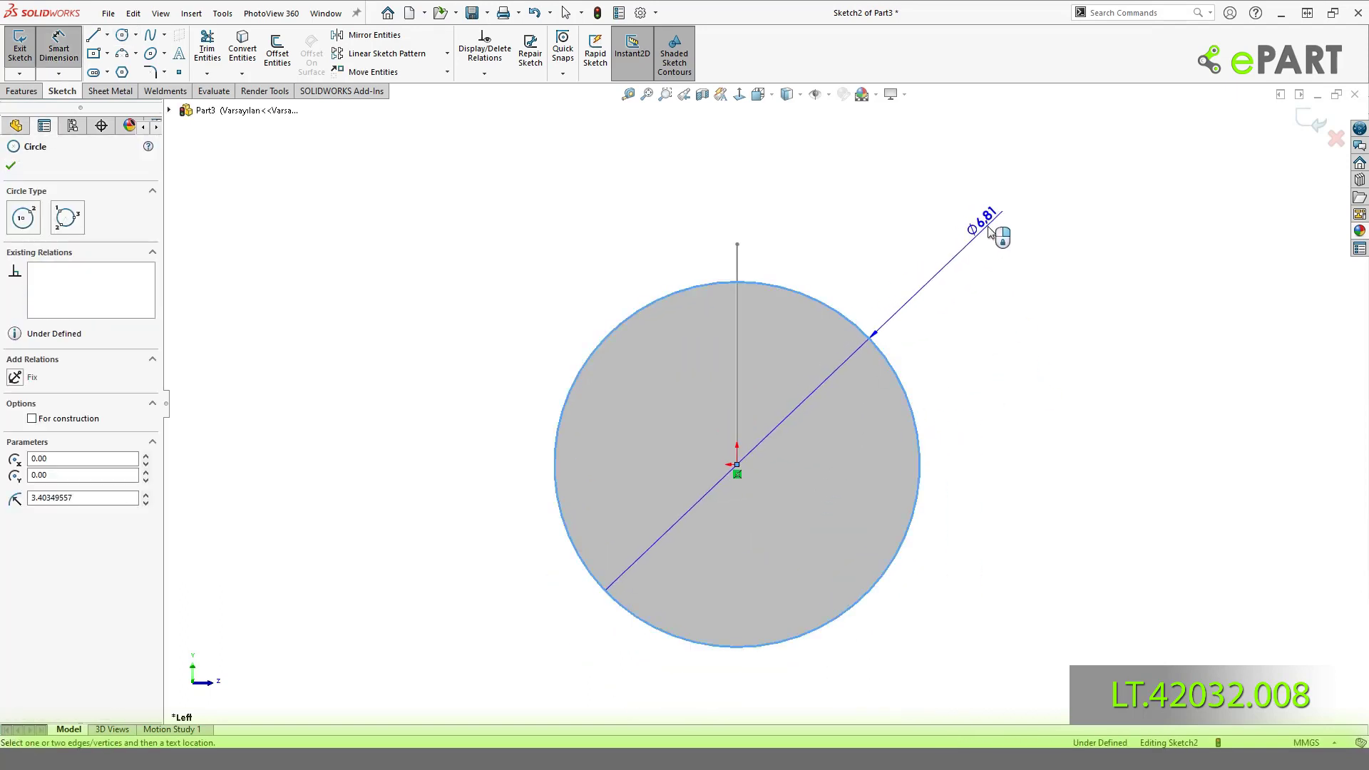
click(992, 227)
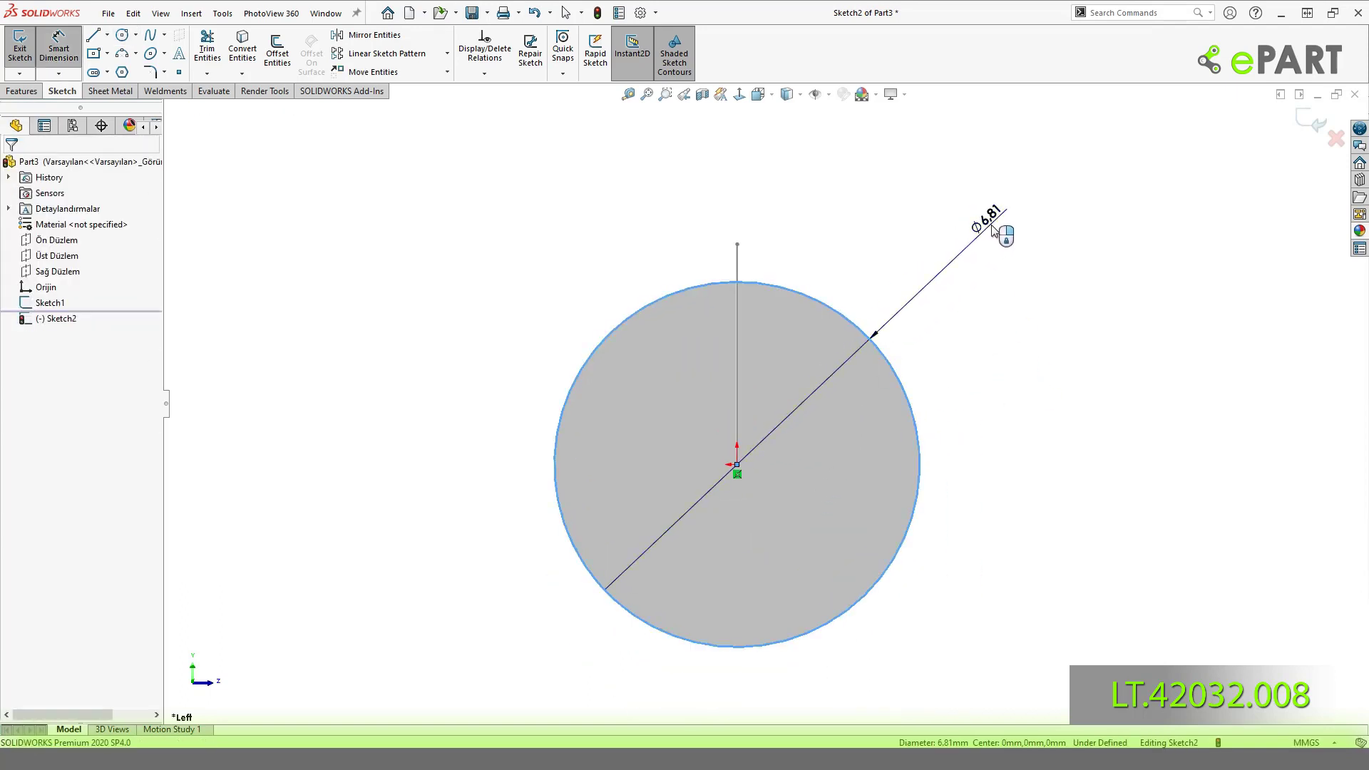
text(5)
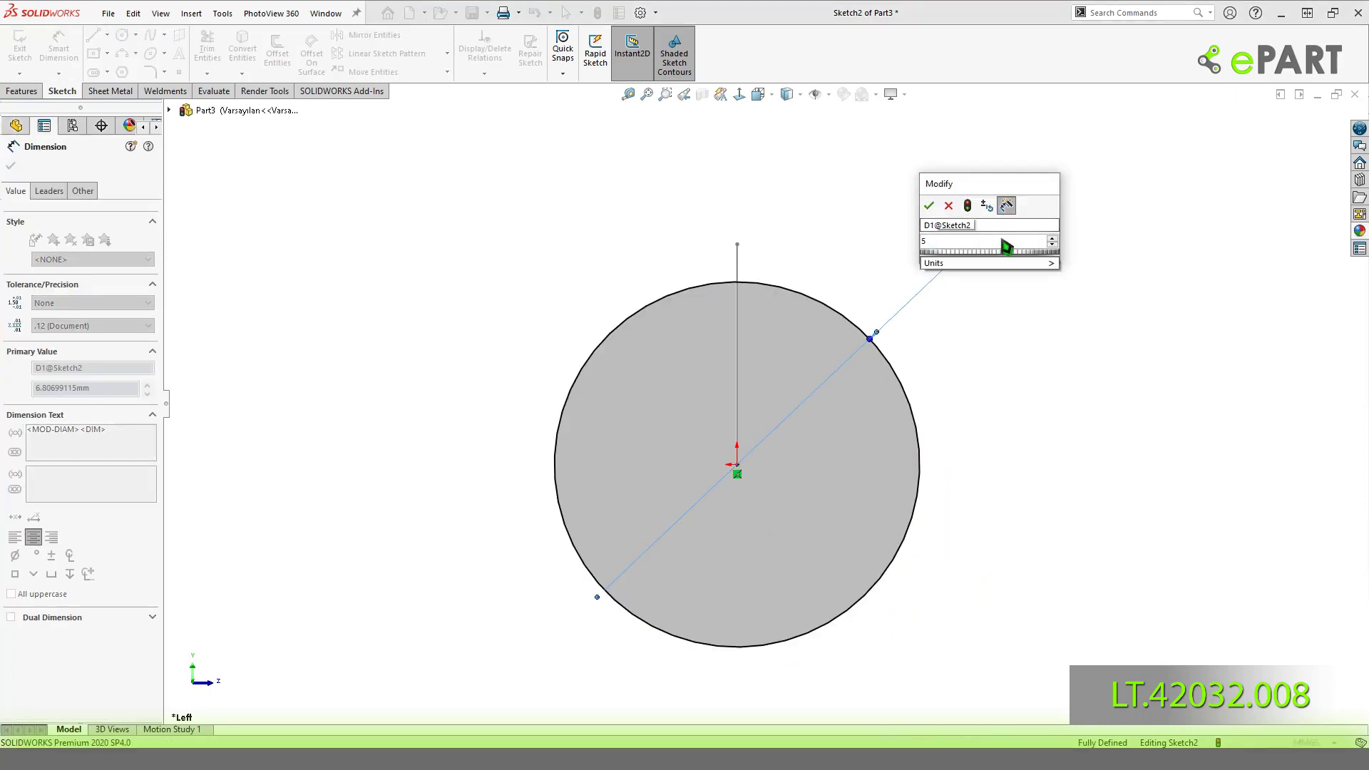
key(Return)
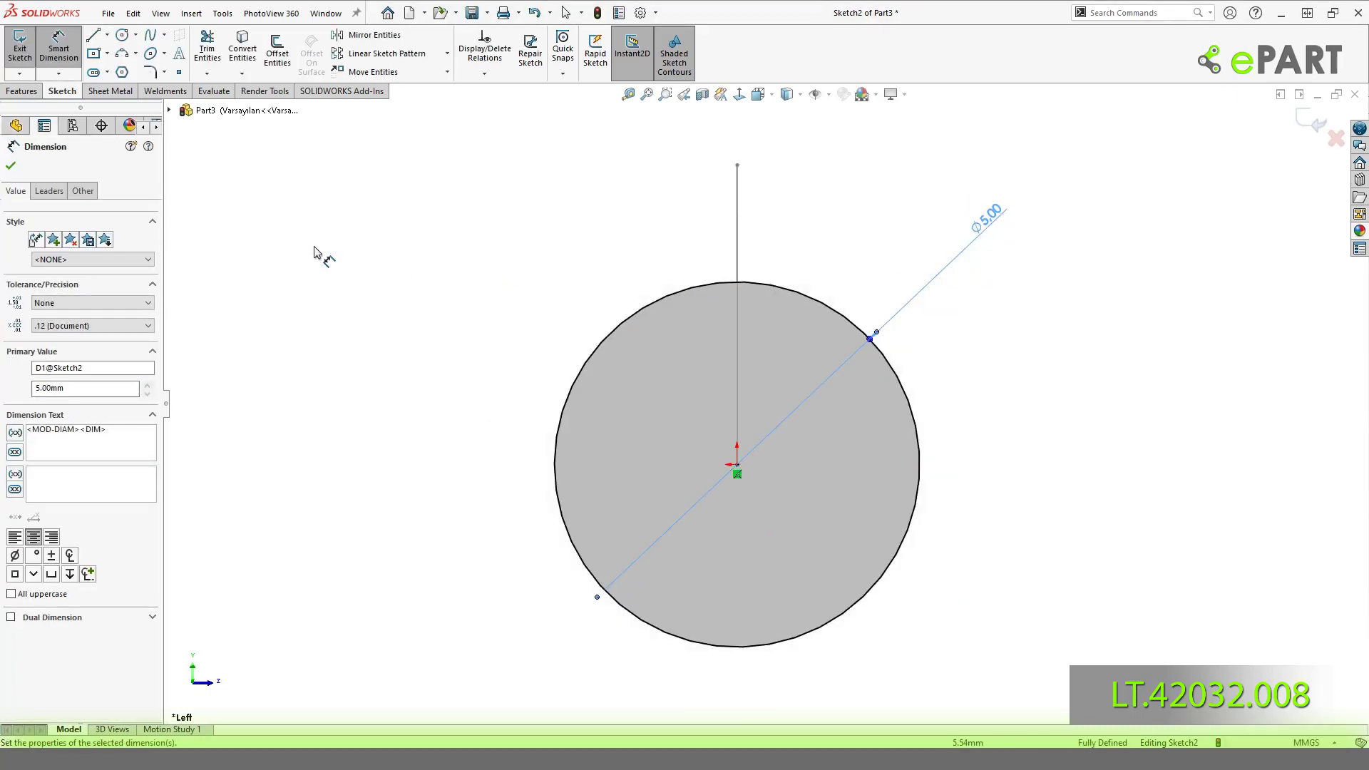
click(50, 191)
click(355, 160)
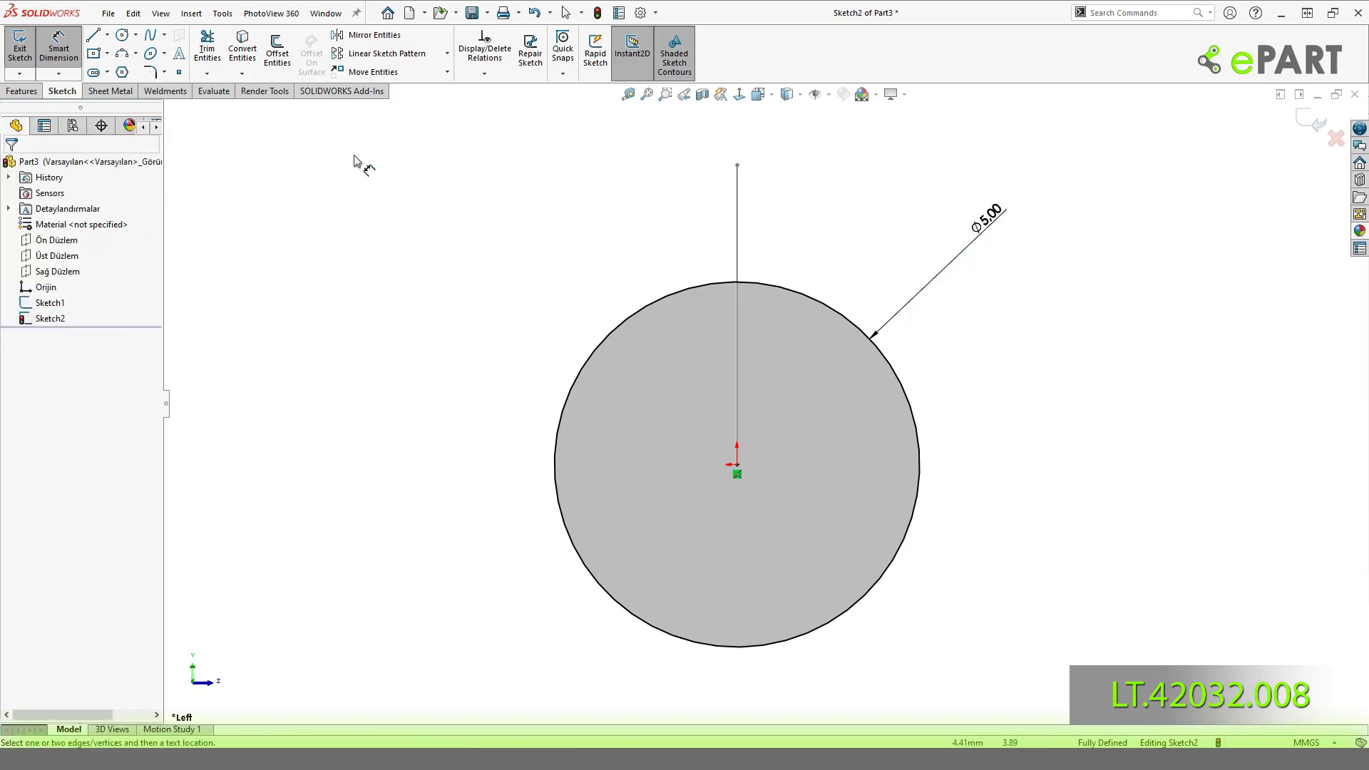
key(Escape)
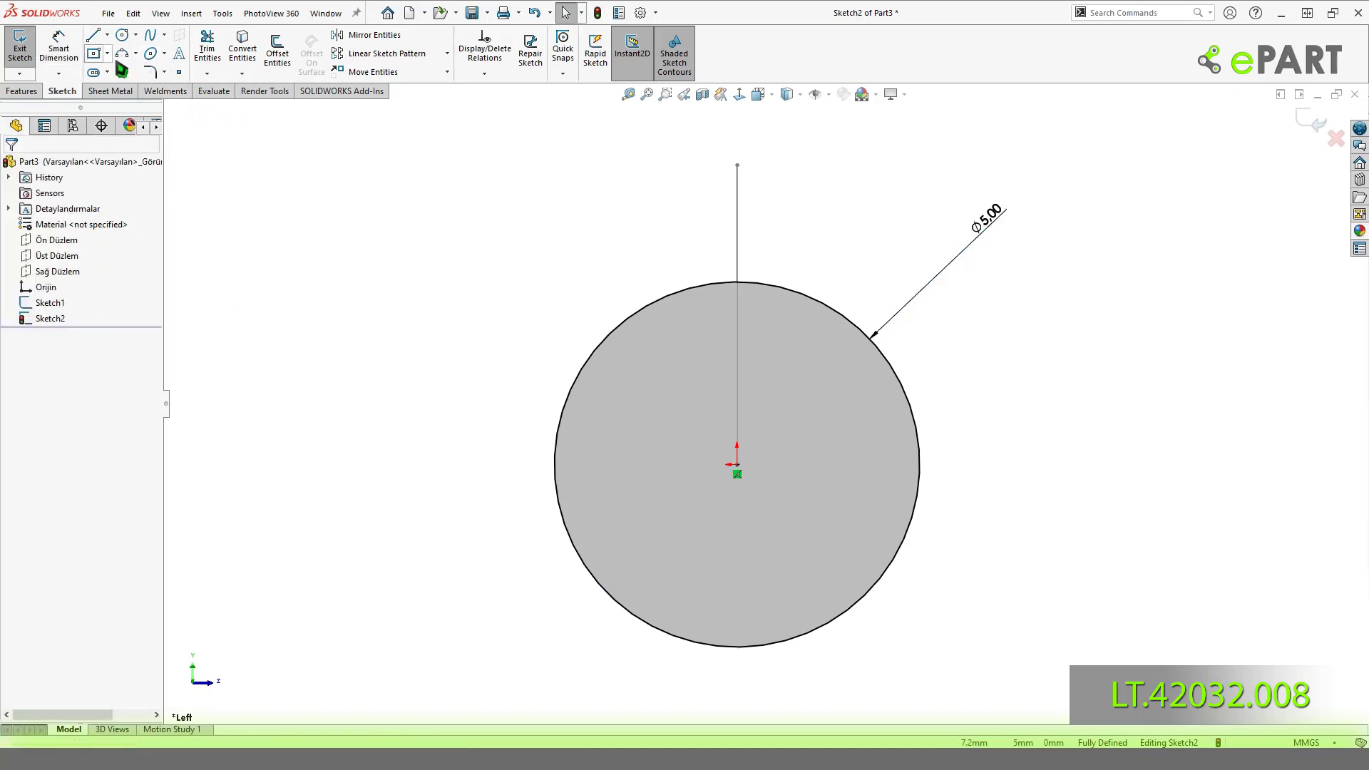
Draw tall and wide centre rectangles from the origin out to the circle.
click(107, 54)
click(128, 80)
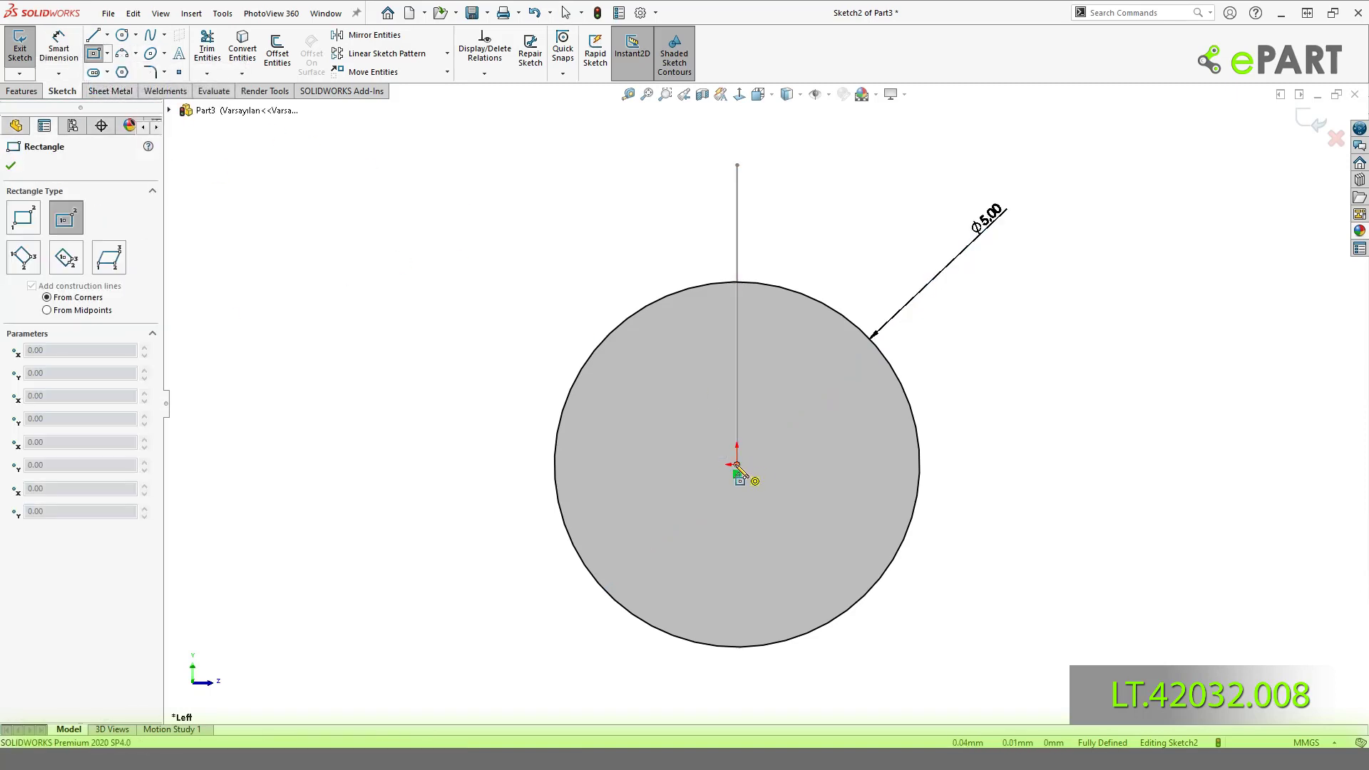
click(737, 465)
click(676, 292)
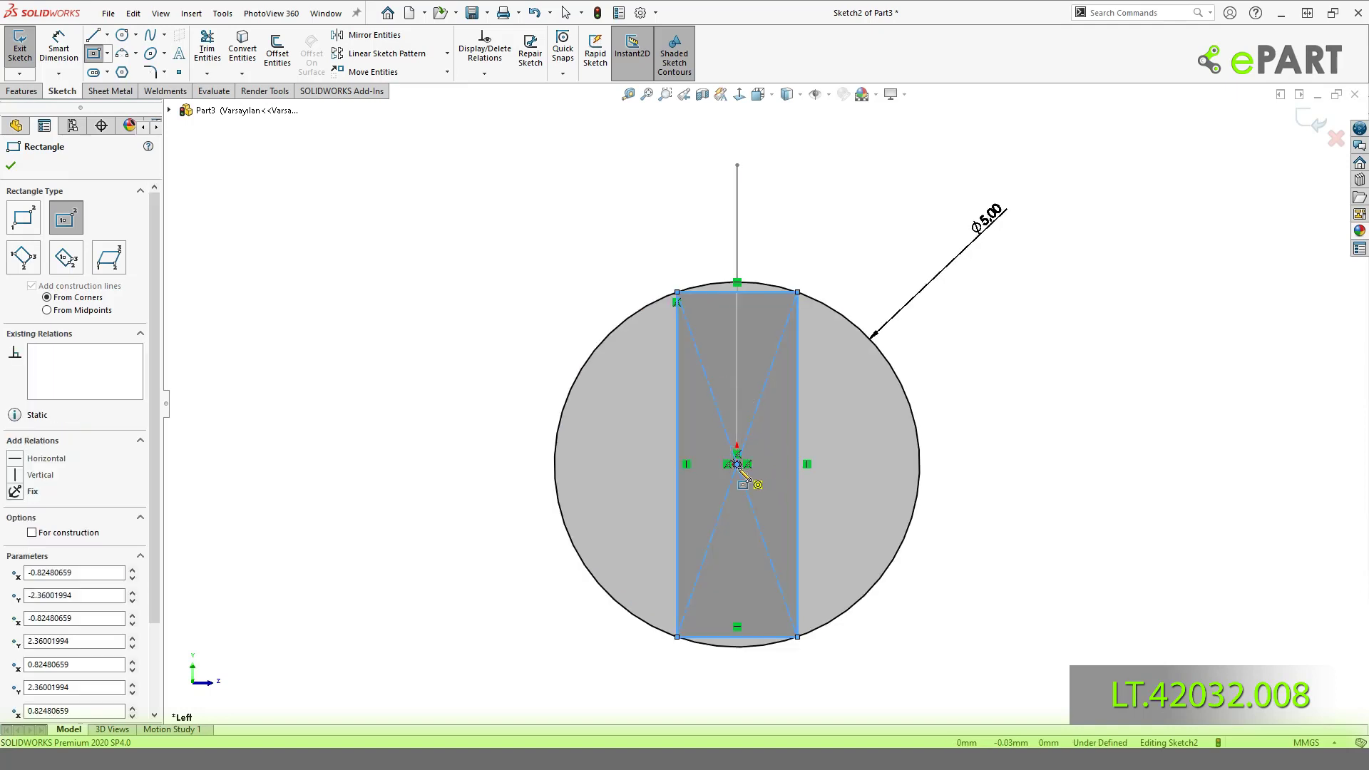
click(738, 464)
click(574, 379)
key(Escape)
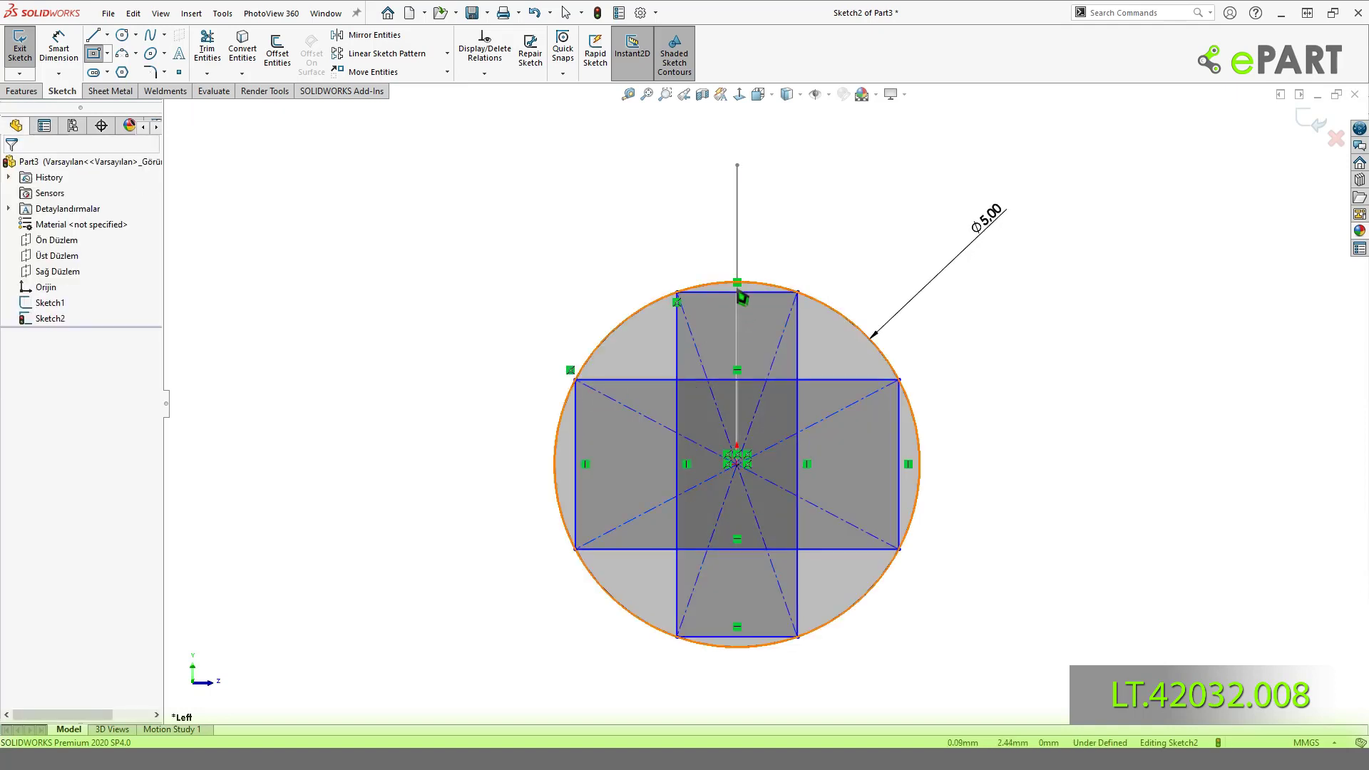
Make the rectangles equal in width and dimension the width to 2.00.
click(739, 293)
ctrl+click(575, 421)
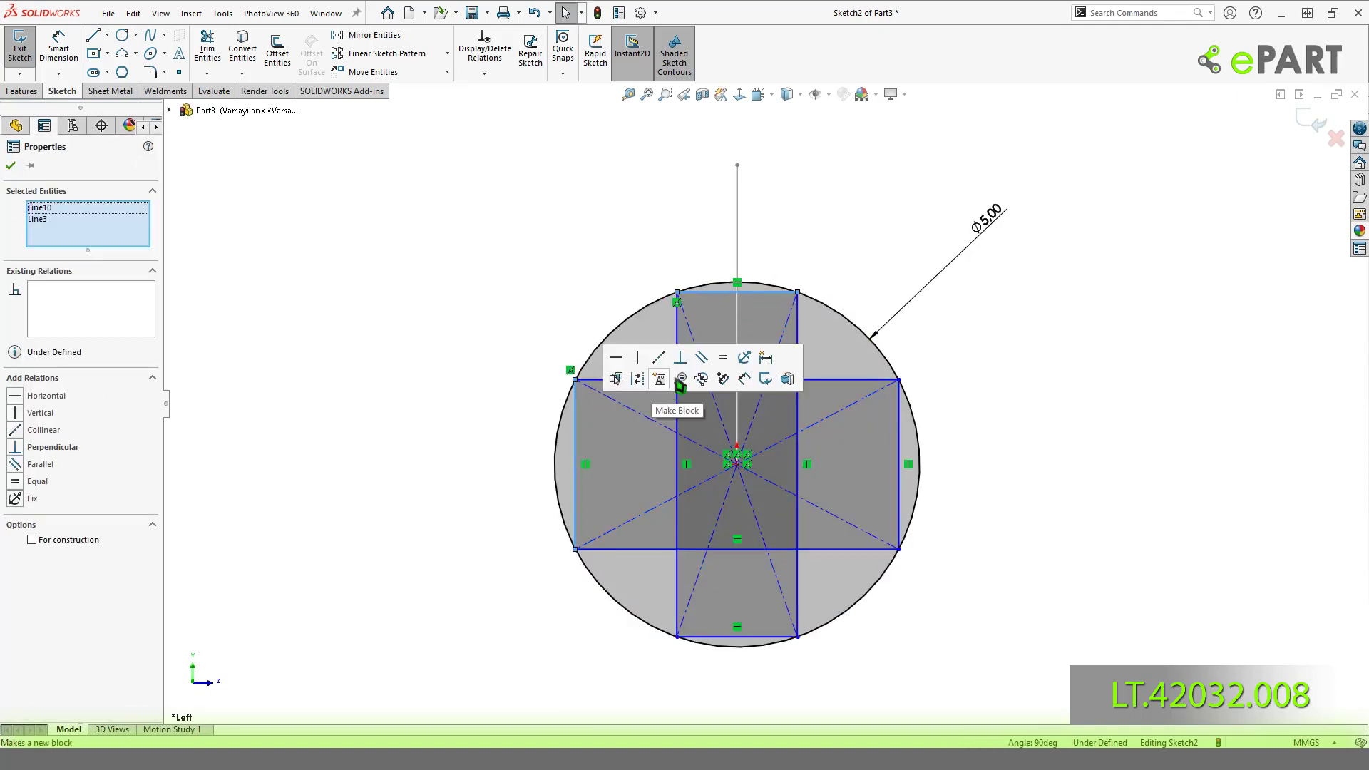
click(739, 366)
right_drag(480, 361, 489, 342)
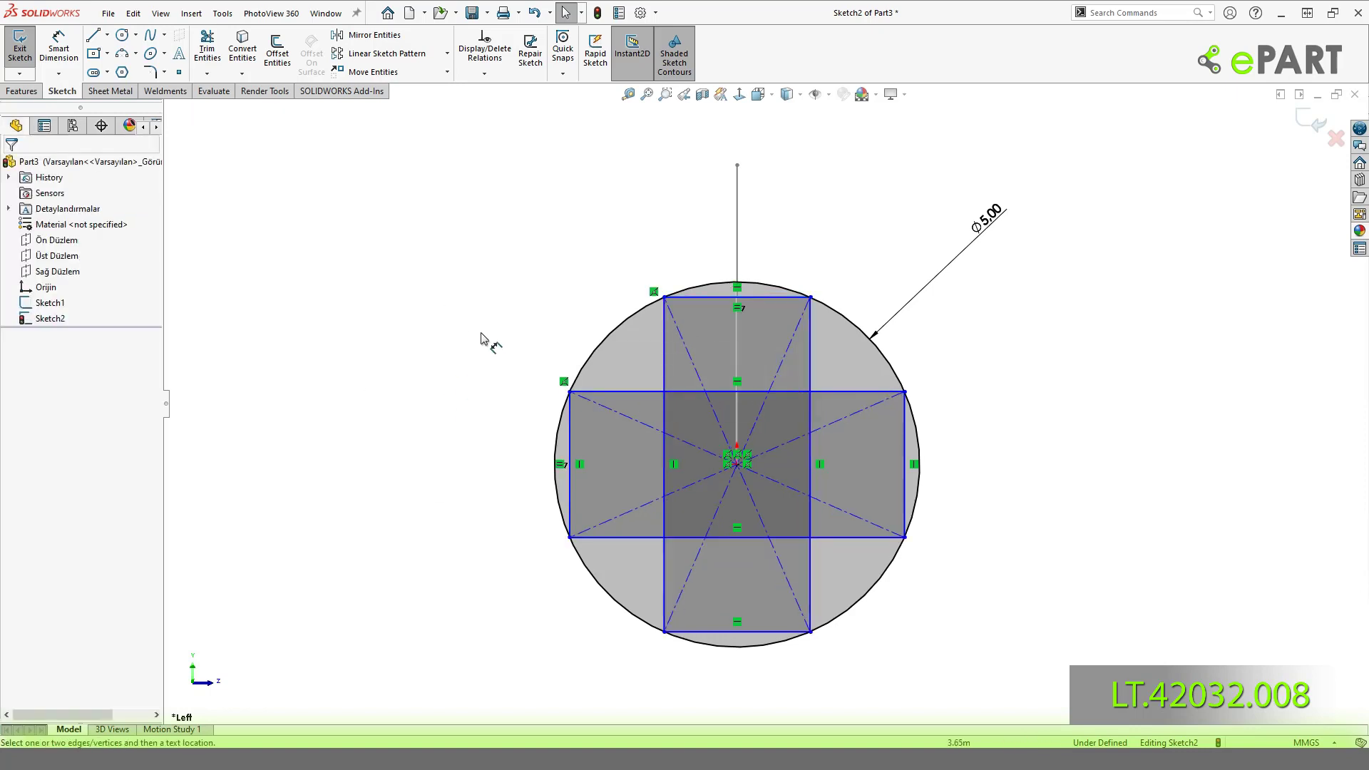
click(569, 457)
click(498, 472)
text(2)
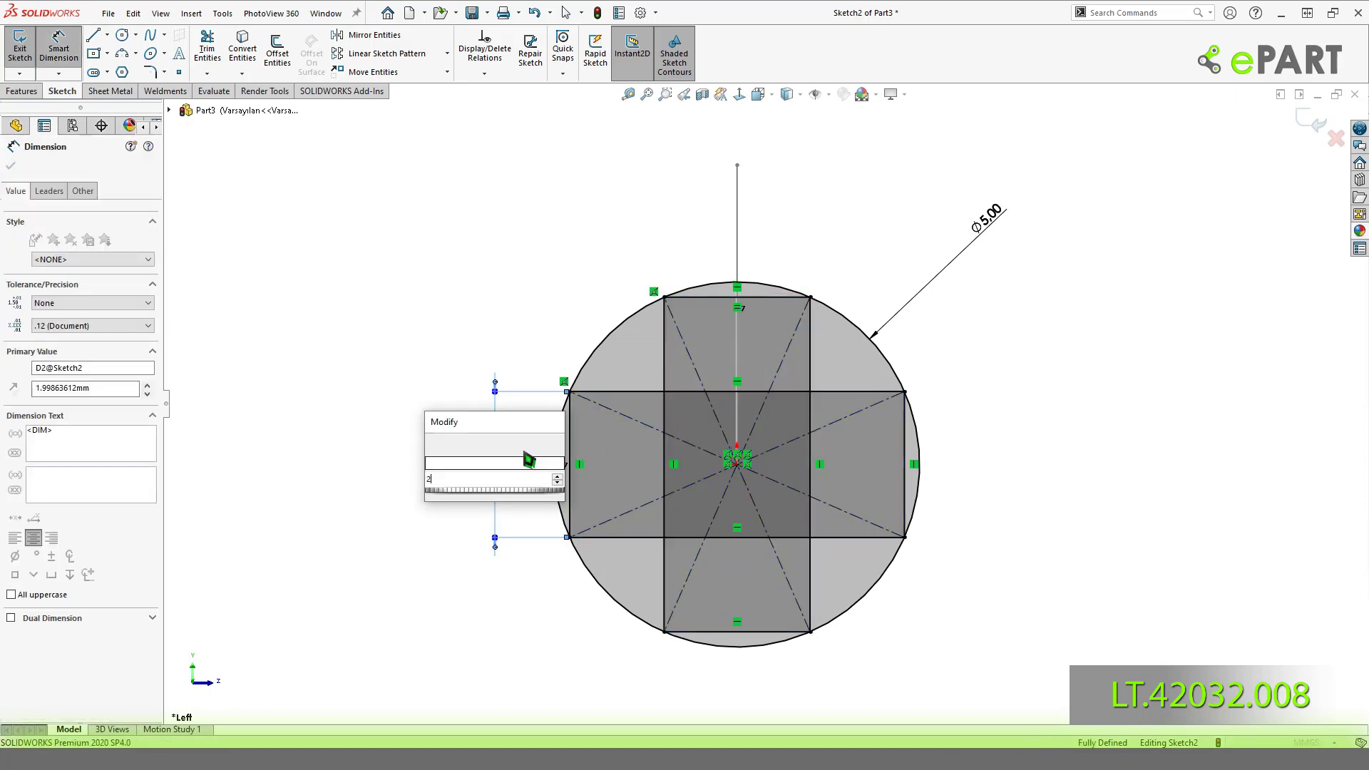
key(Return)
key(Escape)
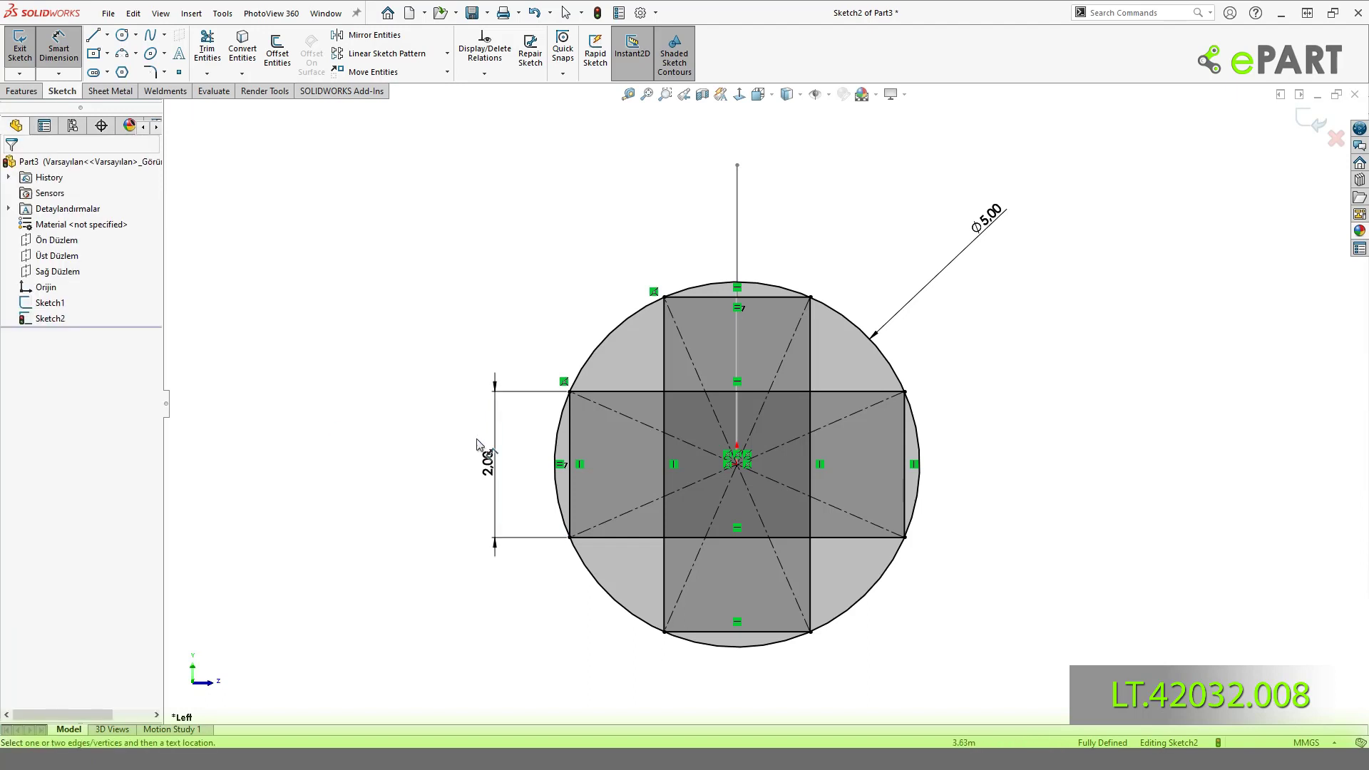
key(Escape)
Convert the four rectangle end edges into construction lines.
click(586, 443)
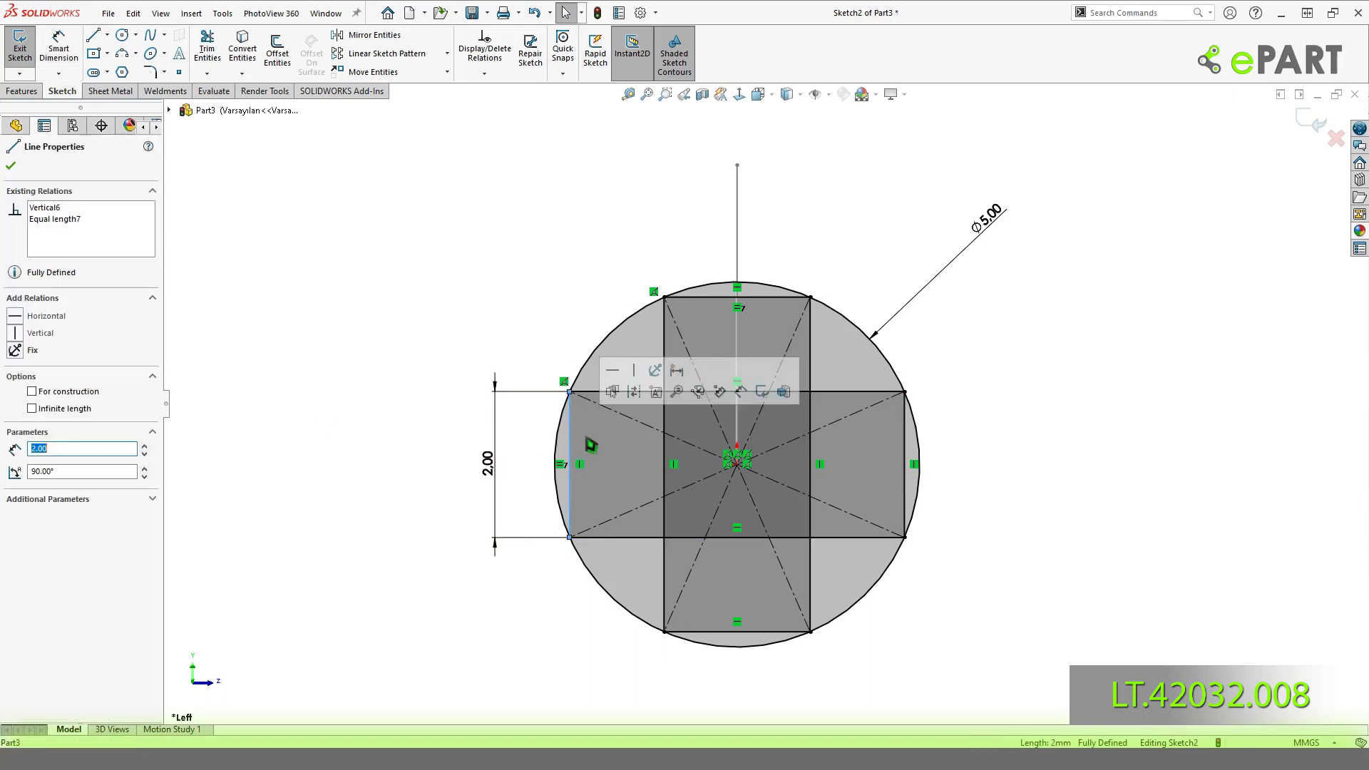
ctrl+click(715, 298)
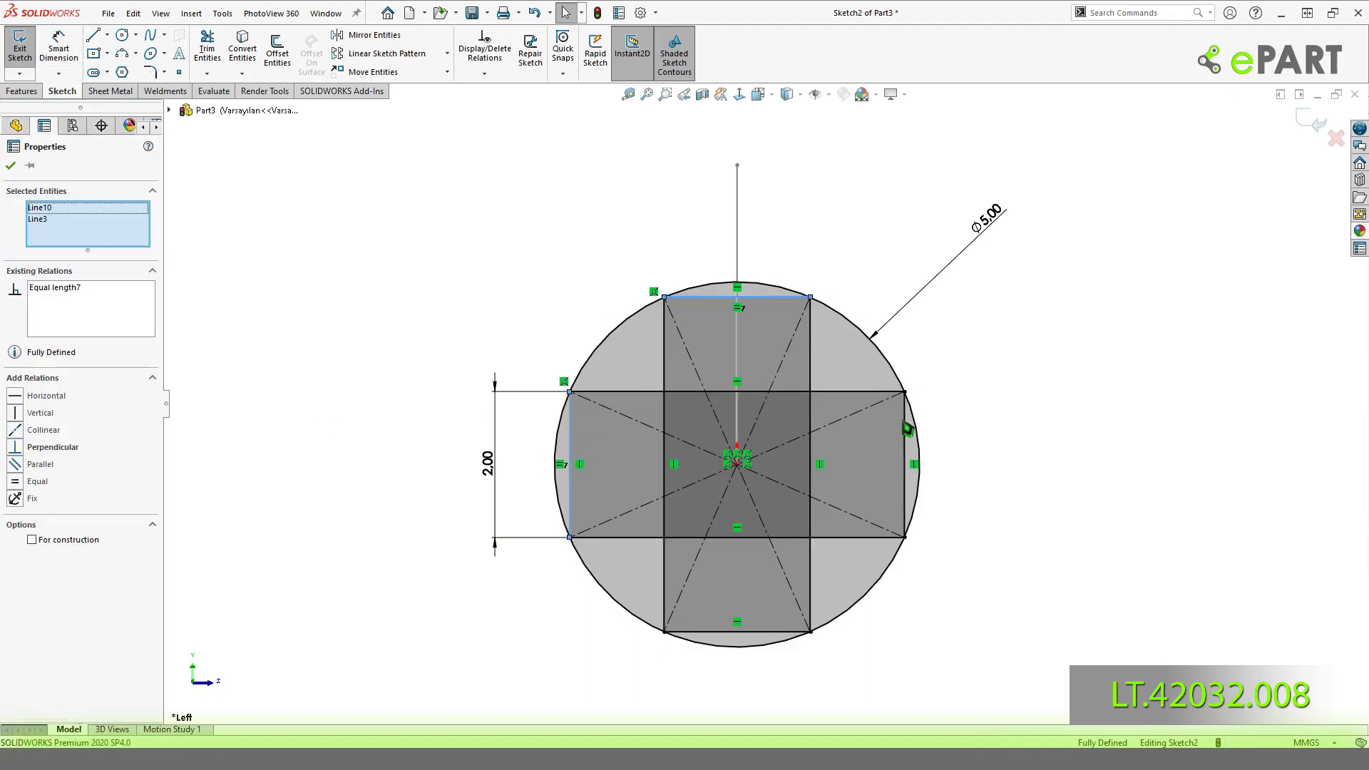
ctrl+click(906, 447)
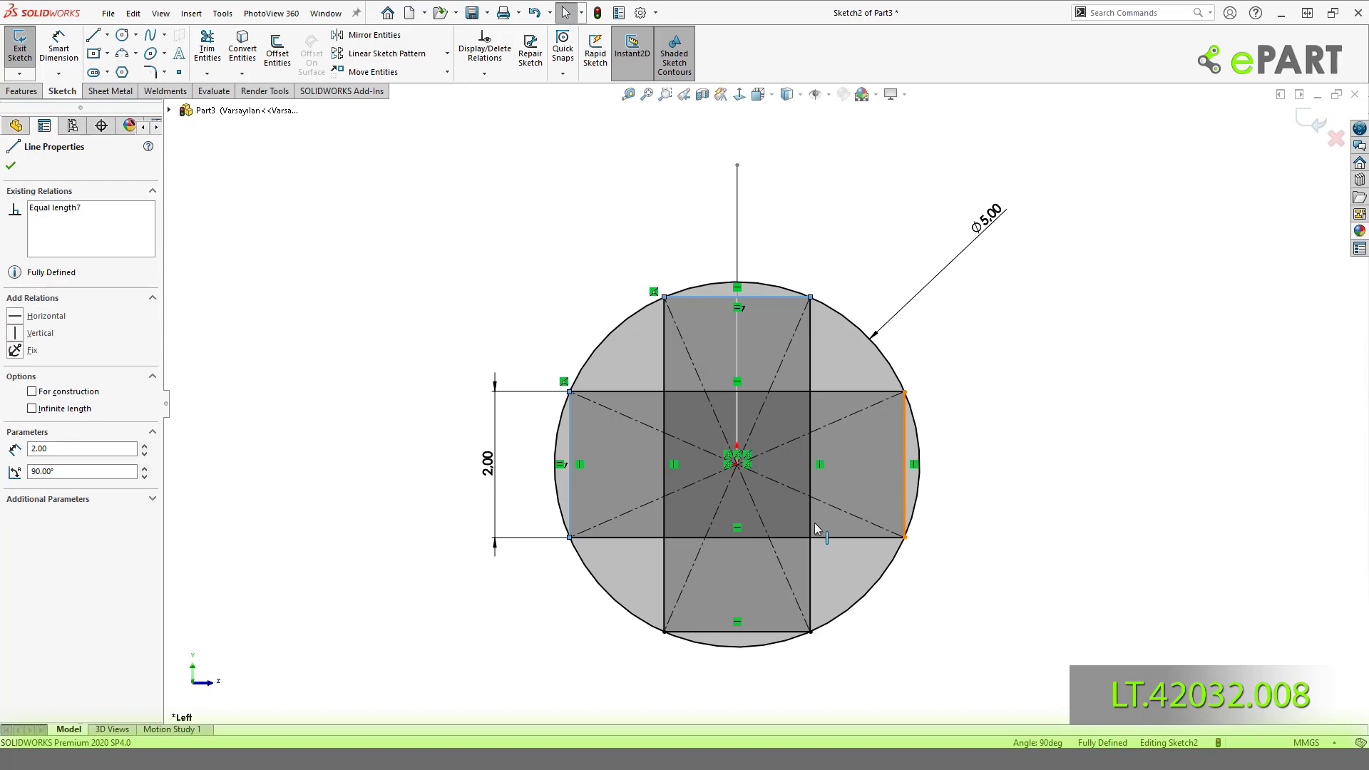
ctrl+click(776, 637)
click(846, 598)
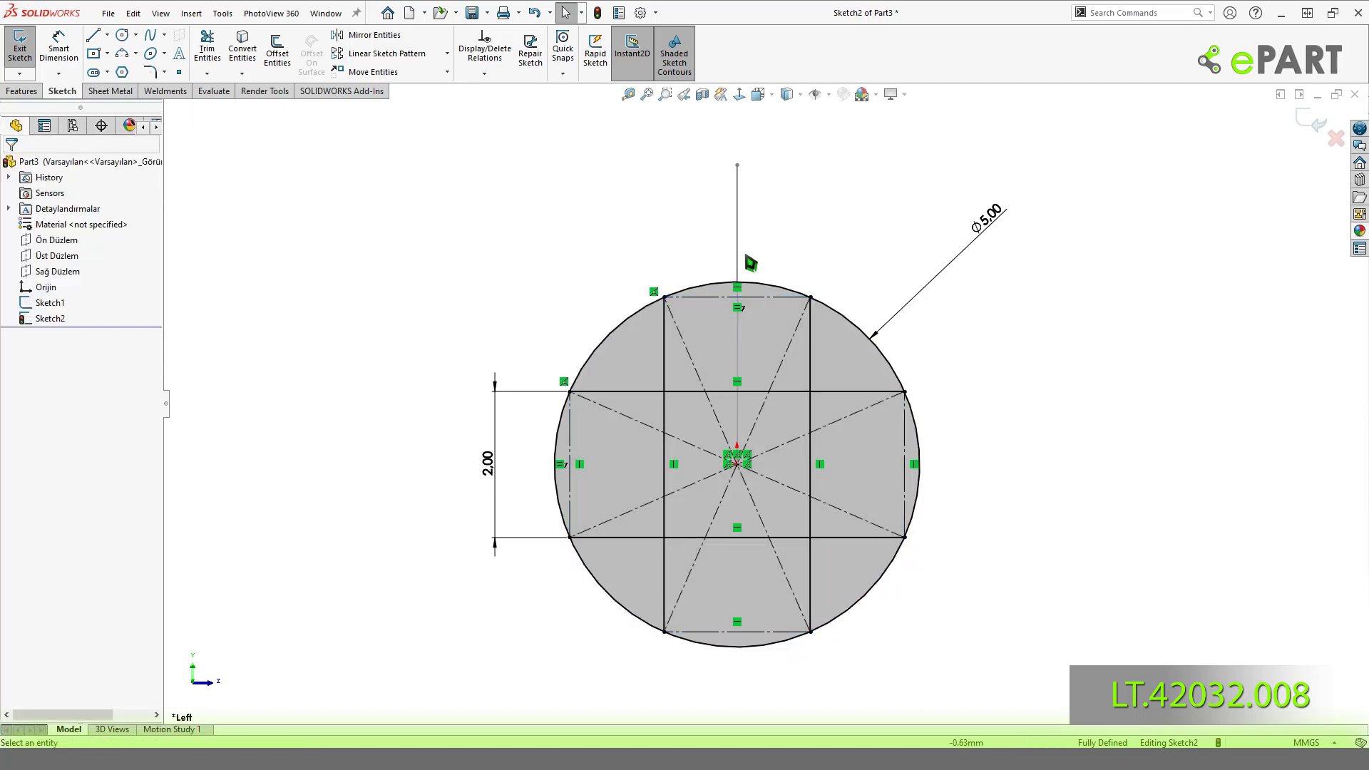
Trim the four circle arcs between the cross arms, leaving the cross-axle outline.
click(224, 45)
click(627, 320)
click(849, 324)
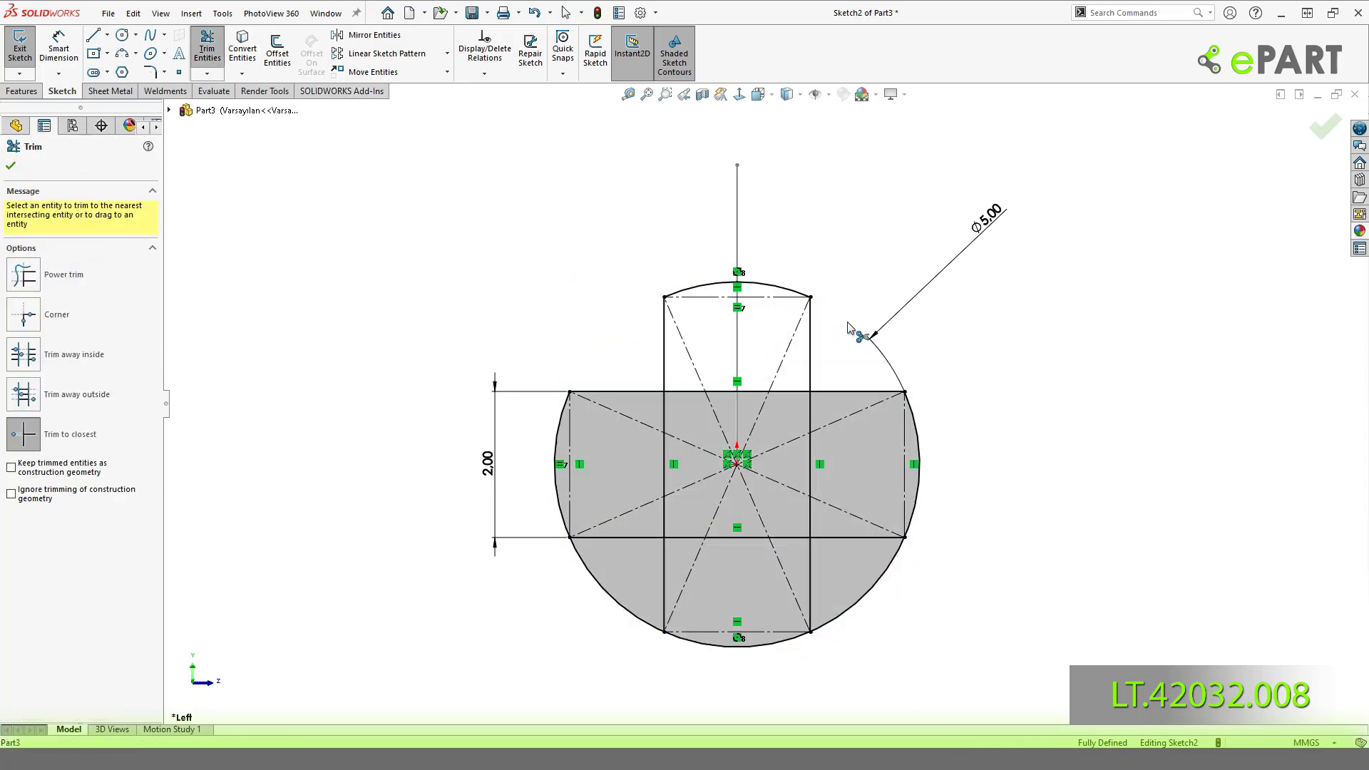
click(886, 570)
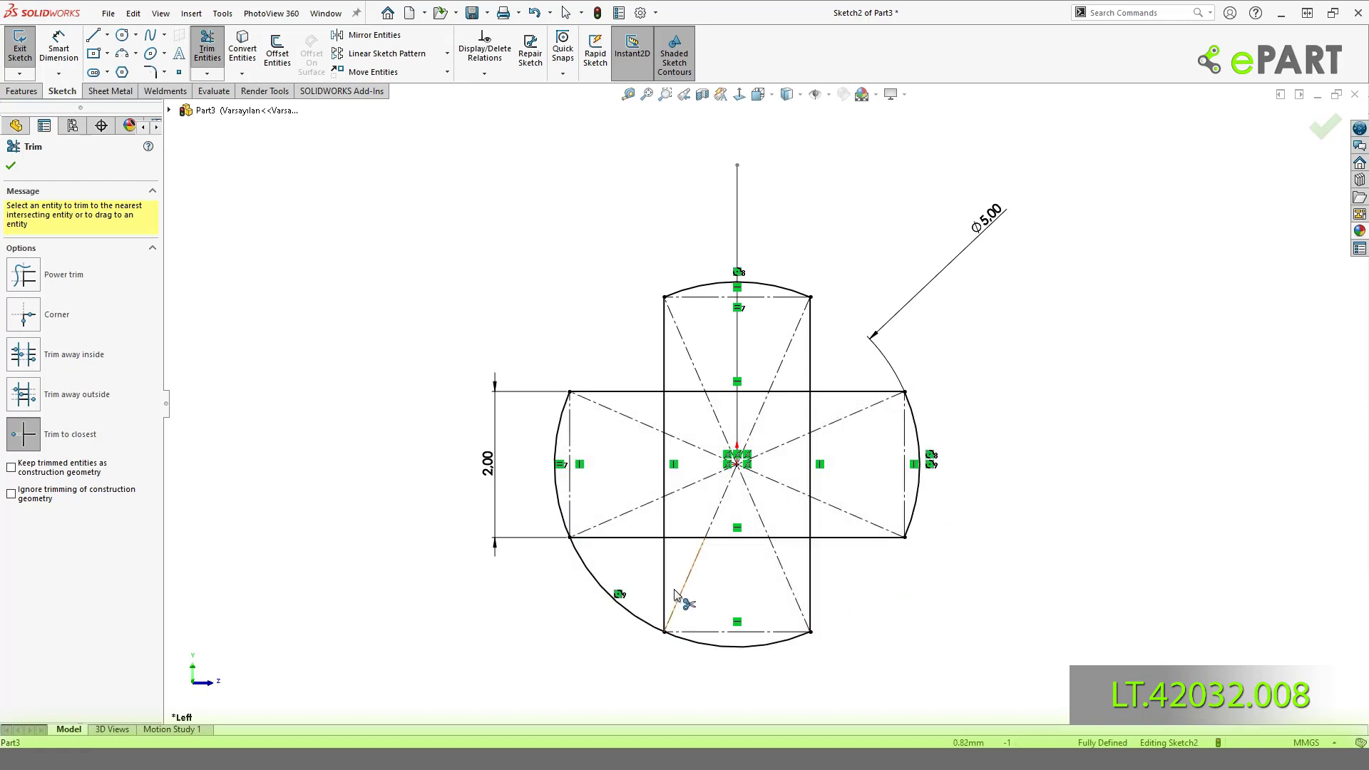
click(643, 625)
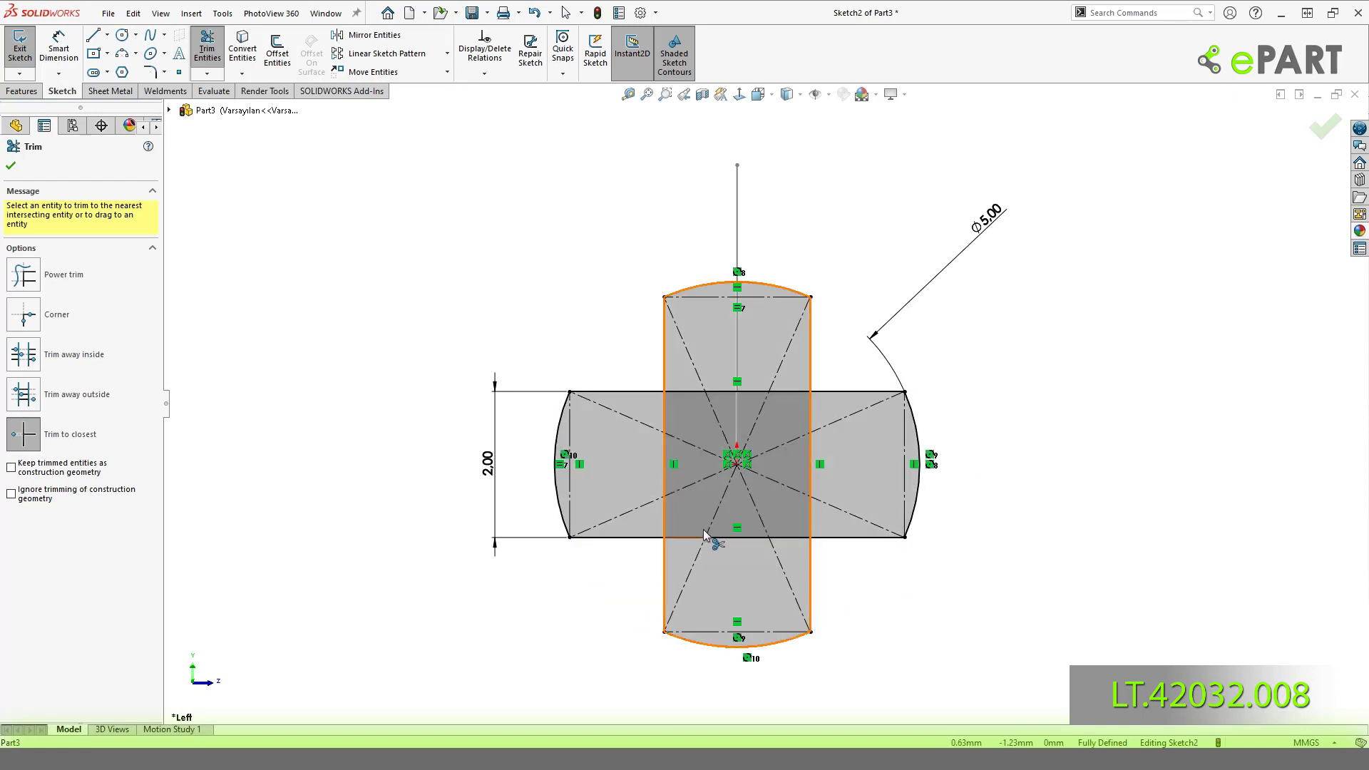
scroll(703, 529, up, 2)
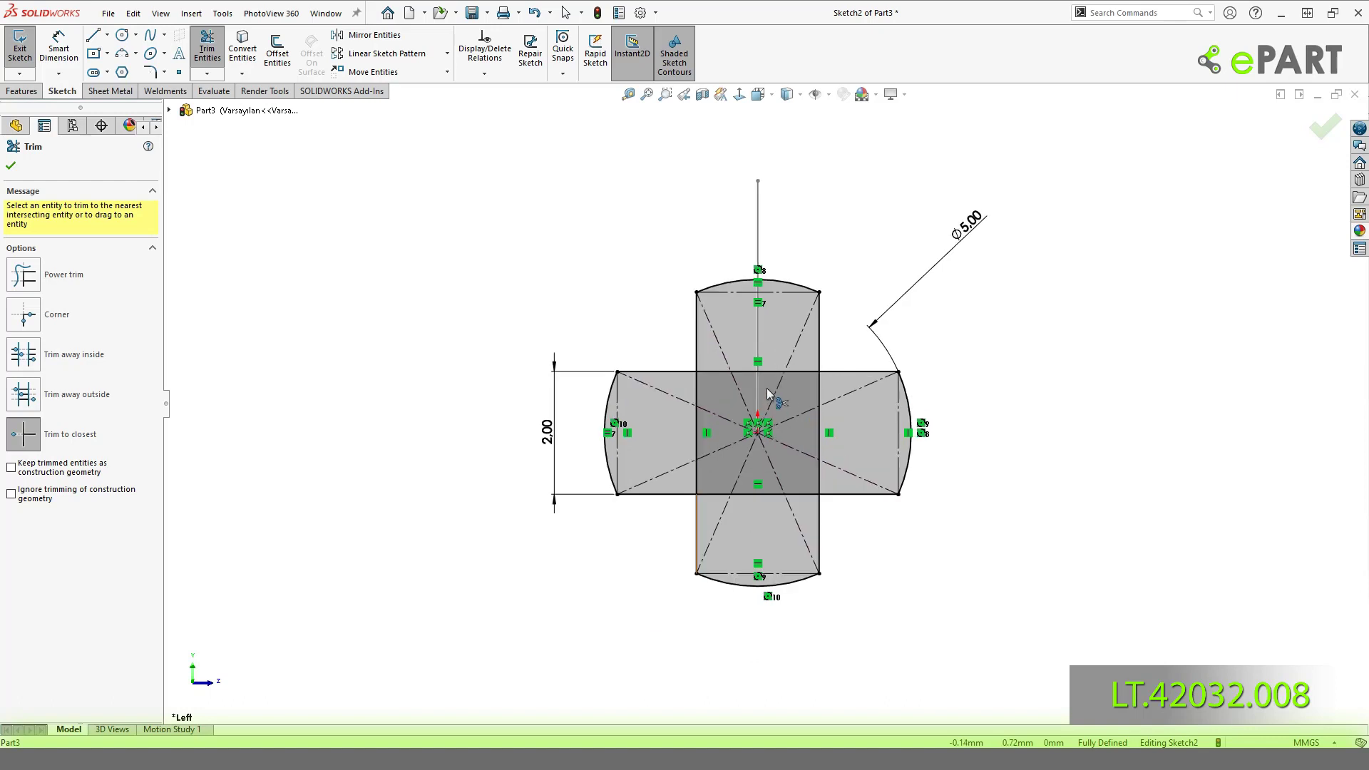
scroll(767, 400, down, 2)
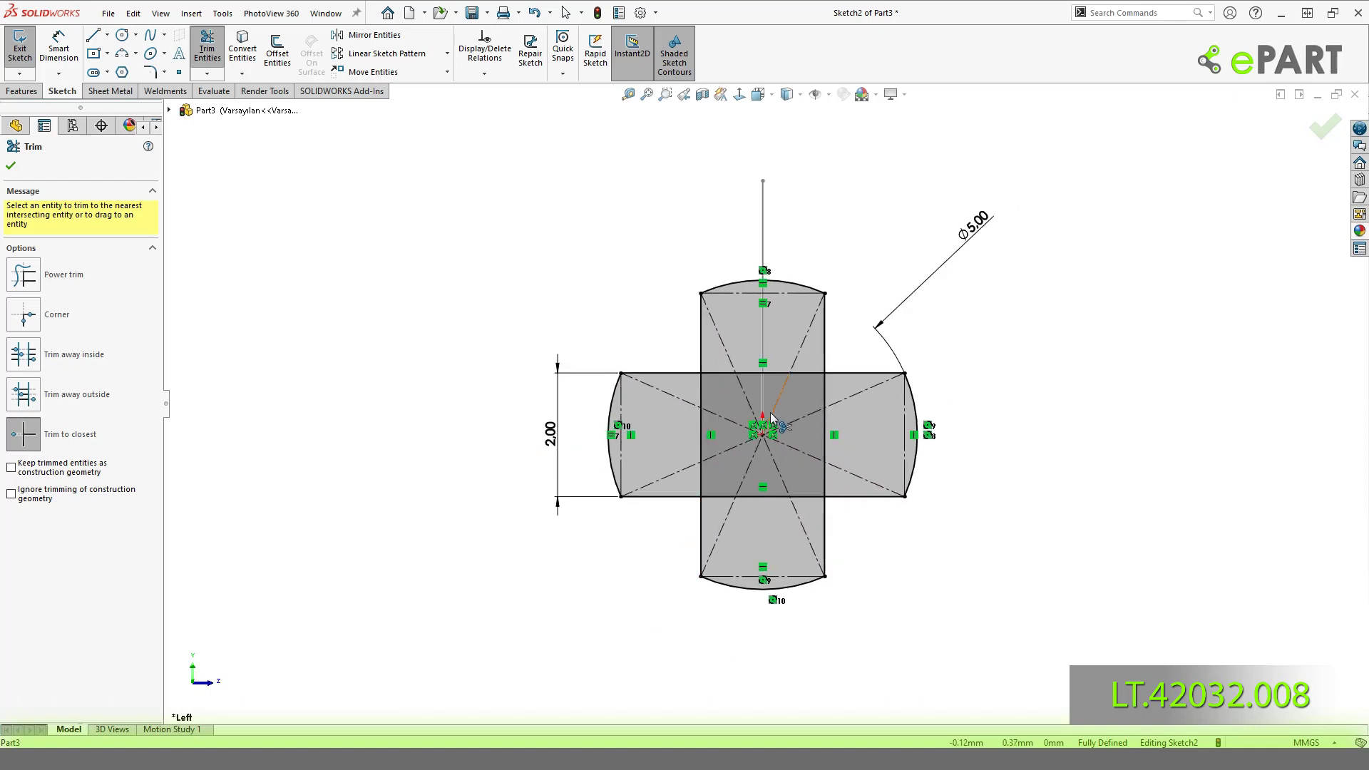
key(Escape)
Draw an outer circle at the origin and dimension its diameter to 7 mm.
key(c)
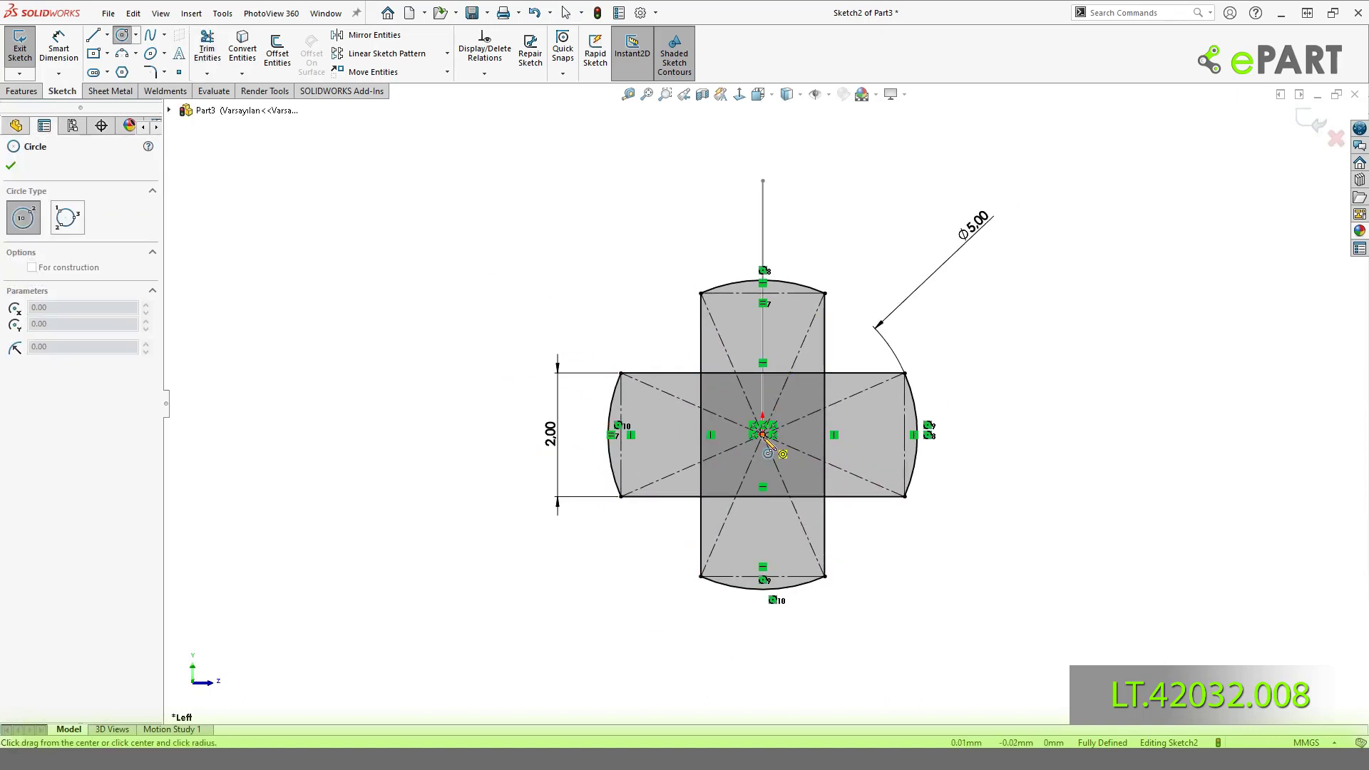
click(763, 435)
click(508, 308)
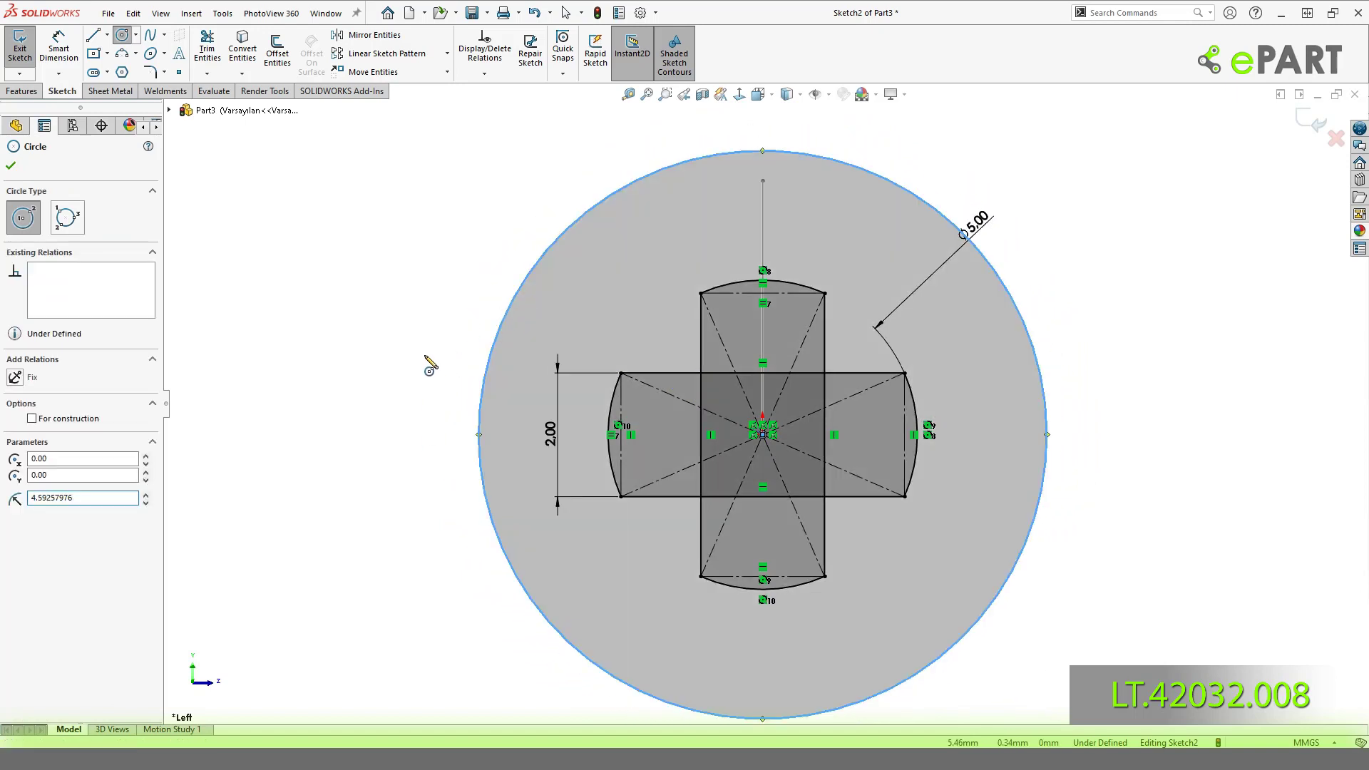
key(d)
scroll(833, 344, up, 2)
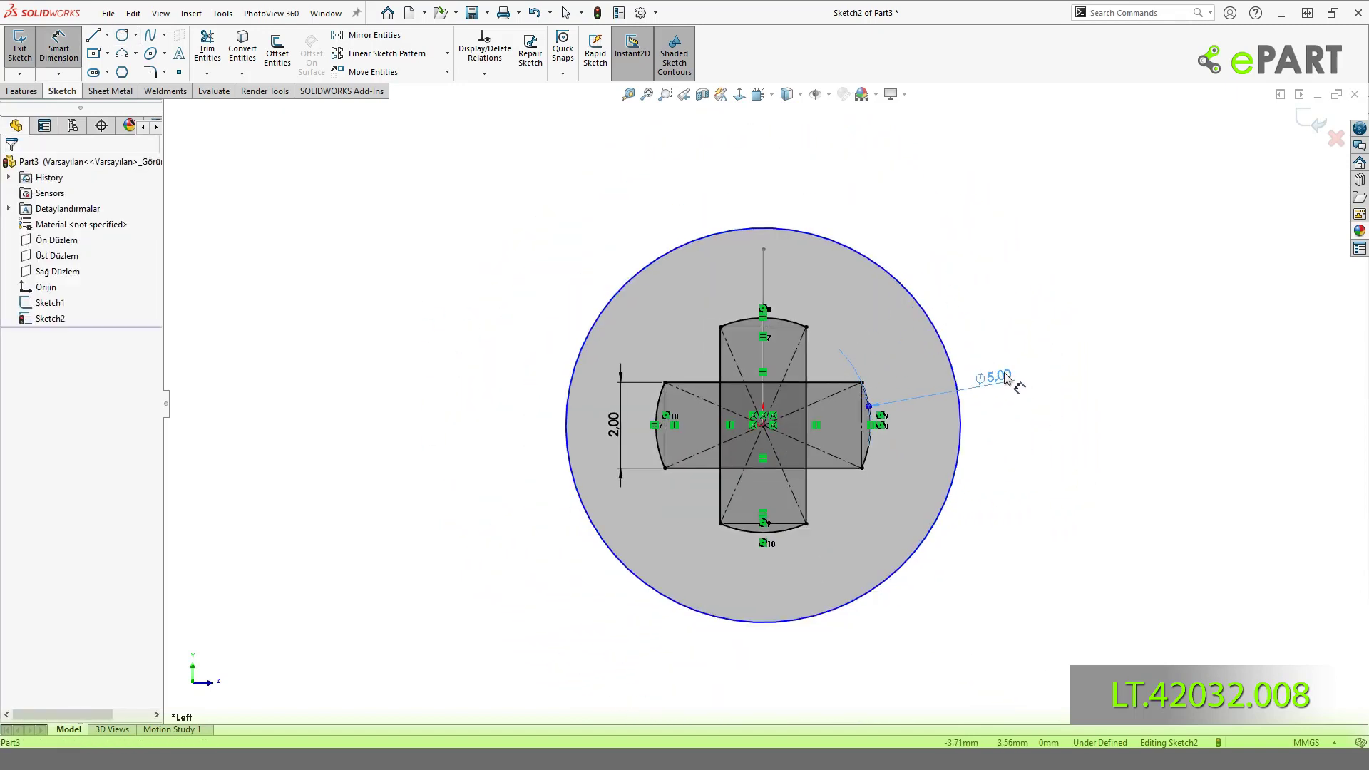
click(1005, 378)
click(927, 313)
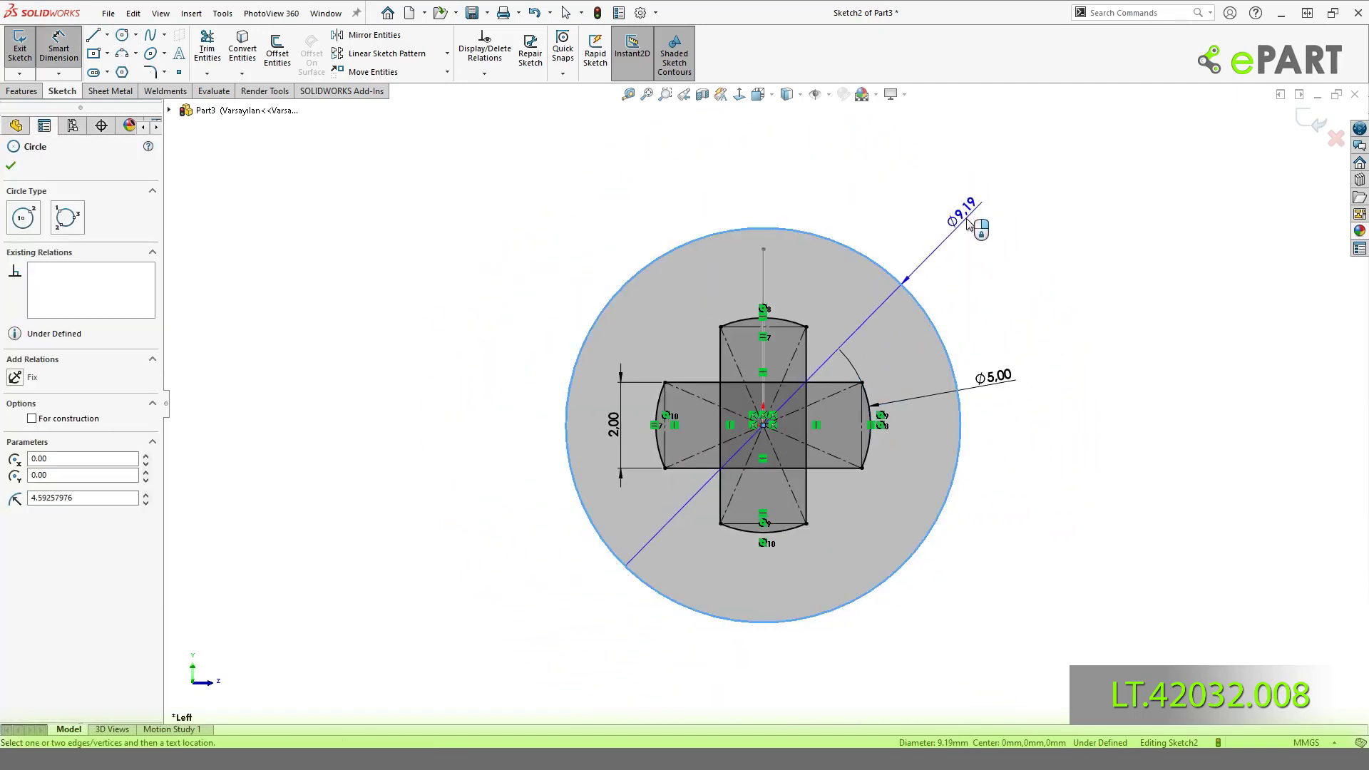
click(998, 228)
text(7)
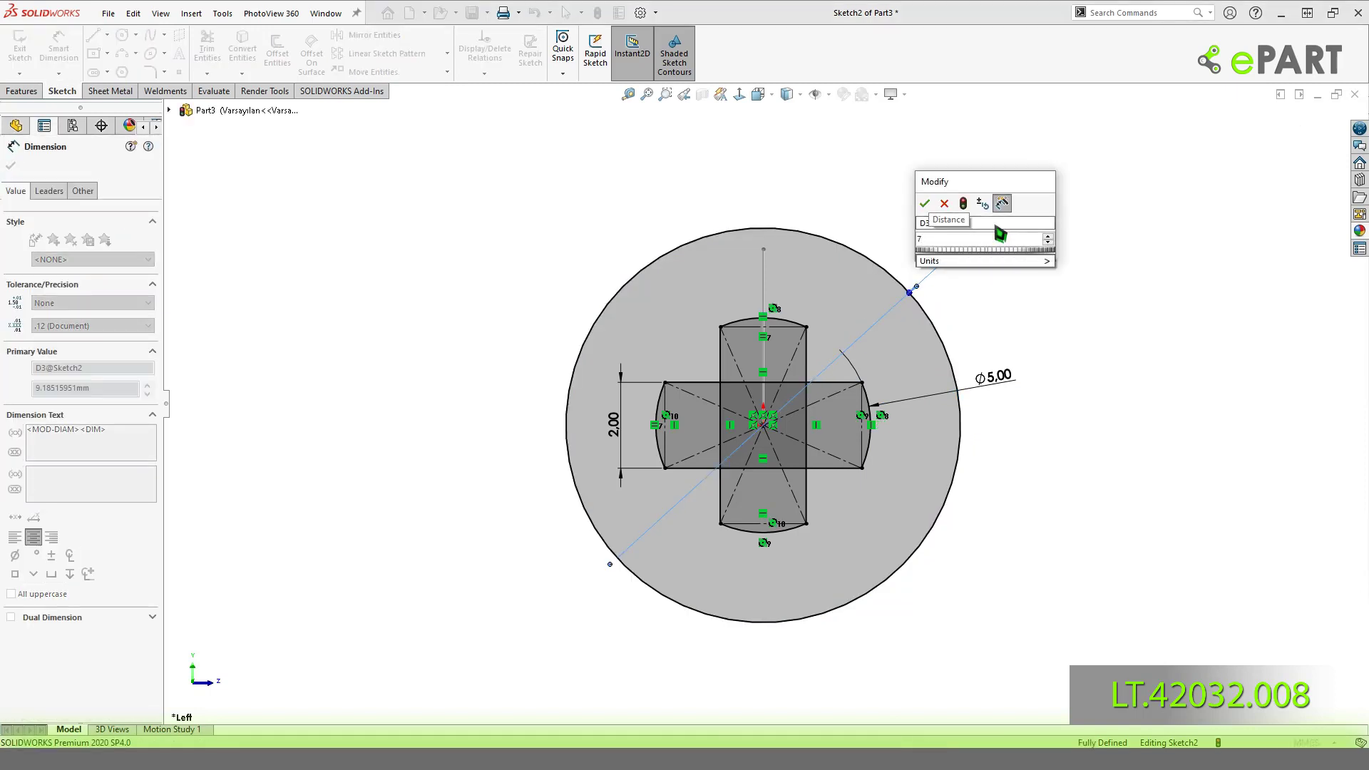
key(Return)
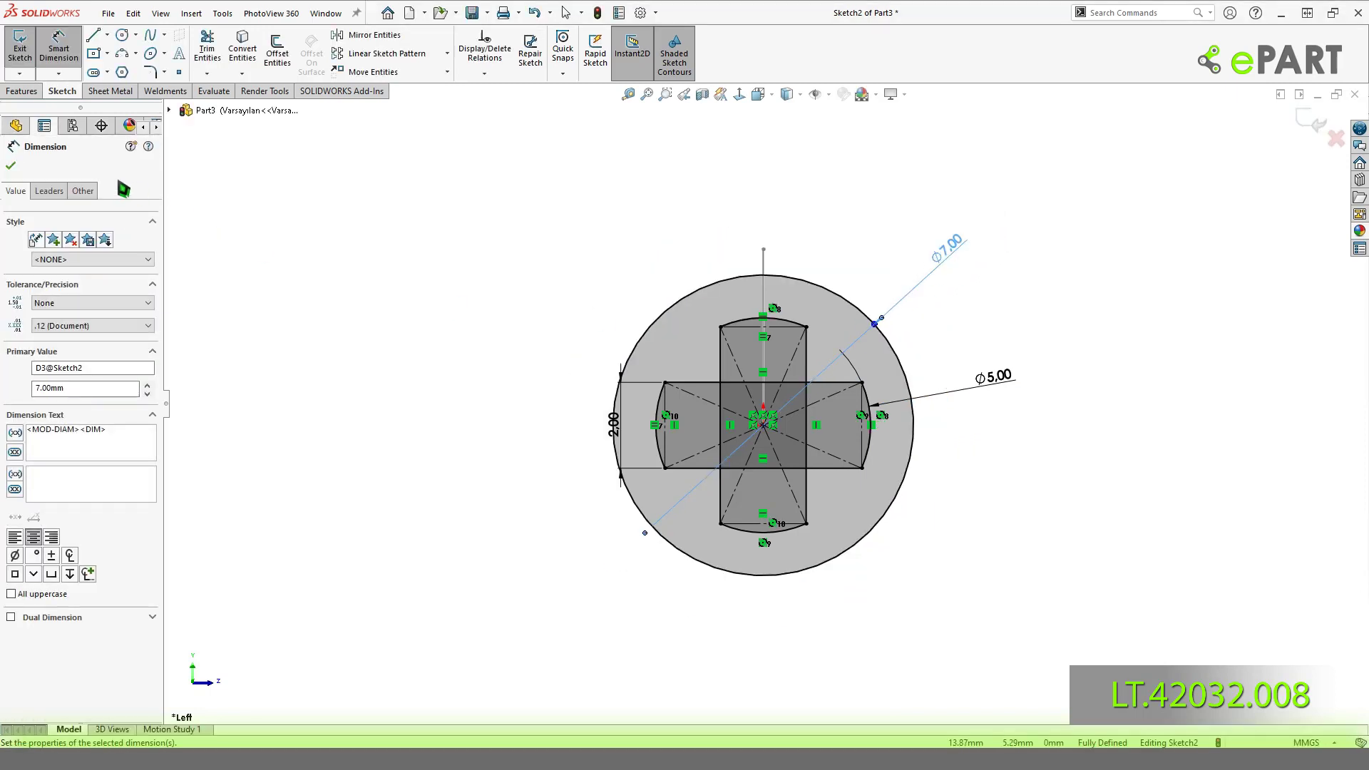
click(54, 194)
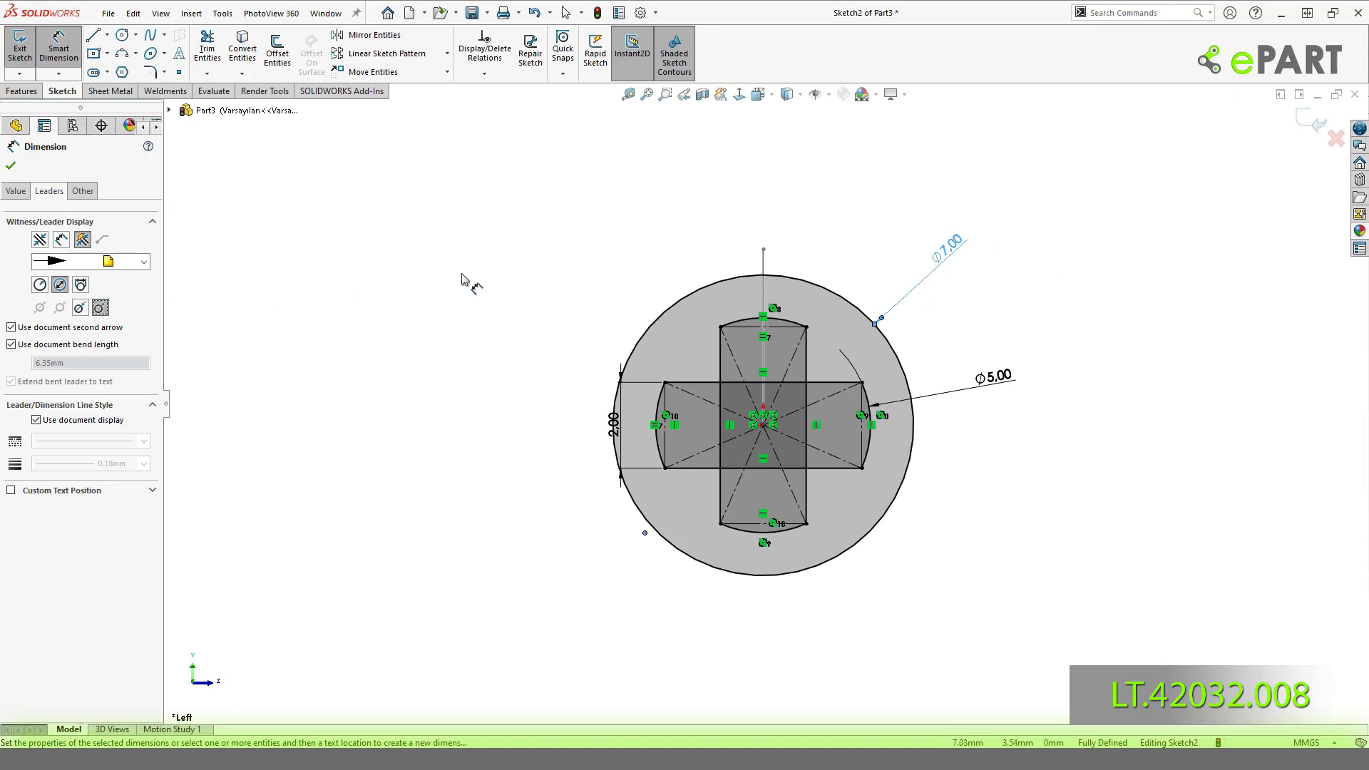
key(Escape)
key(Escape)
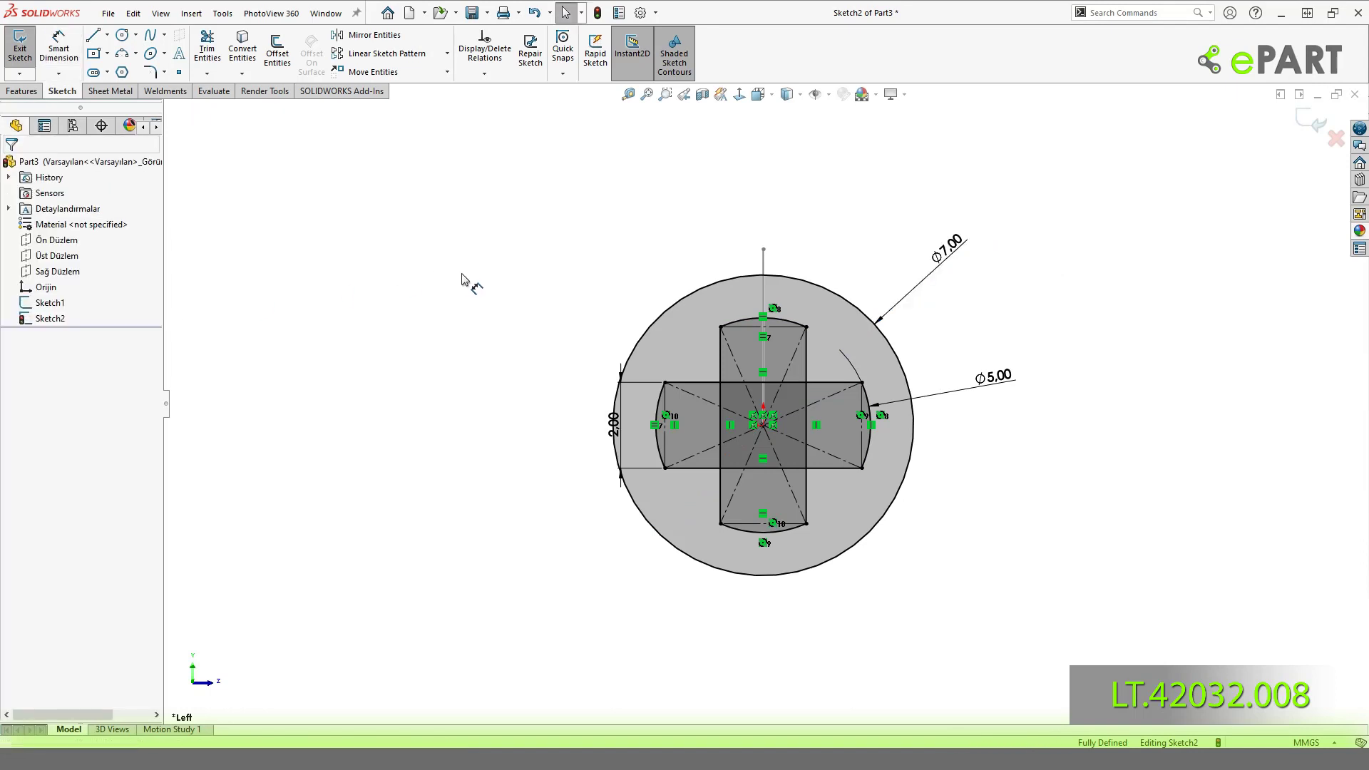
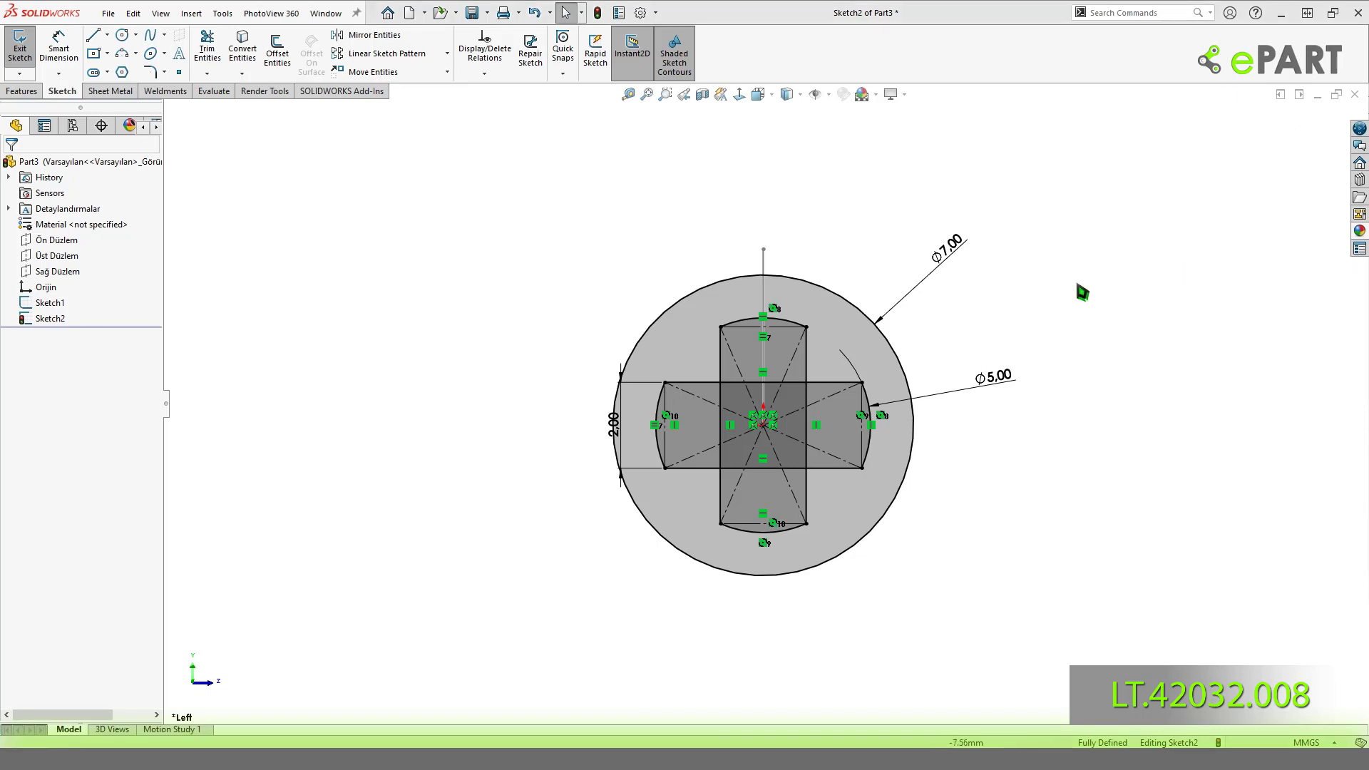
Draw two centre rectangles from the origin with corners on the circle, one tall and one wide.
click(107, 53)
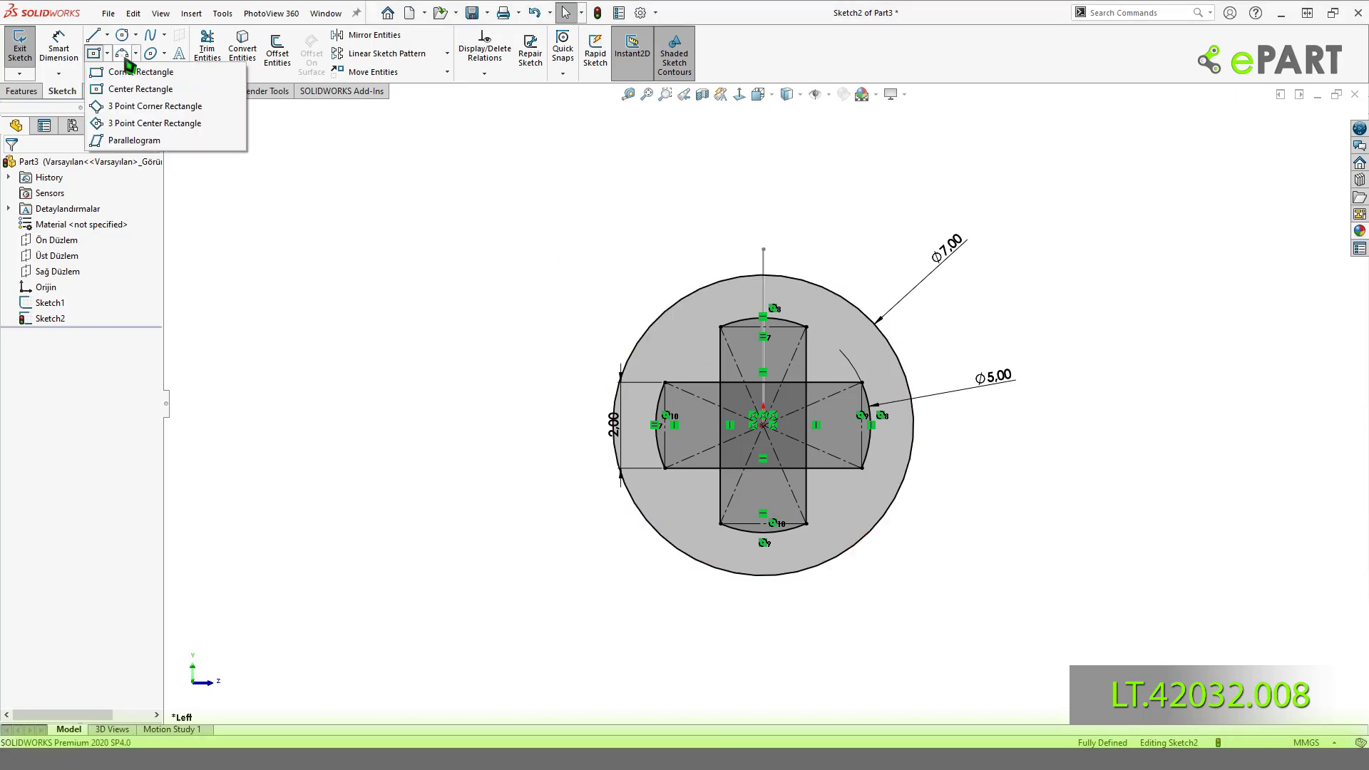
click(107, 53)
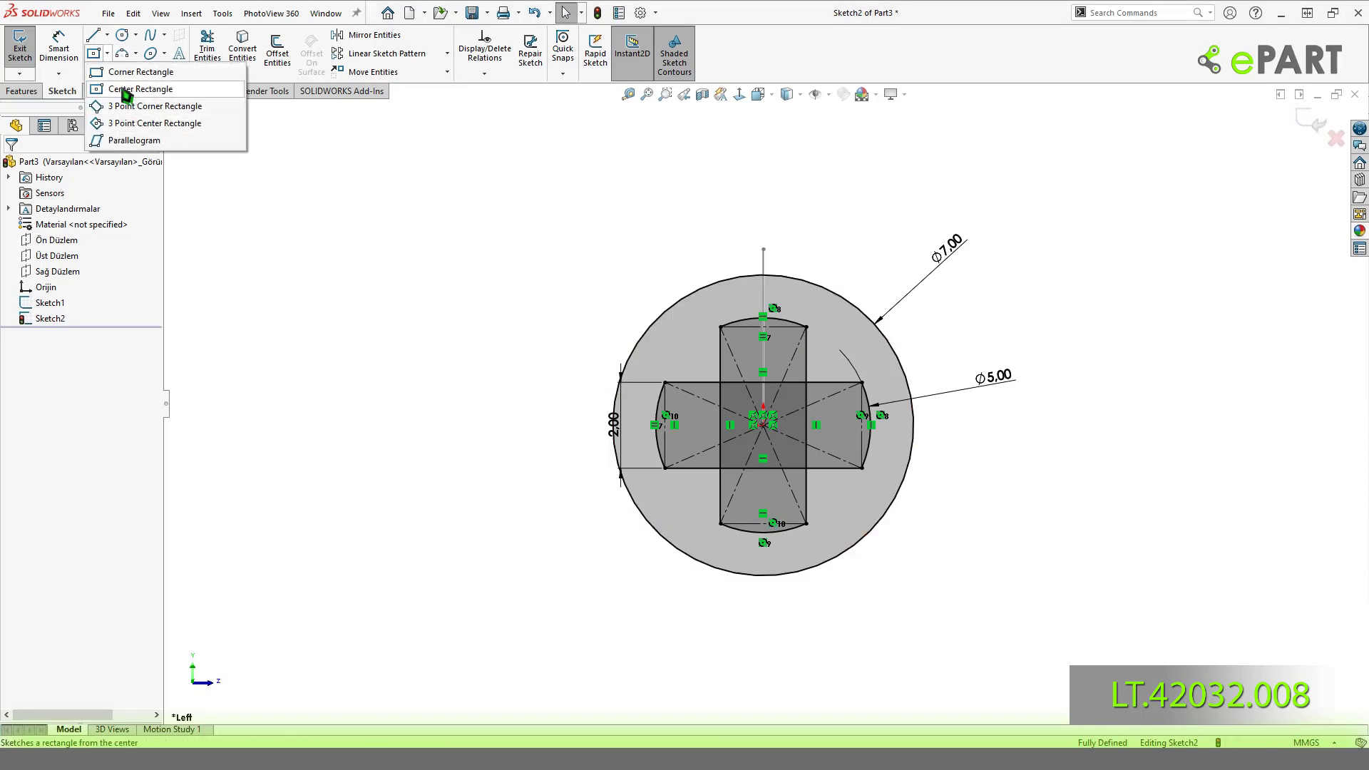
click(132, 89)
click(763, 425)
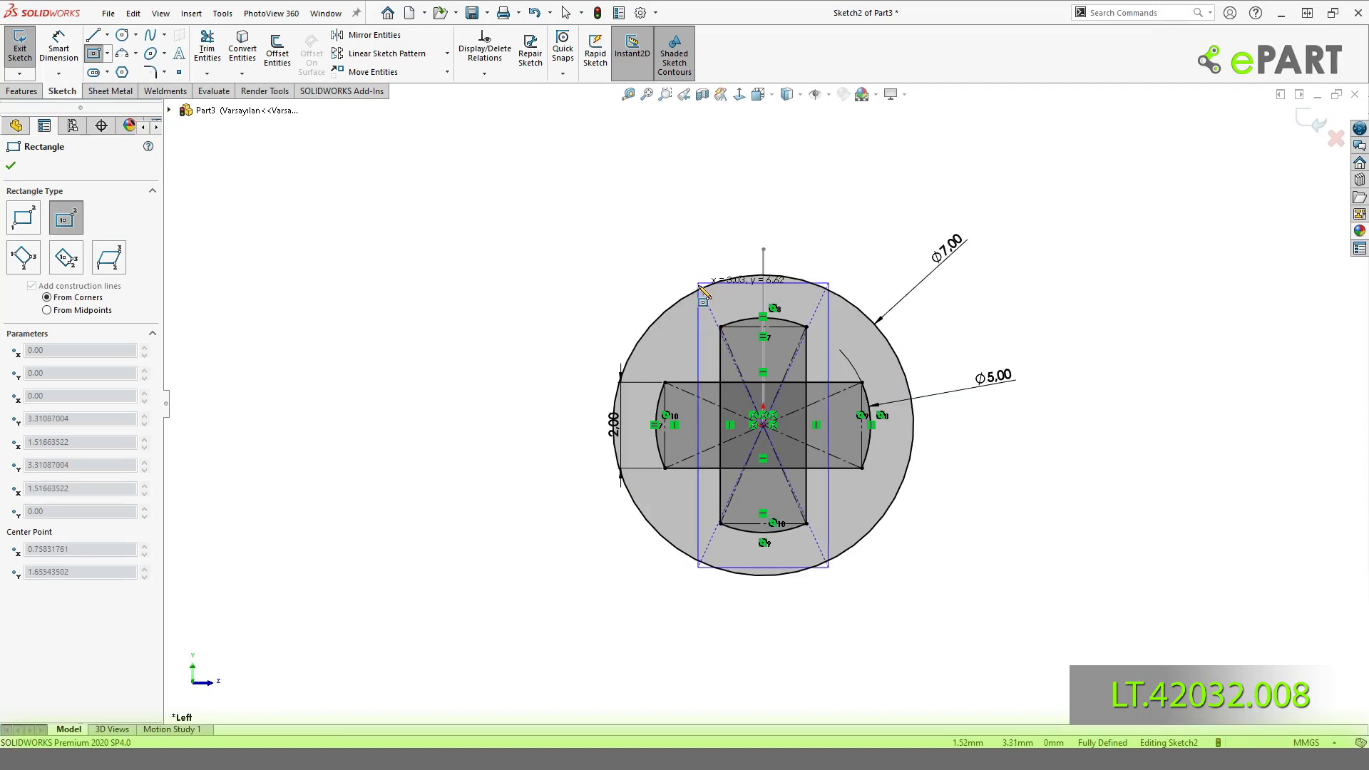
click(696, 290)
click(763, 425)
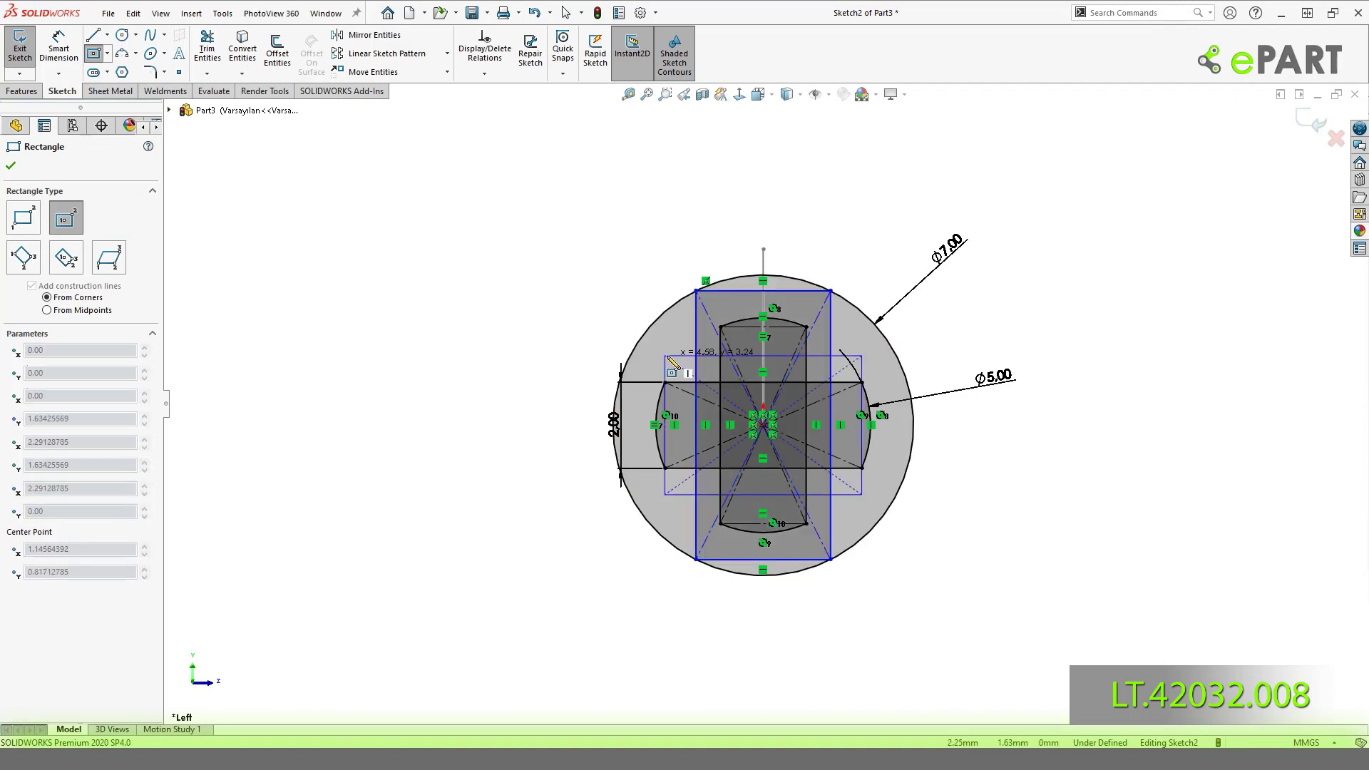
click(640, 341)
key(Escape)
Make the tall rectangle's top edge equal to the wide rectangle's left edge.
scroll(735, 376, down, 2)
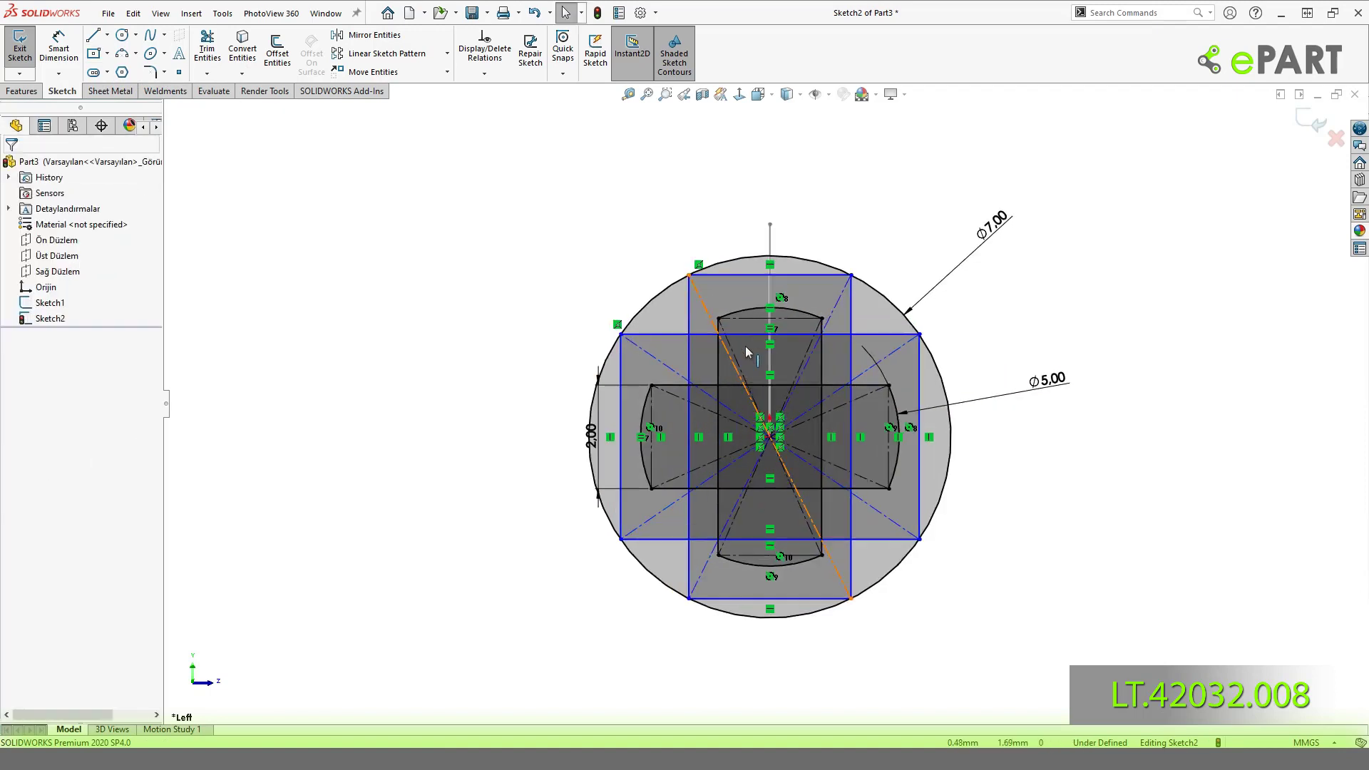
click(806, 275)
ctrl+click(621, 378)
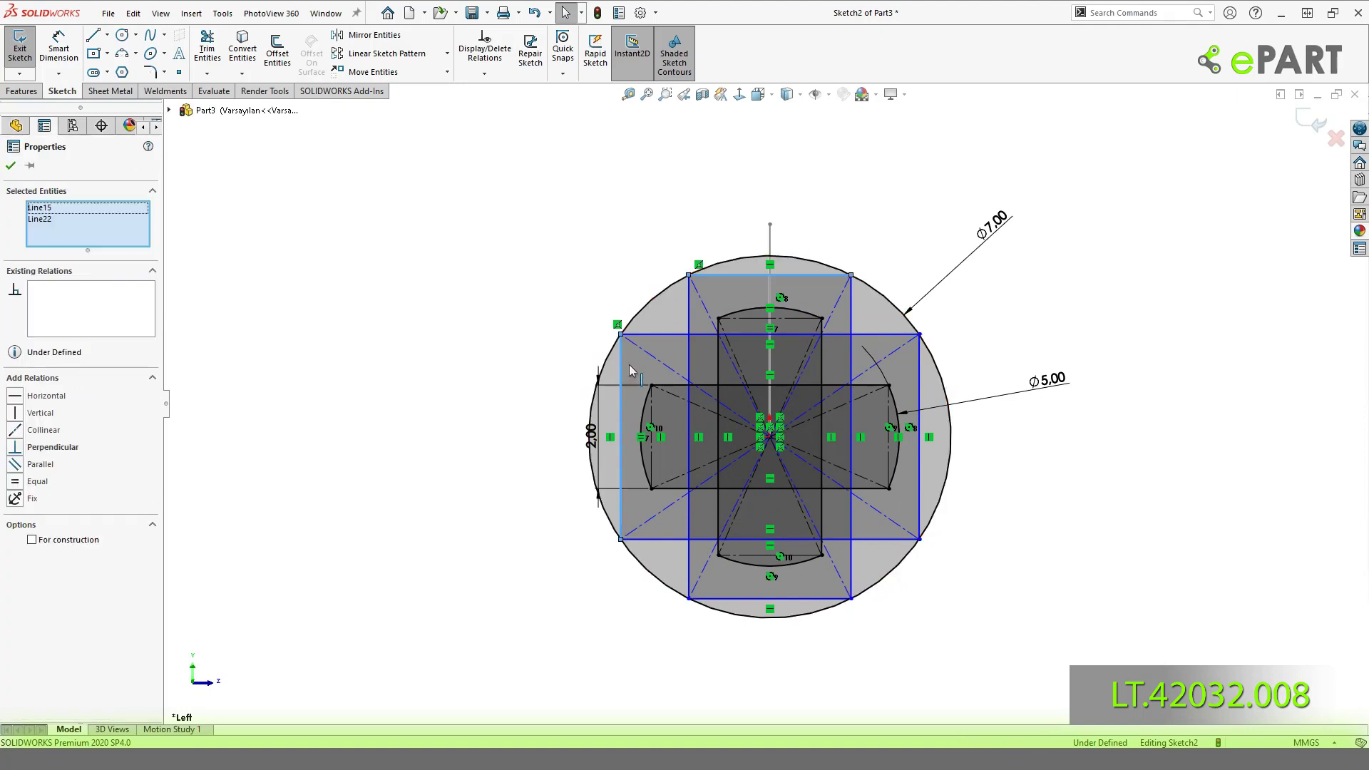
click(734, 304)
key(Escape)
Move the 2.00 dimension aside and dimension the tall rectangle's top edge to 4.00.
drag(598, 428, 547, 433)
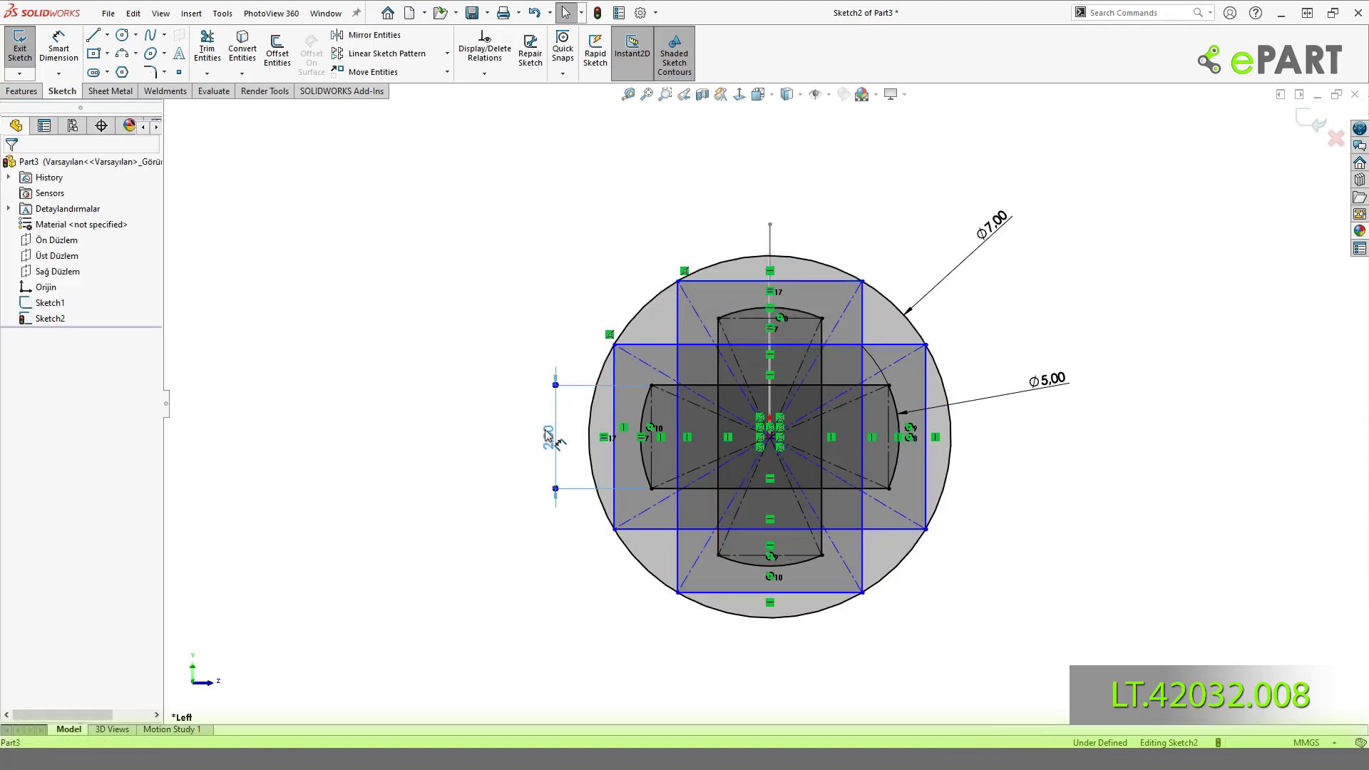
key(d)
click(785, 281)
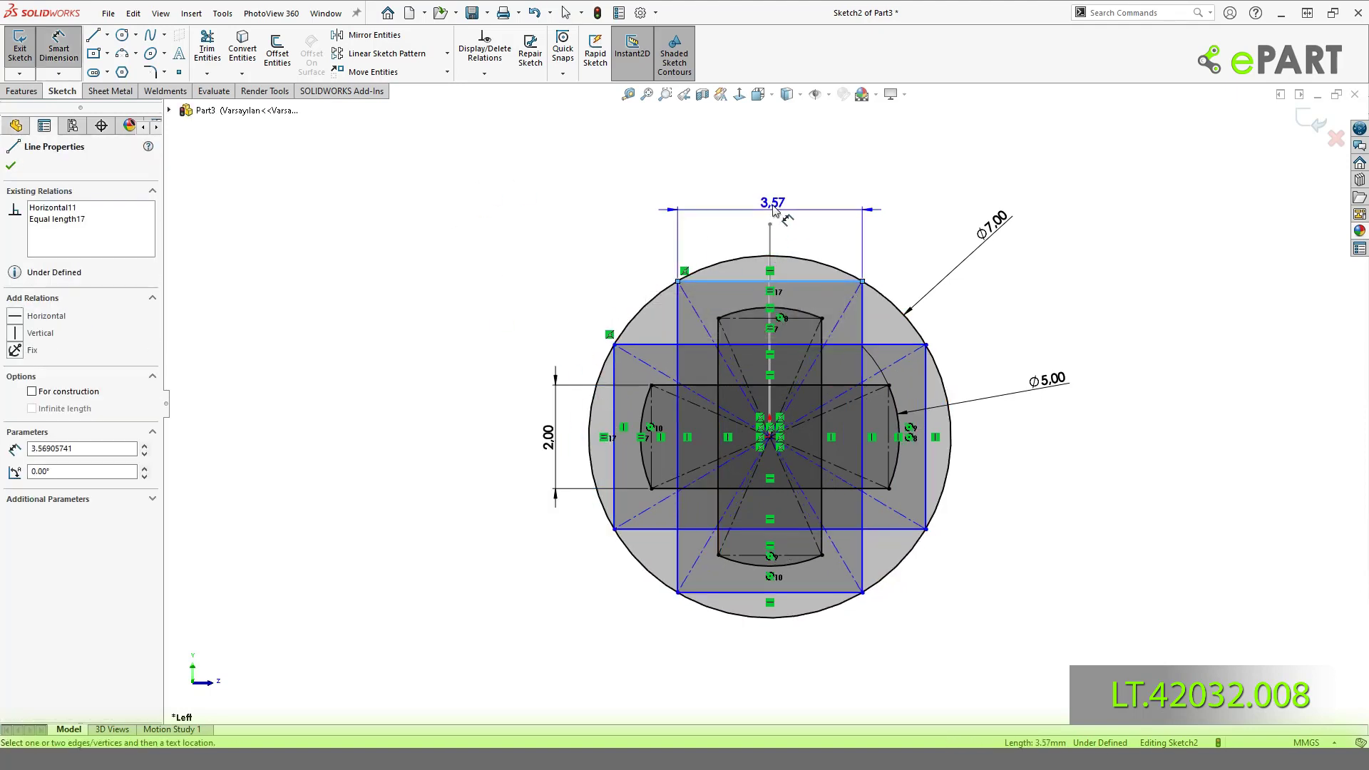
click(772, 191)
text(4)
key(Return)
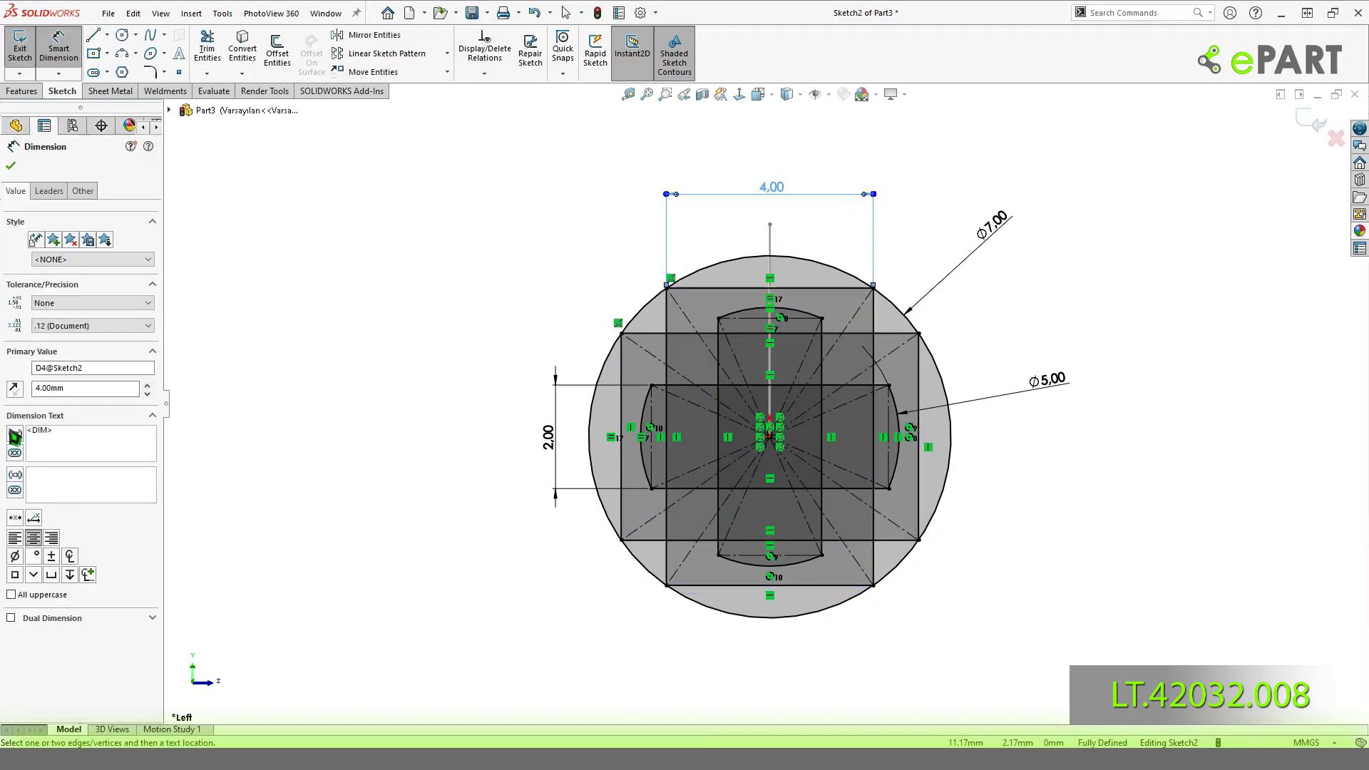
key(Escape)
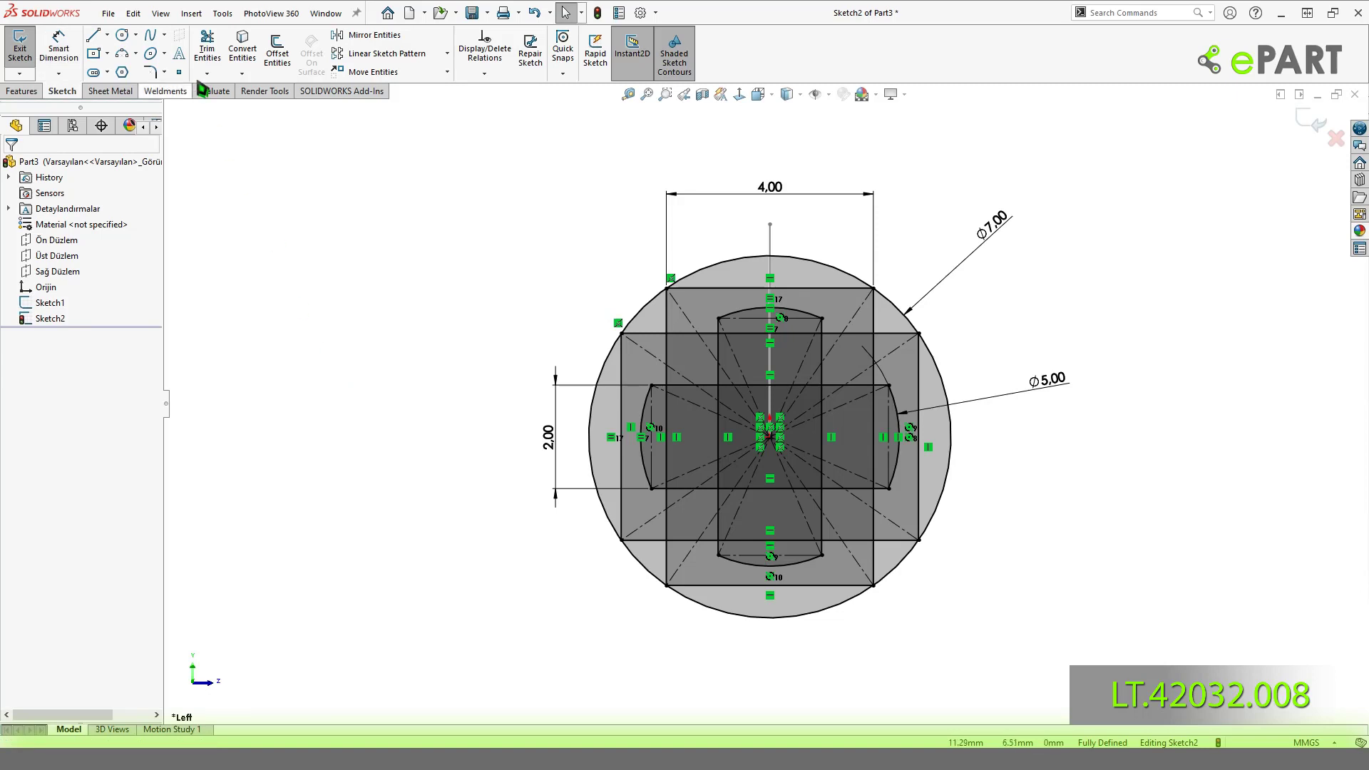
Trim away part of the outer circle with Trim Entities.
click(207, 50)
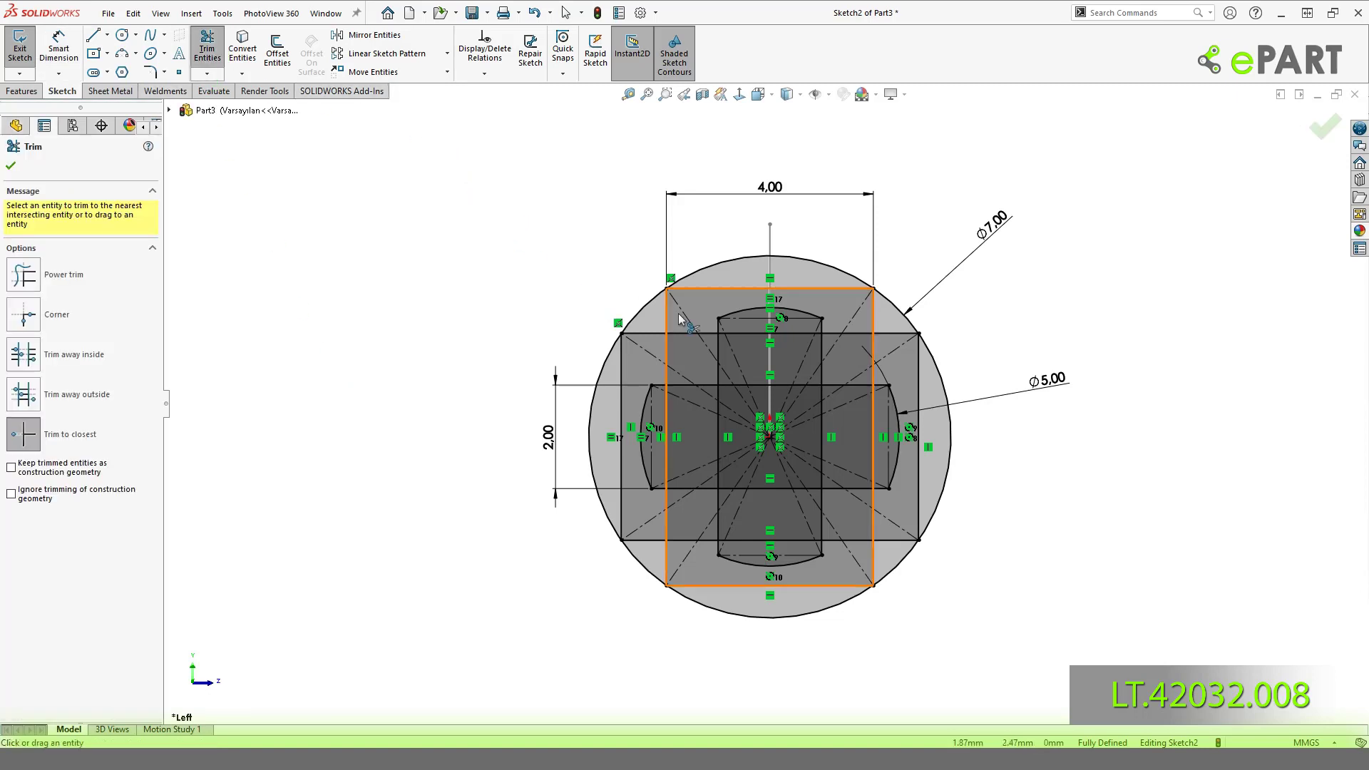
click(645, 313)
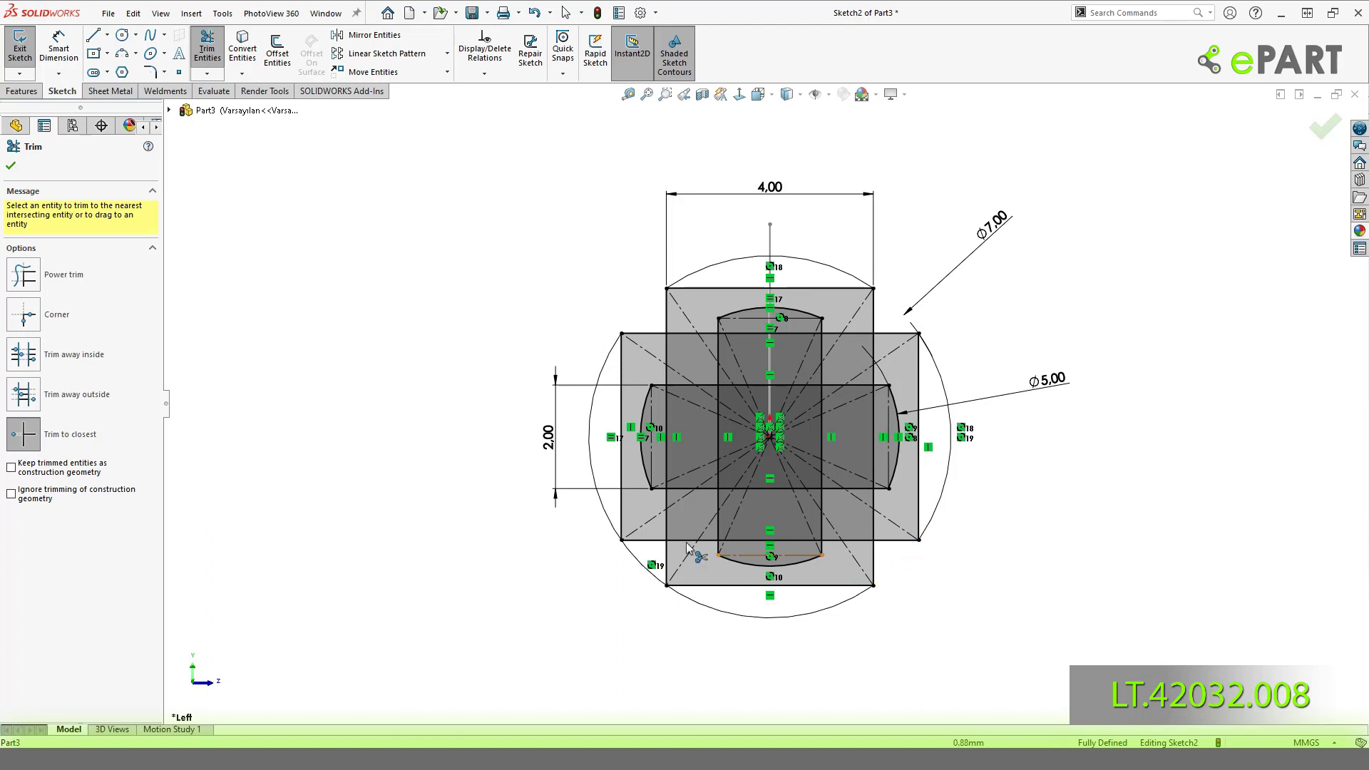
key(Escape)
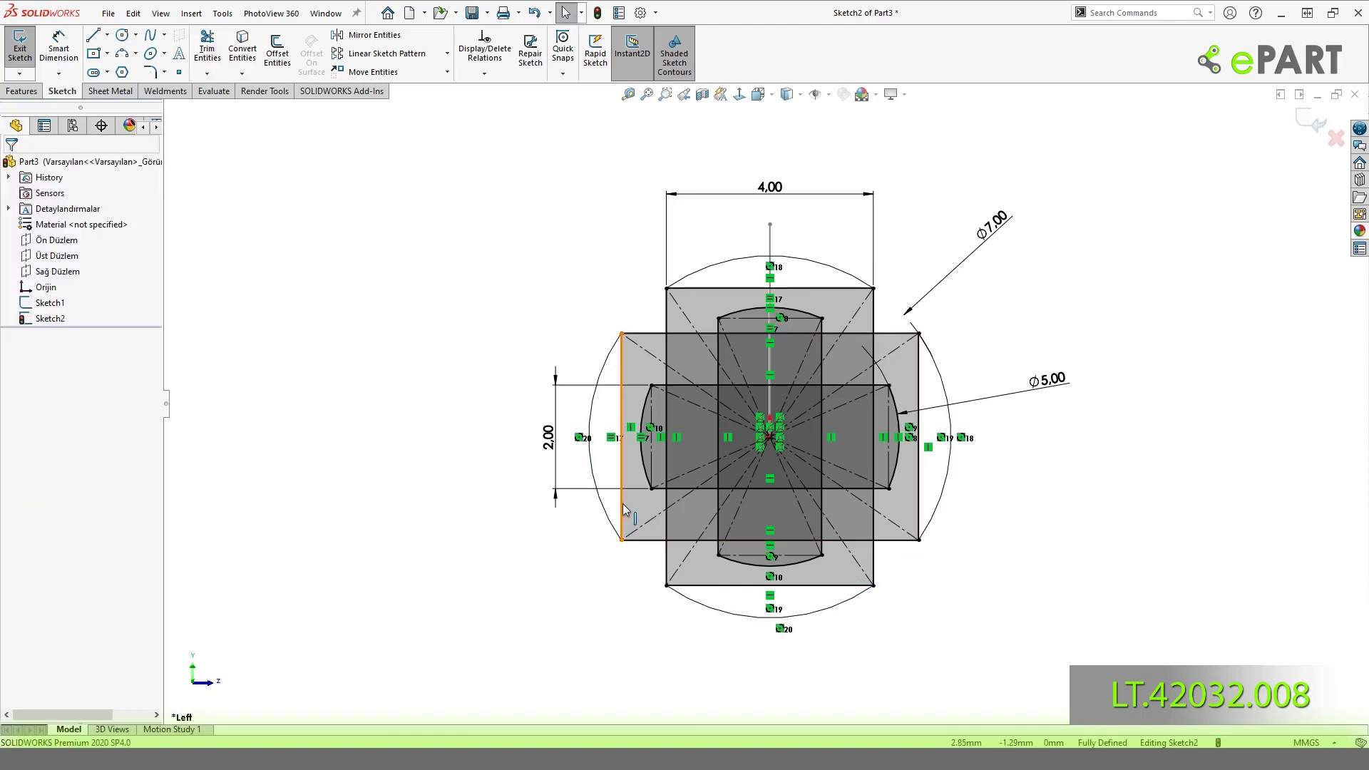
Convert the four outer rectangle edges into construction lines.
click(622, 456)
ctrl+click(732, 289)
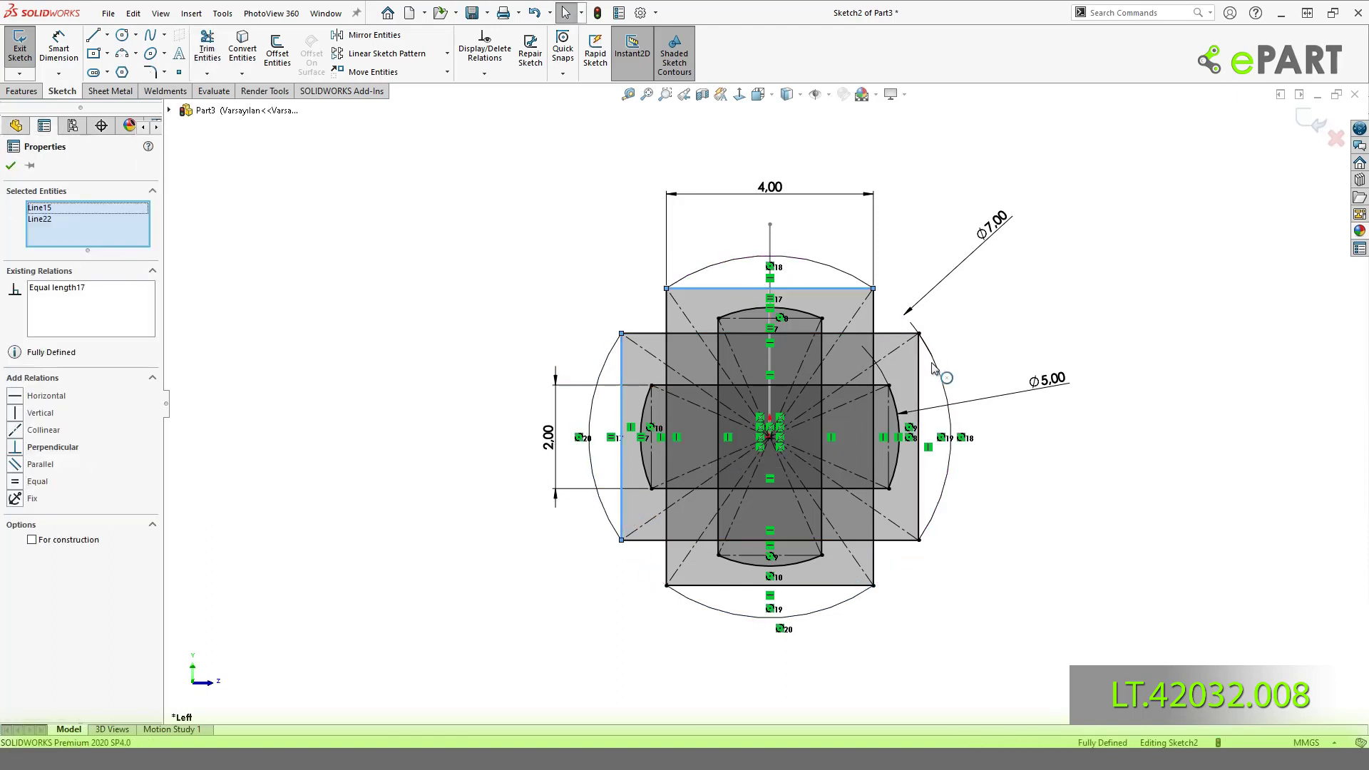
ctrl+click(918, 370)
ctrl+click(827, 586)
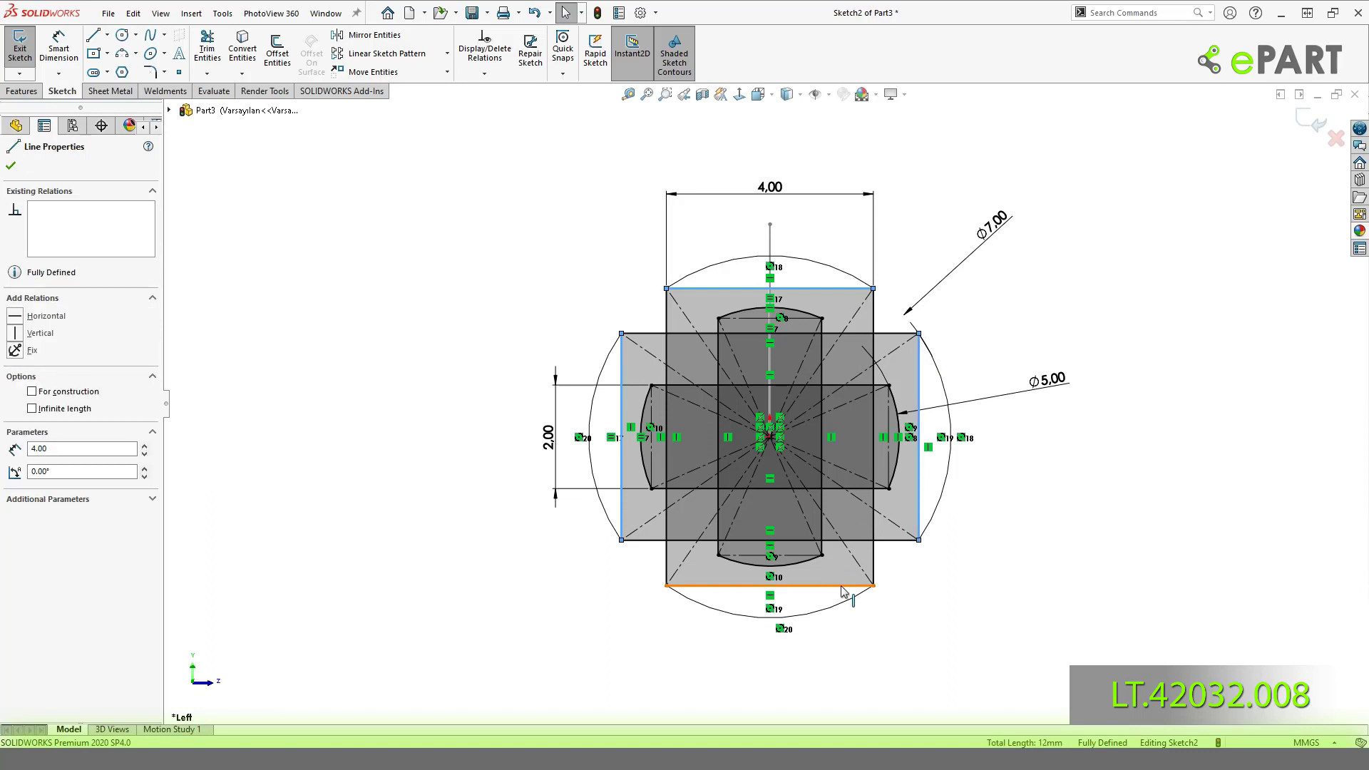
click(887, 544)
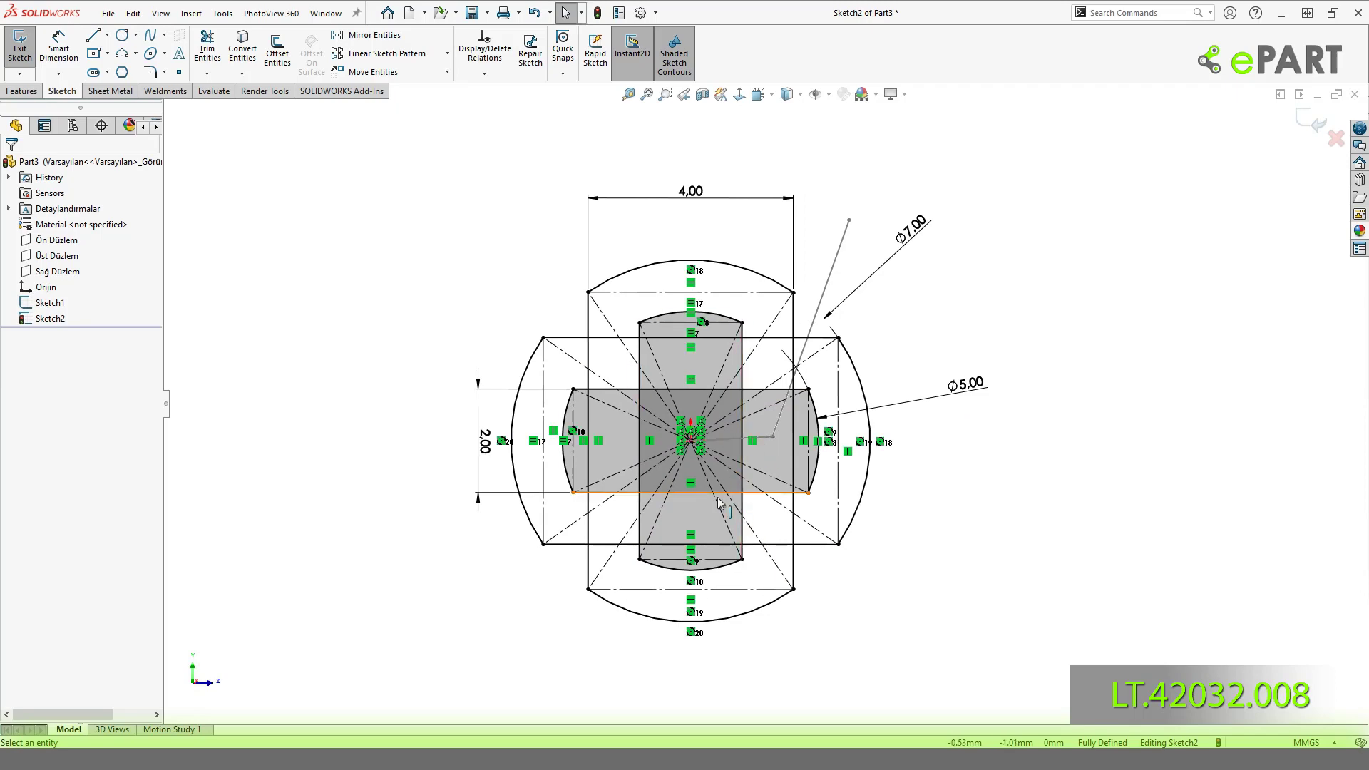
Orbit, then return to a Normal To view of the sketch with Features commands shown.
scroll(735, 543, down, 2)
middle_drag(632, 442, 663, 425)
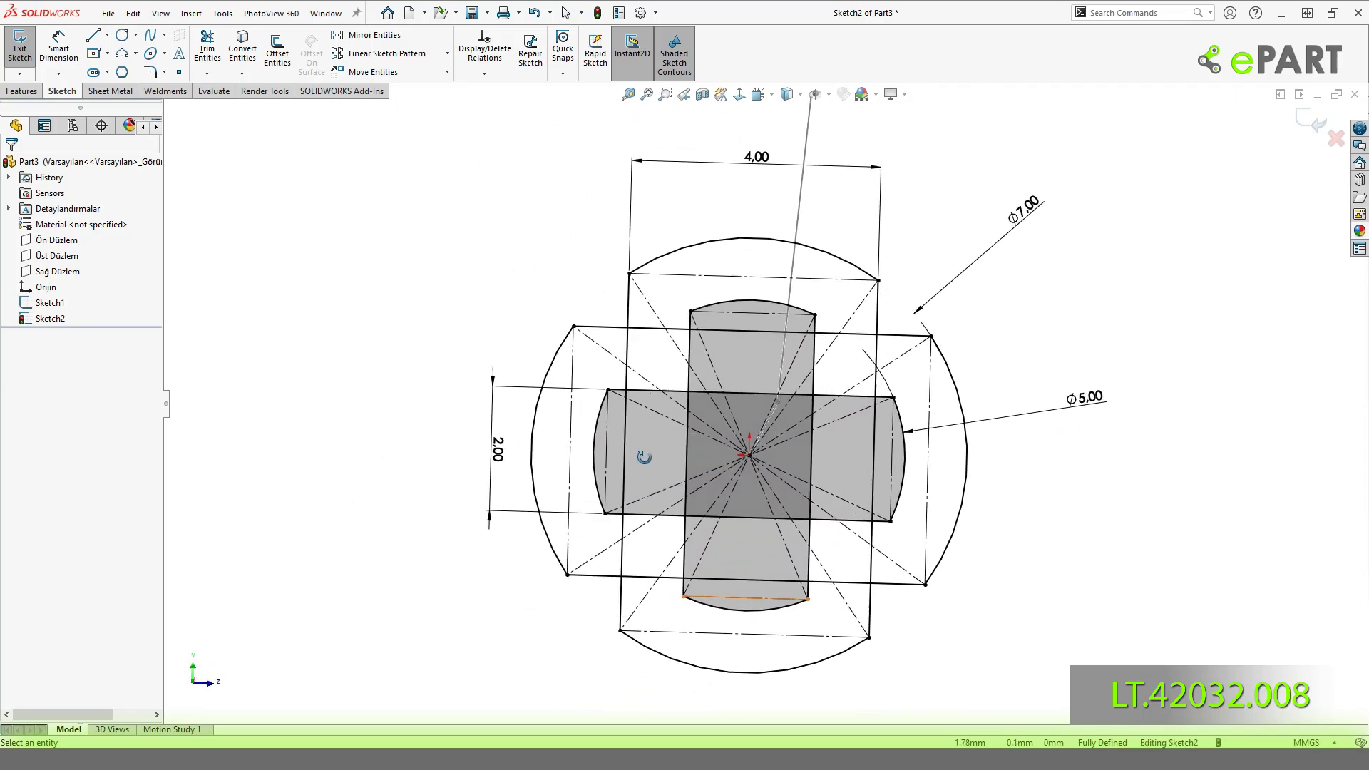
click(742, 94)
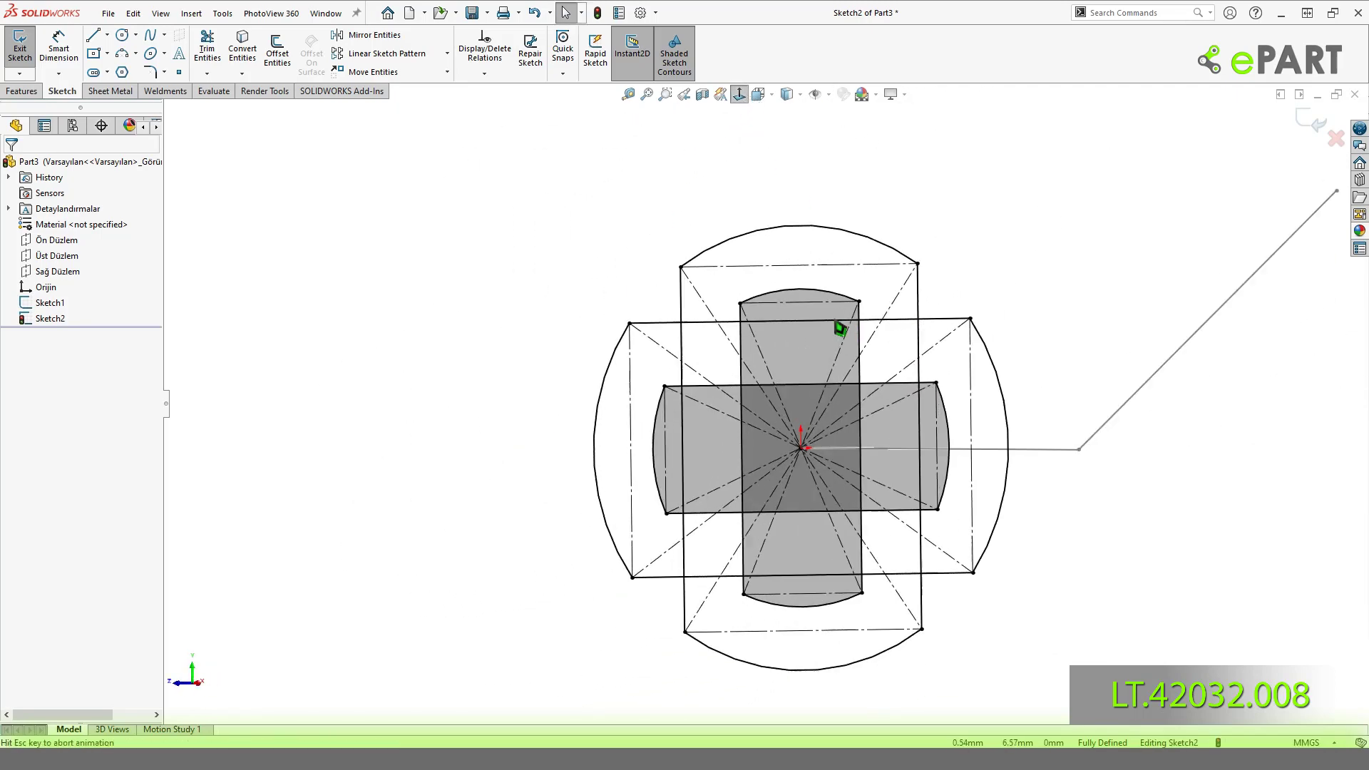
click(36, 91)
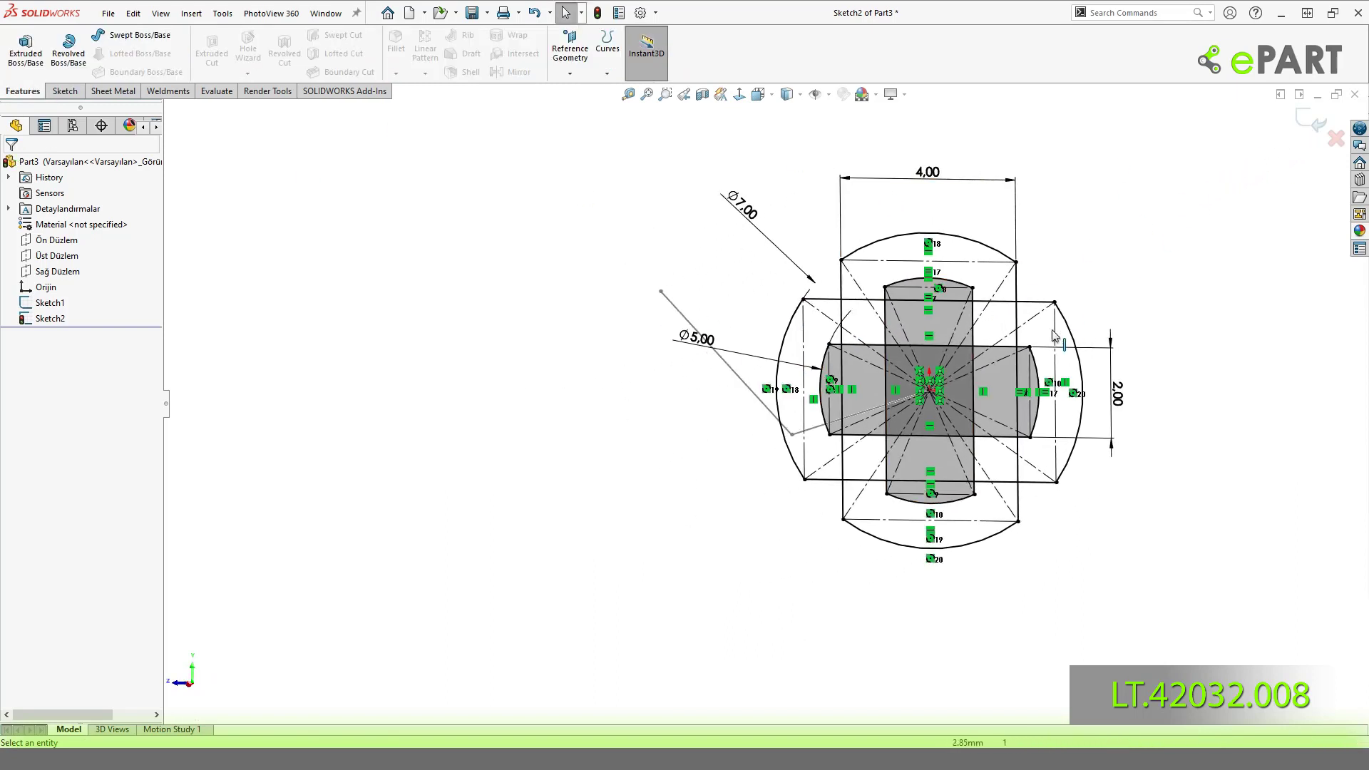
click(739, 93)
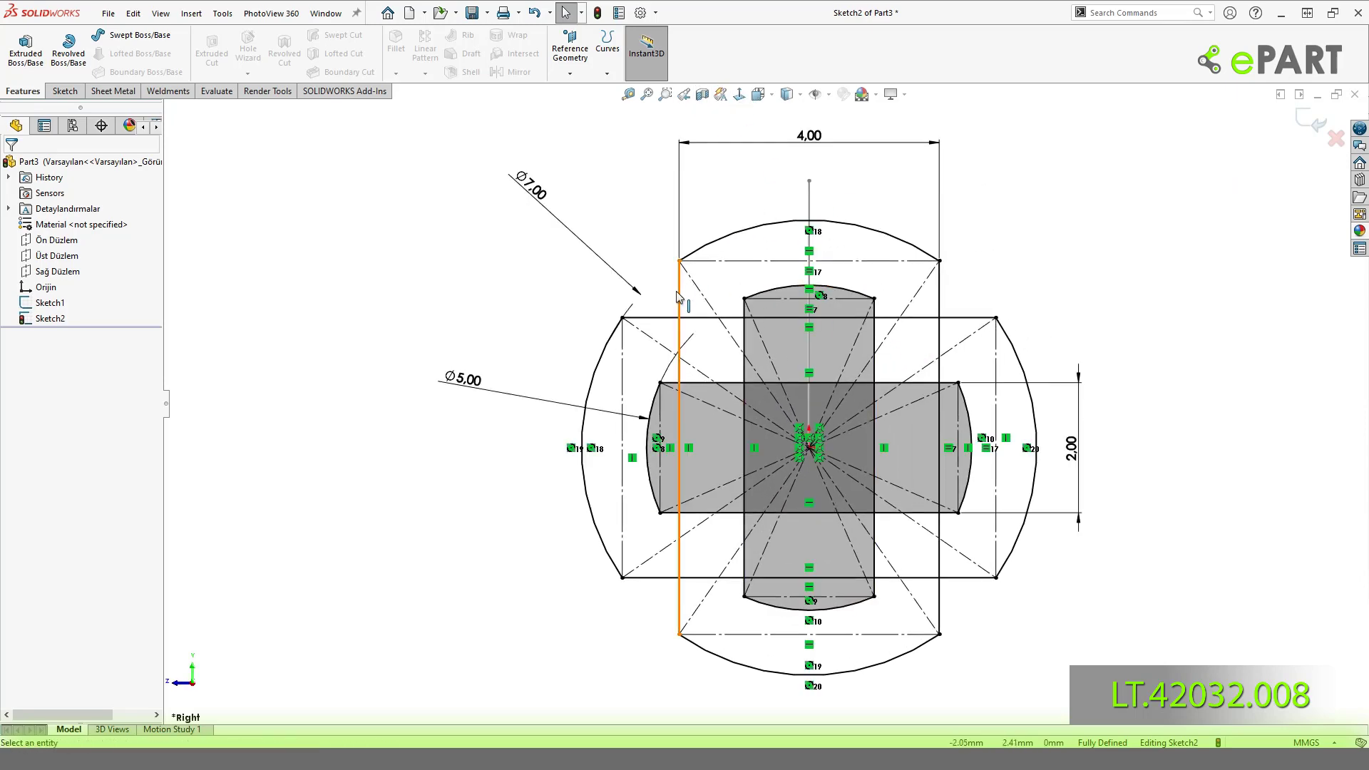
Link the upper-left cross corner to the outer arc with a line, constraining its end horizontal.
click(678, 298)
ctrl+click(706, 318)
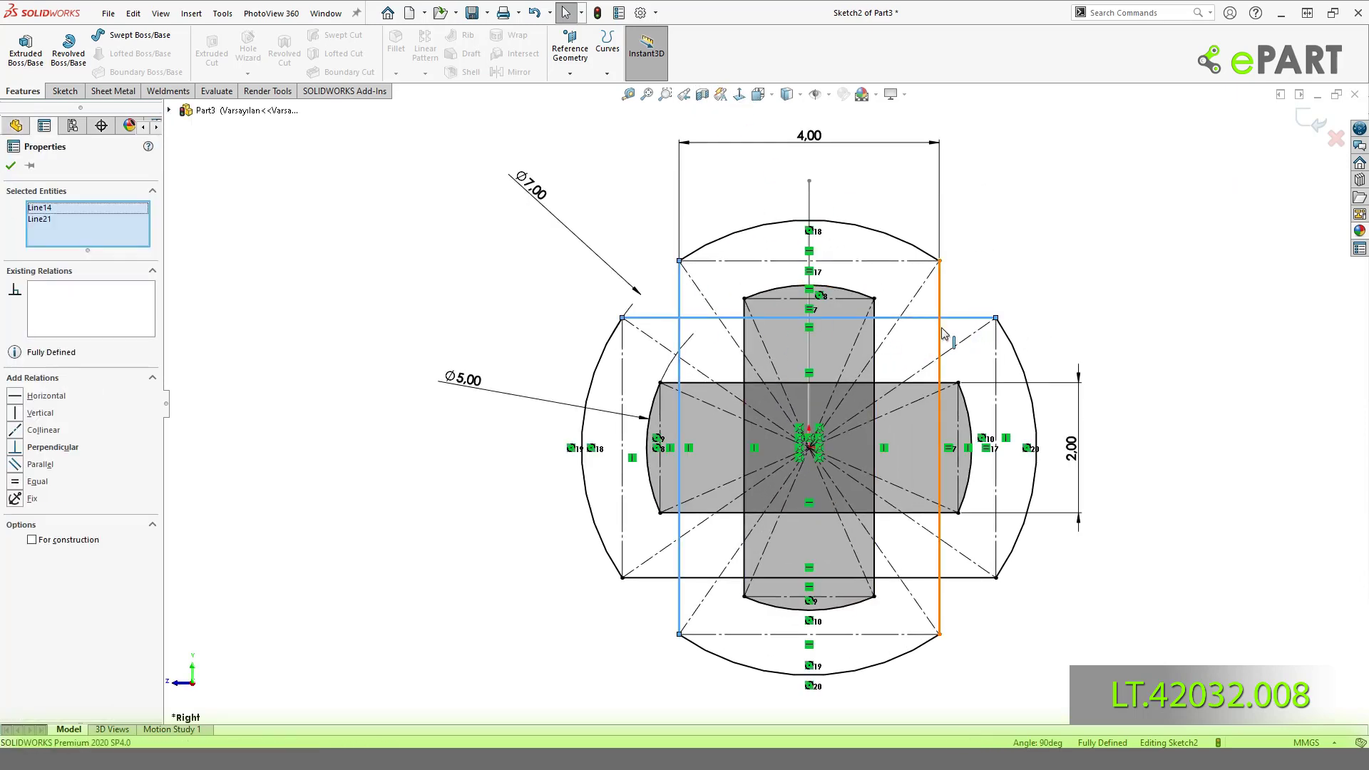
ctrl+click(938, 410)
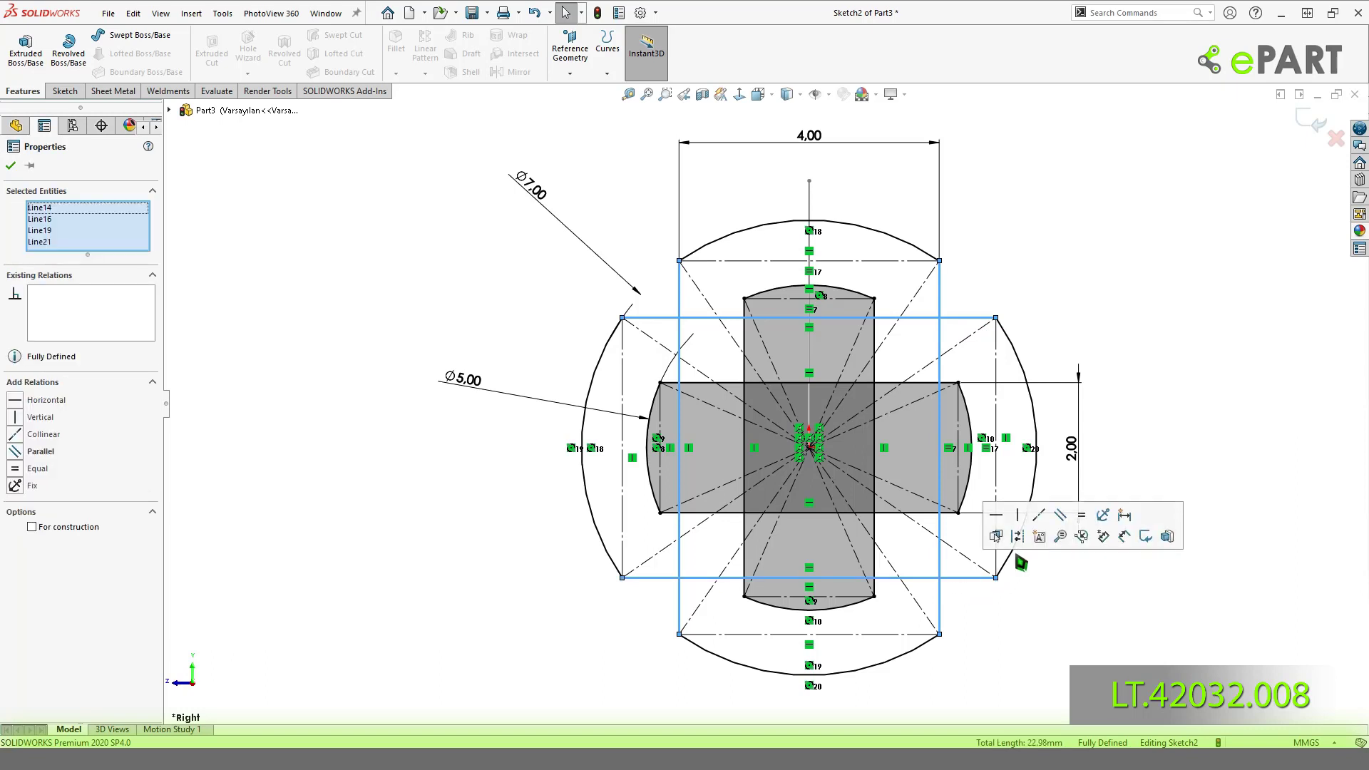
click(1063, 271)
key(l)
scroll(681, 298, down, 2)
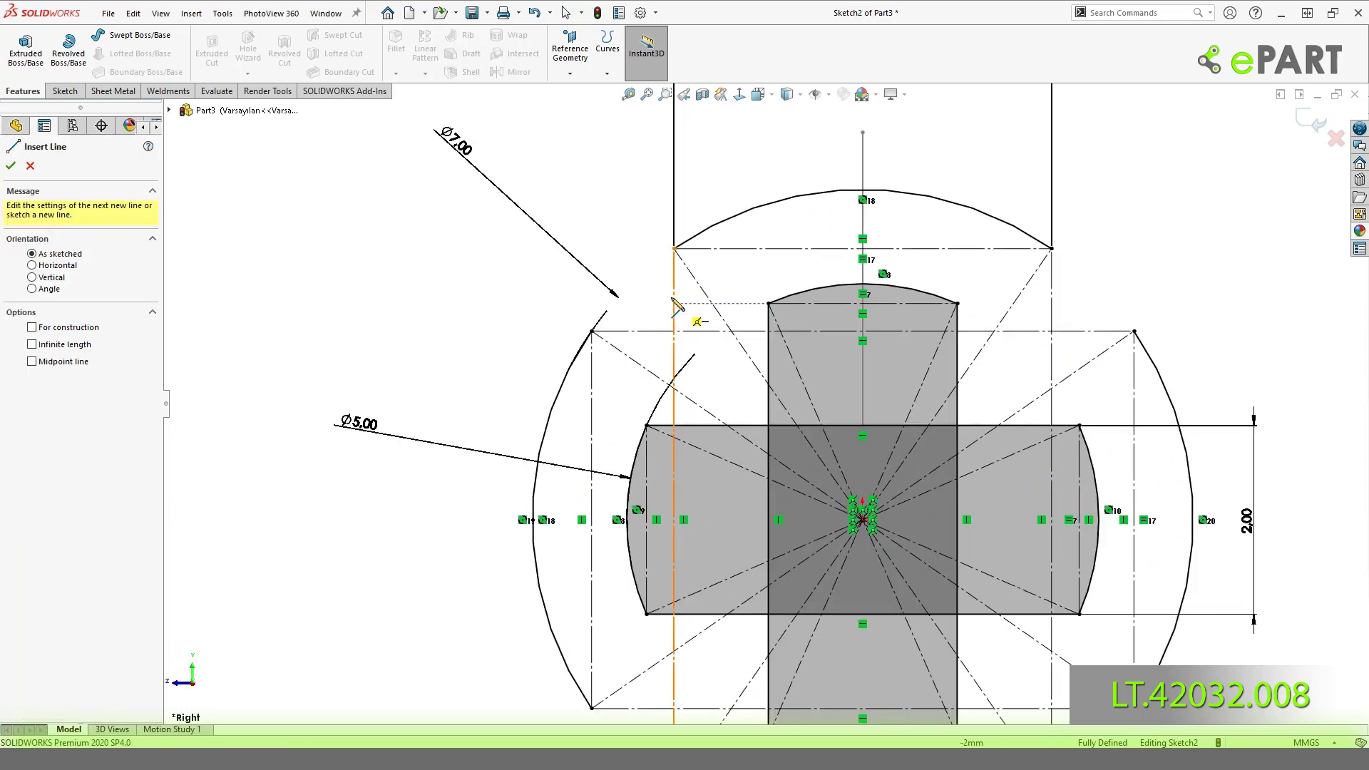
click(674, 249)
click(674, 298)
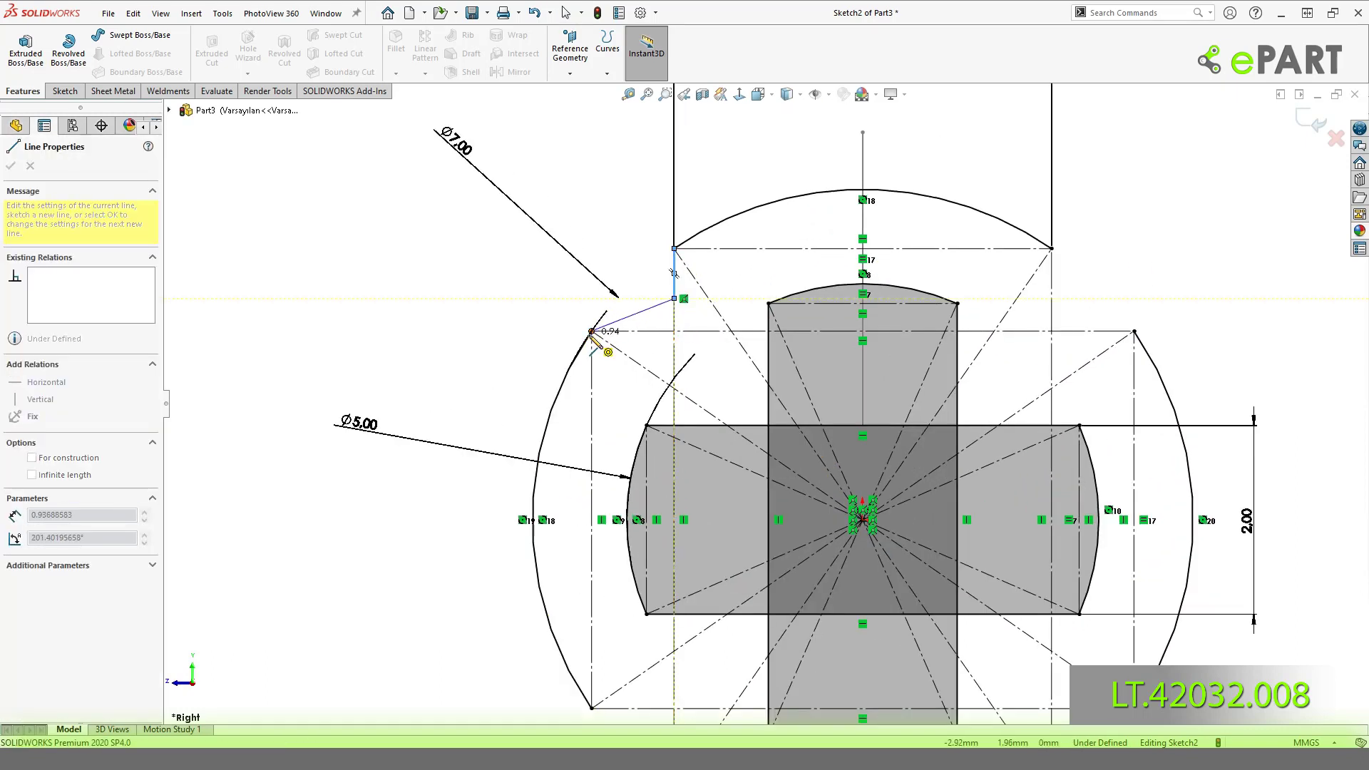
click(592, 330)
key(Escape)
click(634, 314)
click(713, 281)
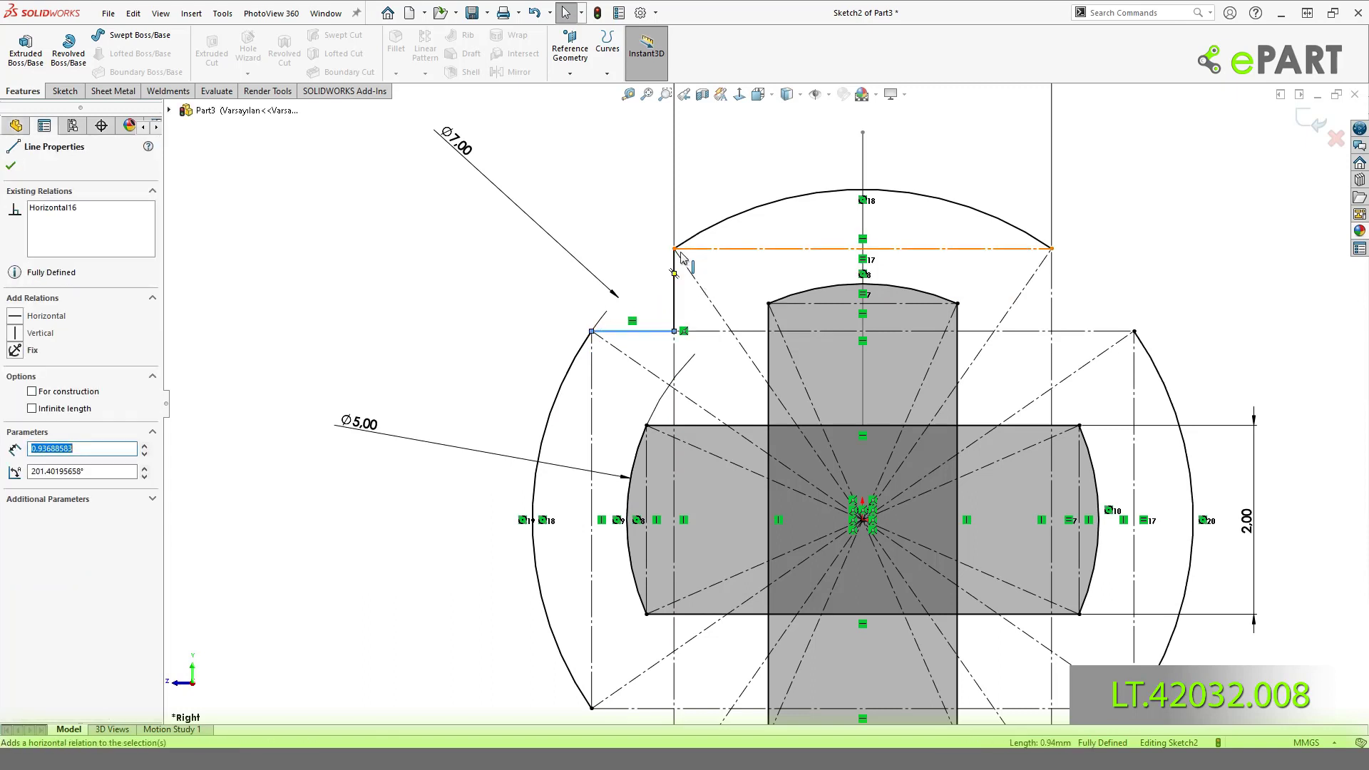
click(1184, 228)
Link the top-right cross corner to the right arc, making the slanted segment horizontal.
key(l)
click(1051, 248)
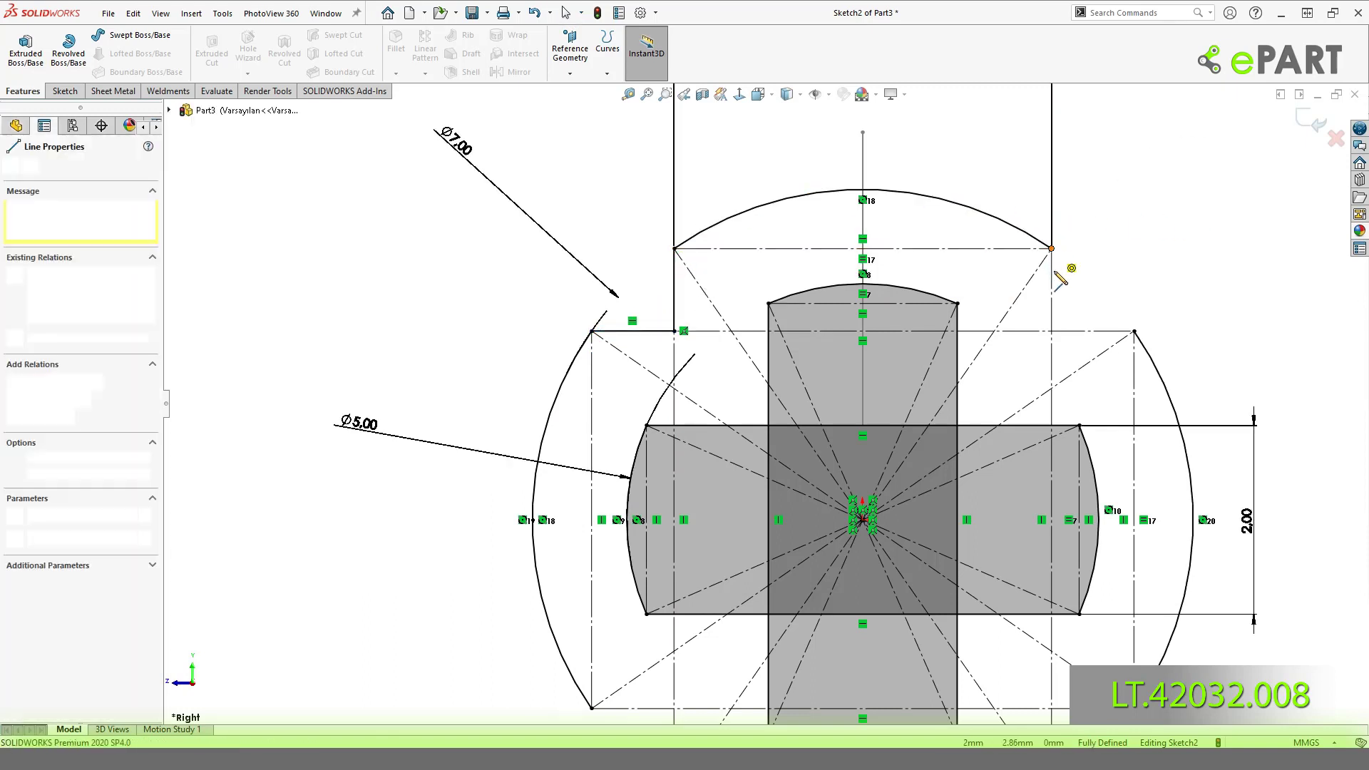
click(1052, 293)
click(1134, 331)
key(Escape)
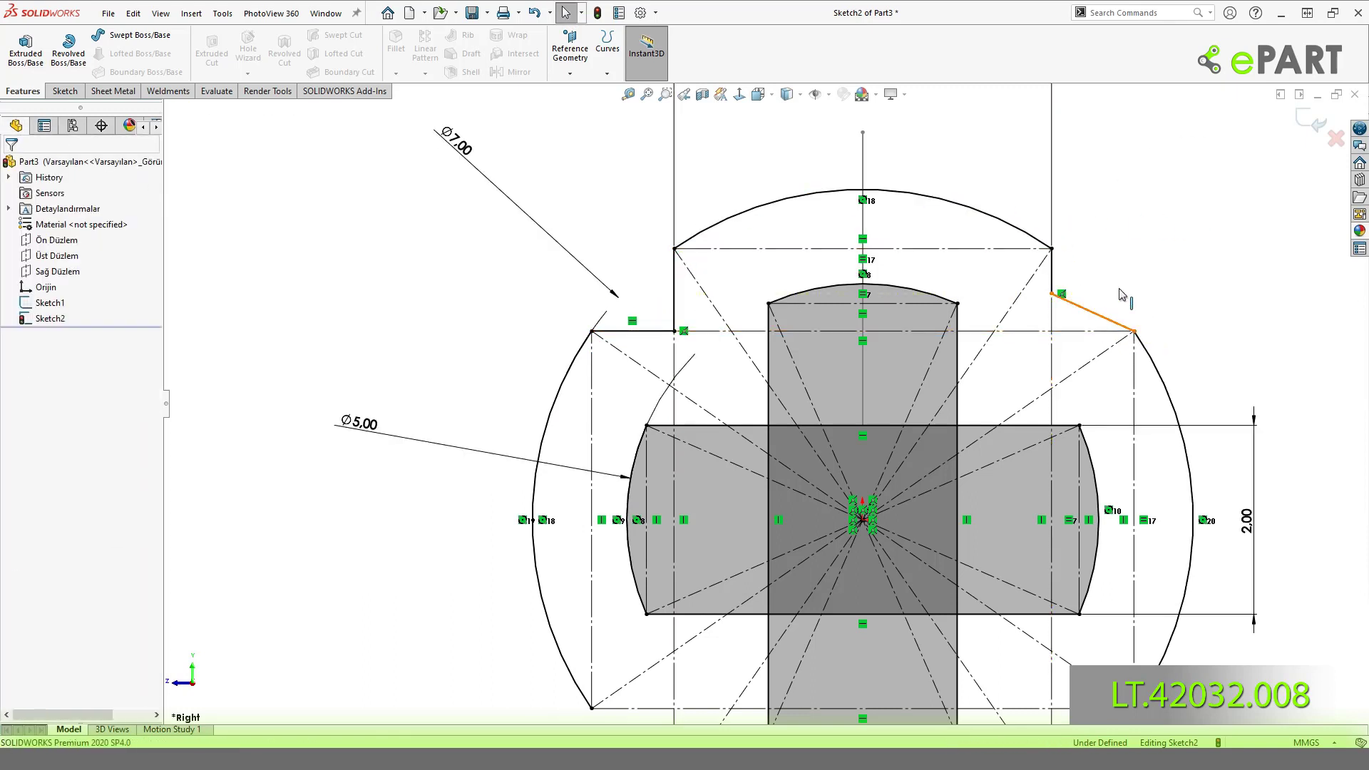
click(1113, 322)
click(1144, 253)
scroll(1068, 414, down, 4)
scroll(955, 564, up, 5)
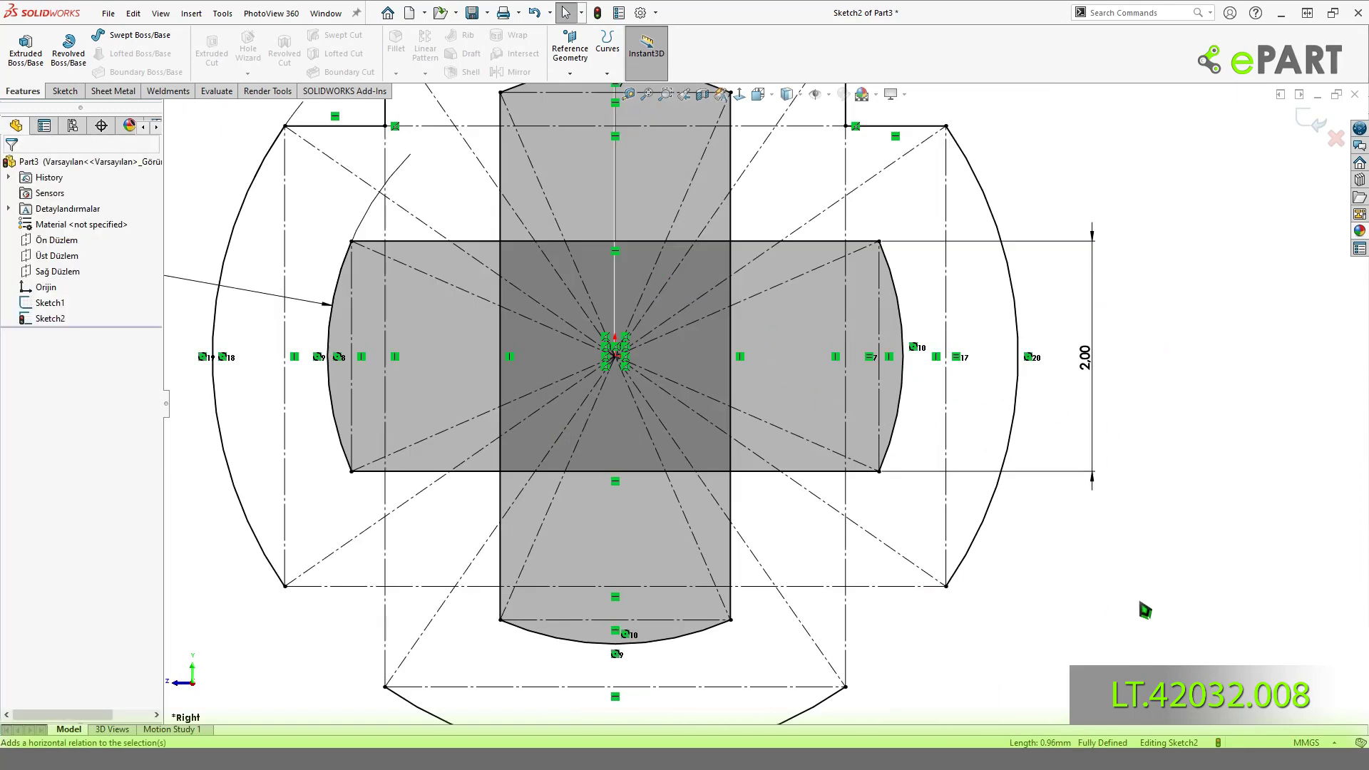
Link the lower-right cross corner to the lower arc, making the slanted segment vertical.
key(l)
click(947, 586)
click(868, 586)
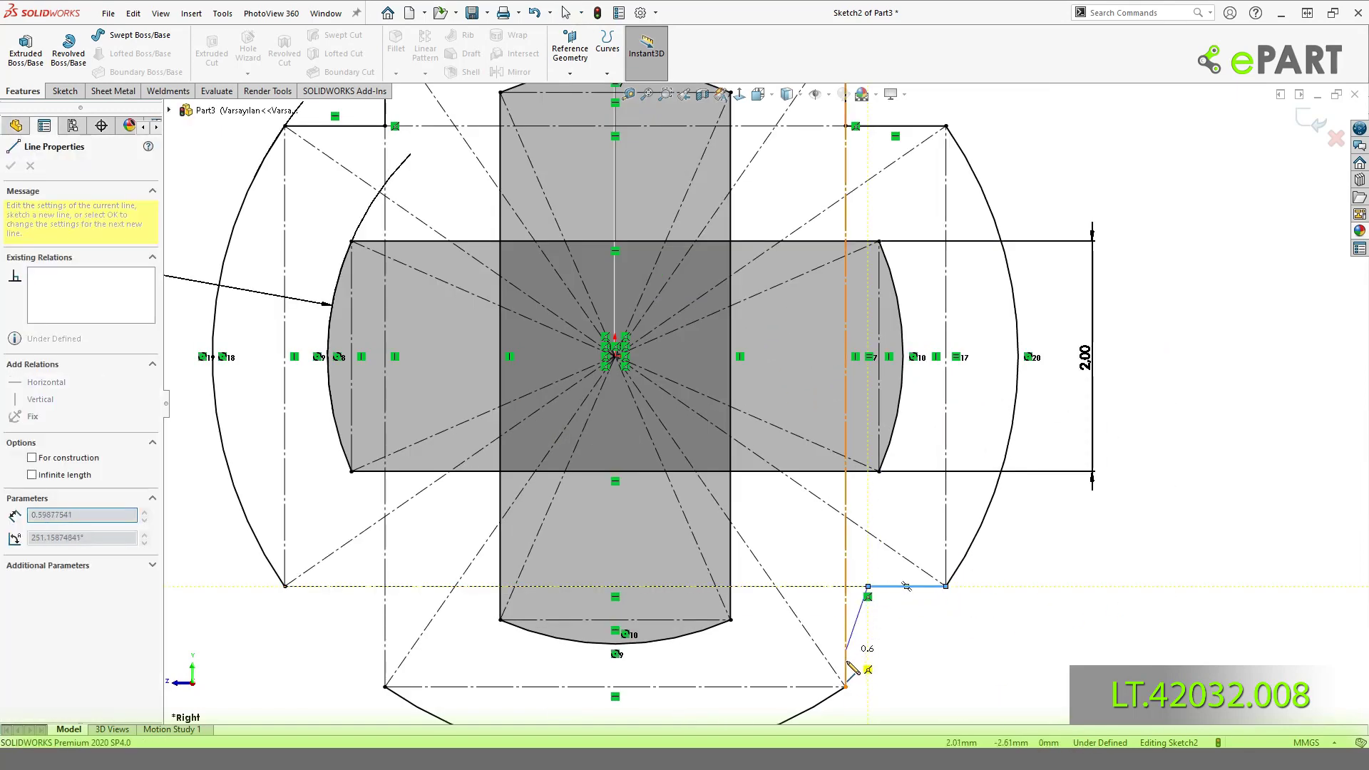
click(846, 687)
key(Escape)
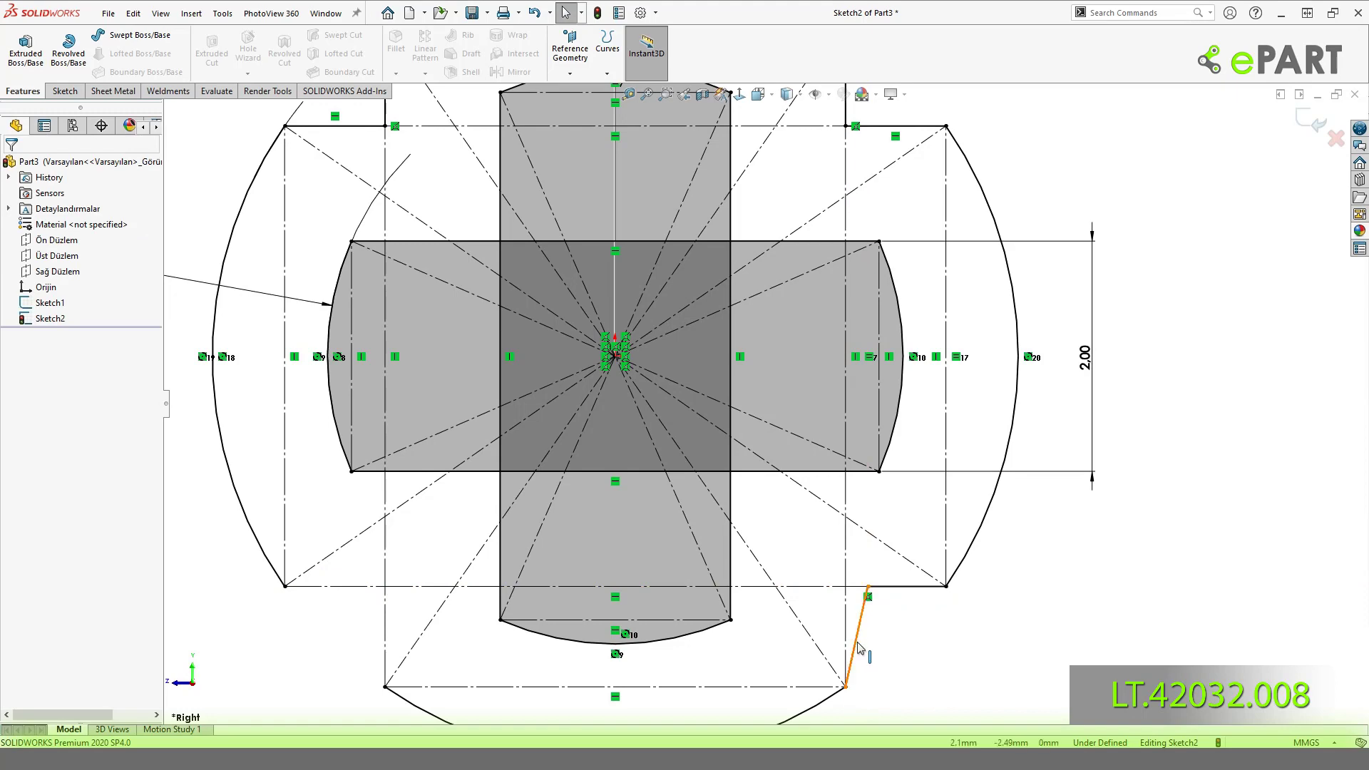
click(859, 648)
click(916, 599)
key(f)
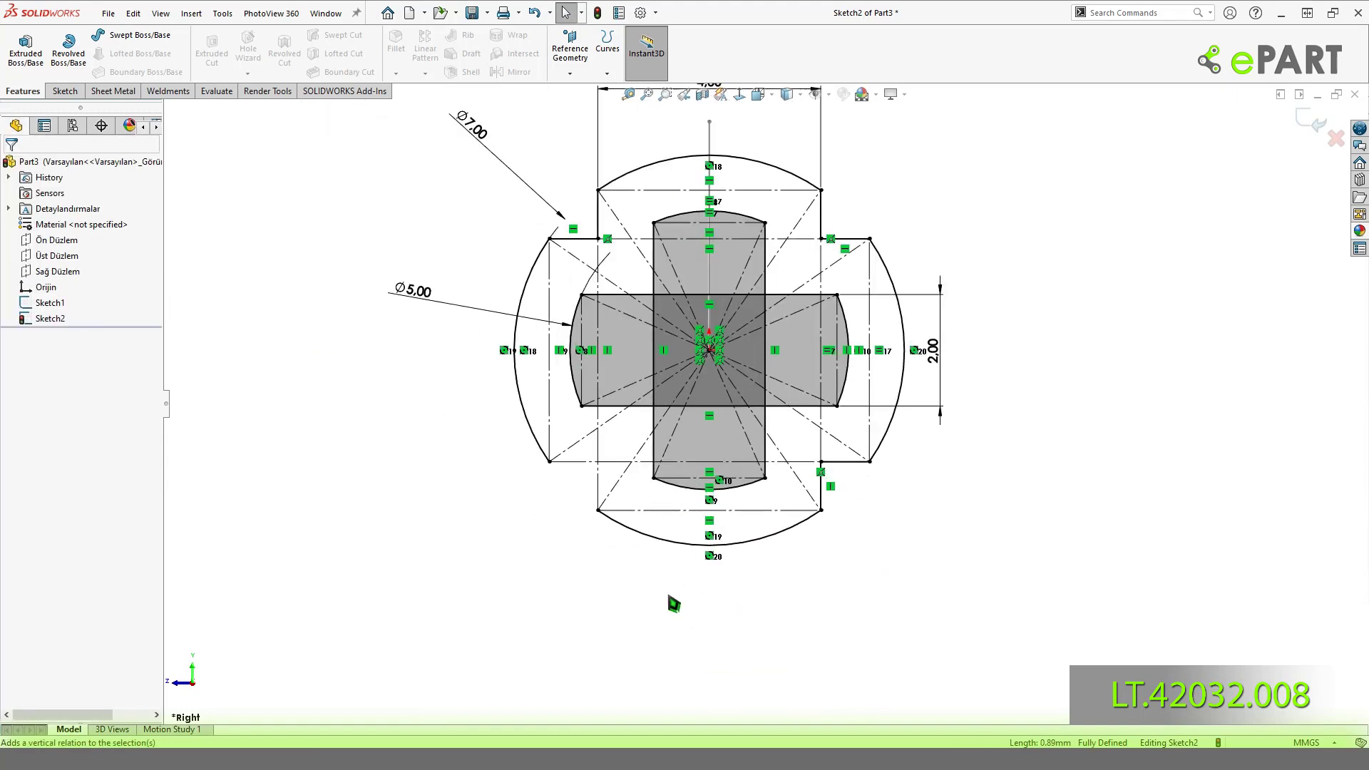
Draw a line from the lower-left corner to the lower arc end, then delete it.
key(l)
click(549, 461)
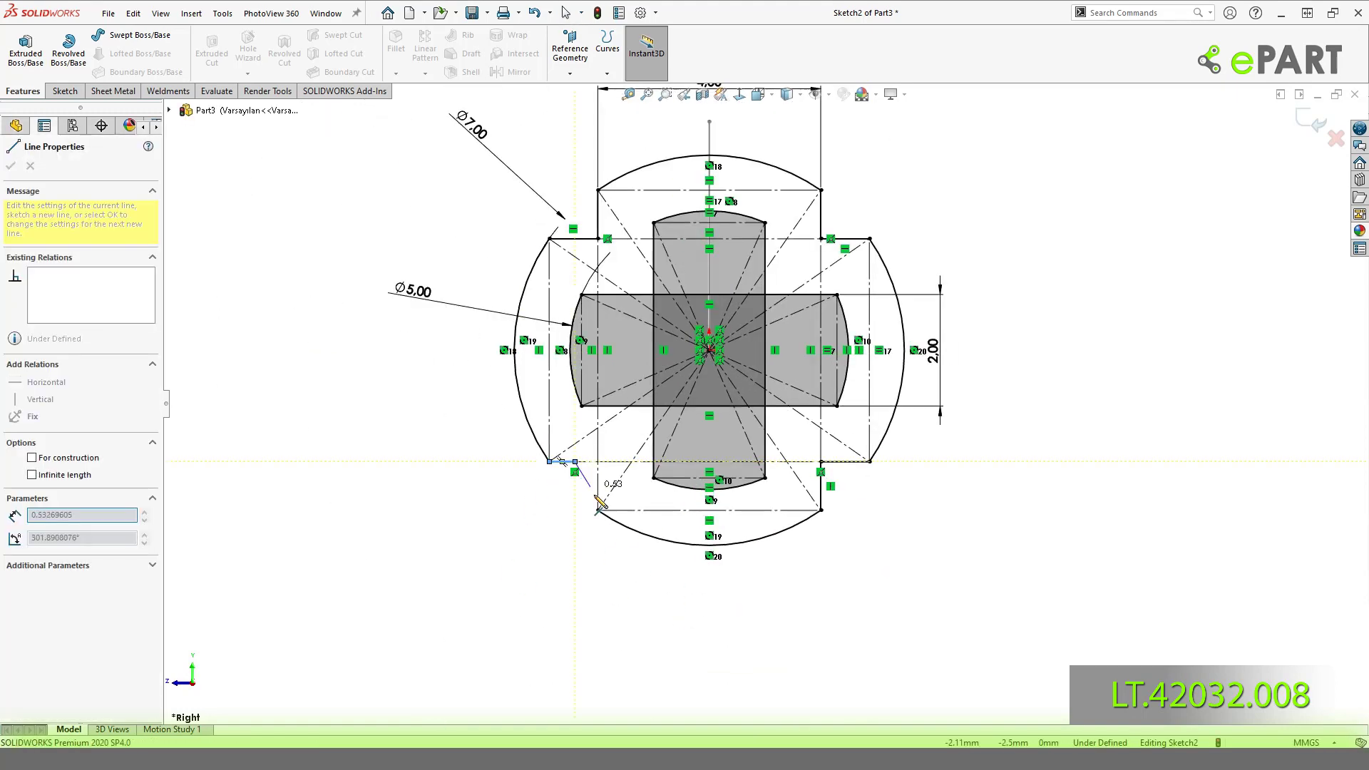
click(598, 509)
key(Escape)
click(586, 485)
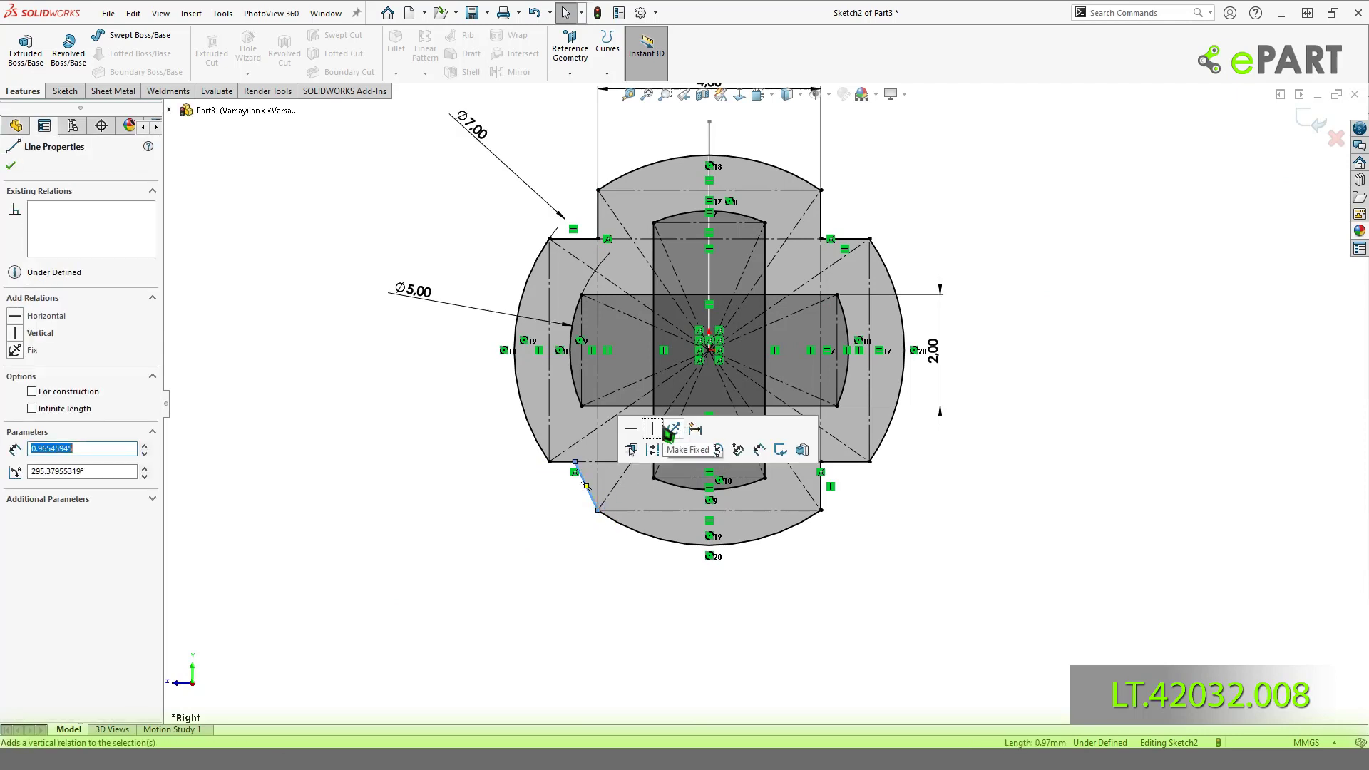
key(Delete)
scroll(633, 214, down, 1)
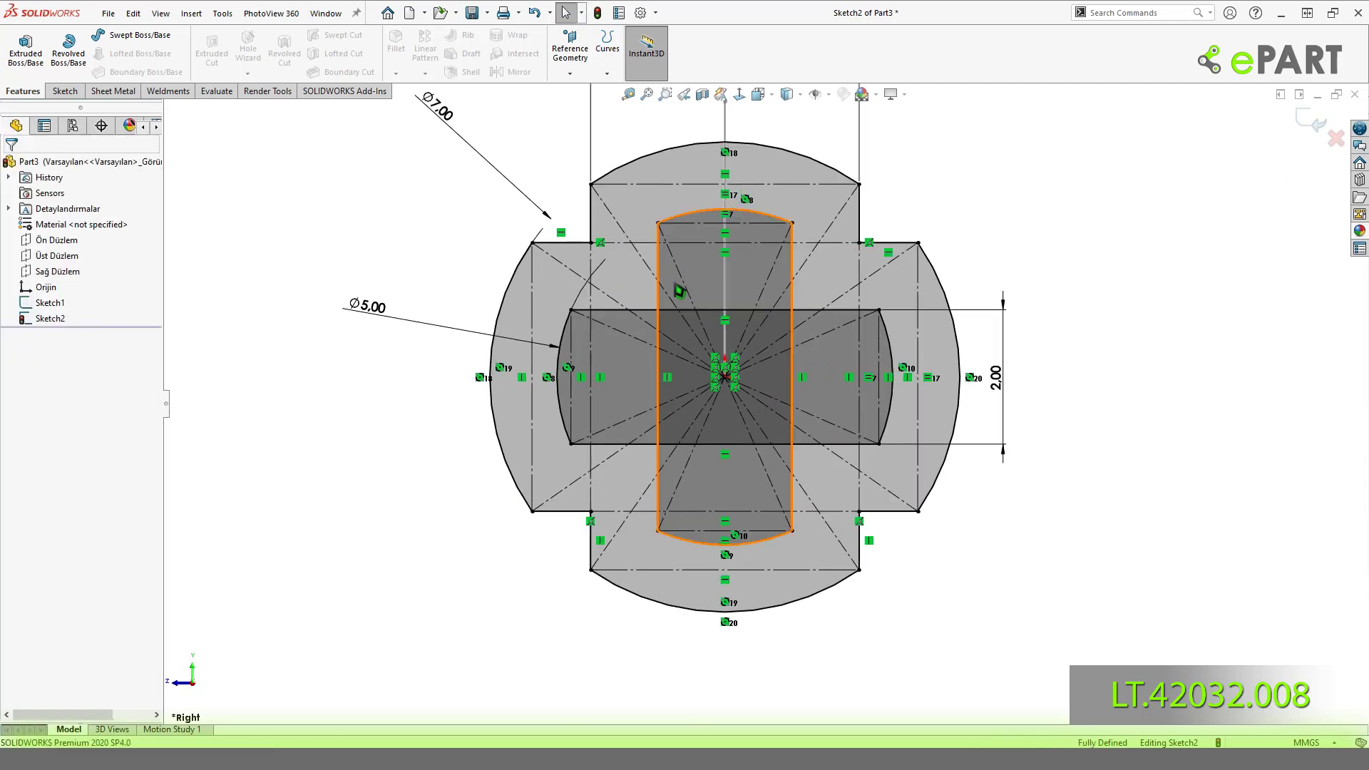
Convert the four inner square lines into construction lines.
click(656, 278)
ctrl+click(637, 311)
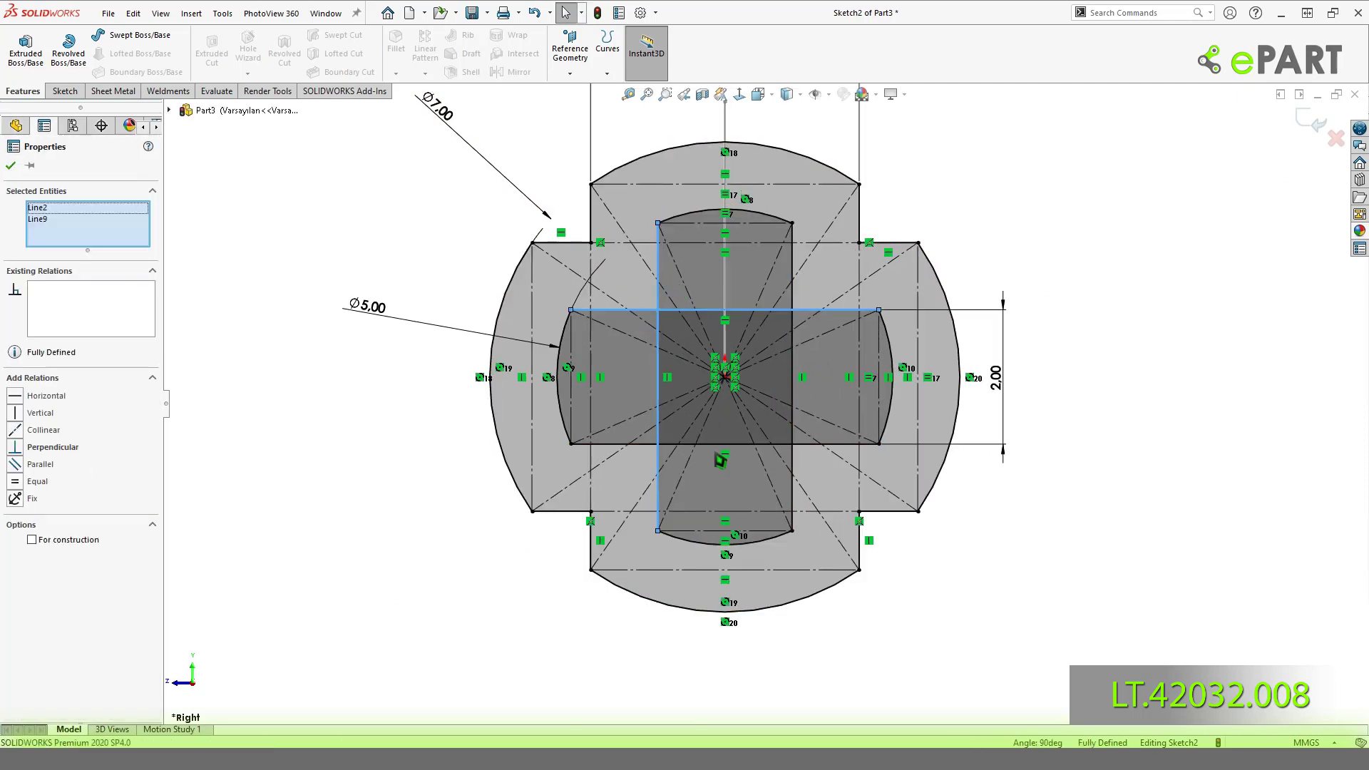
ctrl+click(711, 444)
ctrl+click(792, 467)
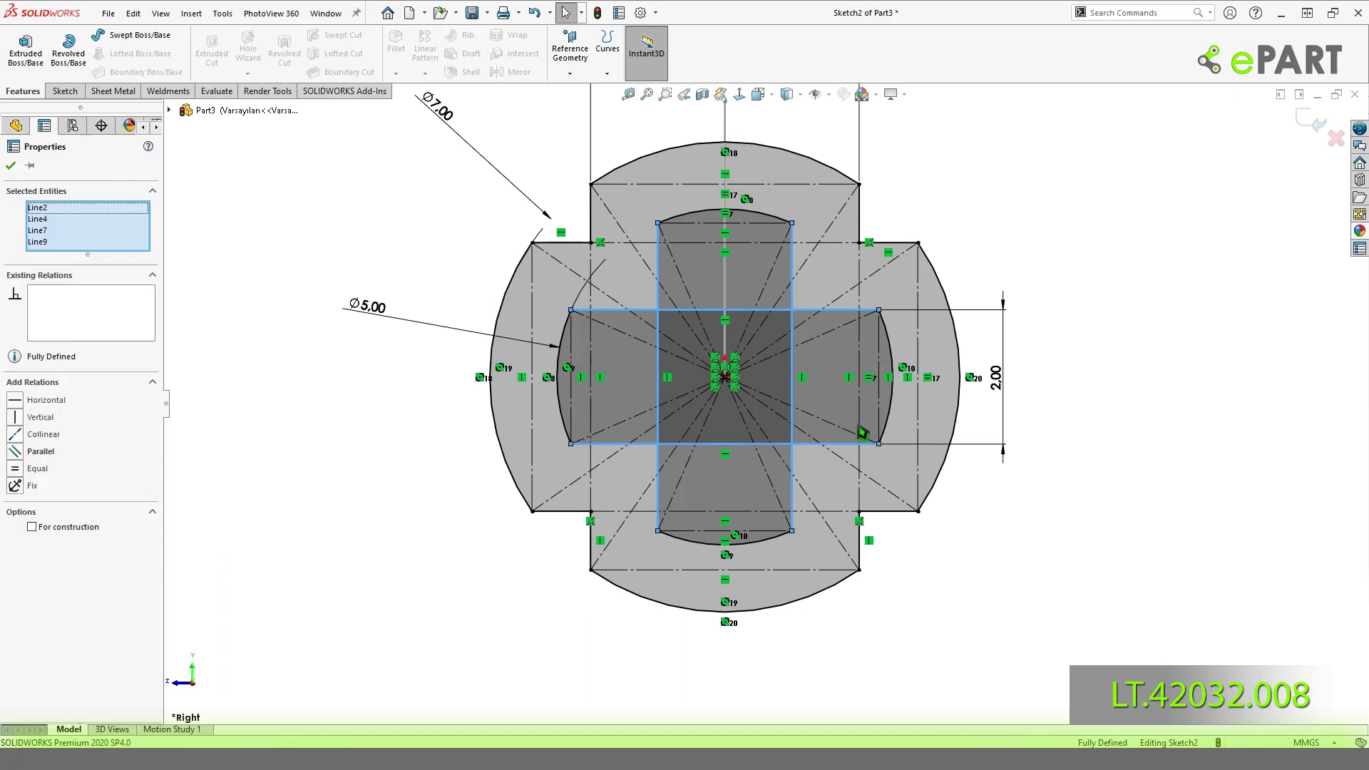
click(870, 431)
scroll(556, 287, down, 2)
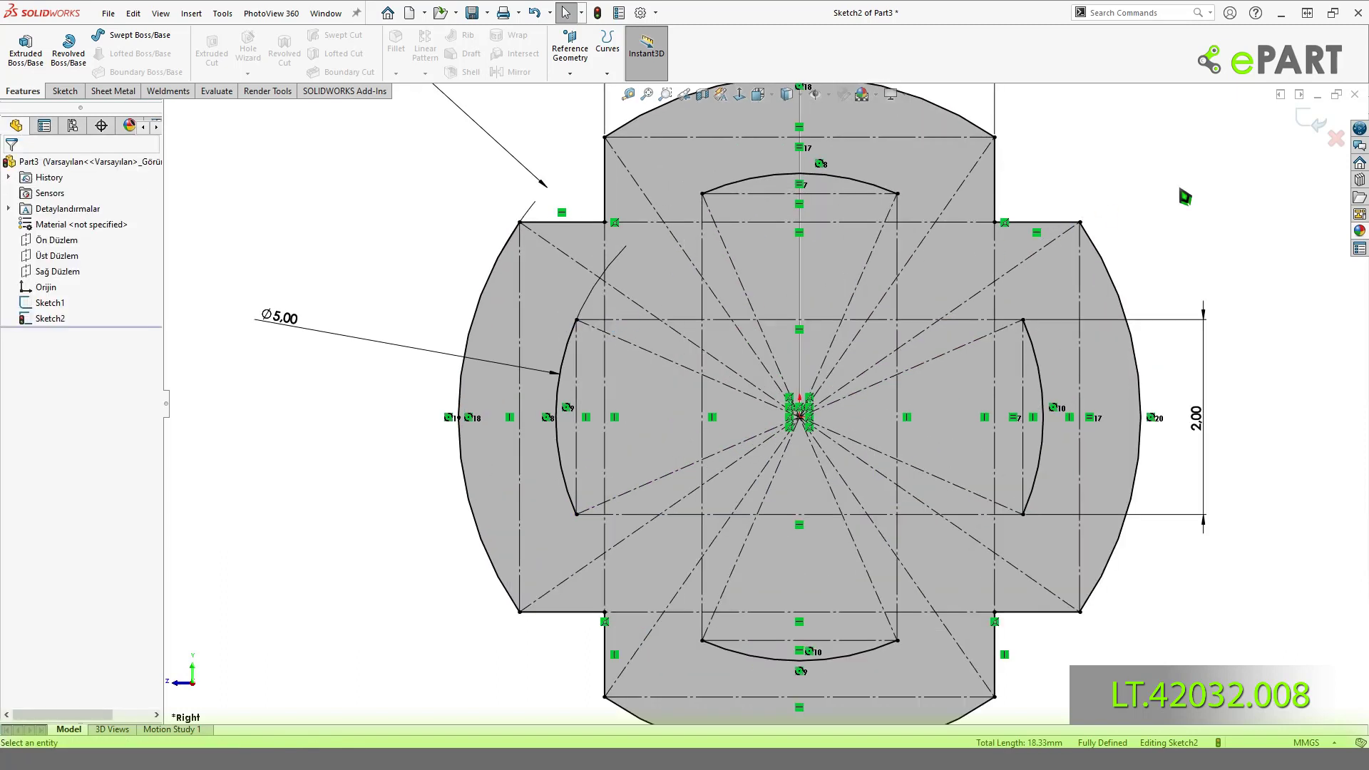
Link the upper-left arc end to the left arc with a line made horizontal.
key(l)
click(703, 193)
click(702, 251)
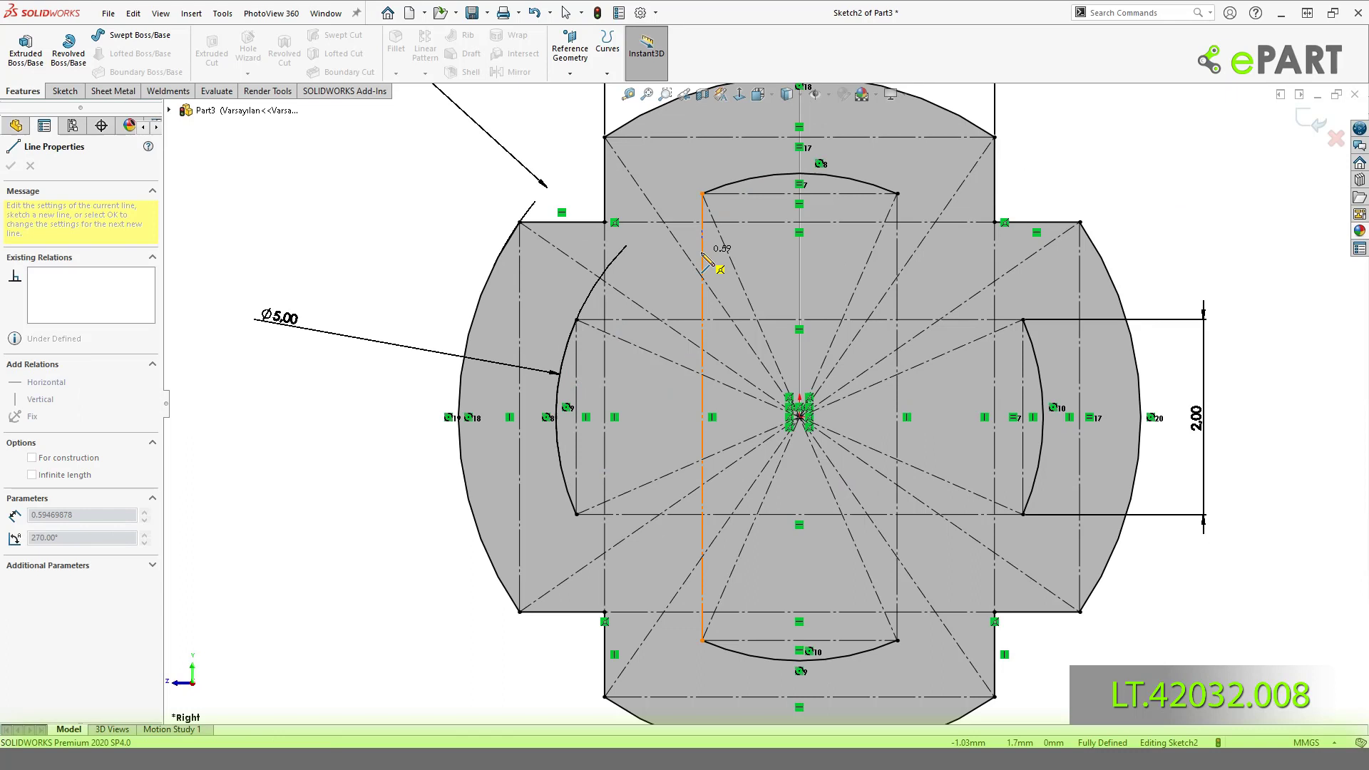
click(577, 320)
key(Escape)
click(640, 285)
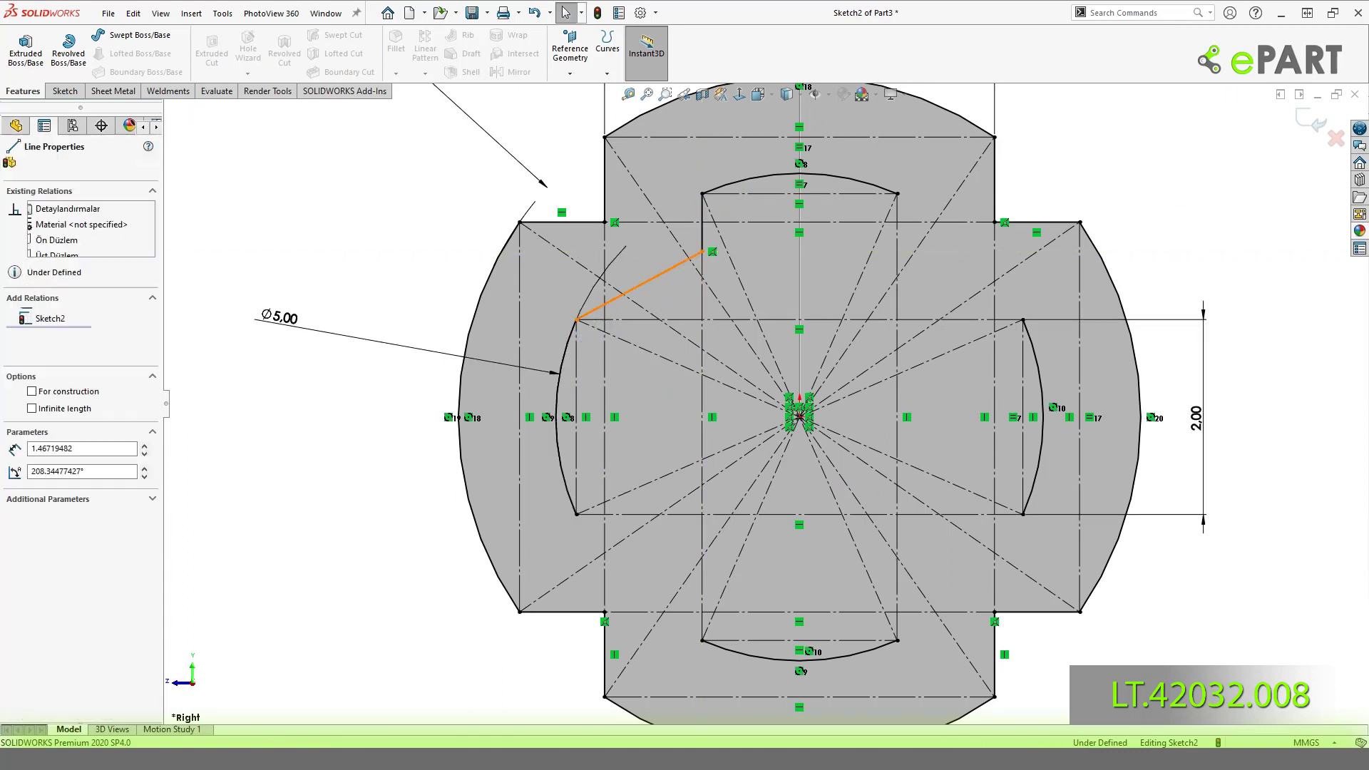
click(715, 225)
Link the upper-right arc end to the right arc corner with a horizontal line.
key(l)
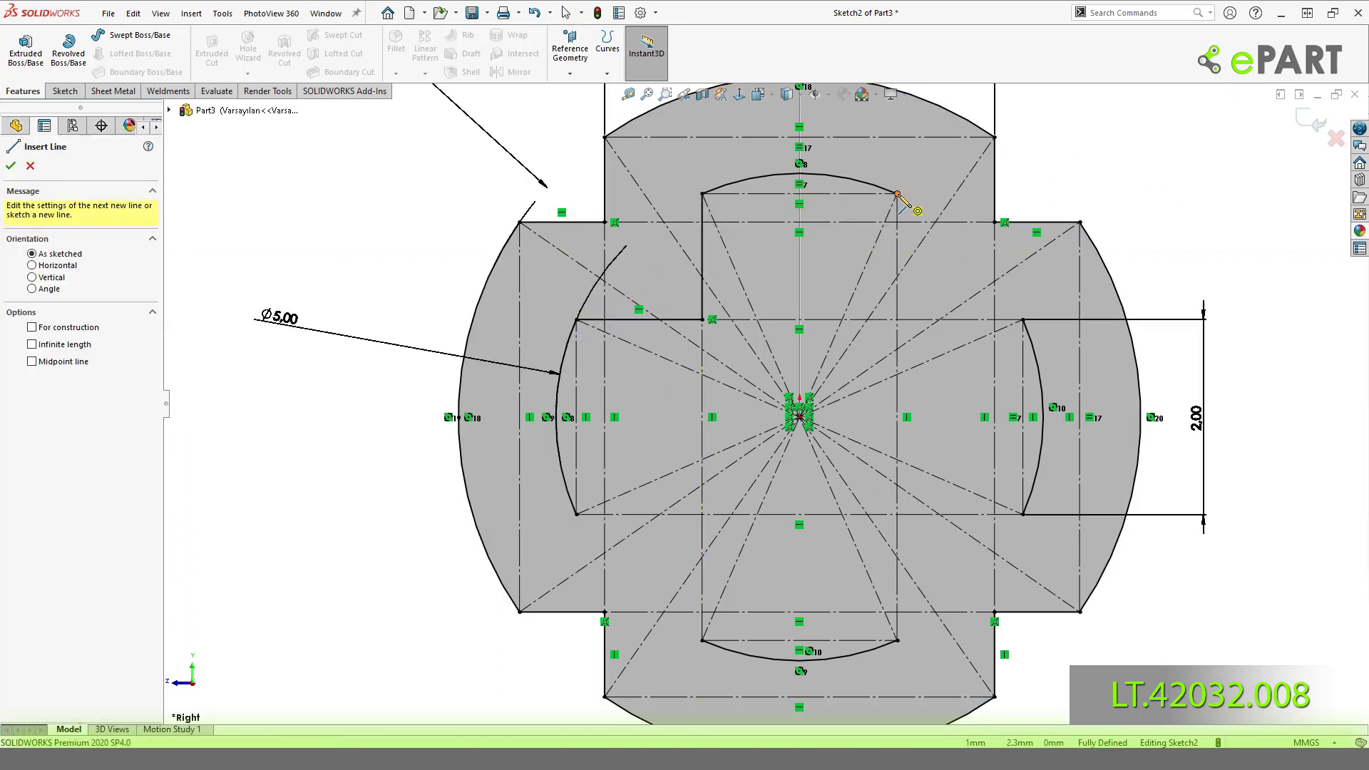
click(897, 193)
click(897, 248)
click(1024, 320)
key(Escape)
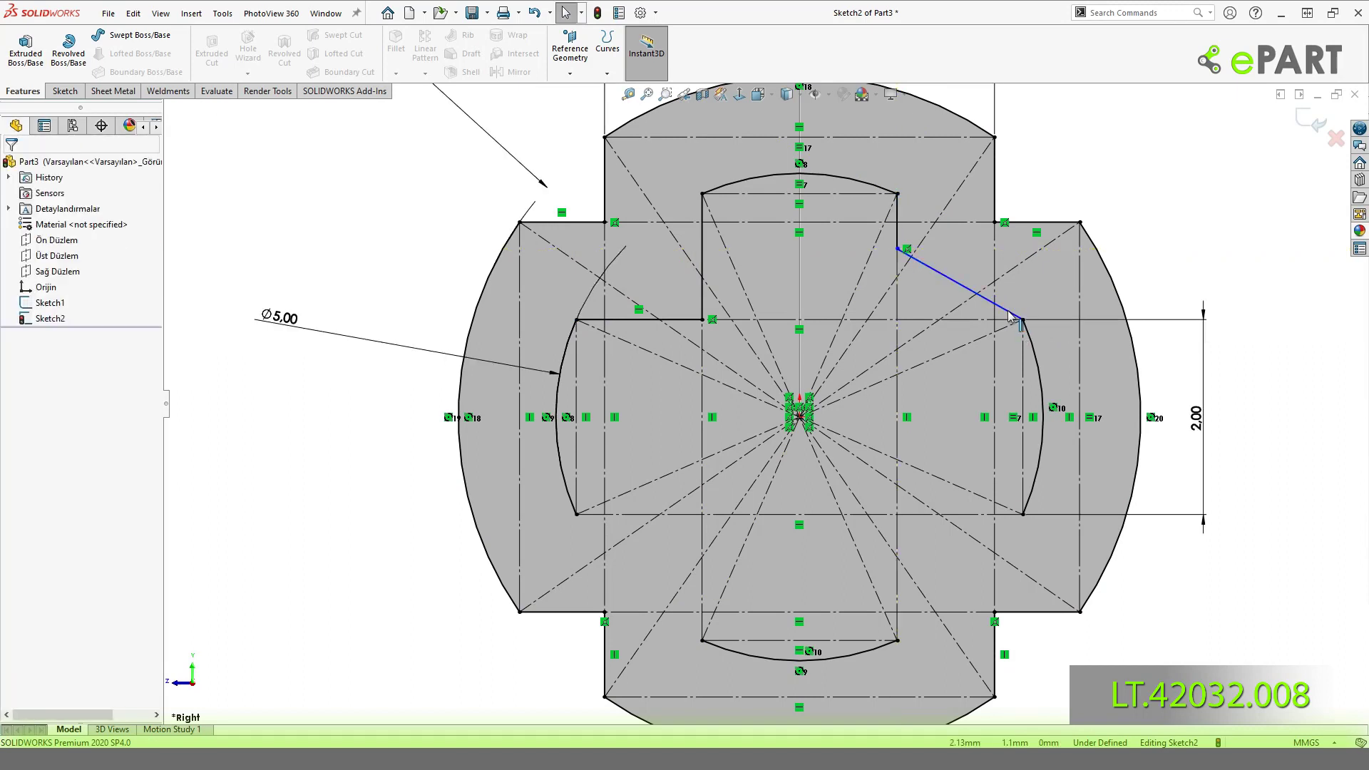
click(1061, 261)
click(1237, 251)
Link the lower-right arc end to the bottom arc corner, making the diagonal vertical.
key(l)
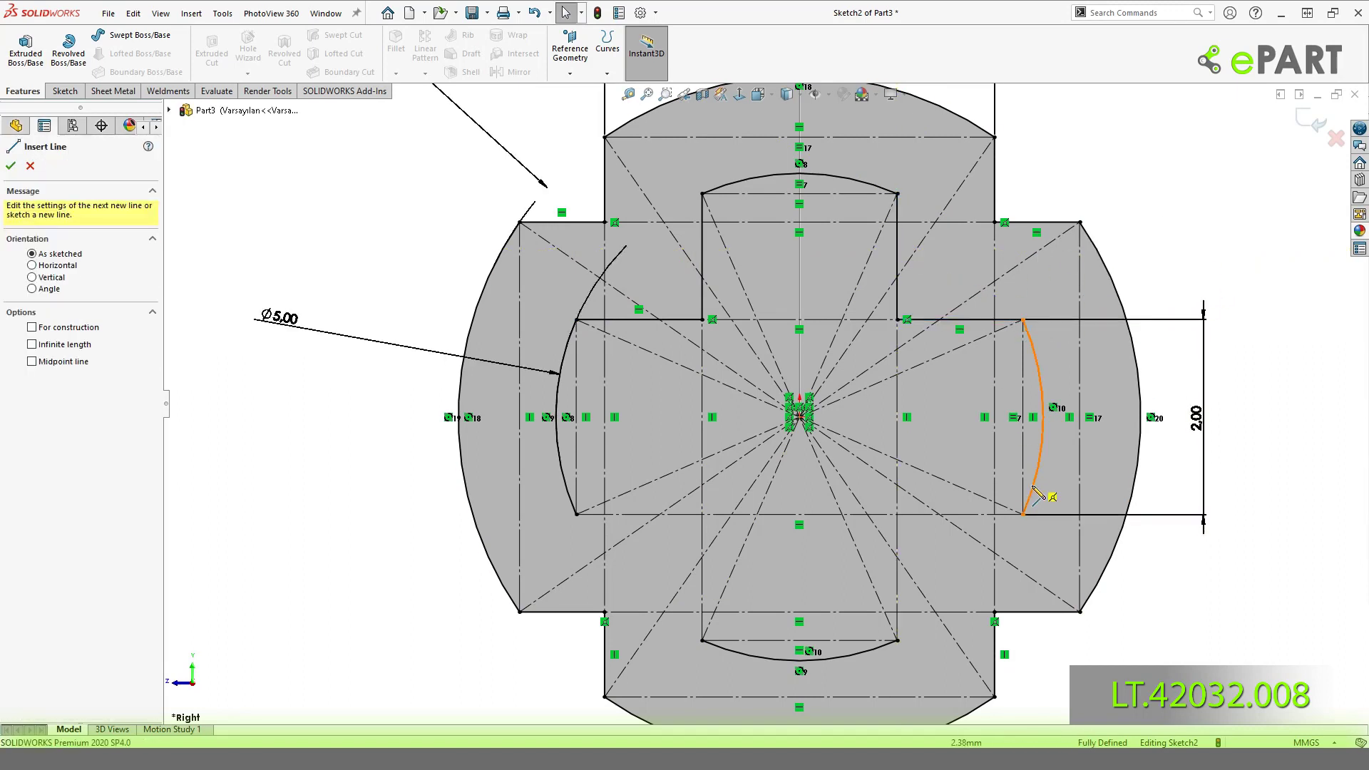
click(1016, 515)
click(956, 514)
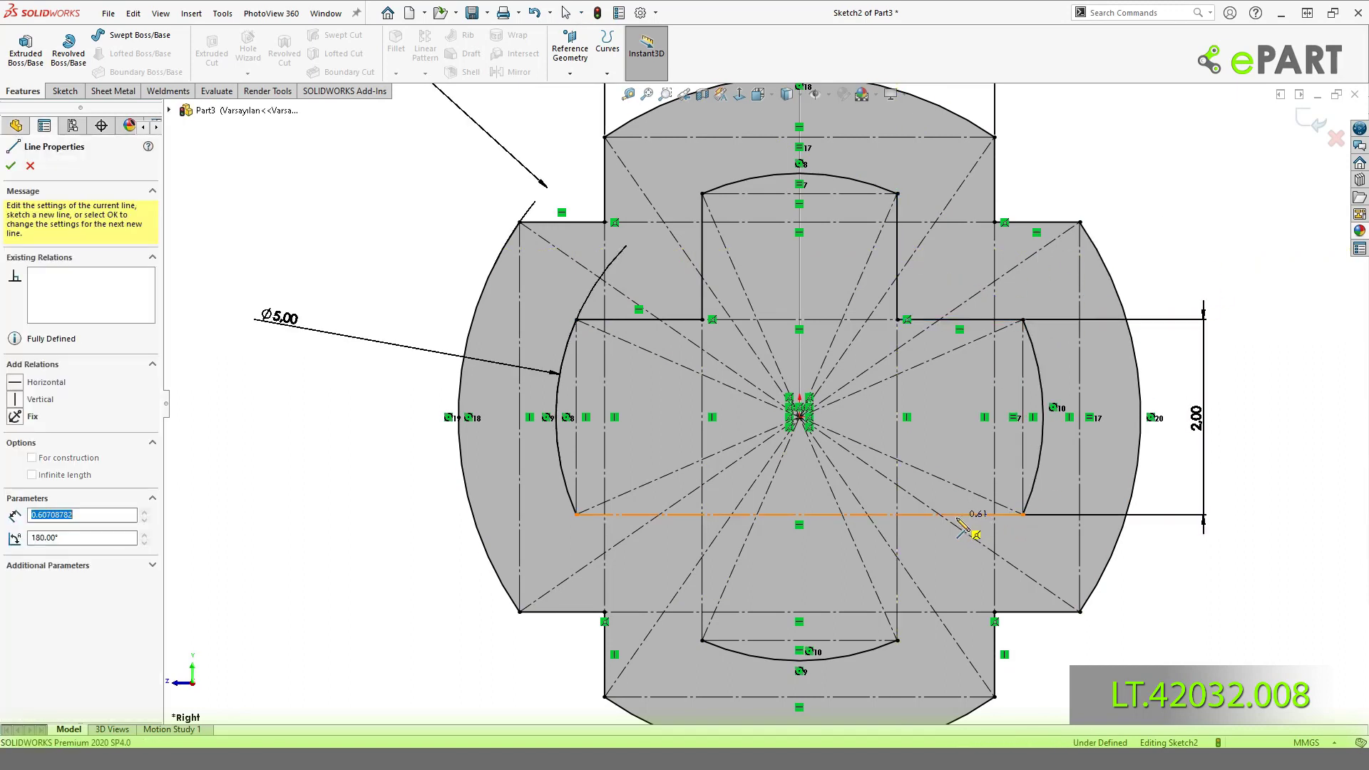
click(898, 640)
key(Escape)
click(948, 544)
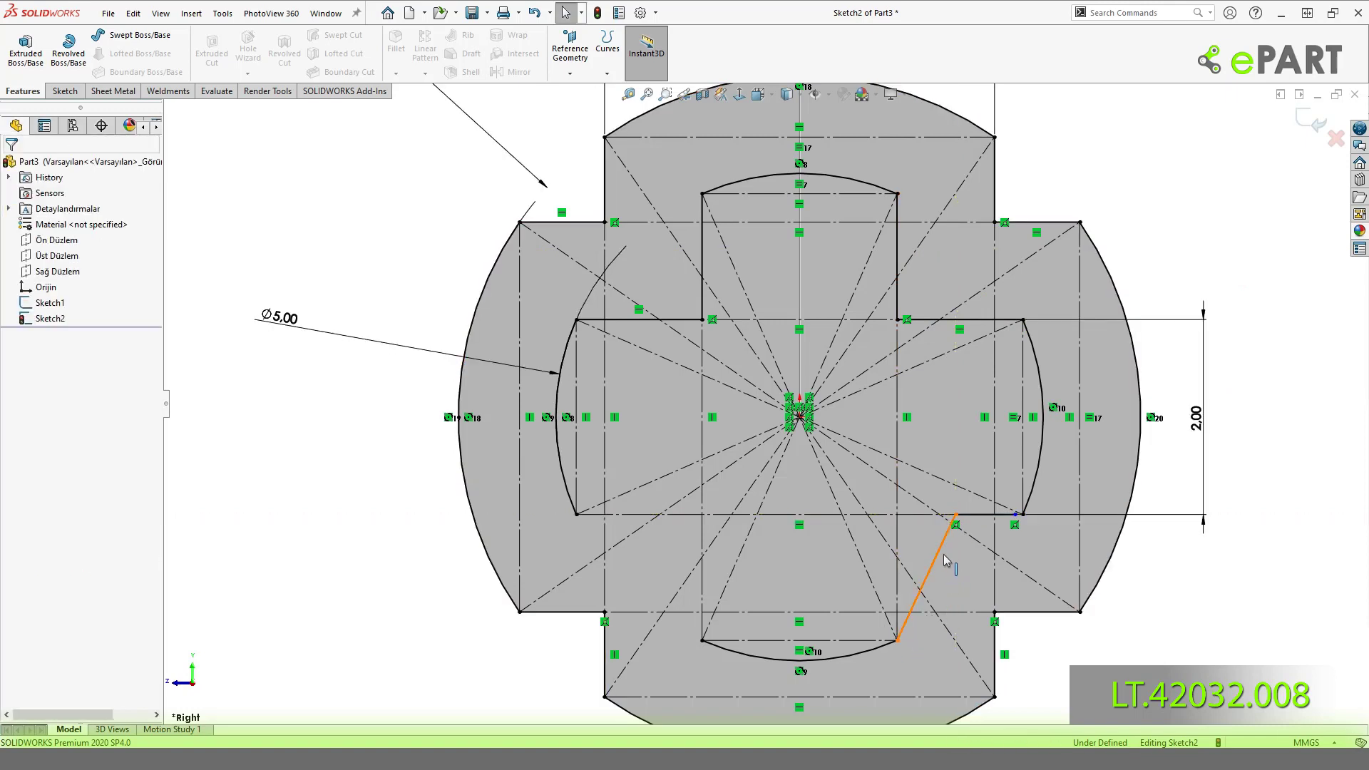
click(1003, 502)
Link the lower-left arc end to the left arc corner, making the slanted line horizontal.
key(l)
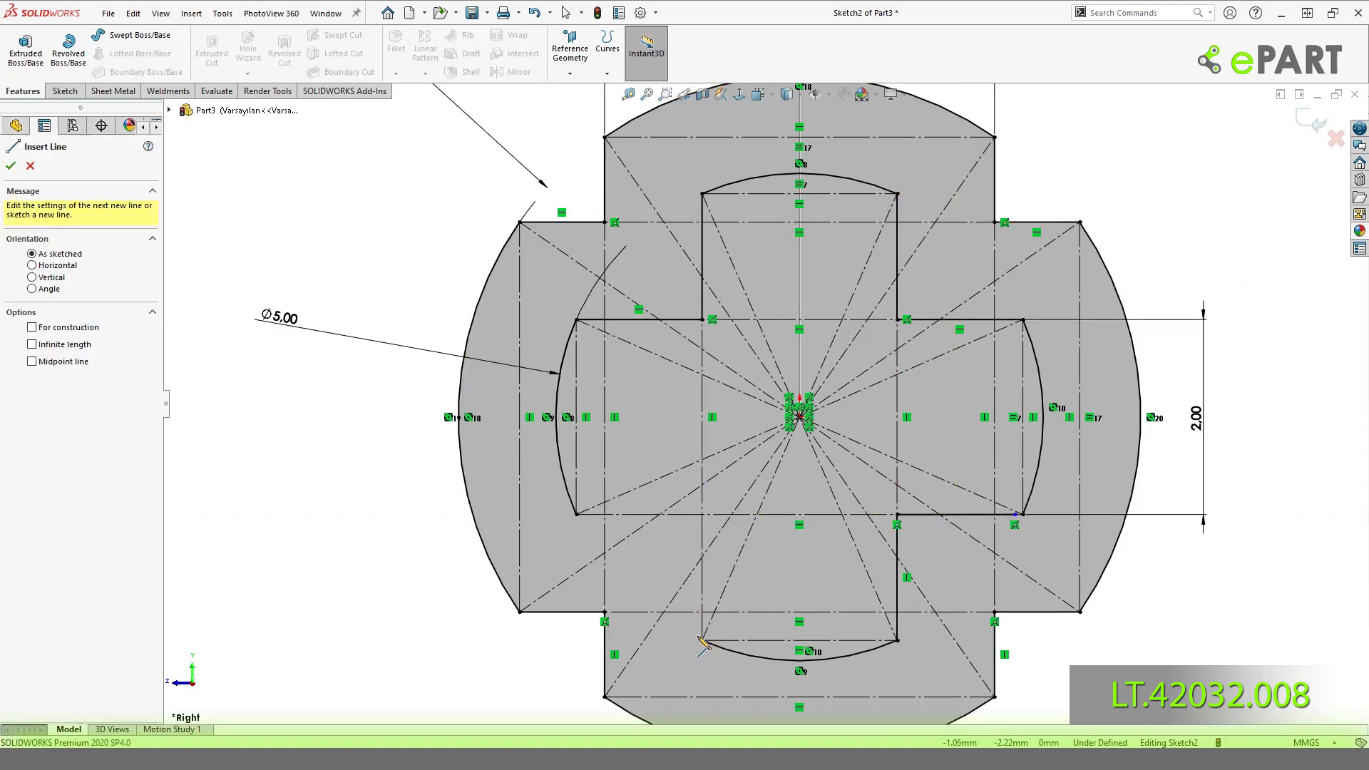
click(702, 639)
click(703, 532)
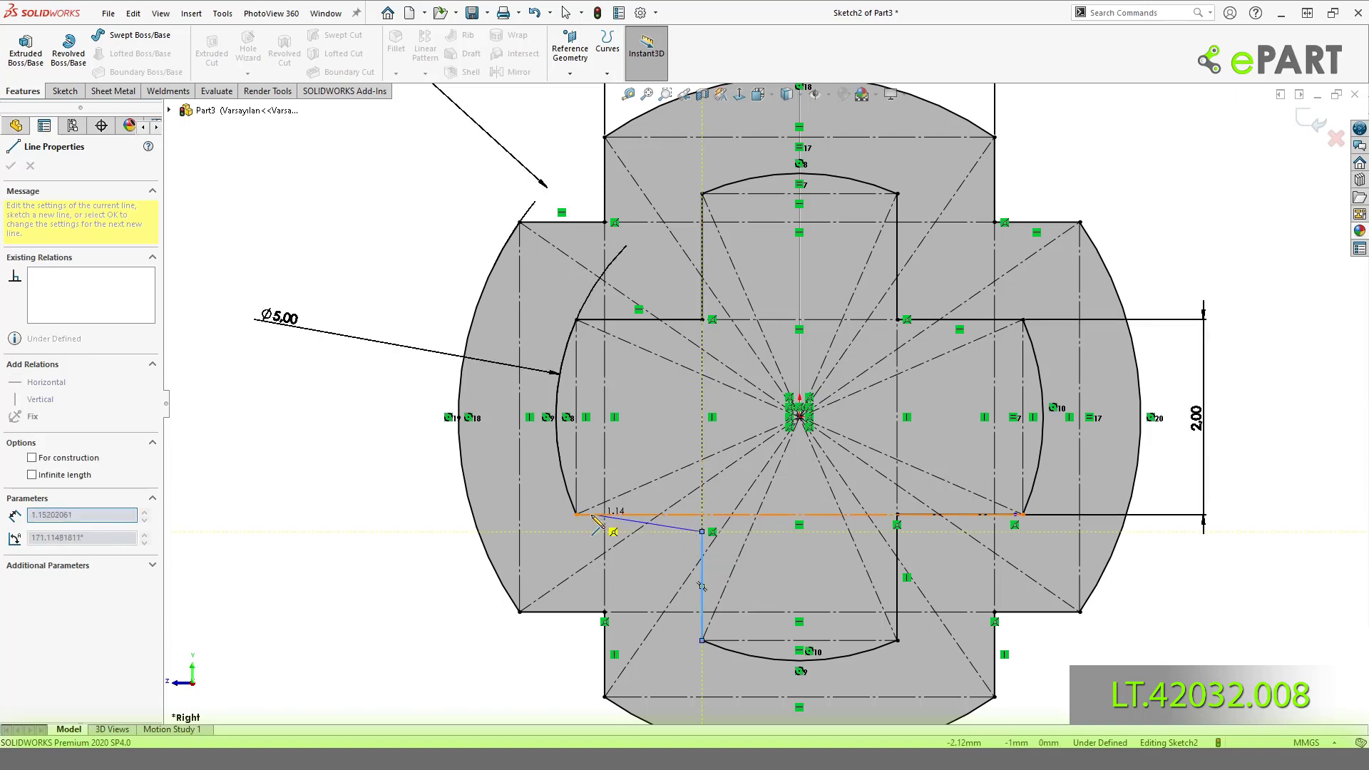
click(577, 514)
key(Escape)
click(674, 534)
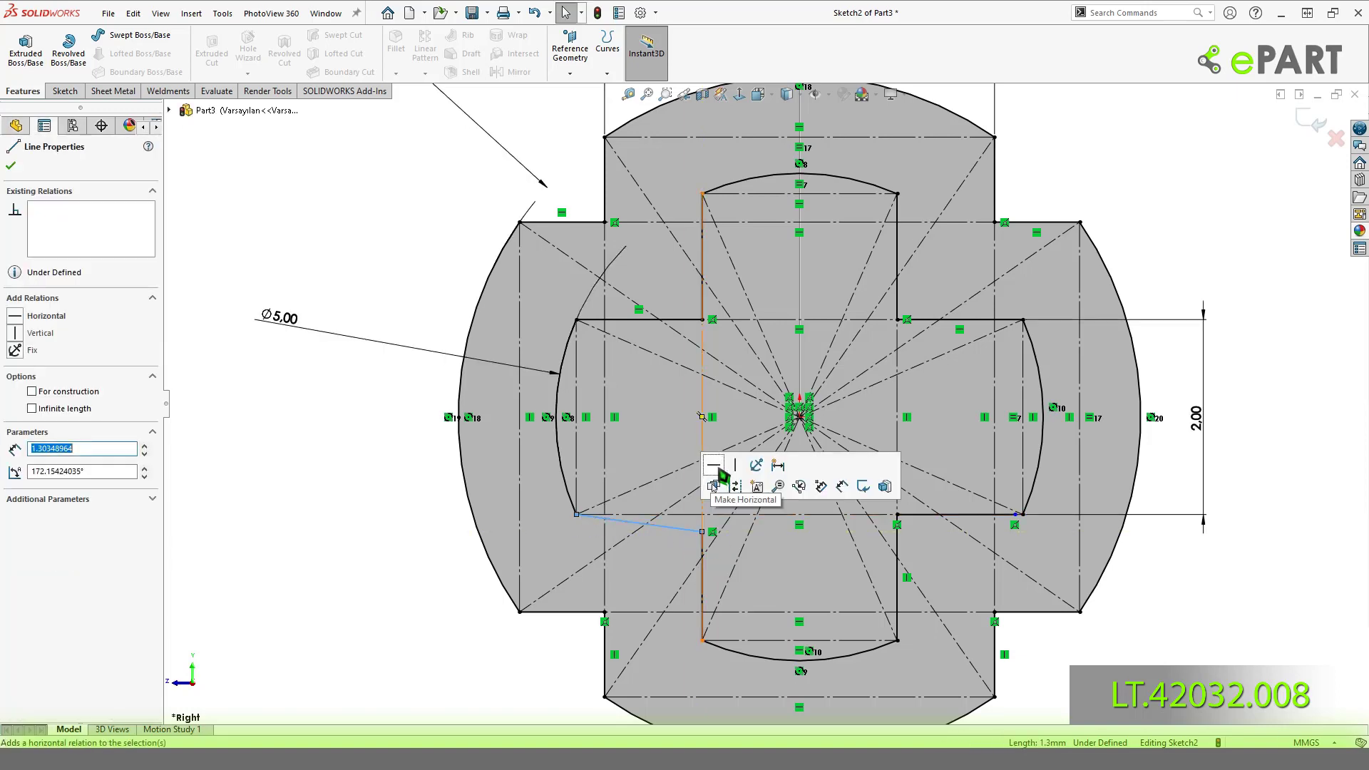
click(726, 476)
key(Escape)
Zoom to fit, orbit the sketch and inspect the lower-right endpoint's relations.
key(f)
middle_drag(1060, 303, 1038, 300)
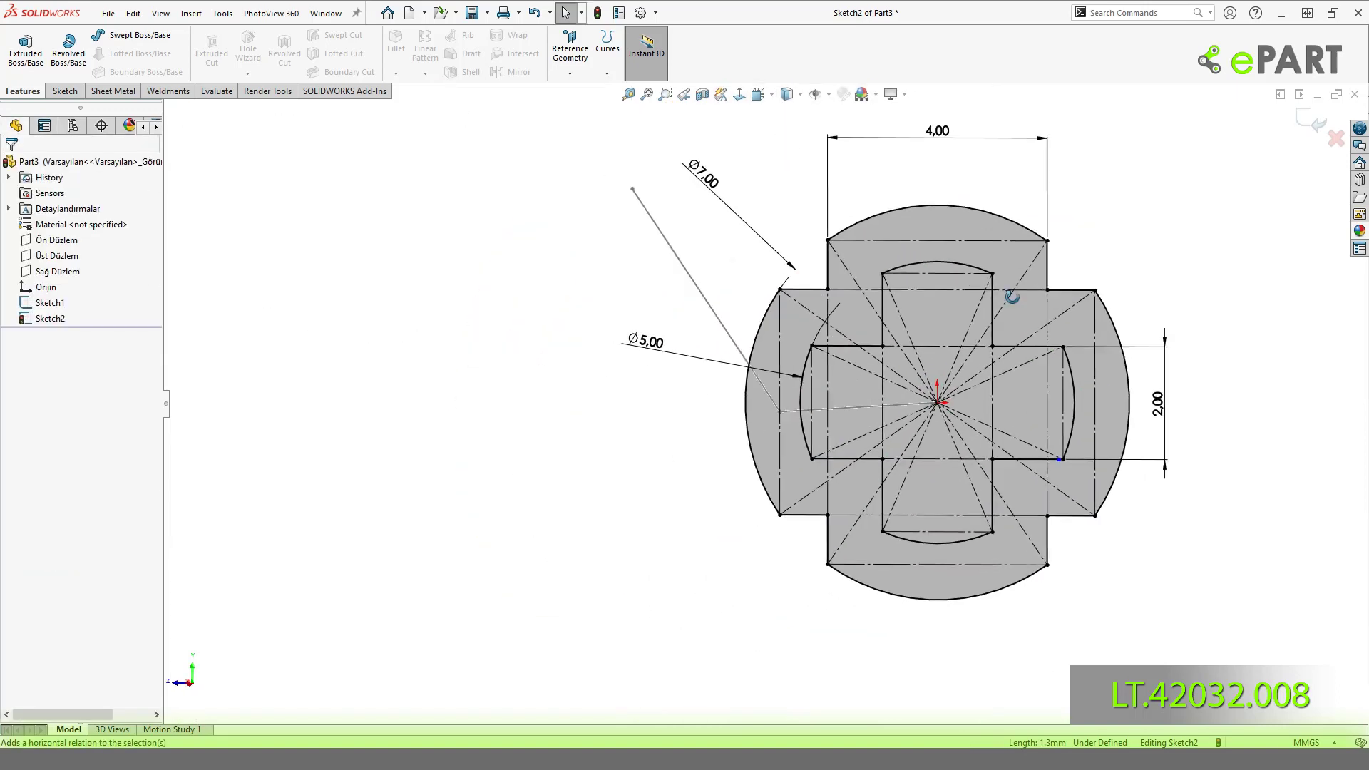
scroll(1134, 442, down, 3)
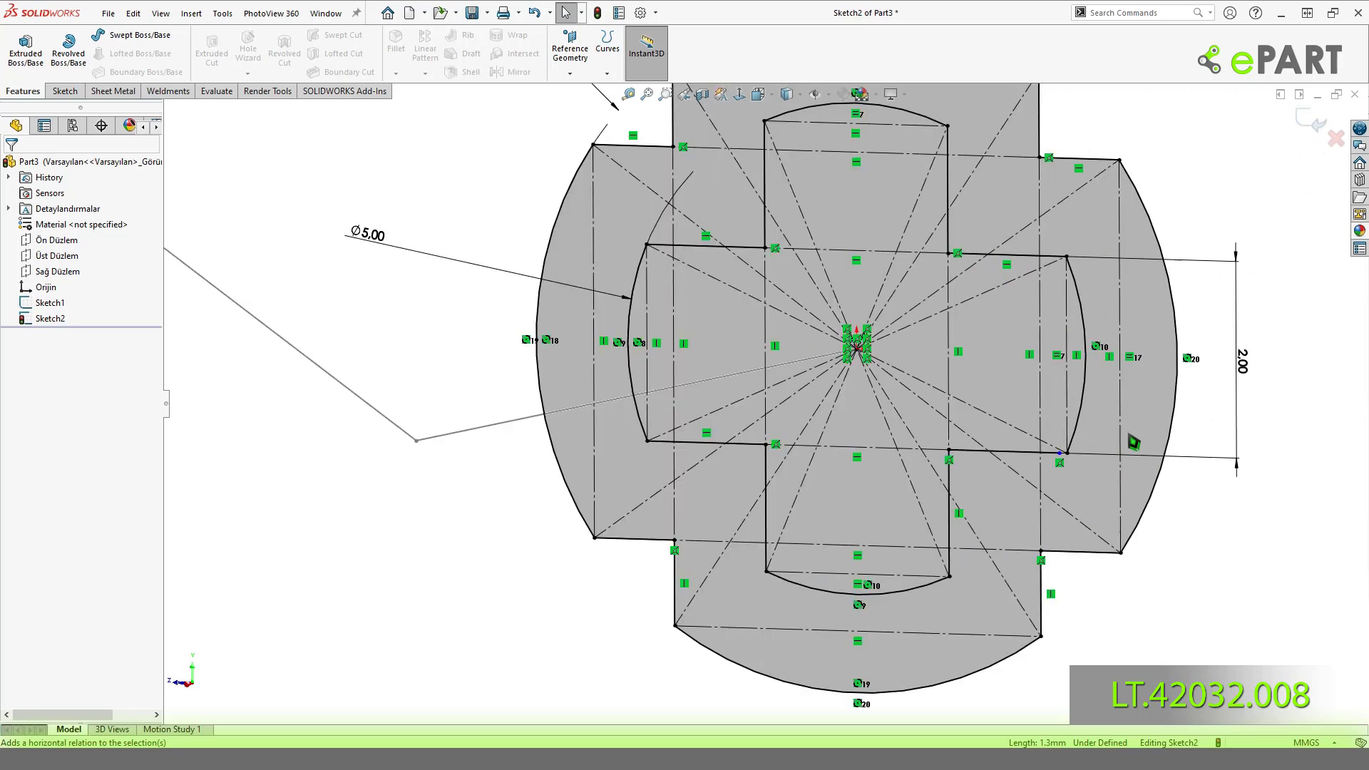
click(1059, 455)
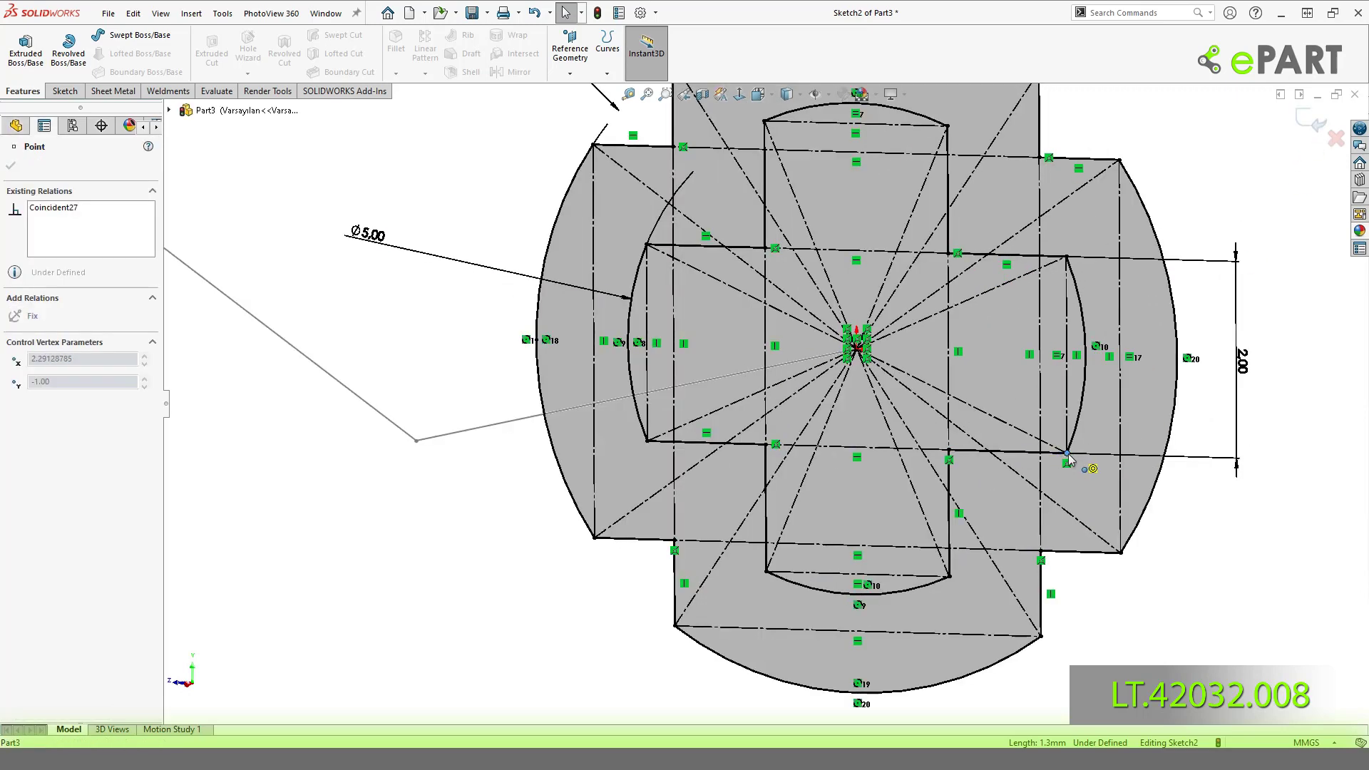
key(Escape)
scroll(1089, 313, up, 3)
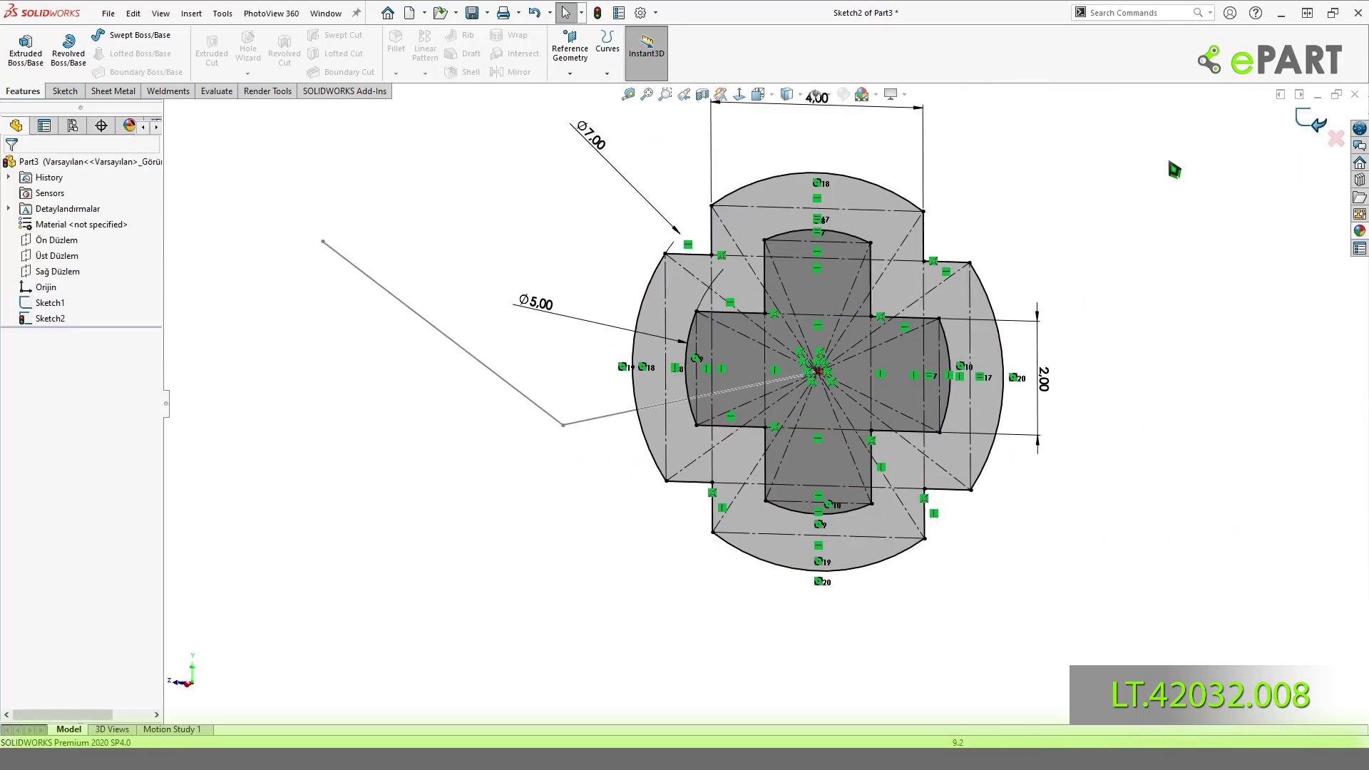
Exit the sketch and sweep Sketch2 along the Sketch1 path into a bent cross-bored tube.
key(ctrl+b)
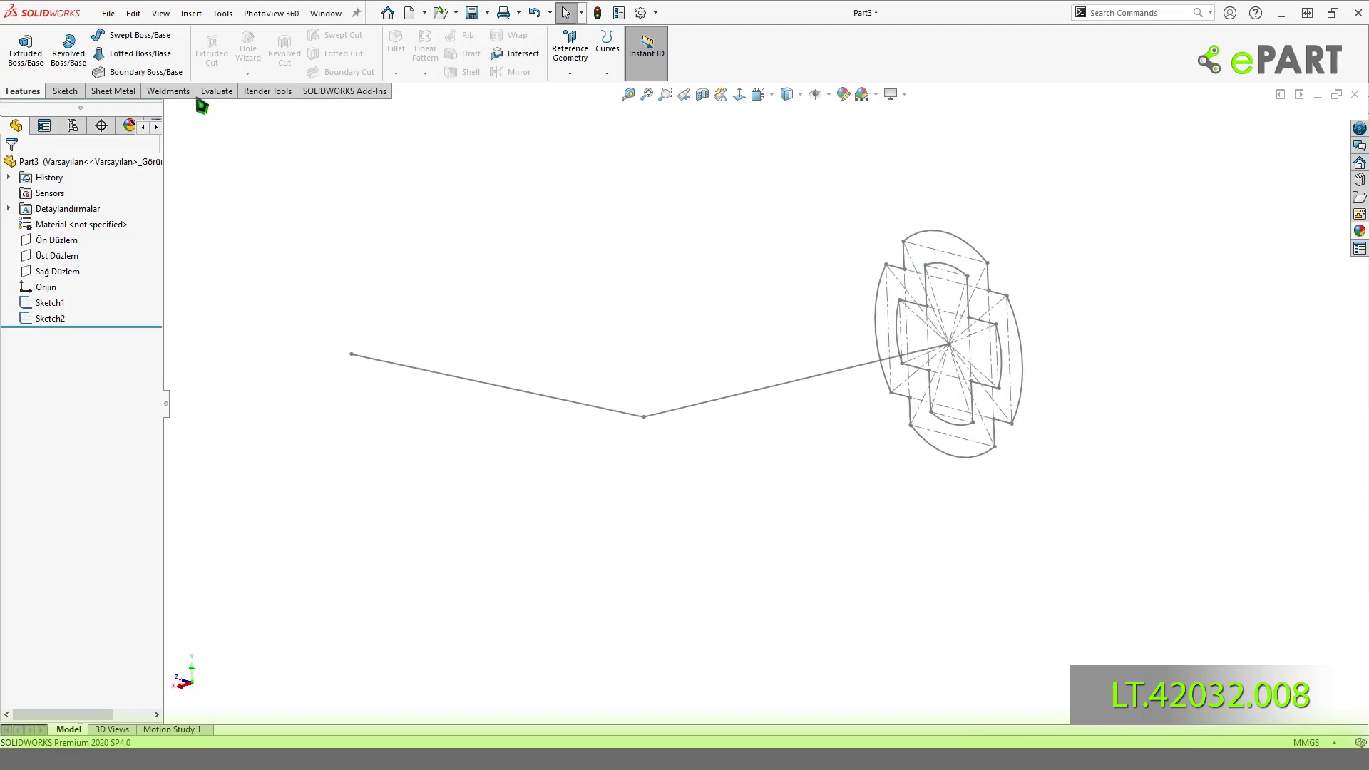
click(140, 35)
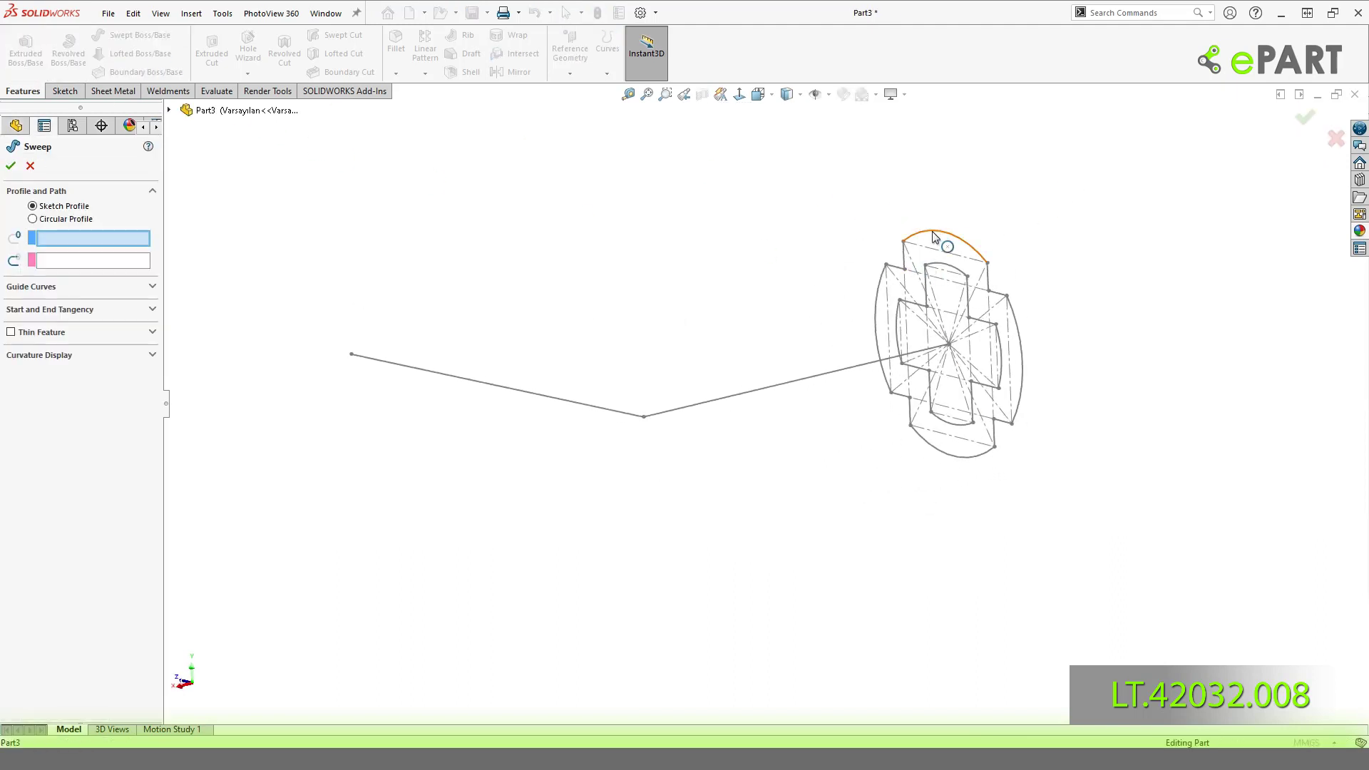
click(800, 383)
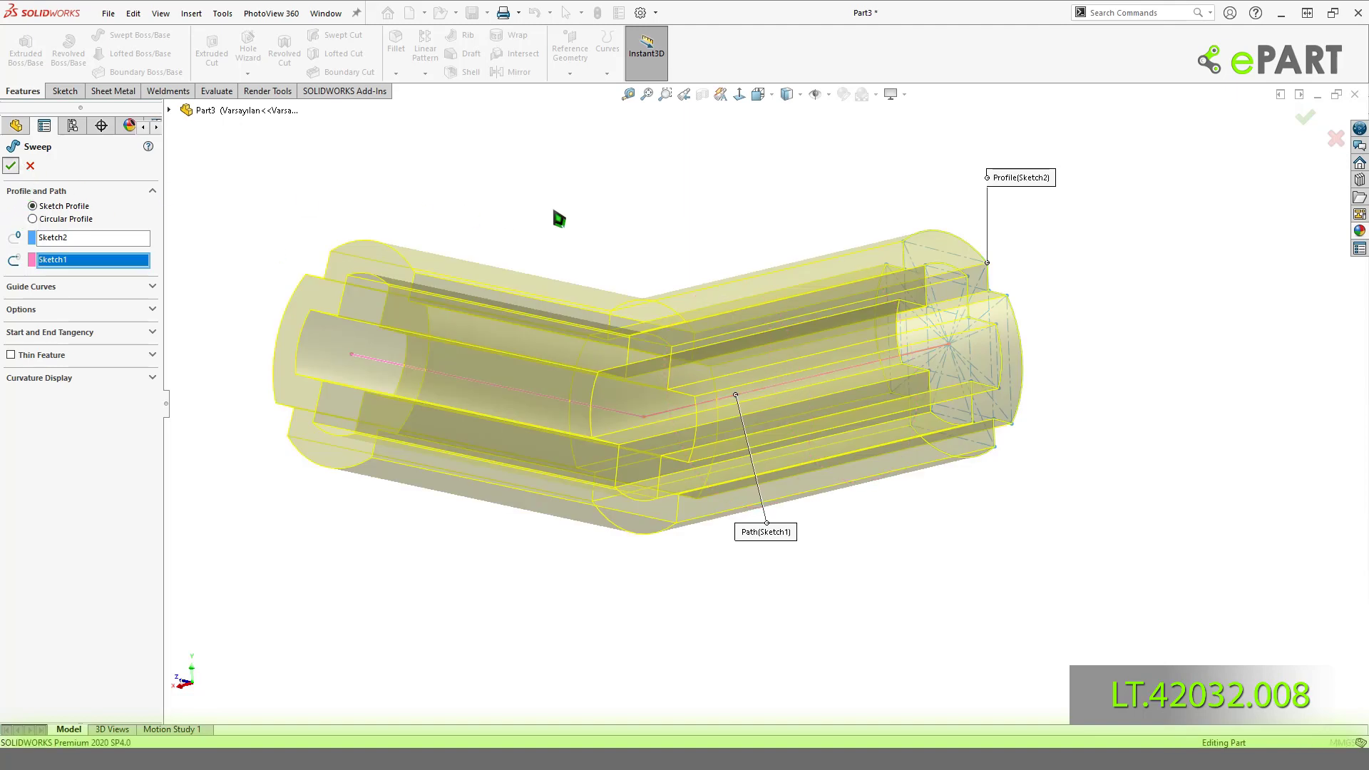
right_click(554, 212)
mouse_move(706, 260)
middle_down()
mouse_move(928, 174)
mouse_move(752, 211)
mouse_move(670, 296)
mouse_move(685, 347)
middle_up()
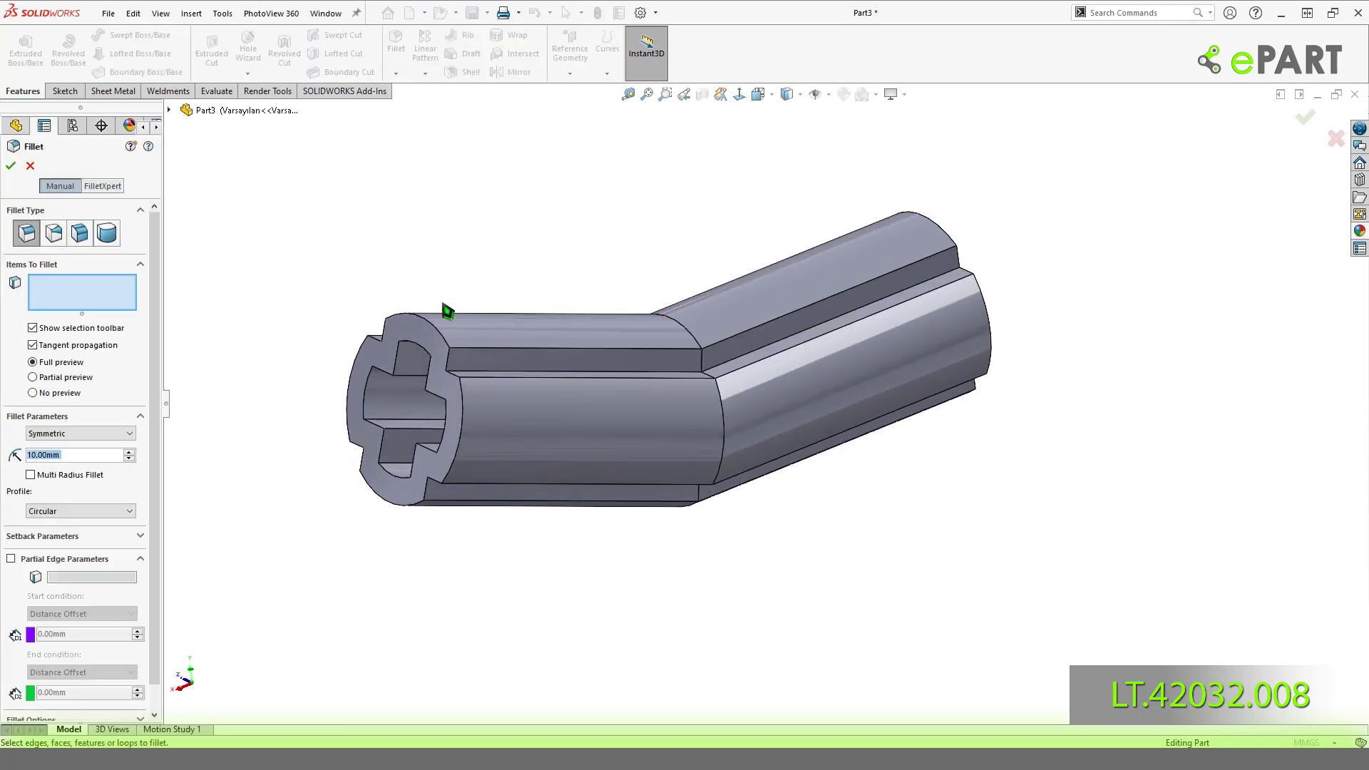
Set the fillet radius to 0.5 mm and pick the first five bore and slot edges.
text(0.5)
key(Return)
scroll(464, 392, down, 3)
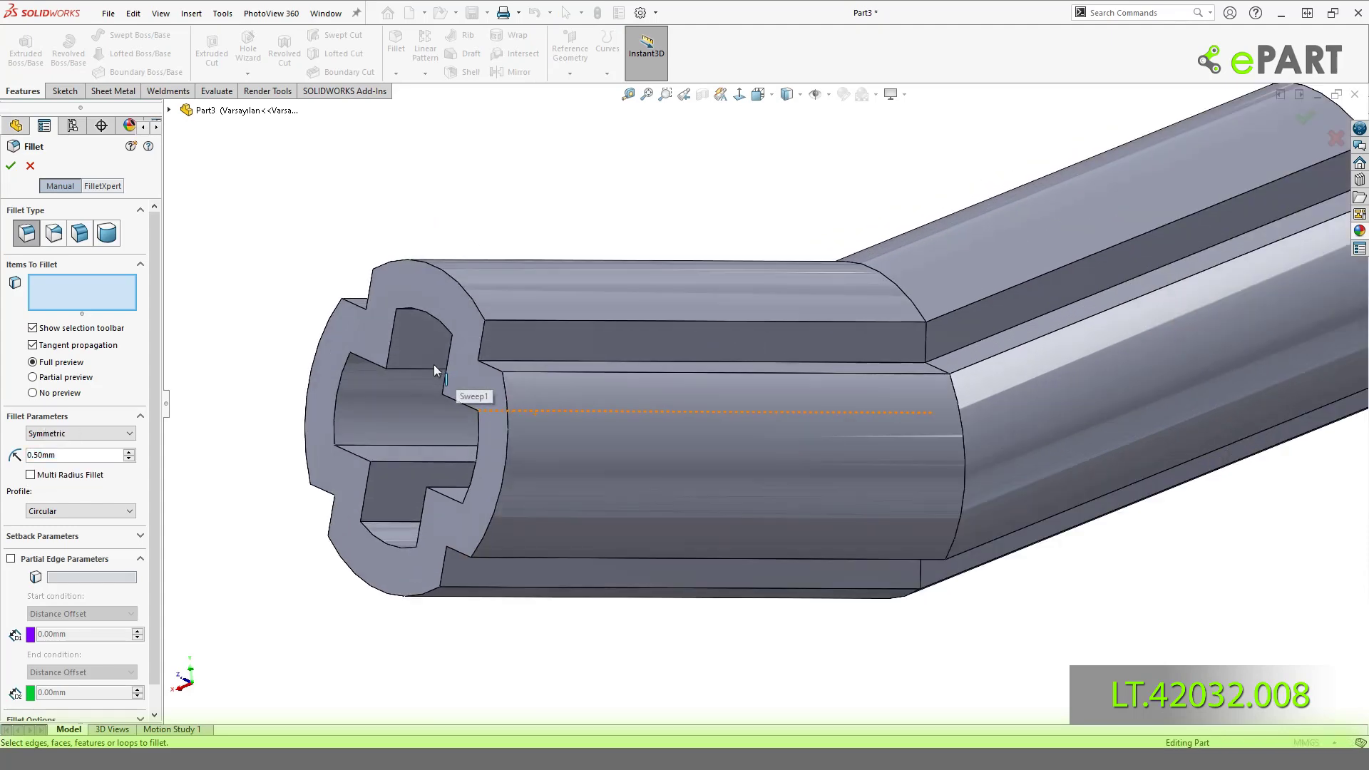
middle_drag(434, 366, 456, 369)
click(477, 374)
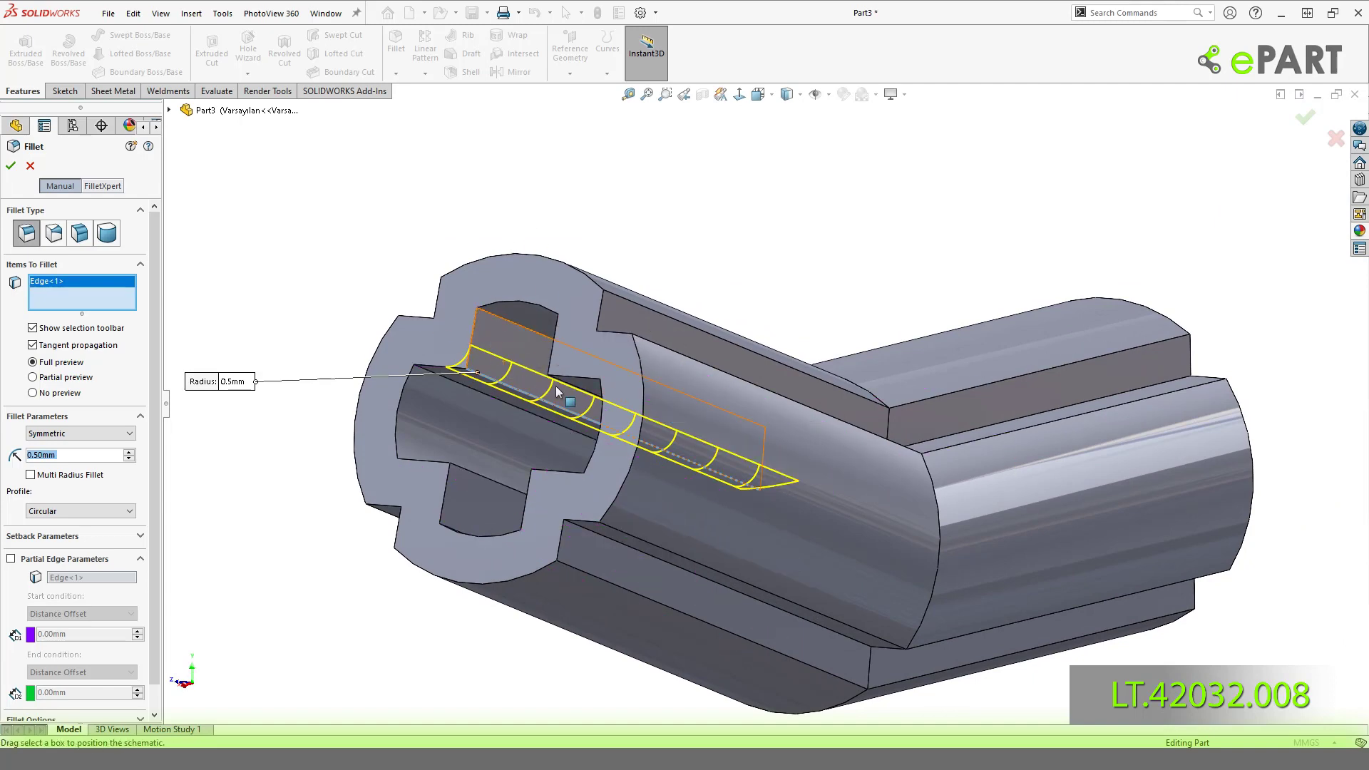
middle_drag(557, 389, 675, 370)
click(679, 374)
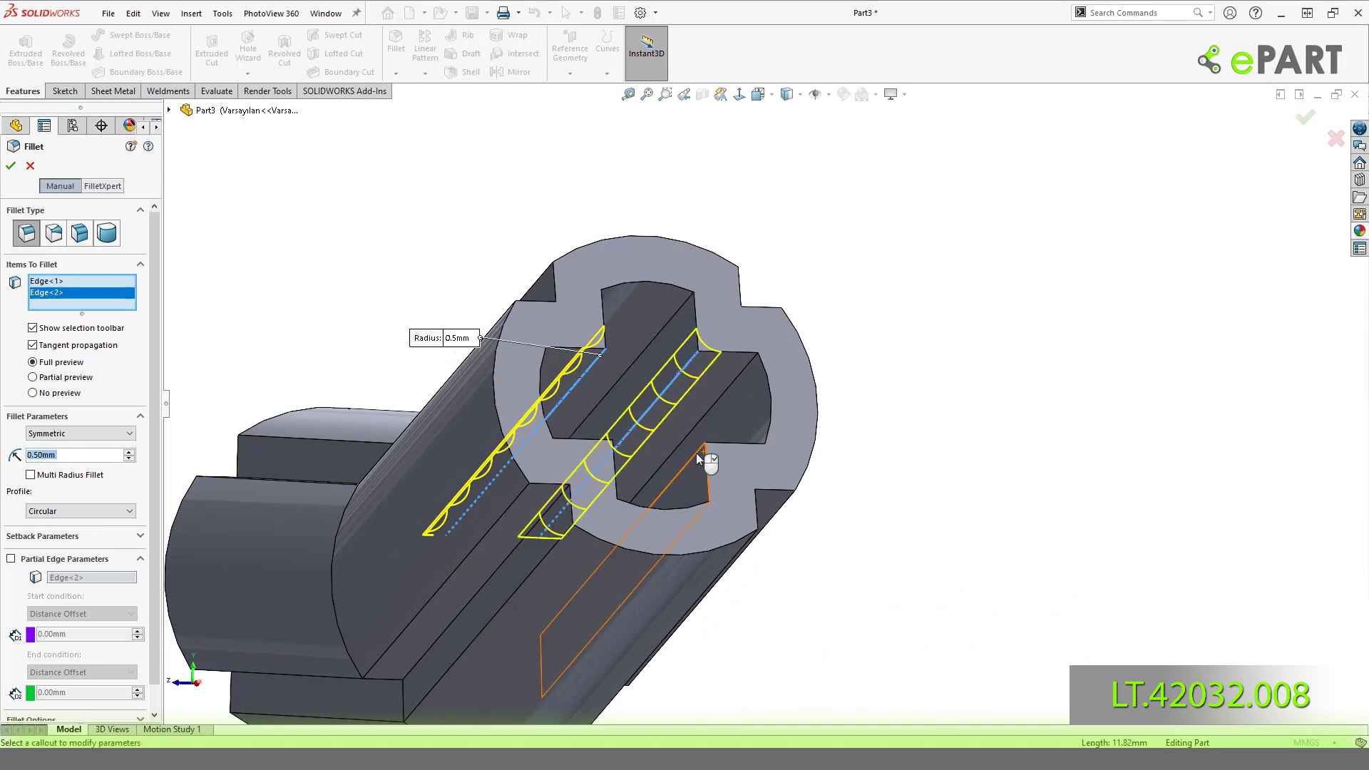
click(692, 456)
middle_drag(653, 485, 565, 559)
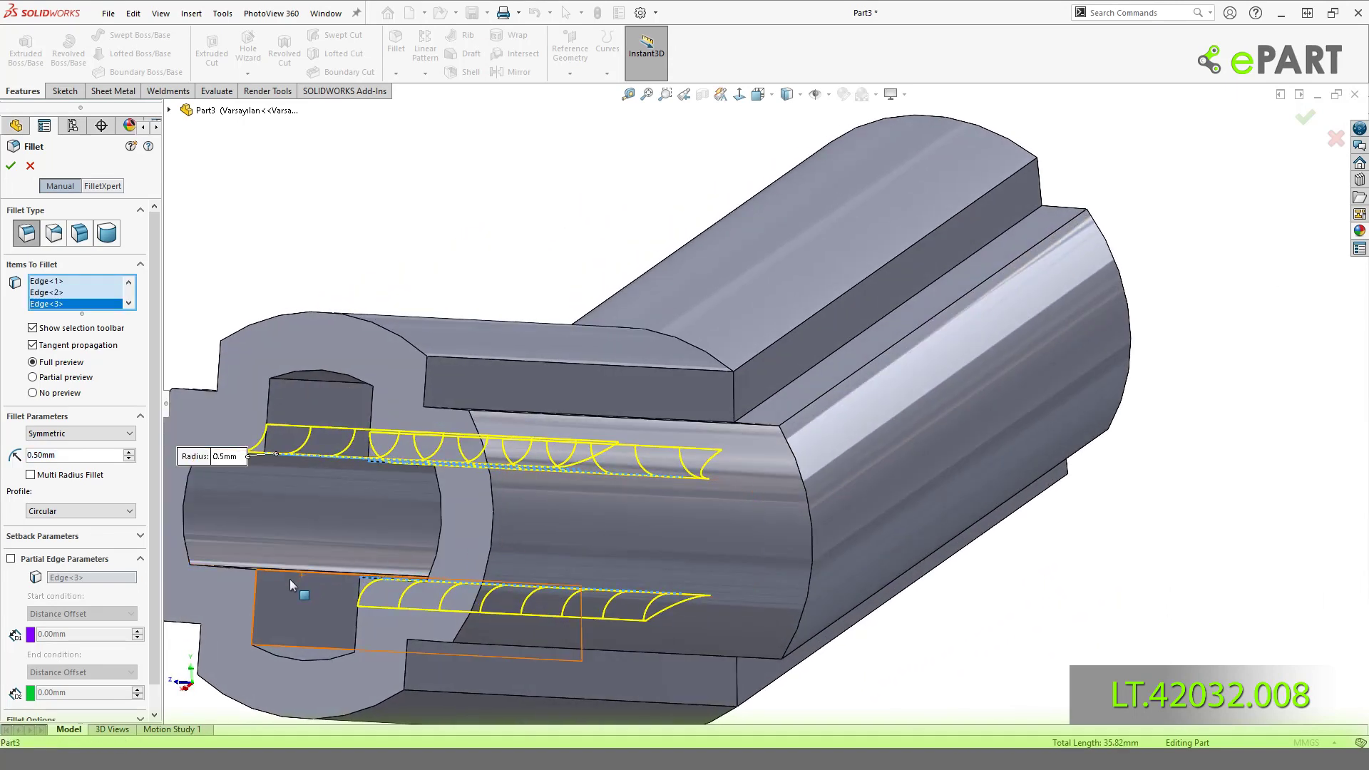
middle_drag(289, 579, 323, 623)
click(308, 567)
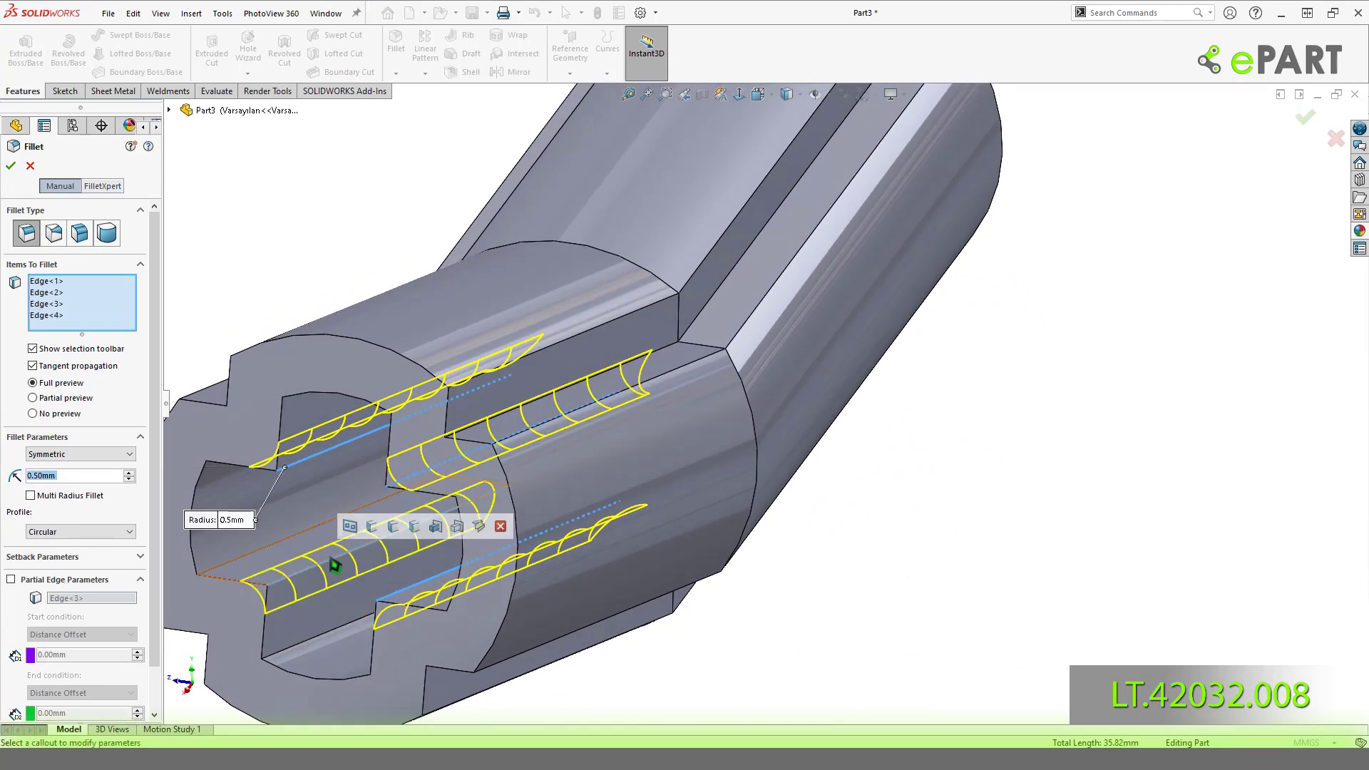
mouse_move(308, 567)
middle_down()
mouse_move(367, 404)
mouse_move(242, 392)
middle_up()
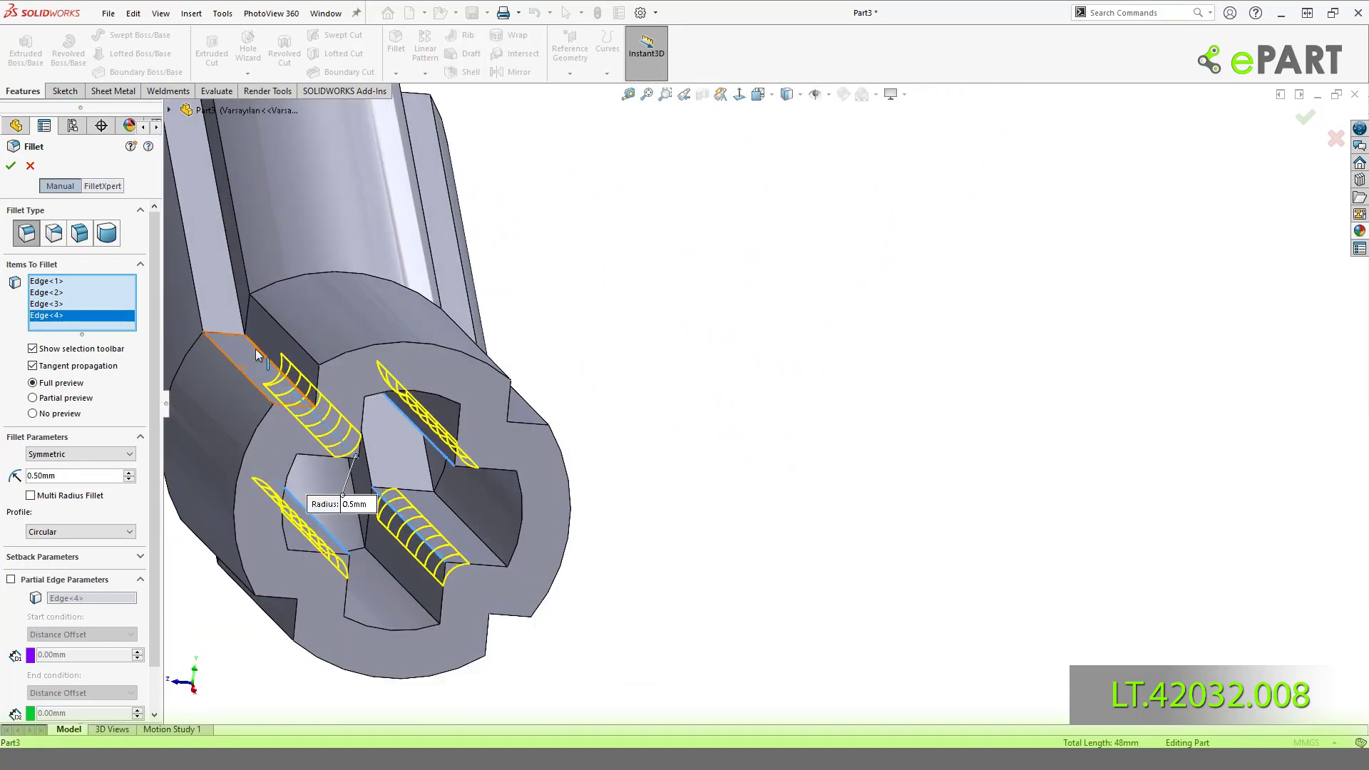
click(257, 355)
Add six more slot edges, including bottom and cross-shaped end edges, to the 0.5 mm fillet.
middle_drag(258, 354, 561, 508)
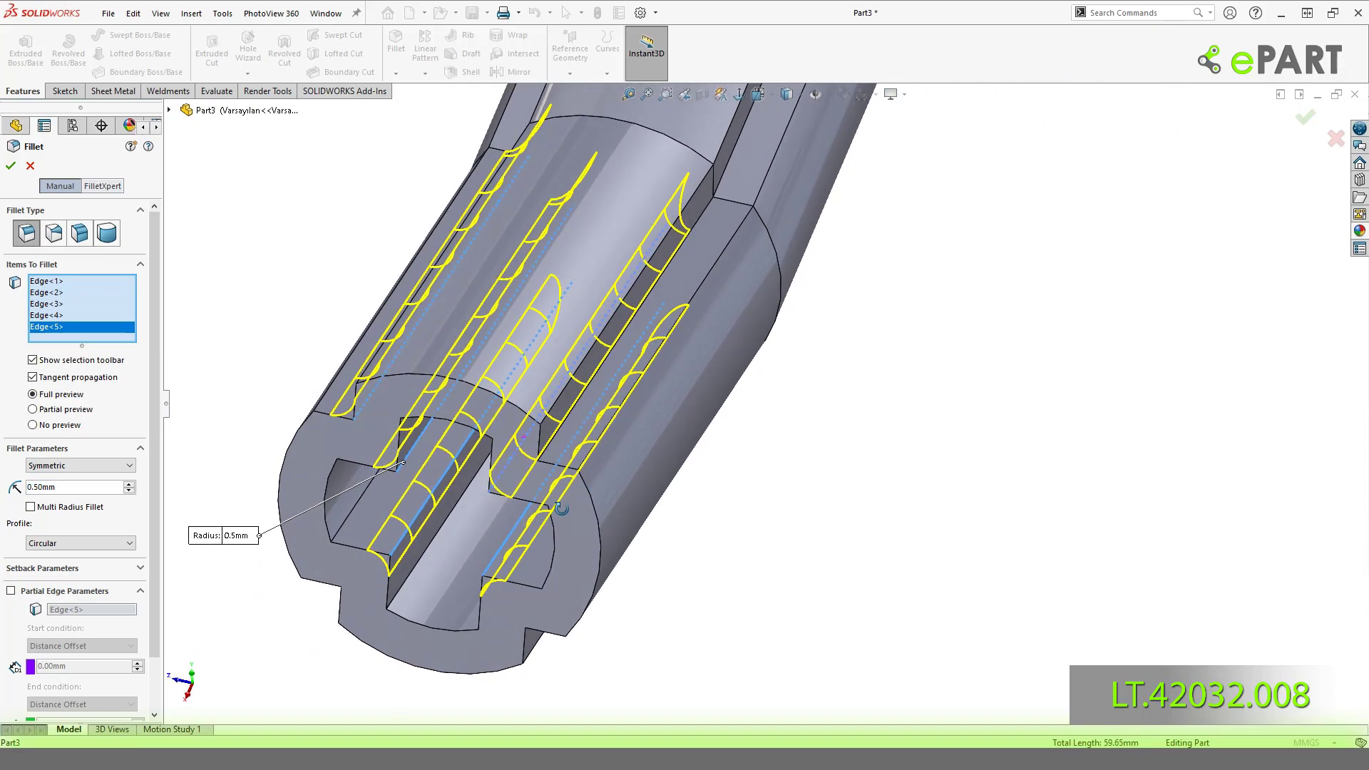
scroll(552, 452, down, 3)
scroll(550, 456, down, 3)
scroll(596, 433, down, 3)
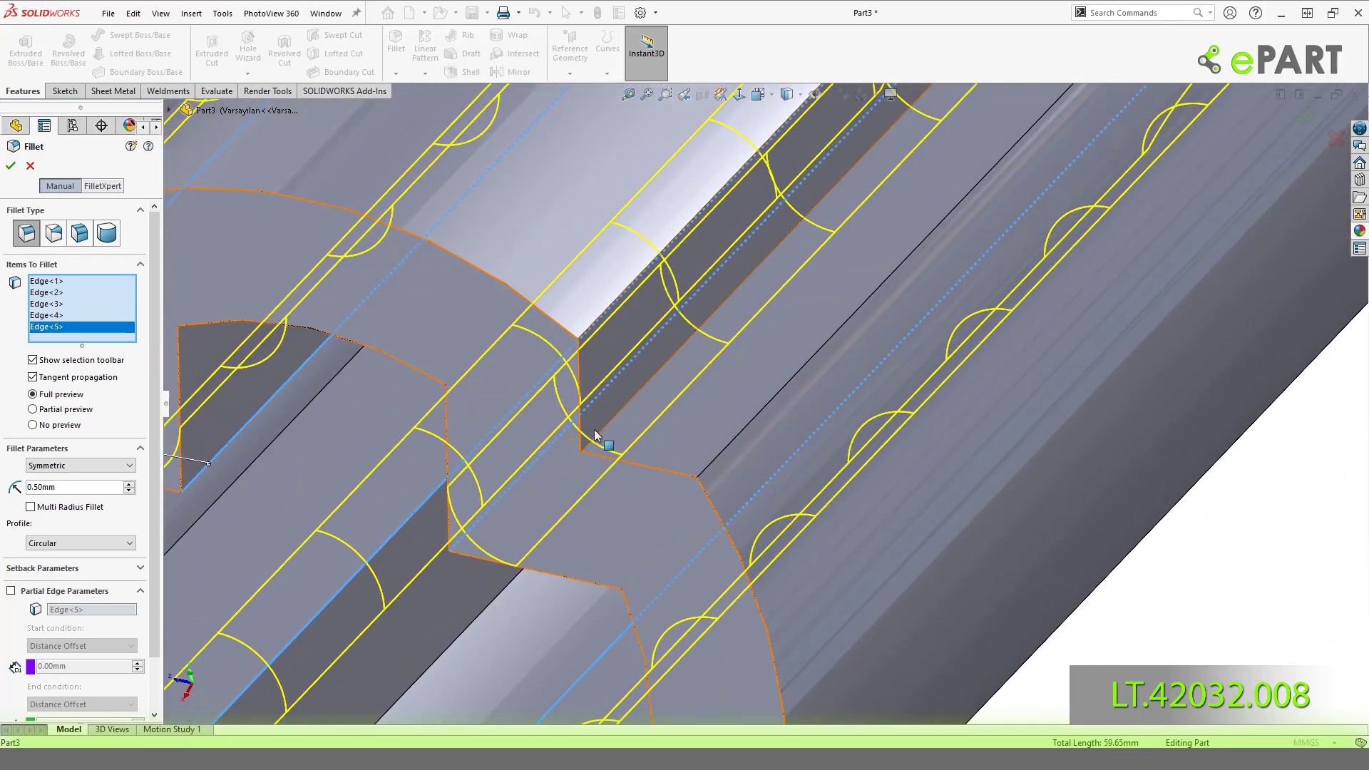
click(609, 422)
scroll(614, 427, up, 5)
mouse_move(627, 453)
middle_down()
mouse_move(664, 337)
mouse_move(617, 550)
mouse_move(945, 485)
mouse_move(1055, 510)
mouse_move(1098, 481)
middle_up()
click(1045, 514)
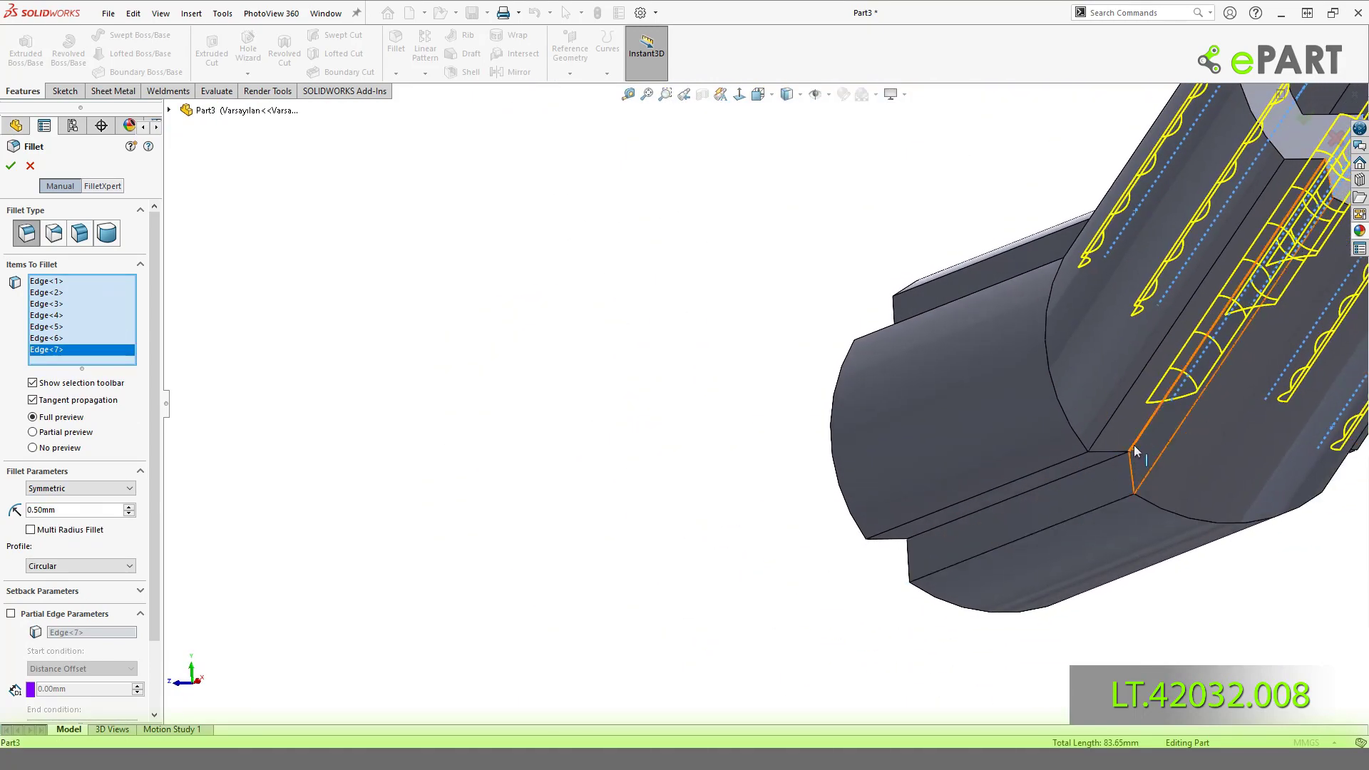
click(1134, 444)
middle_drag(961, 455, 1122, 499)
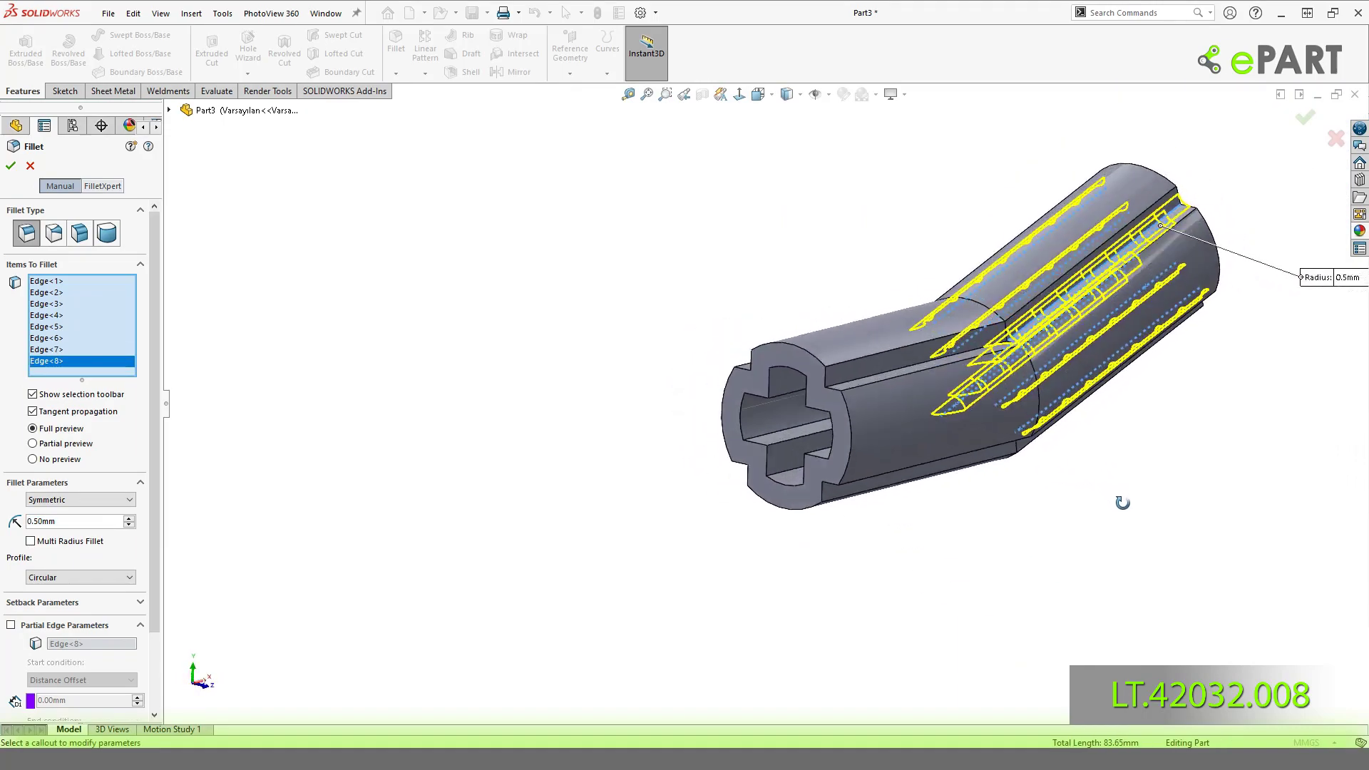
scroll(842, 430, down, 3)
scroll(707, 485, down, 2)
click(703, 486)
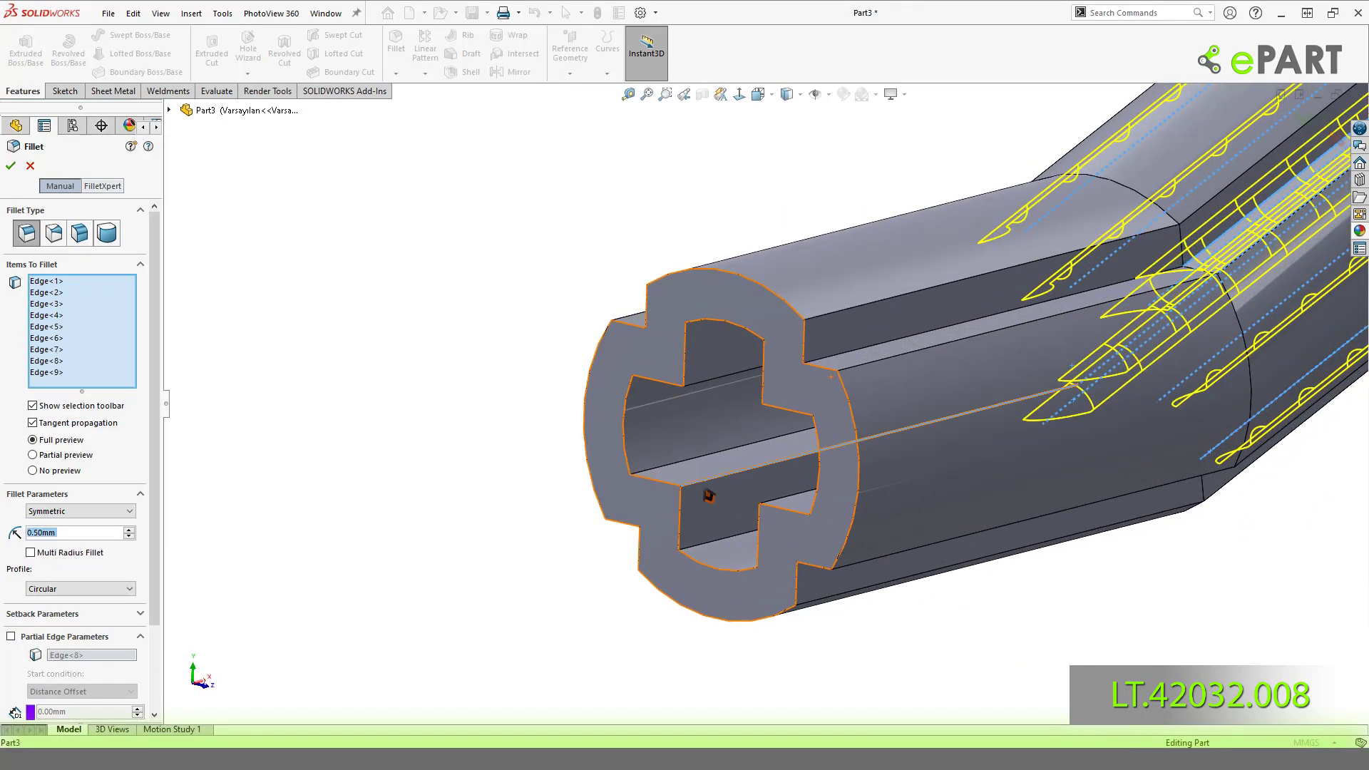
middle_drag(706, 487, 676, 483)
scroll(671, 499, down, 3)
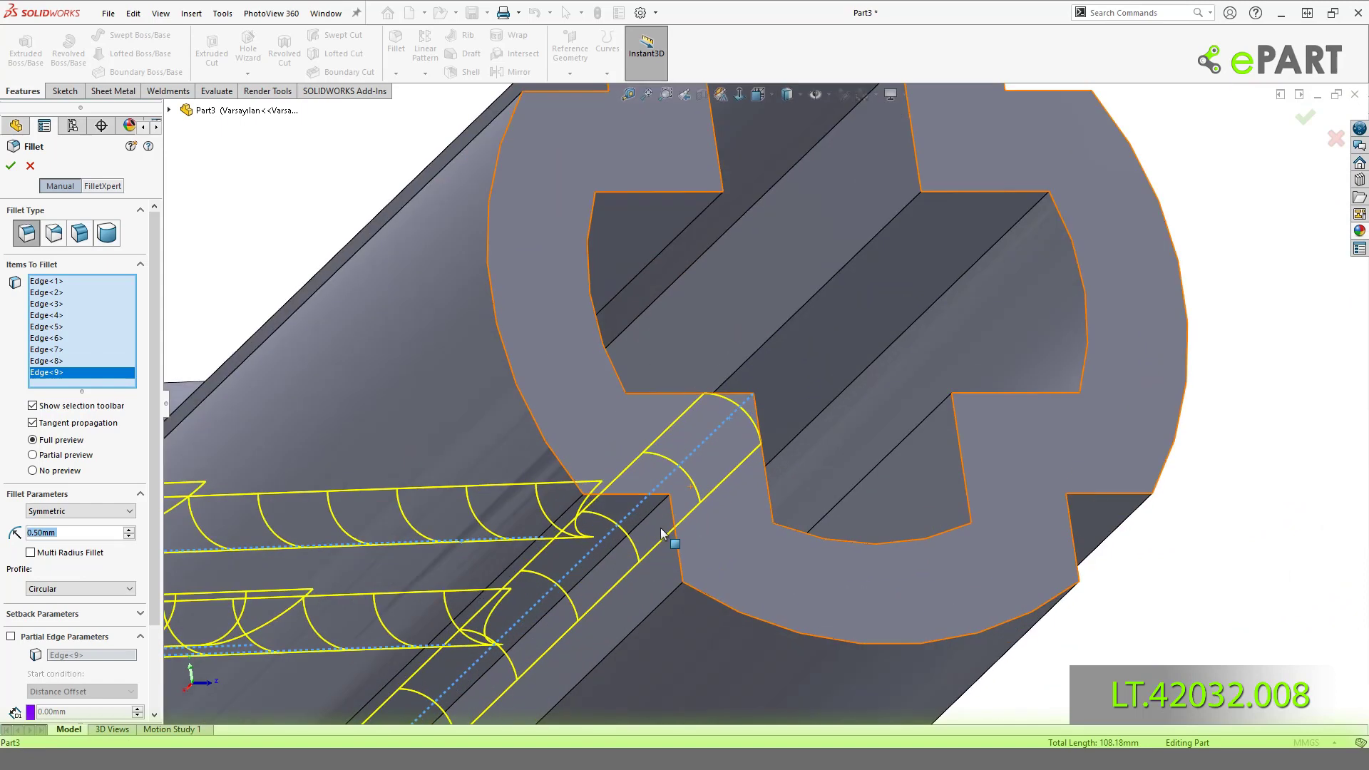
click(656, 508)
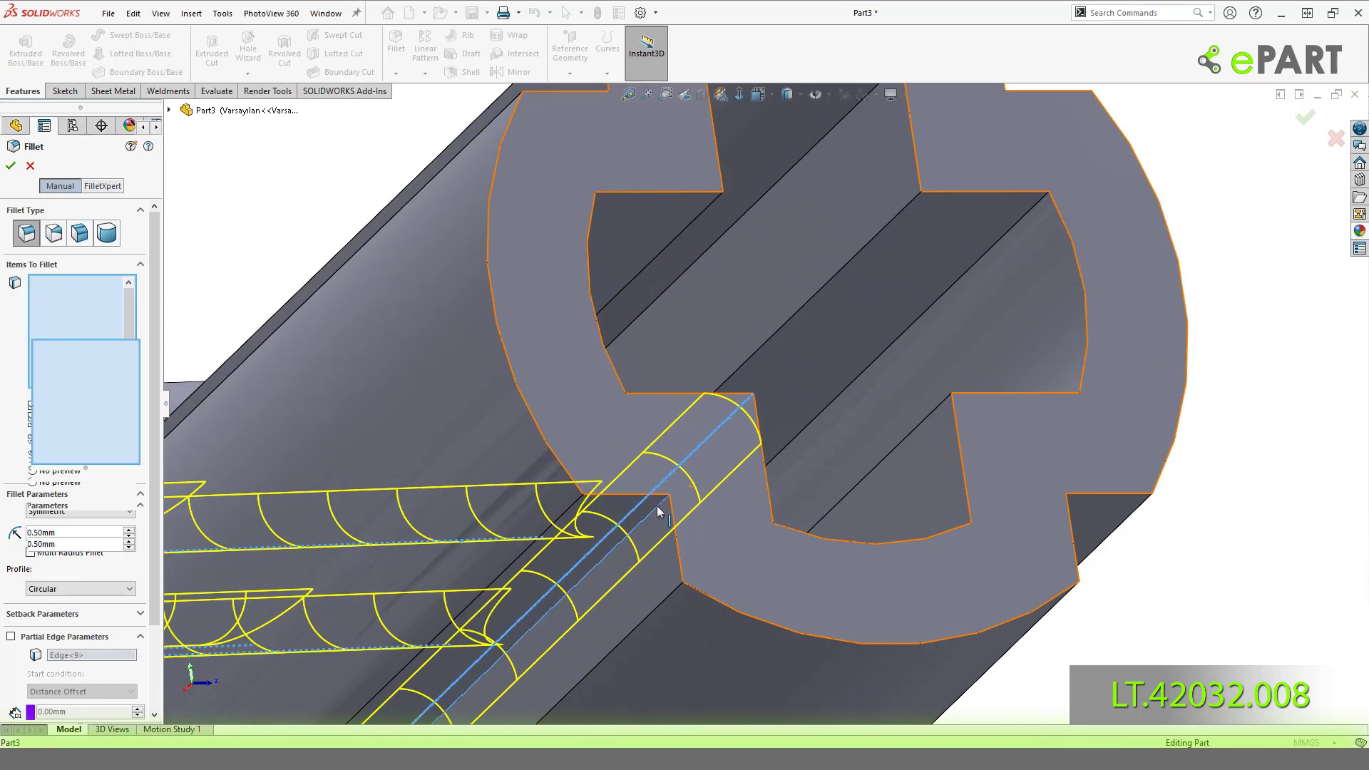
click(943, 424)
Add the last five slot edges and accept the 16-edge 0.5 mm fillet.
middle_drag(942, 425, 1052, 515)
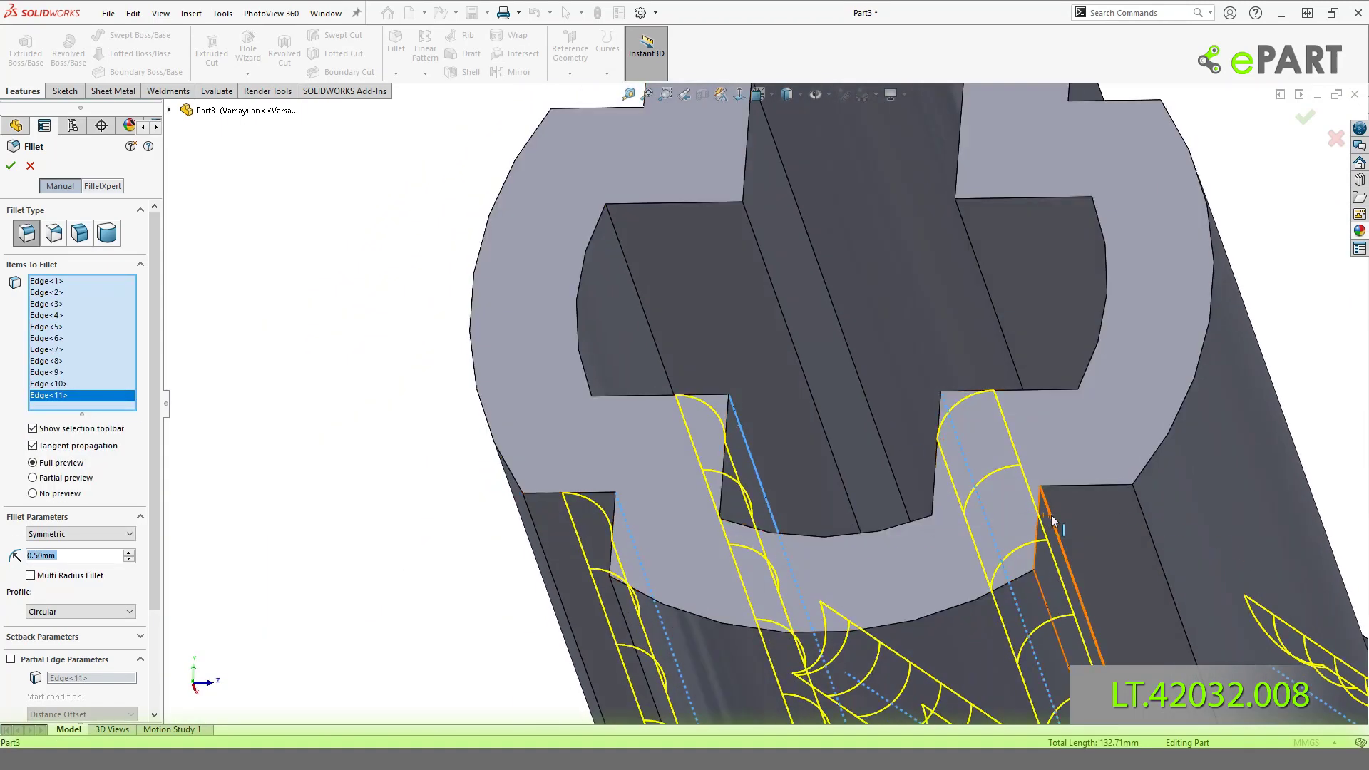
click(1052, 521)
click(998, 321)
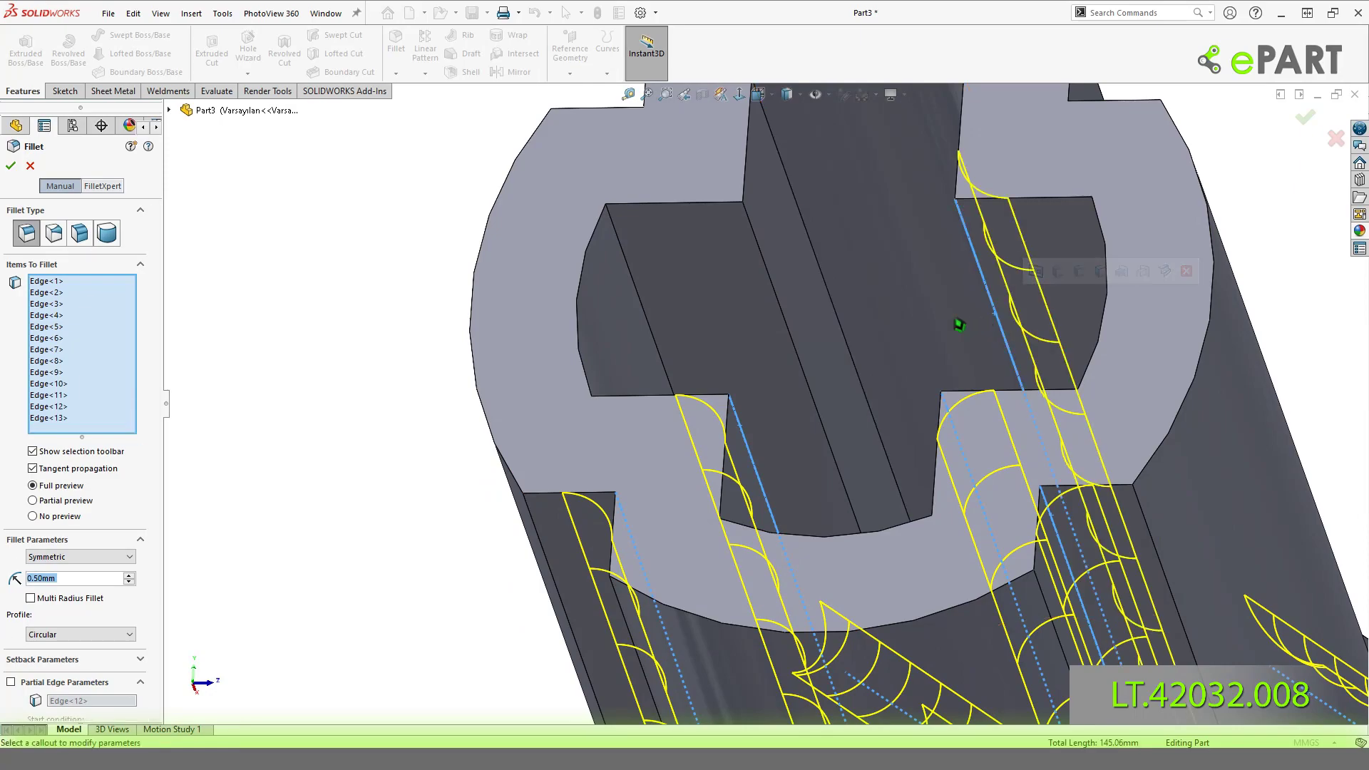
mouse_move(956, 321)
middle_down()
mouse_move(888, 374)
mouse_move(886, 392)
middle_up()
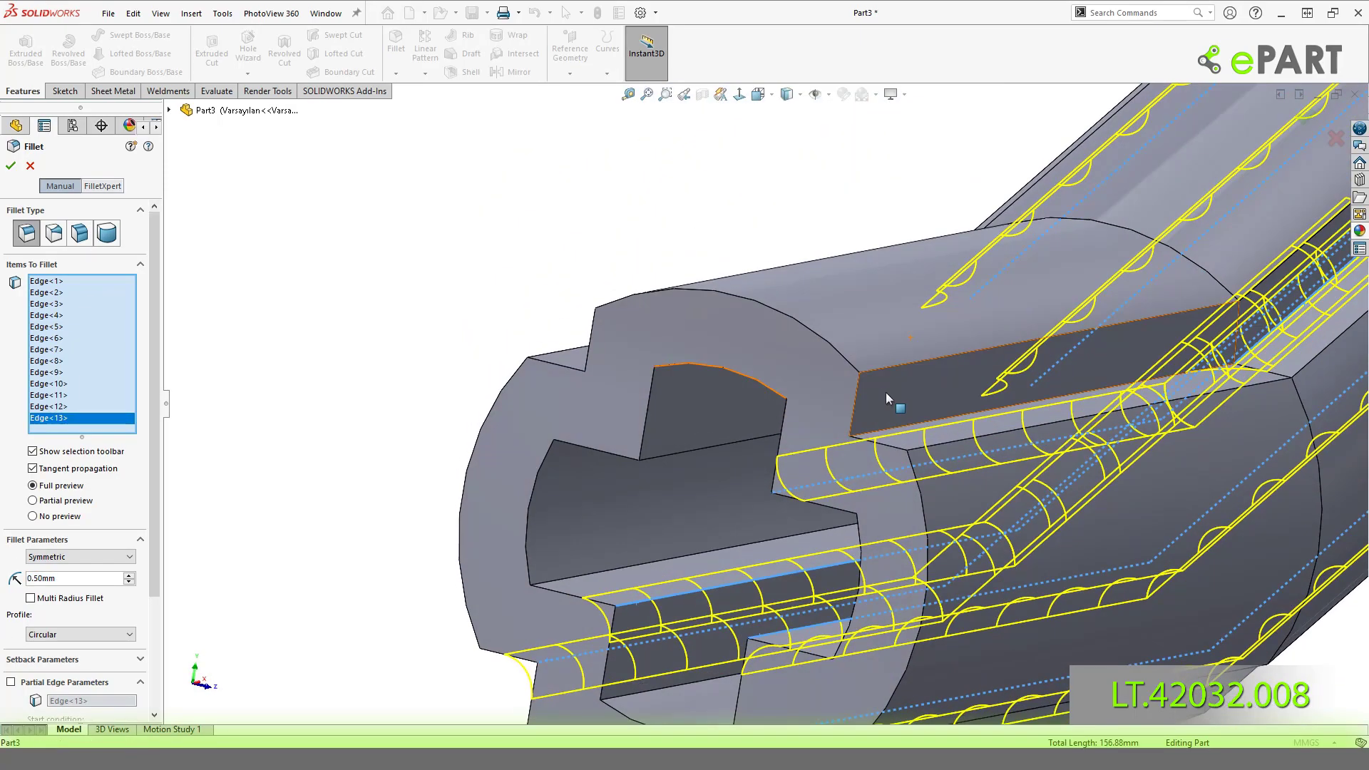
click(875, 431)
click(670, 458)
mouse_move(624, 415)
middle_down()
mouse_move(605, 366)
mouse_move(649, 374)
middle_up()
scroll(649, 375, down, 3)
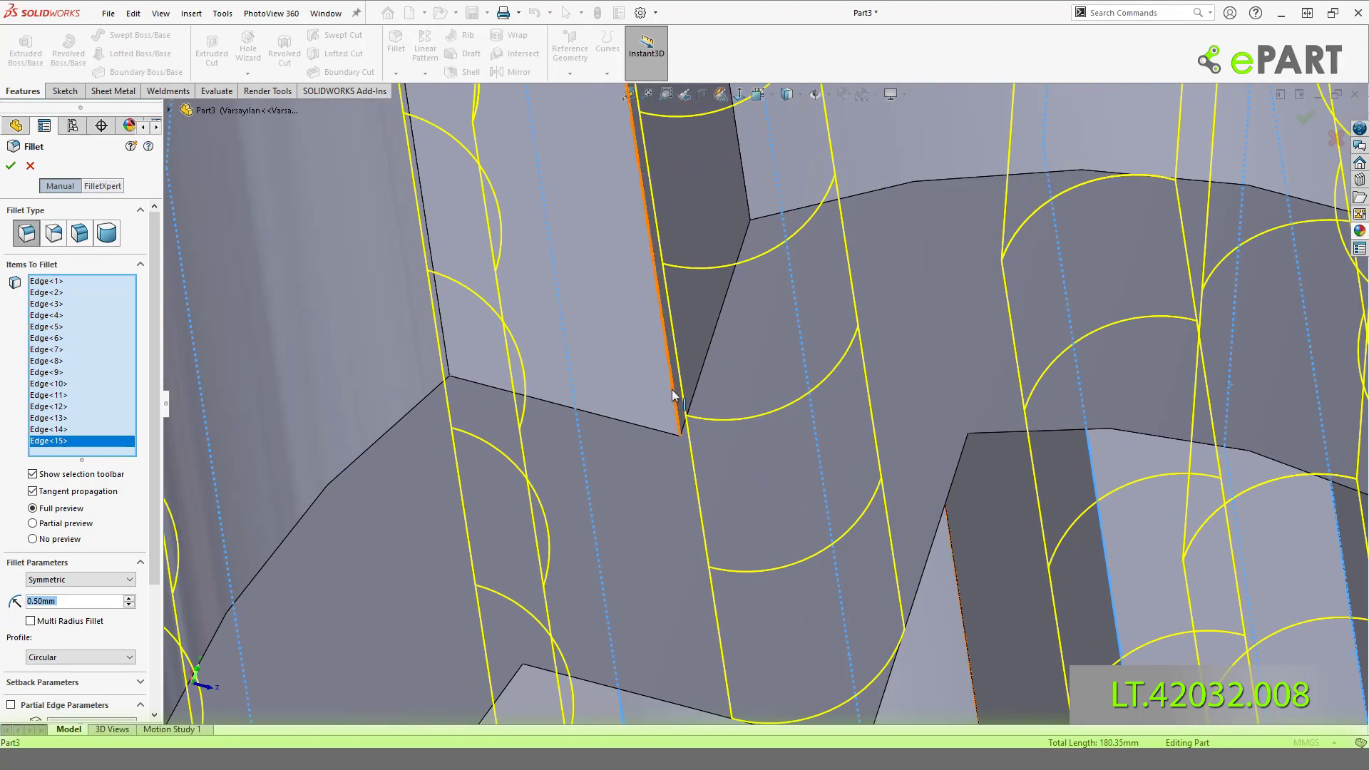
click(672, 391)
scroll(676, 393, up, 3)
scroll(687, 394, up, 2)
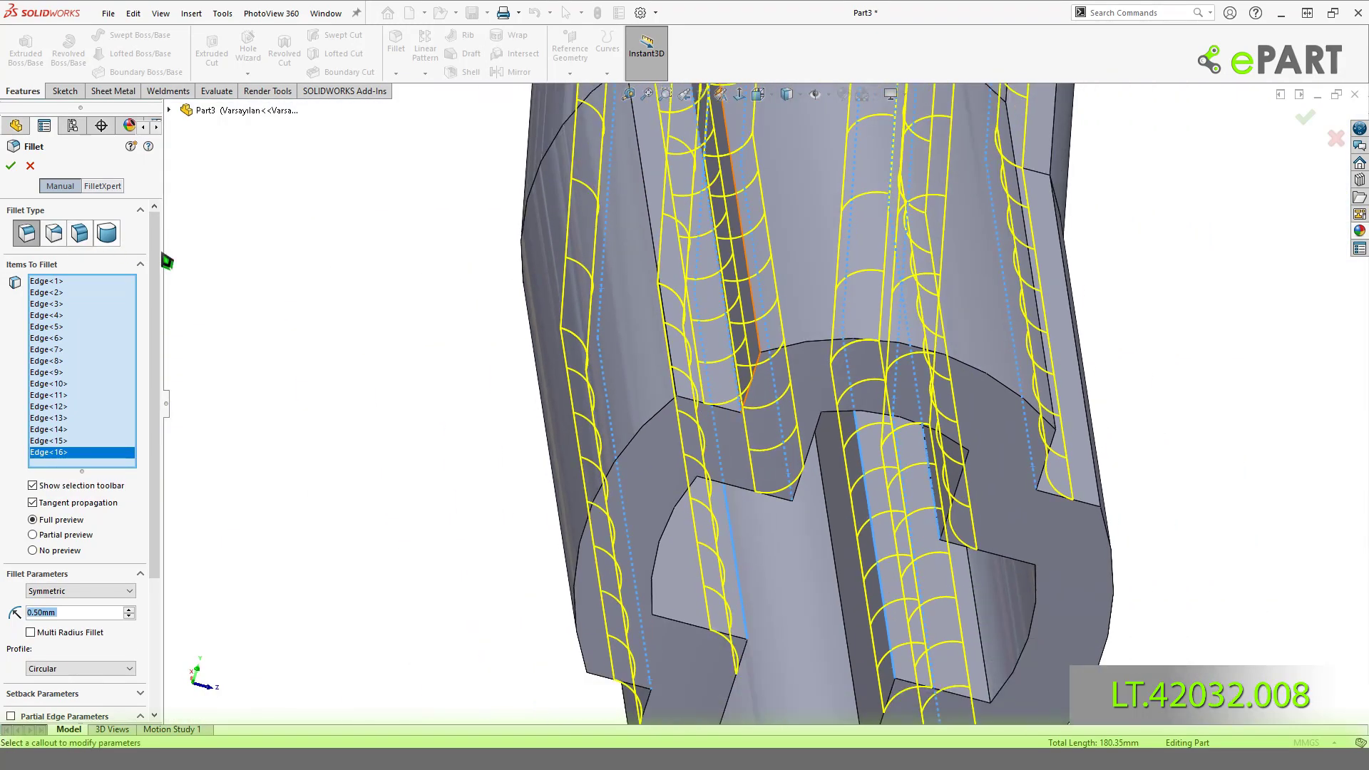
scroll(517, 314, up, 3)
middle_drag(518, 314, 14, 199)
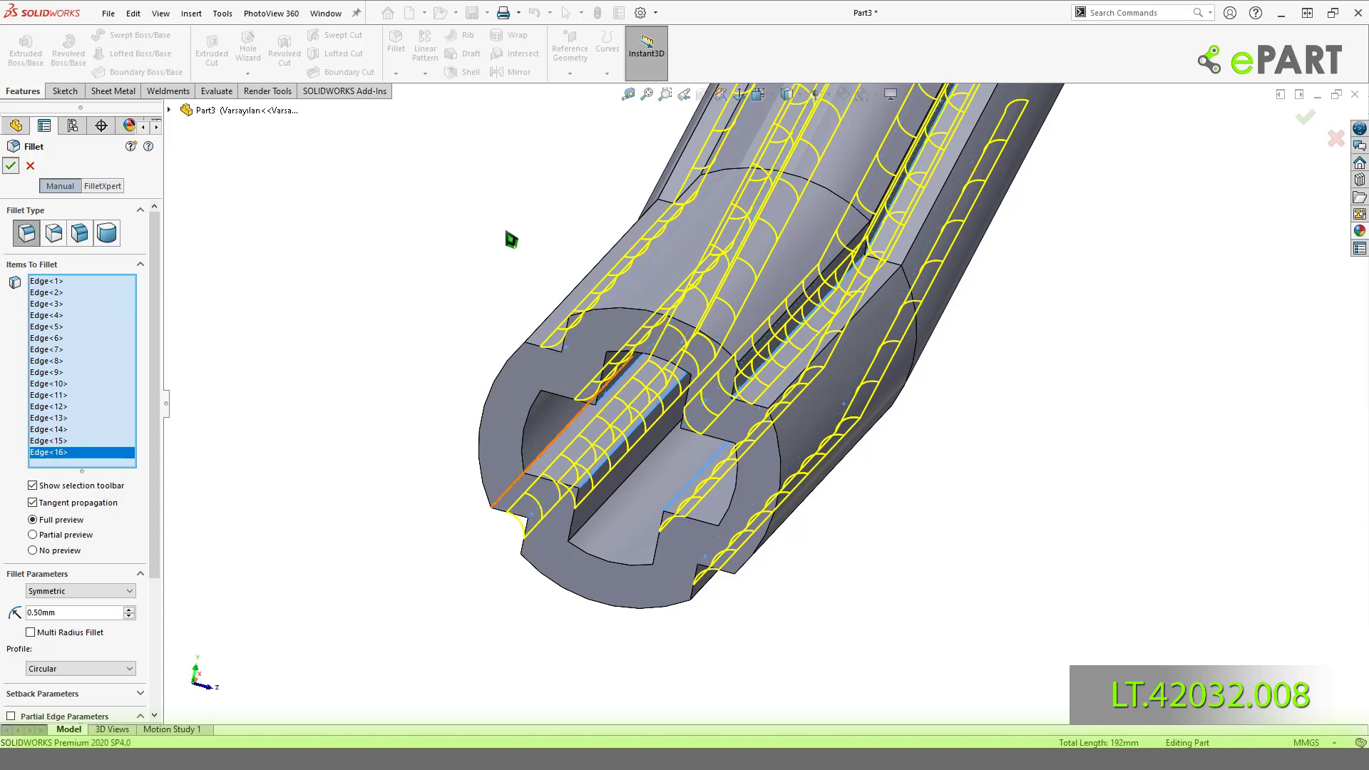
key(Return)
Switch to the isometric view and start Sketch3 on the Ön Düzlem plane.
mouse_move(647, 284)
middle_down()
mouse_move(554, 236)
mouse_move(570, 221)
middle_up()
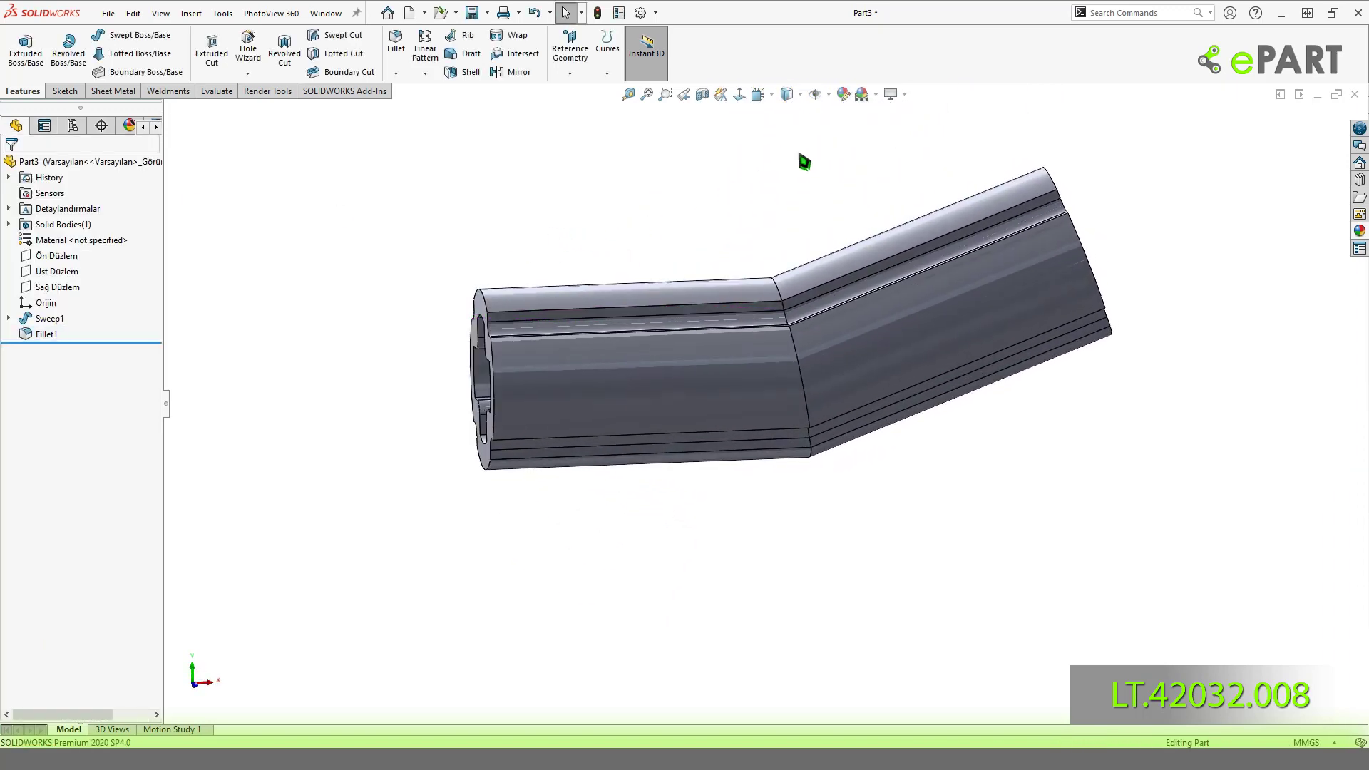
click(782, 95)
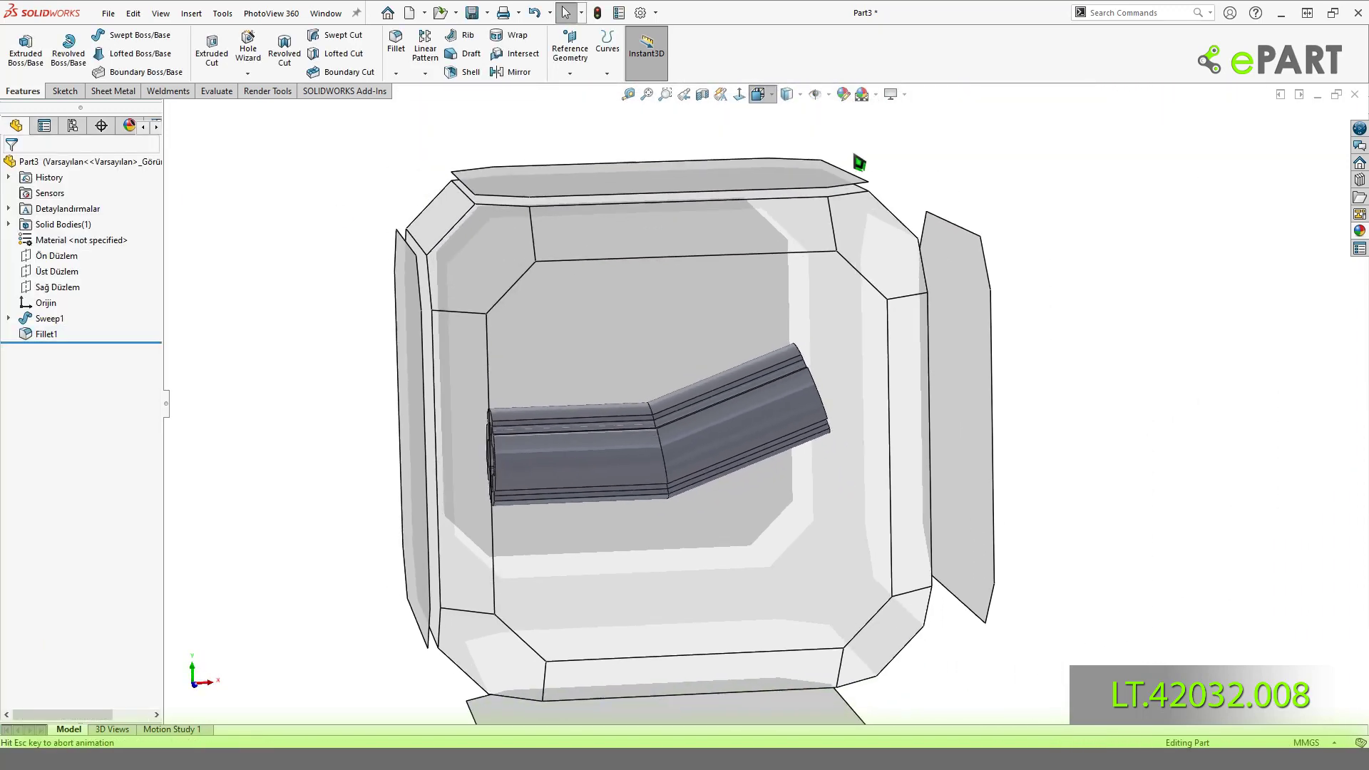
click(868, 161)
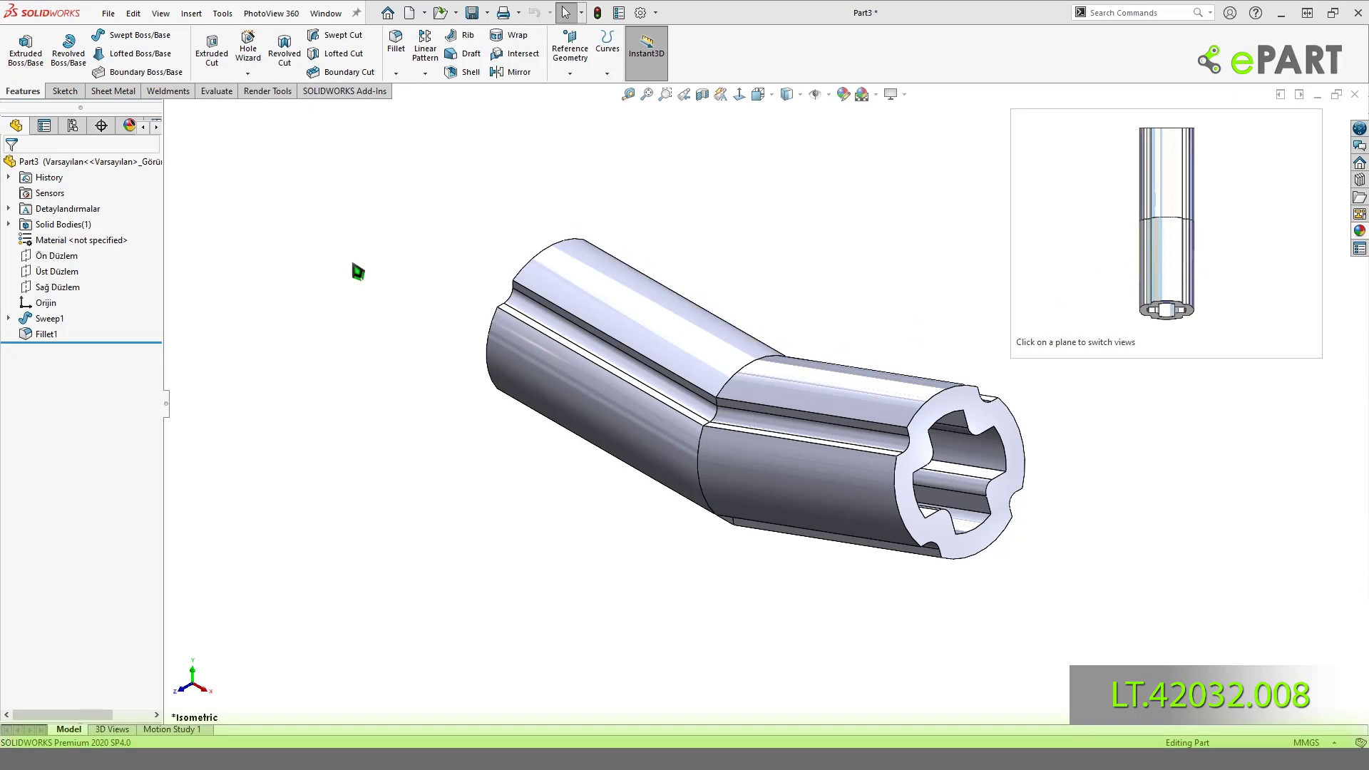
click(57, 255)
click(84, 236)
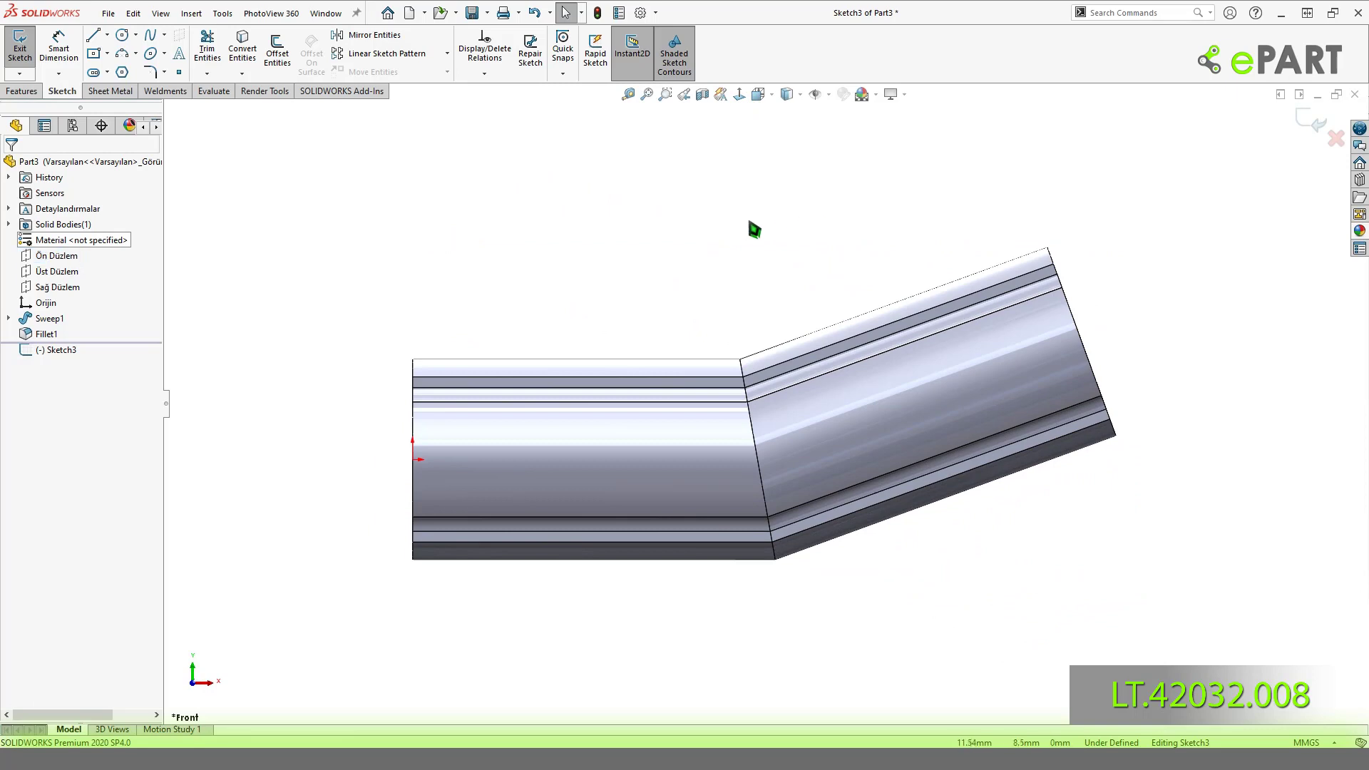
Draw two construction centre lines along the beam's horizontal and slanted sections.
key(c)
key(l)
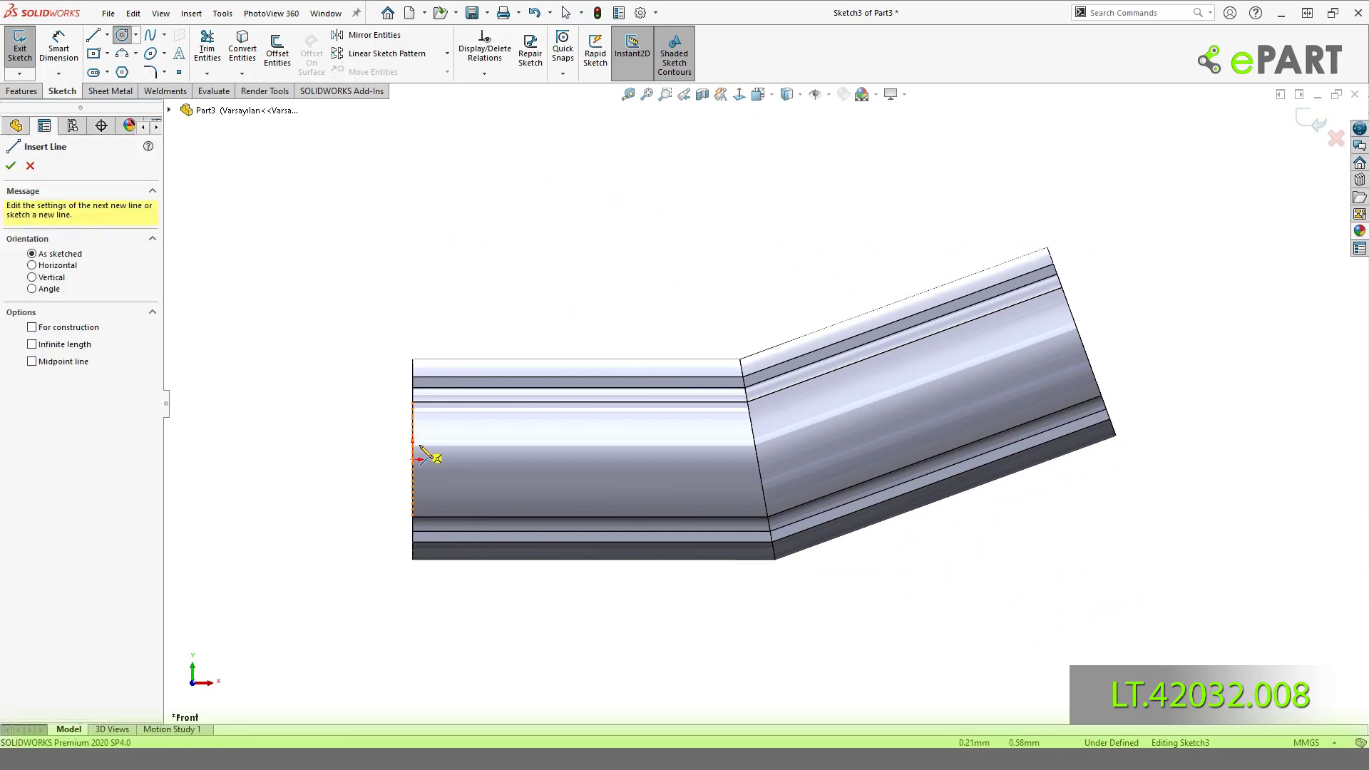
click(412, 459)
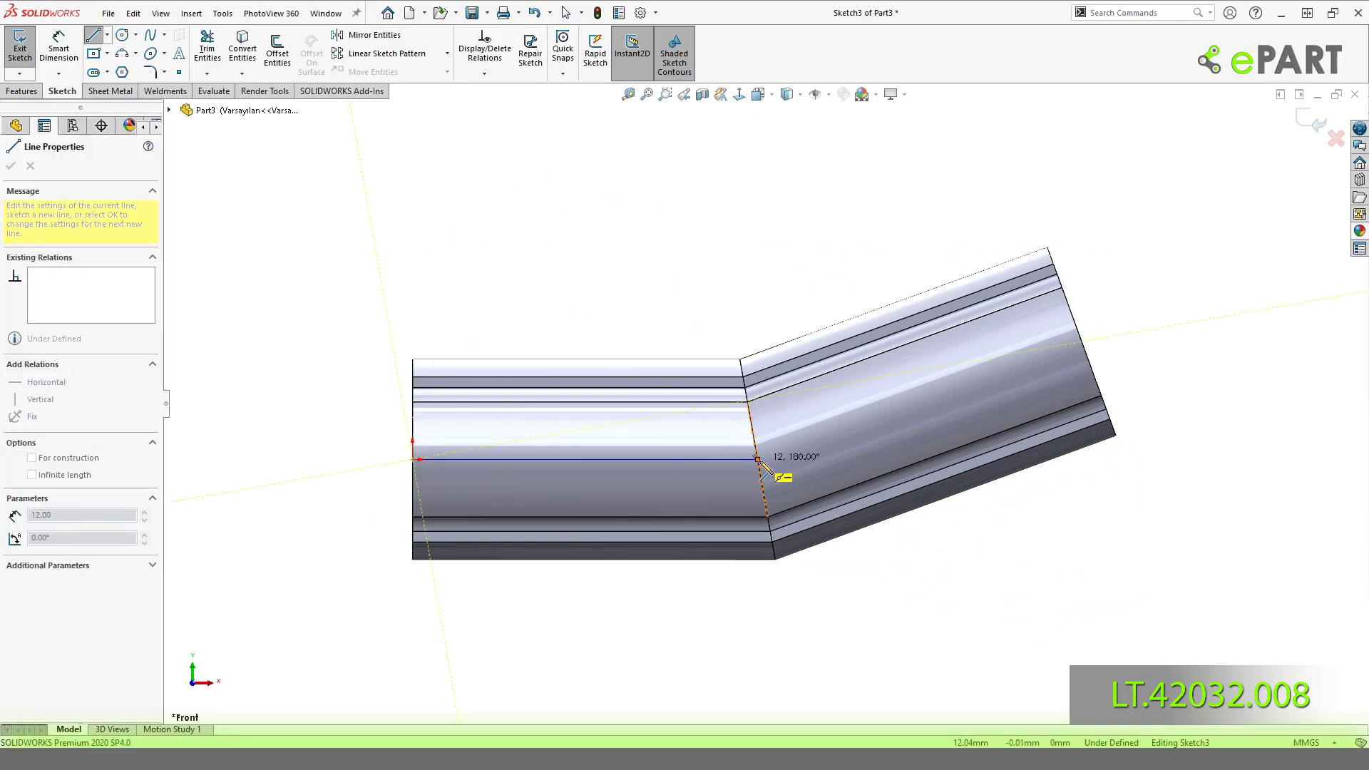
click(757, 459)
click(1082, 336)
key(Escape)
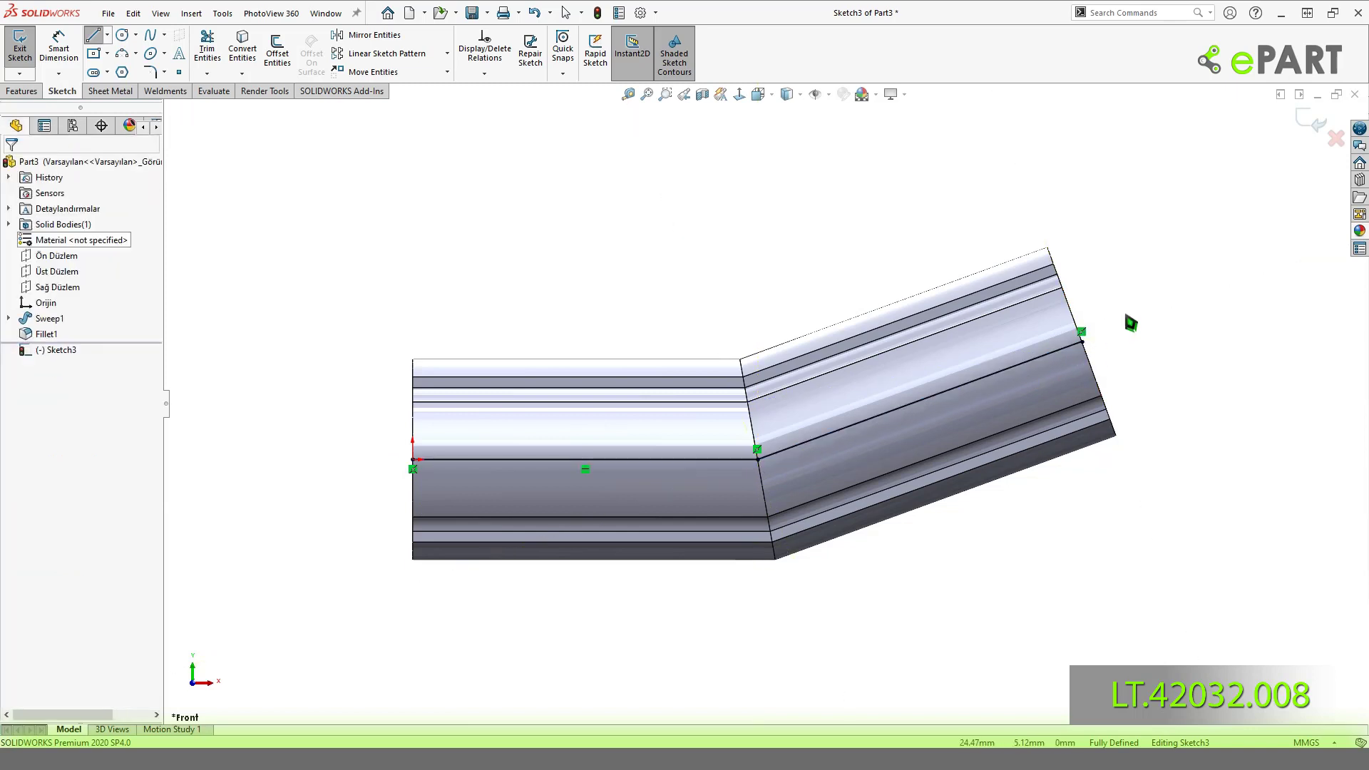
key(Escape)
drag(1055, 193, 703, 504)
click(865, 391)
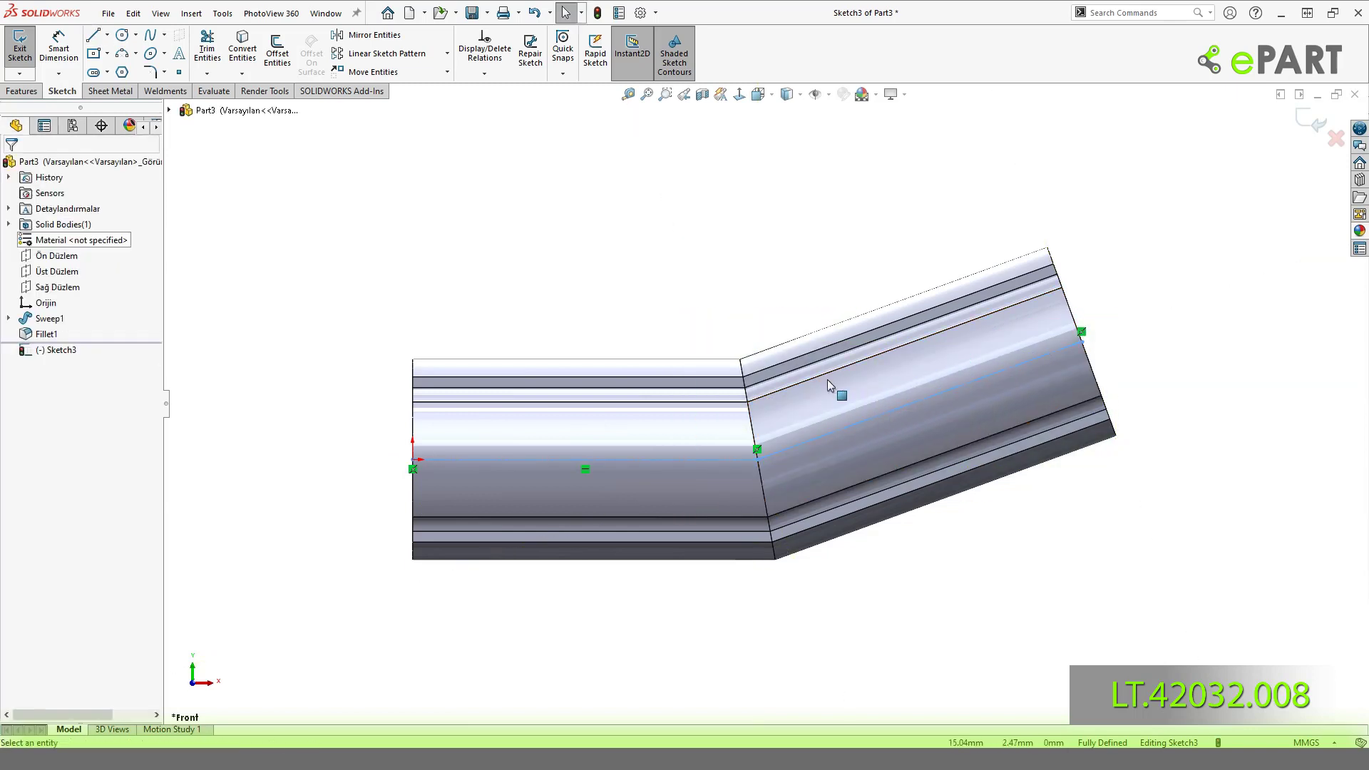
Draw a circle centred on the bend and dimension it to Ø5 mm.
key(c)
click(757, 450)
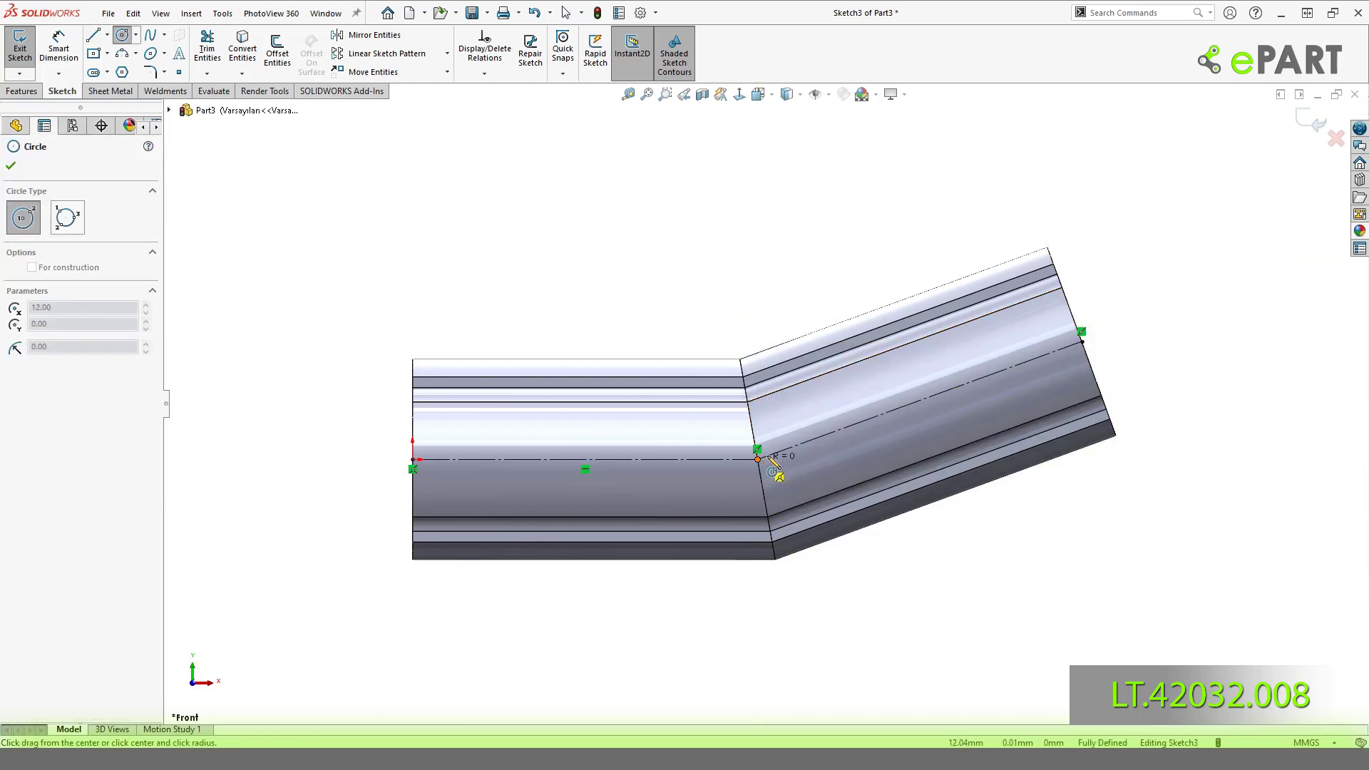
click(806, 412)
key(d)
click(811, 403)
click(874, 279)
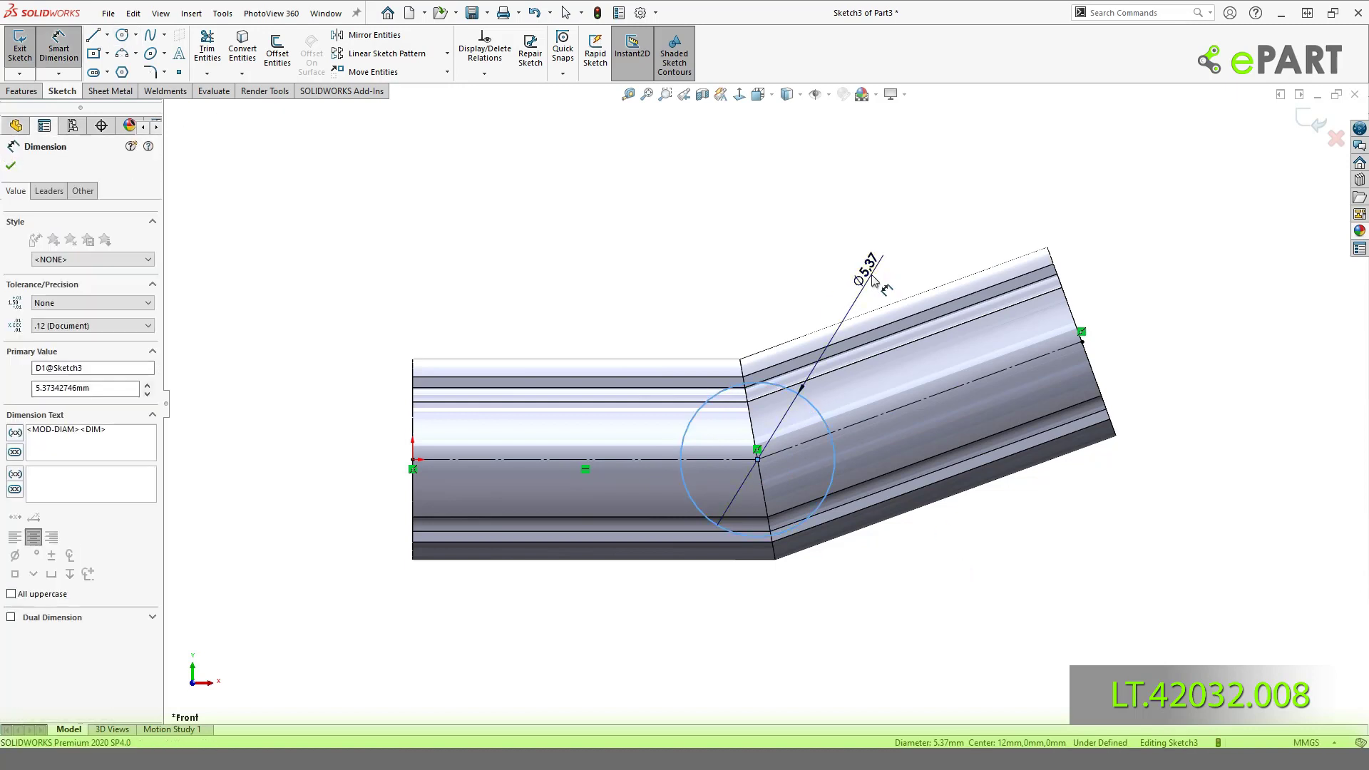
text(5)
key(Return)
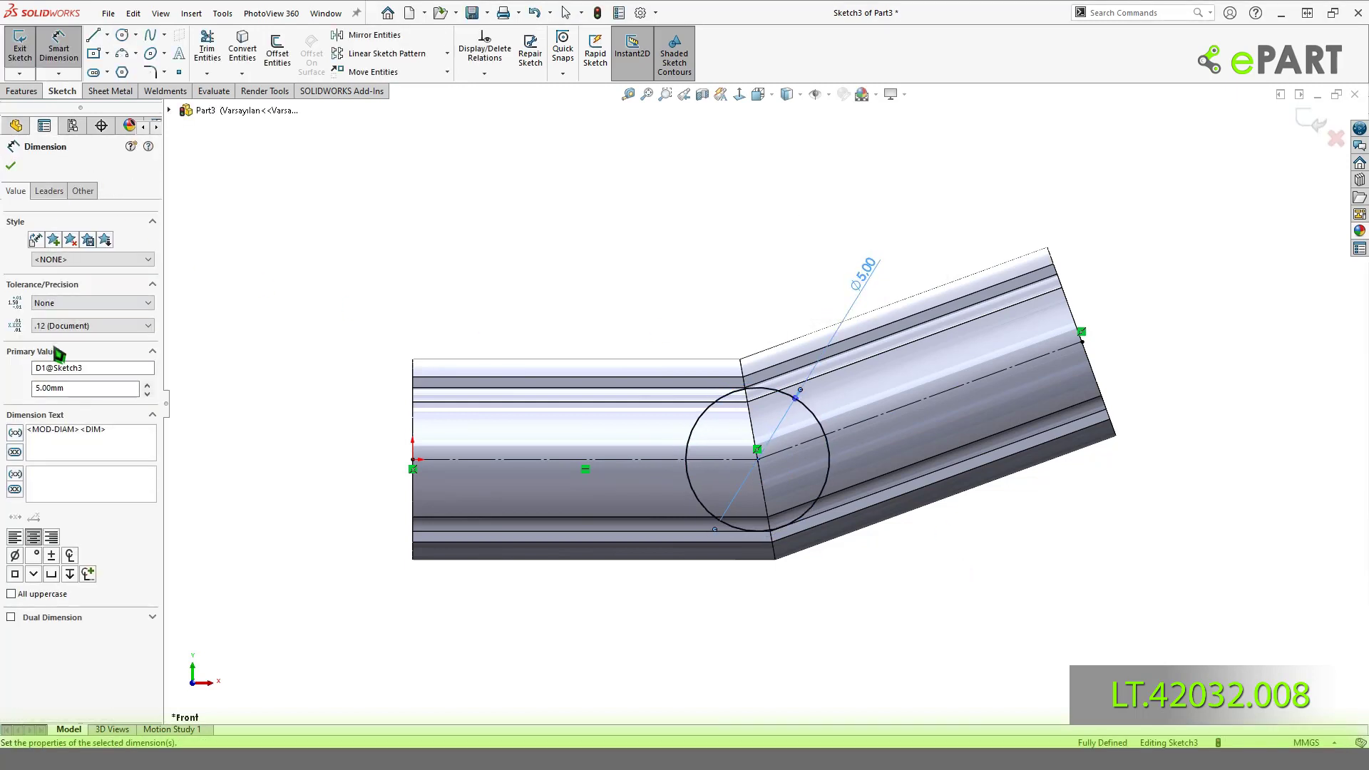
click(50, 191)
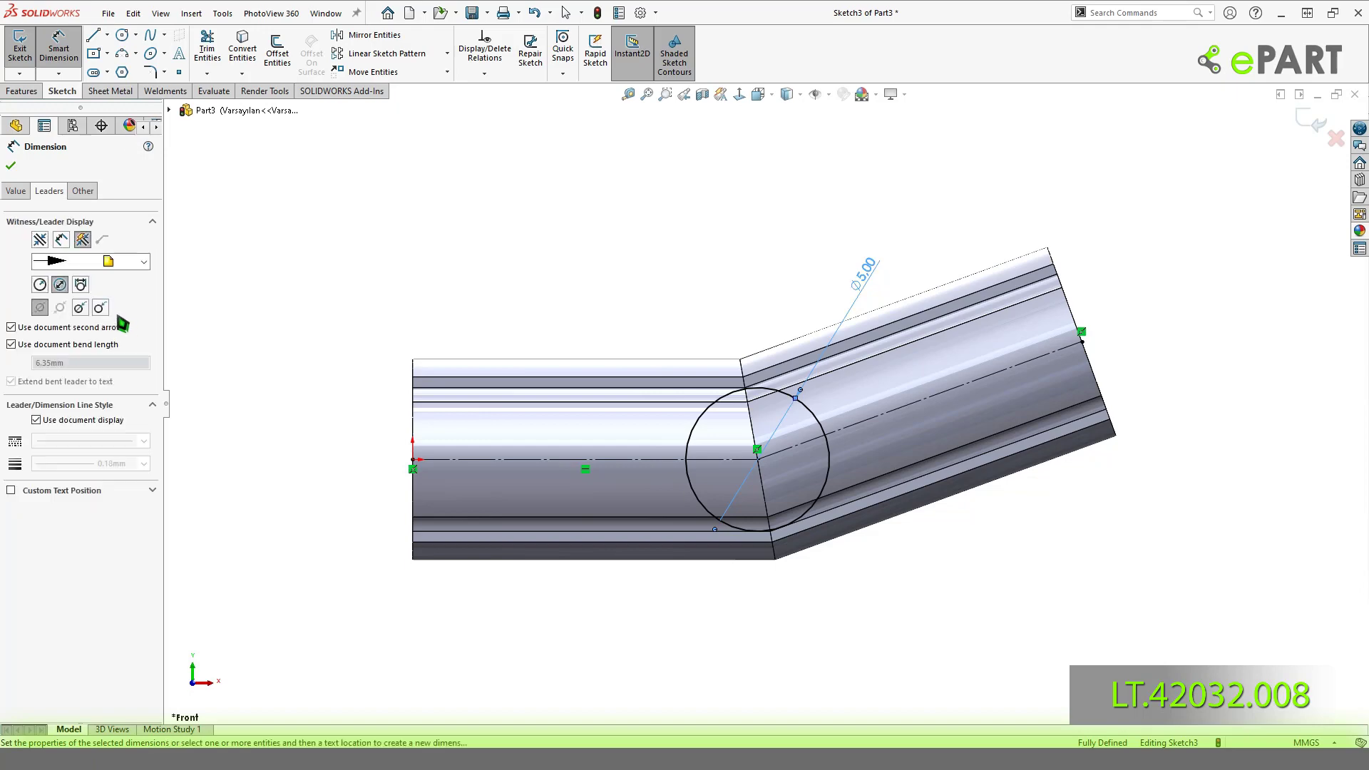
click(34, 94)
Cut the Ø5 circle Through All - Both as Cut-Extrude1, then sketch on Ön Düzlem.
click(212, 53)
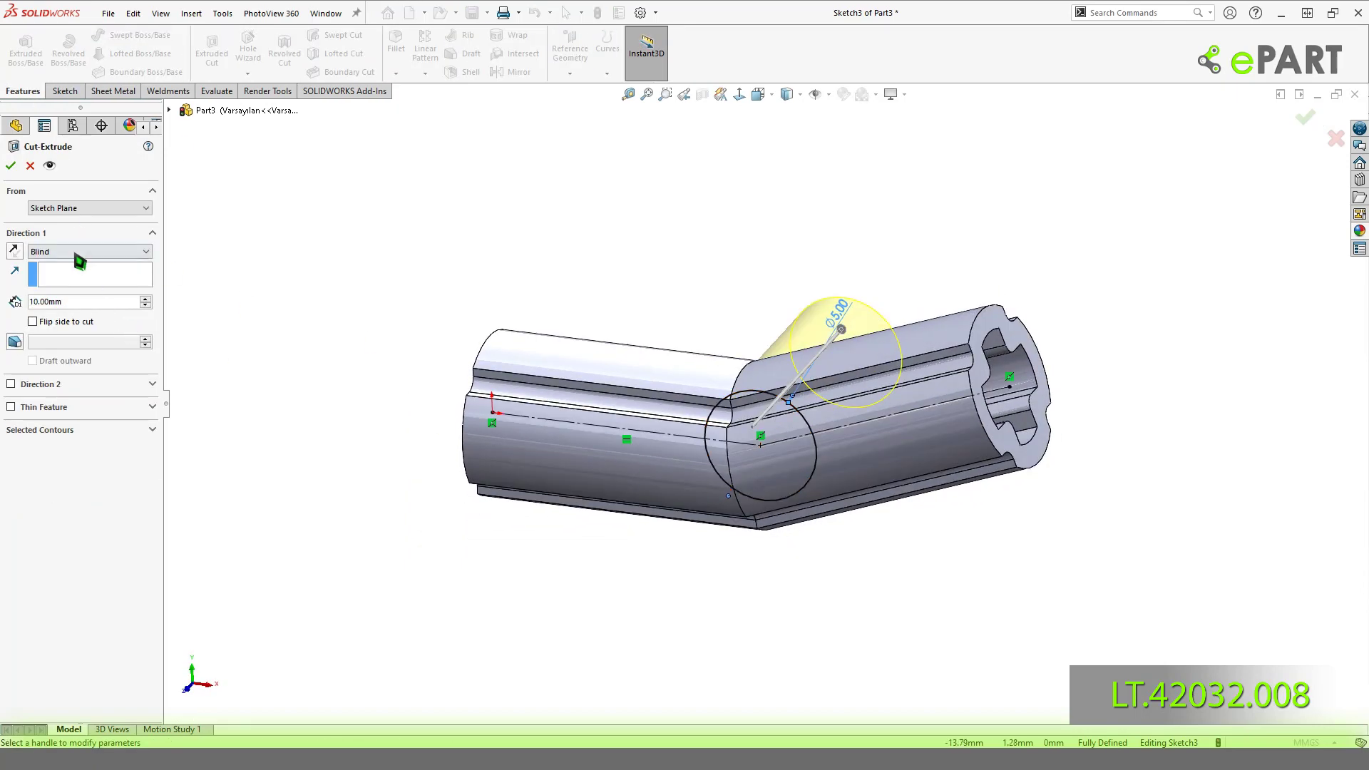
click(77, 253)
click(100, 291)
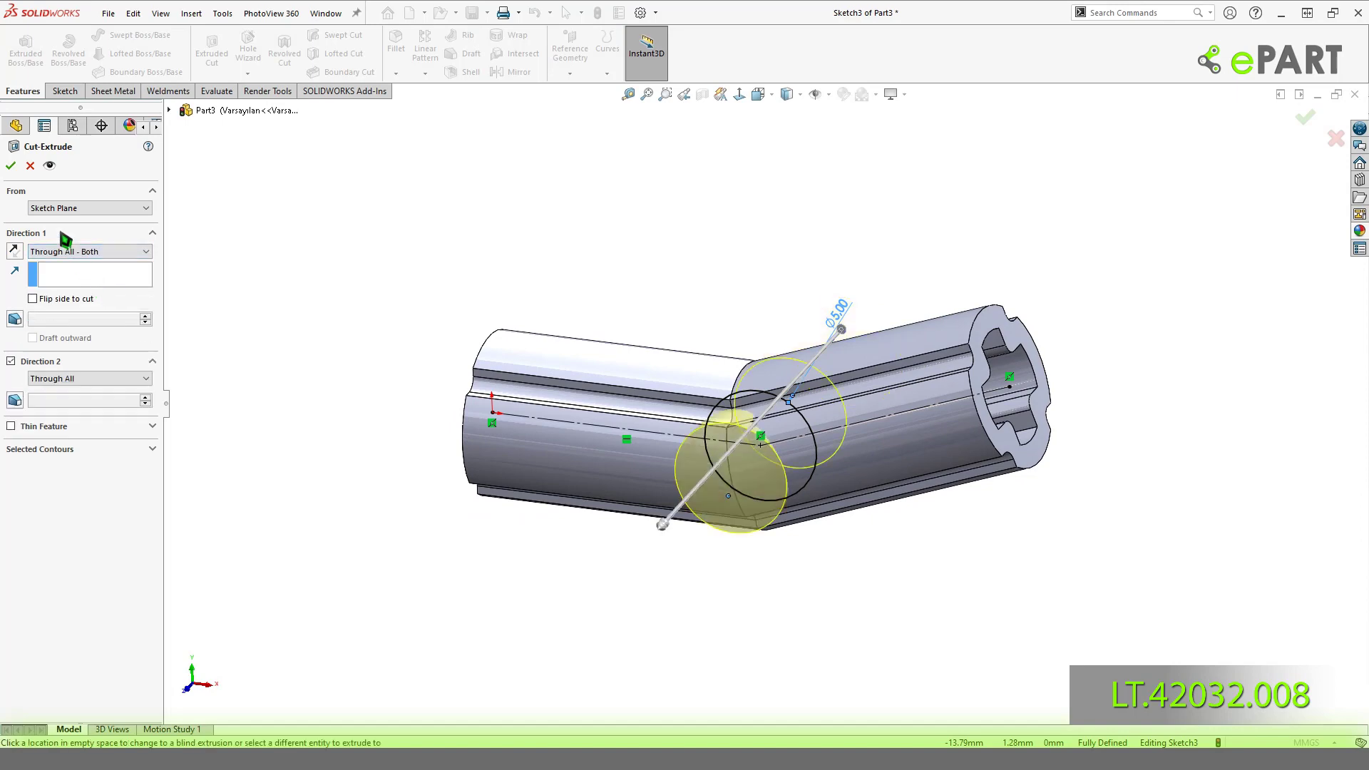
click(11, 165)
mouse_move(789, 330)
middle_down()
mouse_move(807, 277)
mouse_move(890, 244)
mouse_move(864, 270)
middle_up()
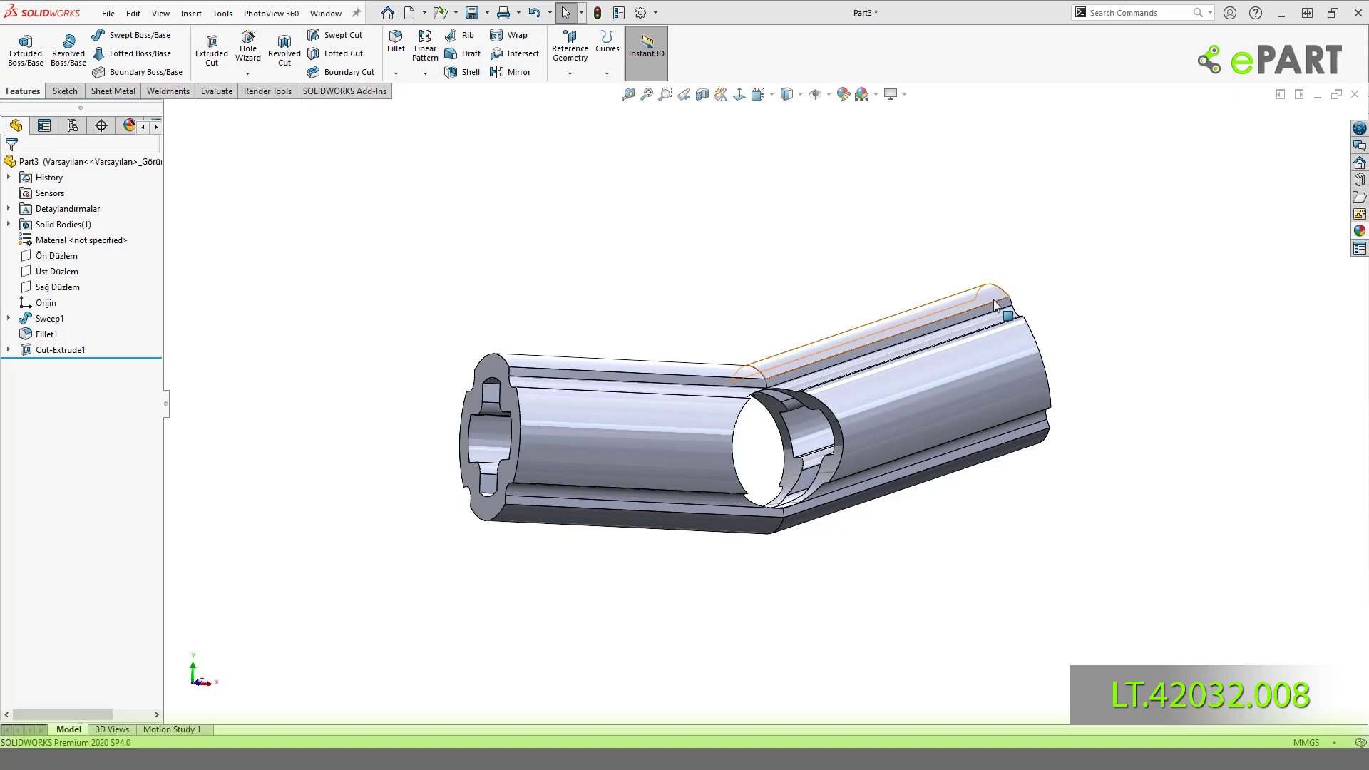
click(64, 260)
click(125, 240)
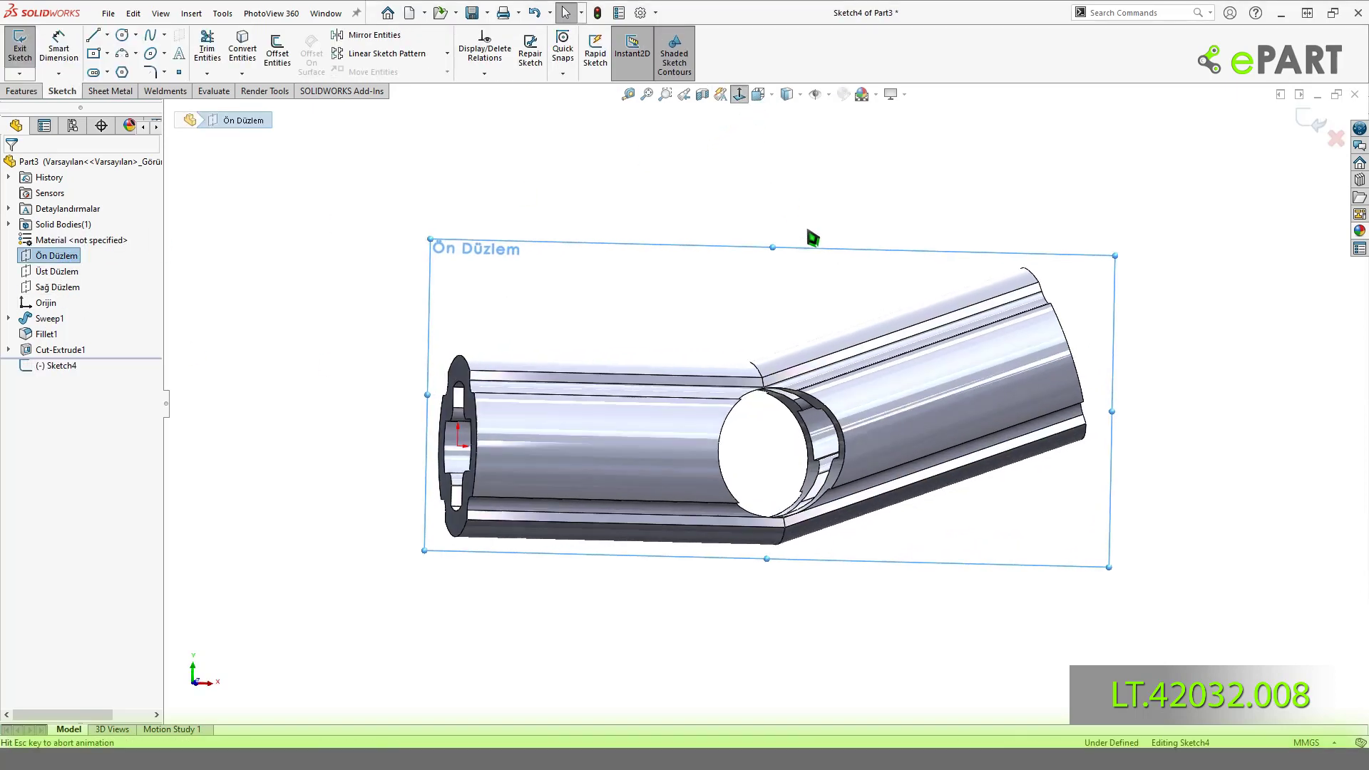
Convert Sketch3's circle and add a concentric circle dimensioned Ø7.5 mm.
key(c)
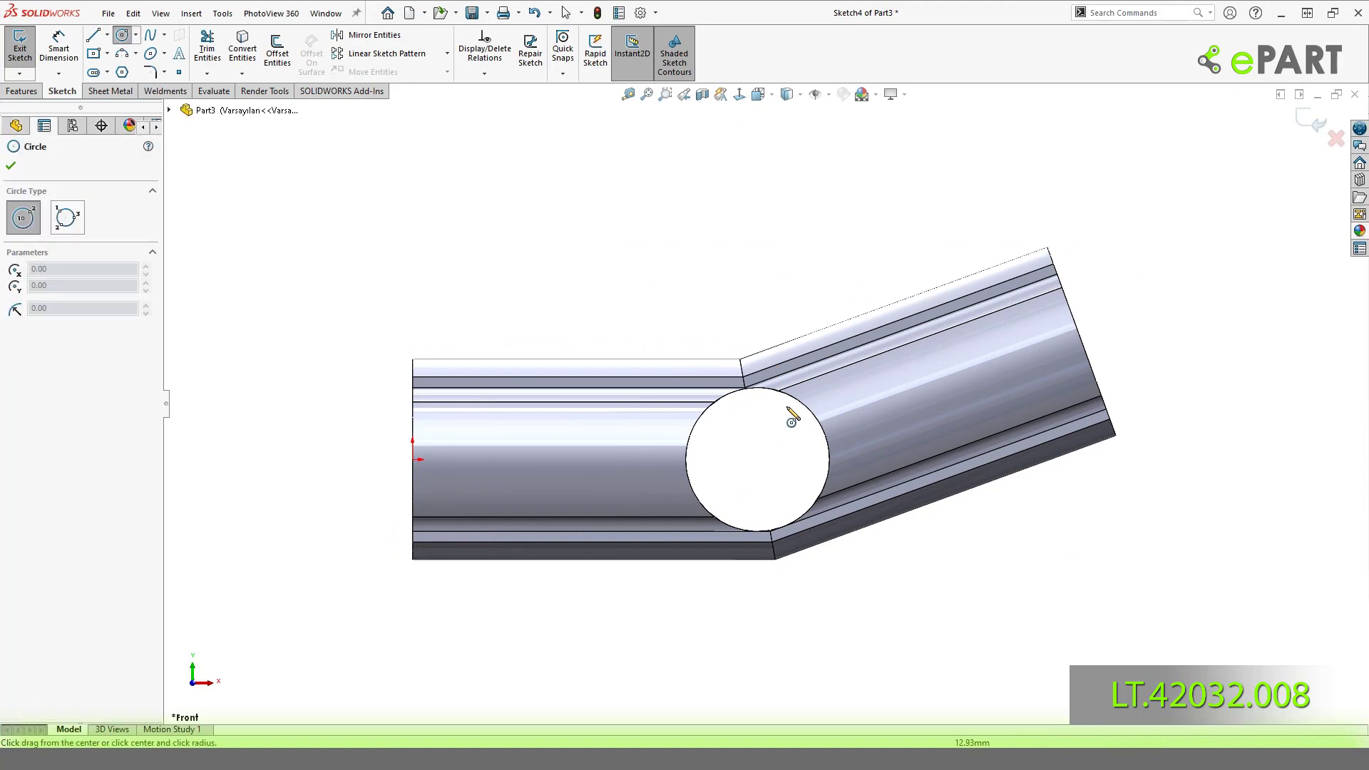
key(Escape)
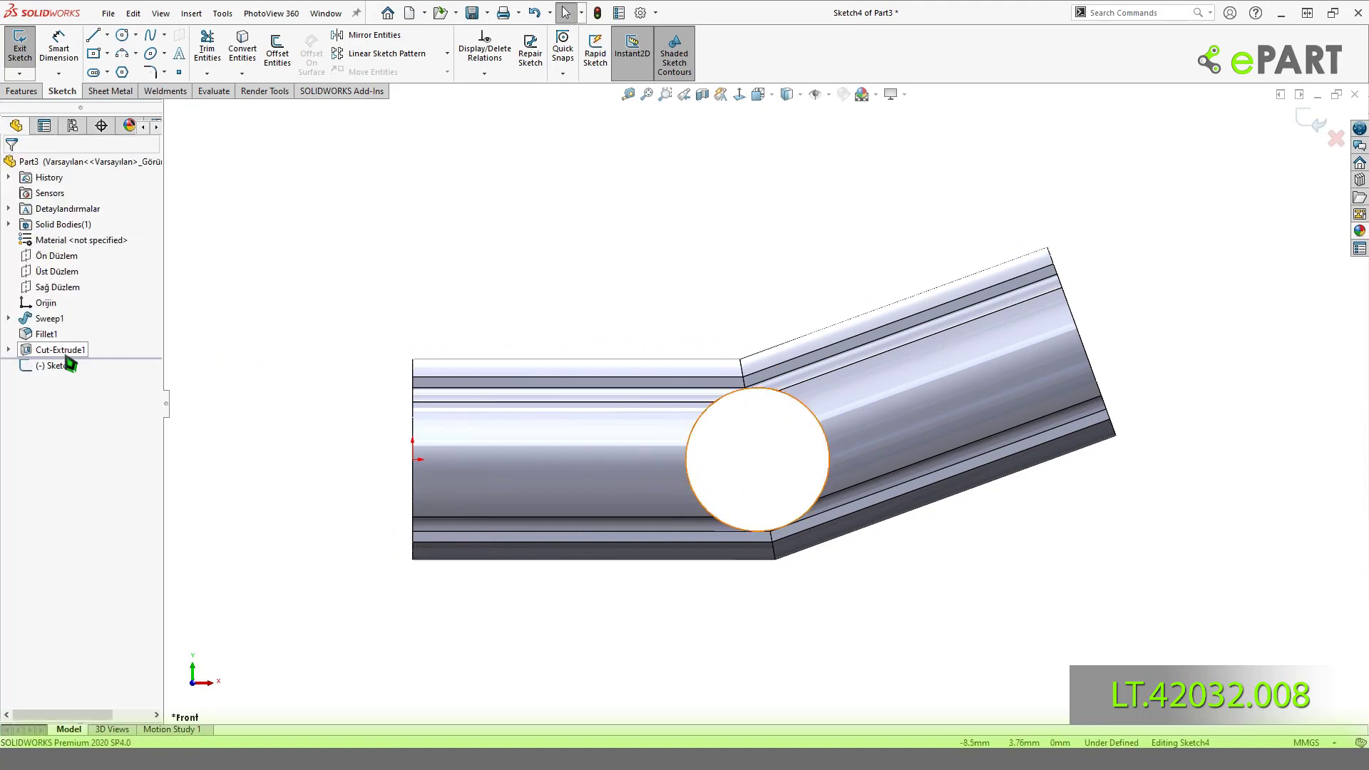
click(9, 350)
click(67, 365)
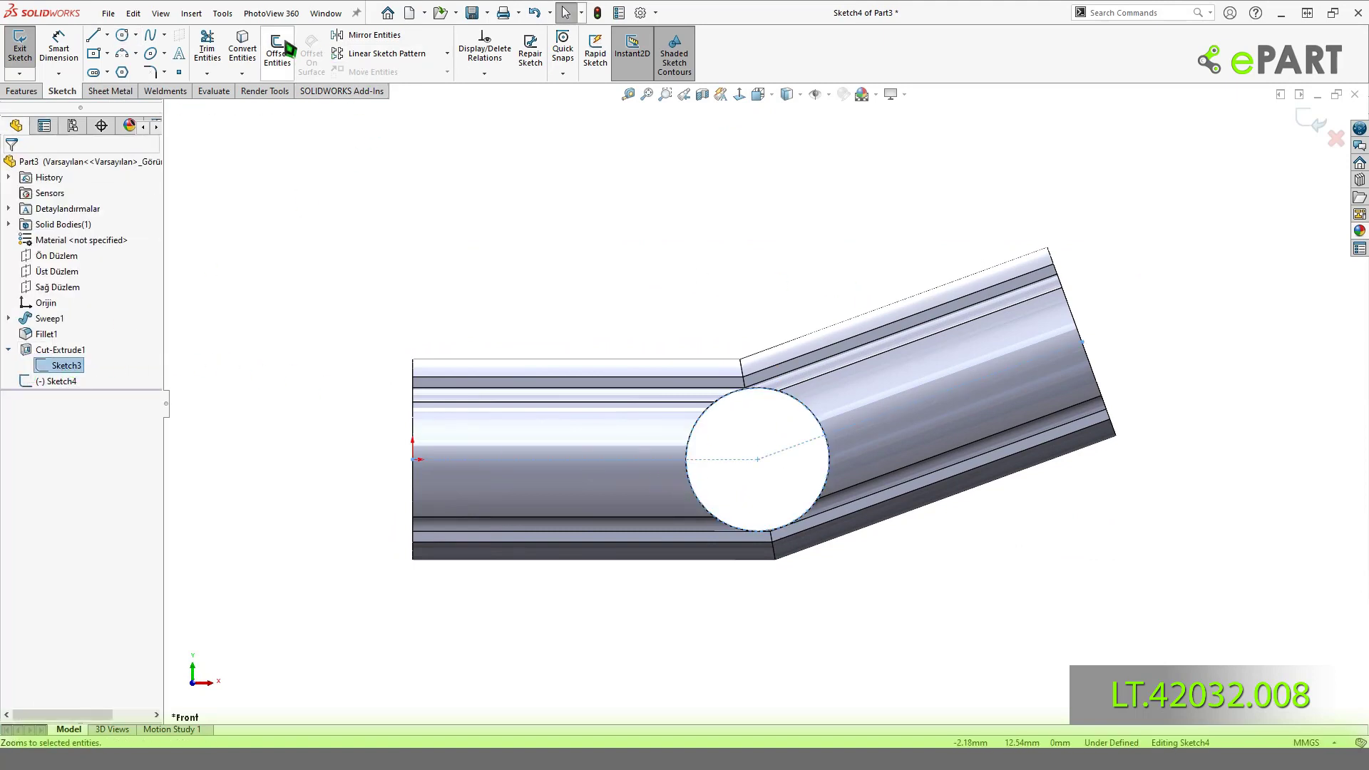
click(243, 48)
key(c)
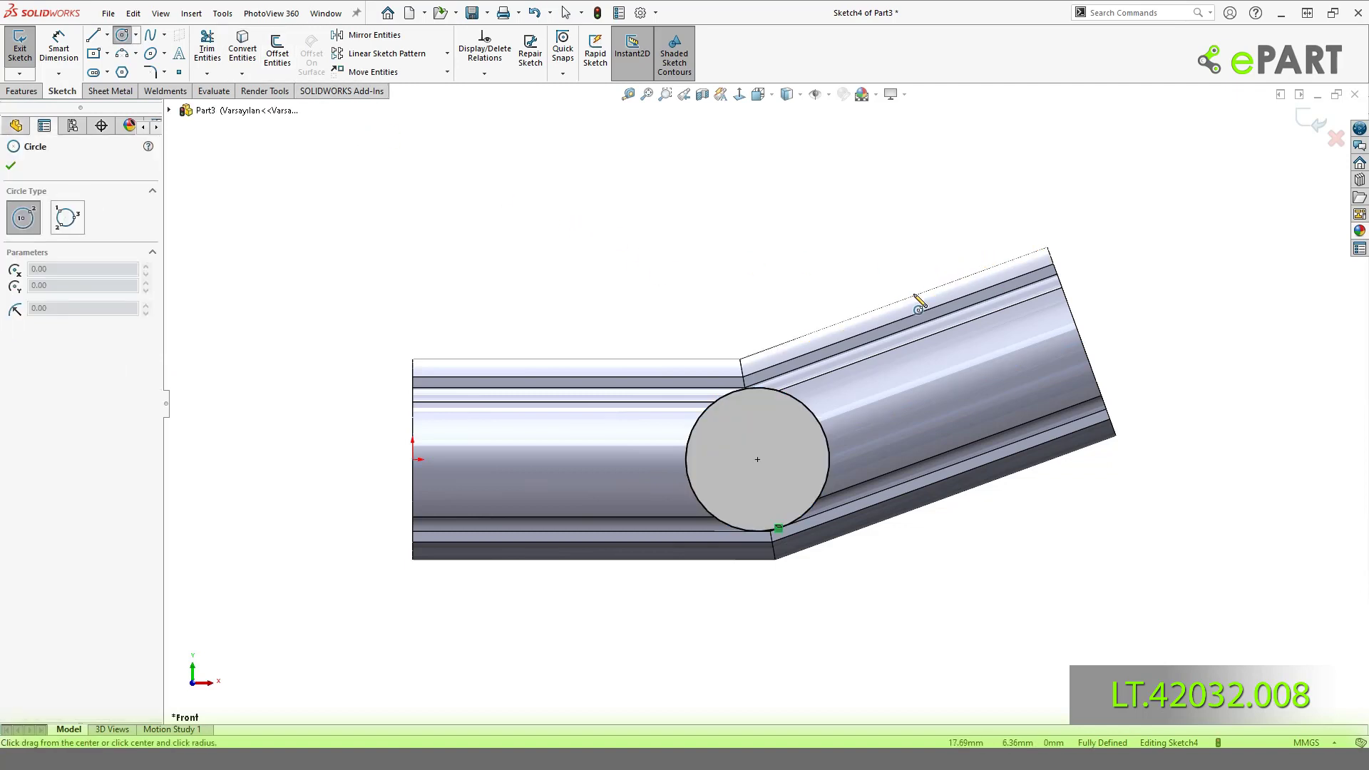
click(758, 460)
click(722, 292)
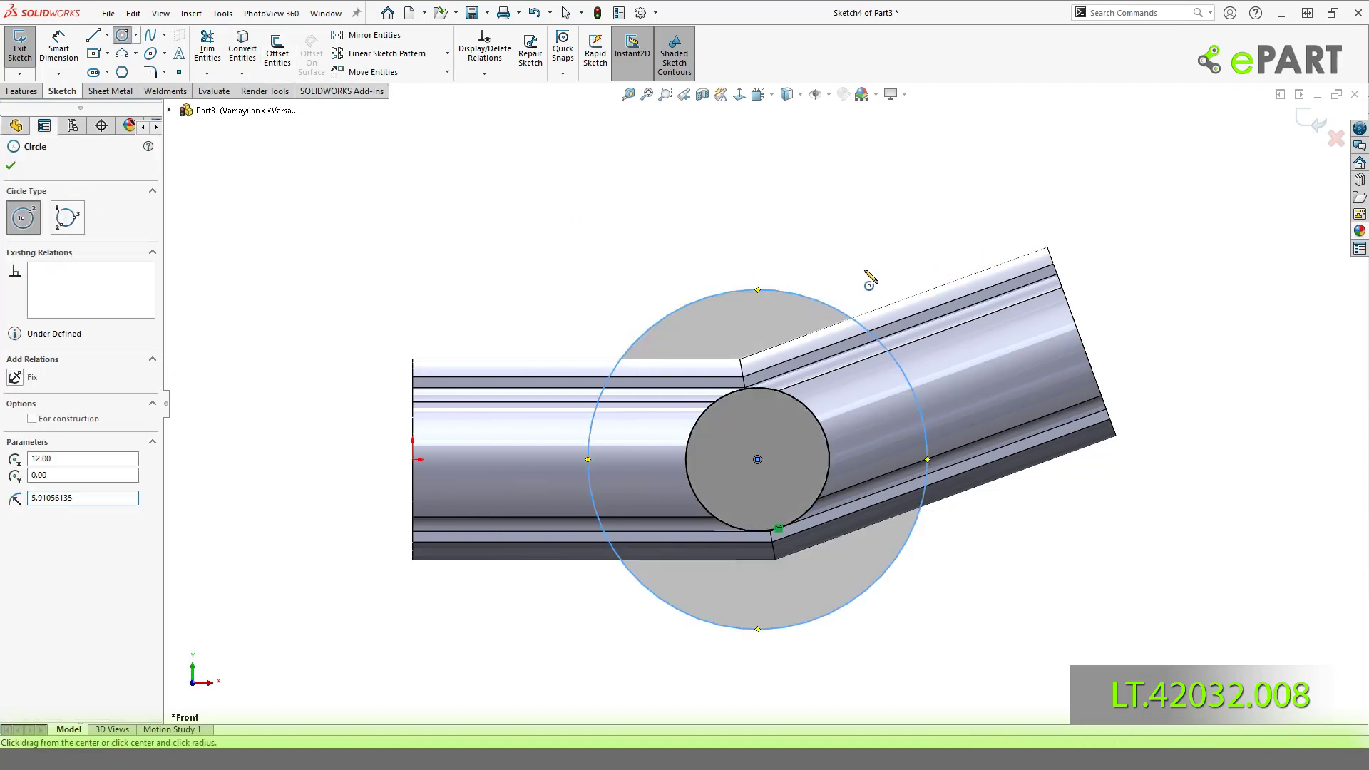
key(Escape)
click(856, 319)
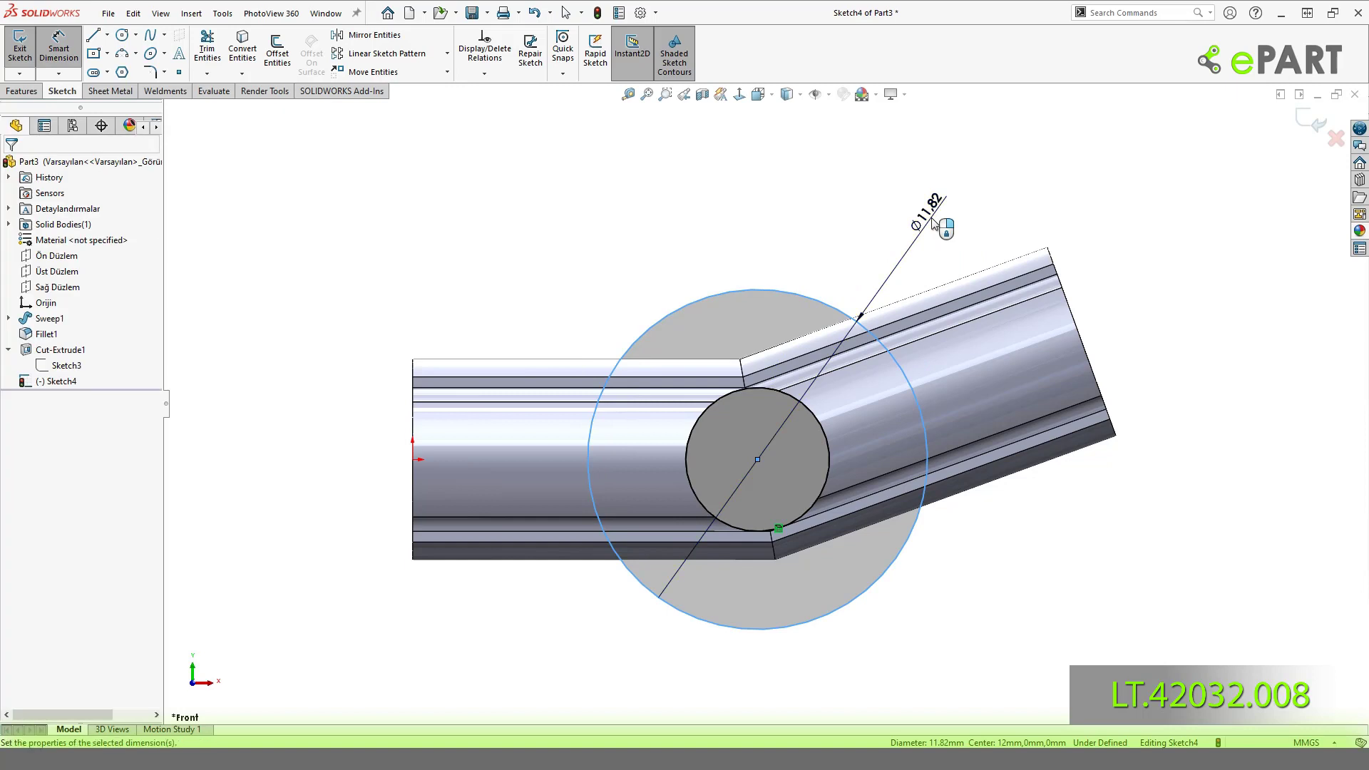
click(898, 258)
text(7,5)
key(Return)
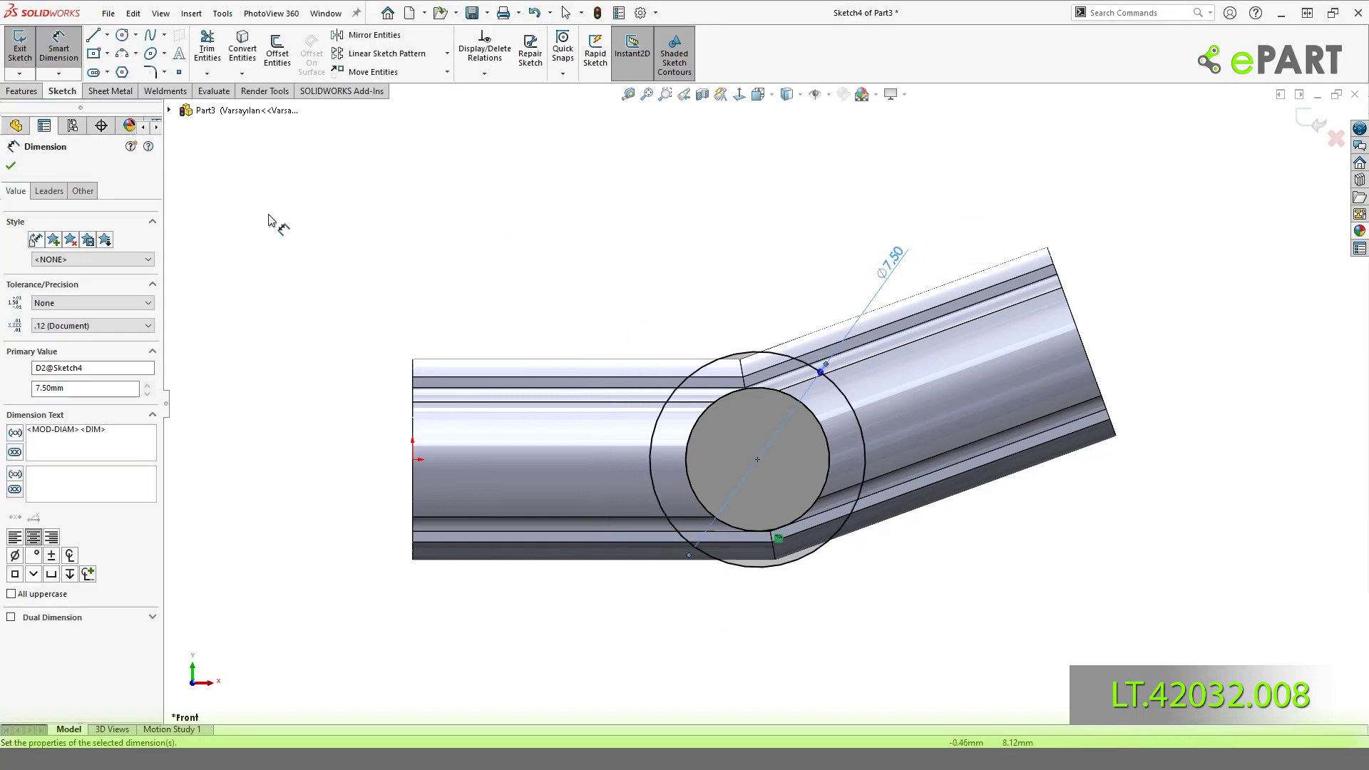
click(50, 191)
key(Escape)
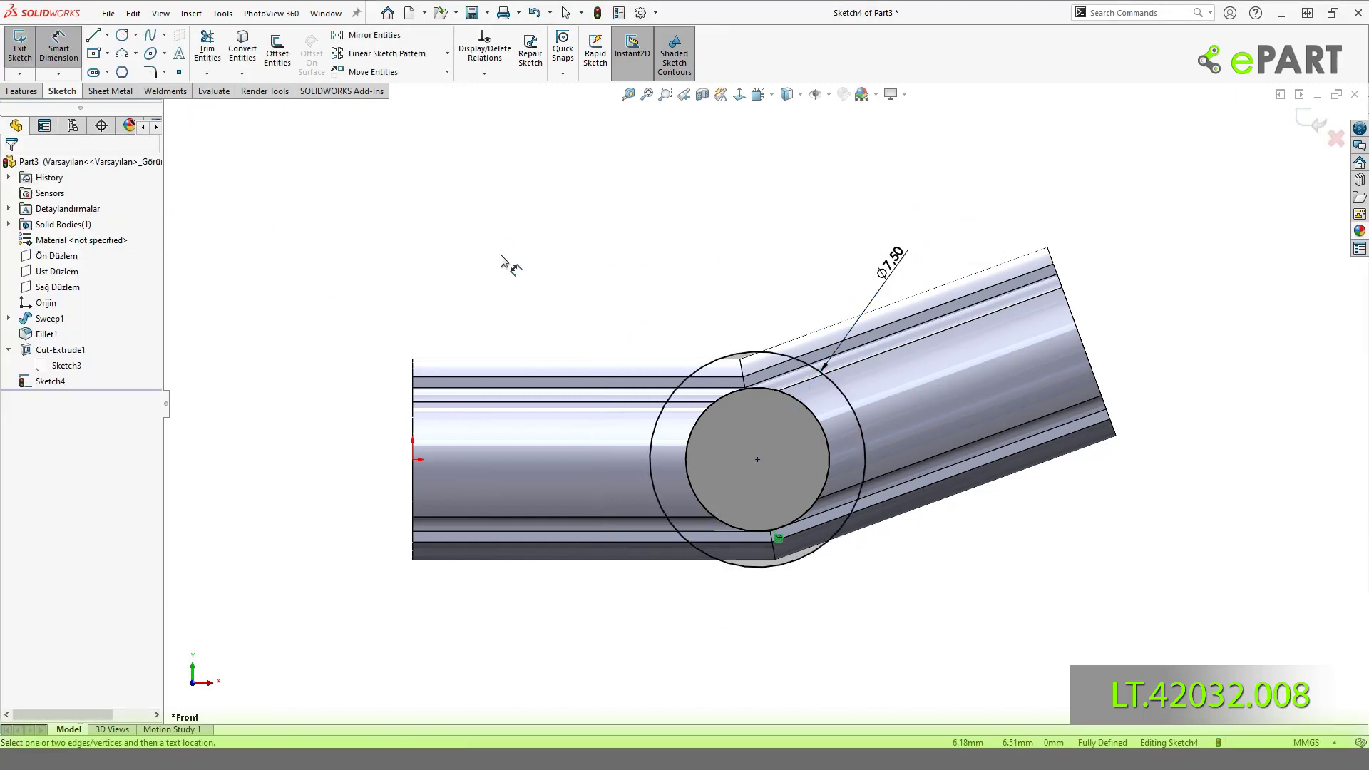
Extrude the ring as a 7.5 mm Mid Plane boss, Boss-Extrude1.
click(21, 90)
click(25, 49)
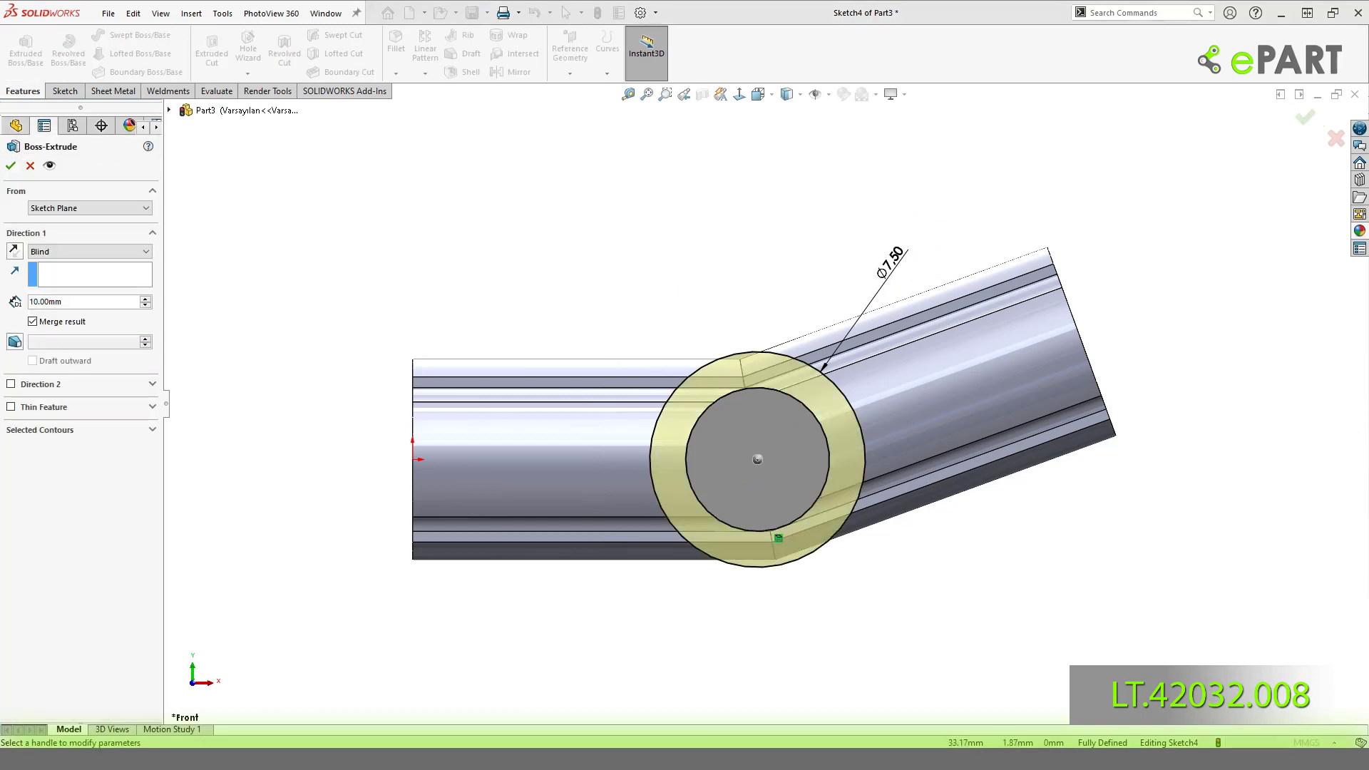
key(ctrl+7)
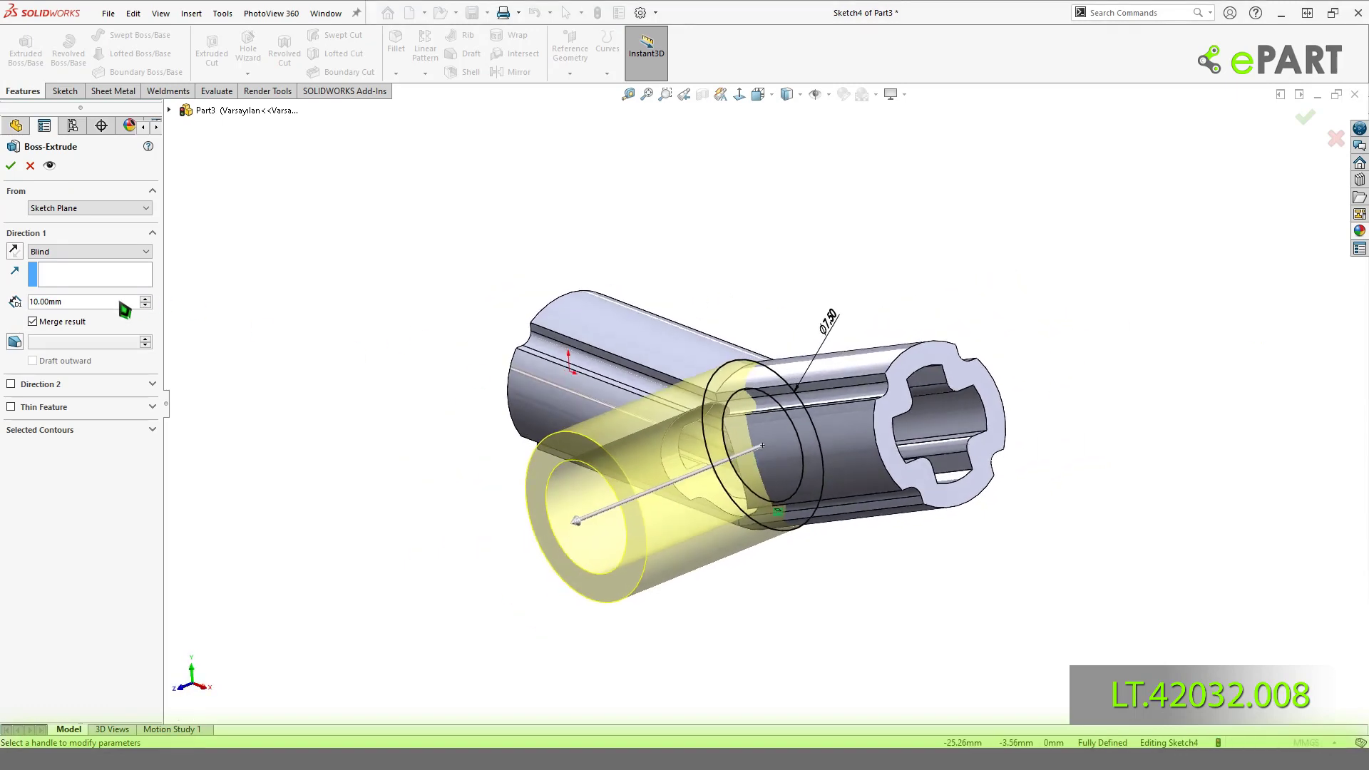
text(7.5)
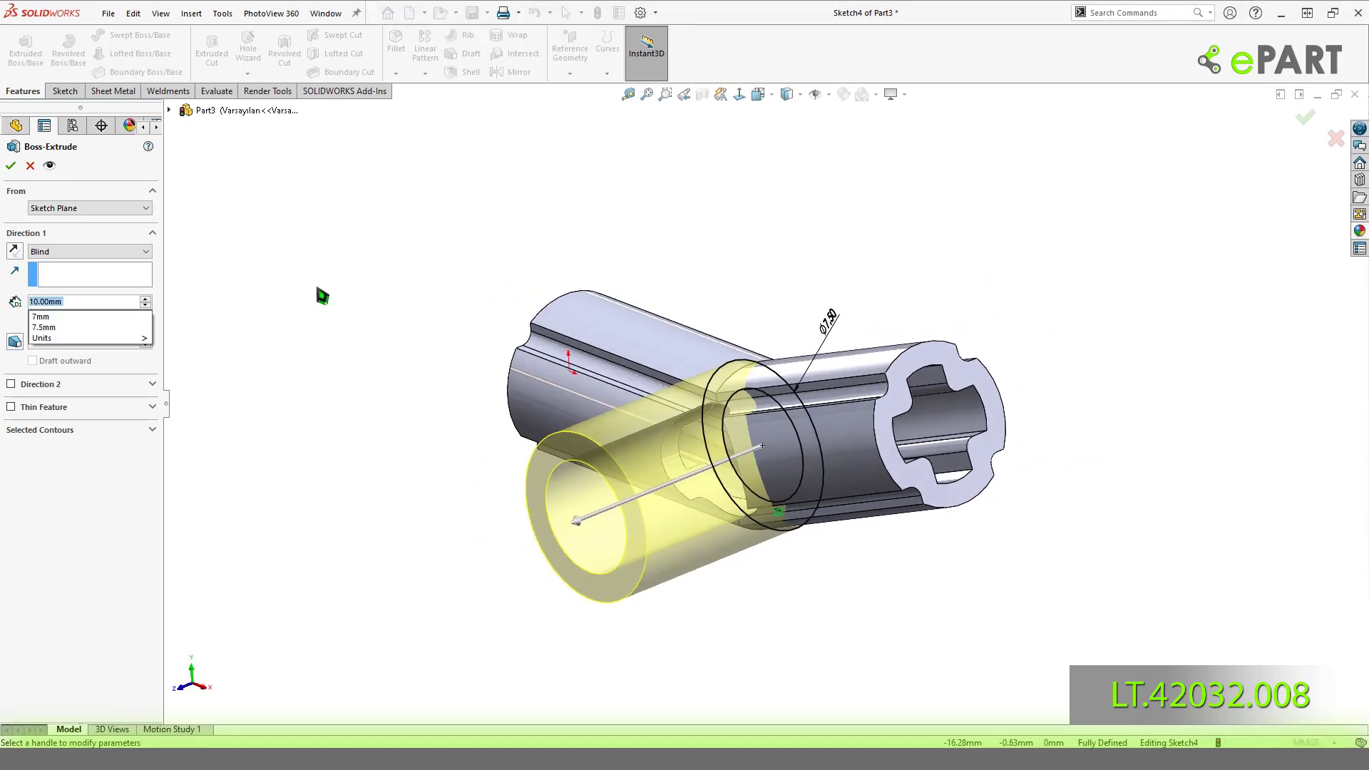
key(Return)
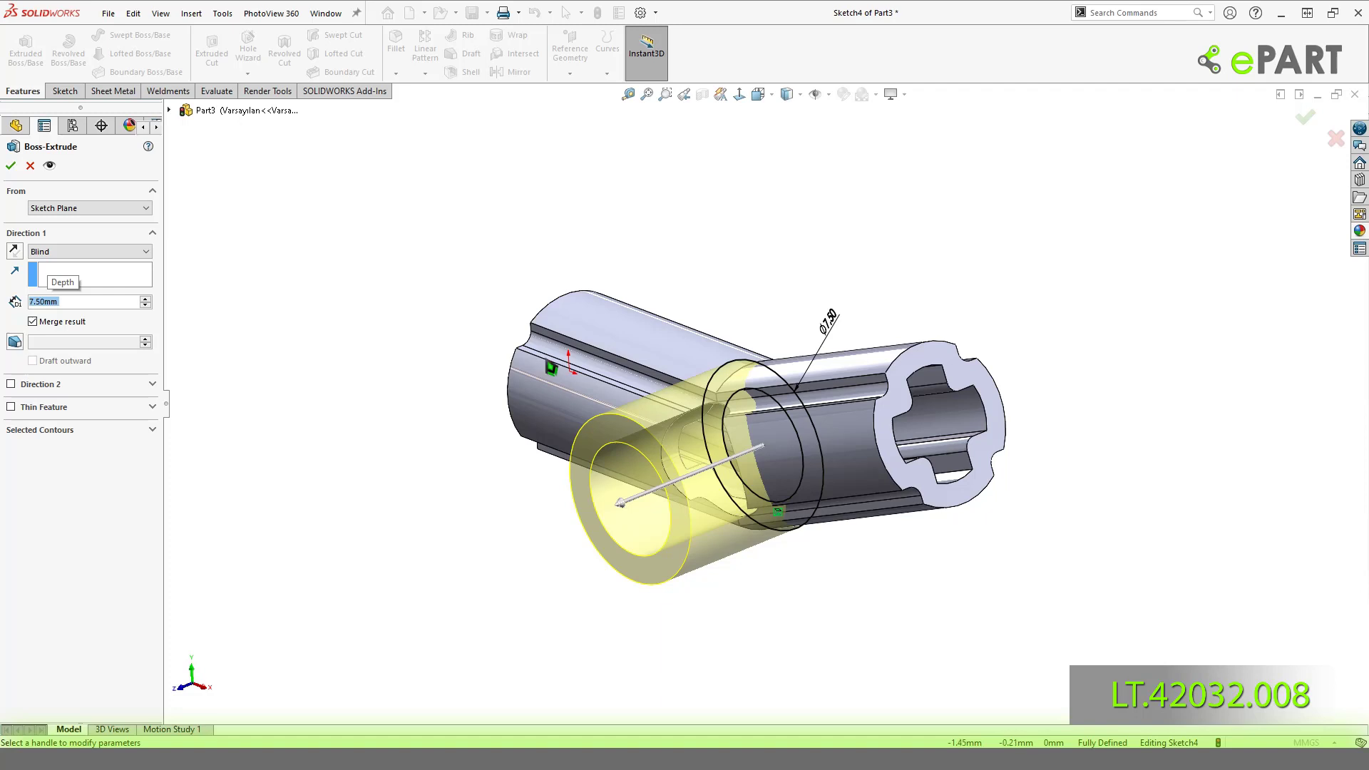
click(125, 251)
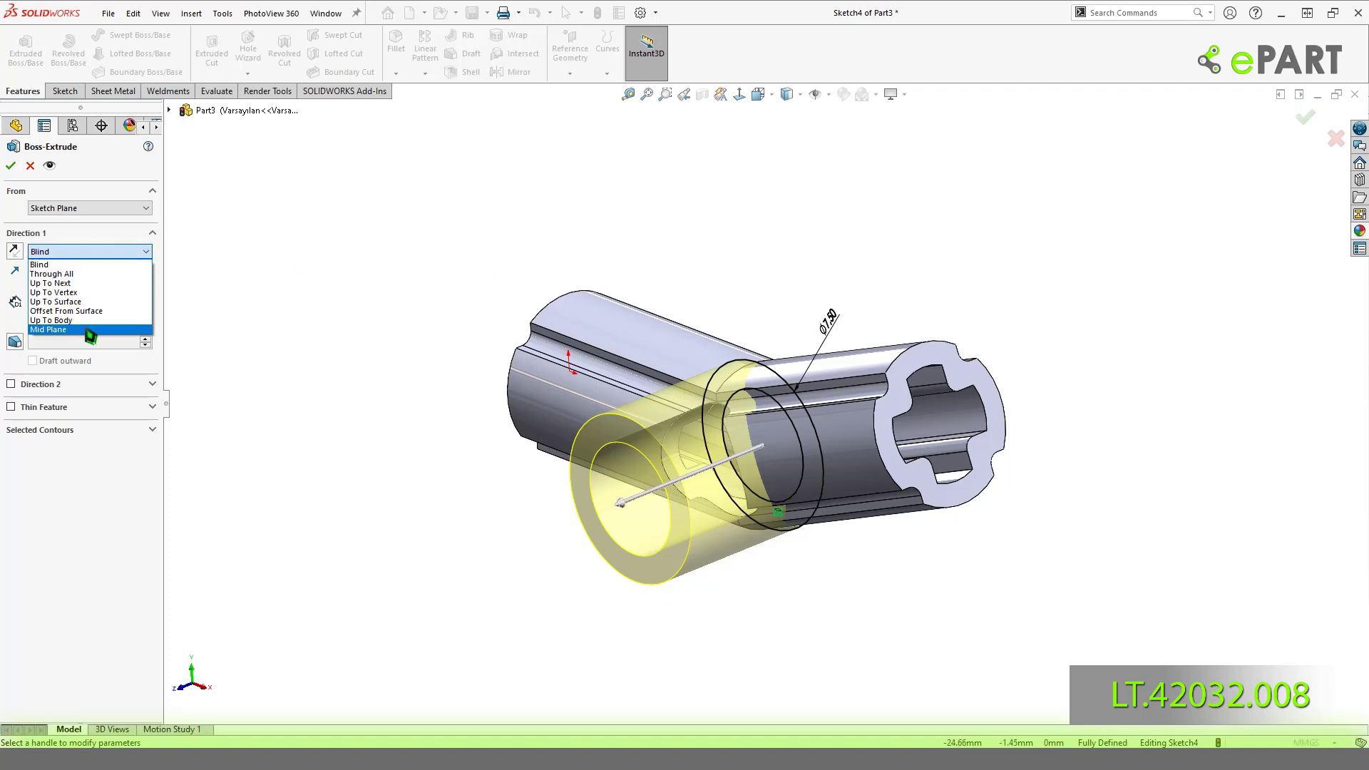
click(90, 336)
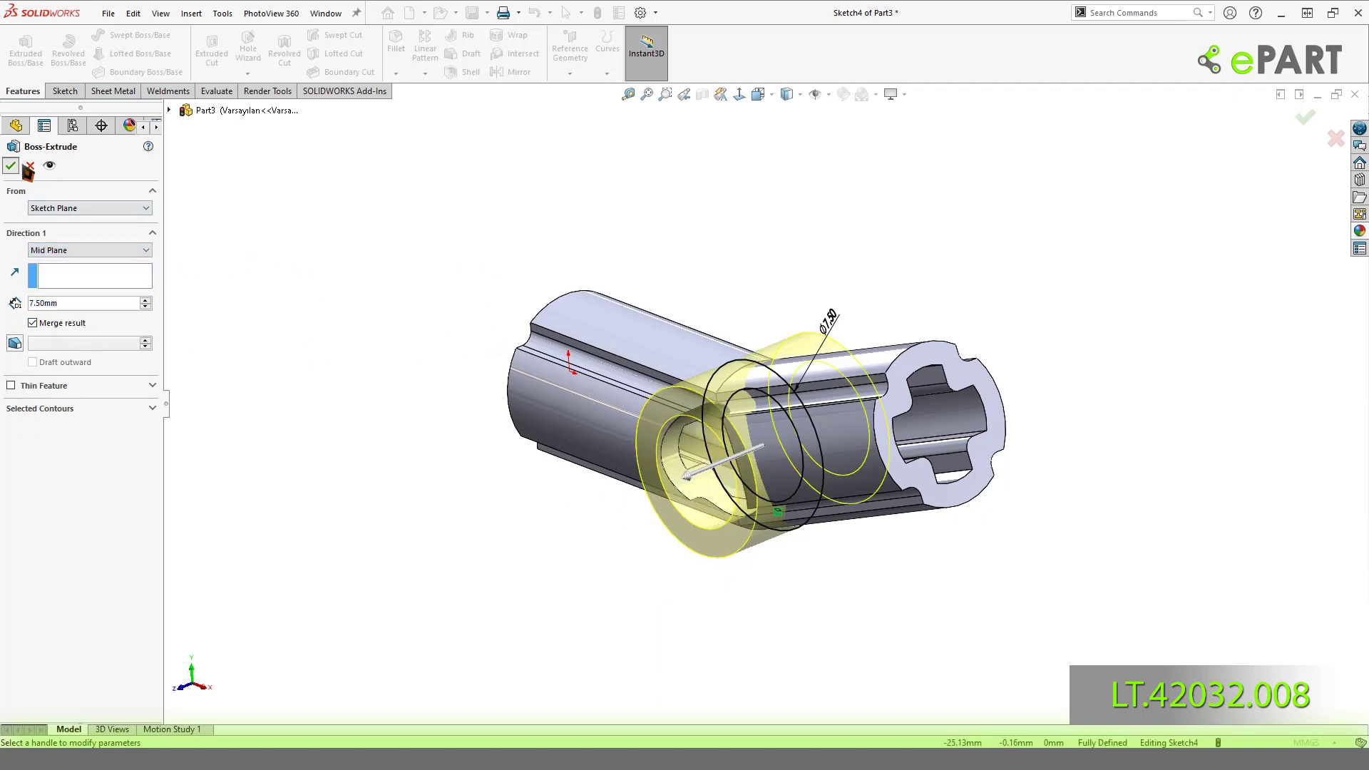
key(Return)
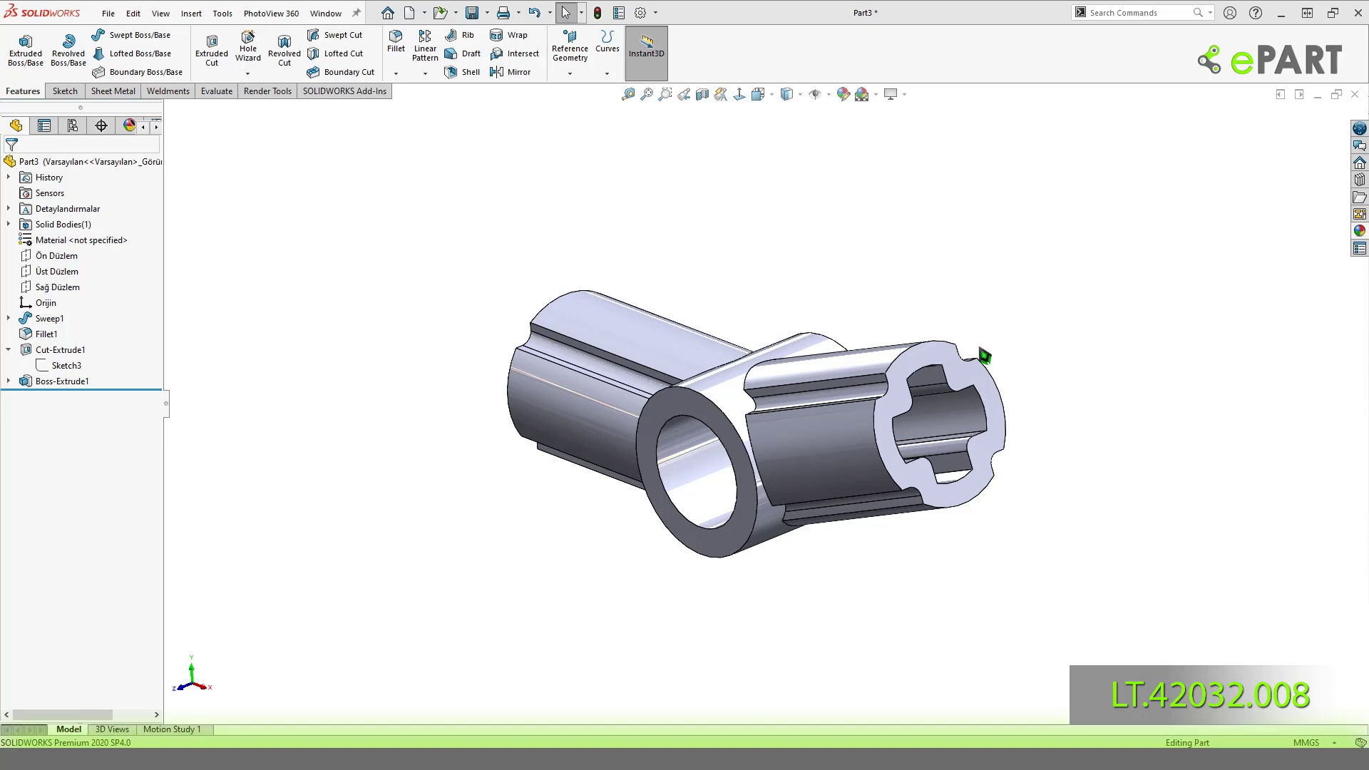
Sketch a Ø6 mm circle at the centre of the boss's front ring face.
click(696, 396)
click(721, 335)
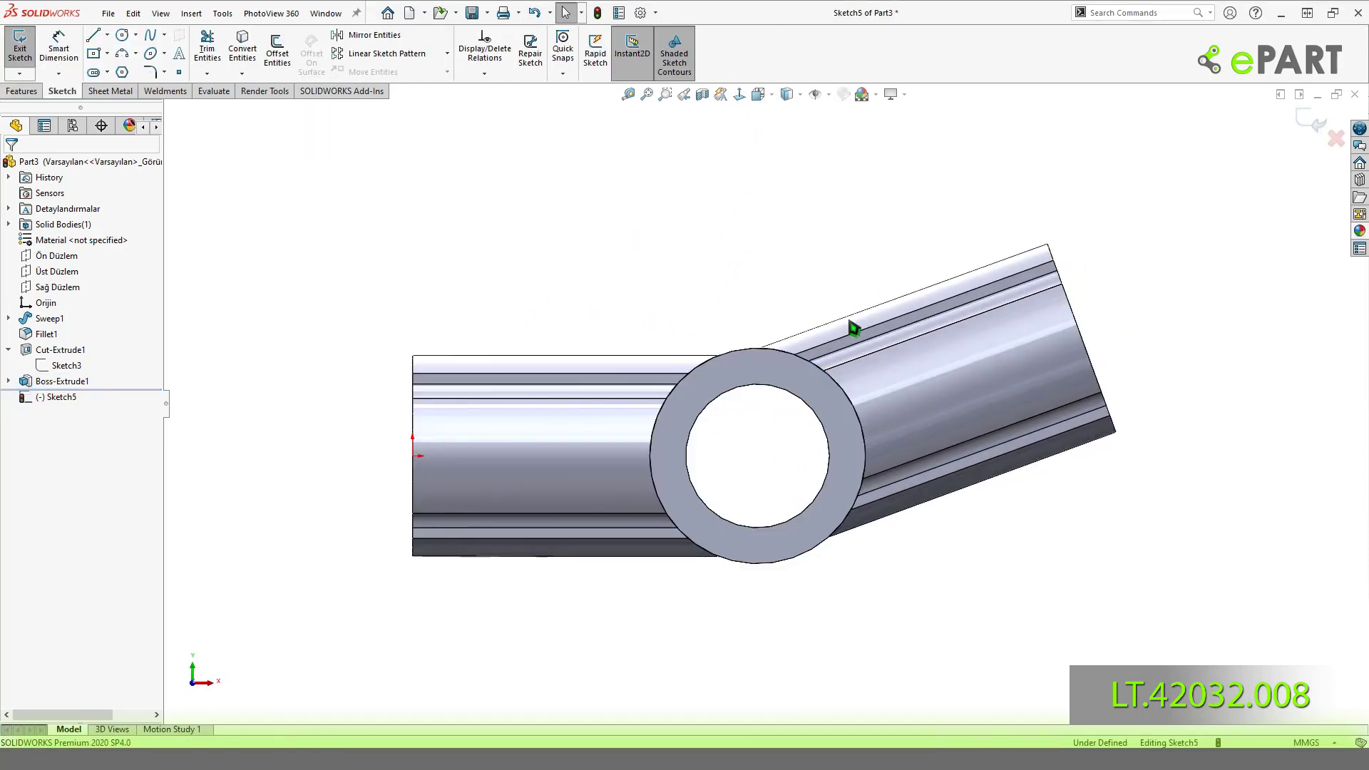
key(c)
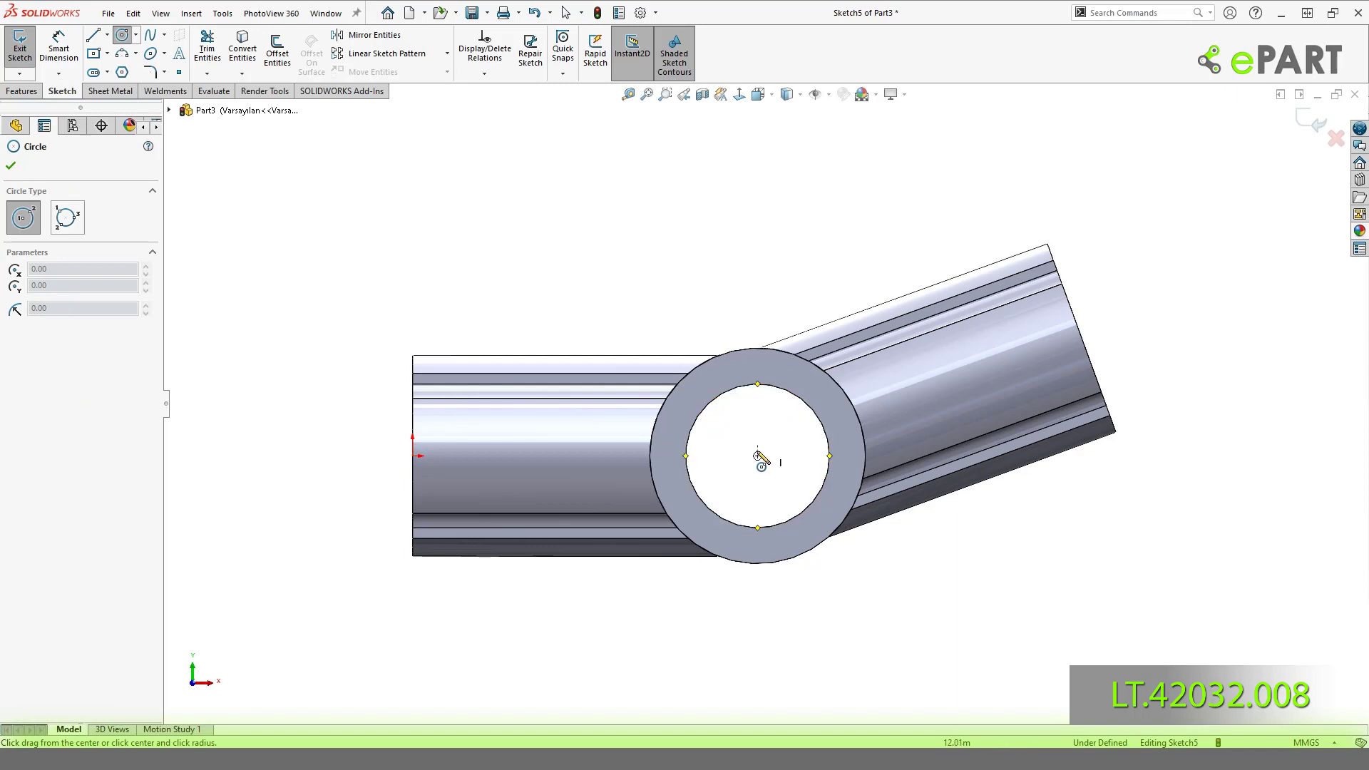
drag(757, 457, 791, 420)
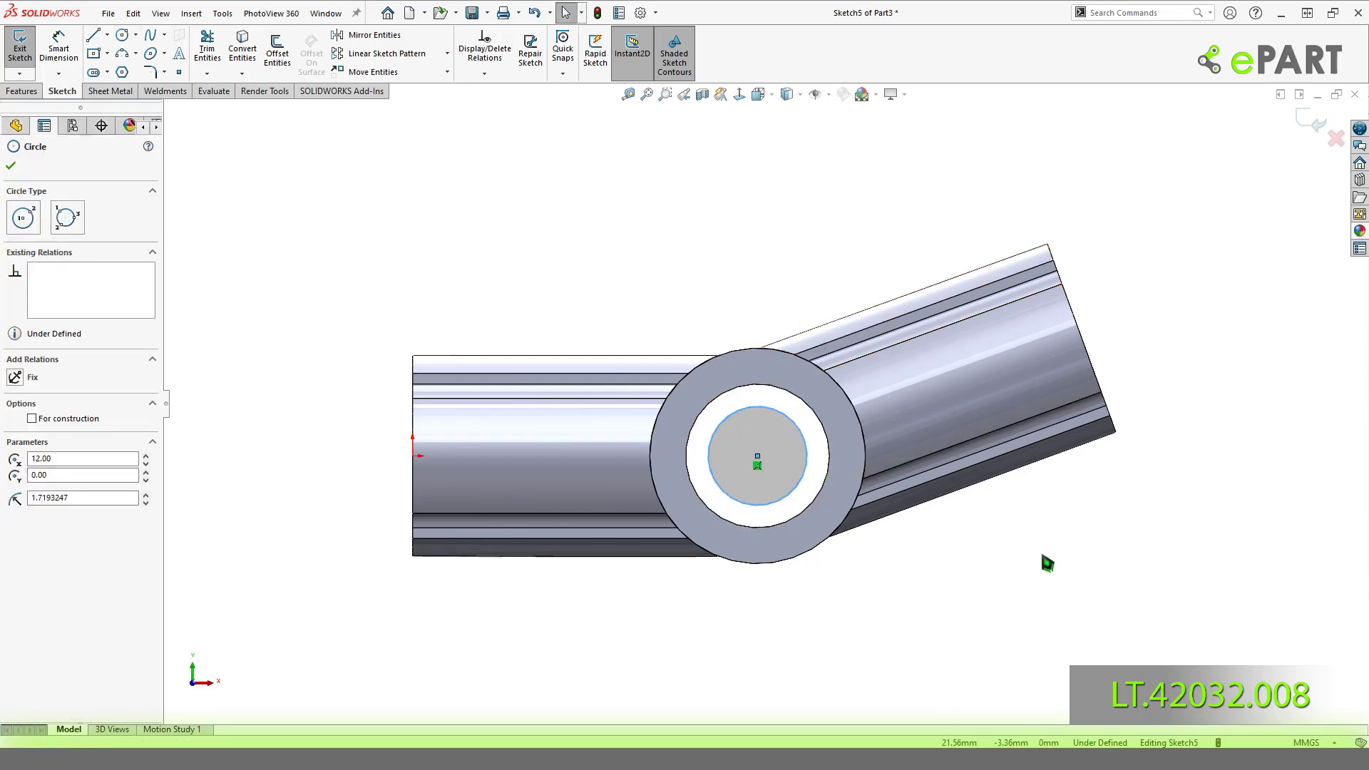
click(784, 416)
right_drag(846, 294, 826, 174)
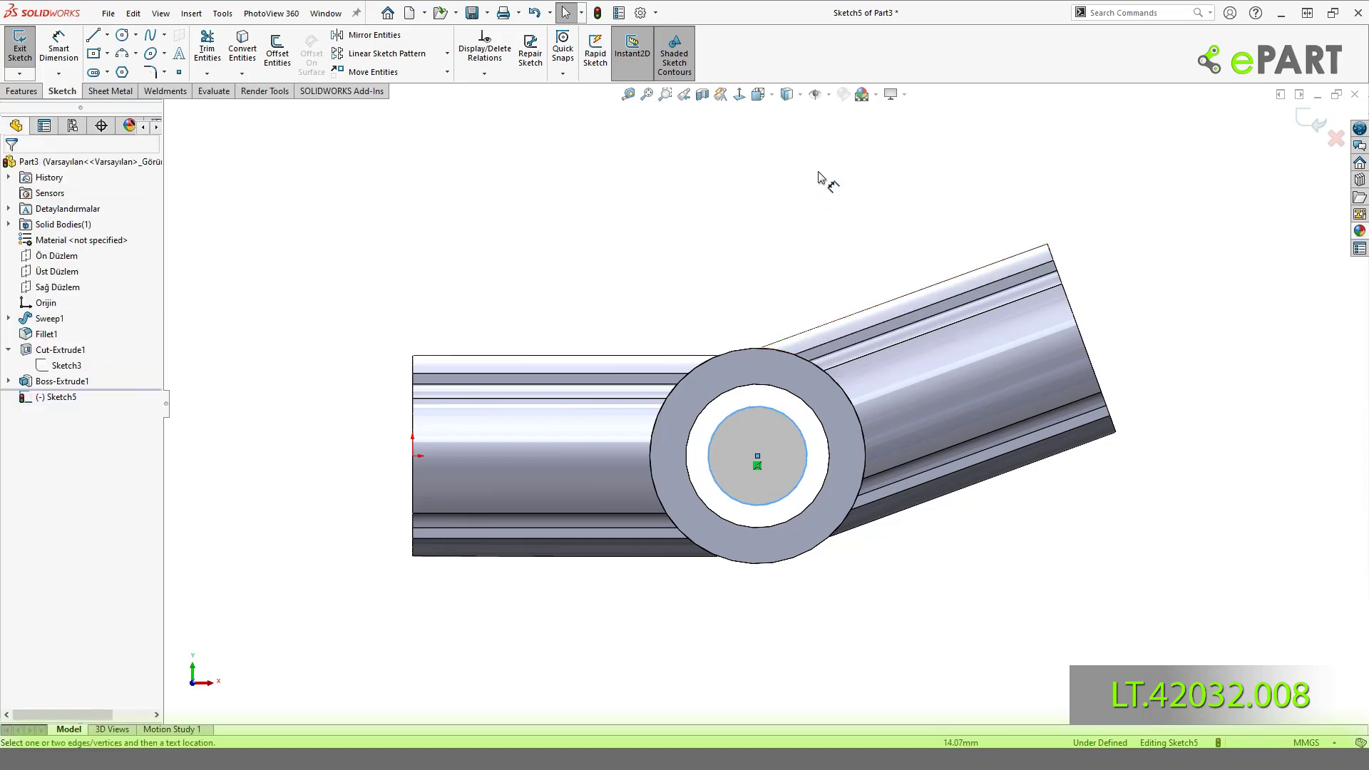
click(755, 408)
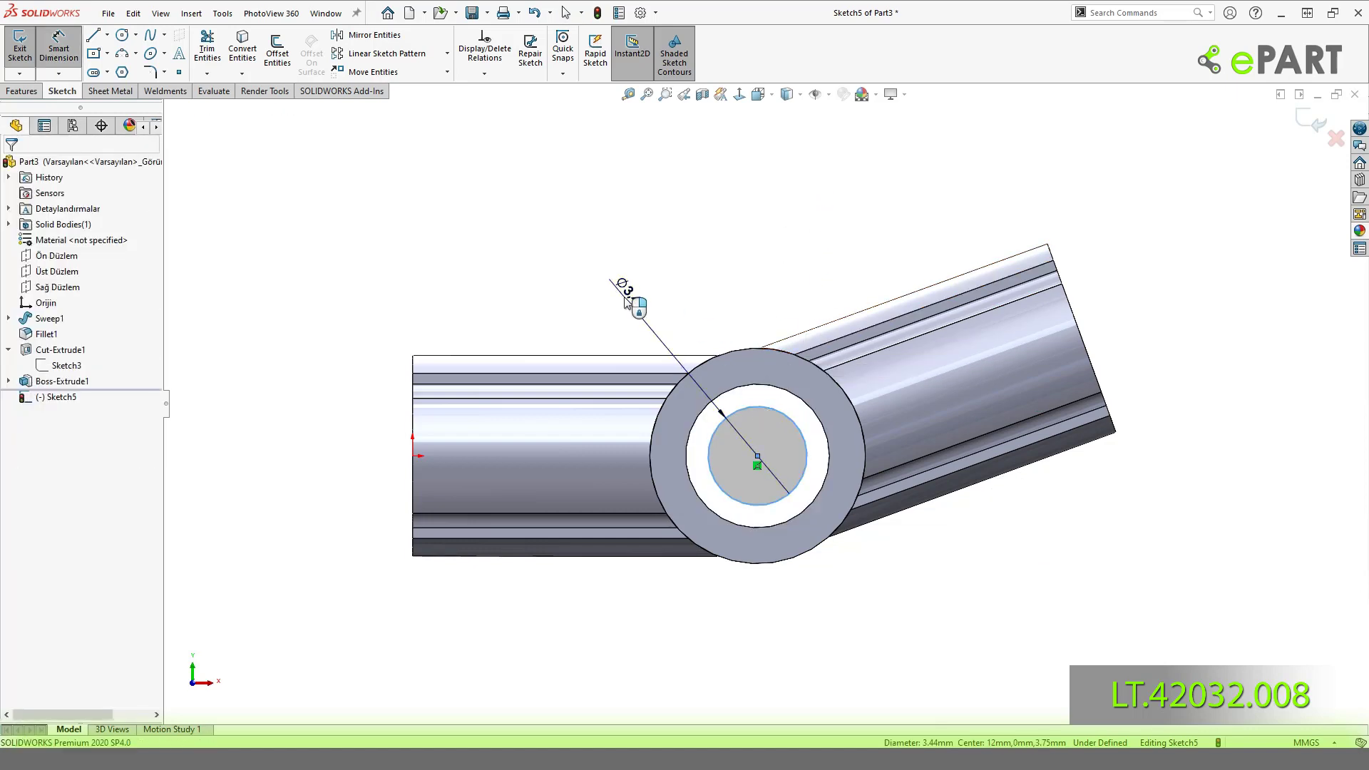
click(628, 300)
text(6)
key(Return)
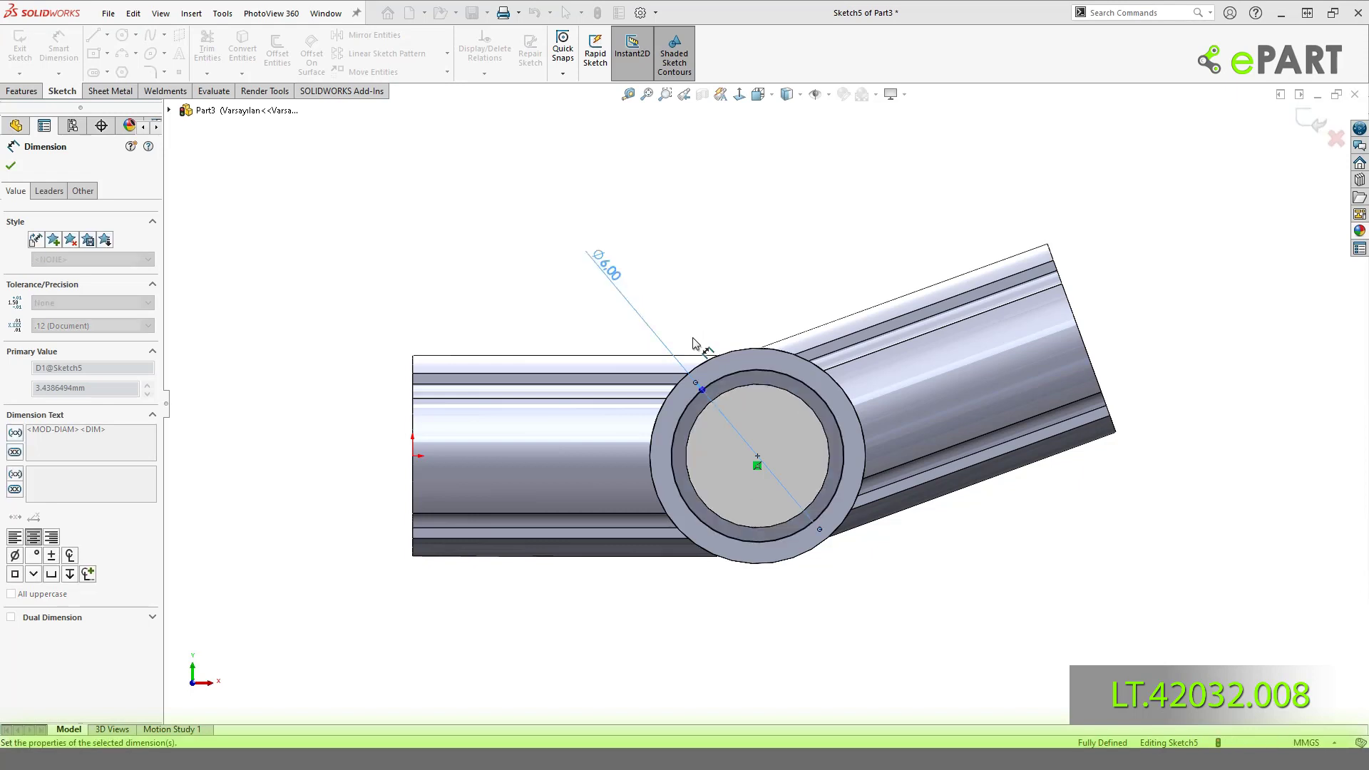
click(49, 191)
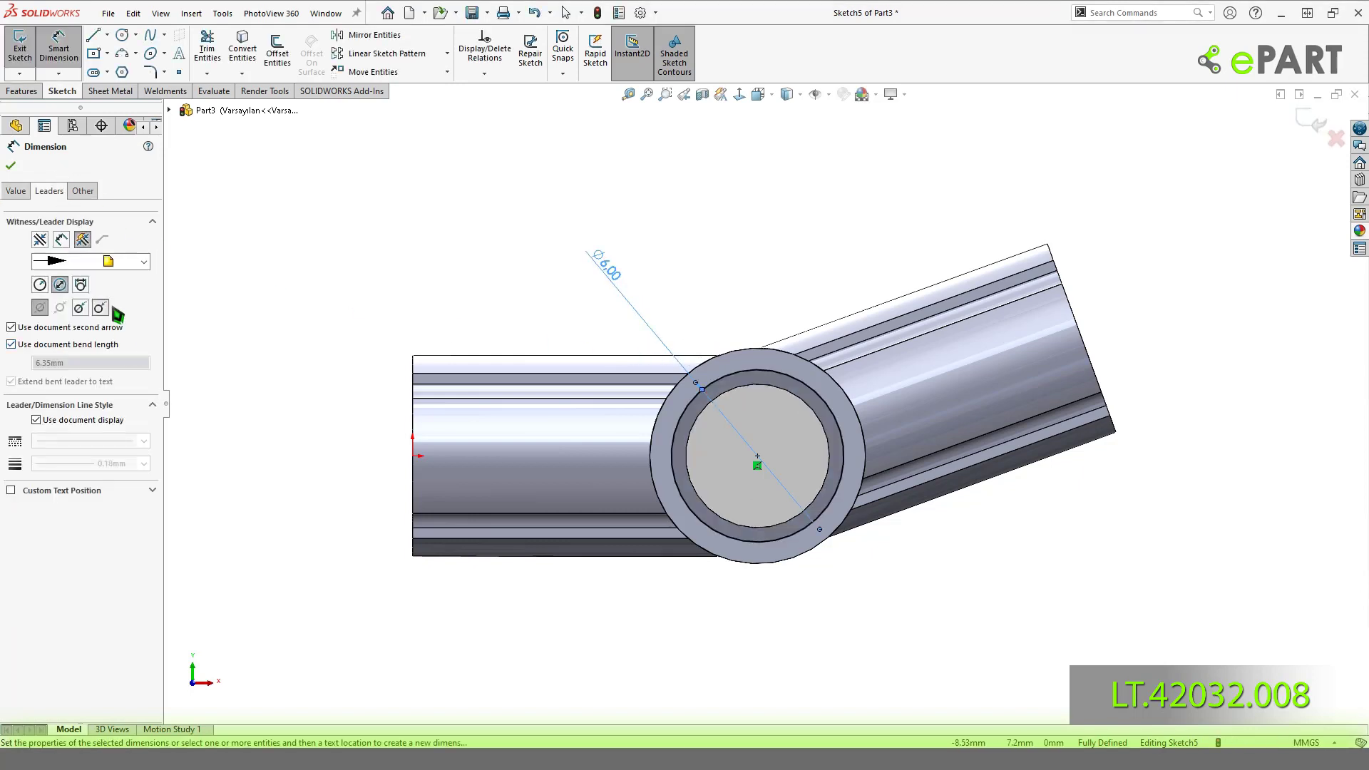
click(10, 166)
Cut the Ø6 circle 1 mm deep as Cut-Extrude2.
click(22, 90)
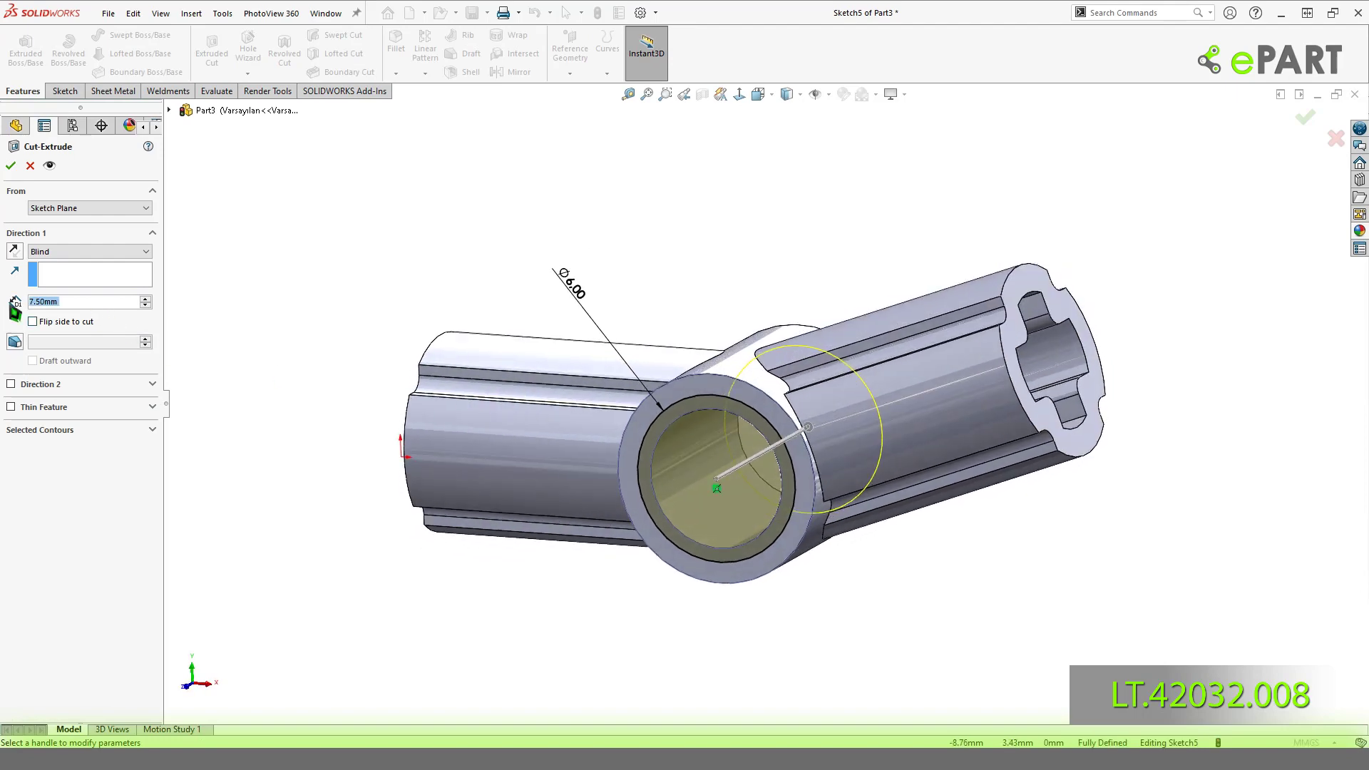
text(1)
click(10, 165)
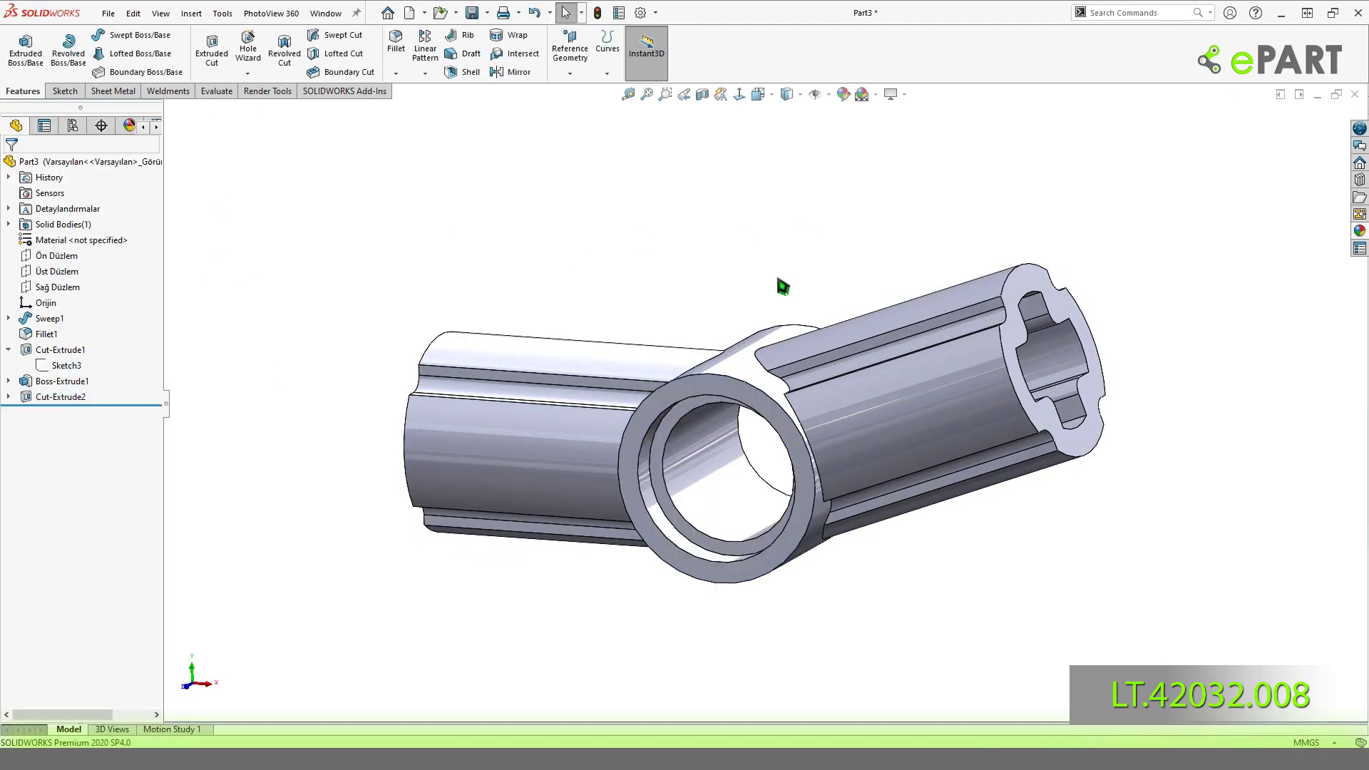
On the other ring face, convert Sketch5's circle and cut it as Cut-Extrude3.
mouse_move(752, 306)
middle_down()
mouse_move(481, 338)
mouse_move(514, 343)
middle_up()
click(745, 399)
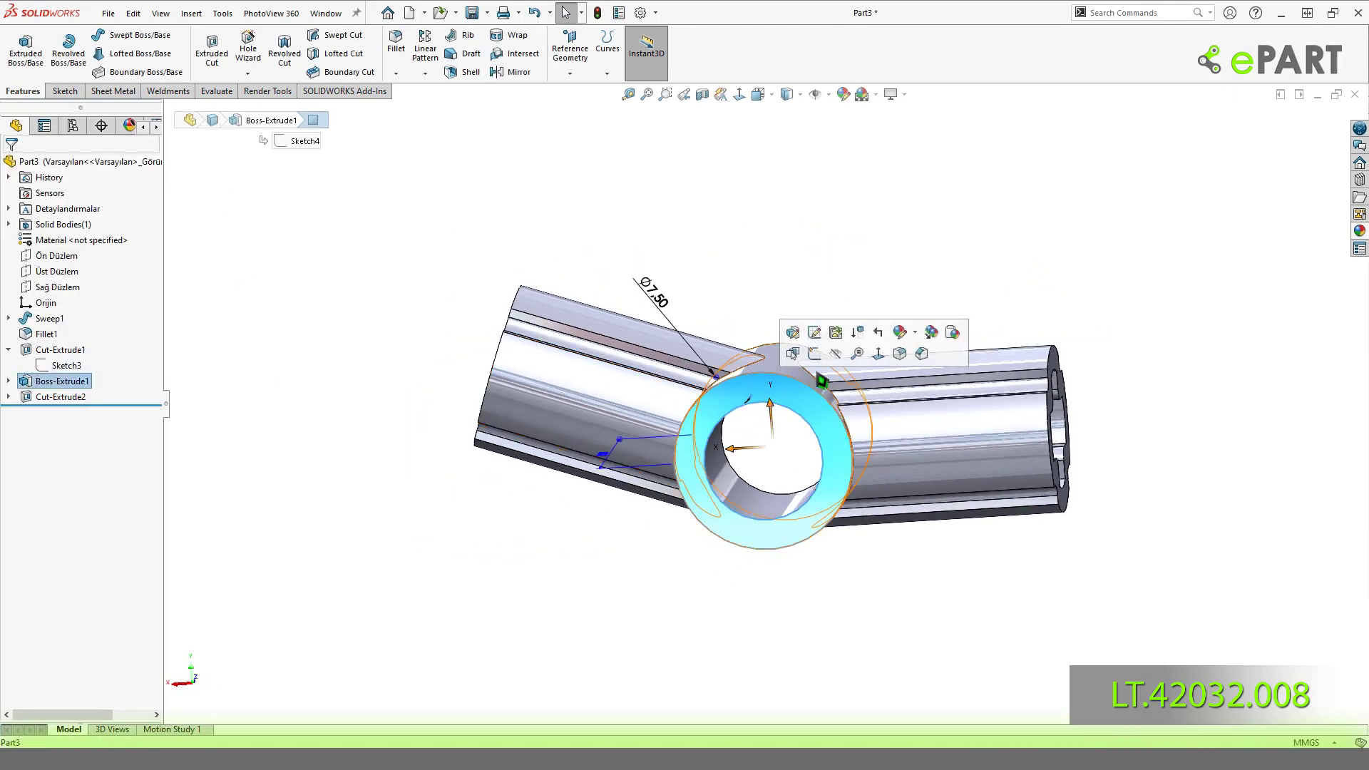
click(828, 345)
click(9, 397)
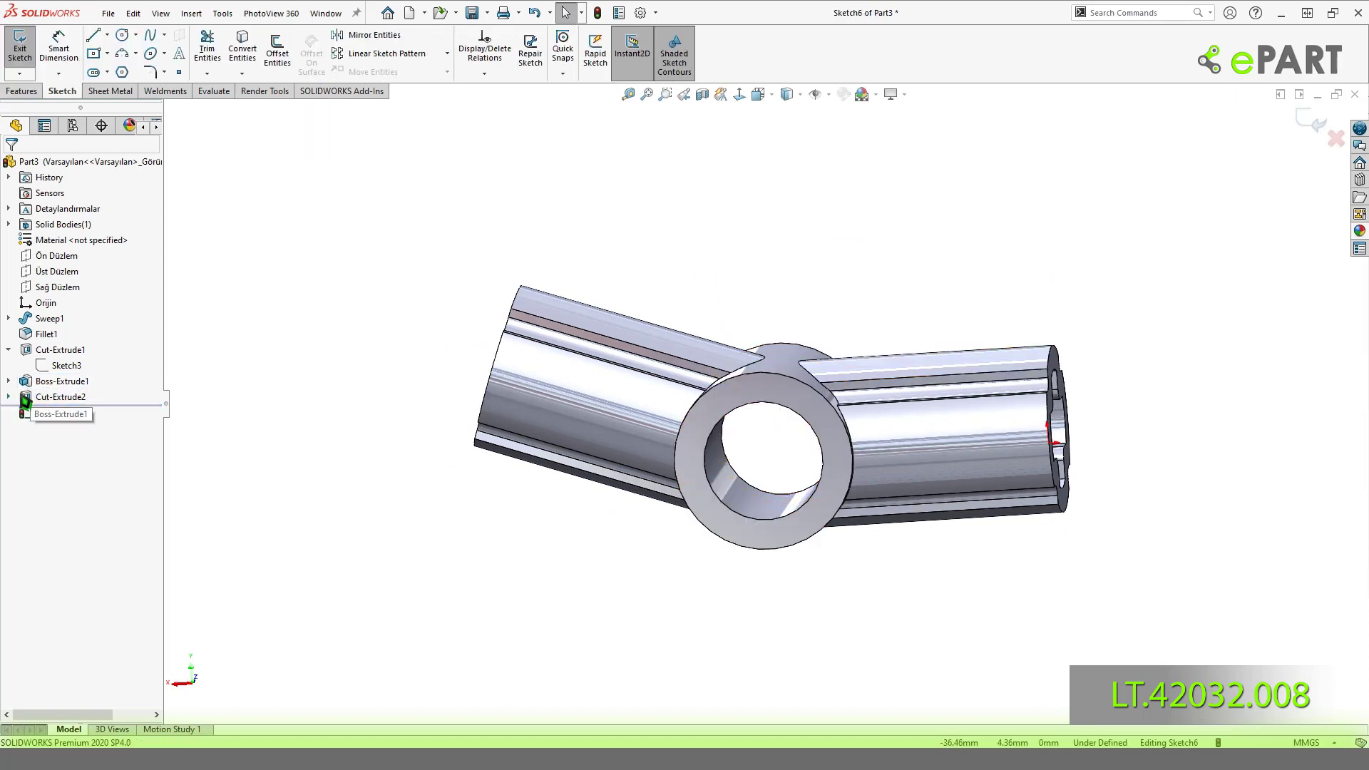
click(59, 413)
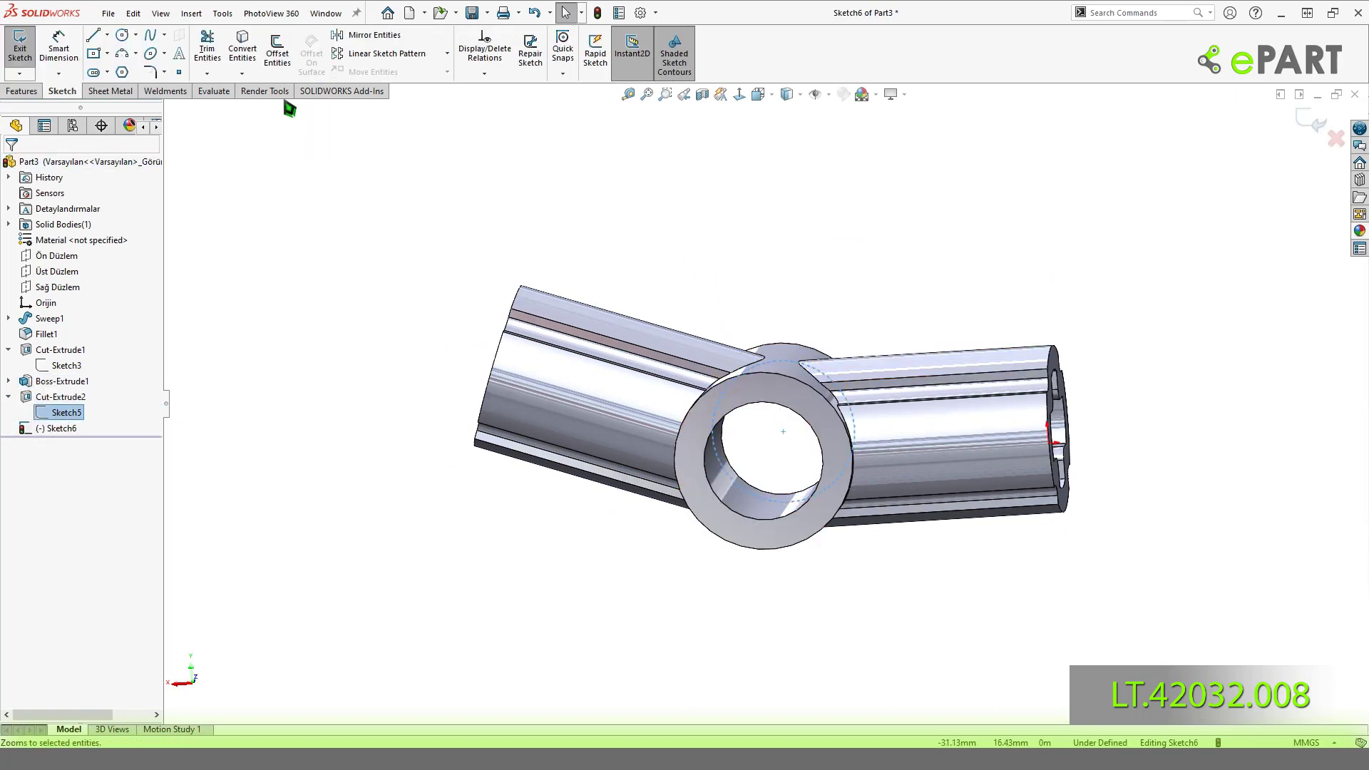
click(246, 53)
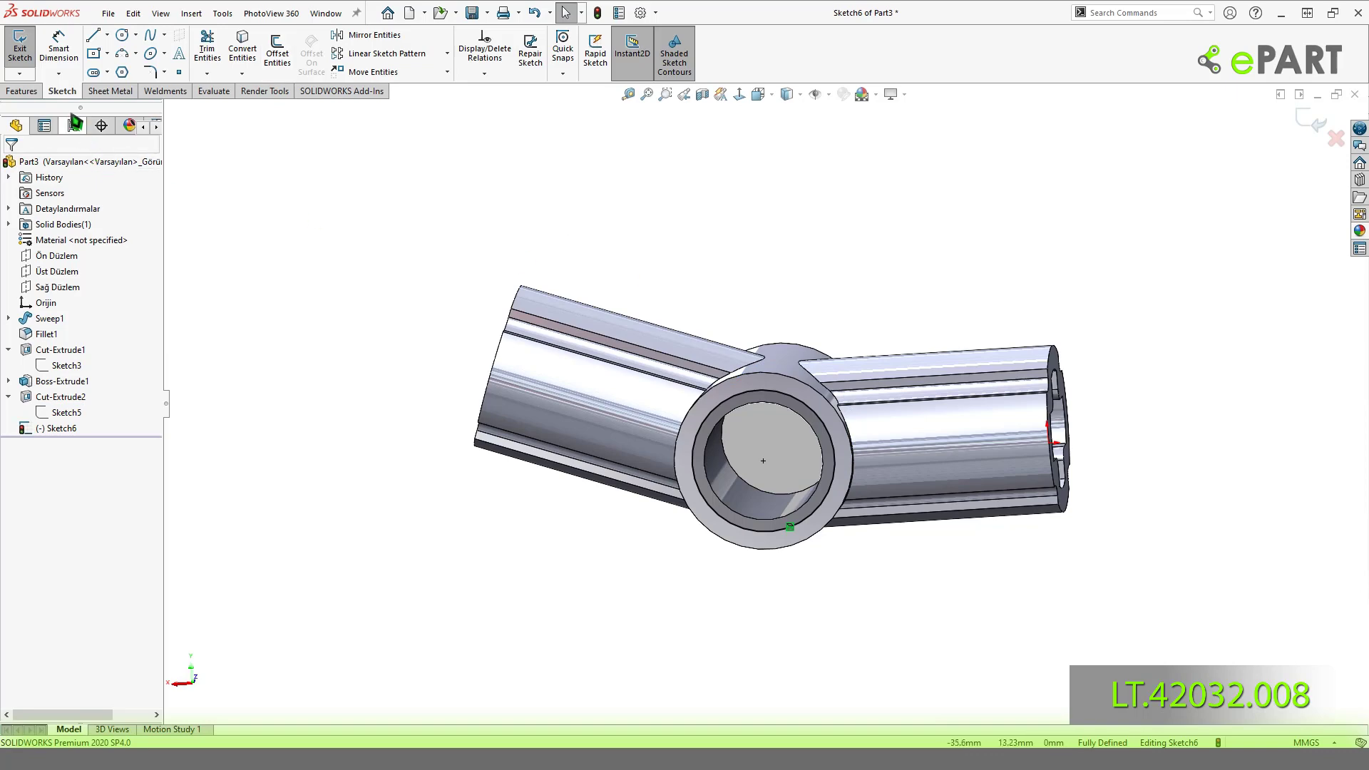
click(21, 90)
click(224, 59)
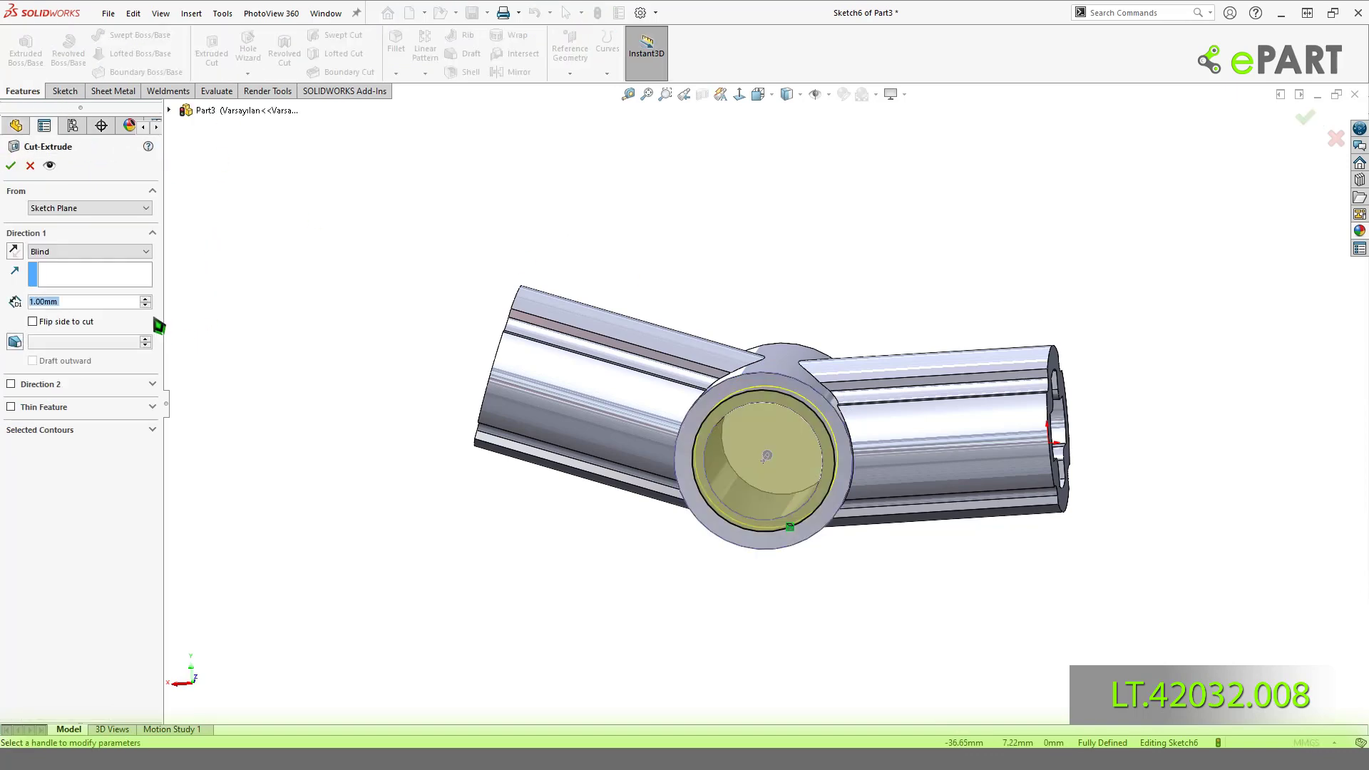
click(11, 165)
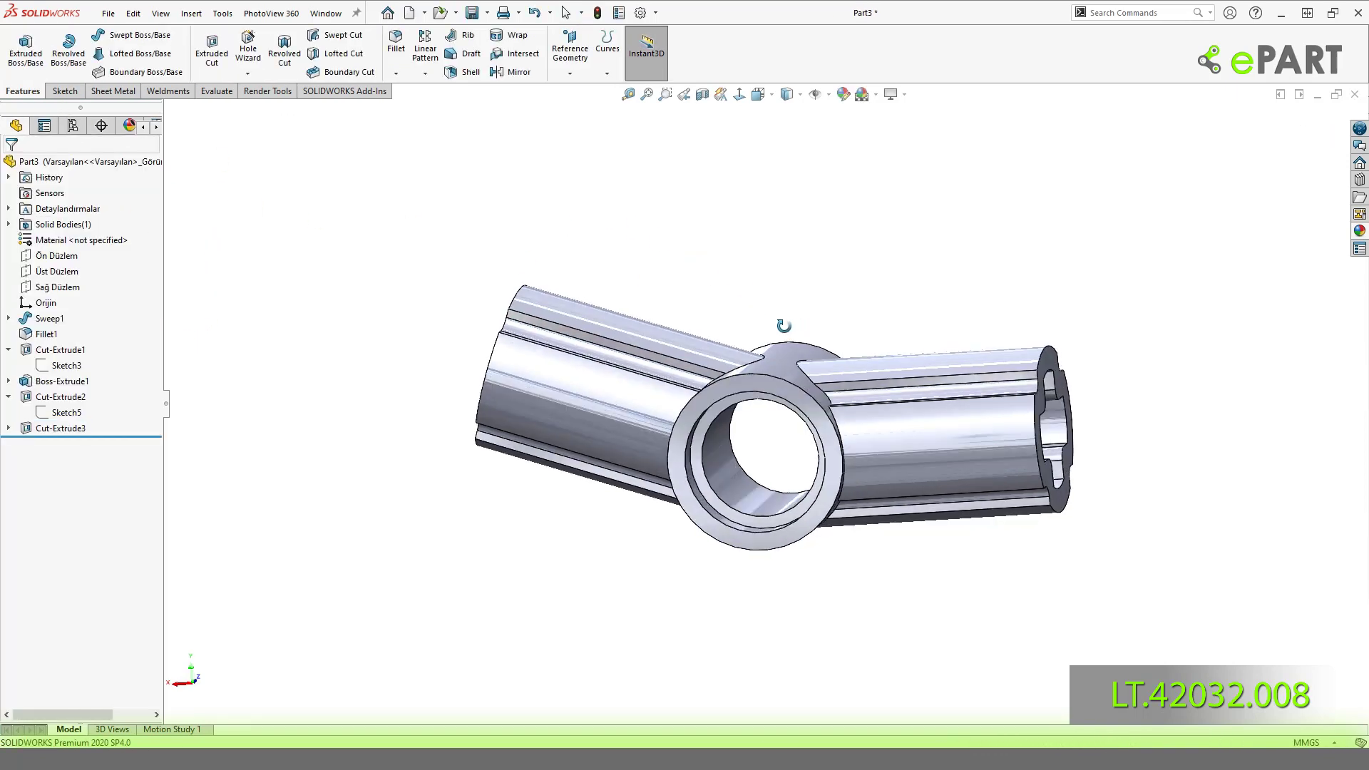
middle_drag(700, 323, 825, 284)
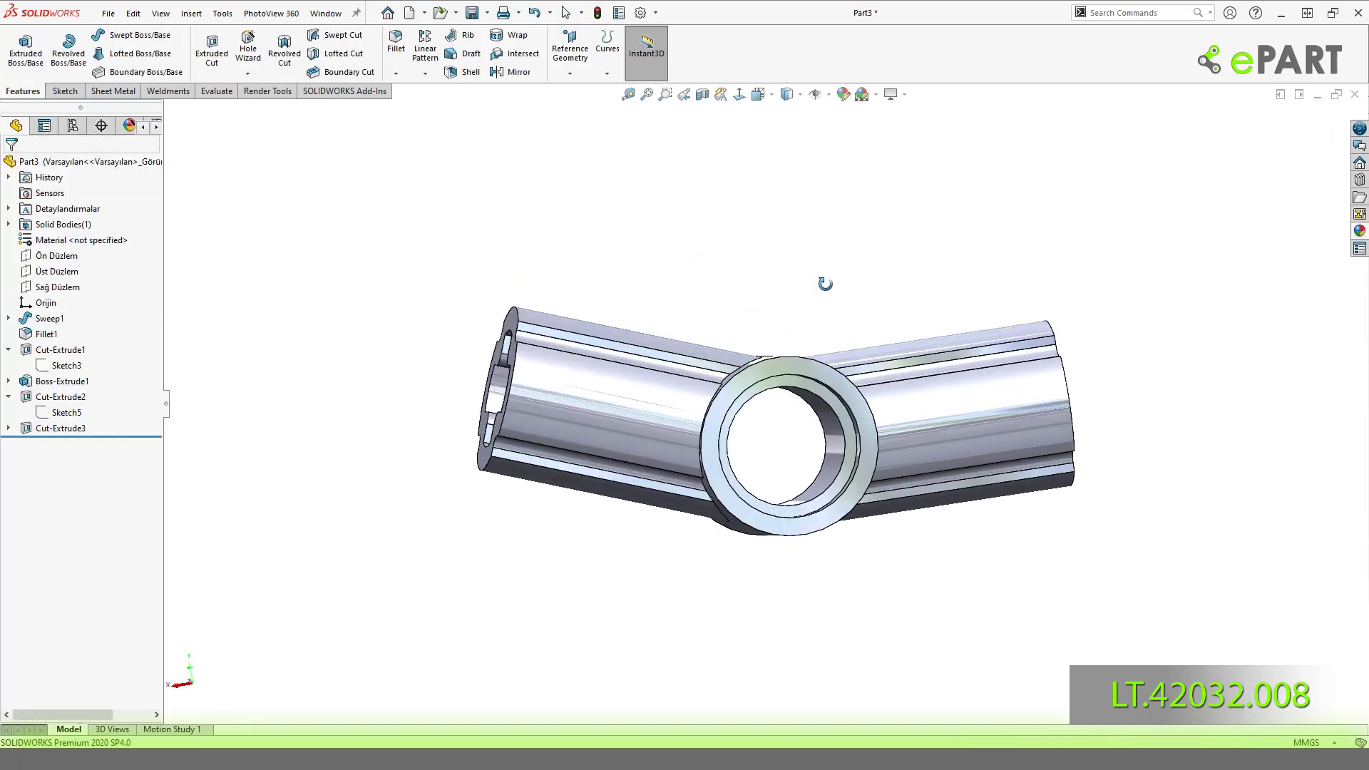
Show the part isometrically and colour it grey, RGB 192/192/192.
click(773, 95)
click(859, 139)
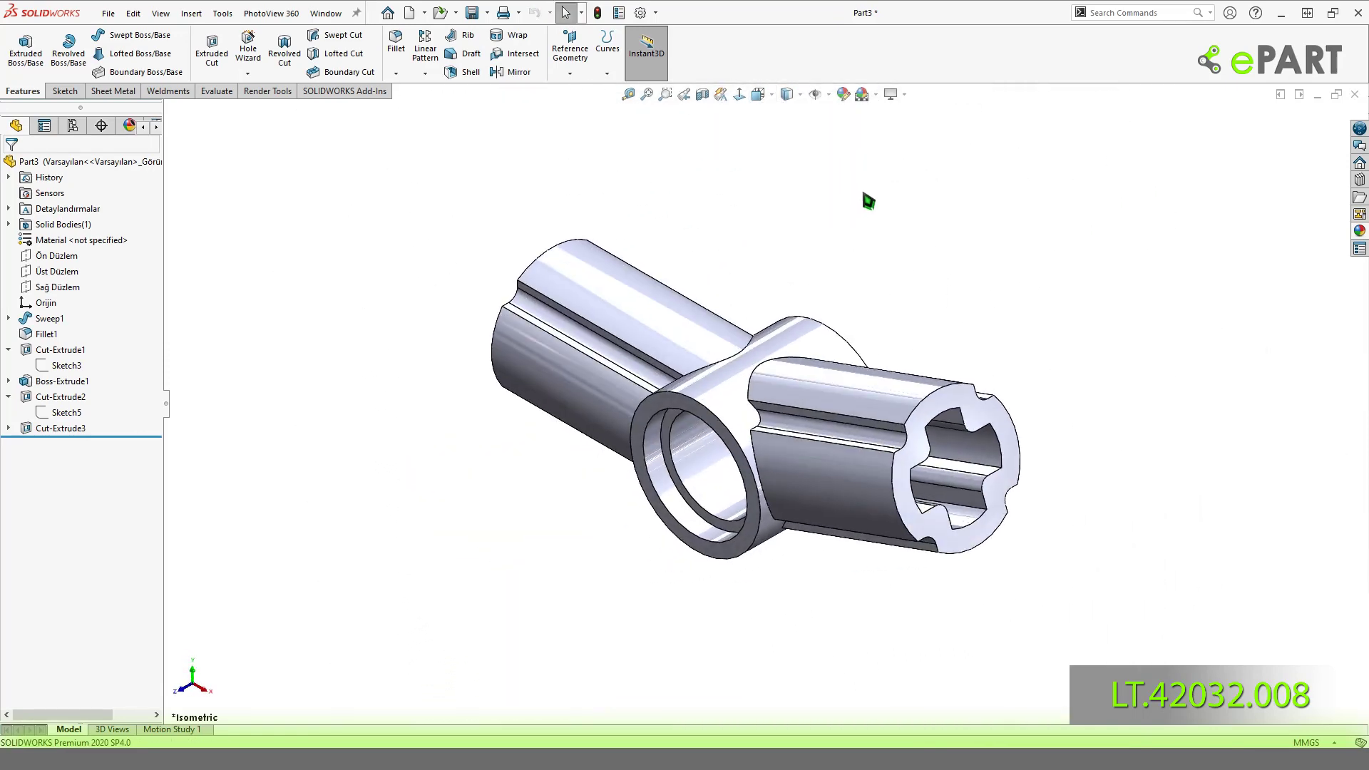
click(824, 254)
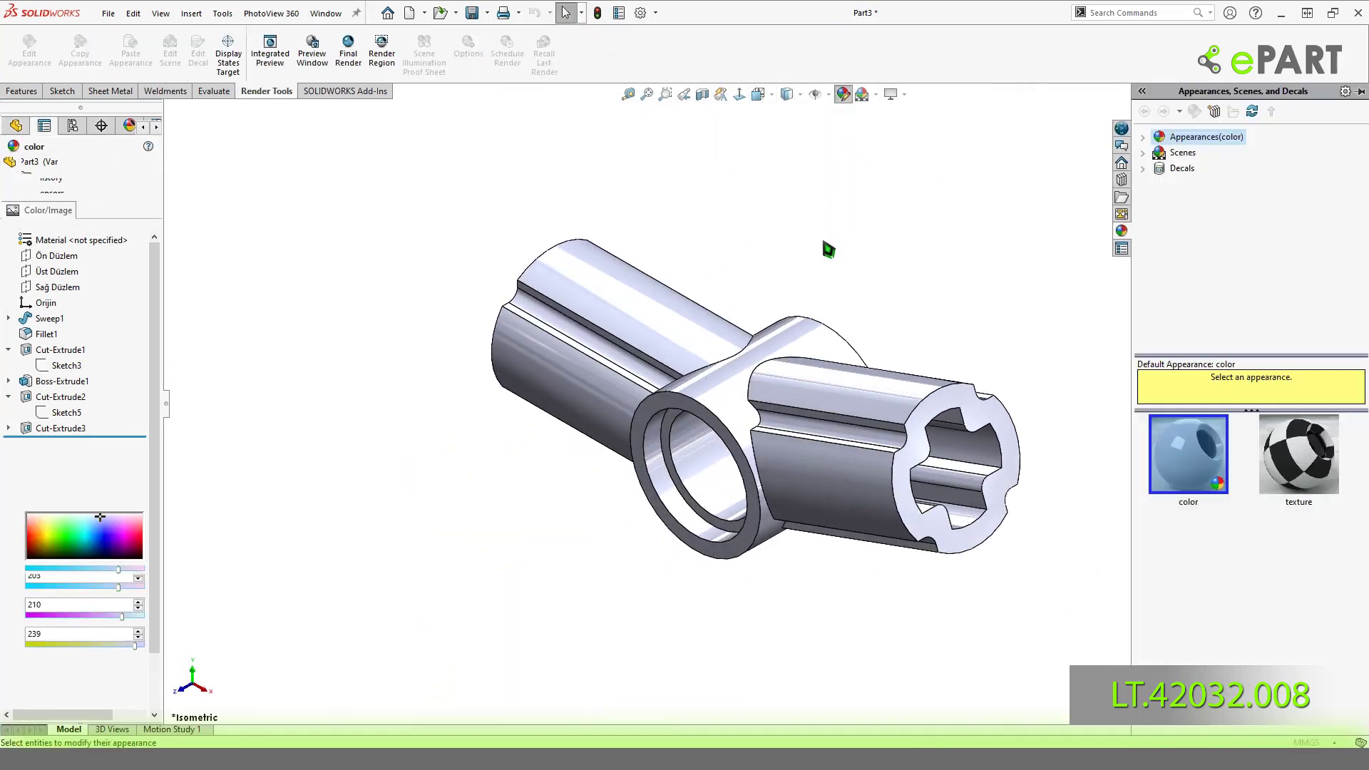
drag(100, 499, 30, 497)
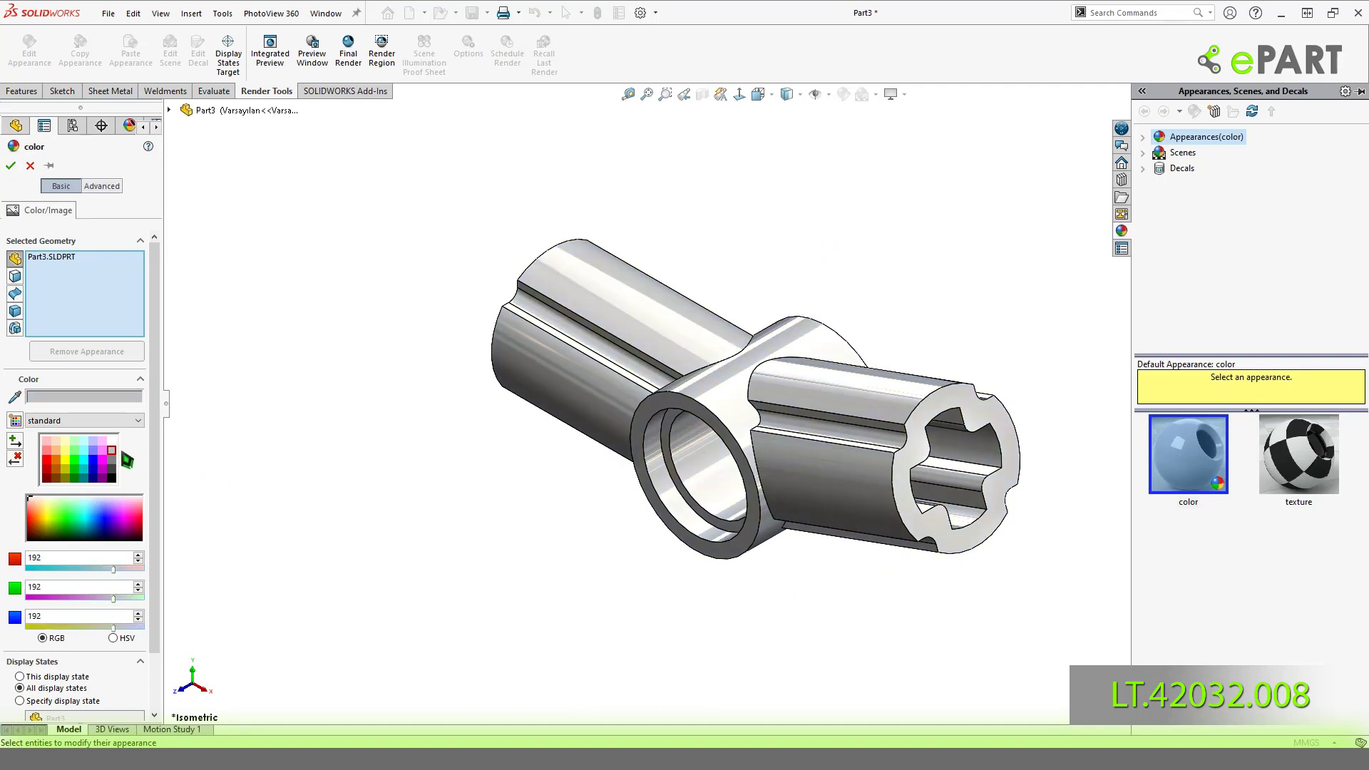
click(11, 166)
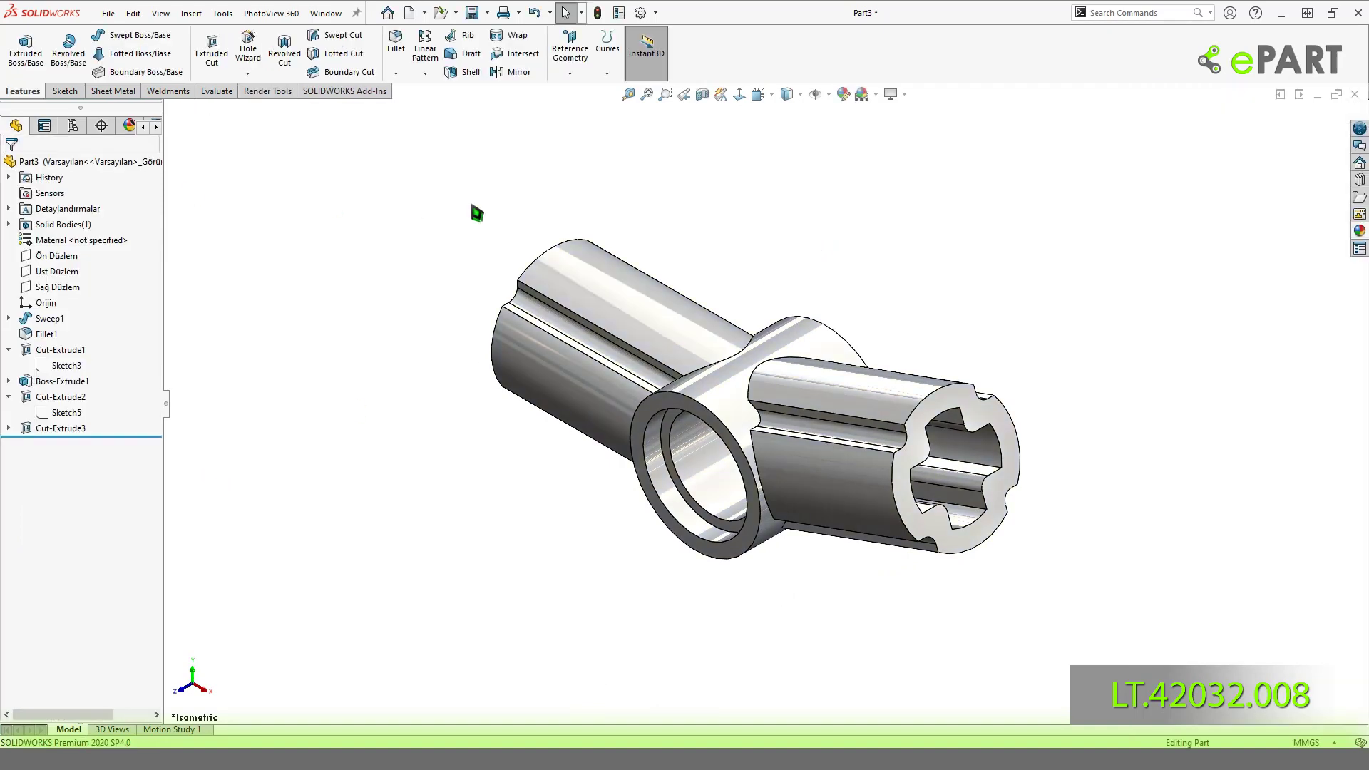
Save the part as LT.42032.008.SLDPRT.
key(ctrl+s)
scroll(542, 253, down, 5)
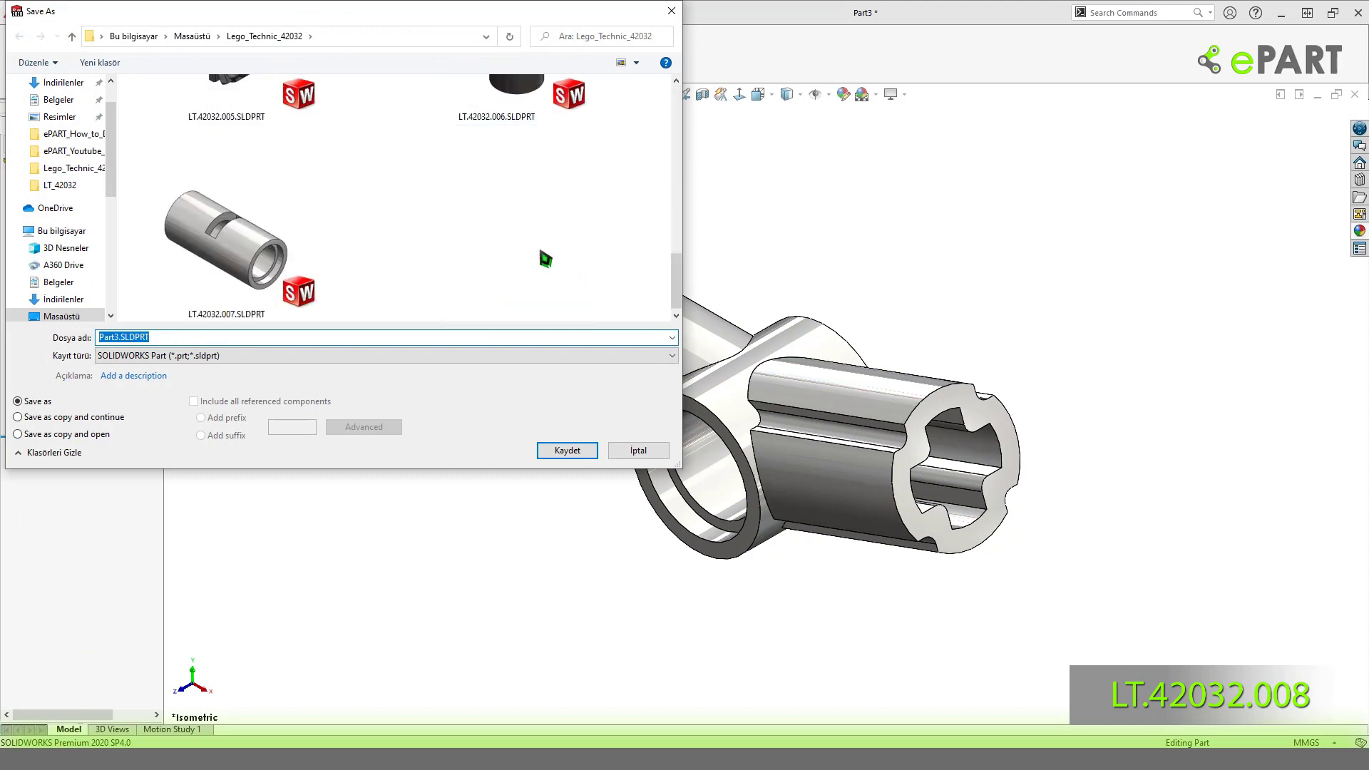
click(294, 266)
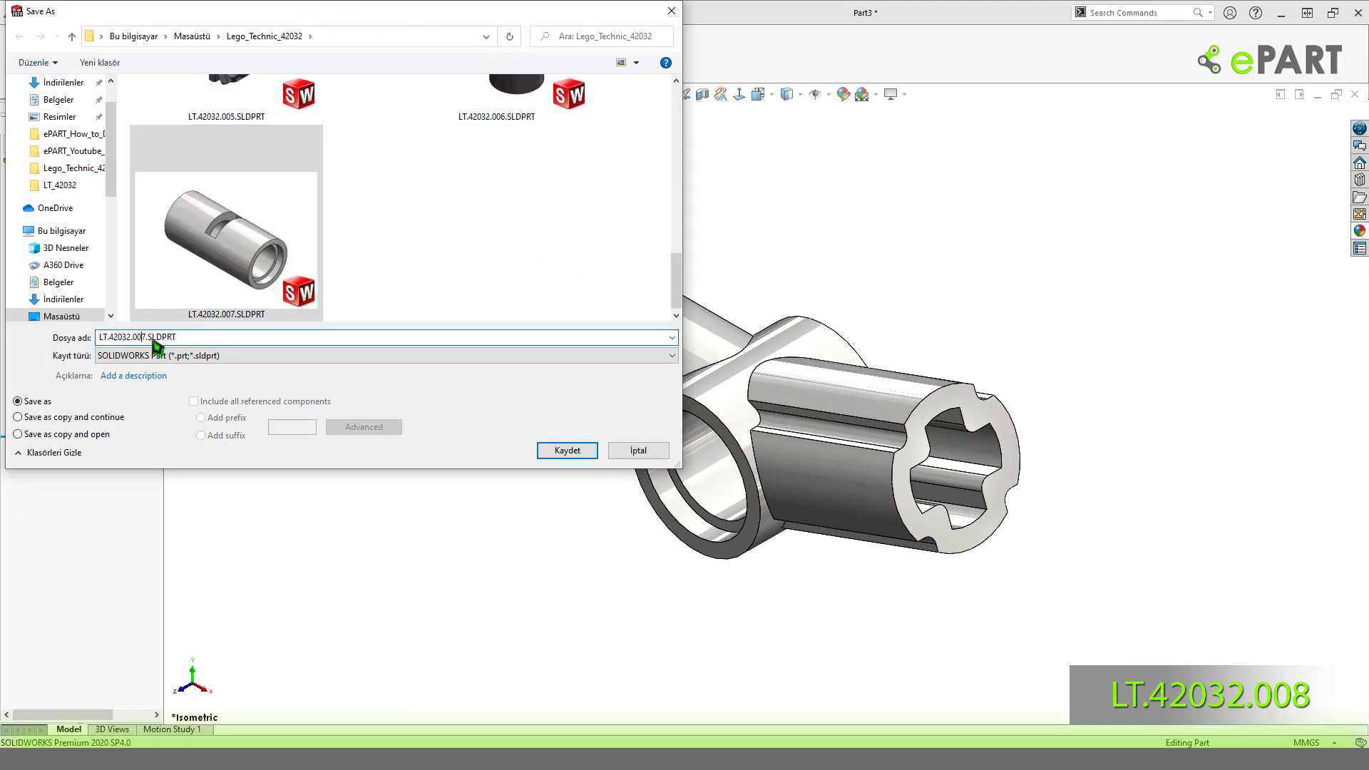
text(8)
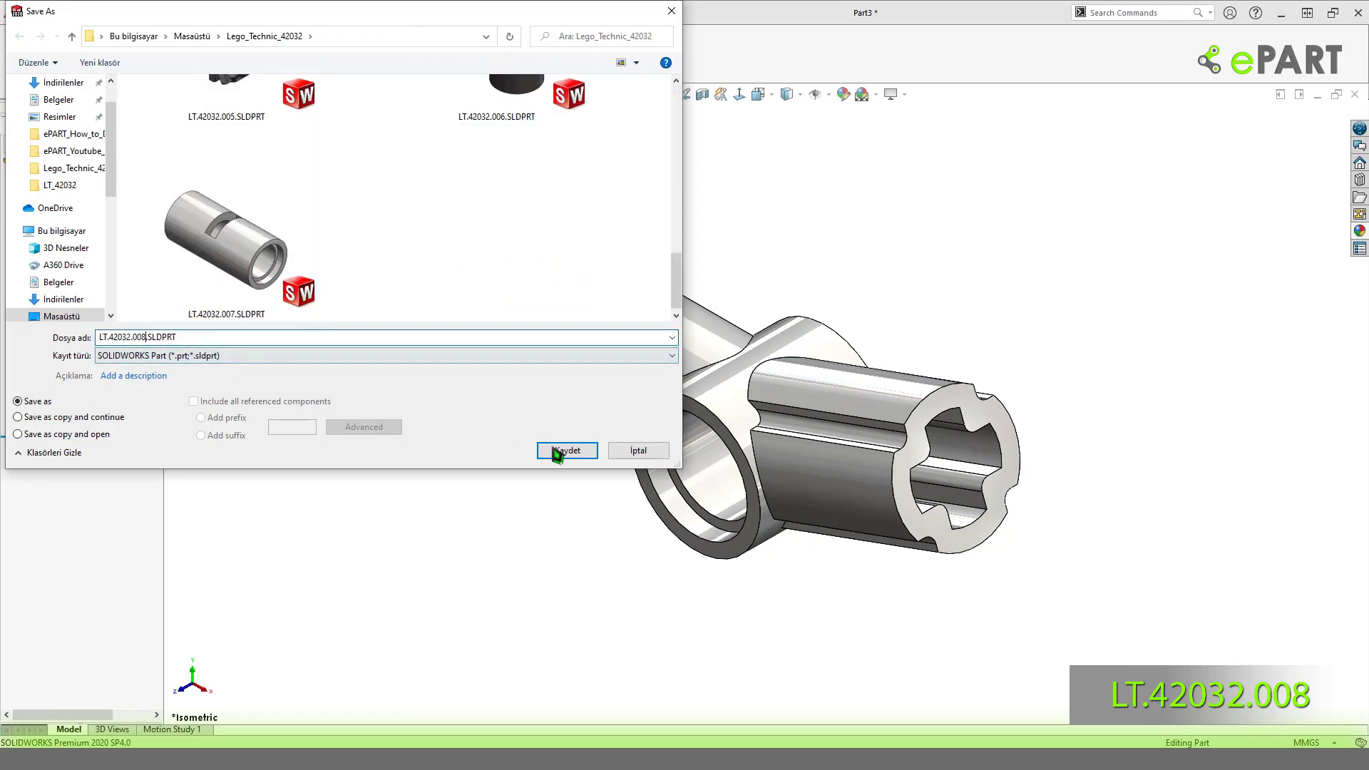
click(559, 450)
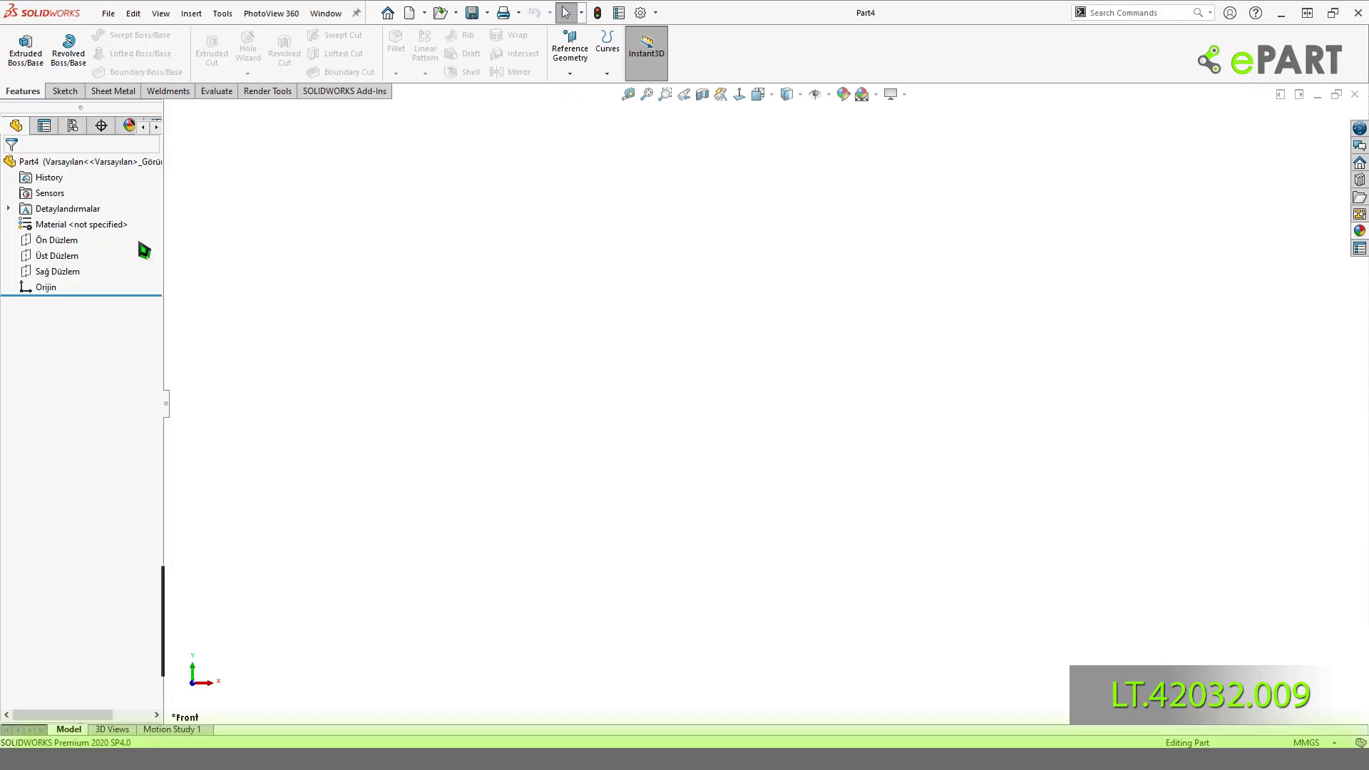
Sketch a tall and a wide centre rectangle on Ön Düzlem, both centred on the origin.
click(57, 241)
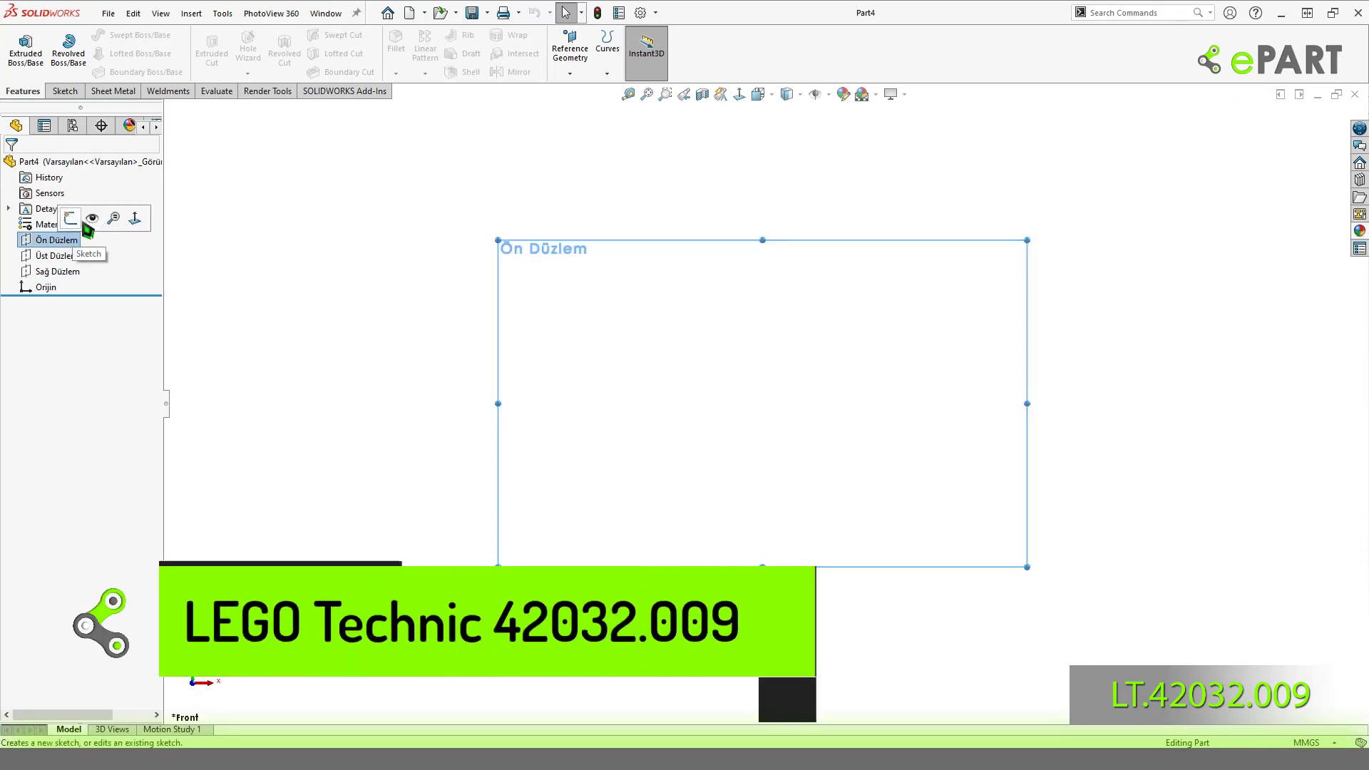
click(71, 219)
click(93, 54)
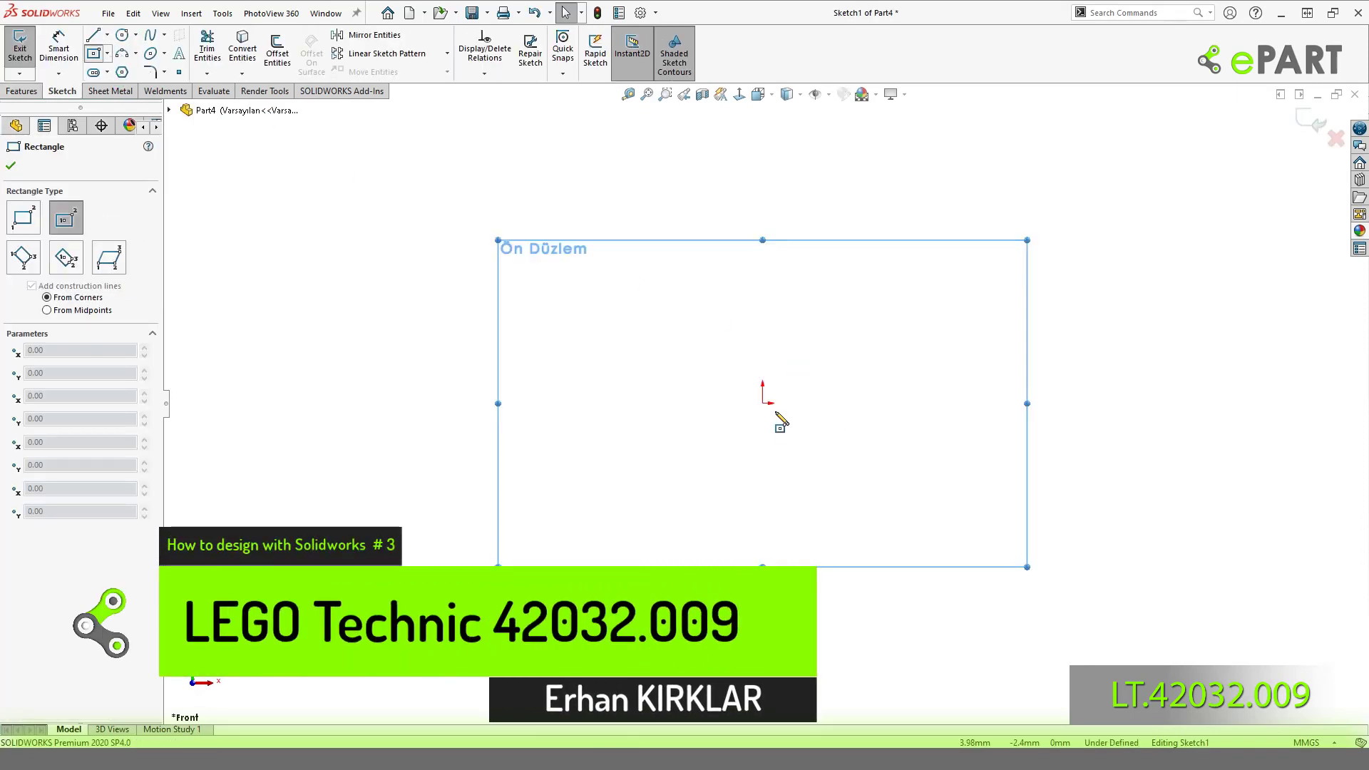
click(763, 403)
click(667, 268)
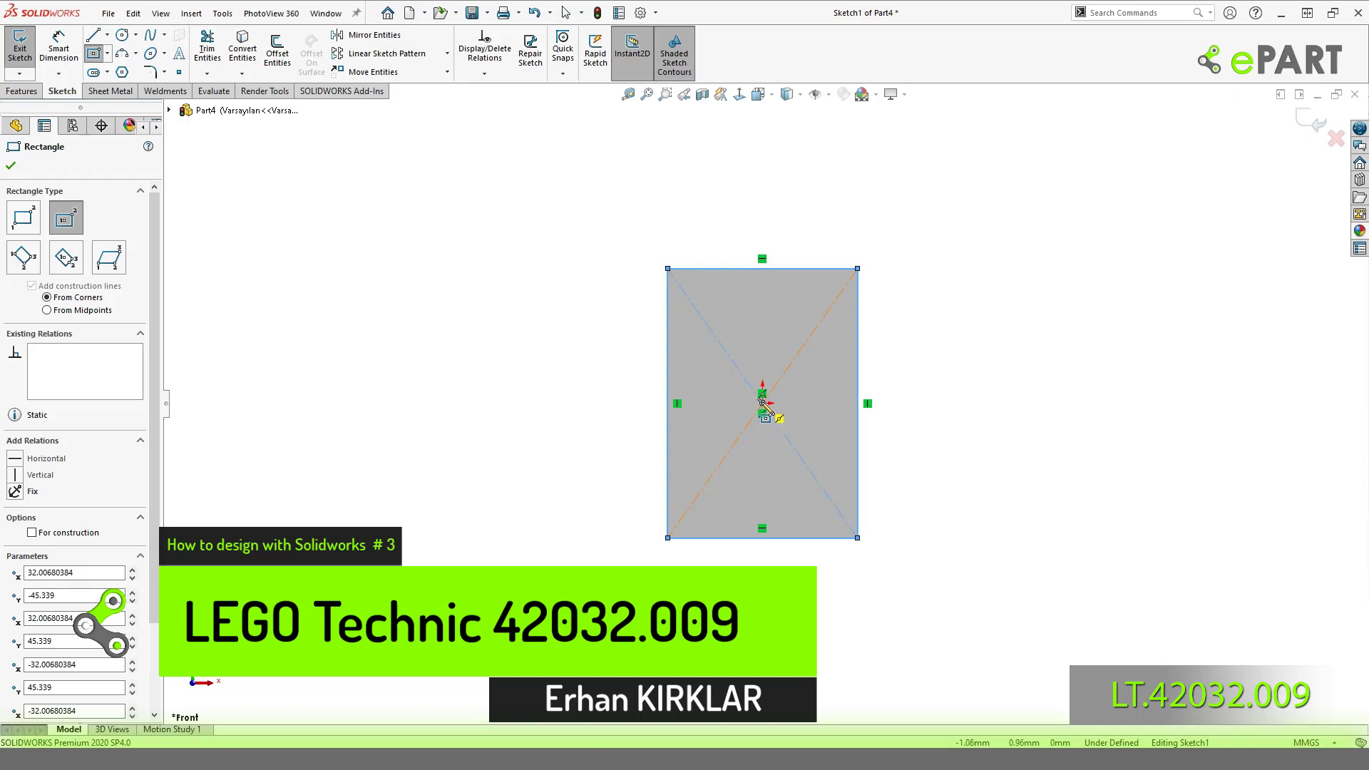
click(762, 404)
click(581, 346)
key(Escape)
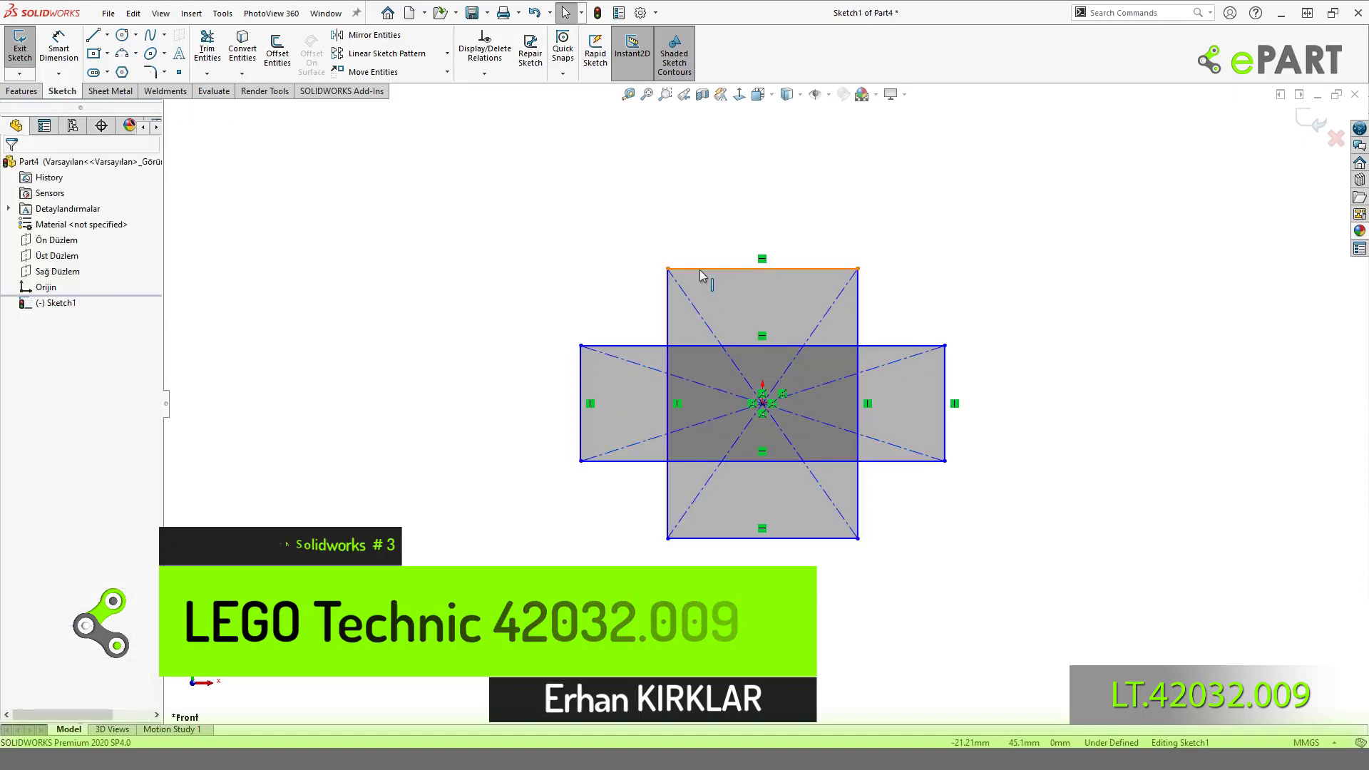
Add Equal relations between two pairs of edges of the two rectangles.
click(701, 269)
ctrl+click(581, 365)
click(727, 301)
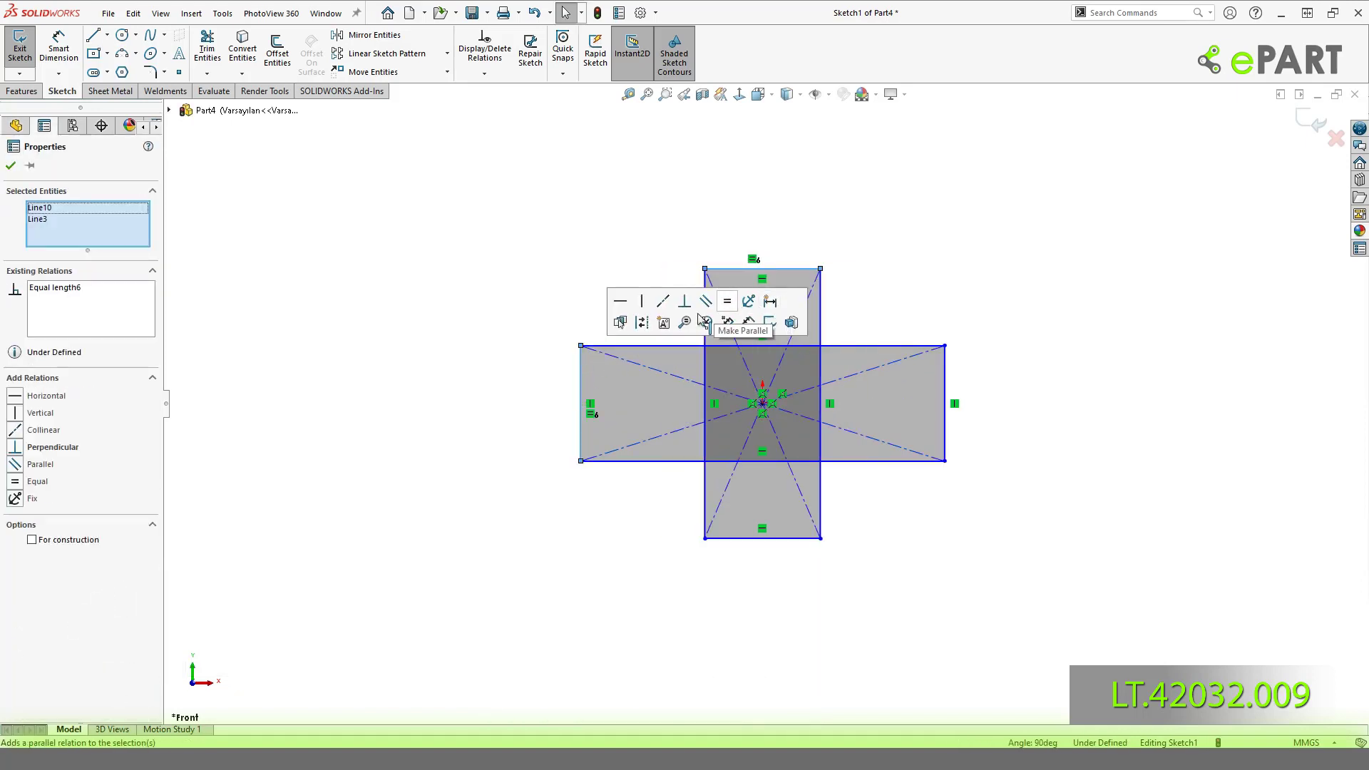
key(Escape)
click(704, 361)
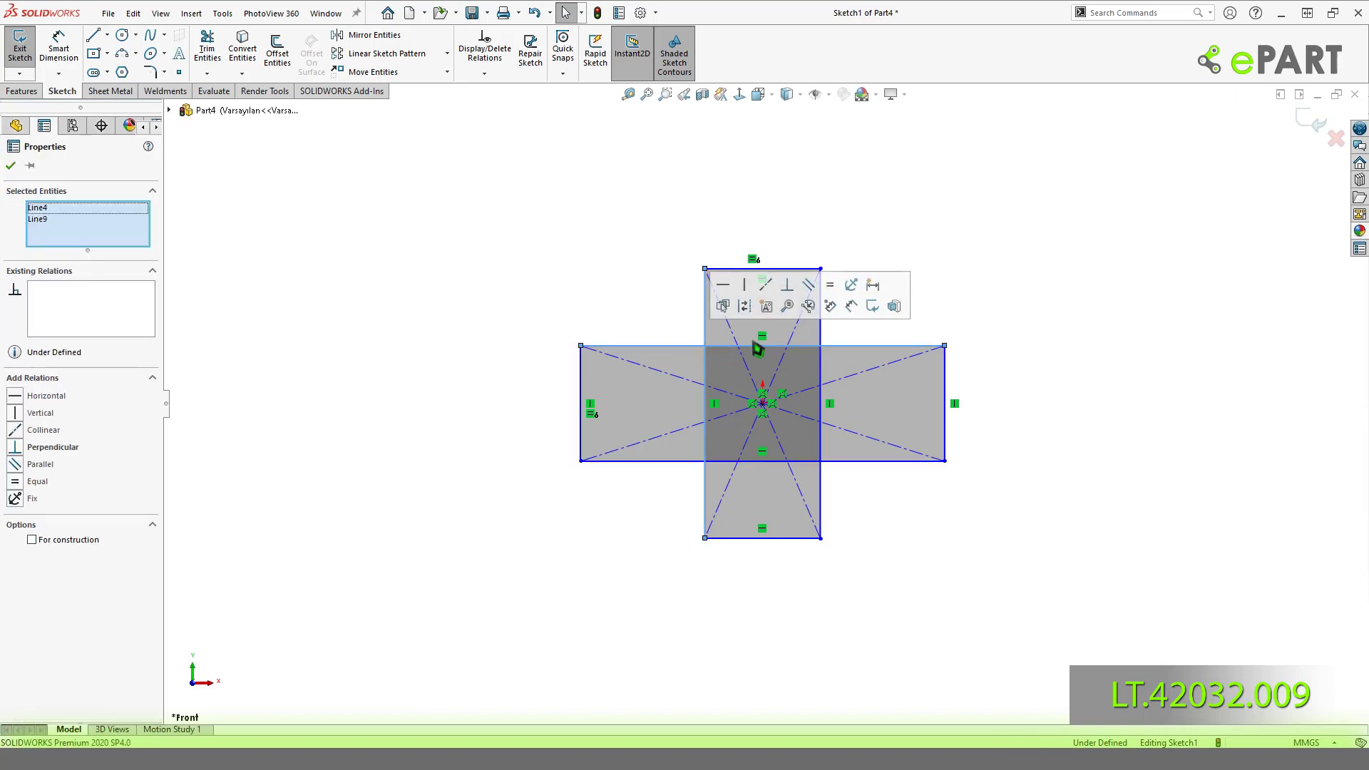
click(830, 285)
click(1070, 341)
Dimension the wide rectangle's left edge to a height of 2.00.
key(d)
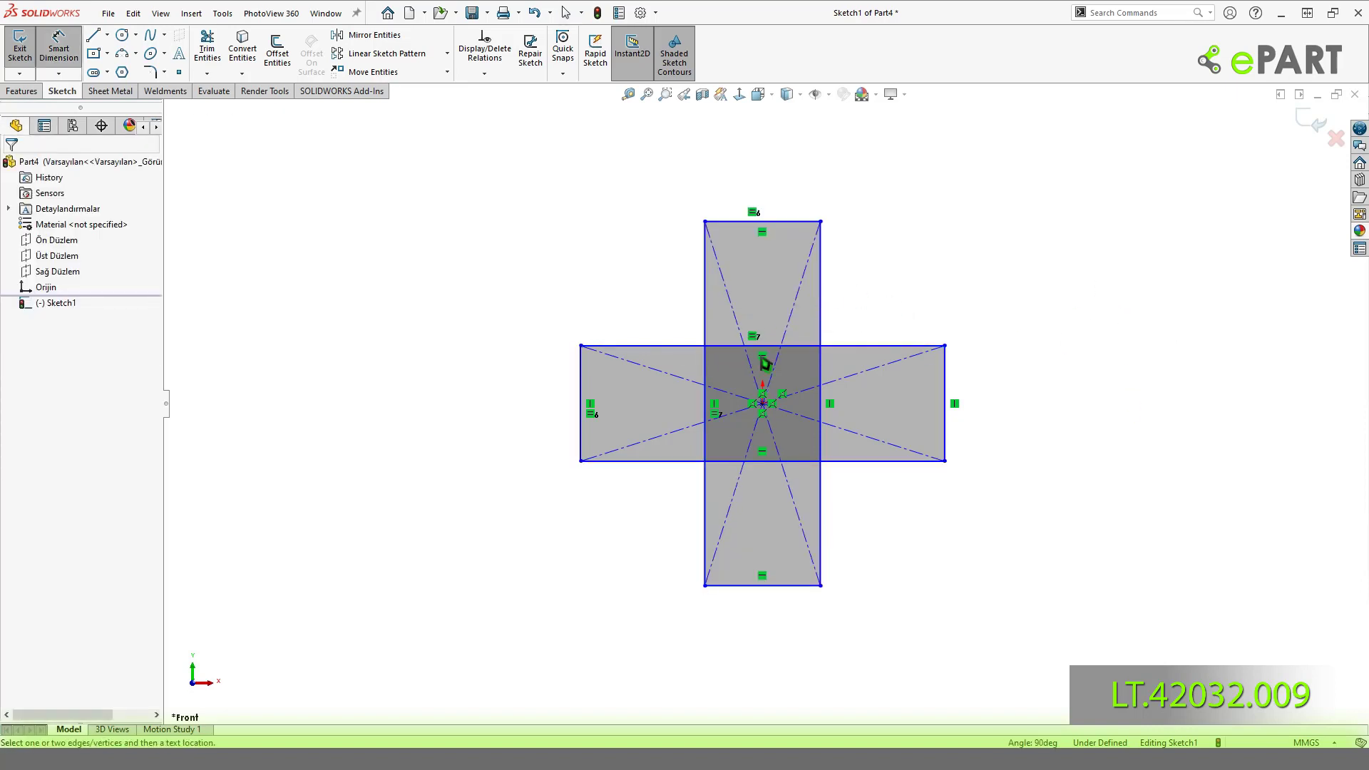
click(581, 391)
click(551, 412)
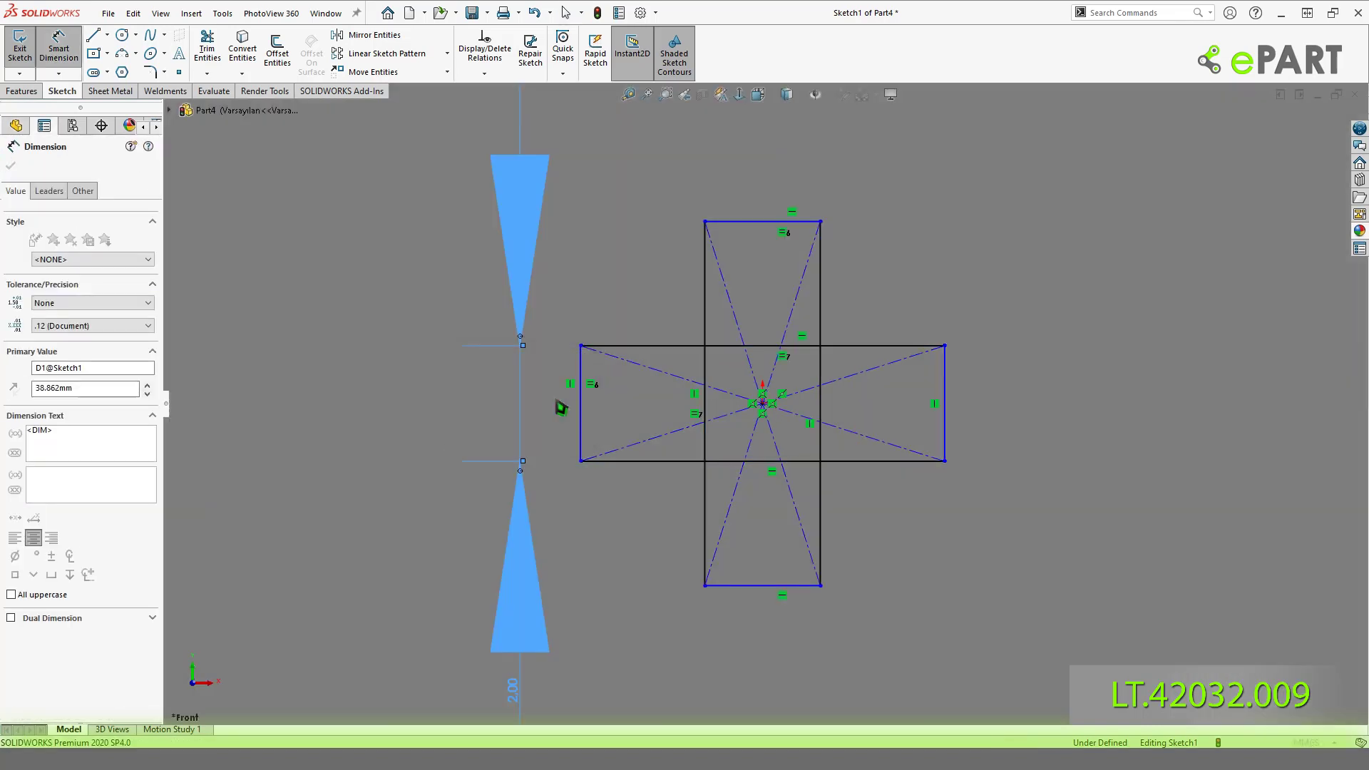
key(Escape)
key(Escape)
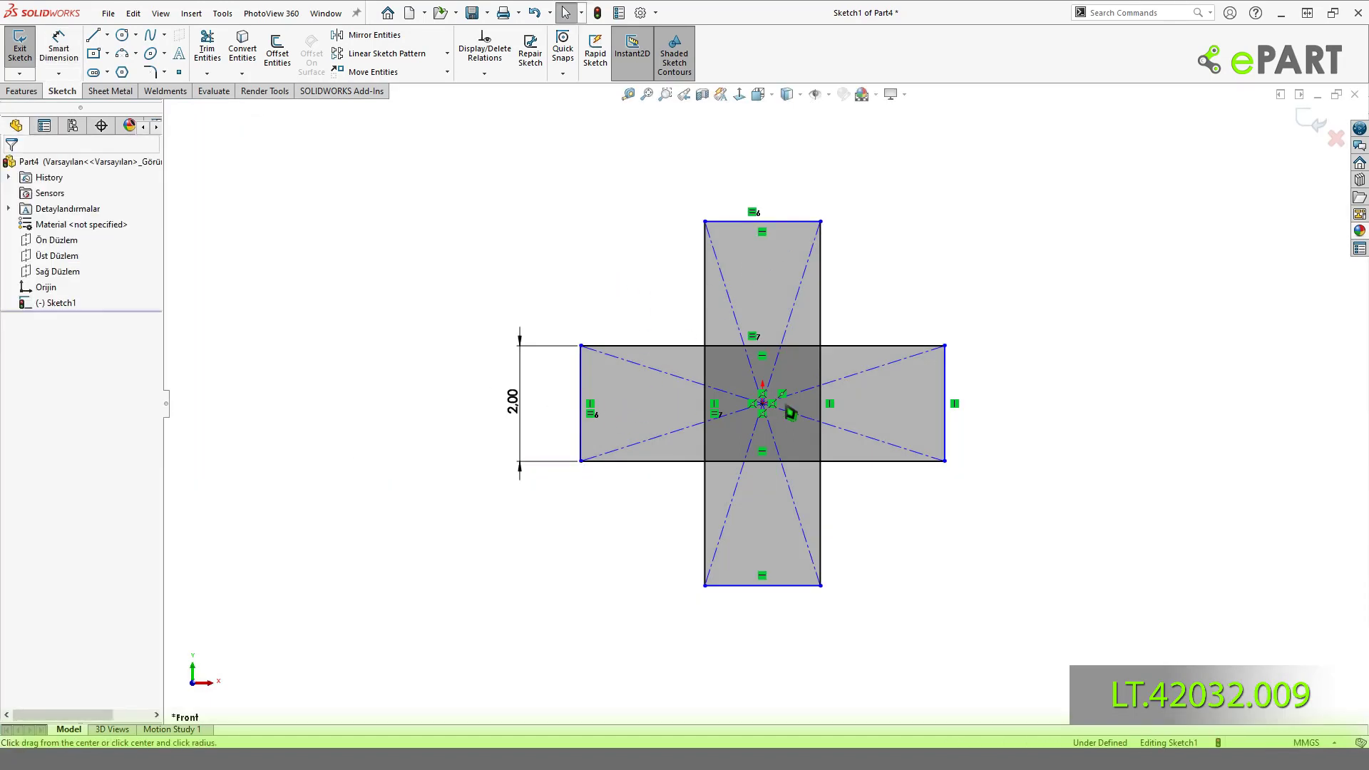
Draw a circle on the origin through the cross's outer corners, then select the cross's outer edges.
key(c)
click(763, 404)
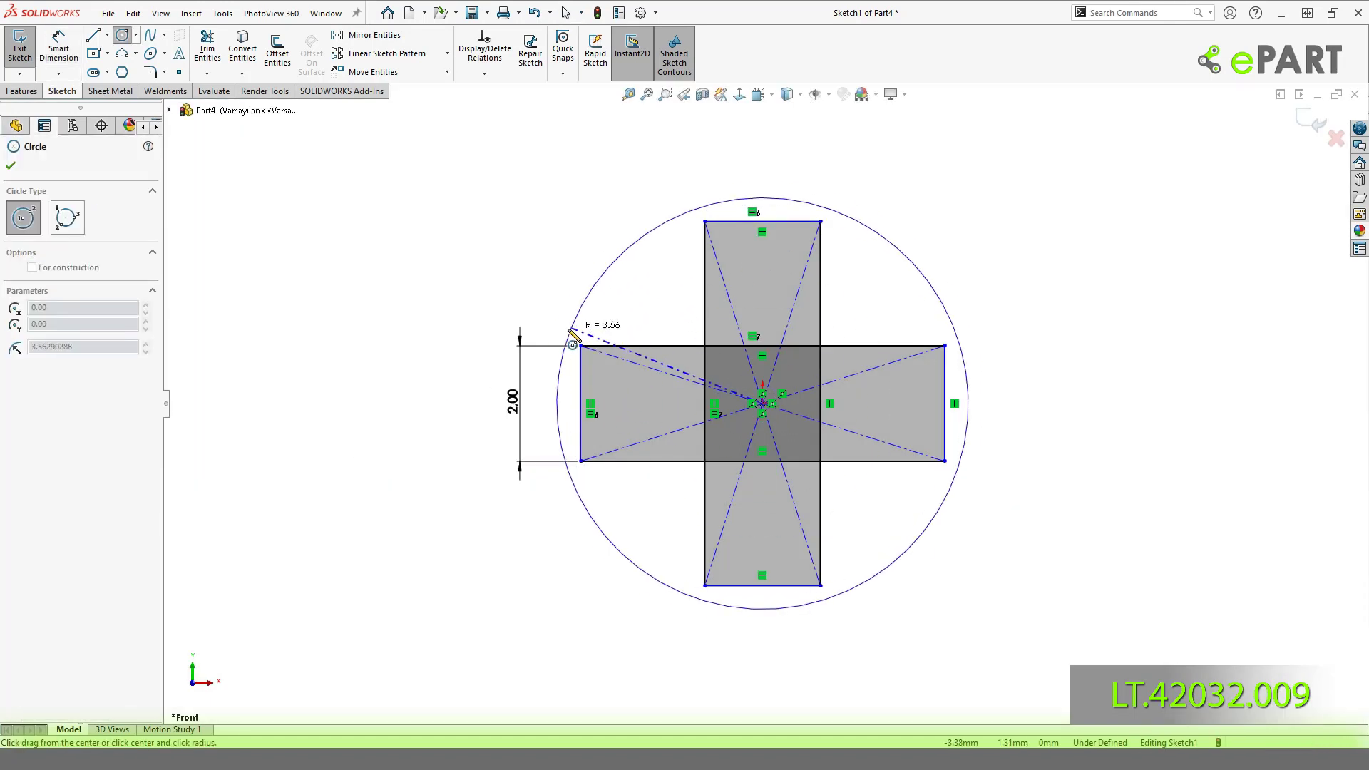
click(705, 222)
key(Escape)
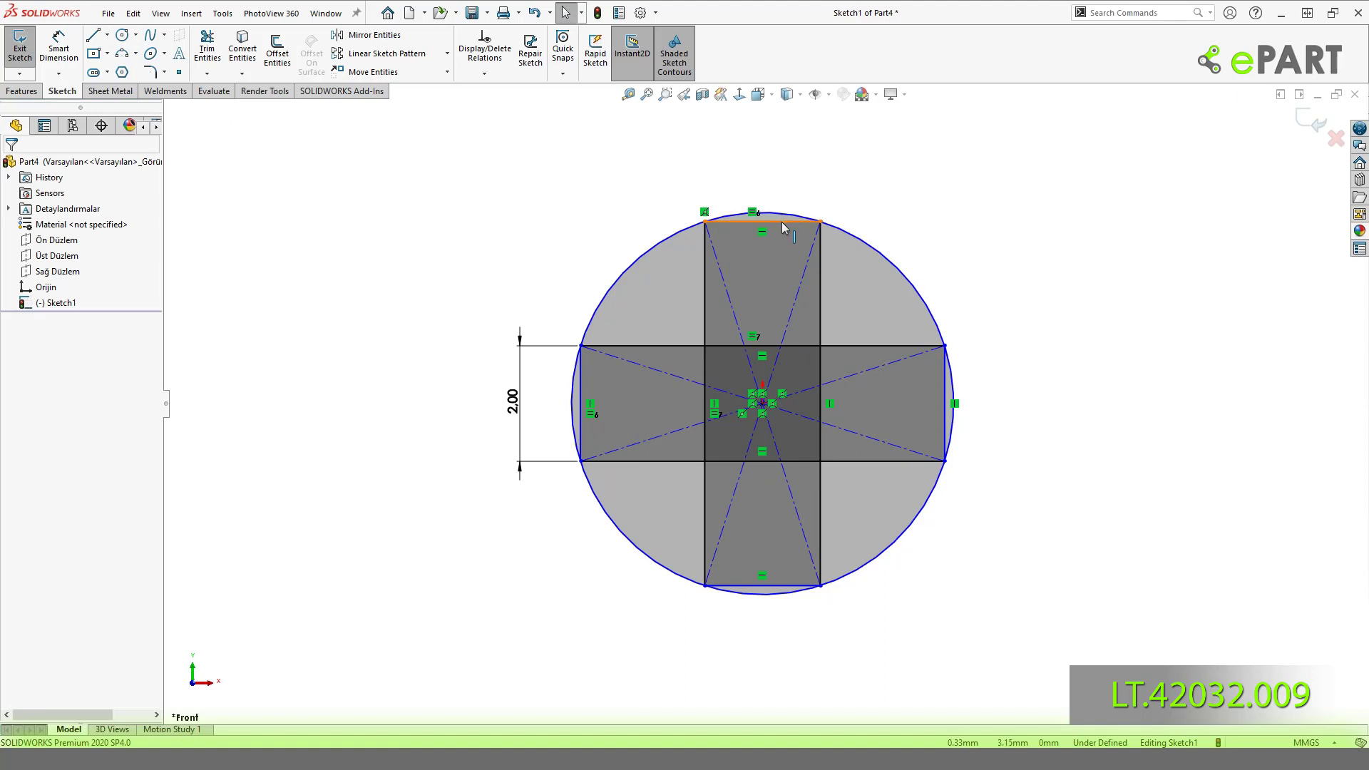
click(782, 222)
ctrl+click(945, 391)
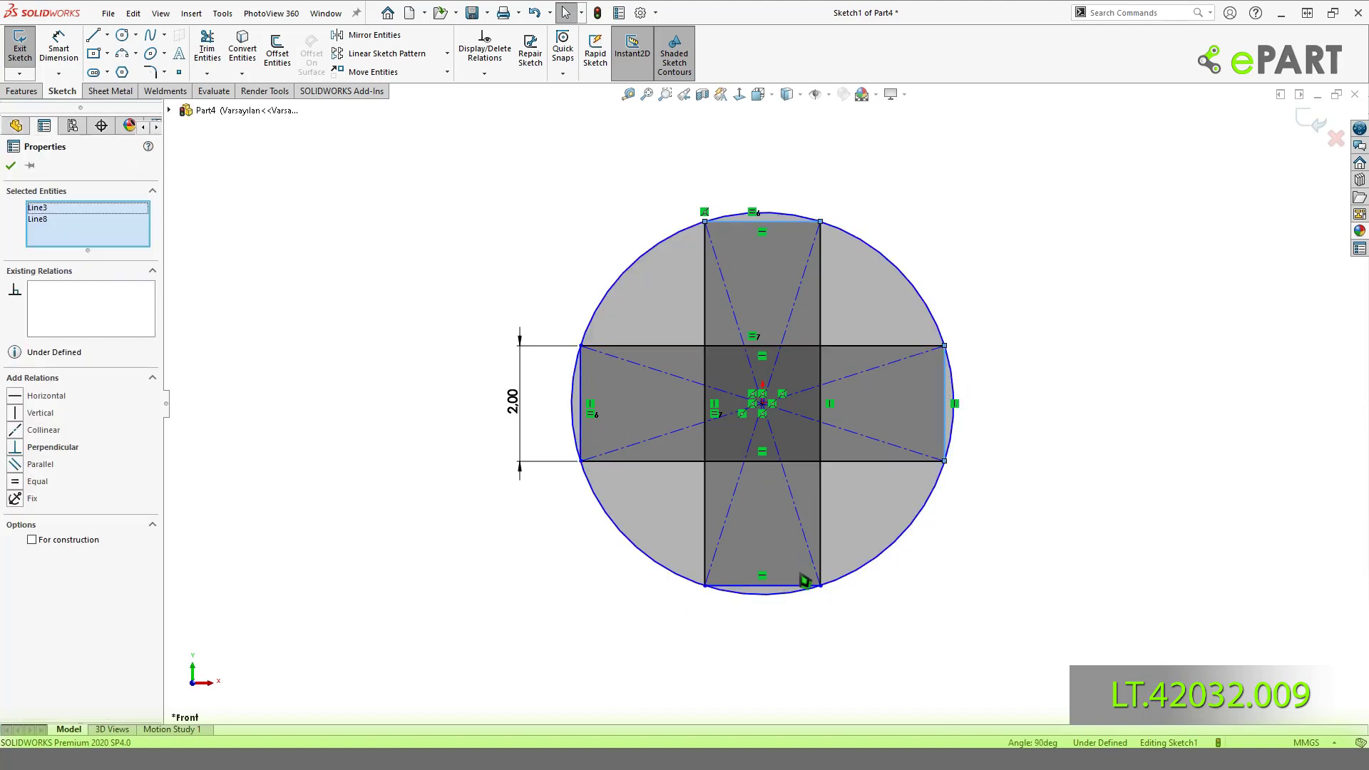
ctrl+click(782, 585)
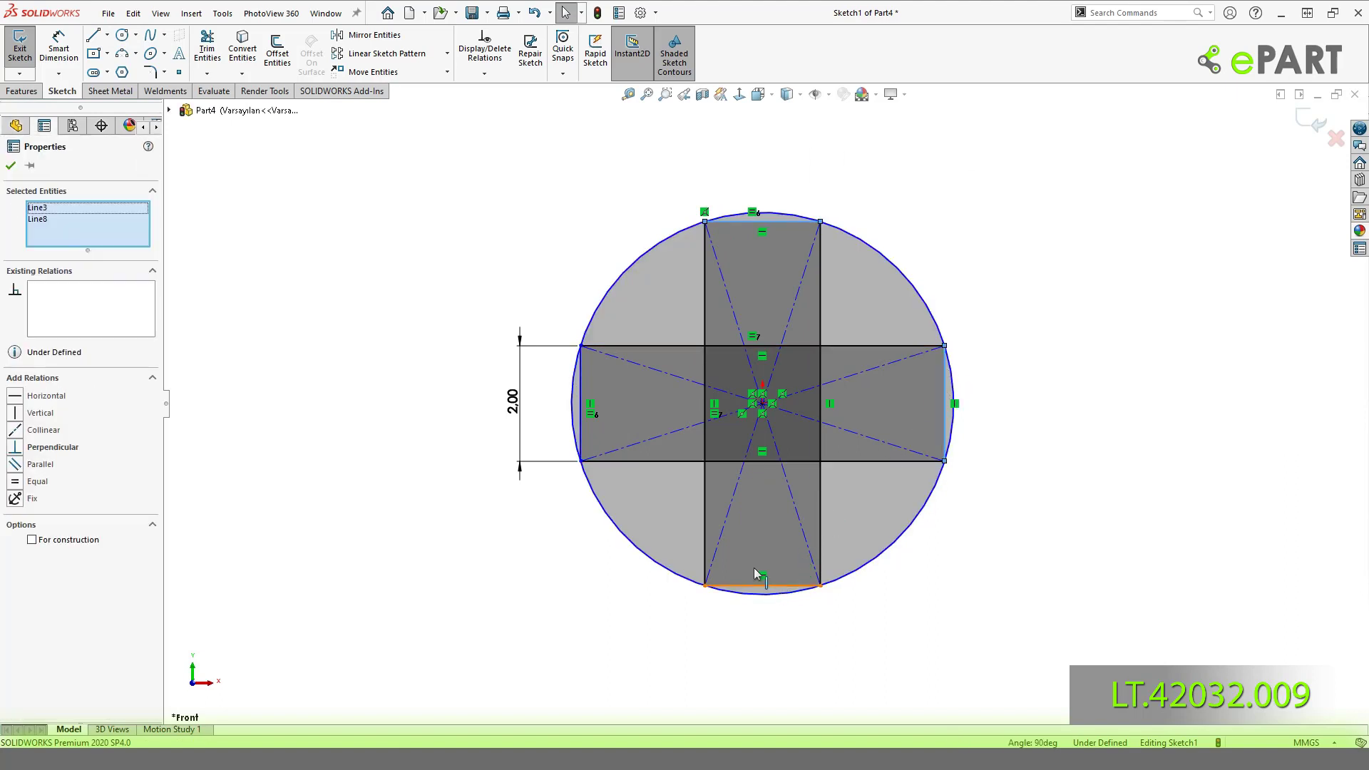
ctrl+click(581, 407)
click(1211, 391)
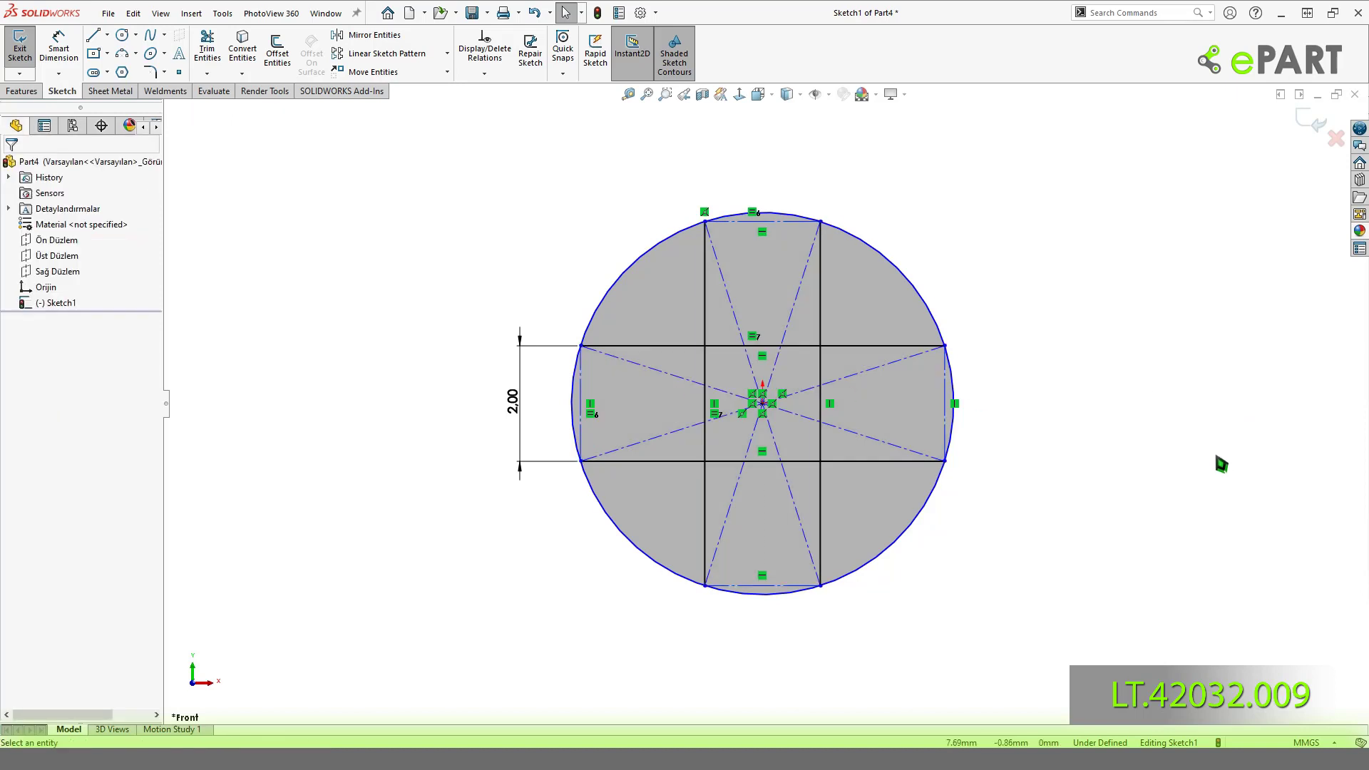
Dimension the enclosing circle's diameter to 5.00 and place it above the circle.
key(d)
click(892, 256)
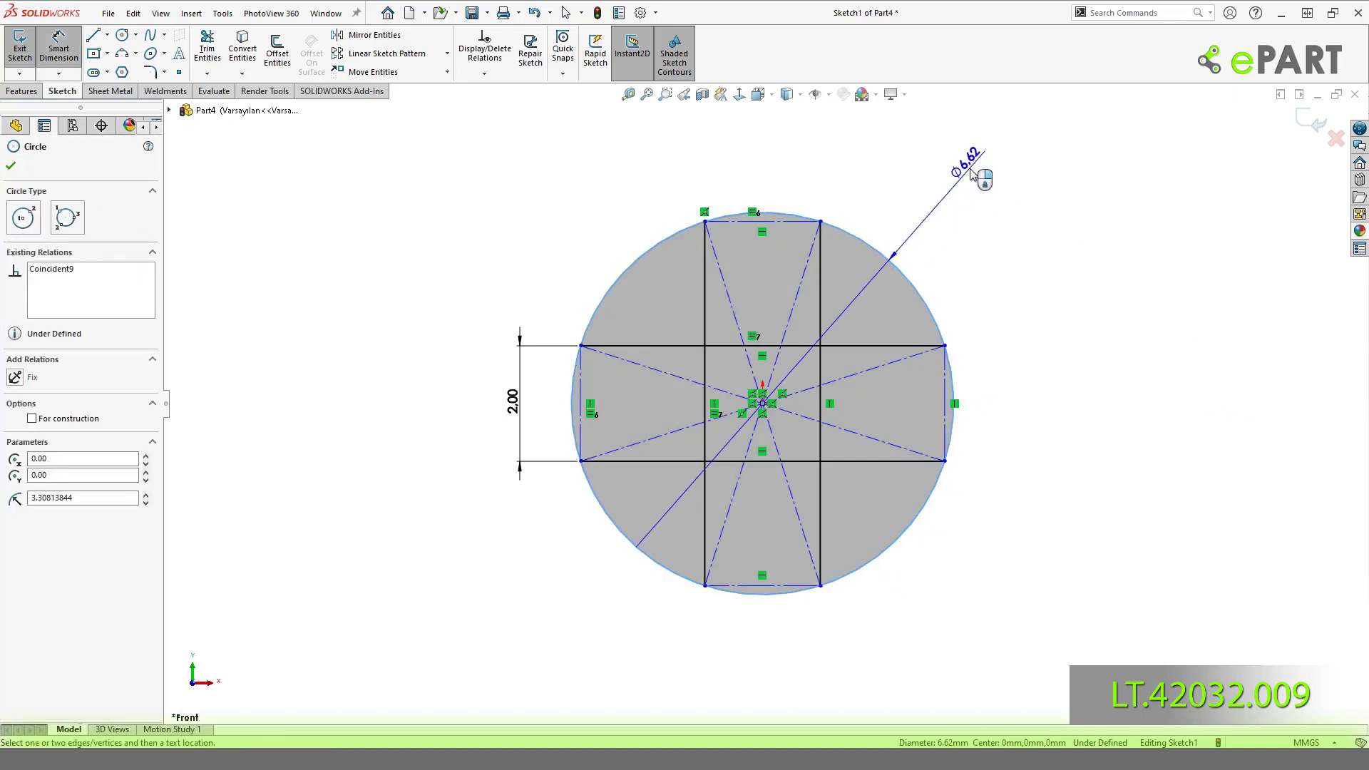
click(970, 175)
text(5)
key(Return)
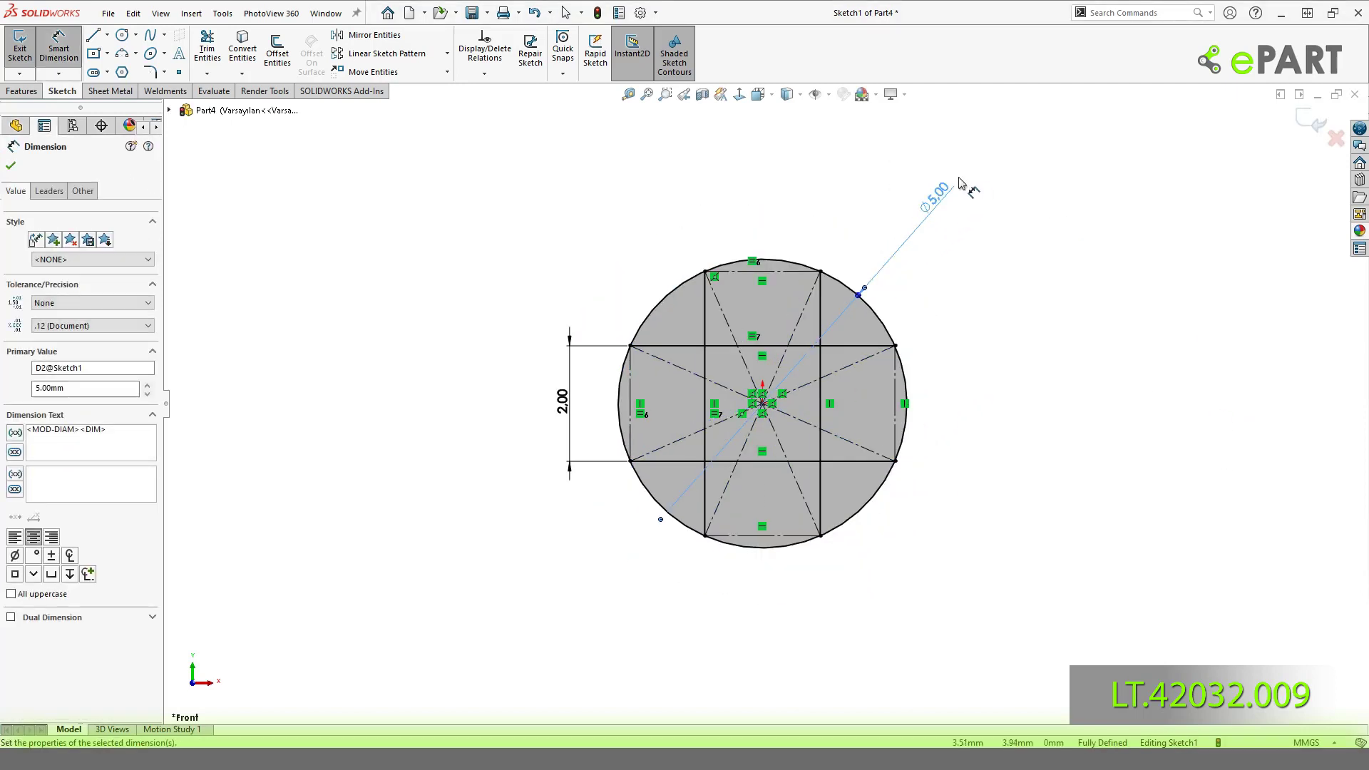
drag(959, 182, 797, 164)
click(49, 191)
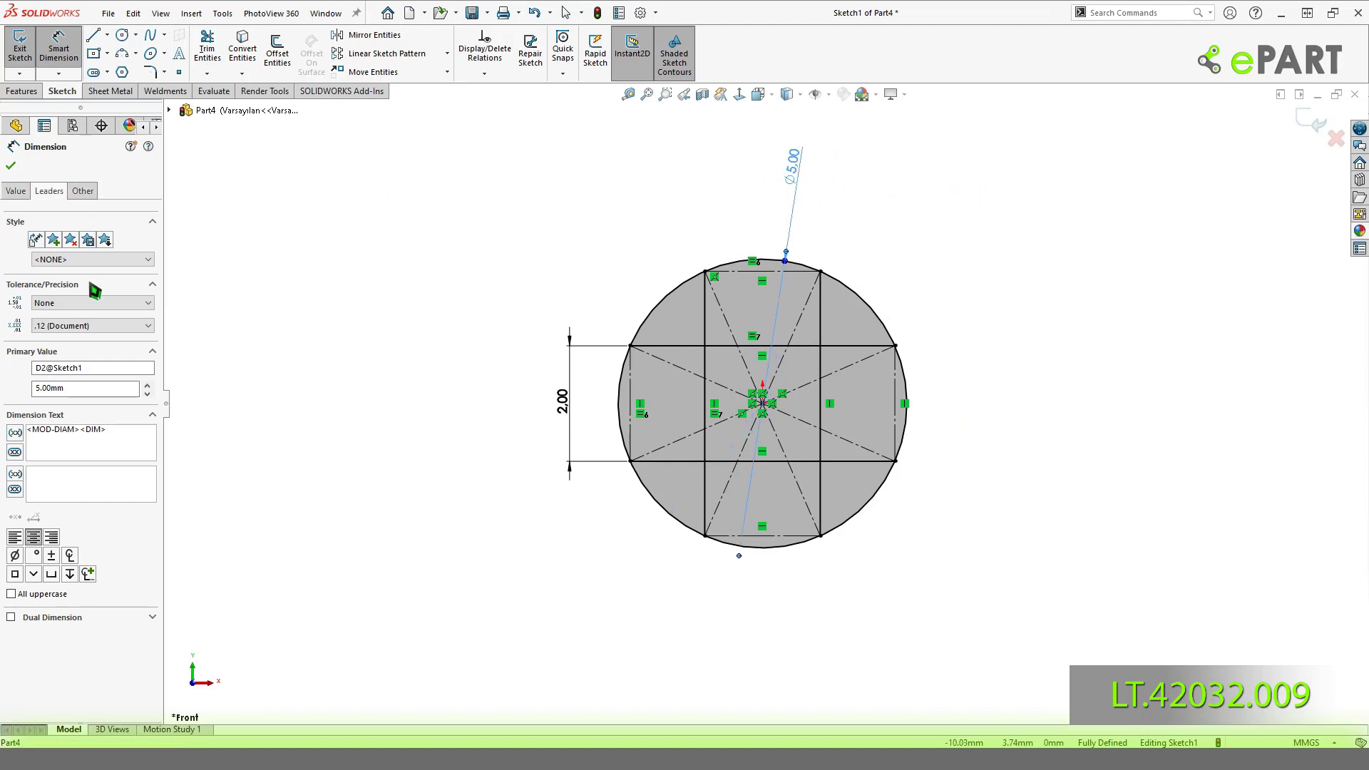
key(Escape)
key(Escape)
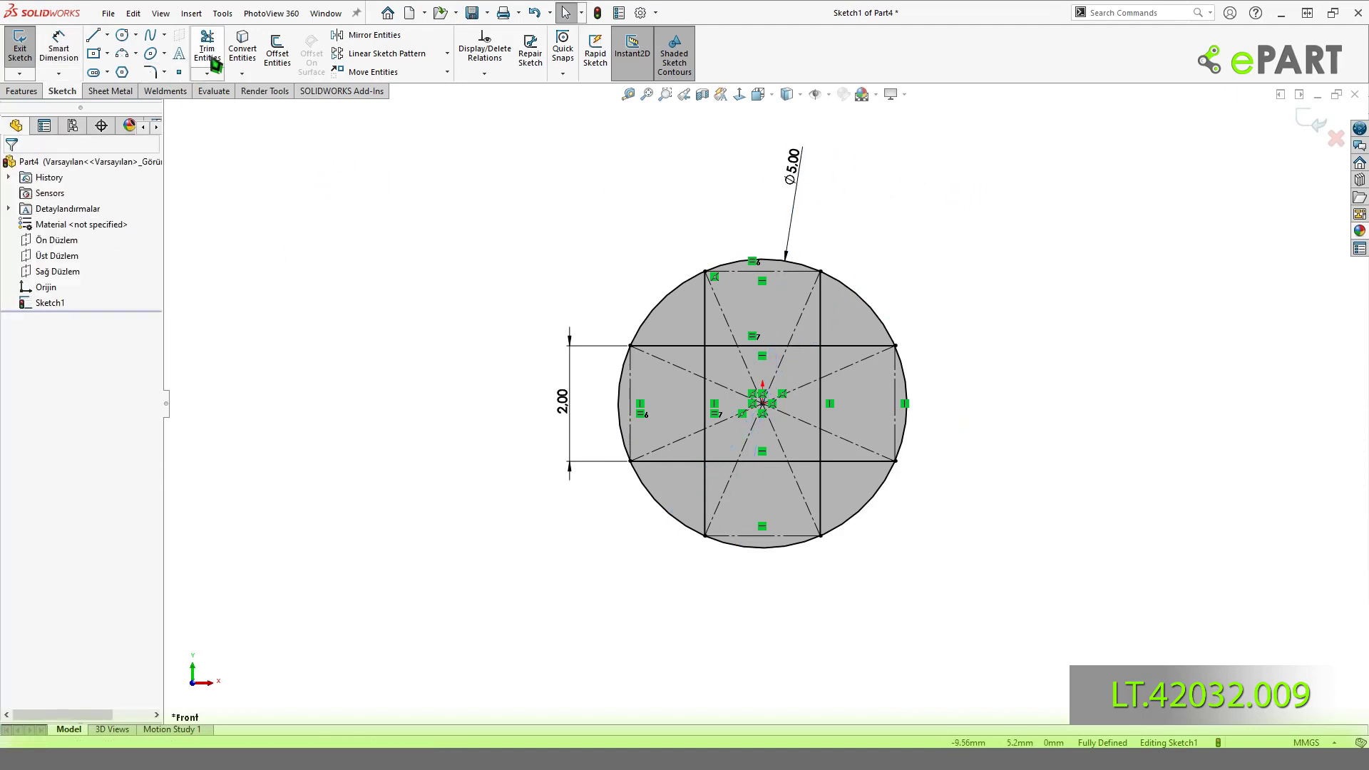
Trim away the four circle arcs between the cross arms, leaving rounded arm ends.
click(212, 61)
click(665, 295)
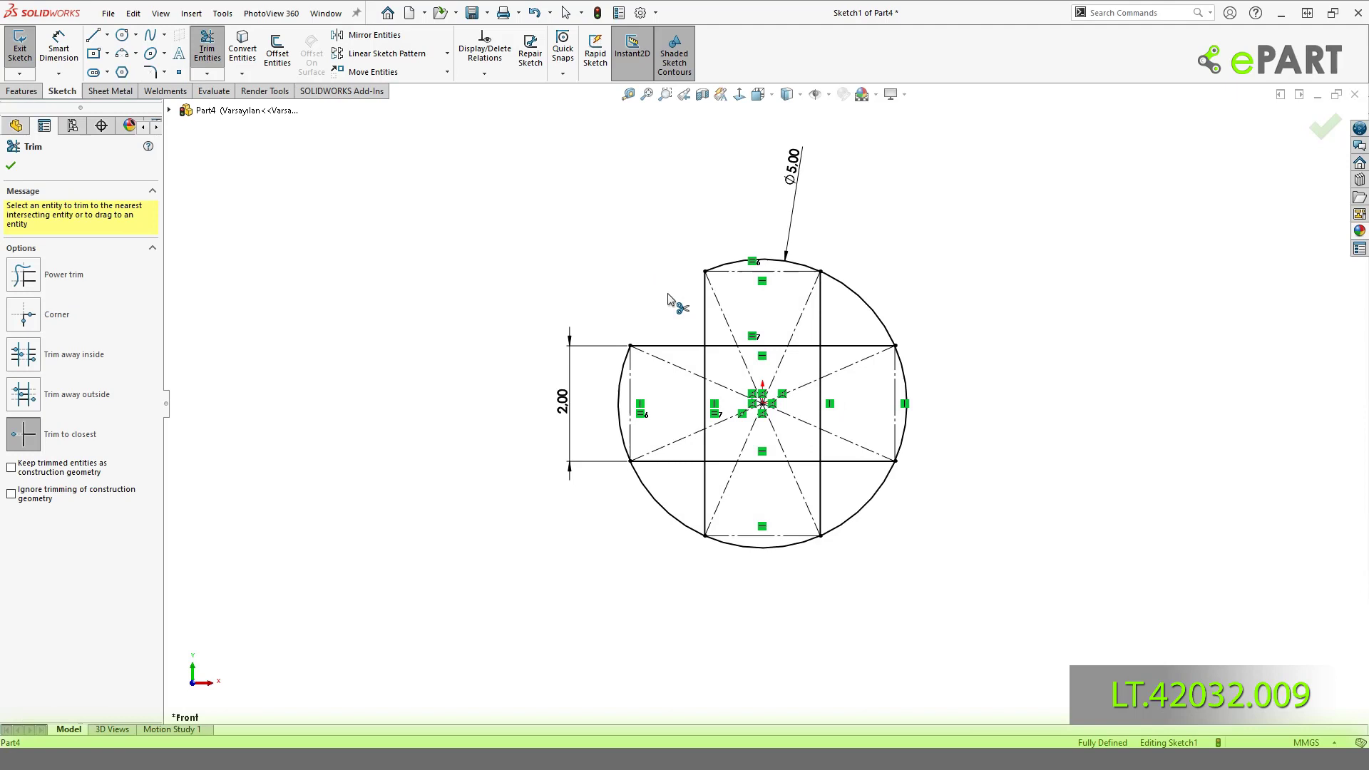
click(864, 311)
click(877, 501)
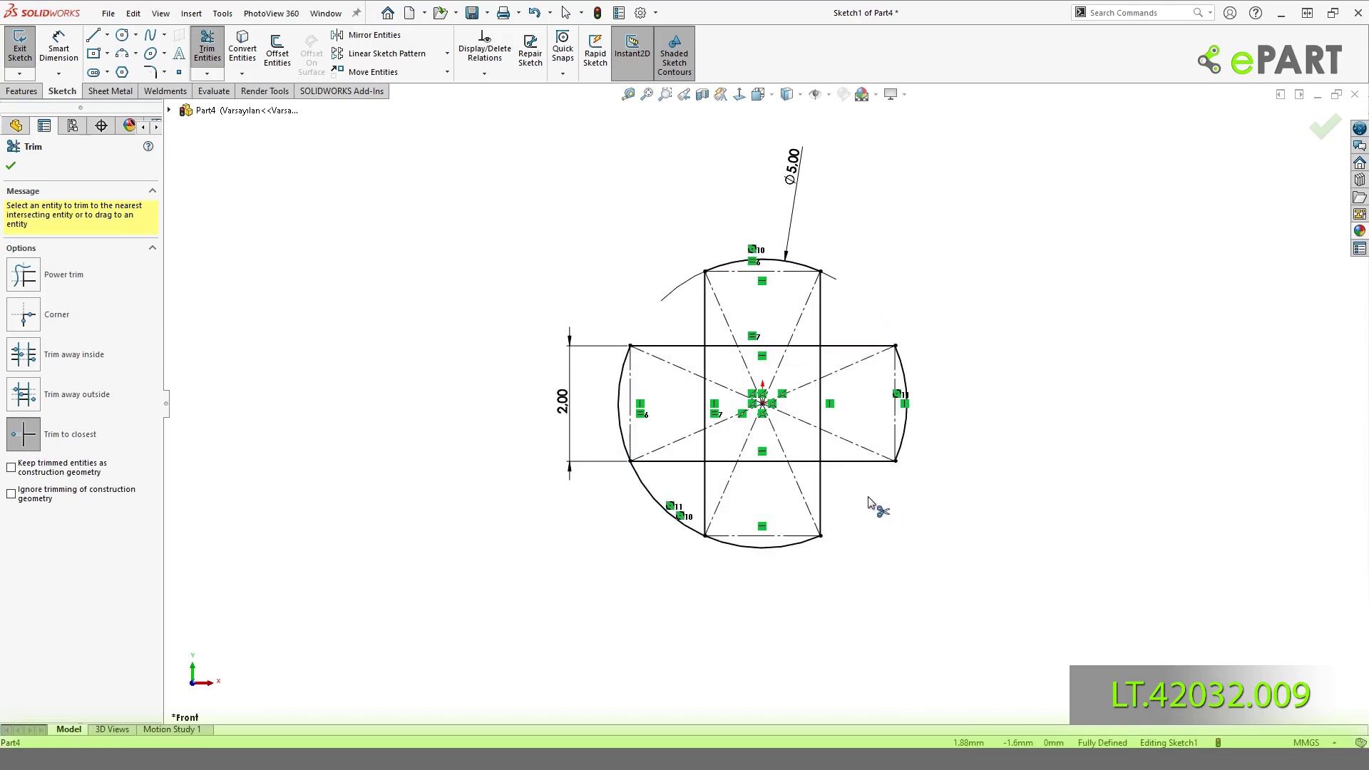
click(652, 492)
key(Escape)
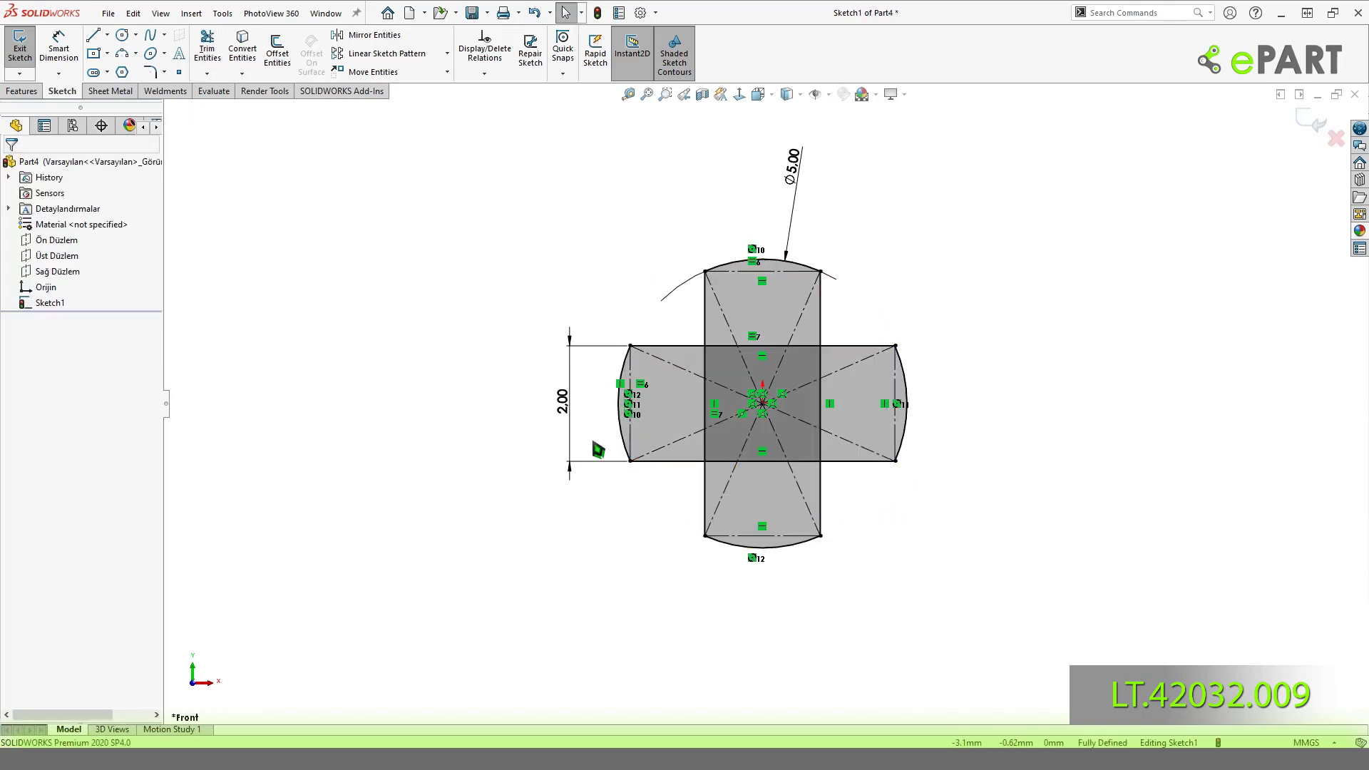
click(21, 91)
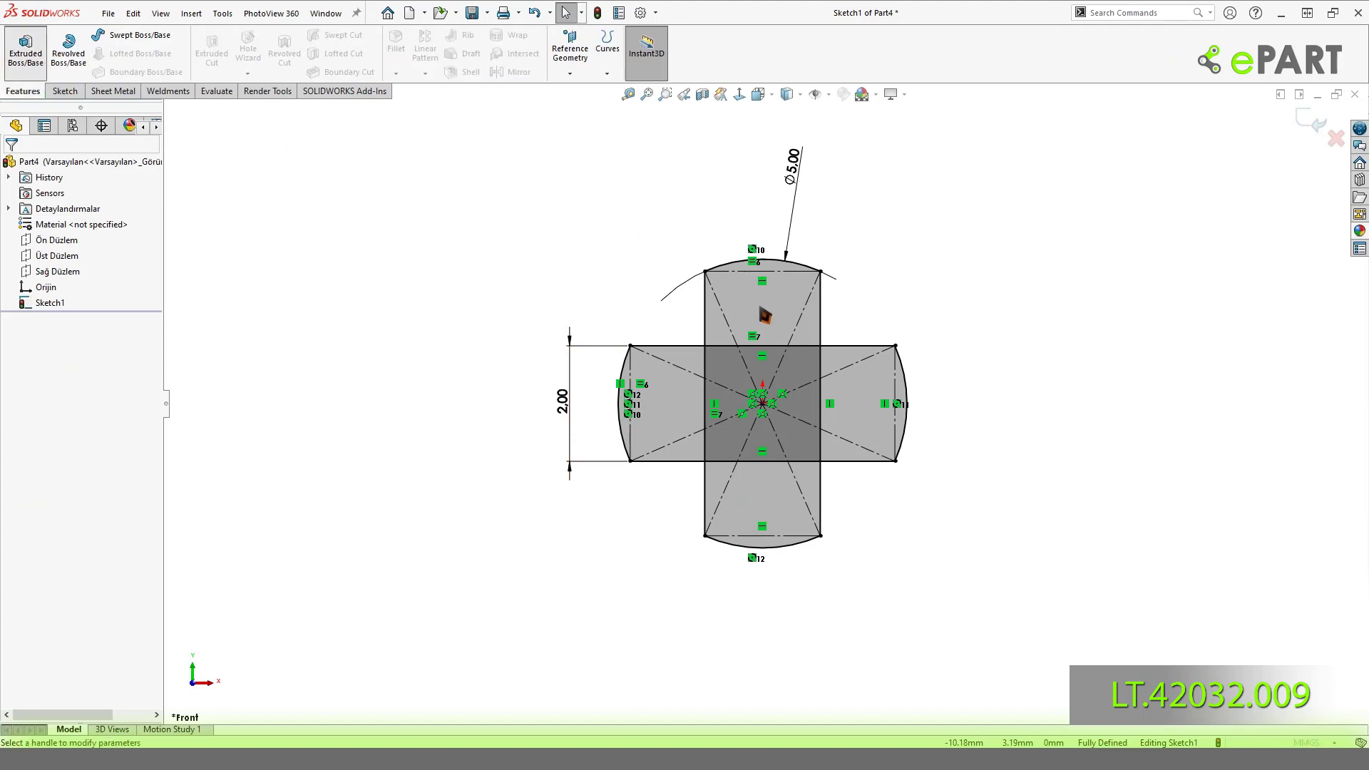
Start an Extruded Boss/Base and select the five cross sketch regions.
click(26, 50)
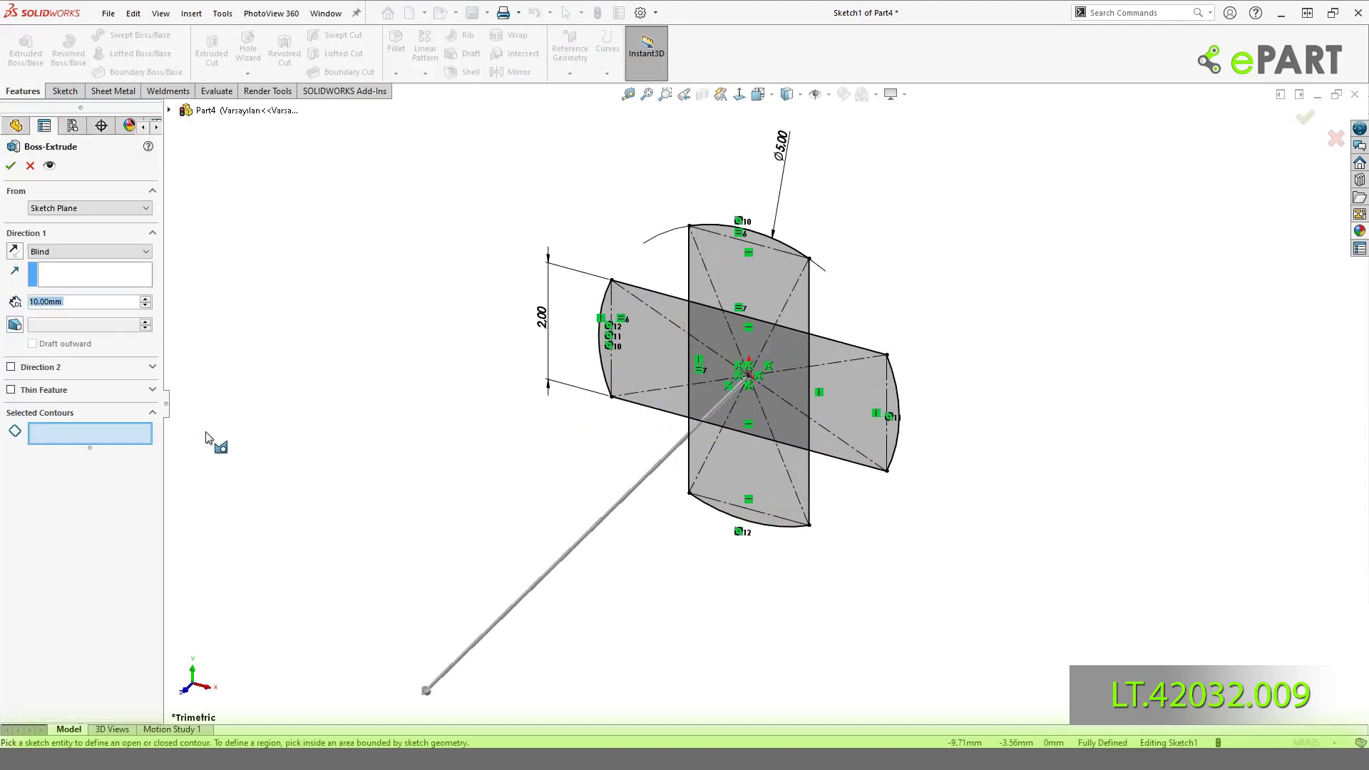
click(745, 312)
click(862, 383)
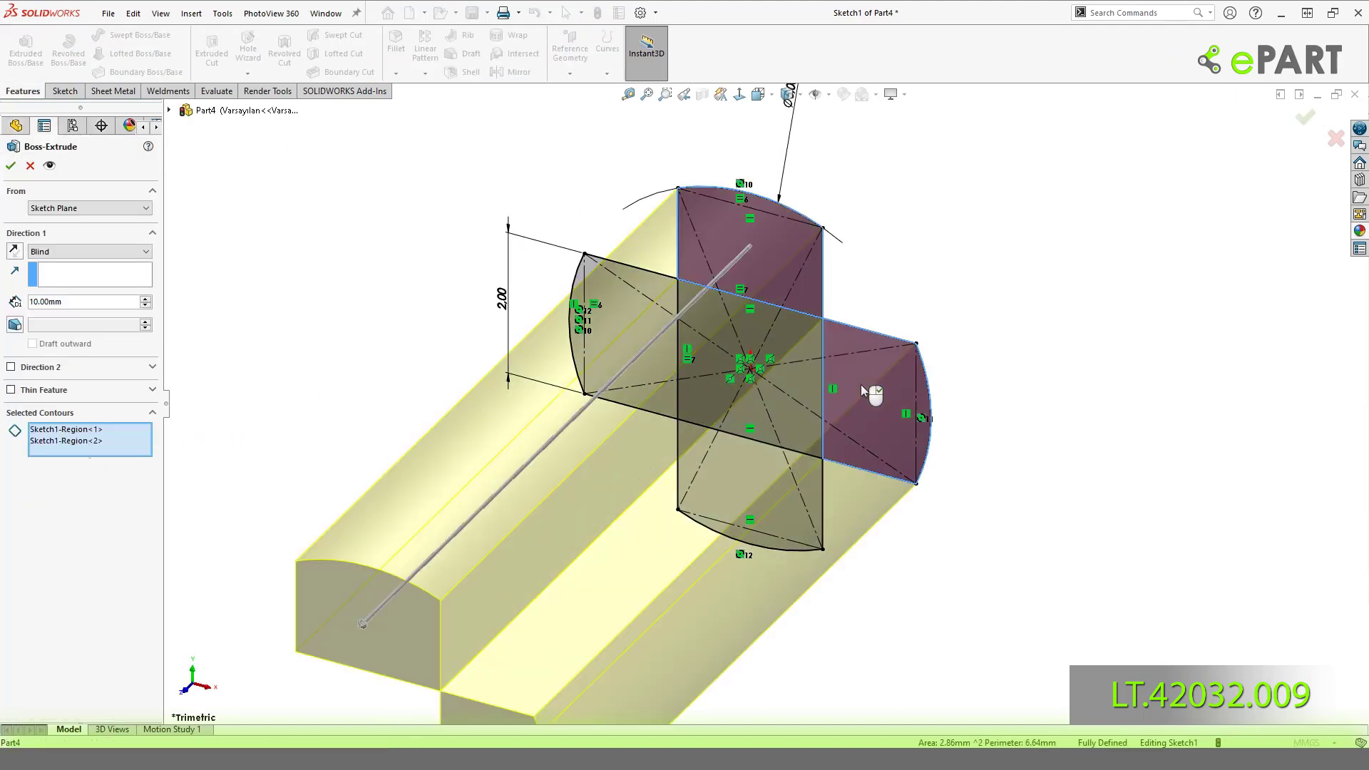
middle_drag(798, 400, 795, 329)
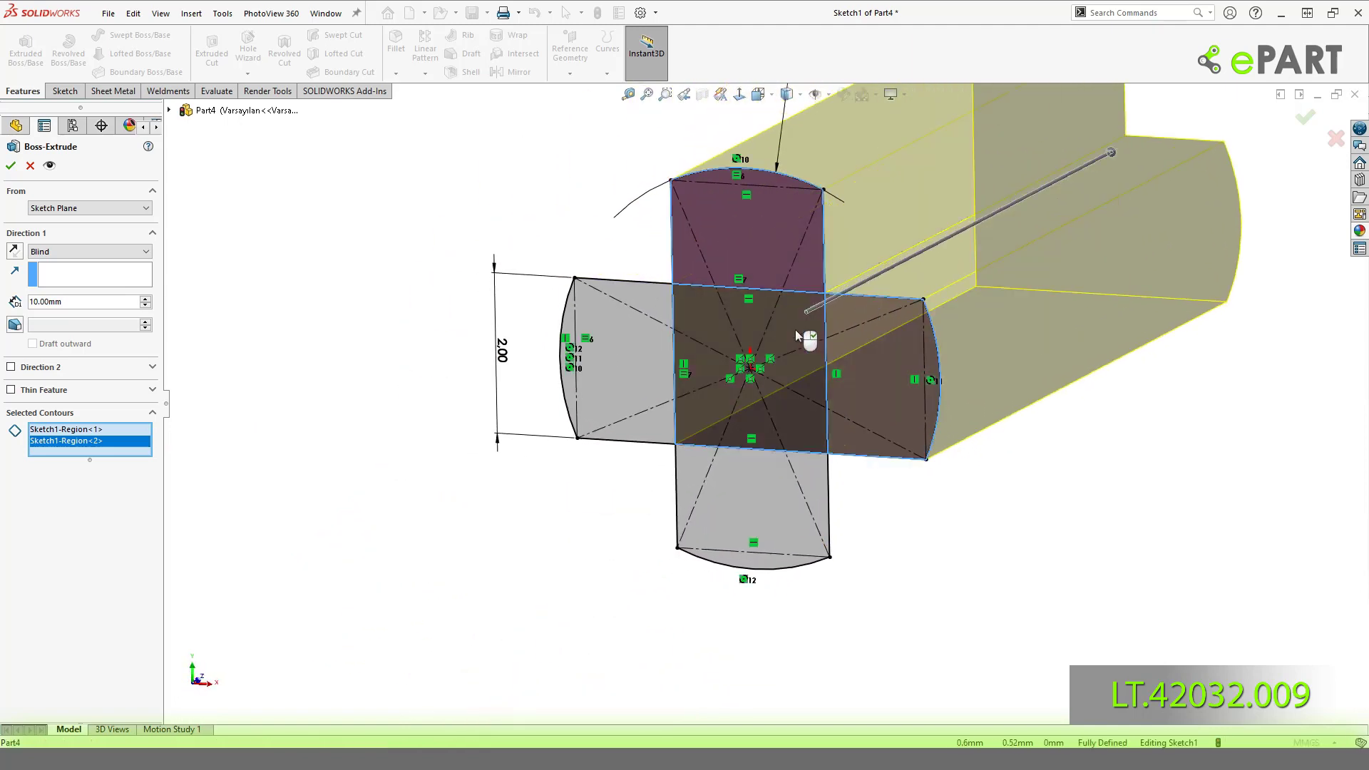
click(672, 383)
click(738, 489)
mouse_move(739, 489)
middle_down()
mouse_move(765, 480)
mouse_move(571, 520)
middle_up()
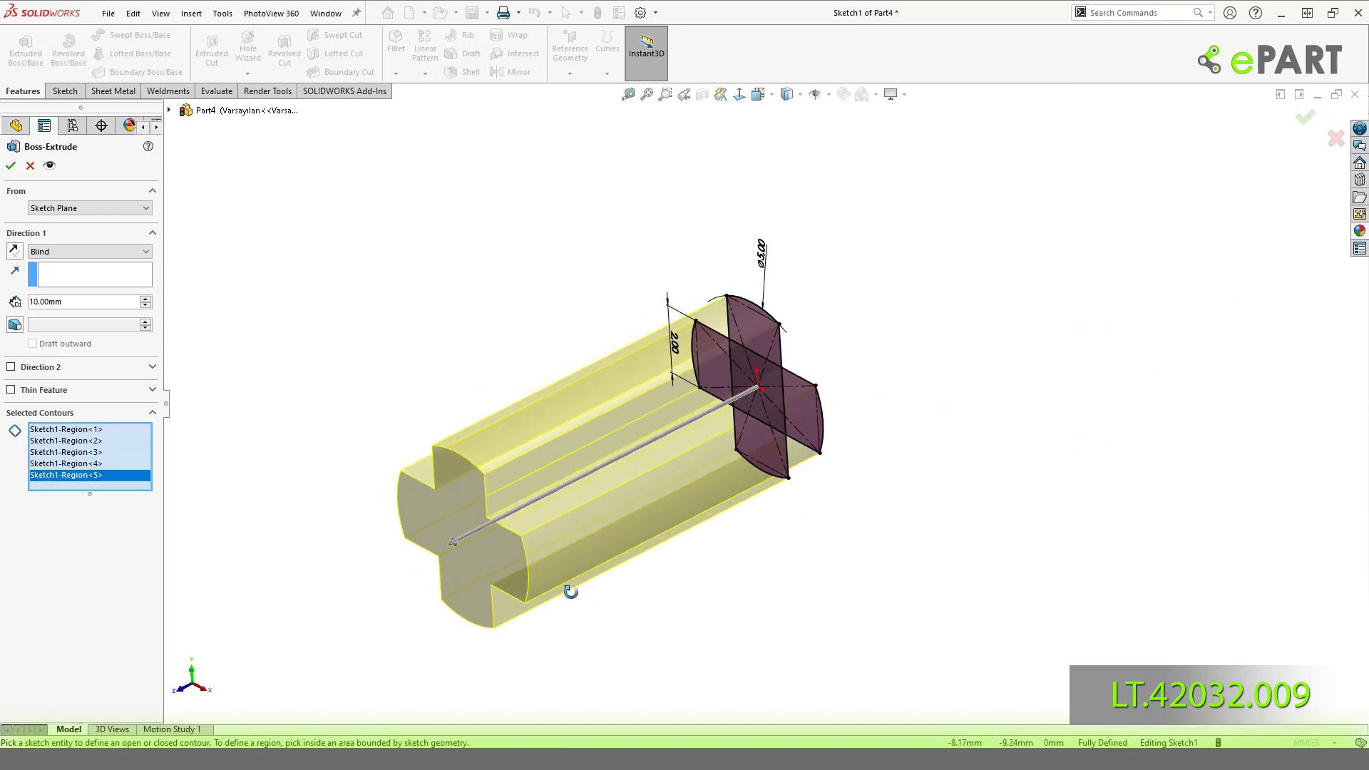
Set the extrusion depth to 23.50 mm with a Mid Plane end condition and accept.
text(23.5)
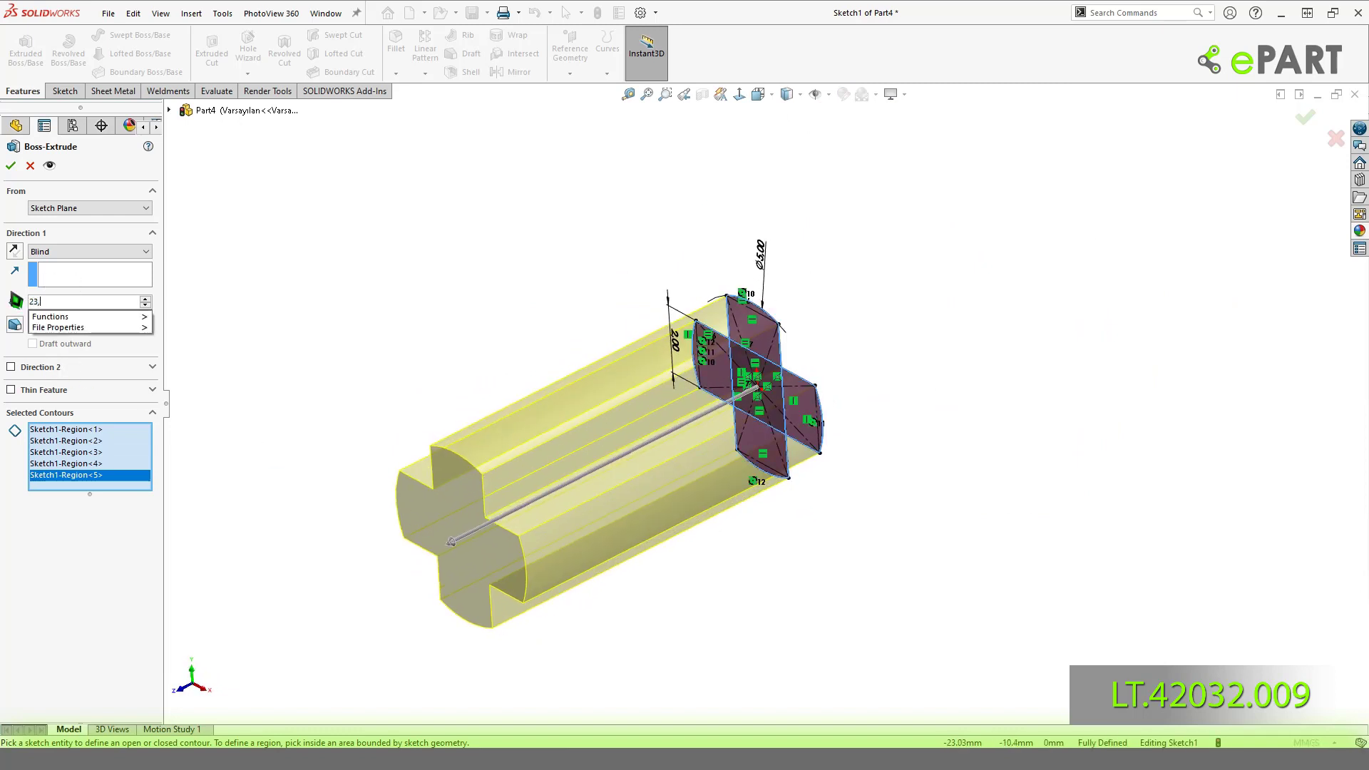
key(Return)
scroll(511, 376, up, 5)
scroll(556, 449, down, 2)
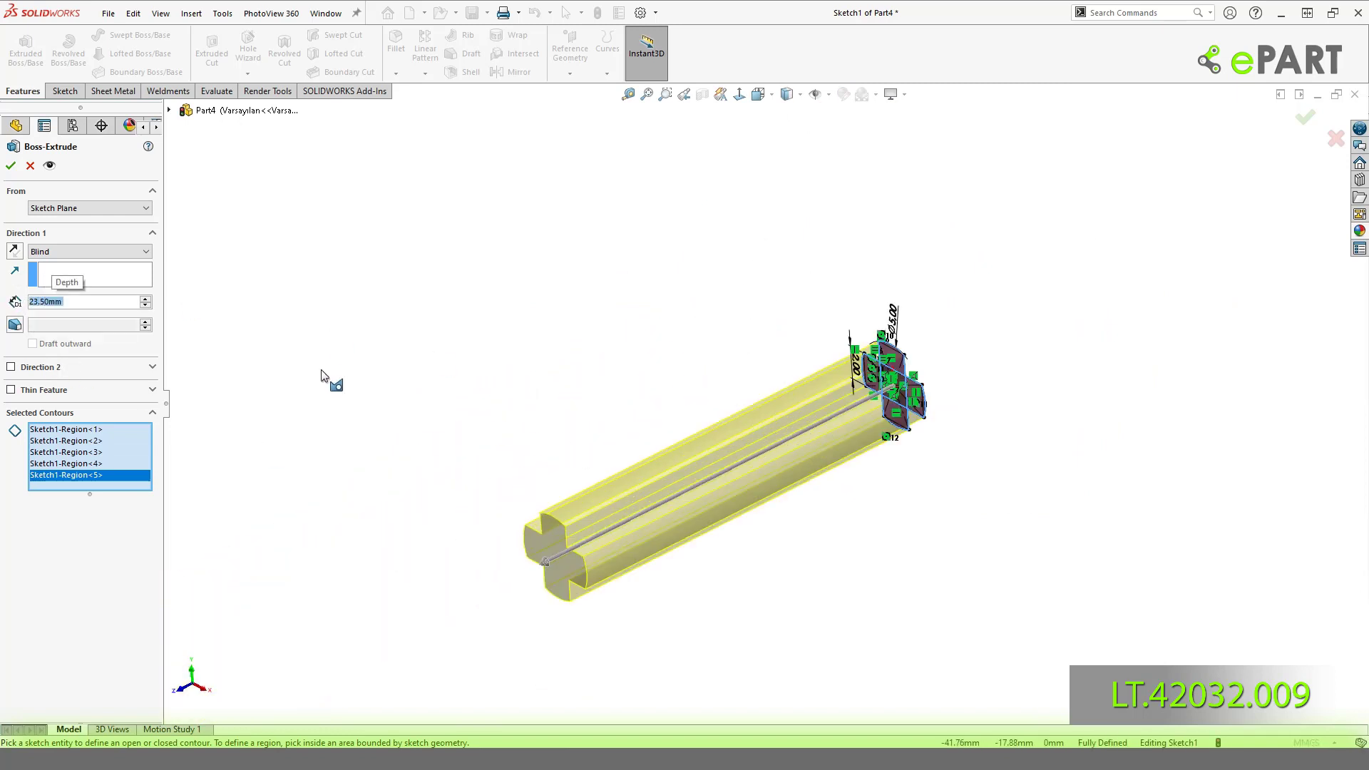
click(107, 251)
click(109, 310)
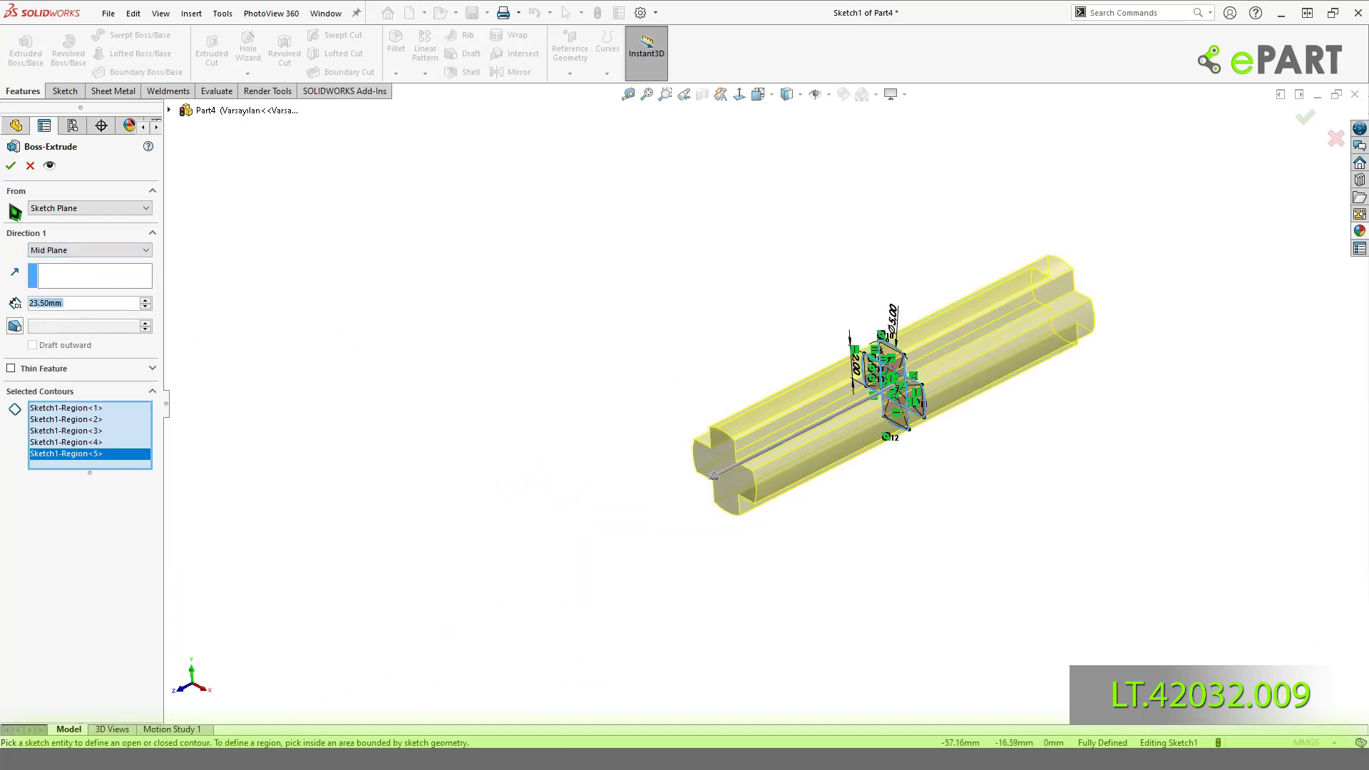
click(26, 168)
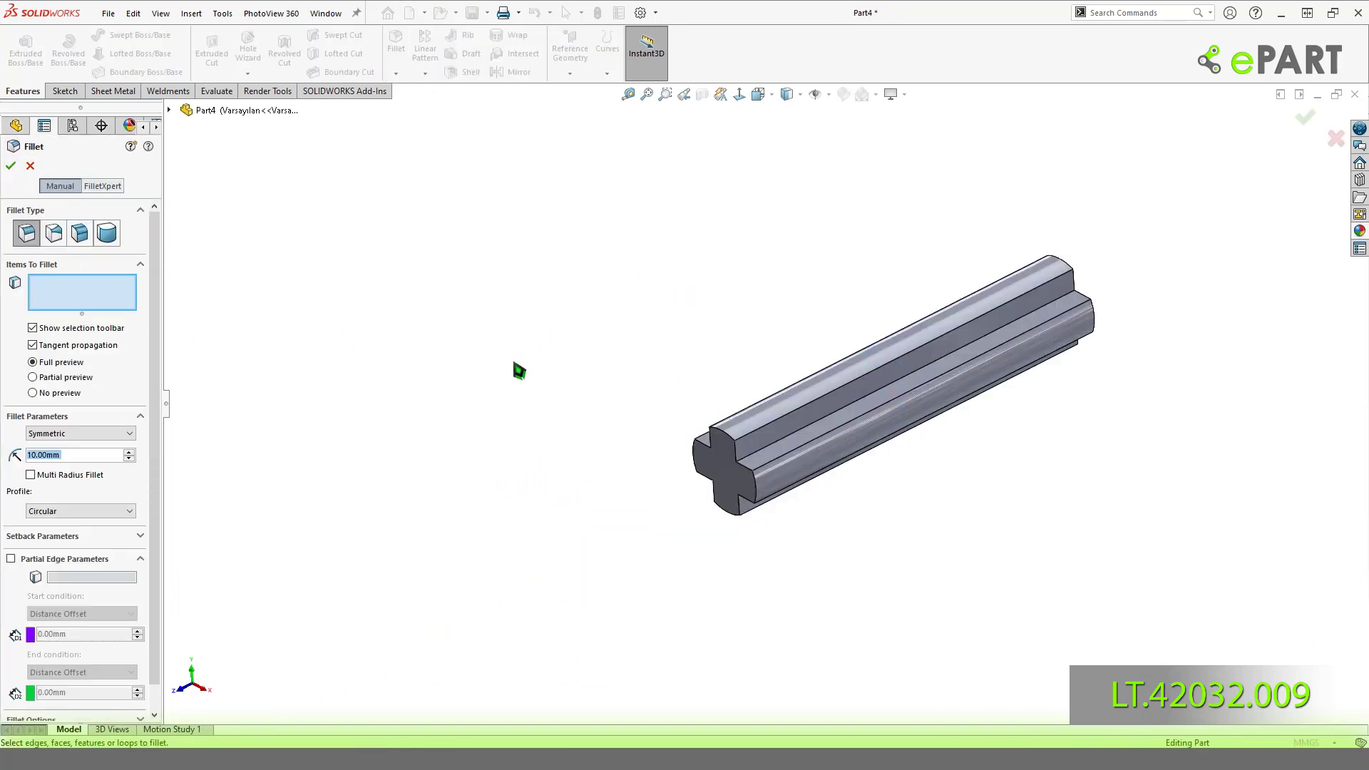
Round both end faces of the cross axle with a 0.50 mm fillet.
text(0.5)
key(Return)
click(725, 469)
mouse_move(1055, 347)
middle_down()
mouse_move(1048, 366)
mouse_move(816, 388)
middle_up()
click(995, 336)
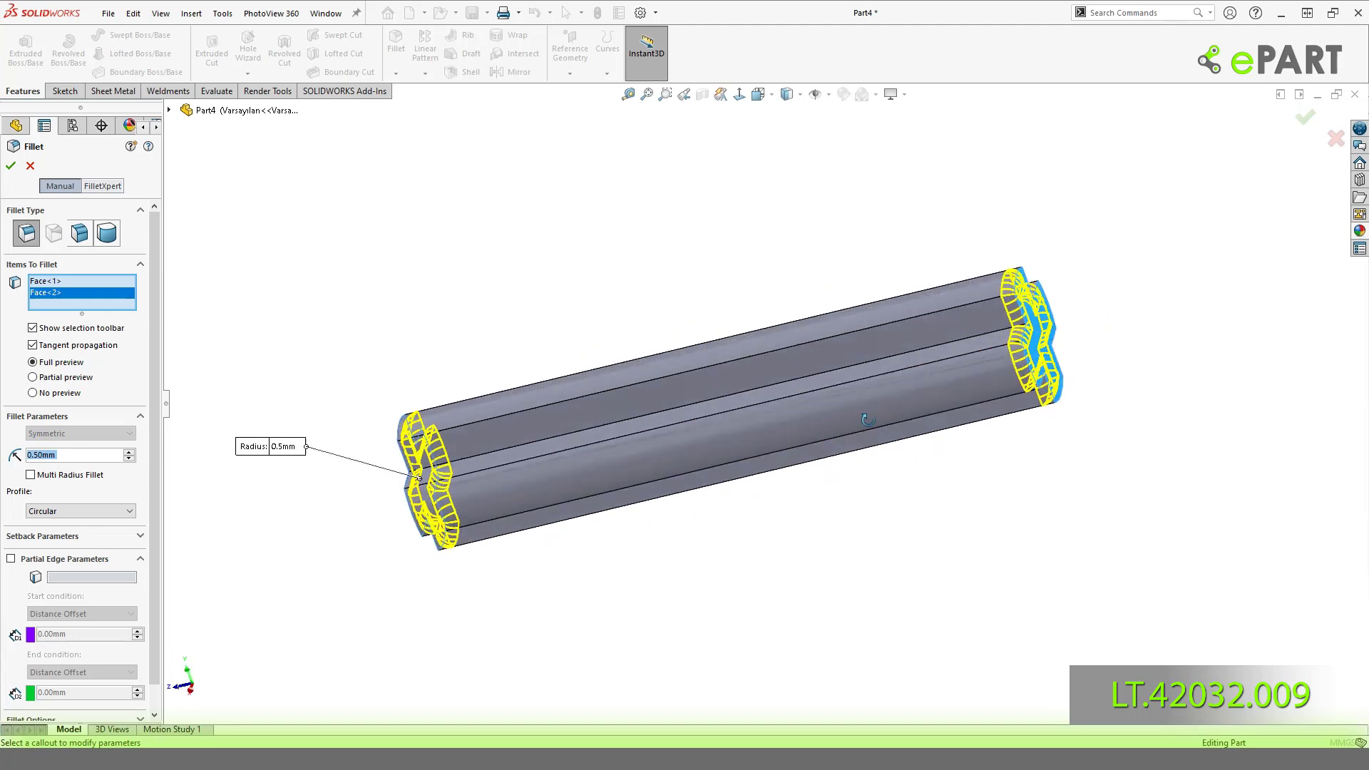
right_click(239, 226)
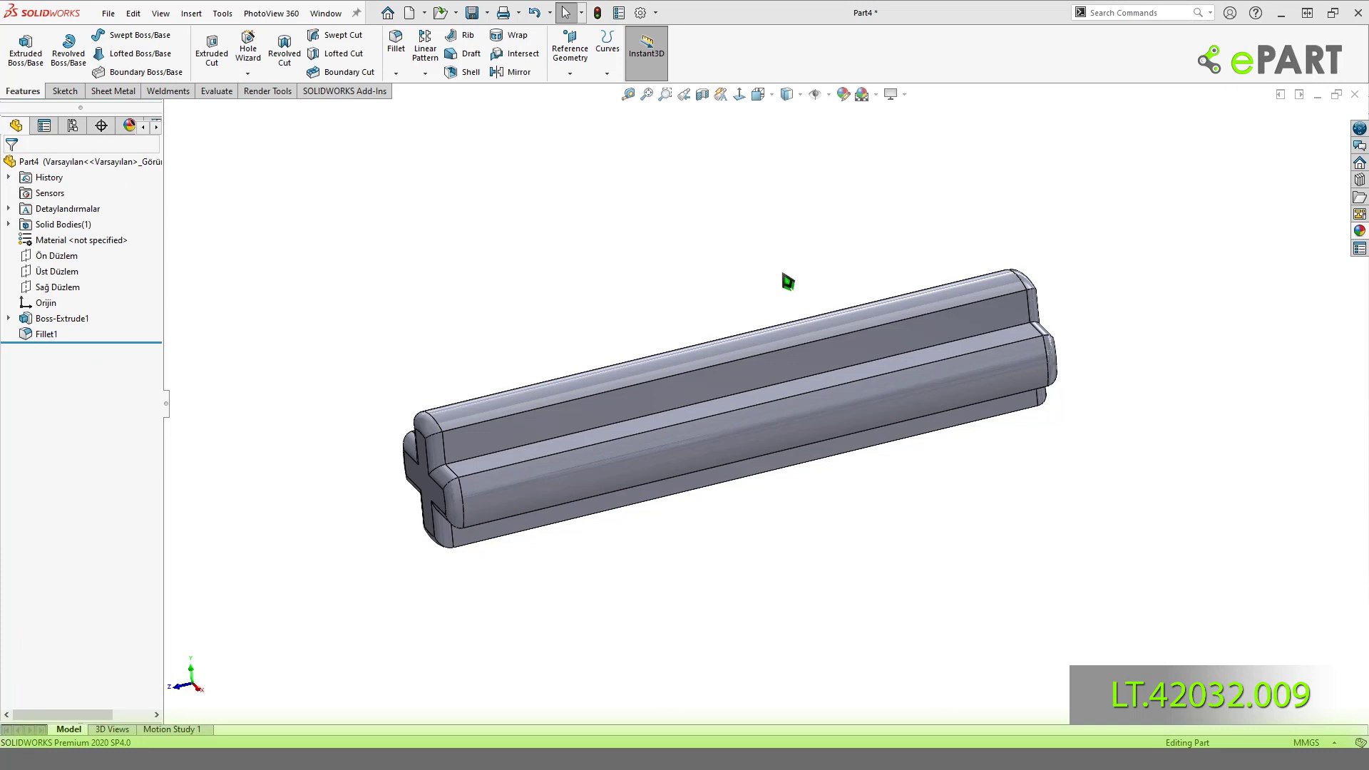
scroll(742, 318, up, 3)
mouse_move(696, 352)
middle_down()
mouse_move(739, 343)
mouse_move(708, 401)
mouse_move(668, 412)
middle_up()
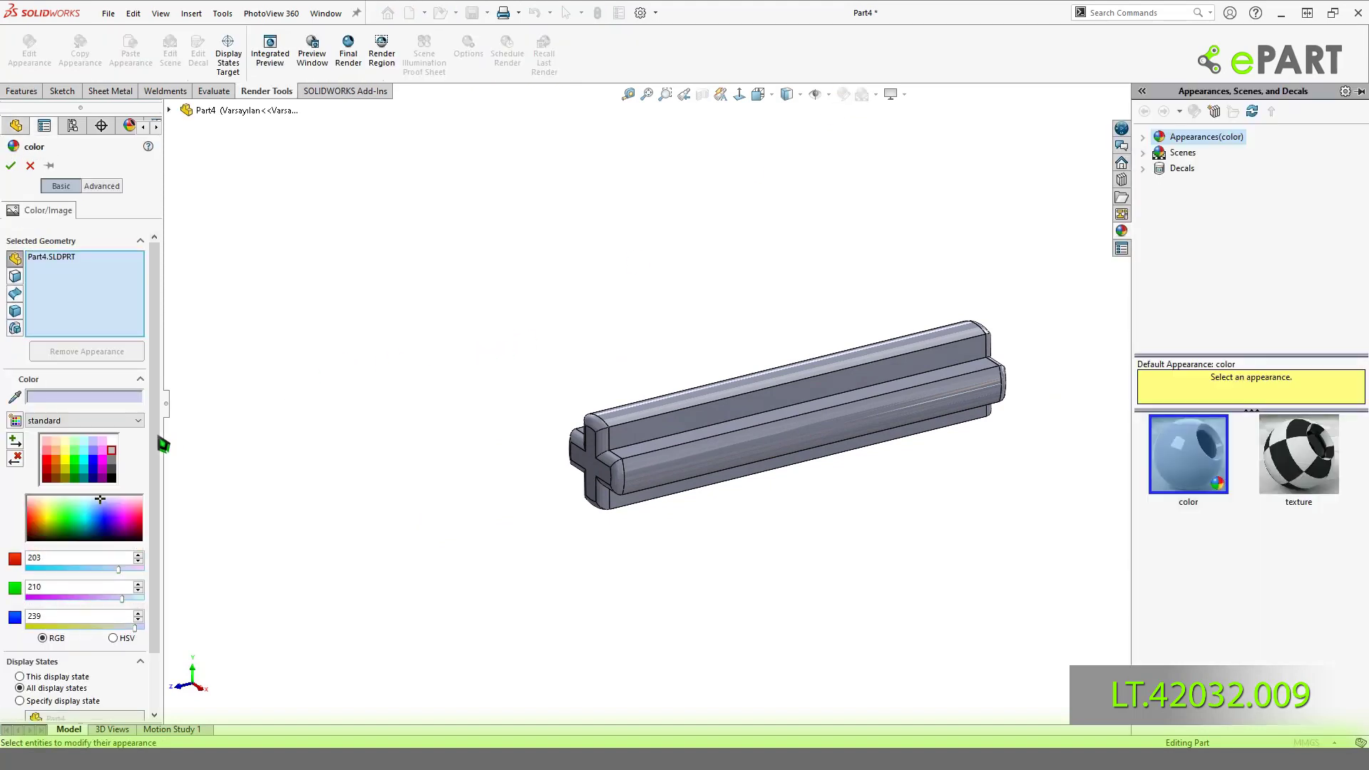
Colour the part grey (192, 192, 192) and show it in Isometric view.
click(30, 498)
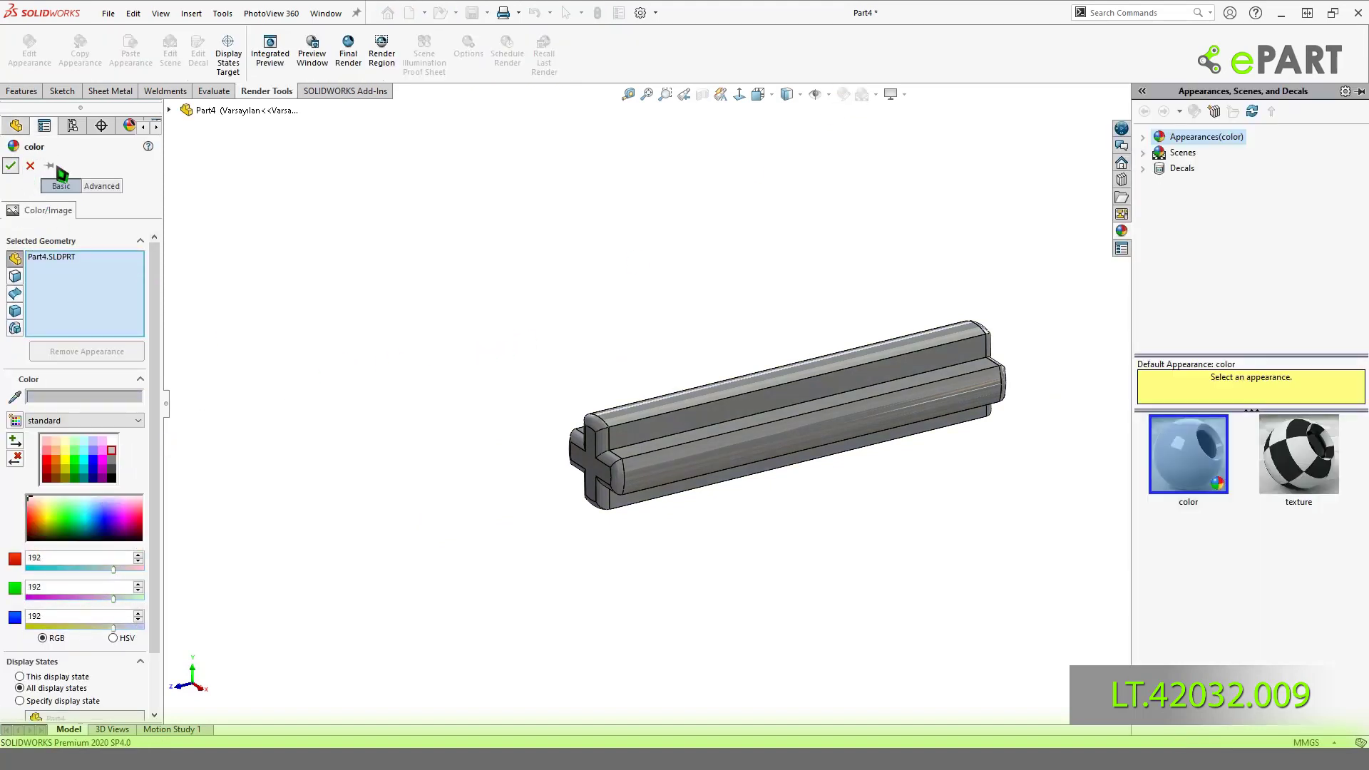
click(11, 165)
click(758, 93)
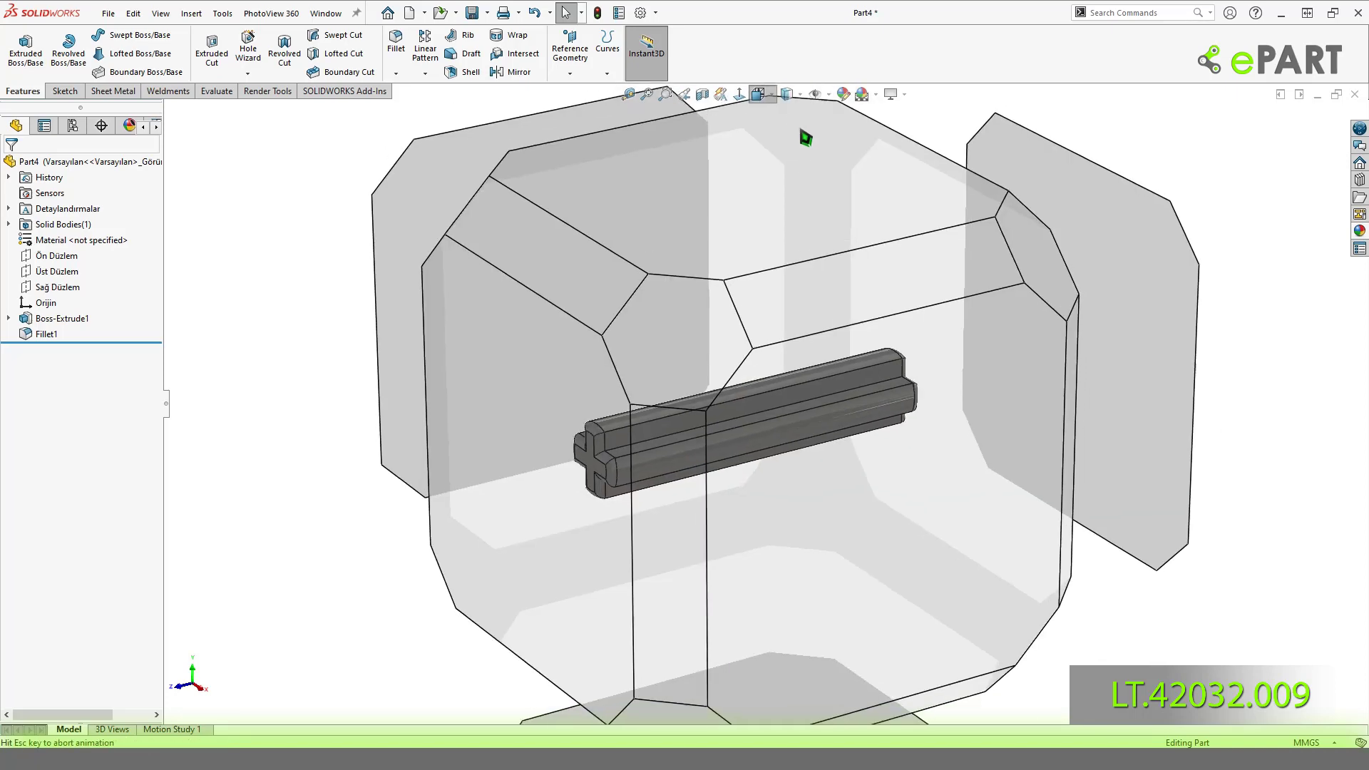
click(840, 134)
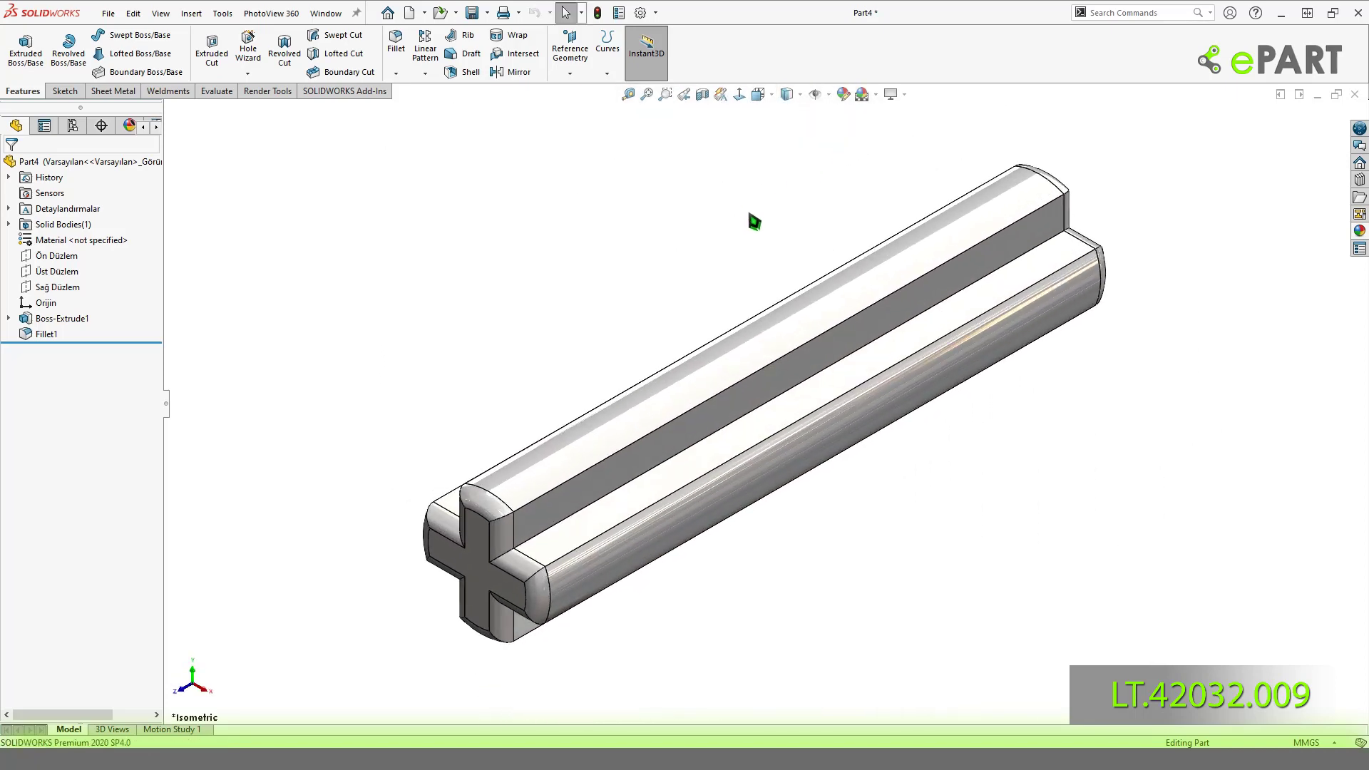
Save the part as LT.42032.009.SLDPRT in the Lego_Technic_42032 folder.
key(ctrl+s)
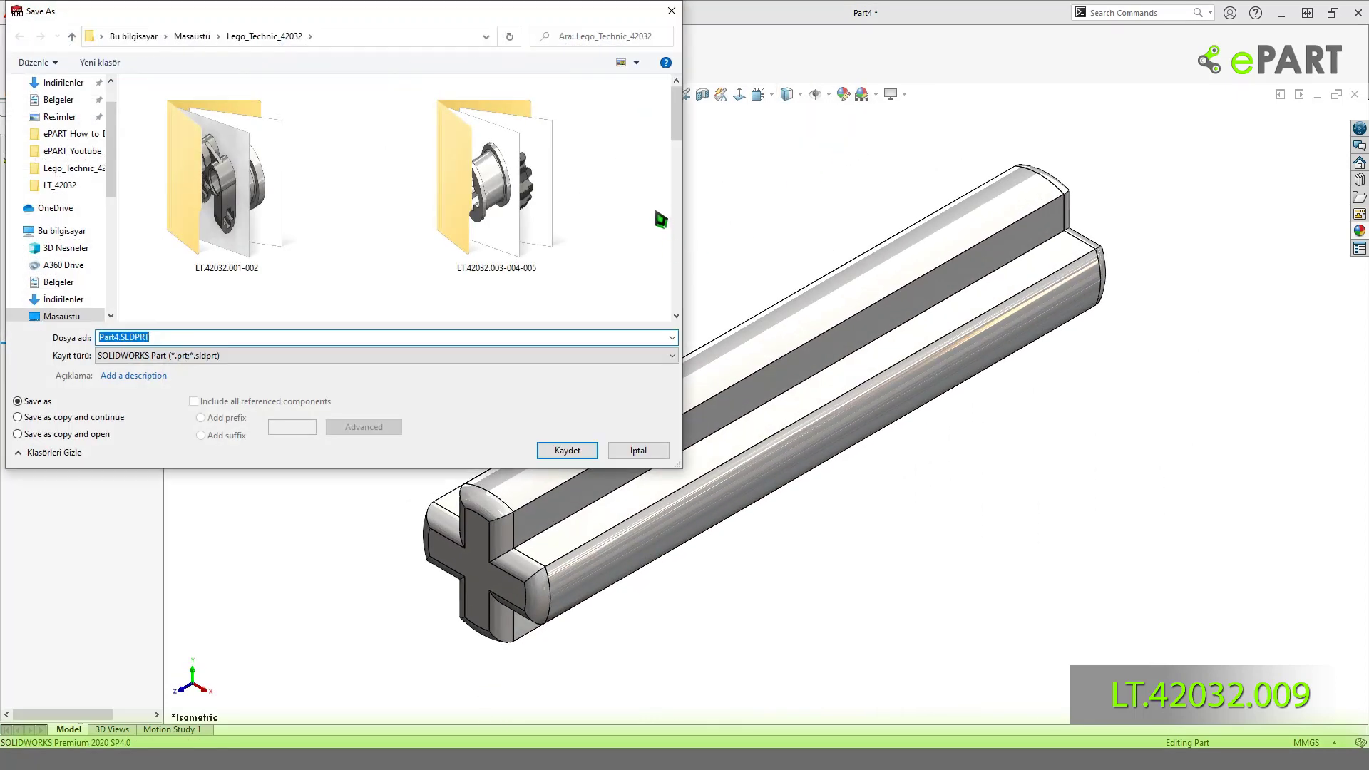
scroll(622, 245, down, 5)
click(515, 289)
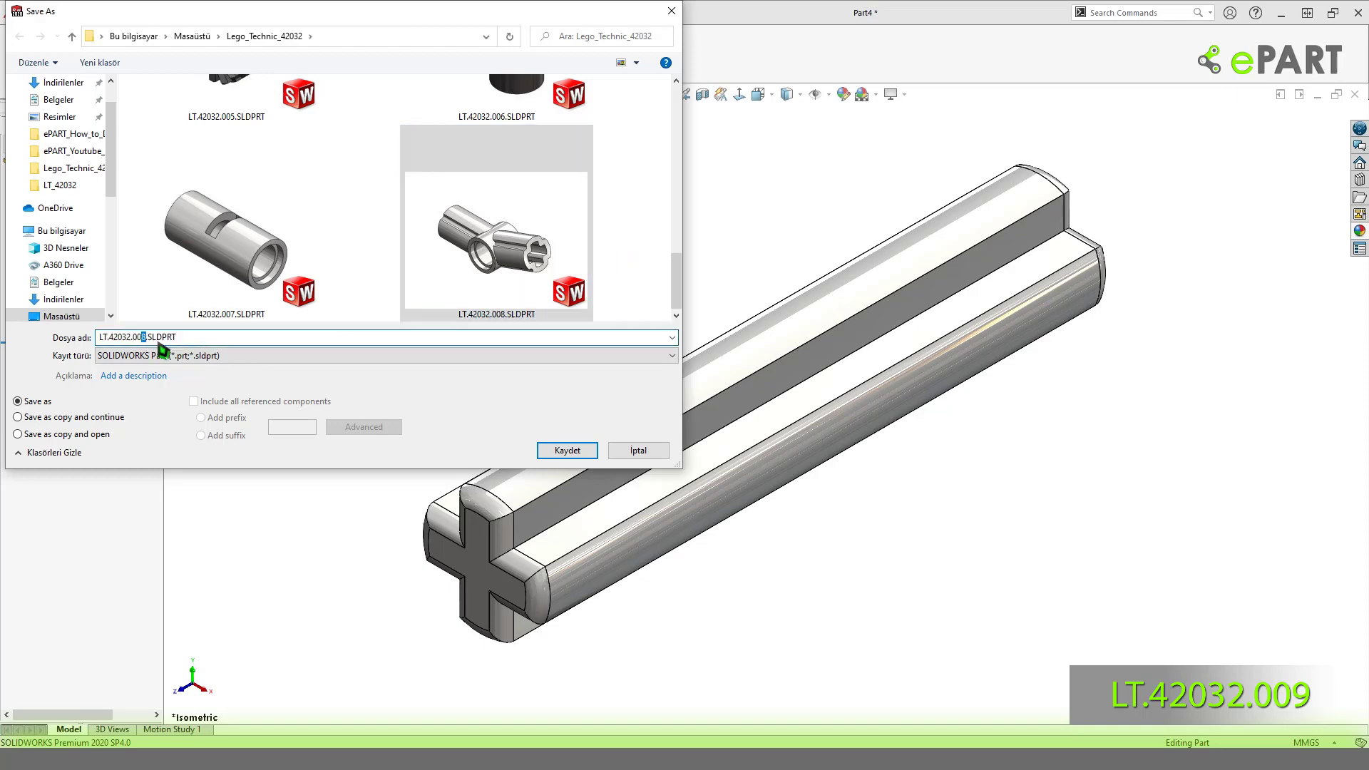
text(9)
click(569, 451)
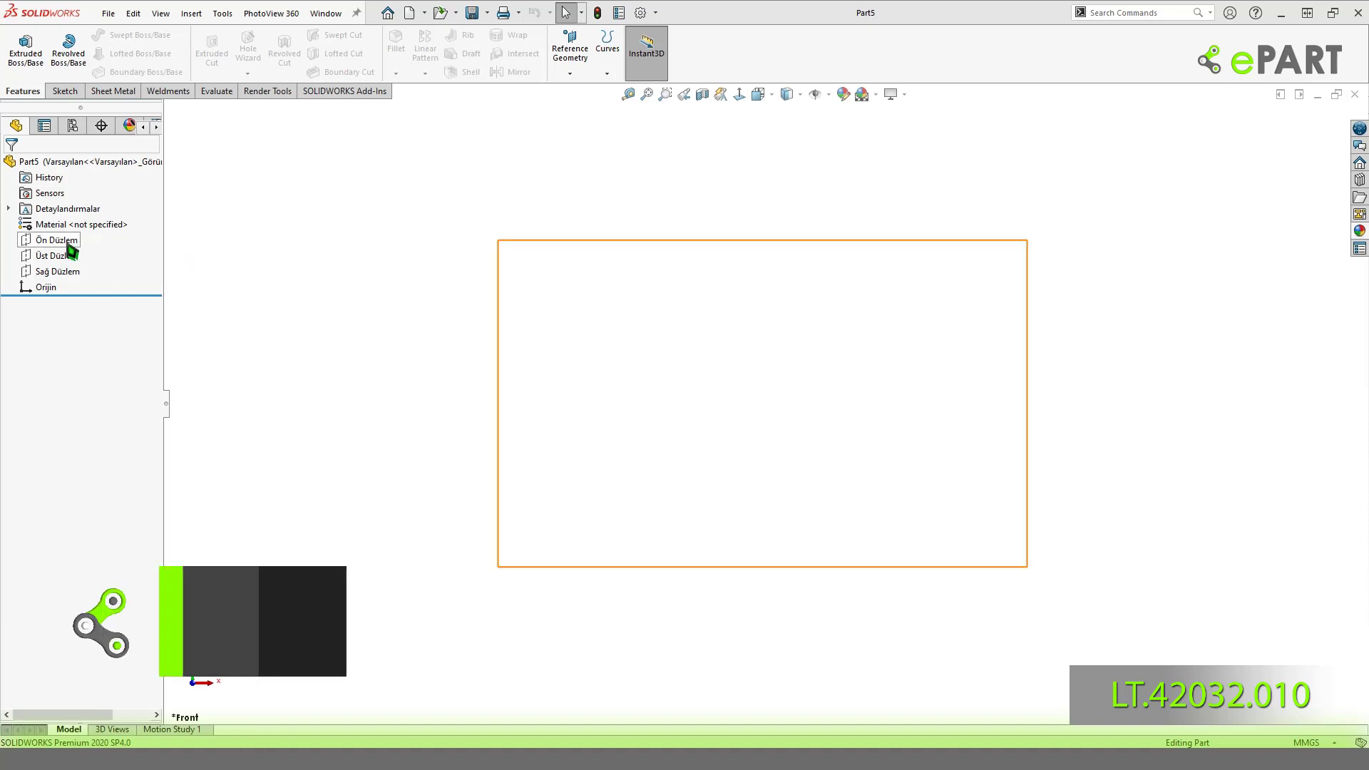
Draw a centerpoint straight slot centred on the origin in a sketch on the top plane.
click(68, 253)
click(83, 237)
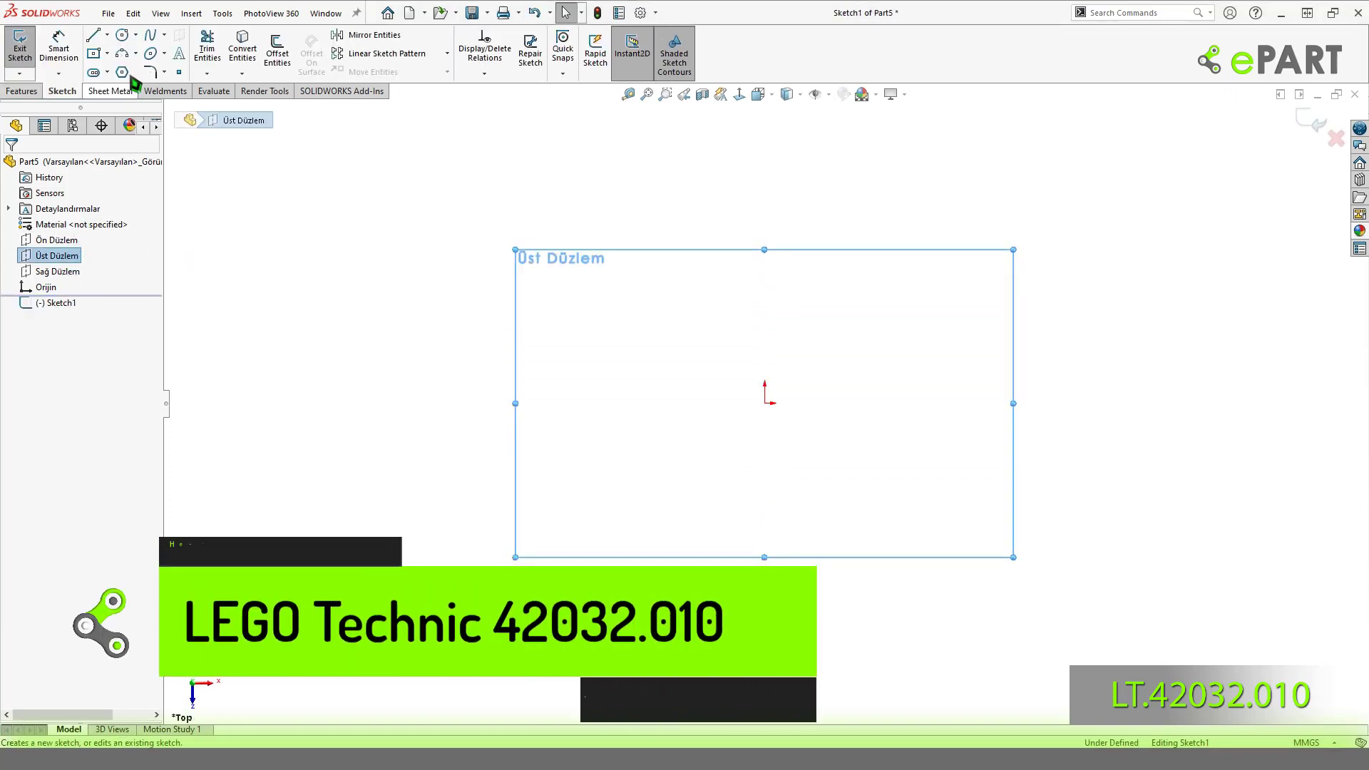
click(107, 72)
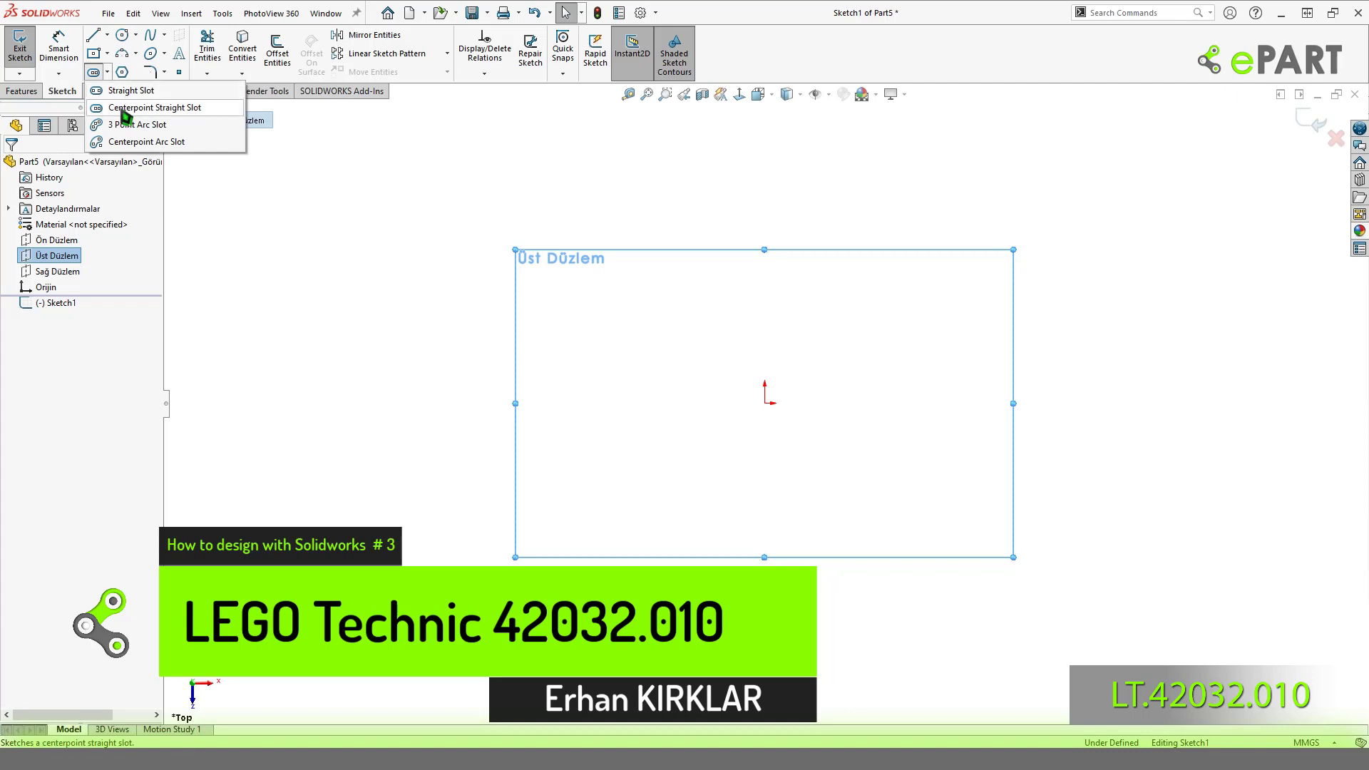
click(126, 108)
click(764, 403)
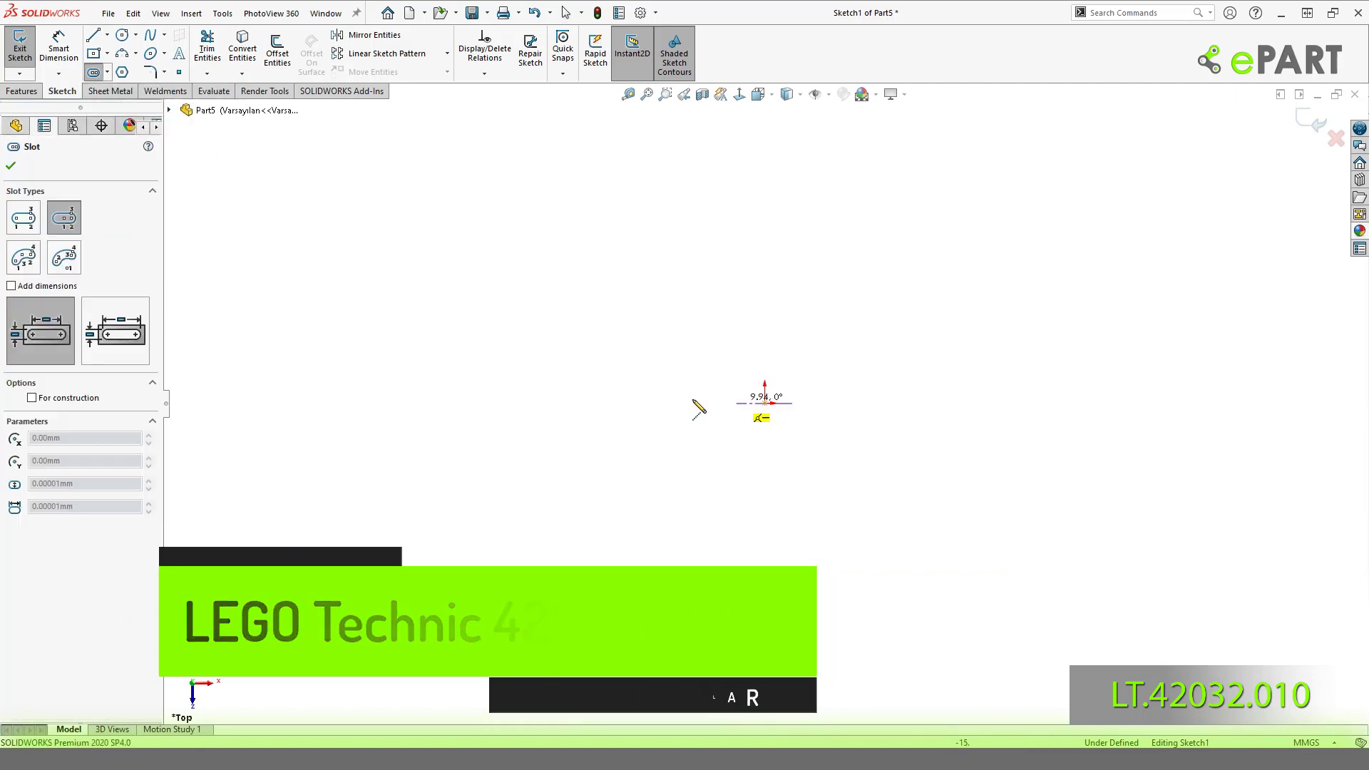
click(528, 405)
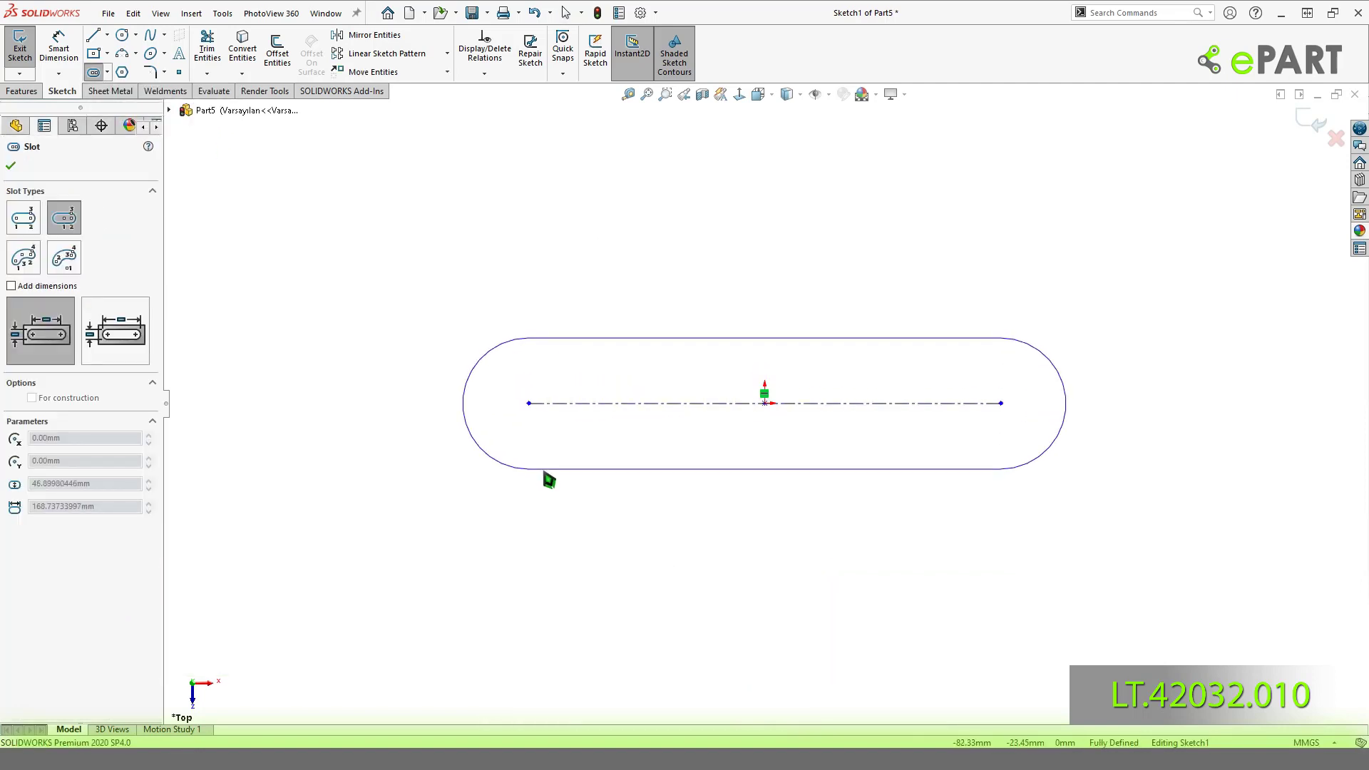
click(549, 482)
key(Escape)
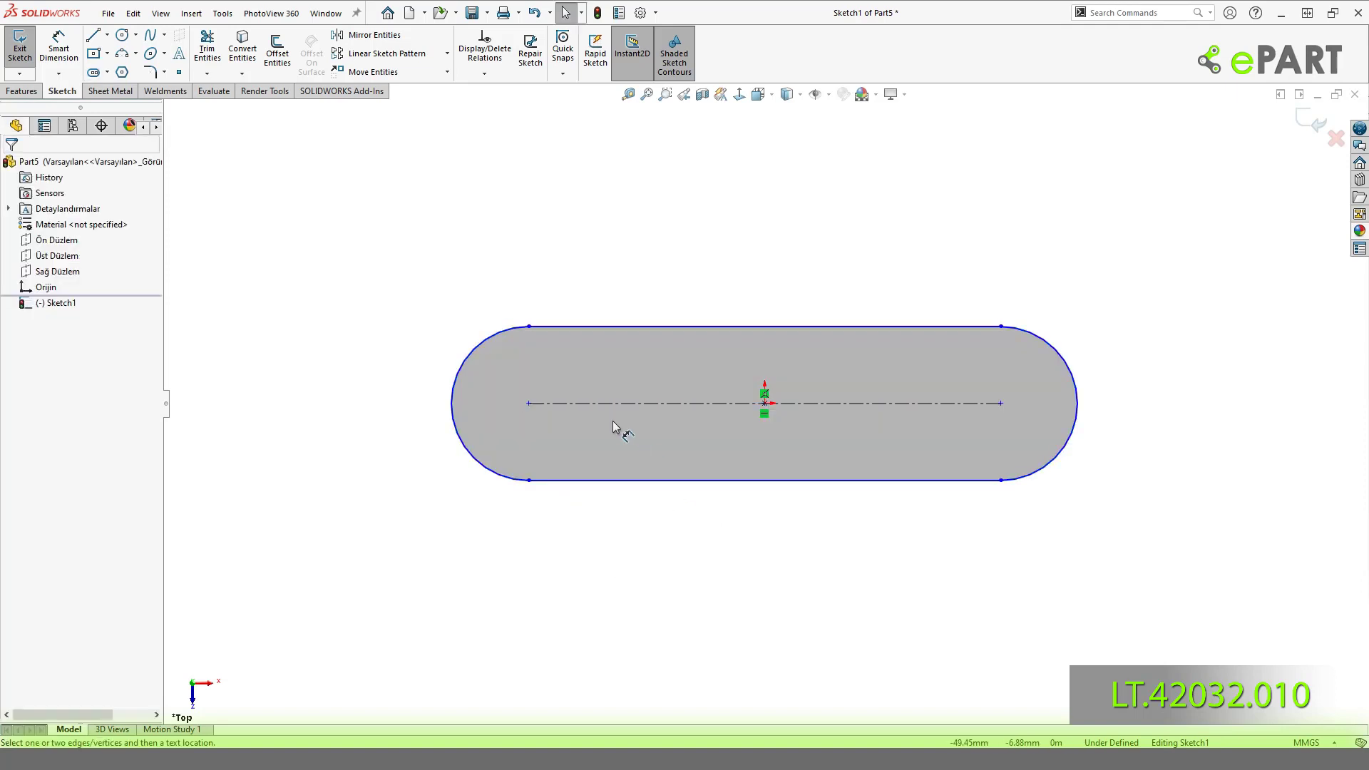
Dimension the slot to 24.00 mm overall length and 7.50 mm width.
click(510, 404)
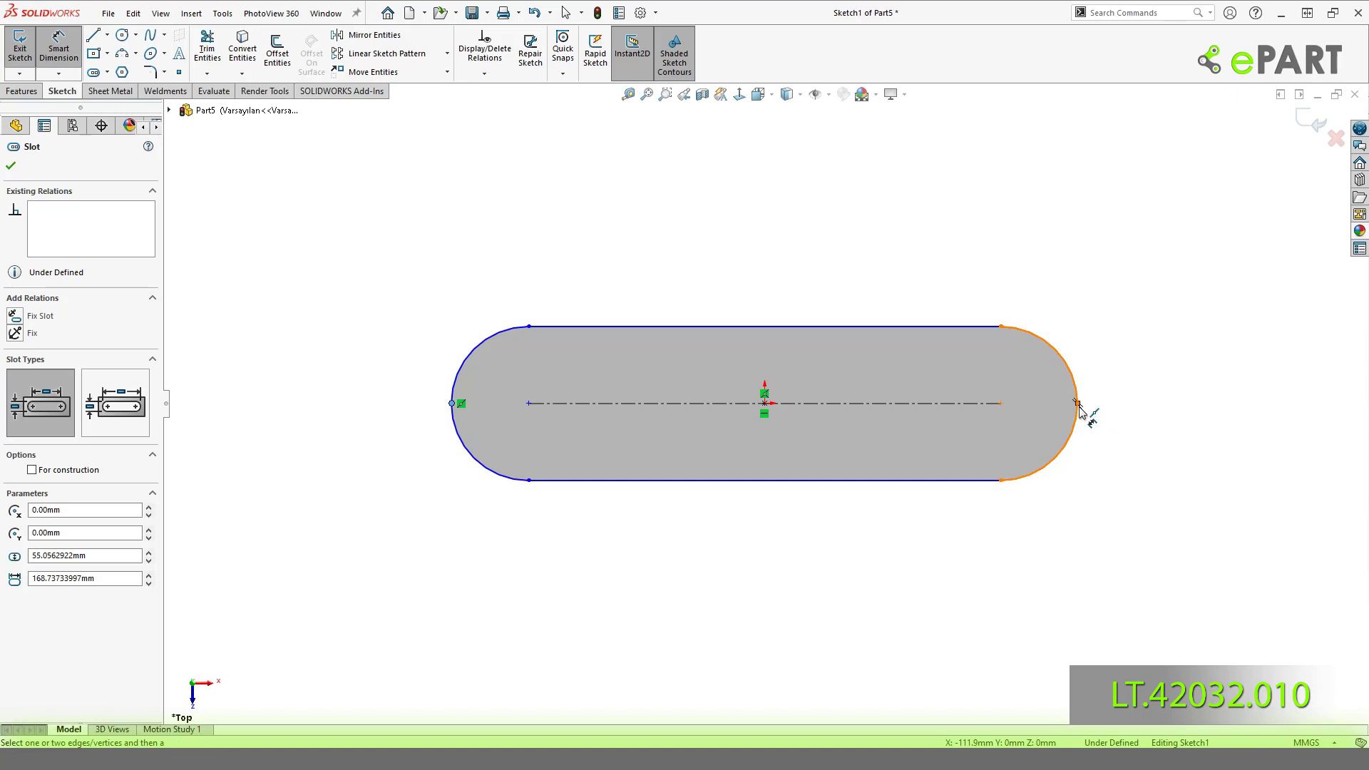
click(1078, 404)
click(788, 268)
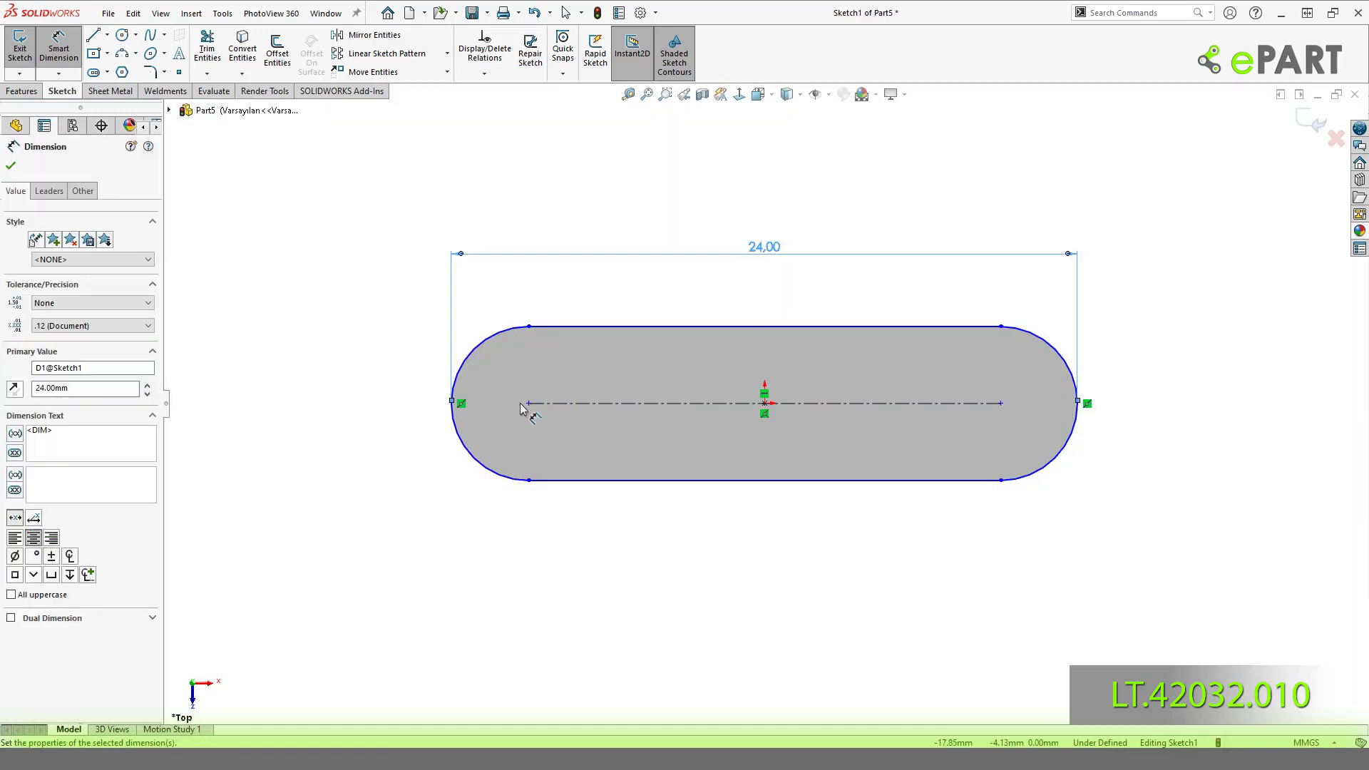
click(566, 327)
click(570, 480)
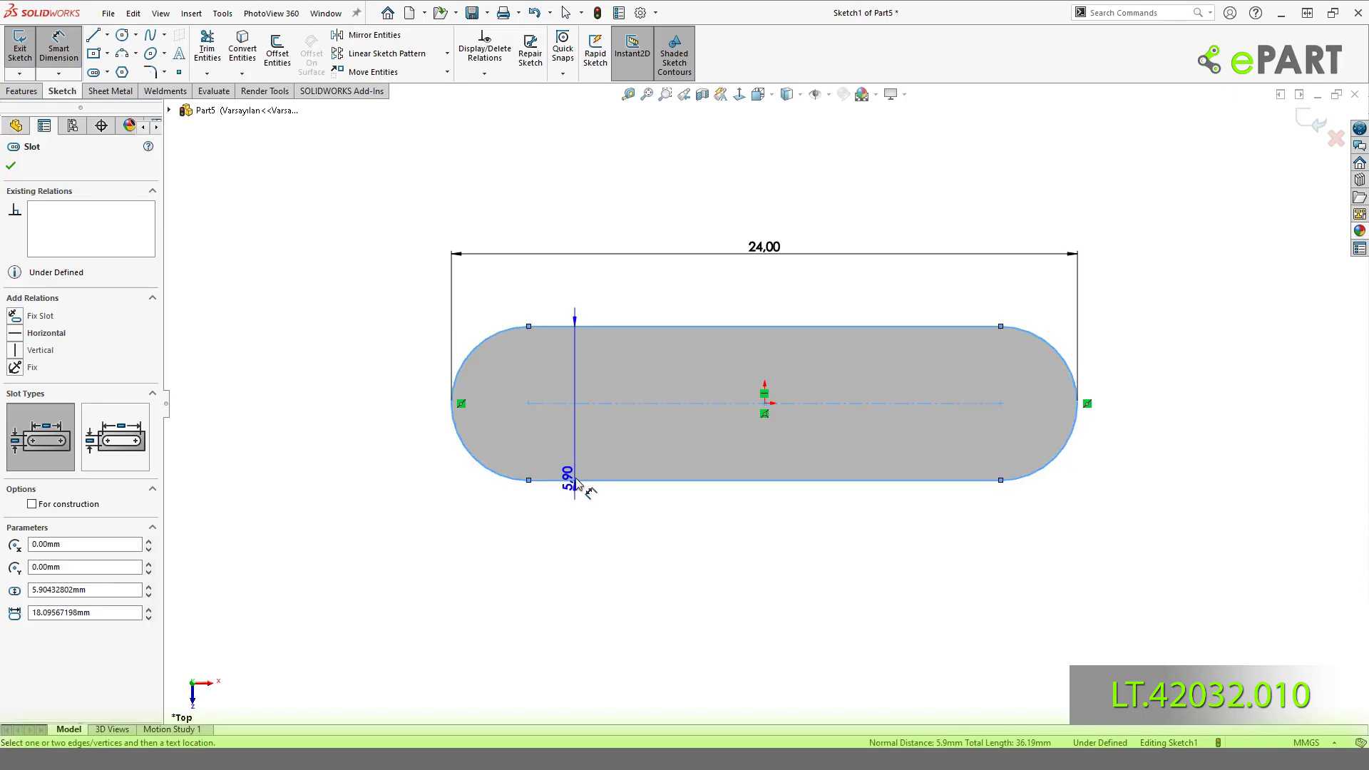
click(368, 428)
text(7)
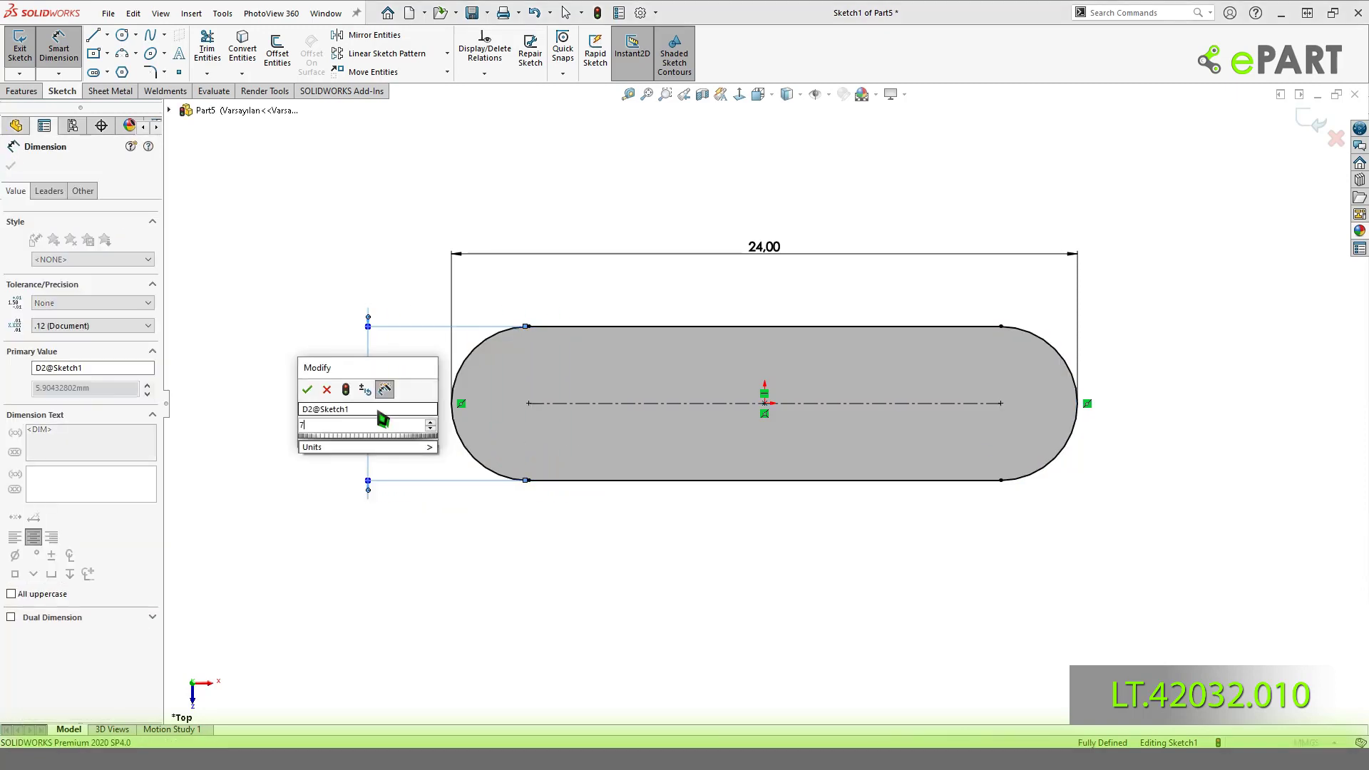
text(.5)
key(Return)
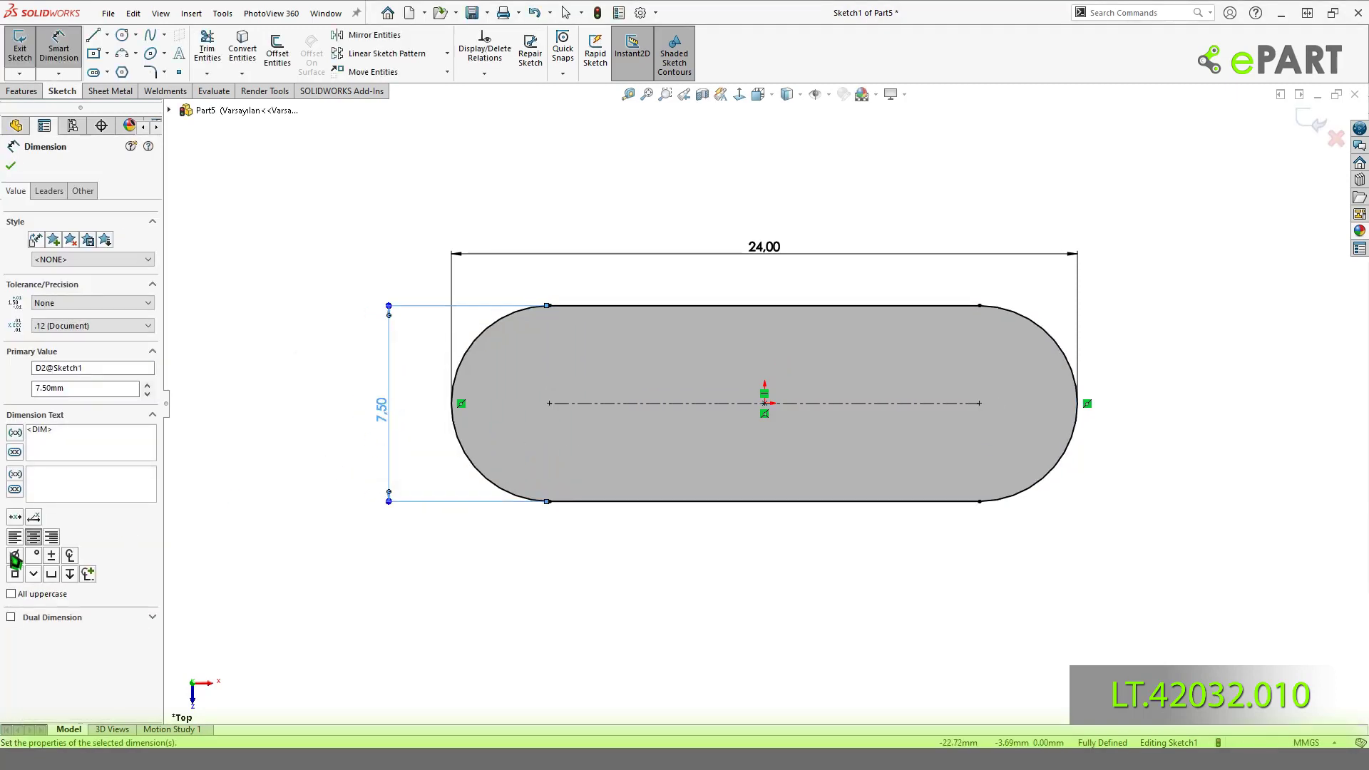
click(605, 581)
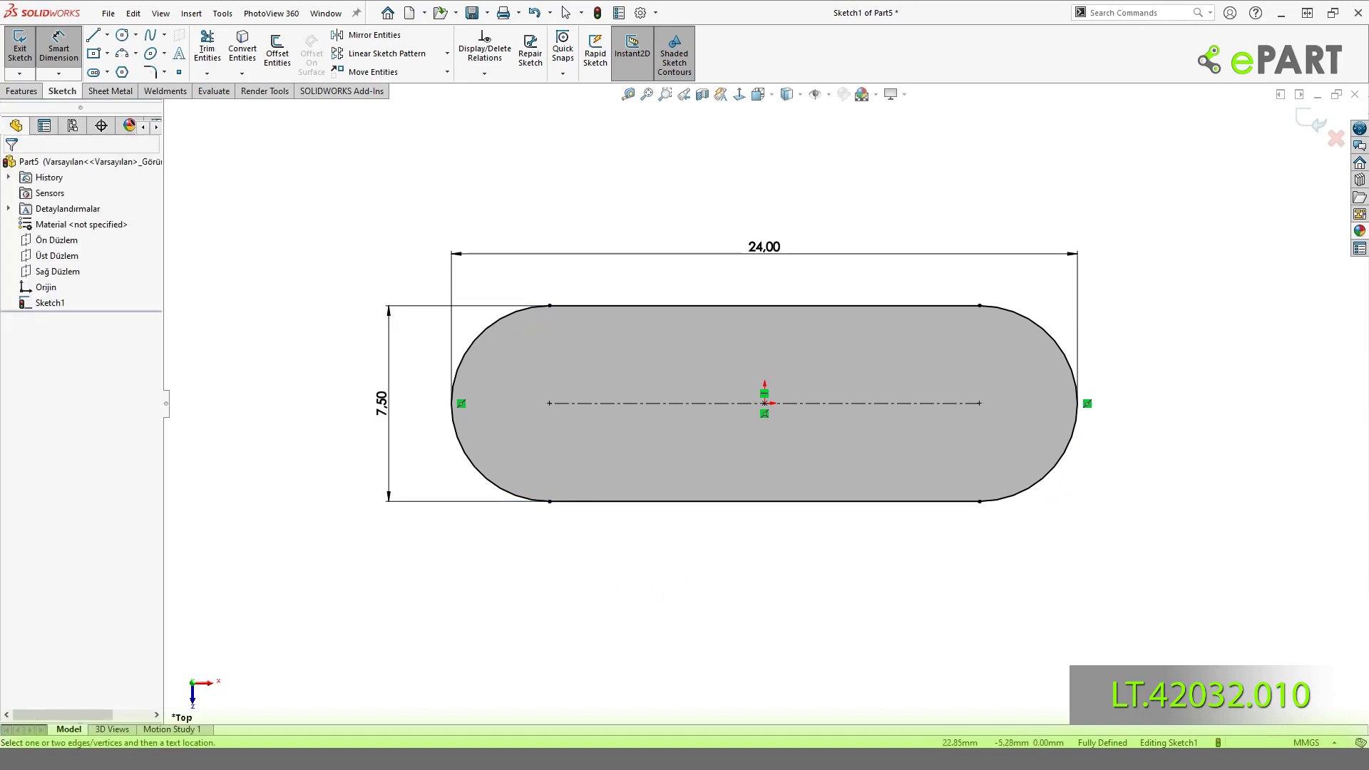
click(566, 12)
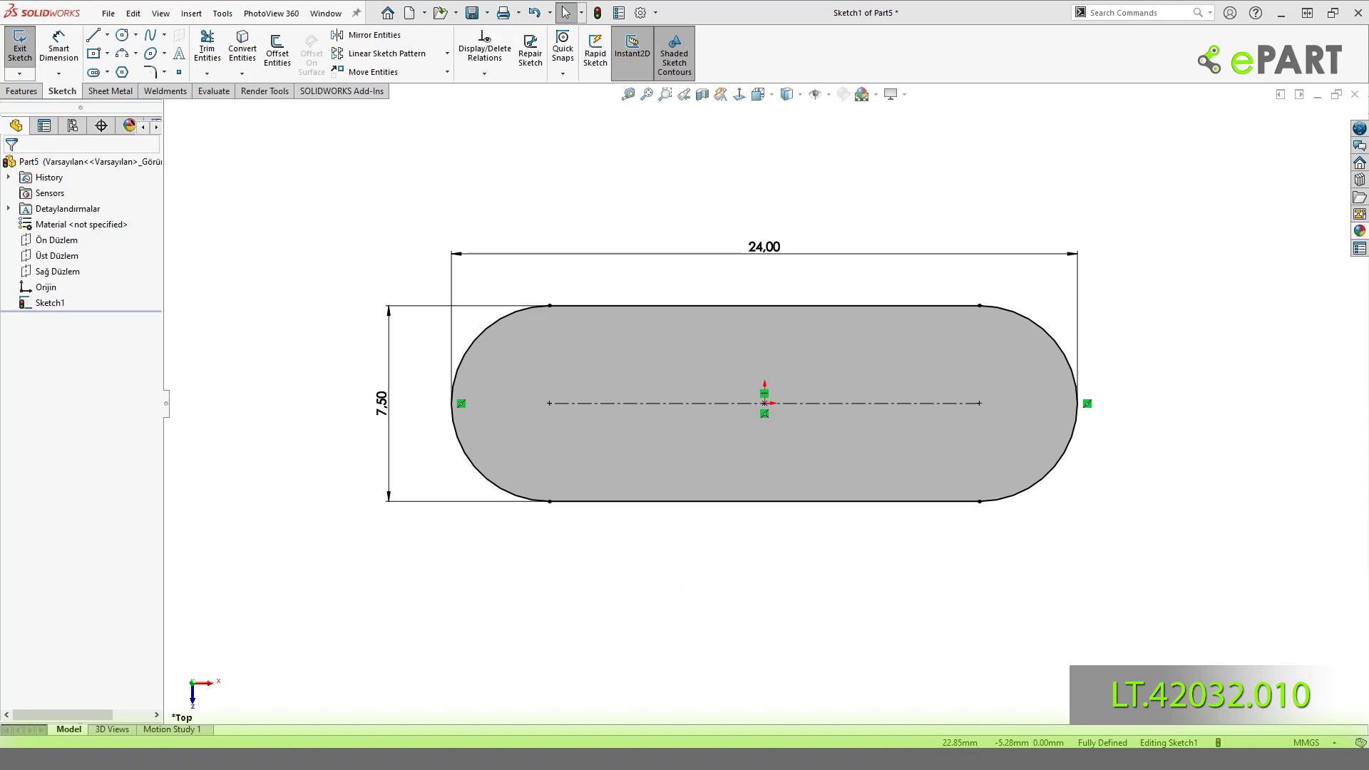
Draw a Ø5.00 circle at the slot's centre.
right_drag(811, 357, 663, 208)
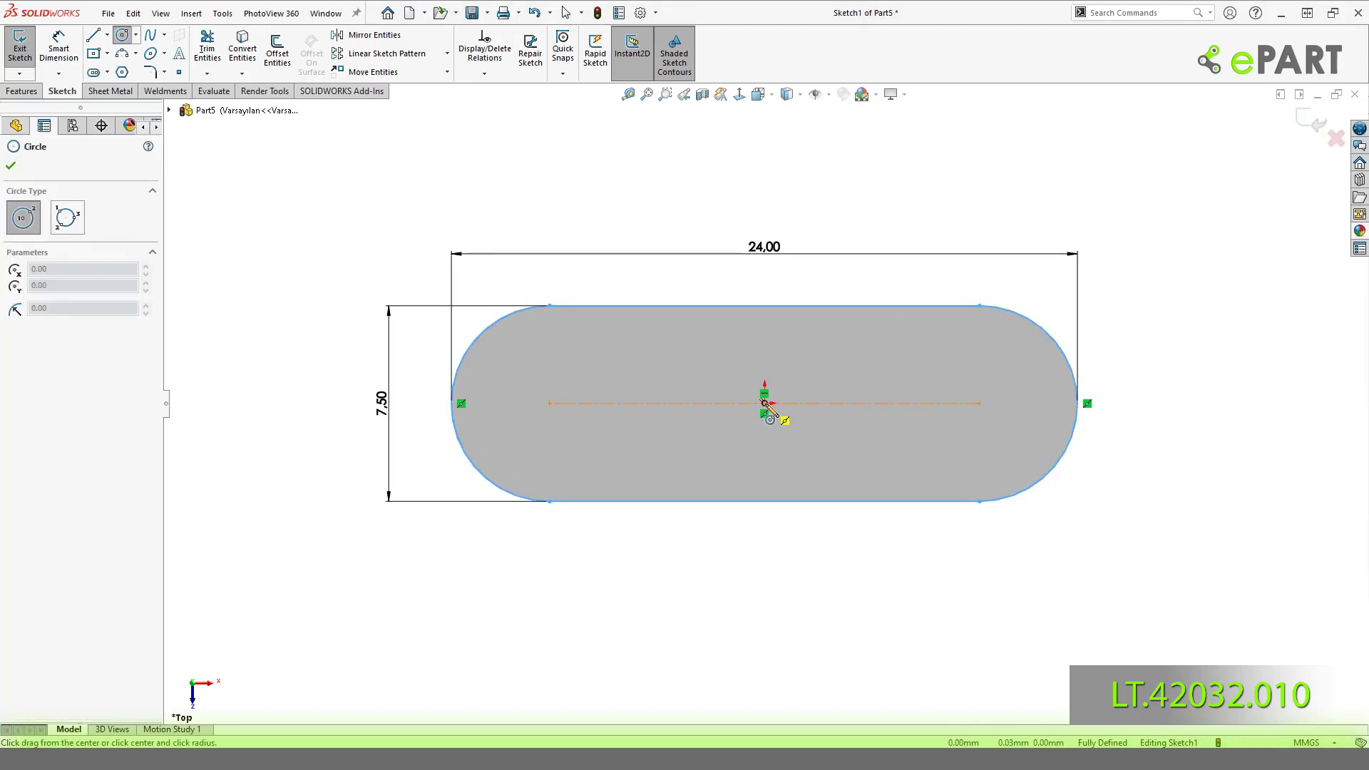
drag(764, 404, 817, 455)
right_drag(856, 580, 819, 474)
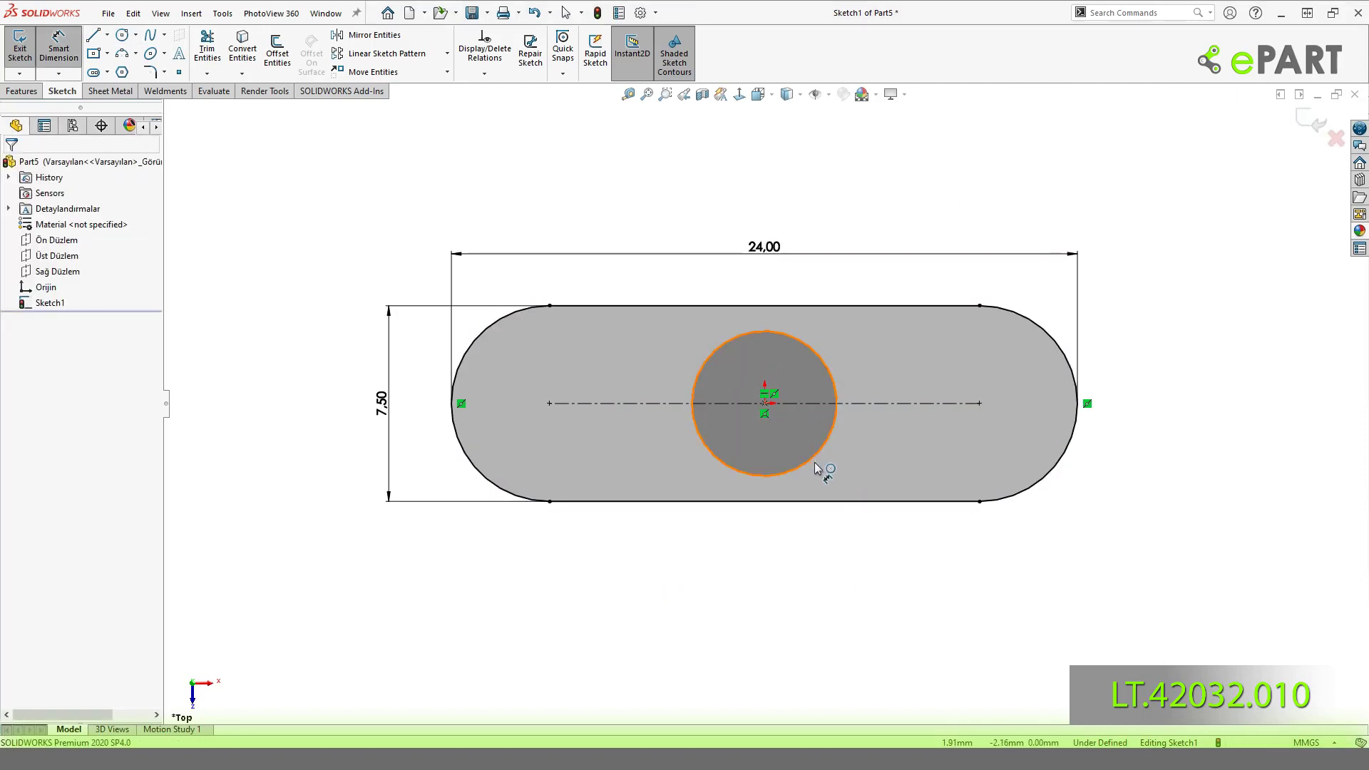
click(817, 467)
click(863, 557)
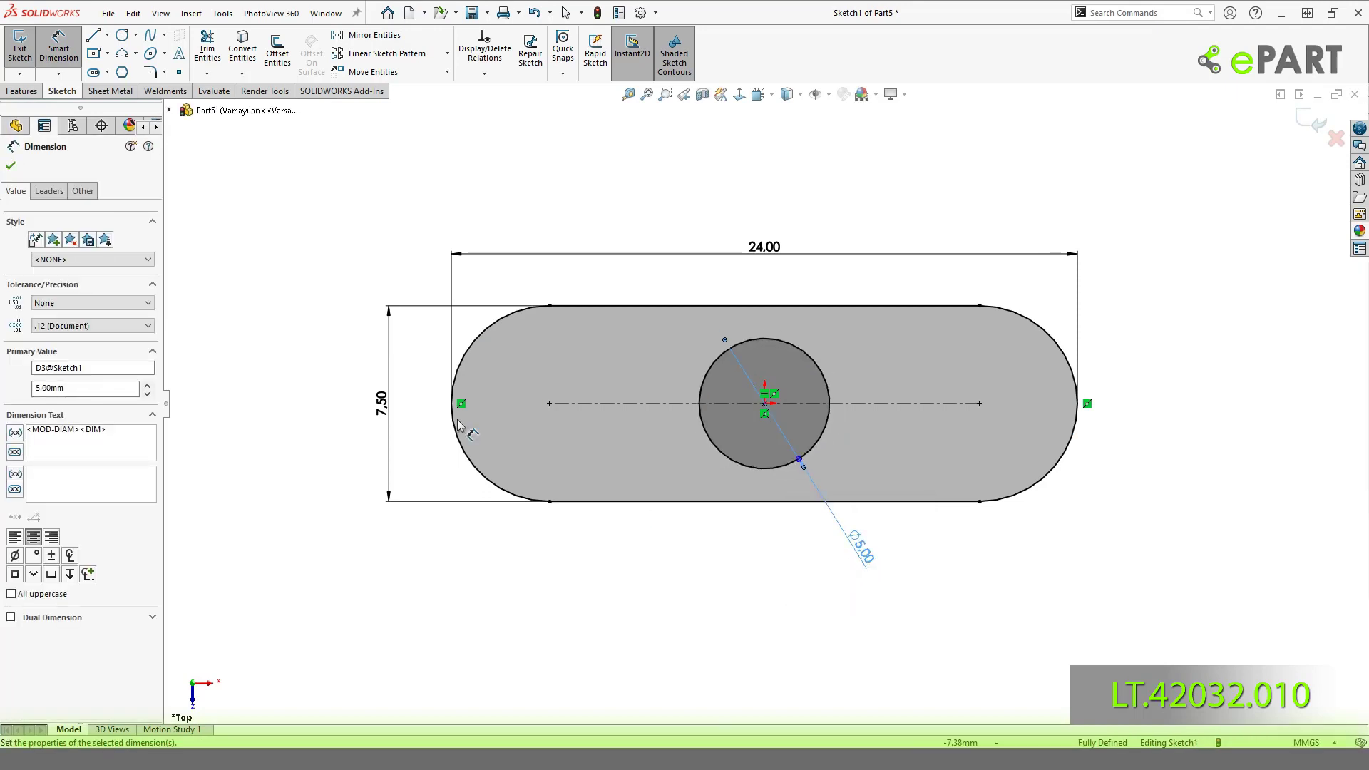
click(599, 188)
Draw a vertical and a horizontal centre rectangle at the slot's left end point.
click(107, 54)
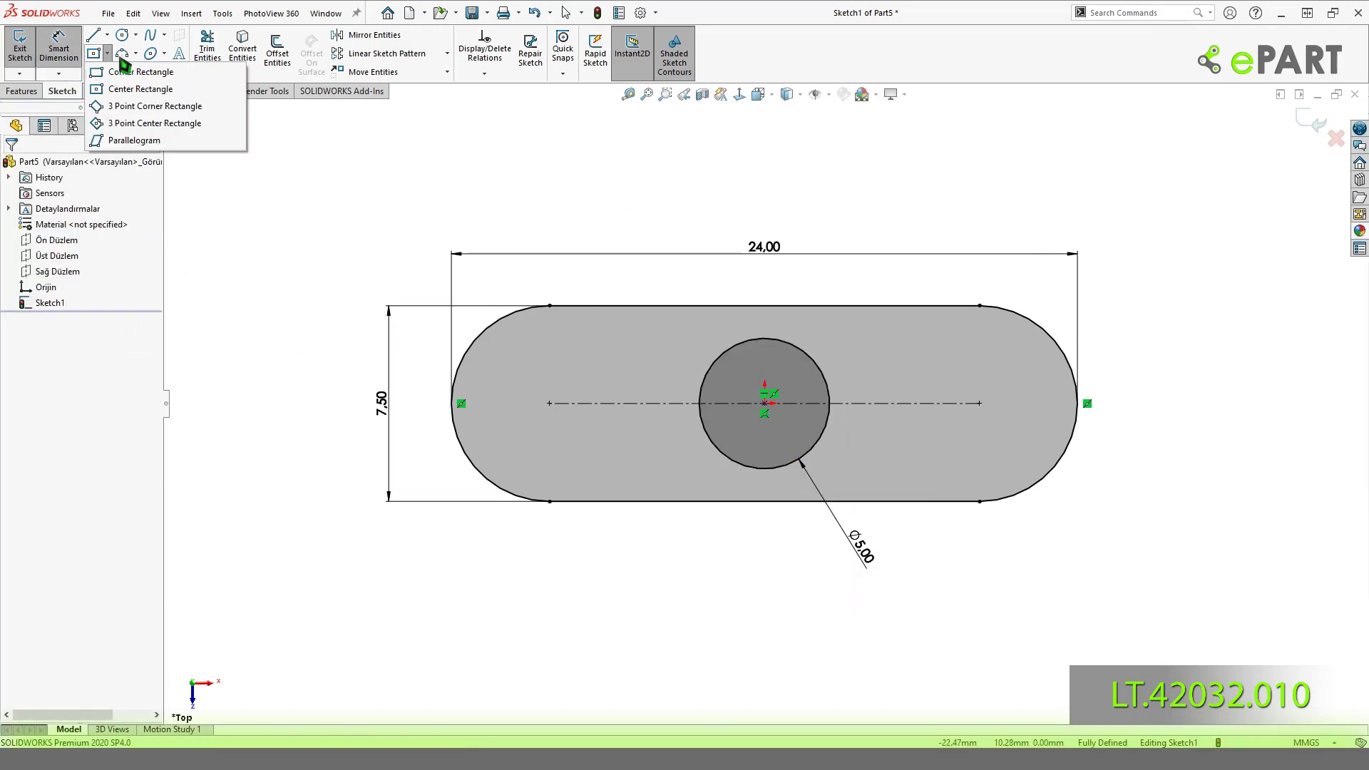
click(140, 90)
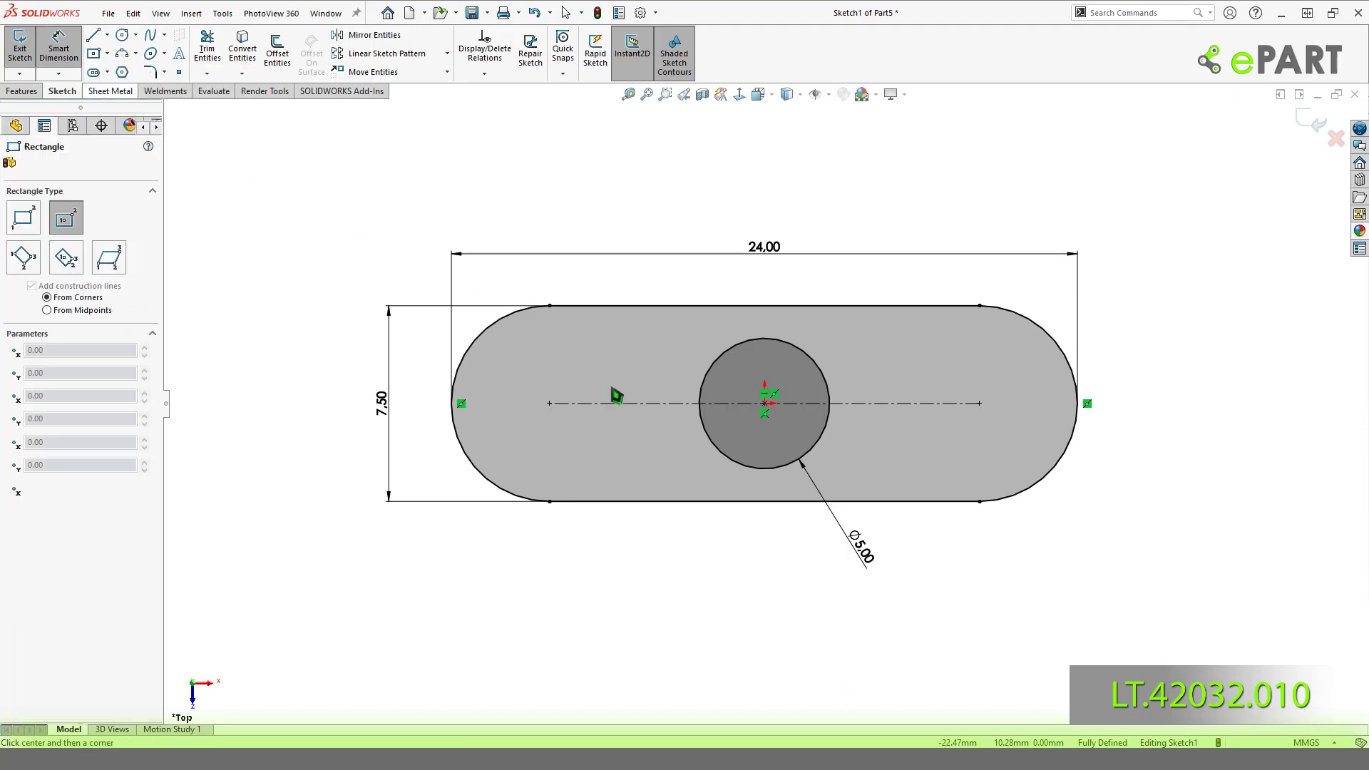
click(549, 404)
click(585, 342)
click(549, 404)
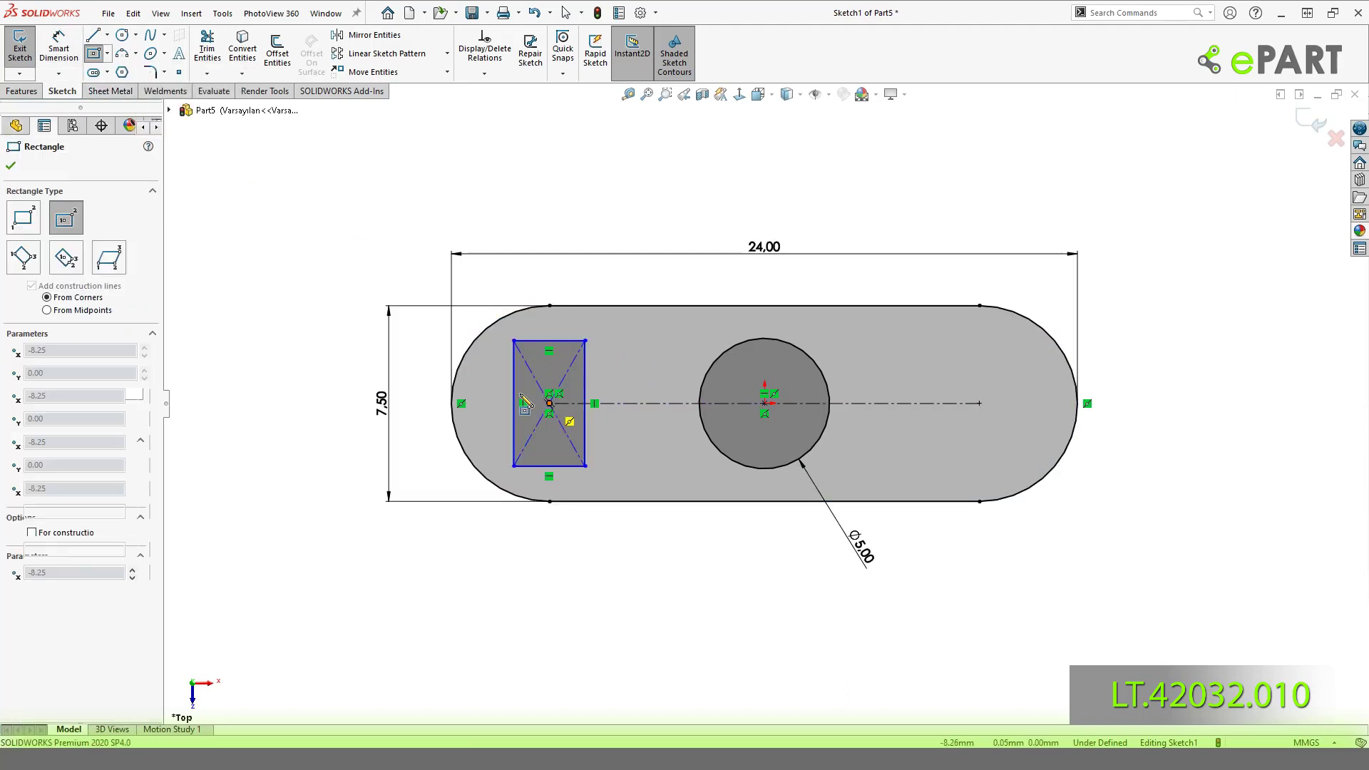
click(479, 376)
scroll(467, 373, down, 2)
scroll(481, 377, down, 2)
key(Escape)
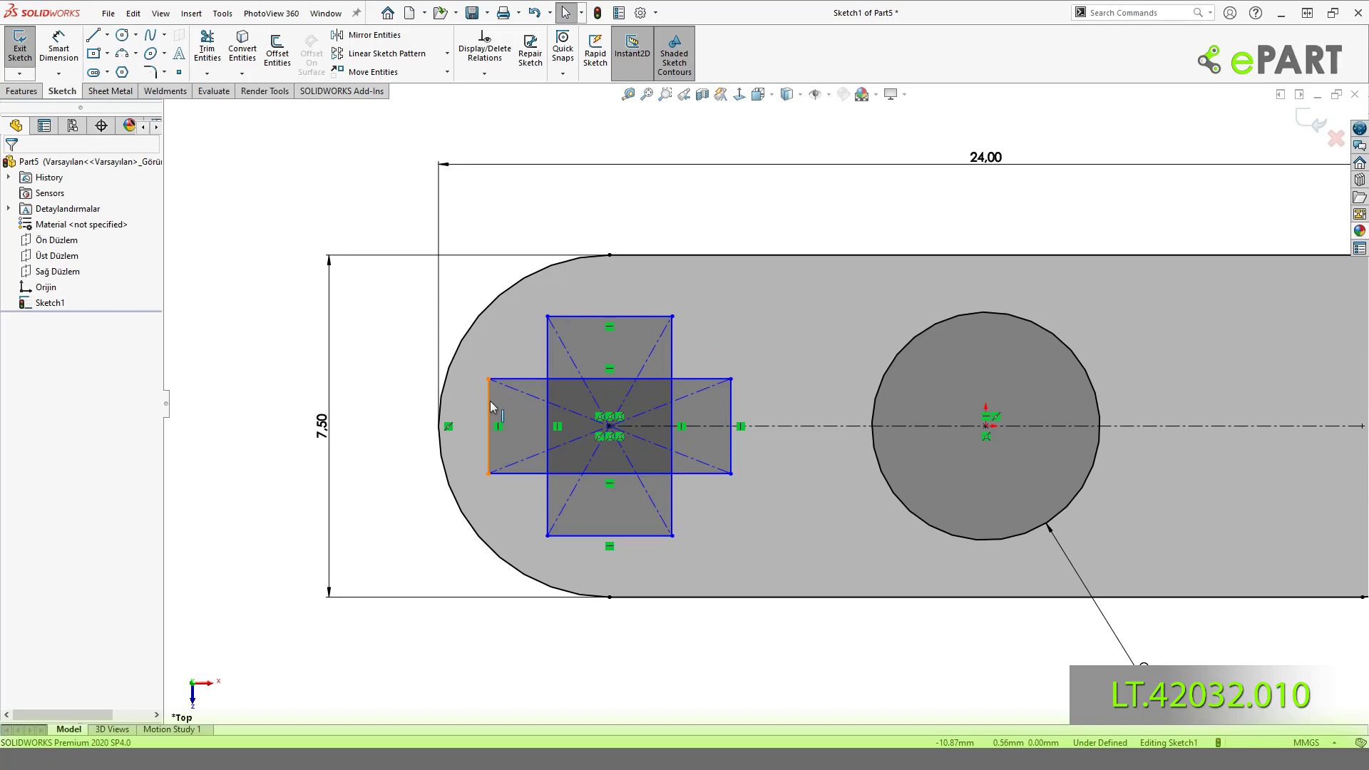
Add Equal relations between two pairs of edges of the left-end rectangle cross.
click(578, 317)
ctrl+click(578, 317)
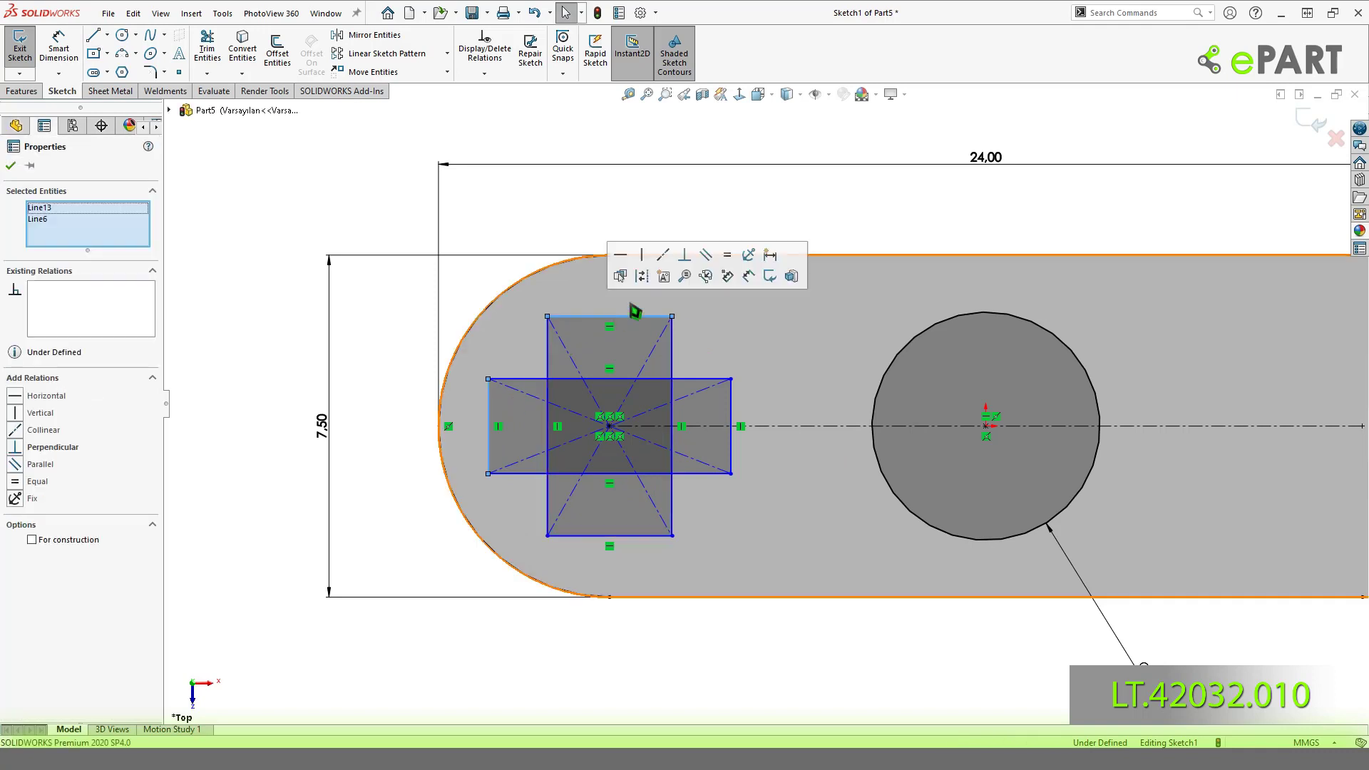
click(740, 258)
click(658, 345)
ctrl+click(720, 379)
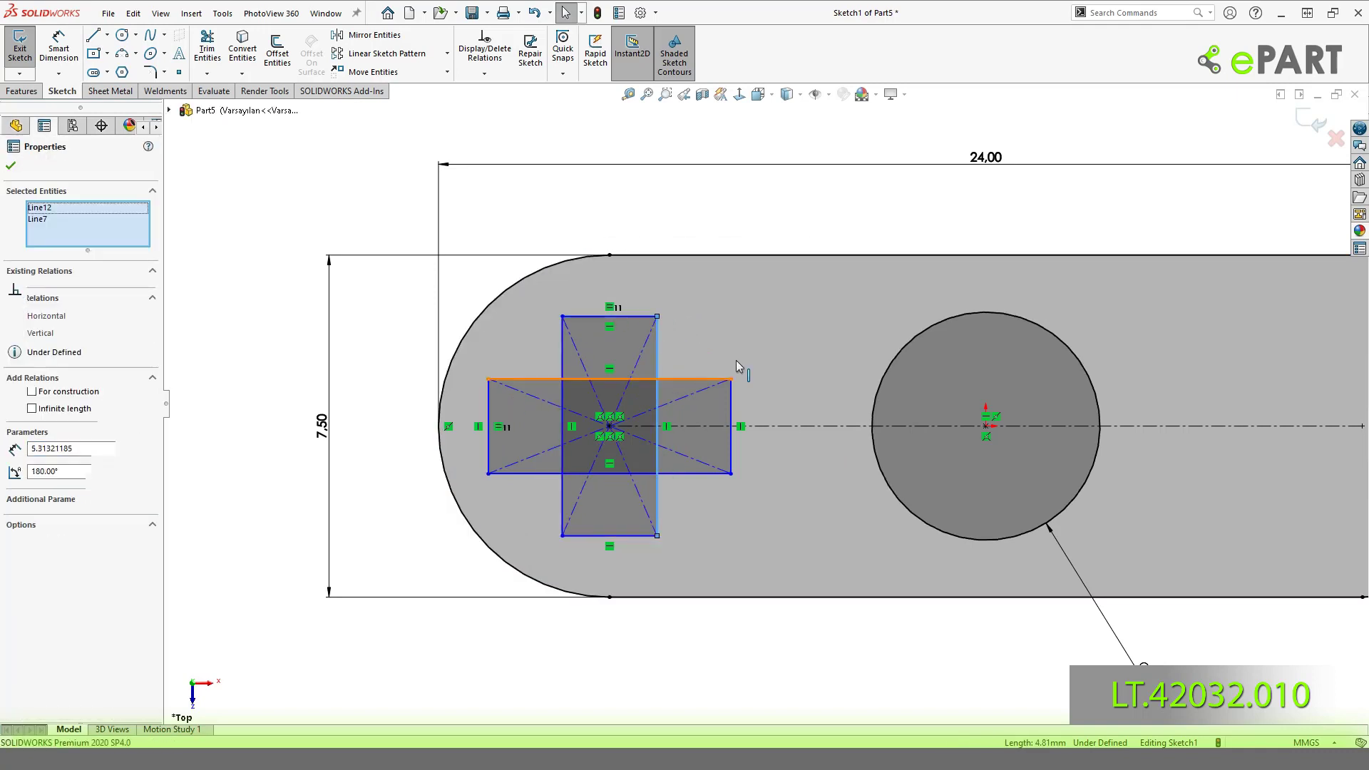
click(804, 357)
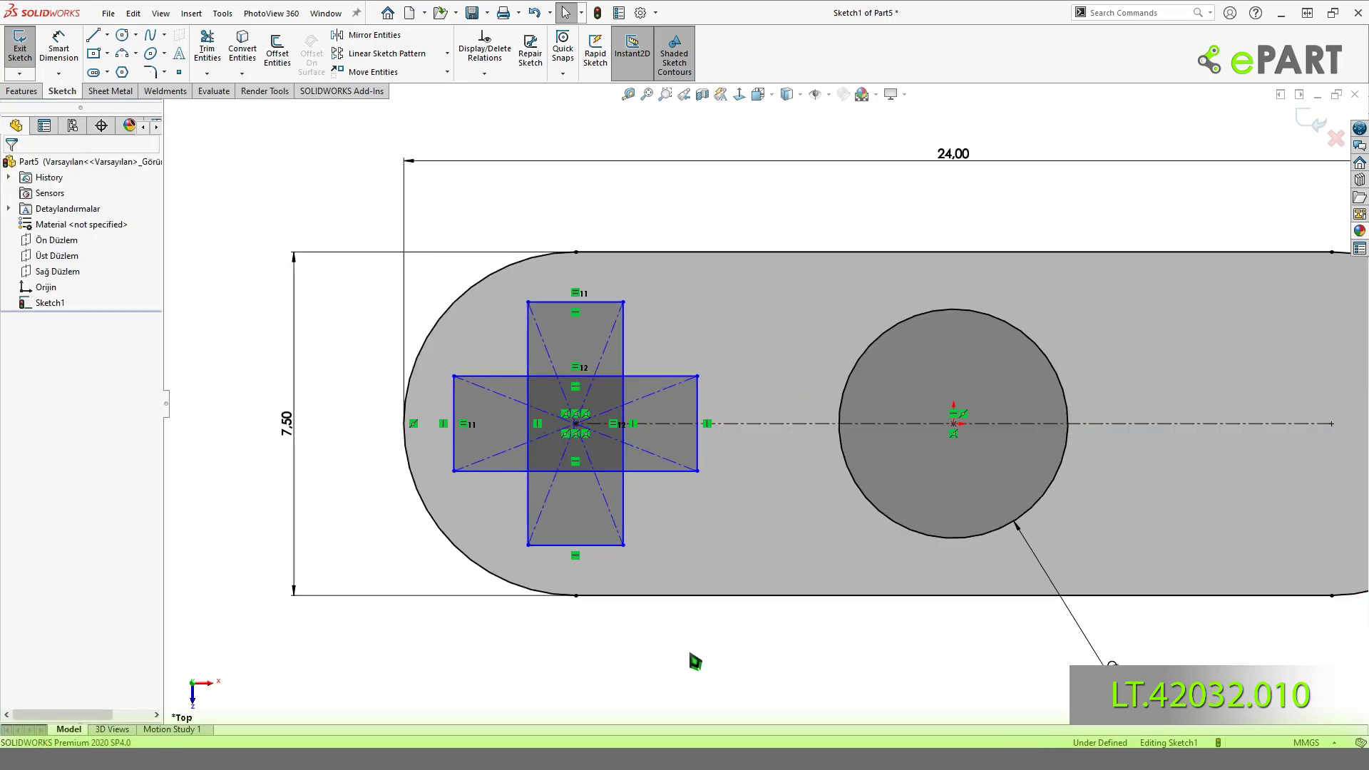
Draw a circle centred on the left cross passing through its corners.
key(d)
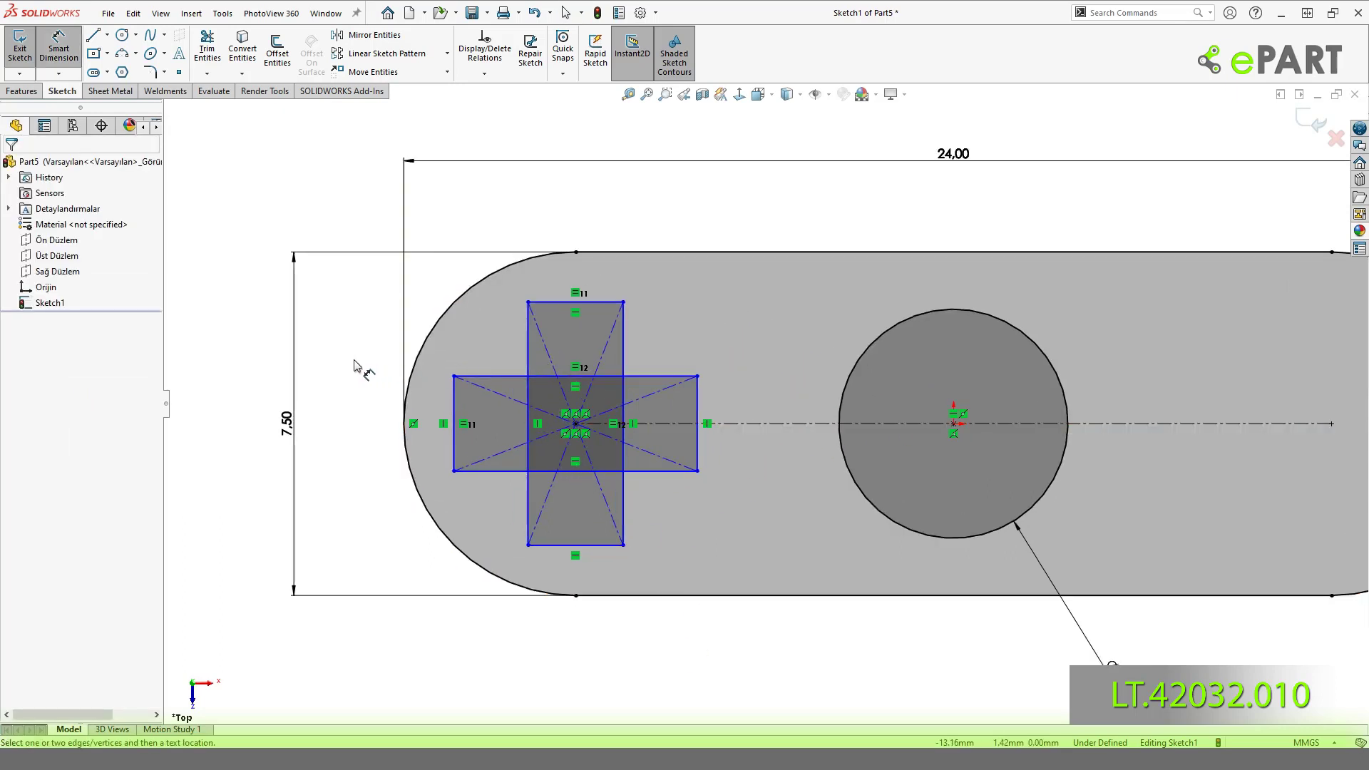
key(c)
click(575, 423)
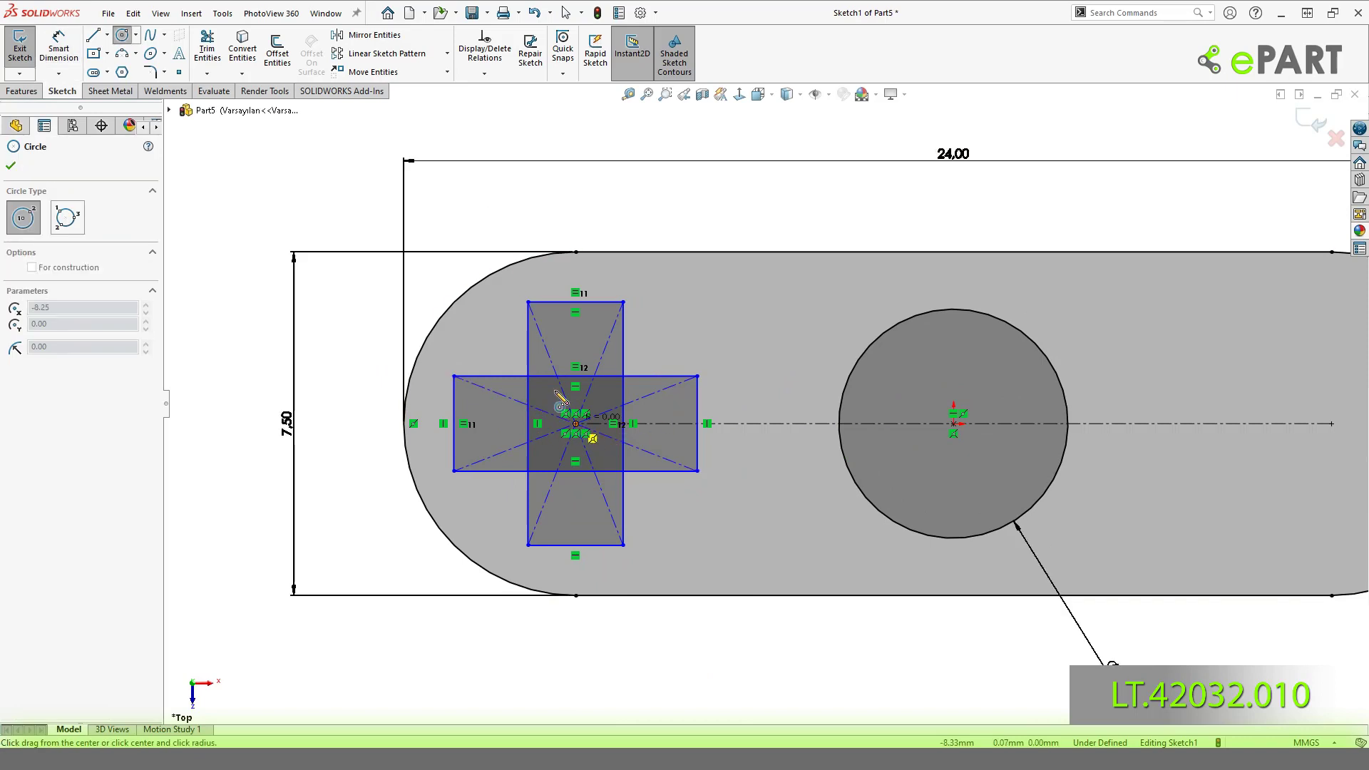
click(528, 303)
key(Escape)
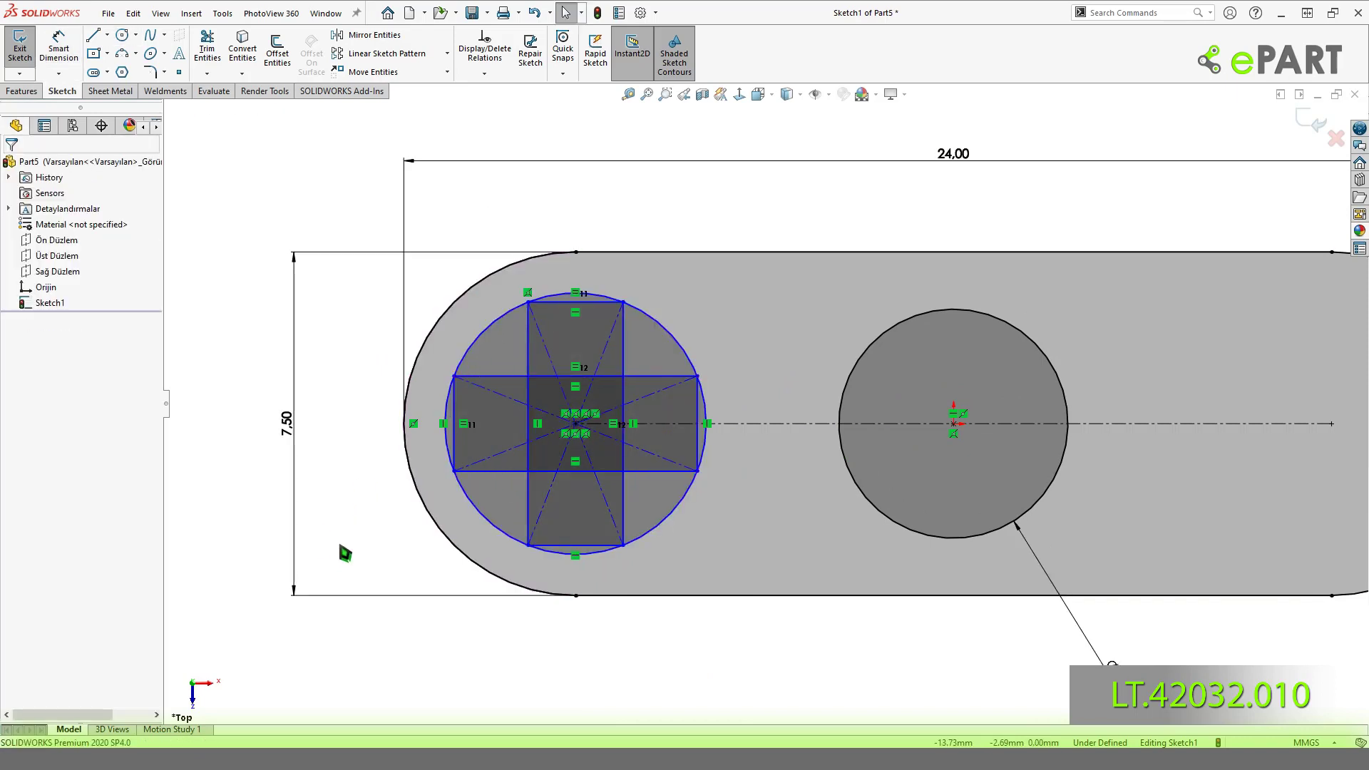
Dimension the circle to Ø5.00 and the cross arm width to 2.00.
key(d)
click(677, 512)
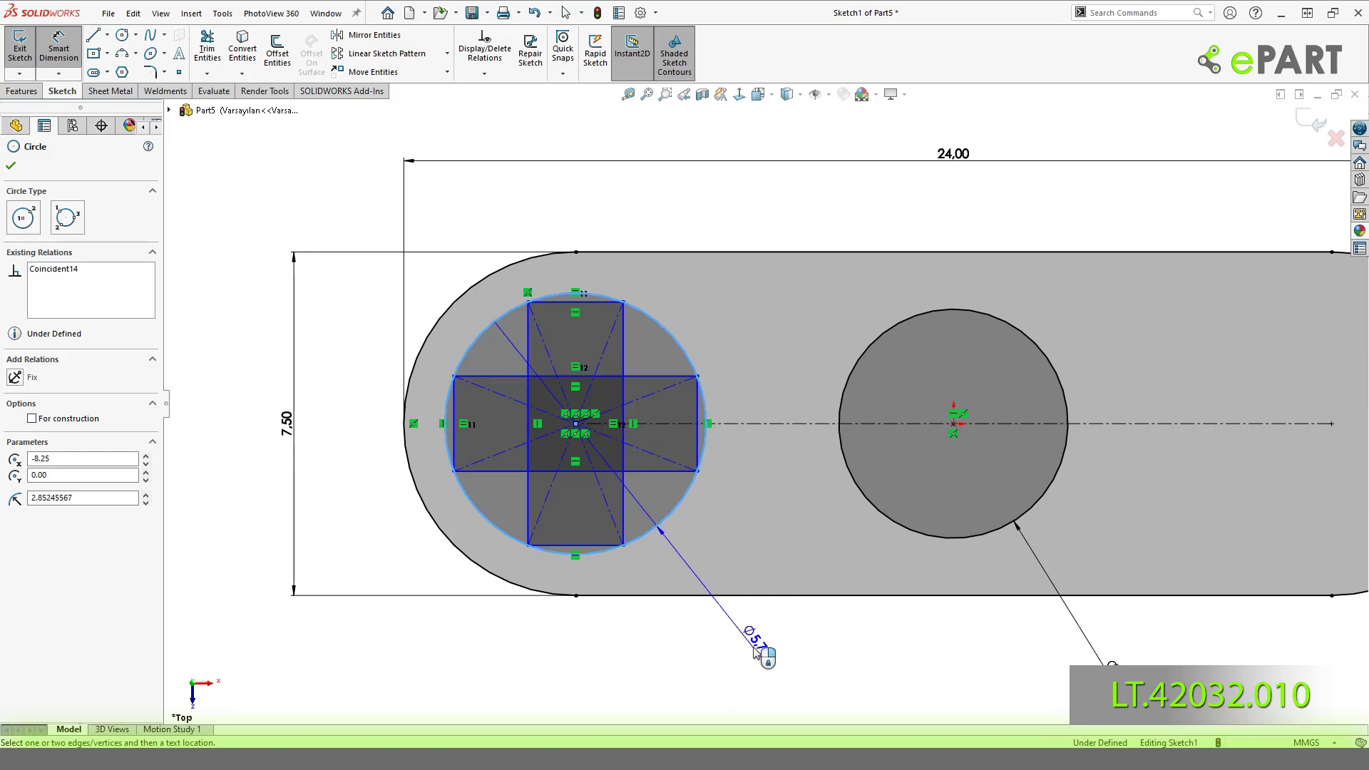
click(758, 652)
text(5)
key(Return)
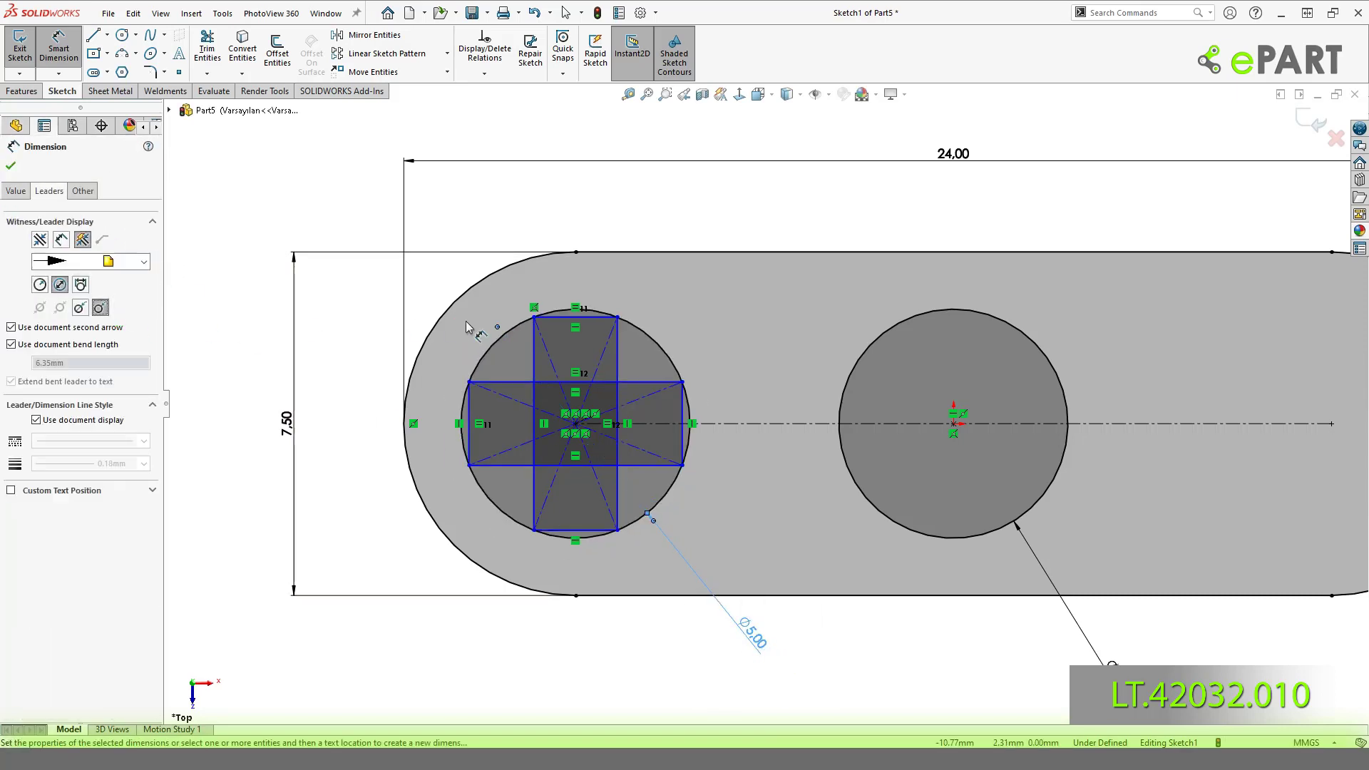
key(Escape)
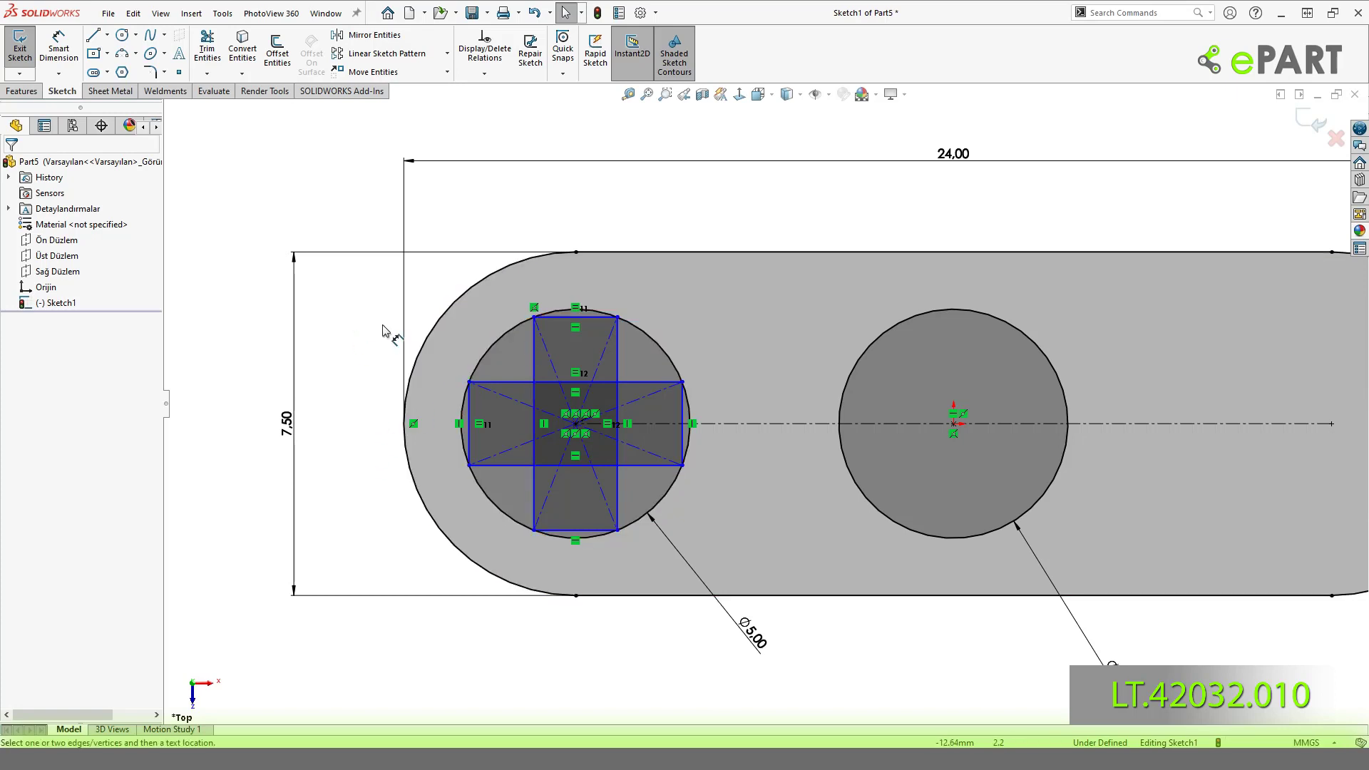
click(469, 403)
click(356, 436)
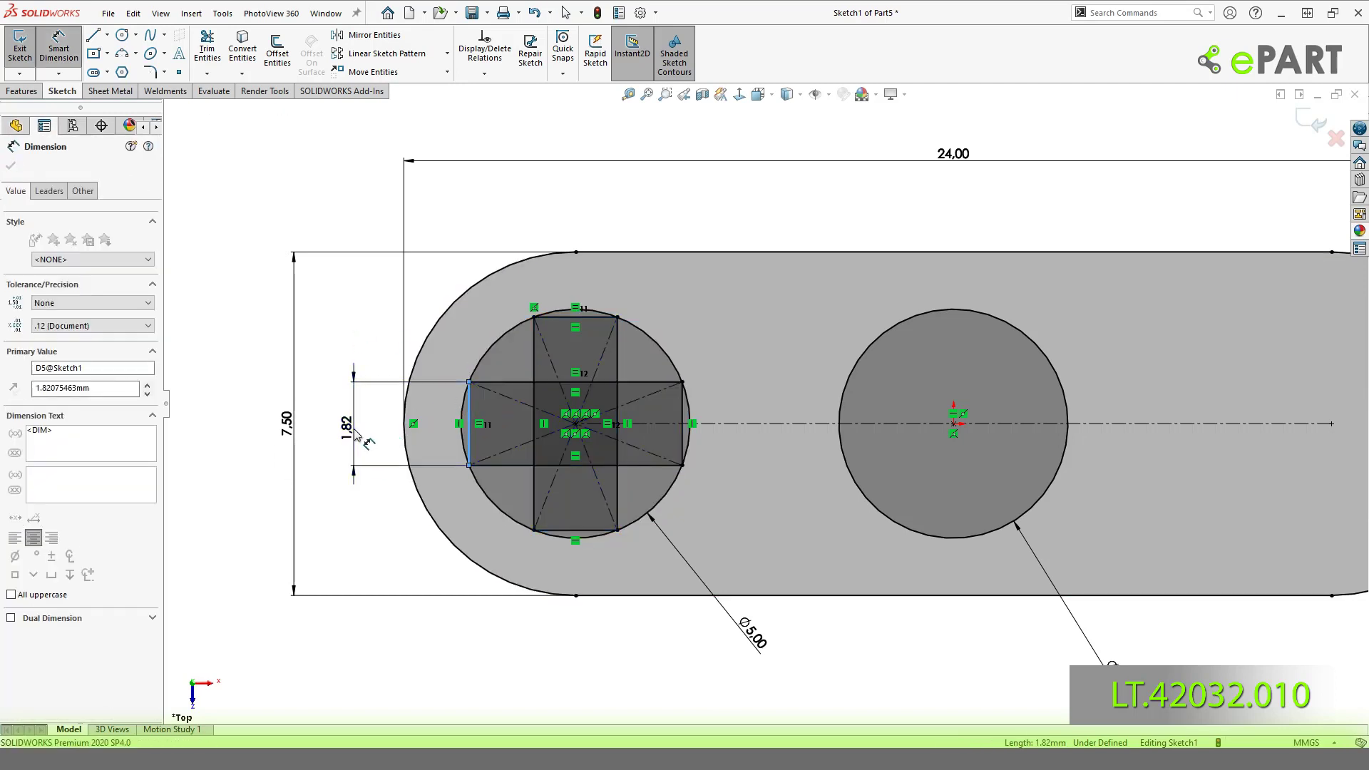
text(2)
key(Return)
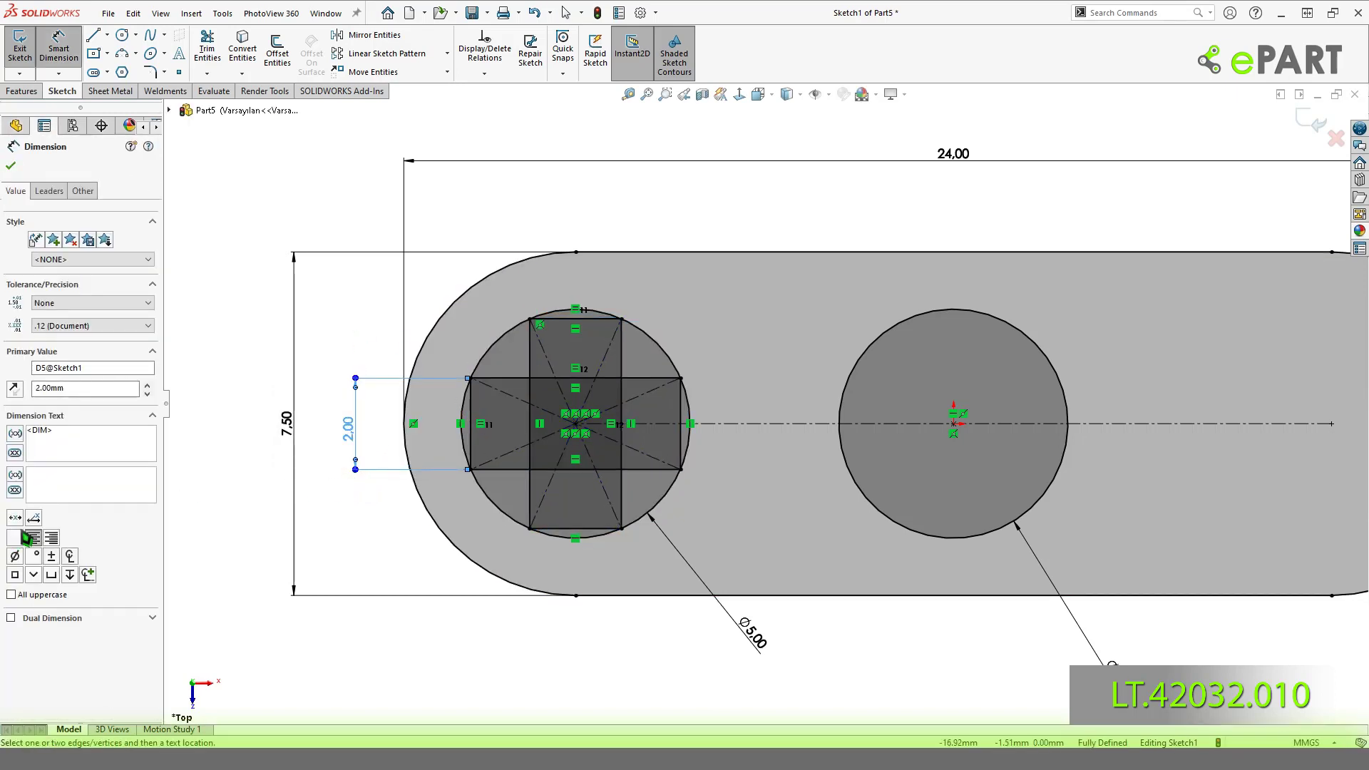
key(Escape)
Trim the four circle segments between the cross arms, leaving arcs capping each arm.
click(207, 48)
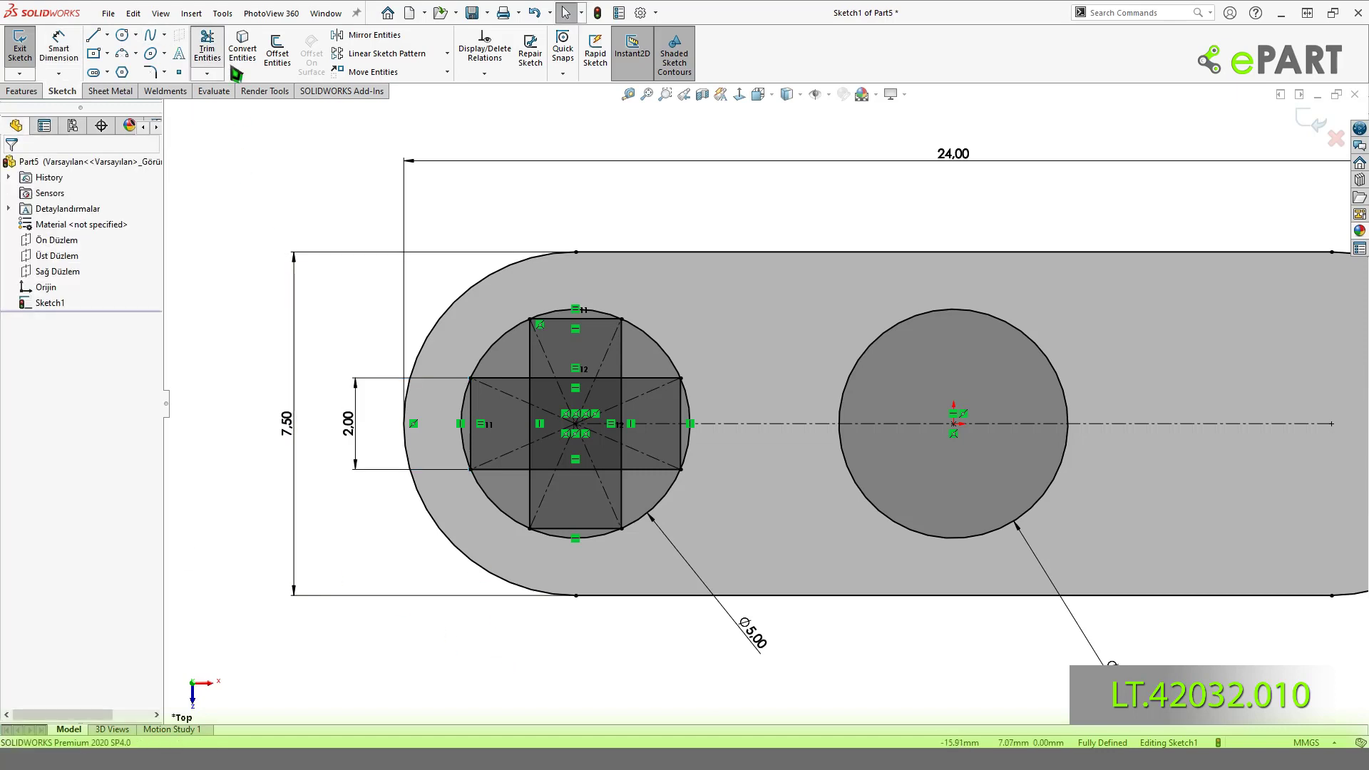
click(508, 336)
click(651, 344)
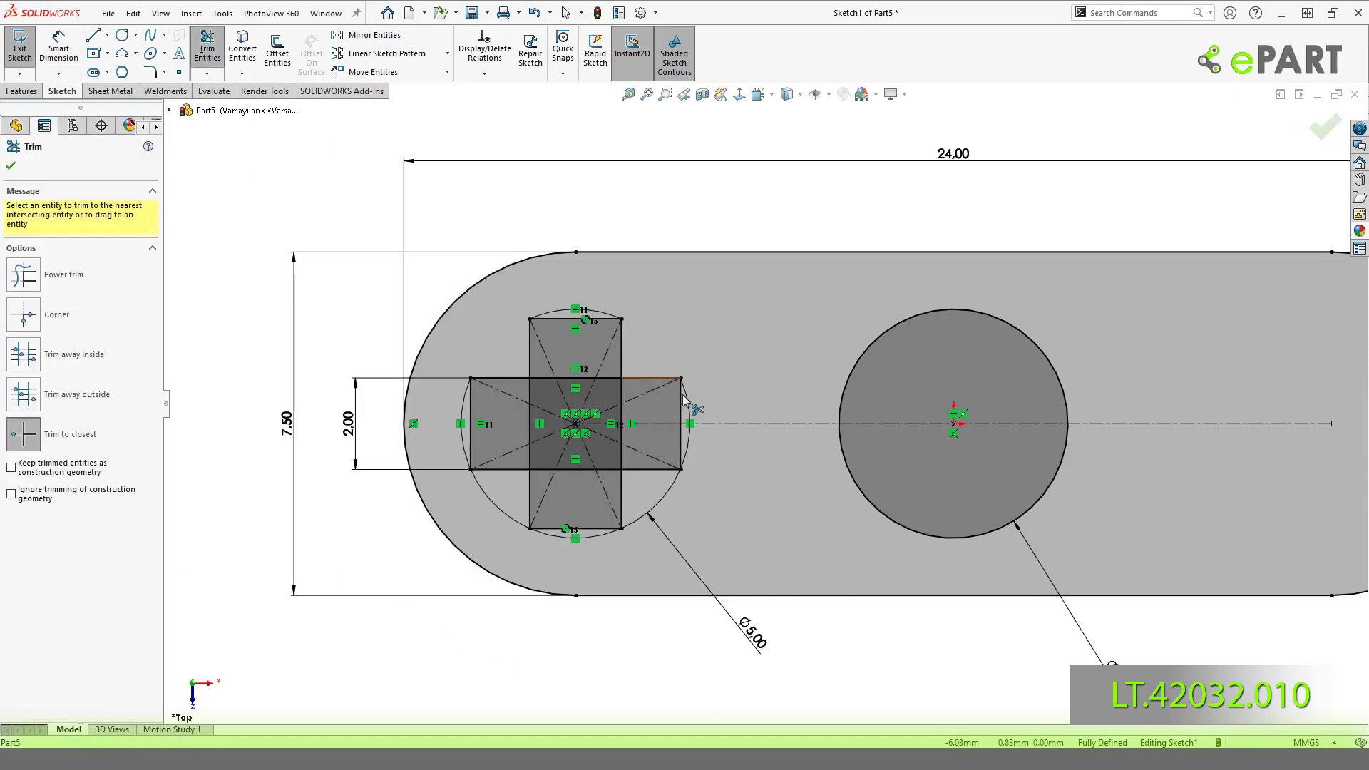
click(665, 497)
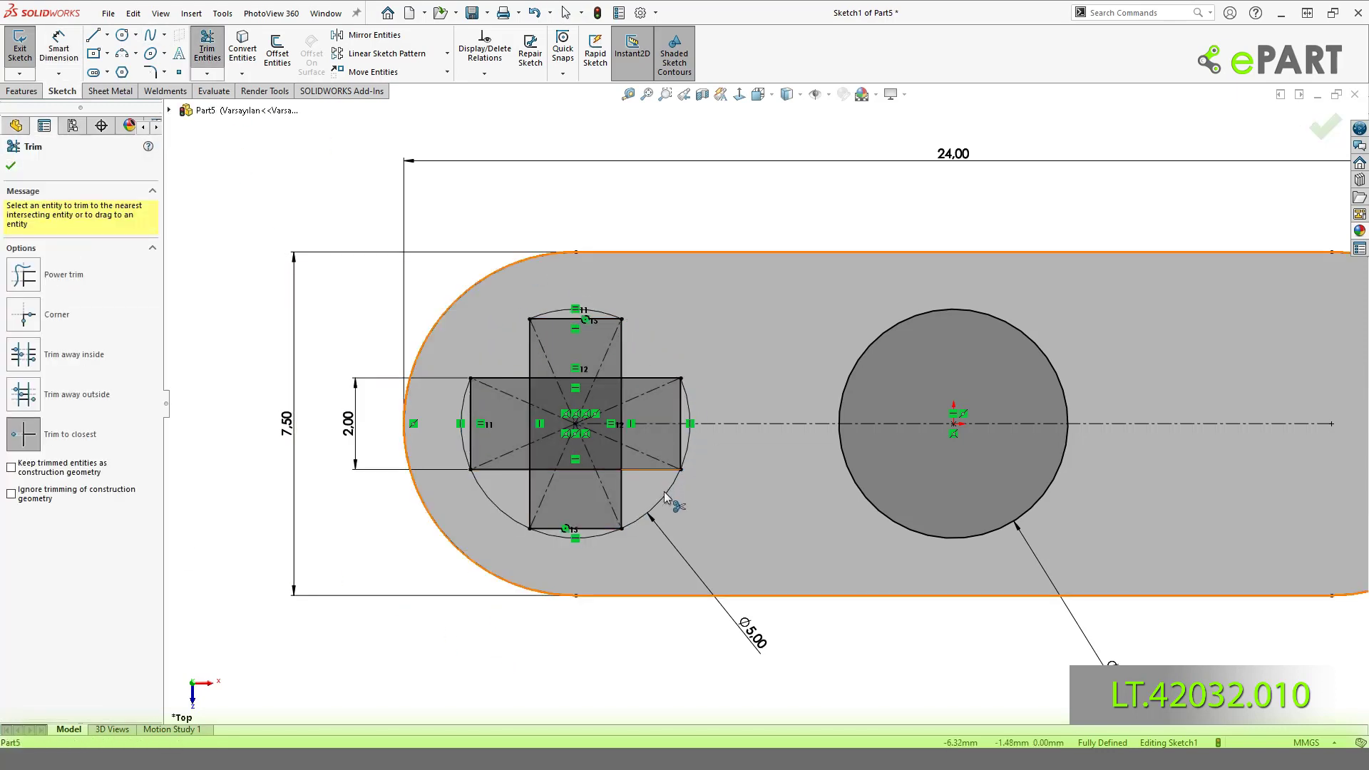
click(486, 499)
key(Escape)
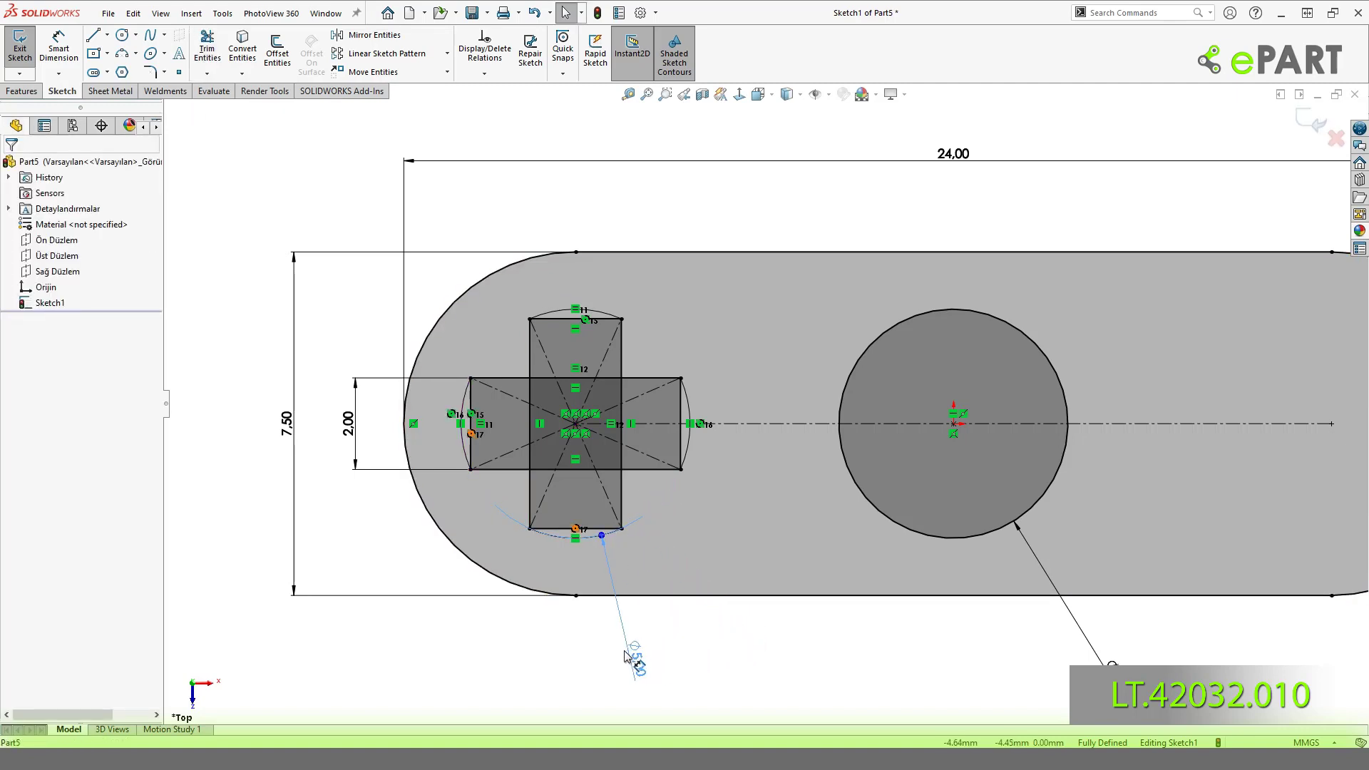
Select the cross's arm end lines to convert them to construction lines.
click(470, 404)
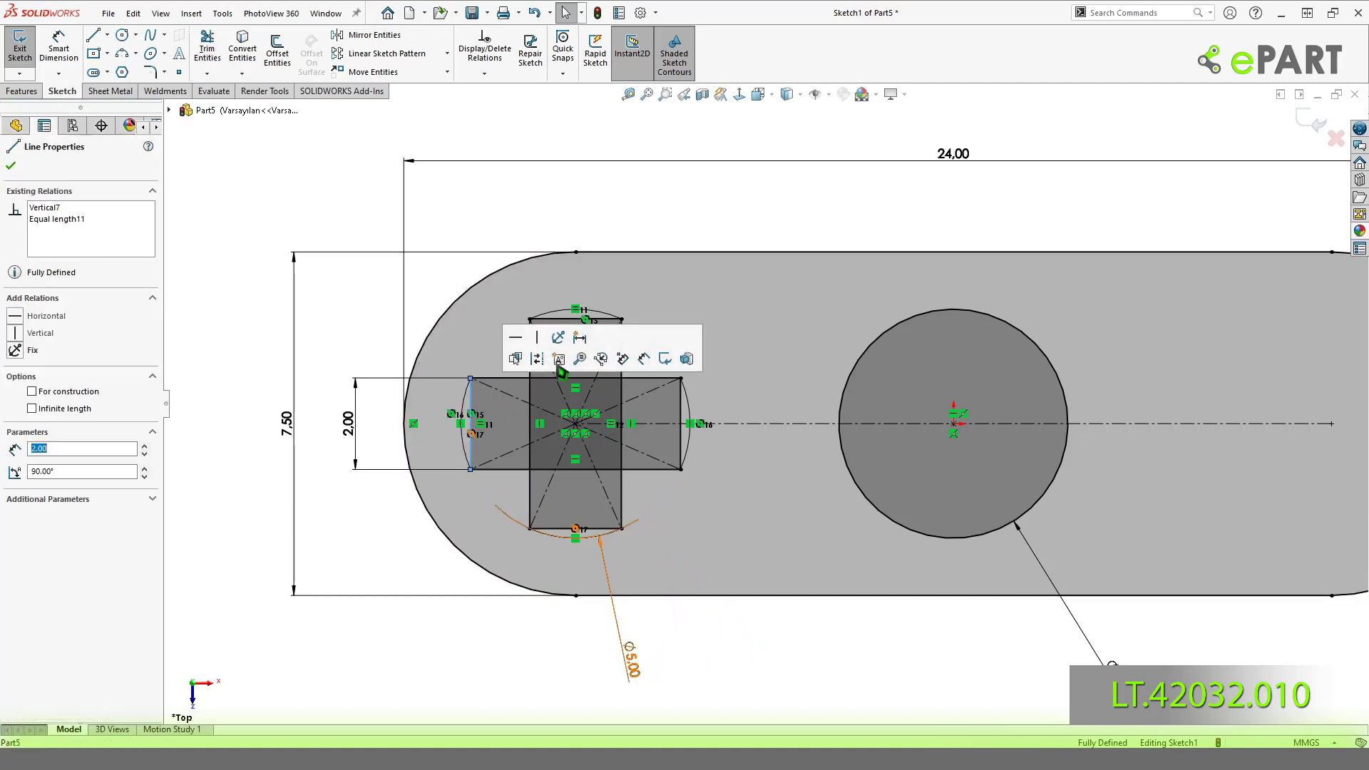
ctrl+click(564, 318)
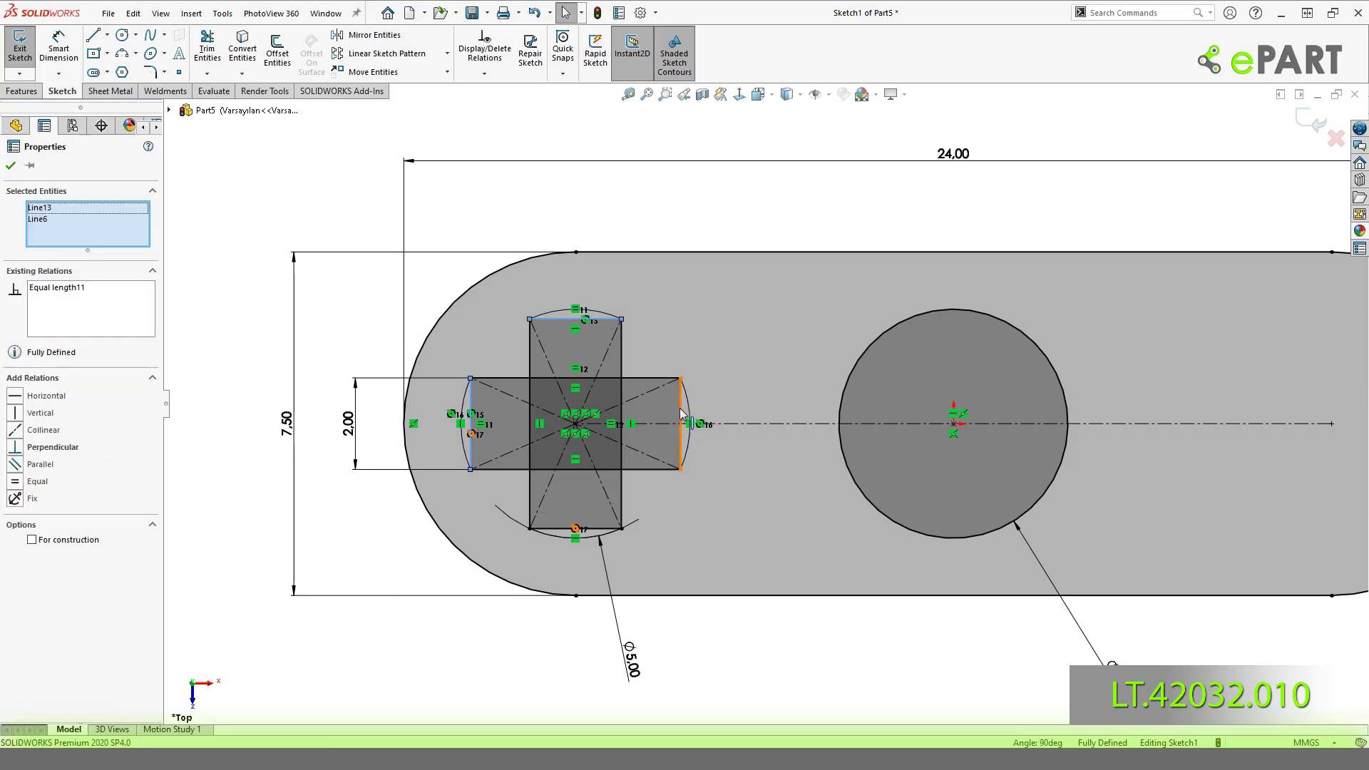
ctrl+click(682, 413)
ctrl+click(598, 531)
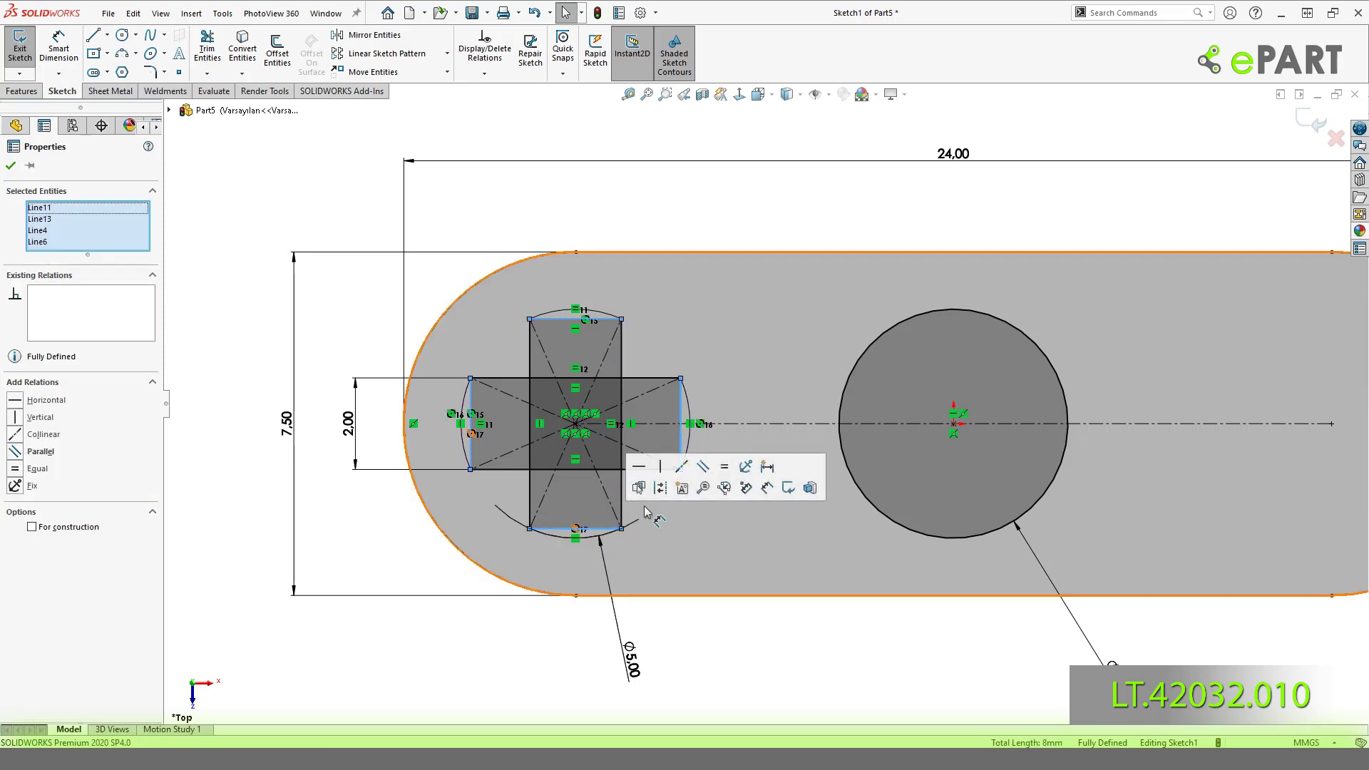
click(677, 500)
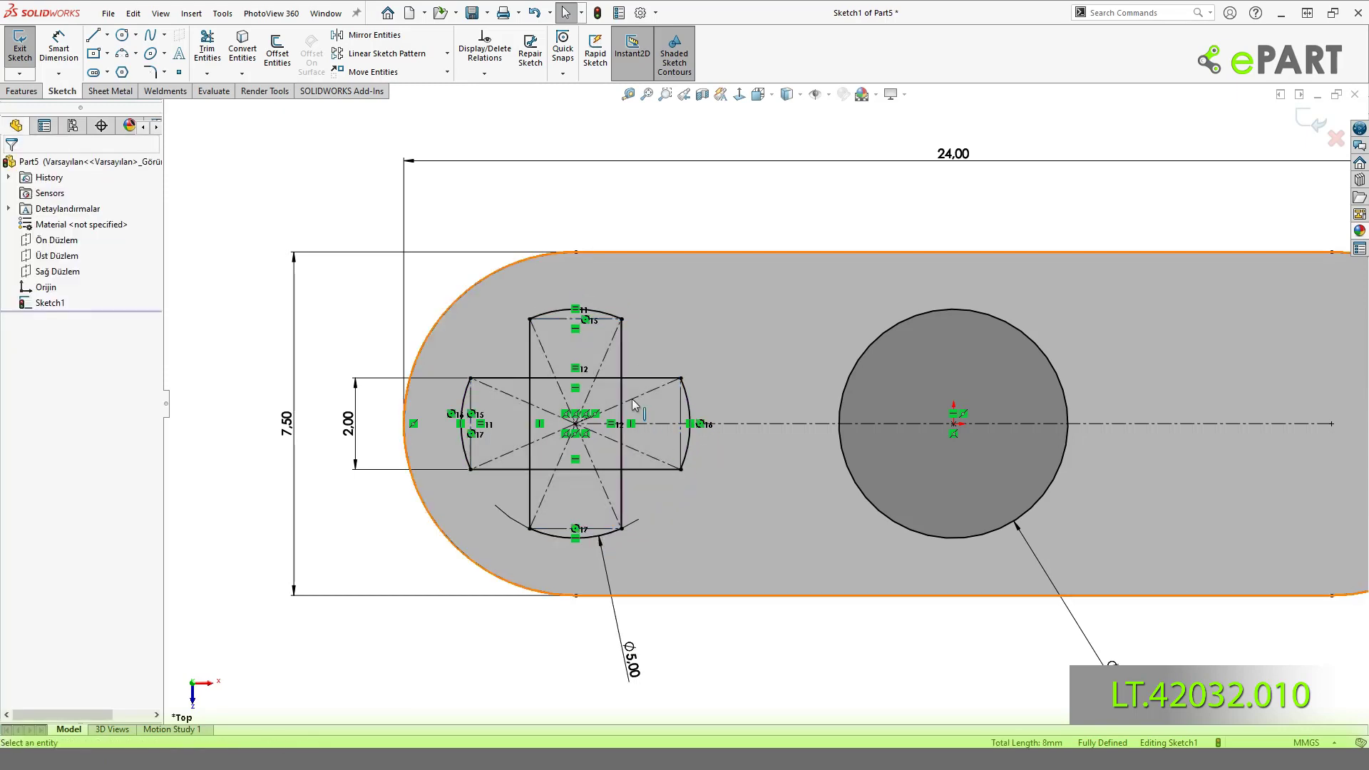
right_click(531, 363)
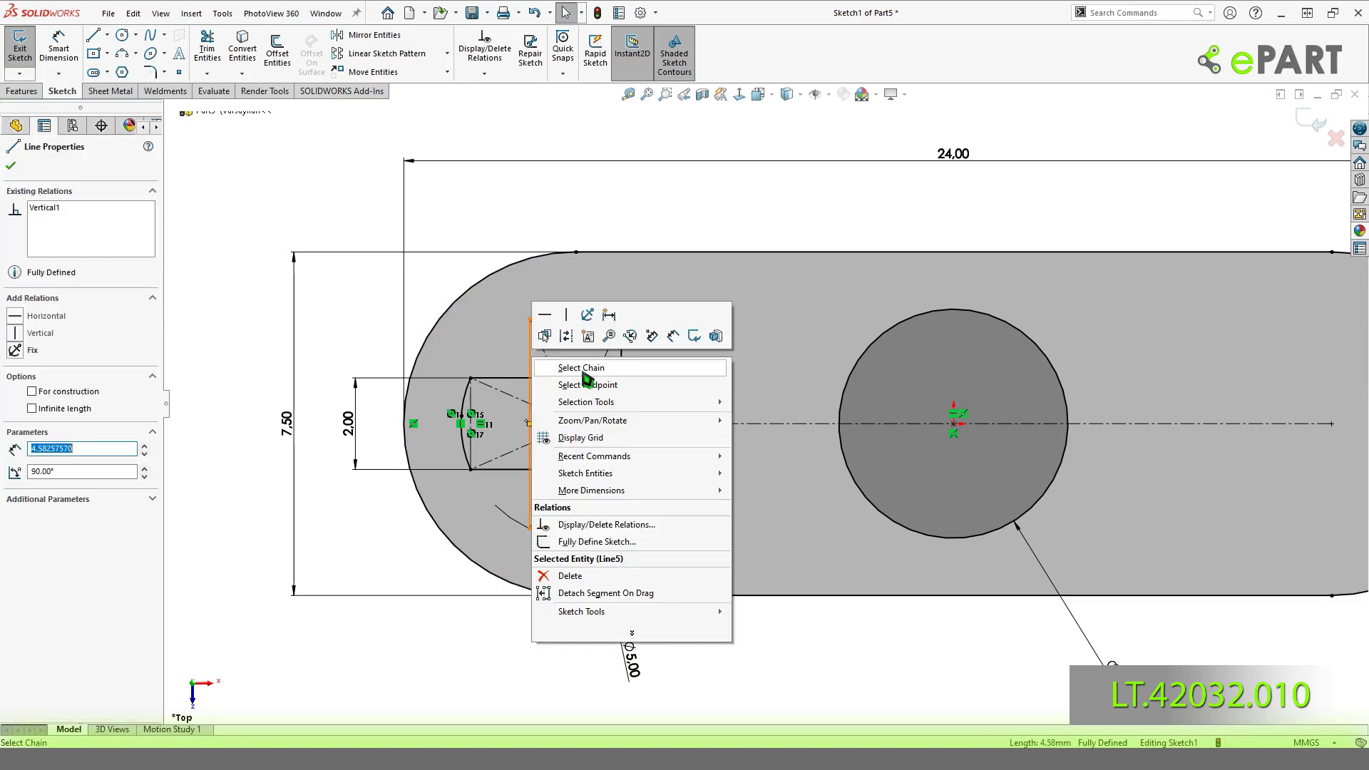
Draw a vertical line from the central circle's centre up to the top edge.
click(574, 364)
right_click(513, 381)
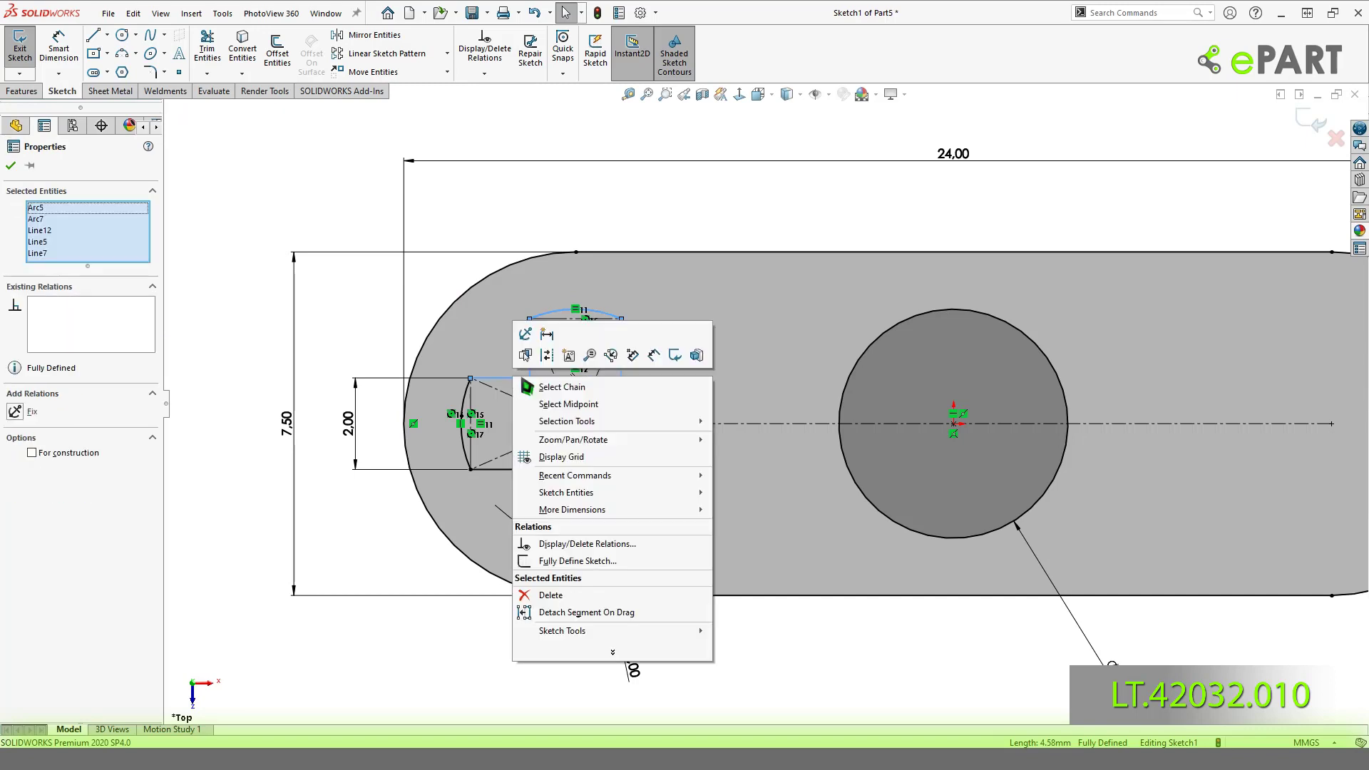
click(563, 385)
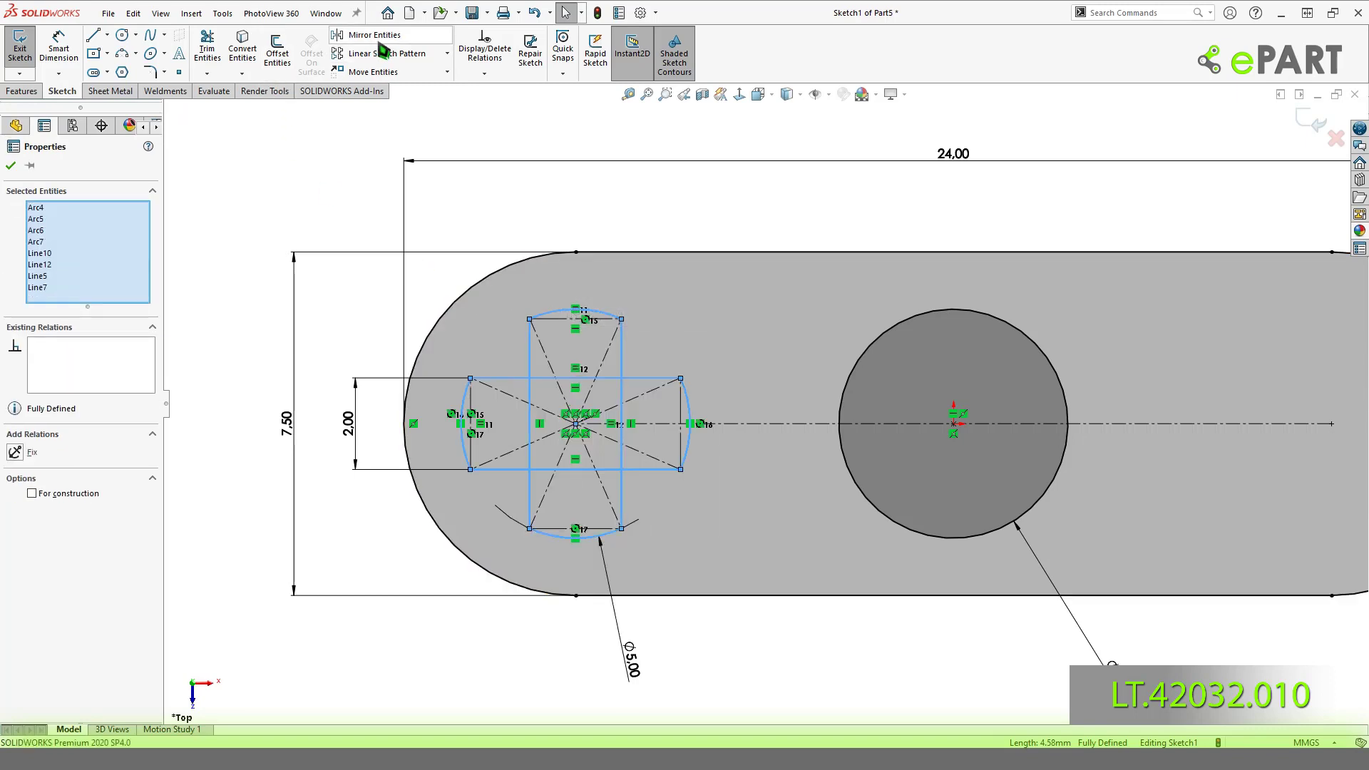
key(Escape)
key(l)
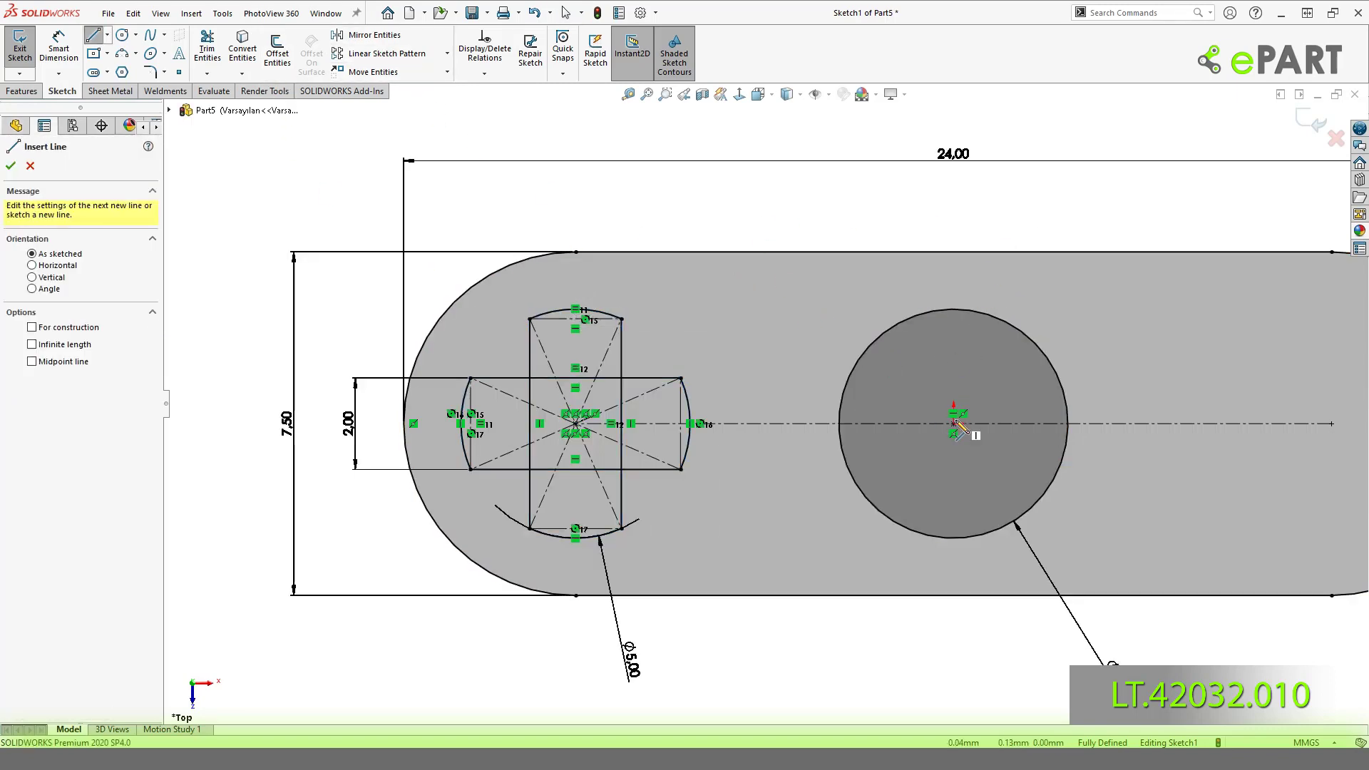
click(954, 424)
click(954, 251)
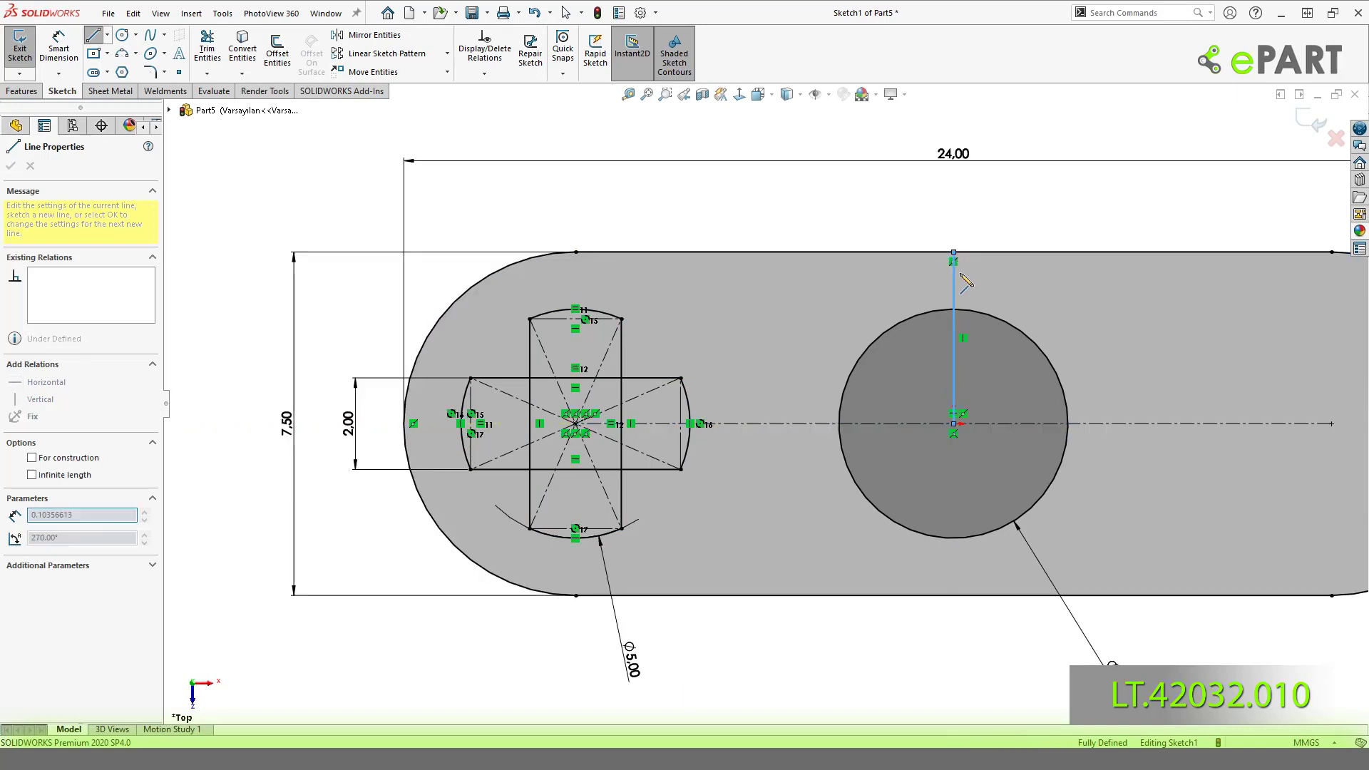
key(Escape)
click(953, 271)
Select the complete arc-capped cross outline.
click(903, 232)
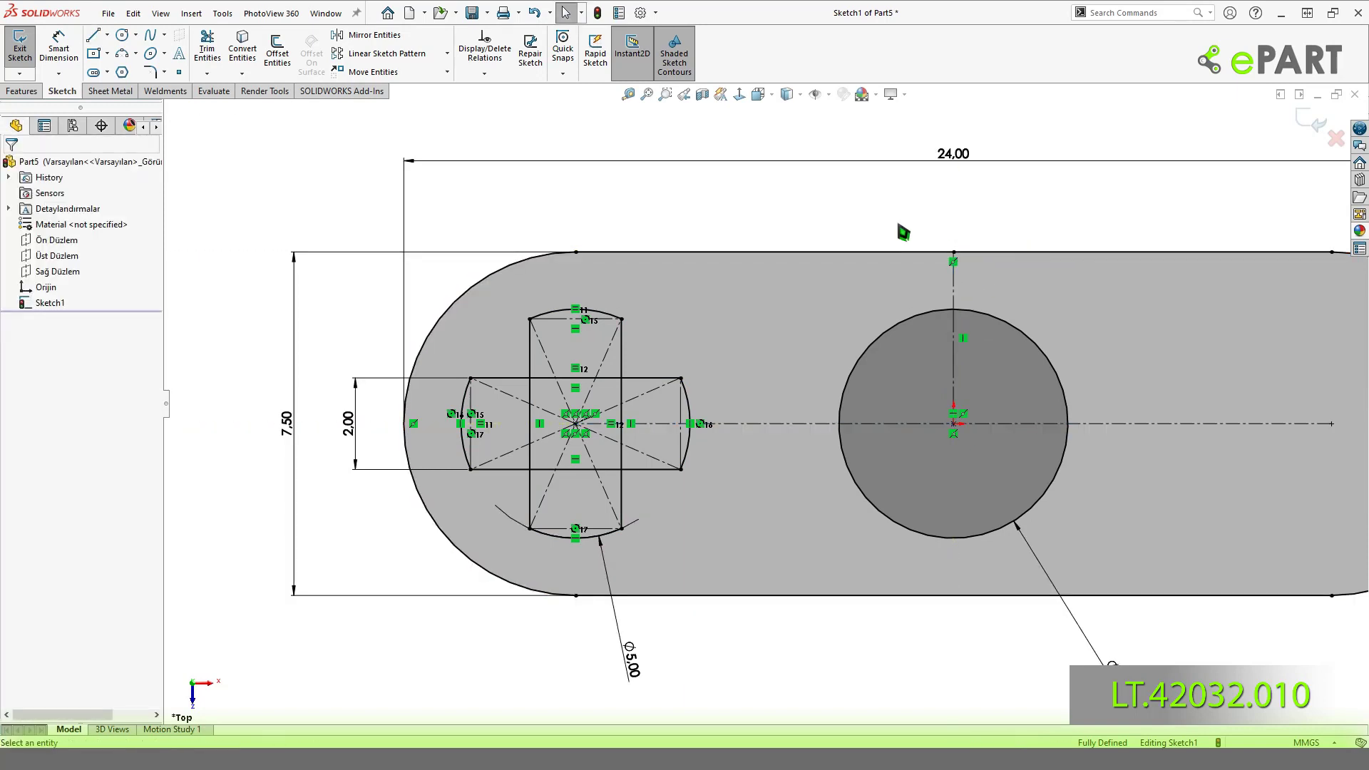
click(621, 341)
right_click(621, 339)
click(666, 400)
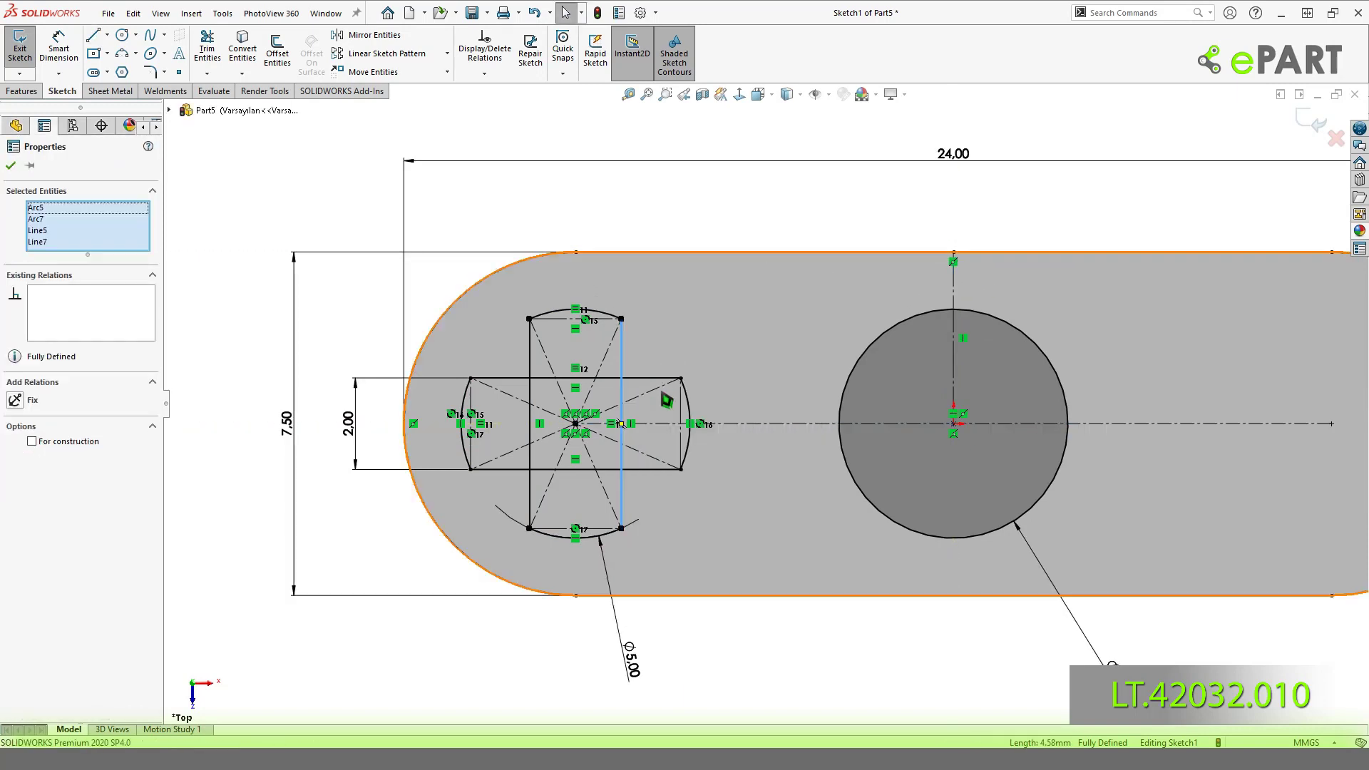
right_click(652, 382)
click(710, 393)
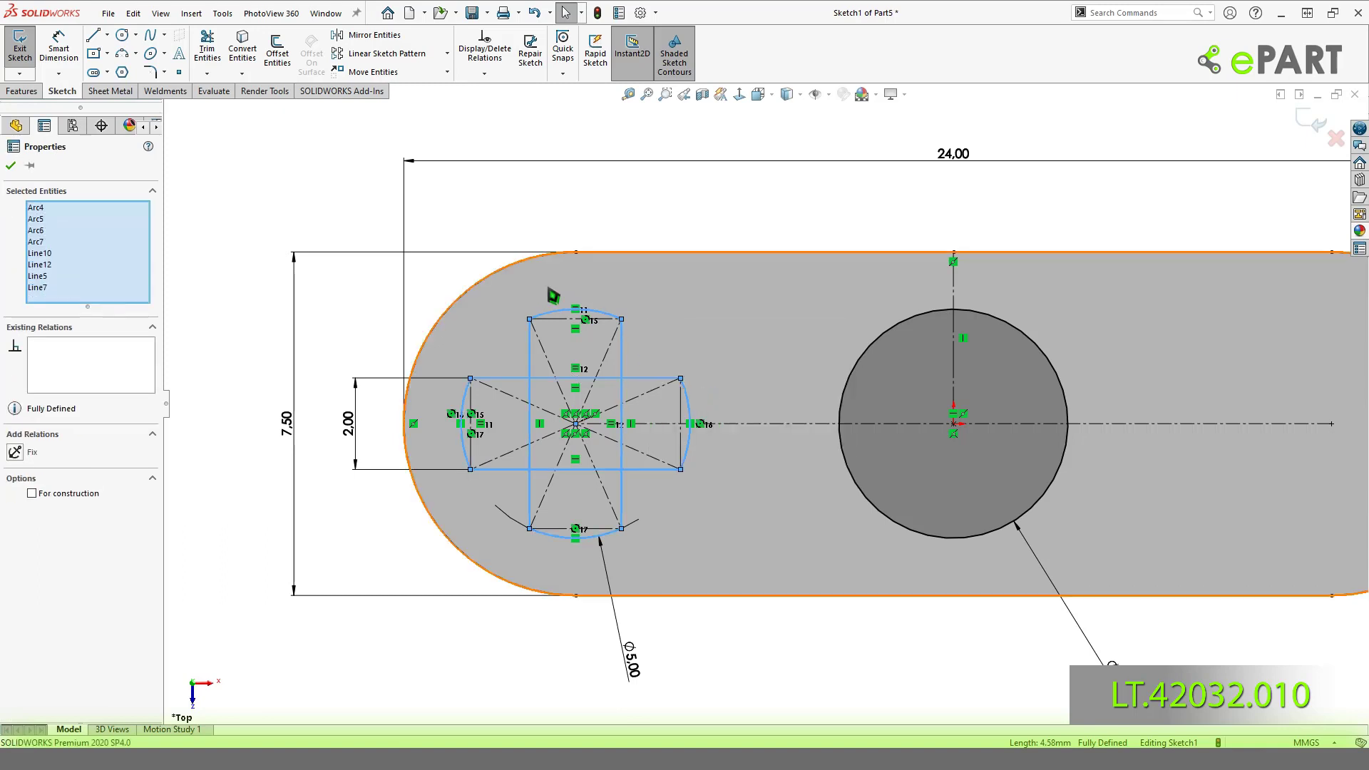
Mirror the cross outline about the vertical line onto the plate's right end.
click(374, 35)
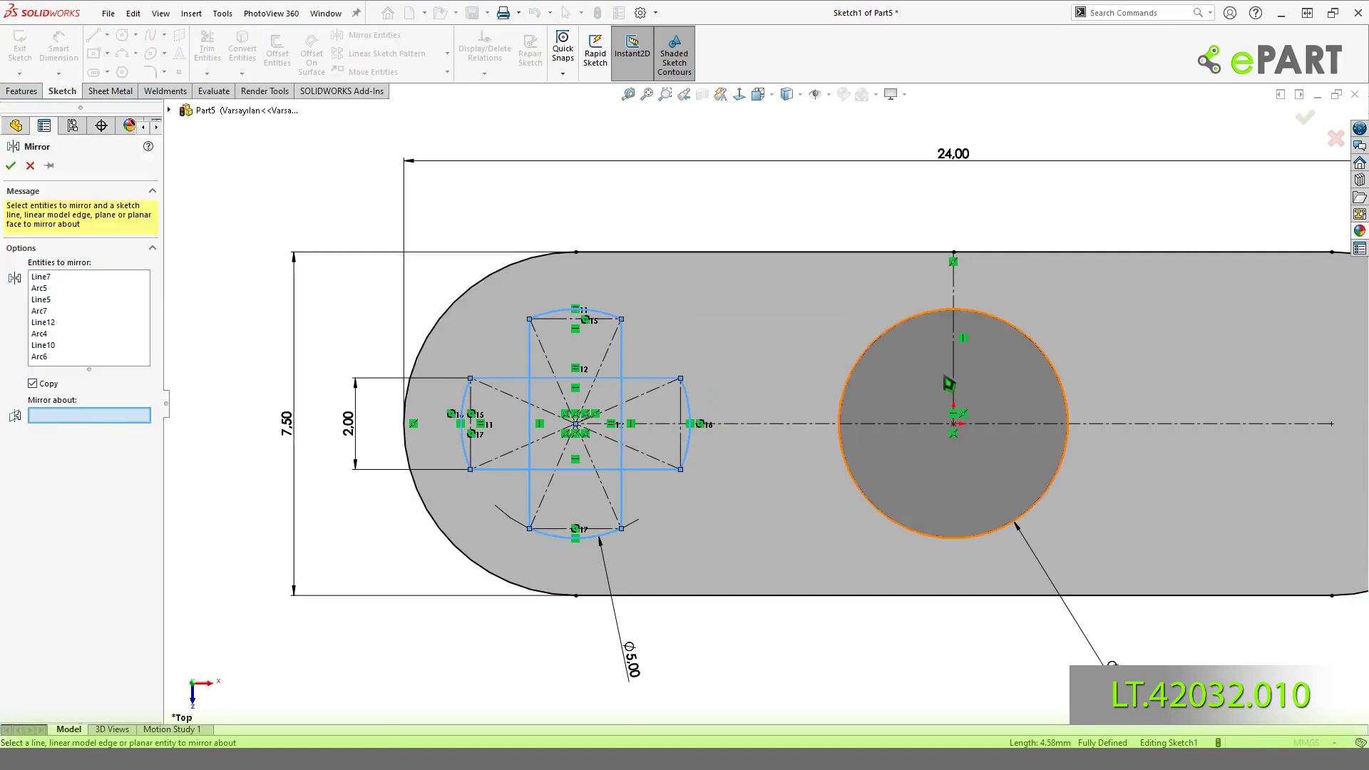
click(956, 340)
key(f)
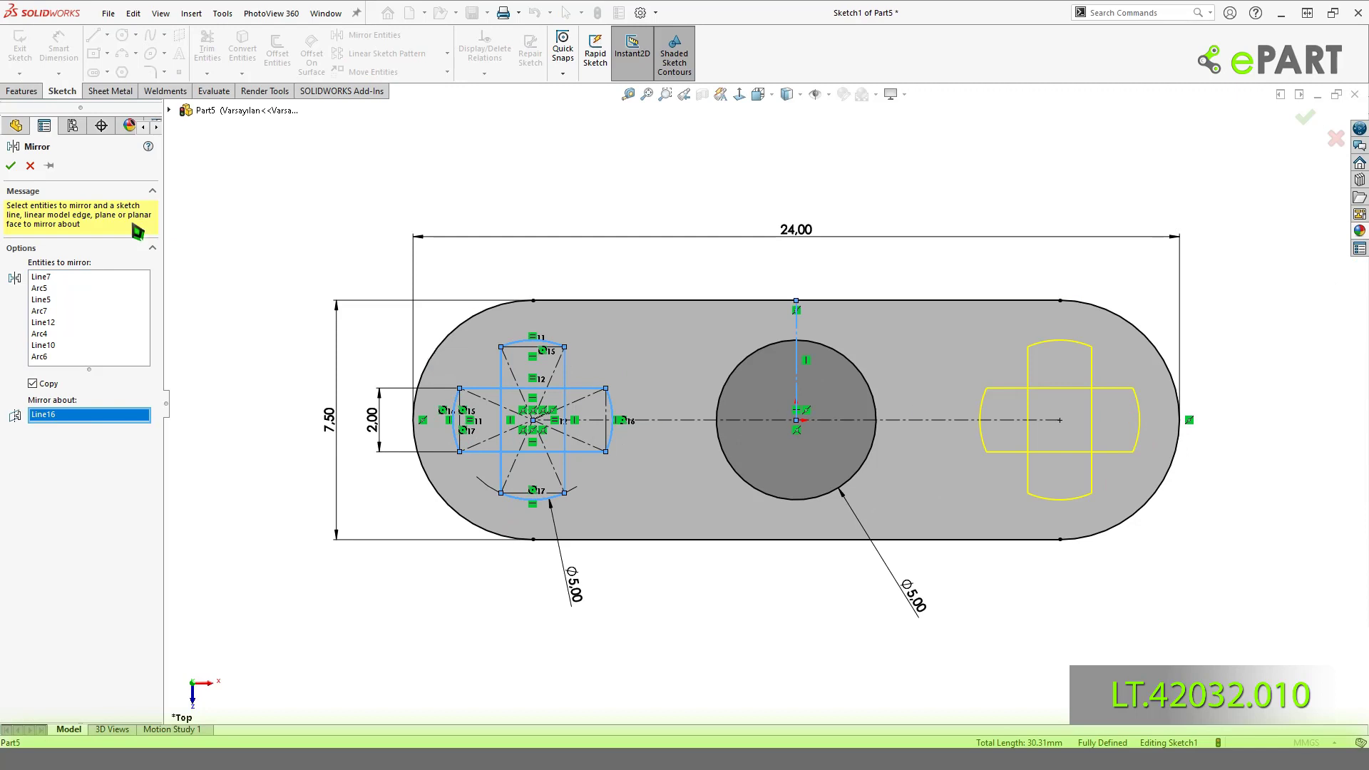
click(16, 169)
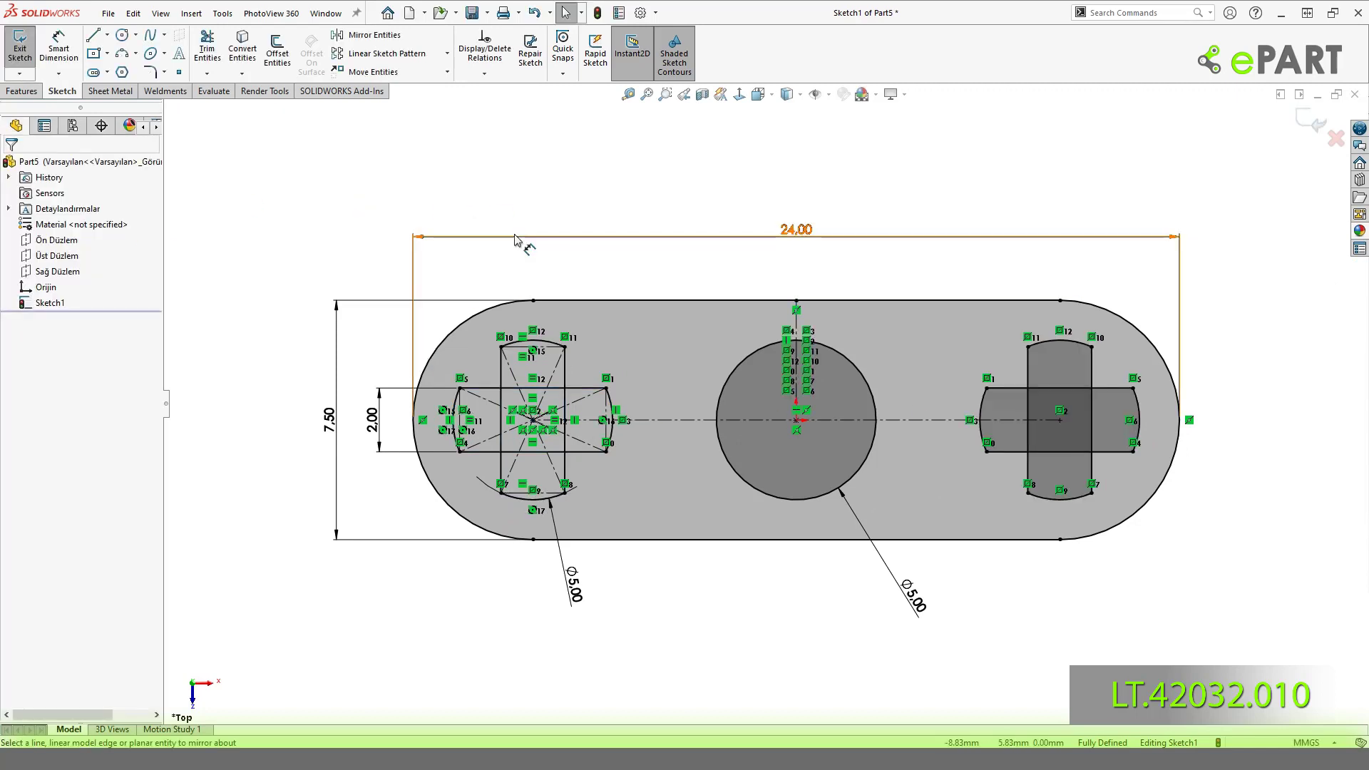
click(23, 91)
Extrude the plate region Mid Plane to 4 mm depth.
click(26, 48)
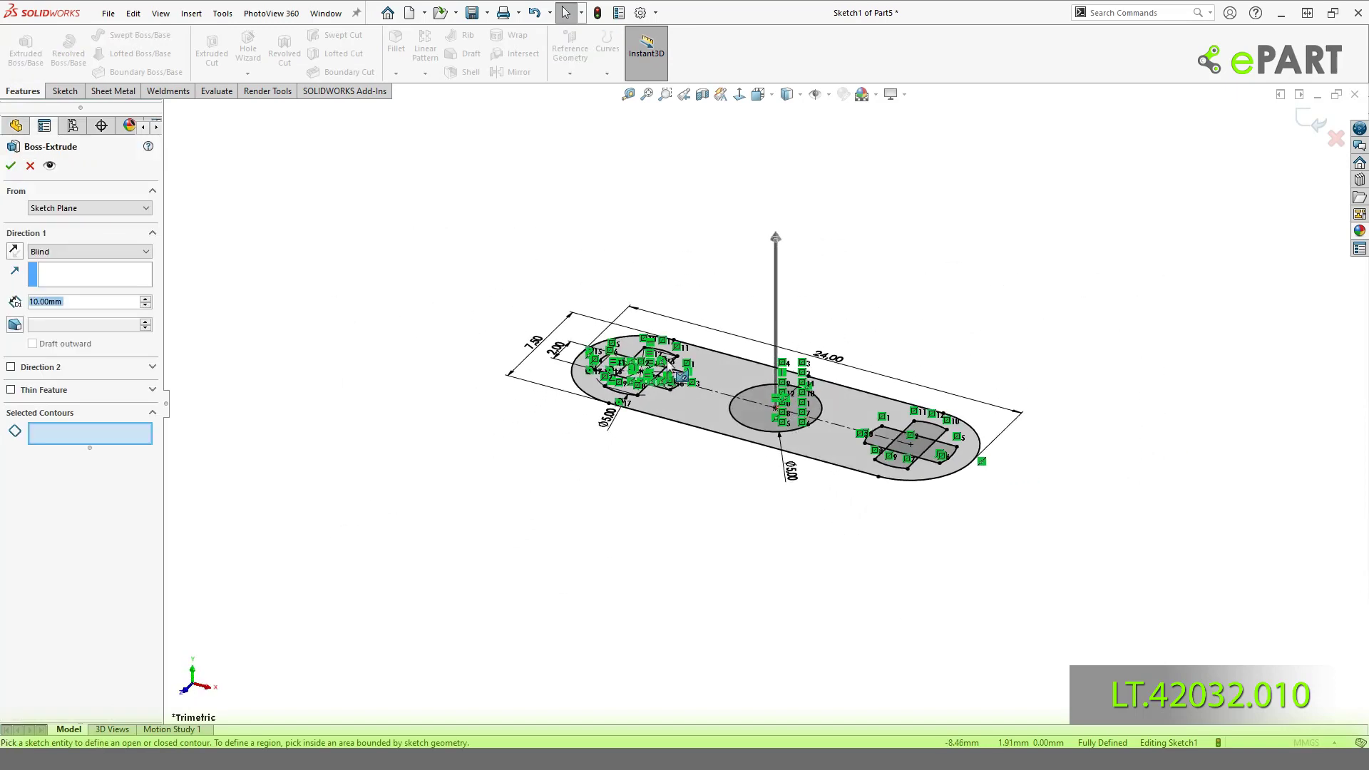
click(696, 408)
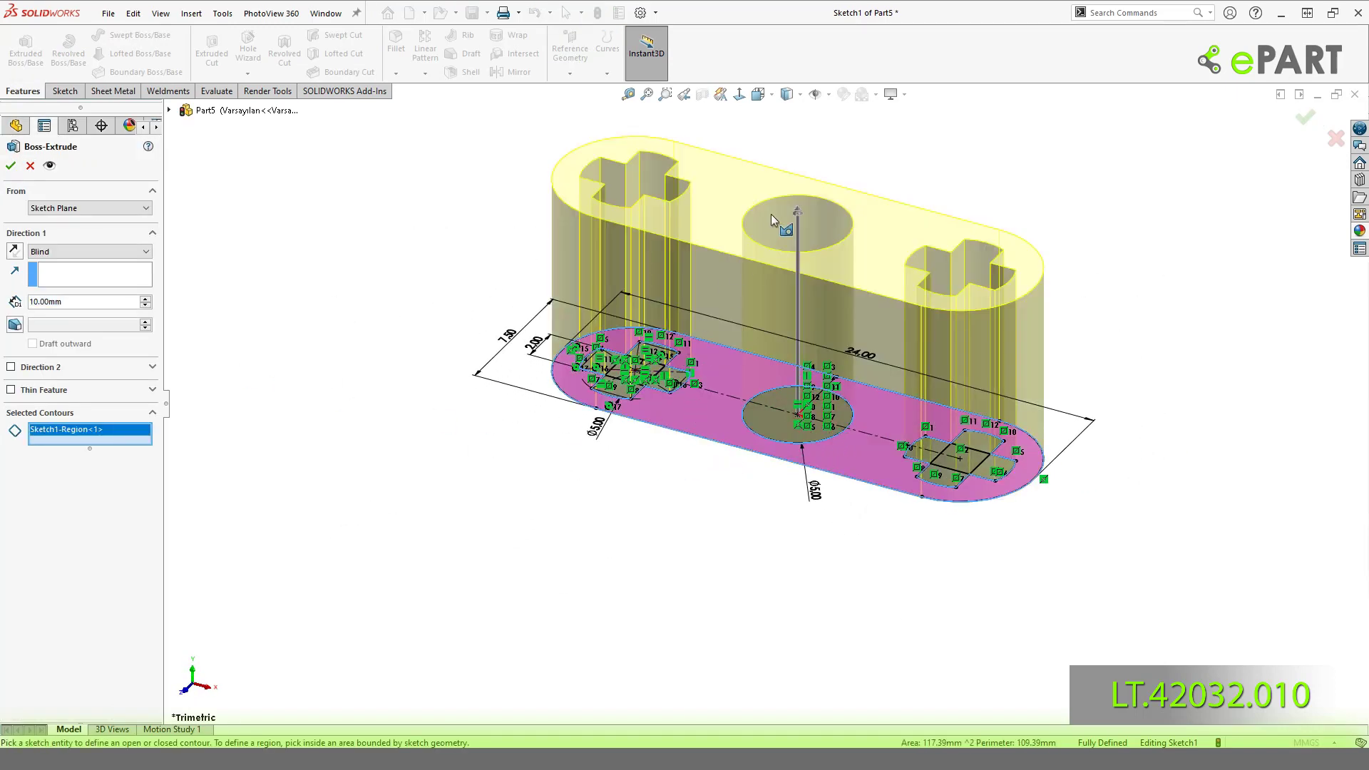
scroll(772, 220, down, 2)
click(89, 251)
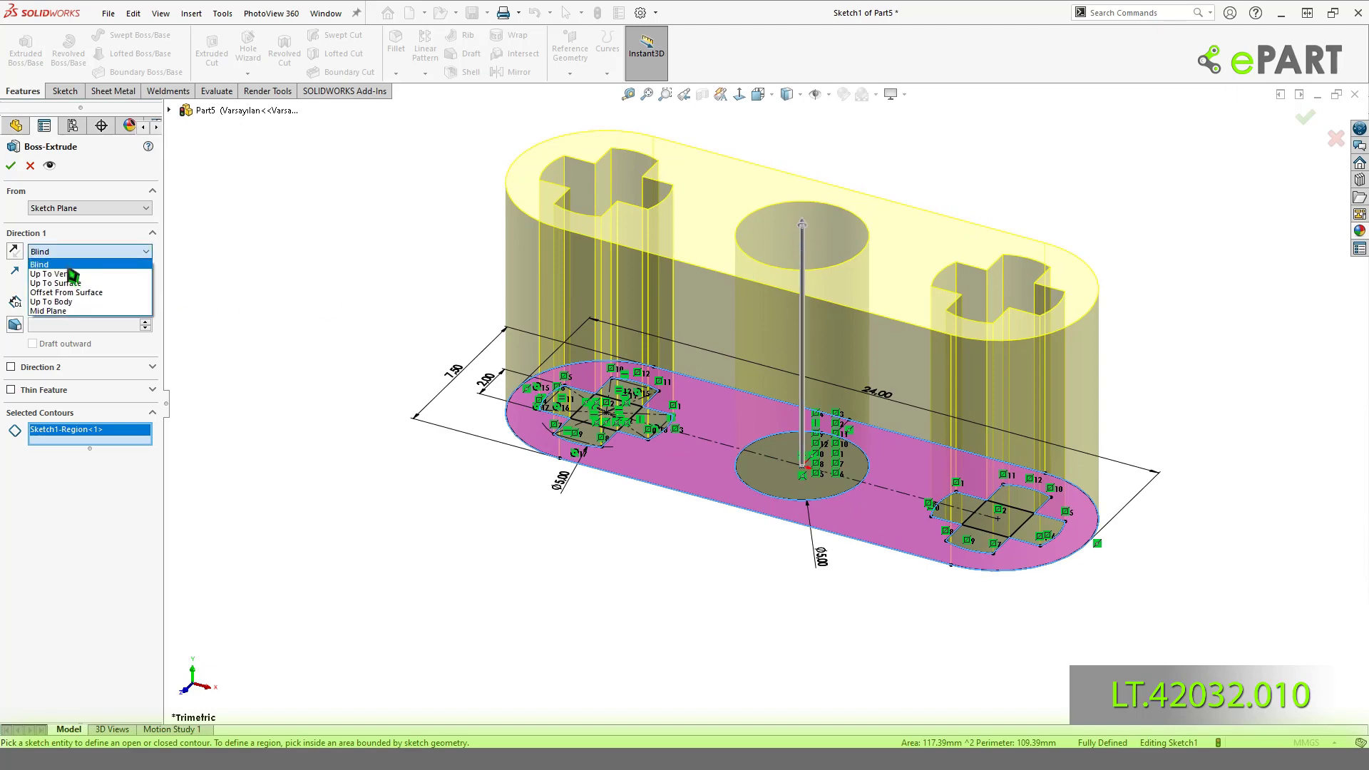
click(82, 312)
text(4)
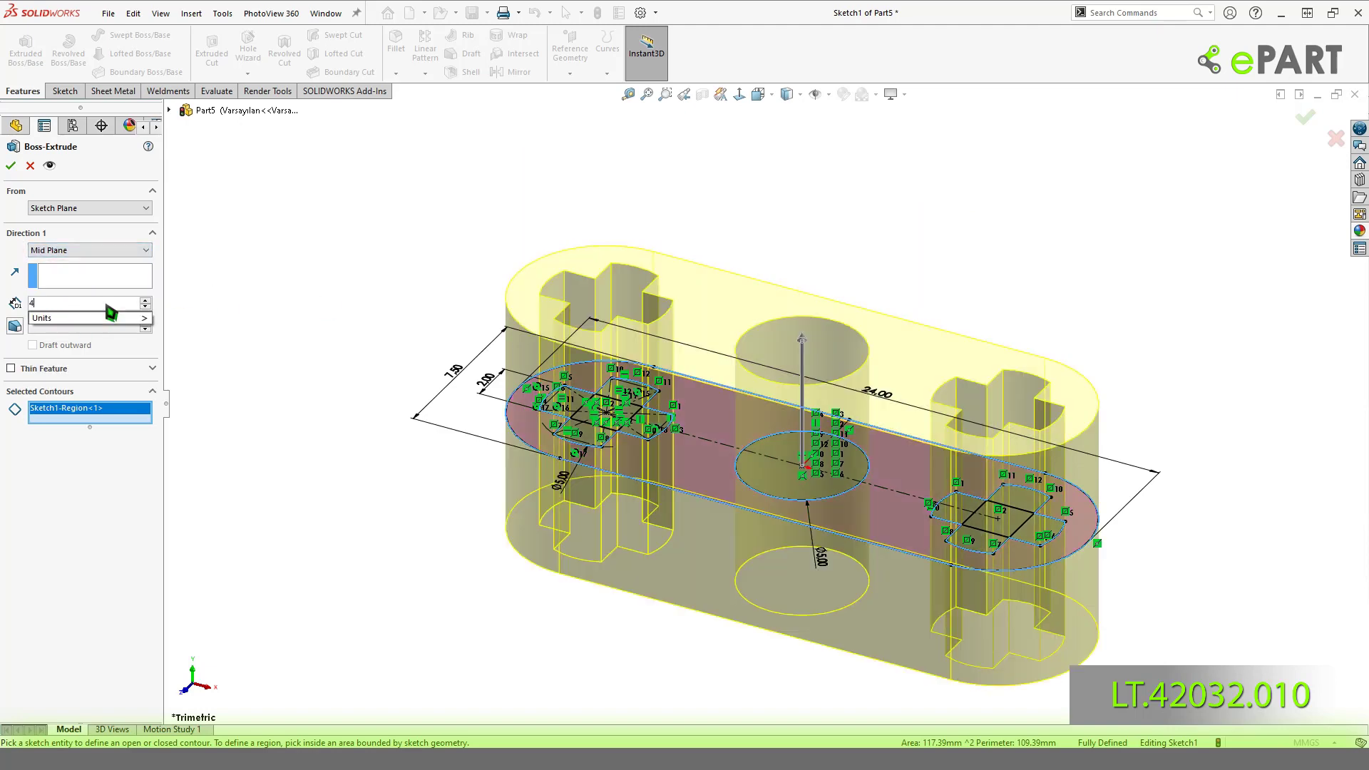
key(Return)
click(10, 166)
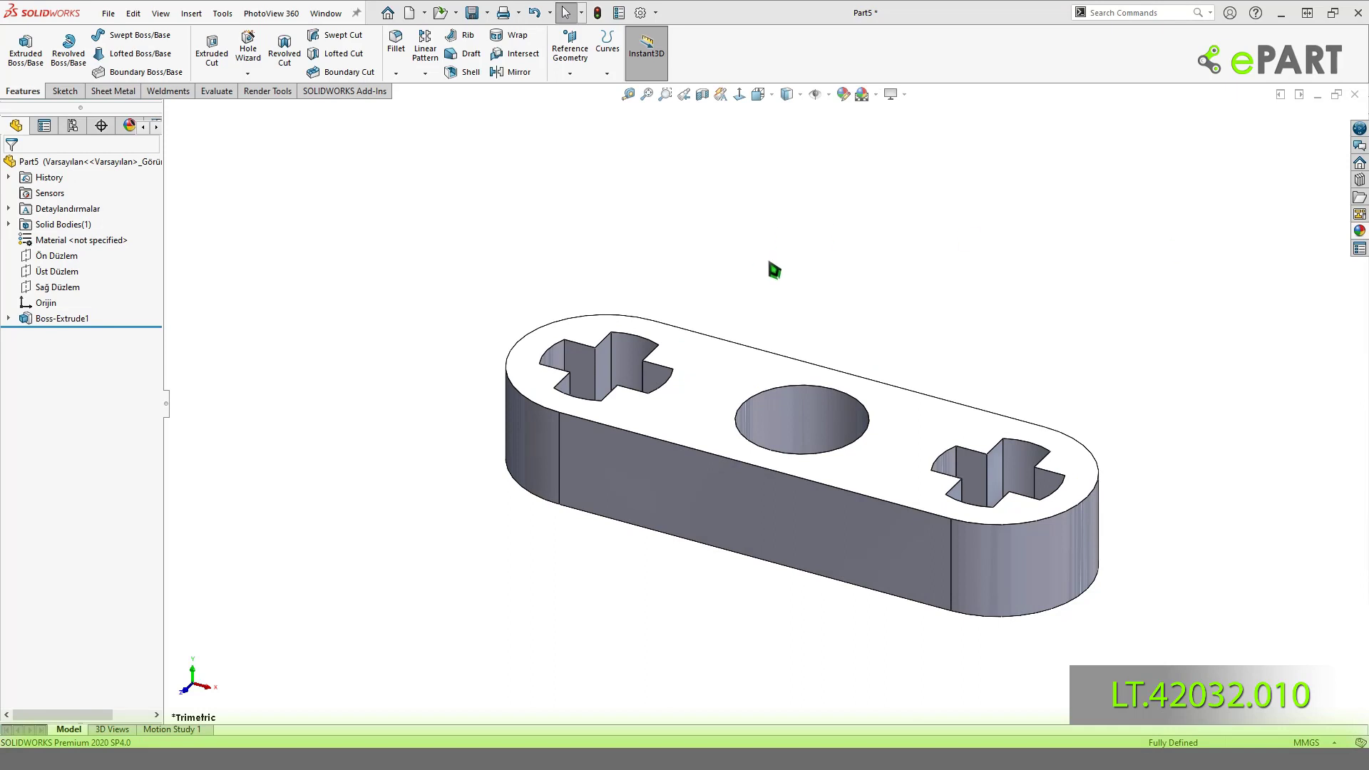
Start a new sketch on the plate's top face, viewed Normal To.
mouse_move(775, 271)
middle_down()
mouse_move(787, 350)
mouse_move(723, 391)
middle_up()
click(723, 391)
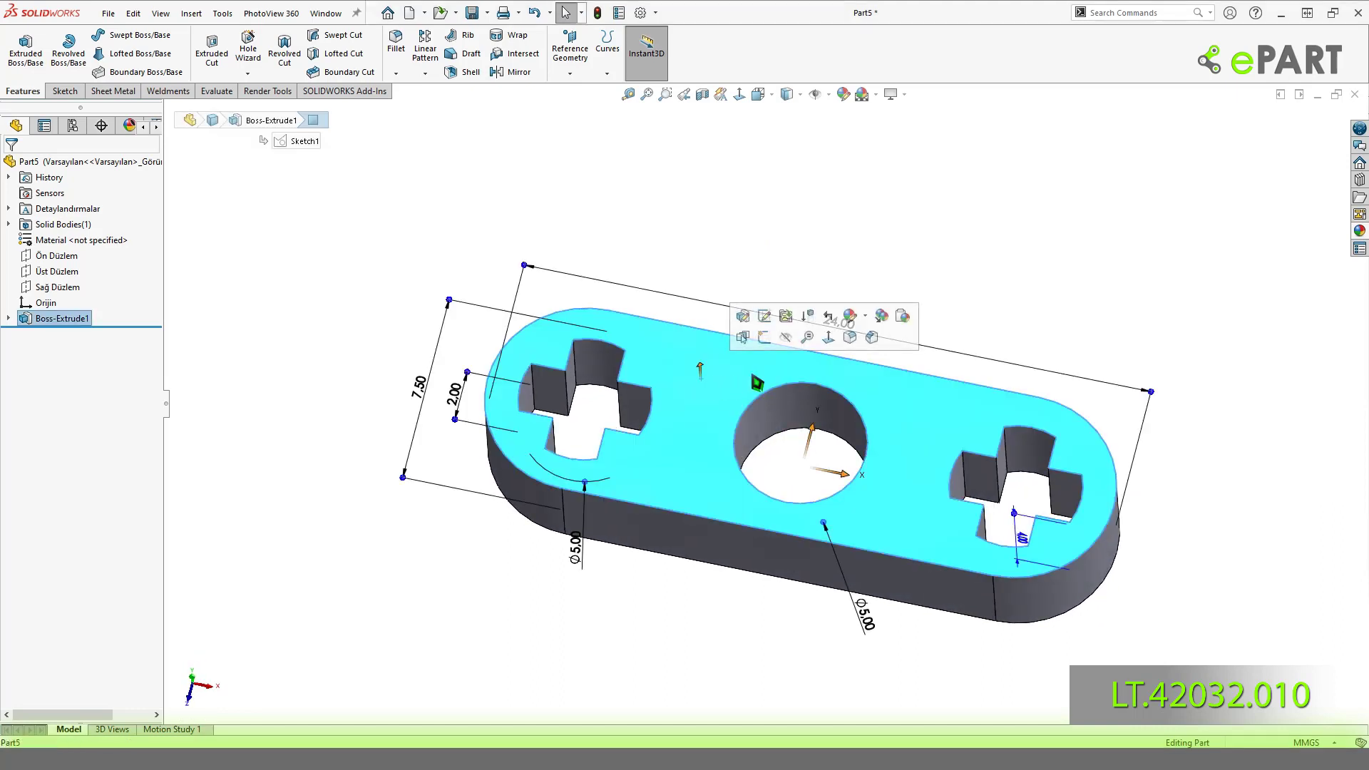
click(773, 343)
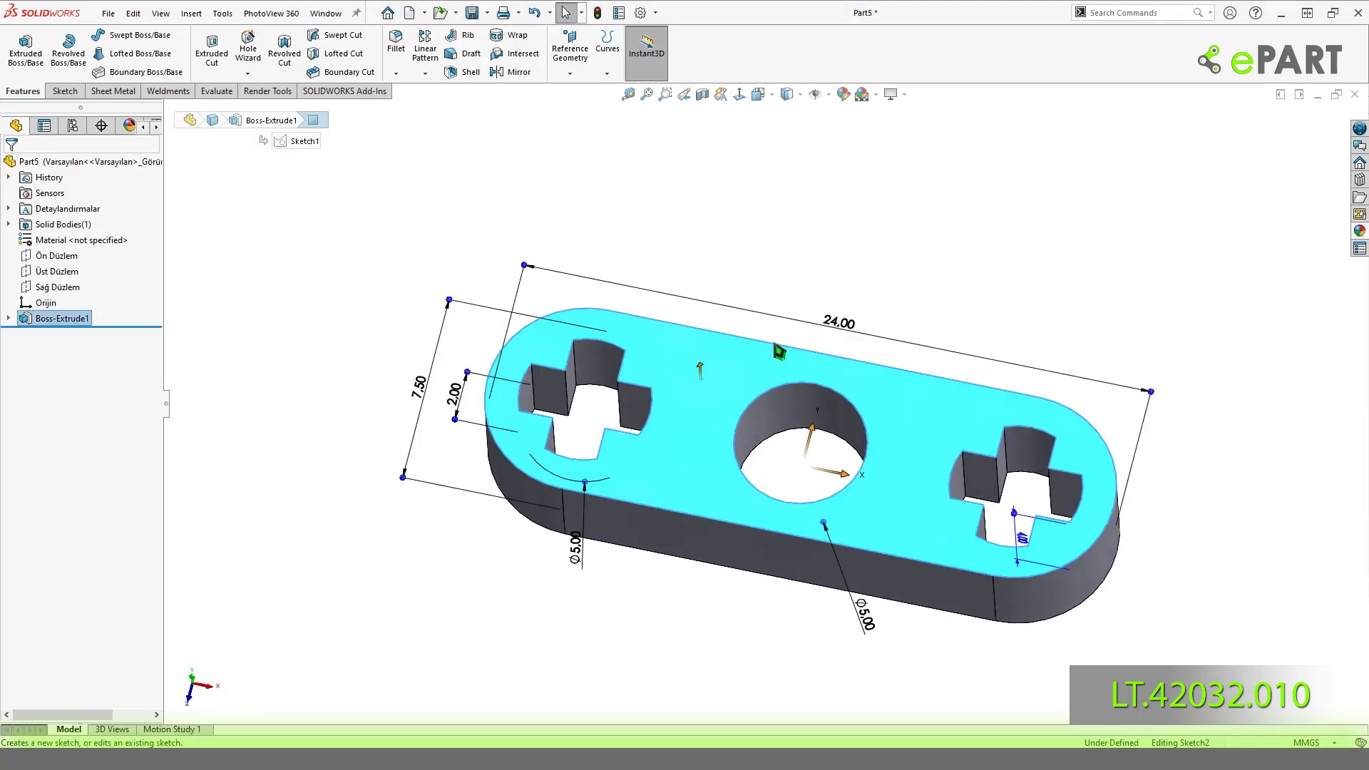
click(739, 96)
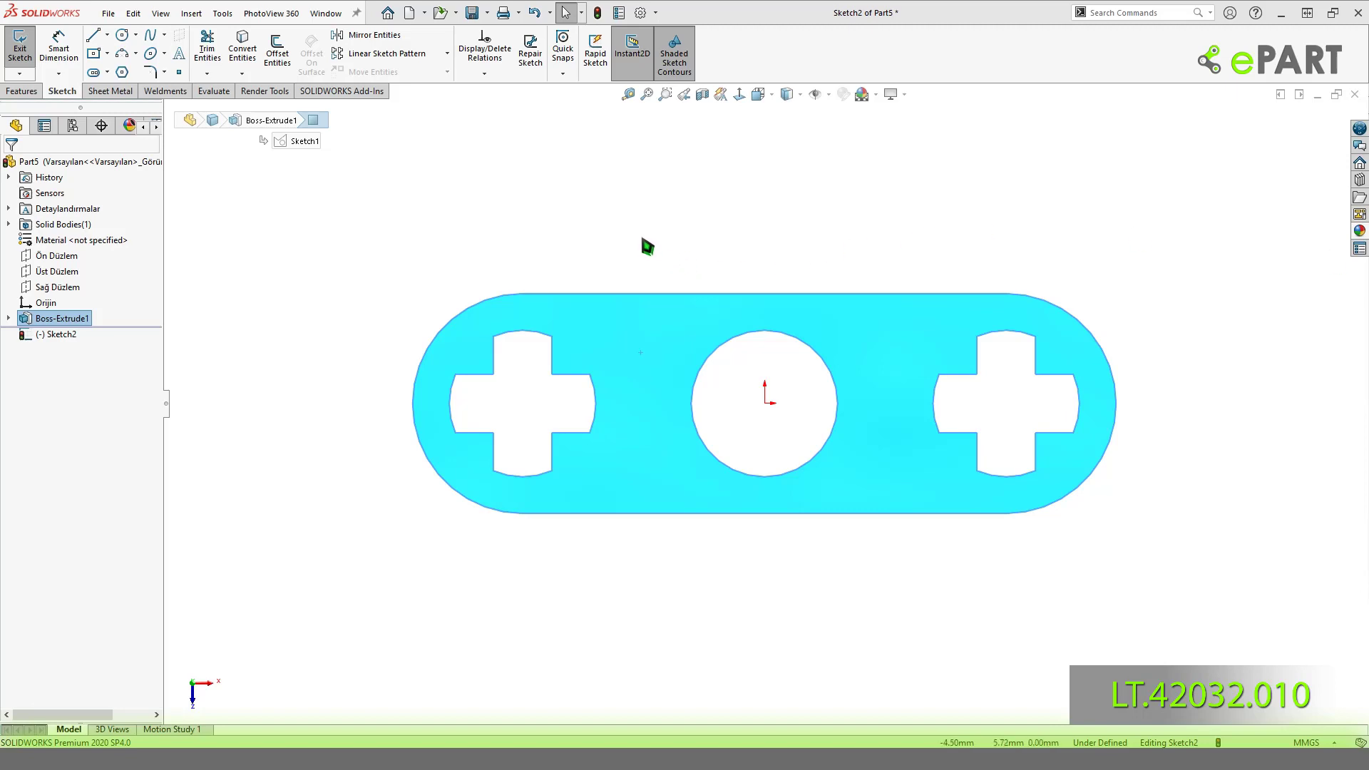
Draw a circle centred on the middle round hole and dimension it Ø7.00.
key(c)
click(765, 403)
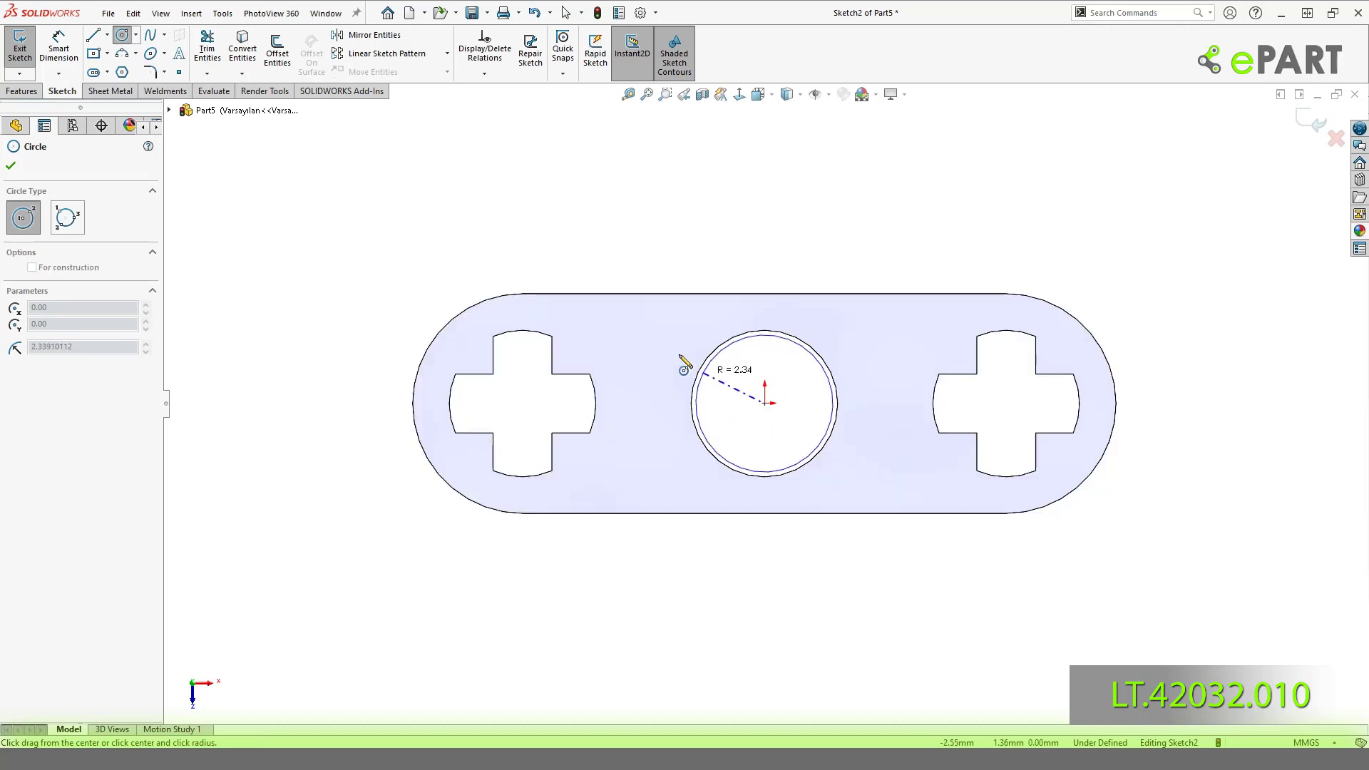
click(668, 352)
key(Escape)
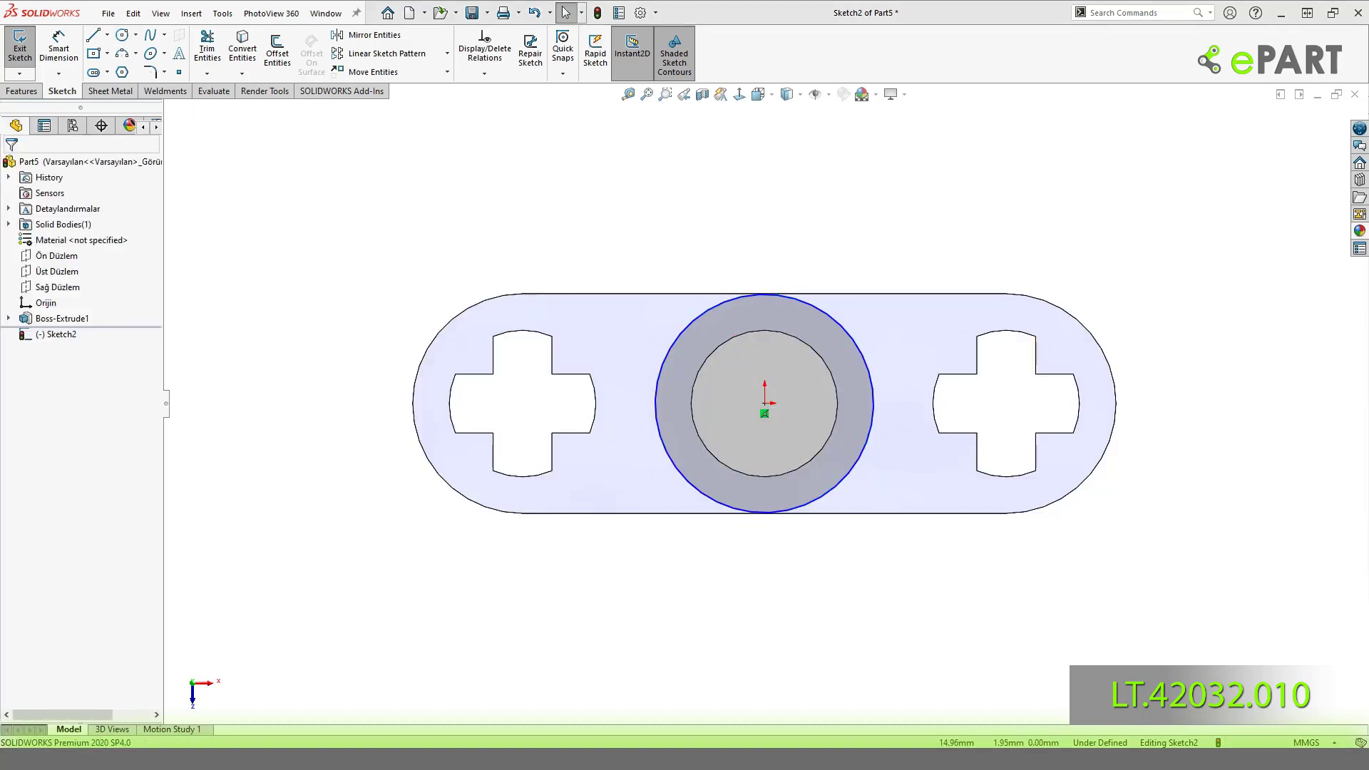
key(d)
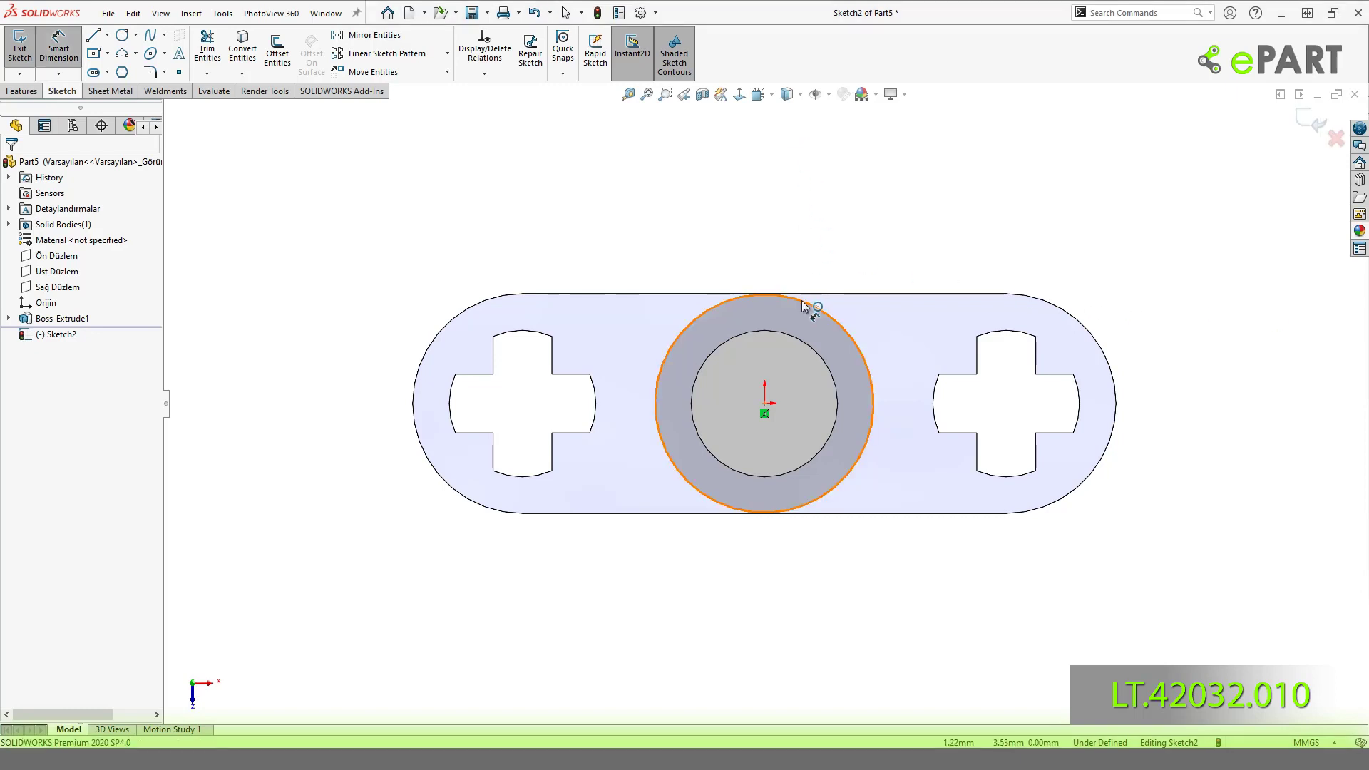
click(804, 300)
click(886, 248)
text(7)
key(Return)
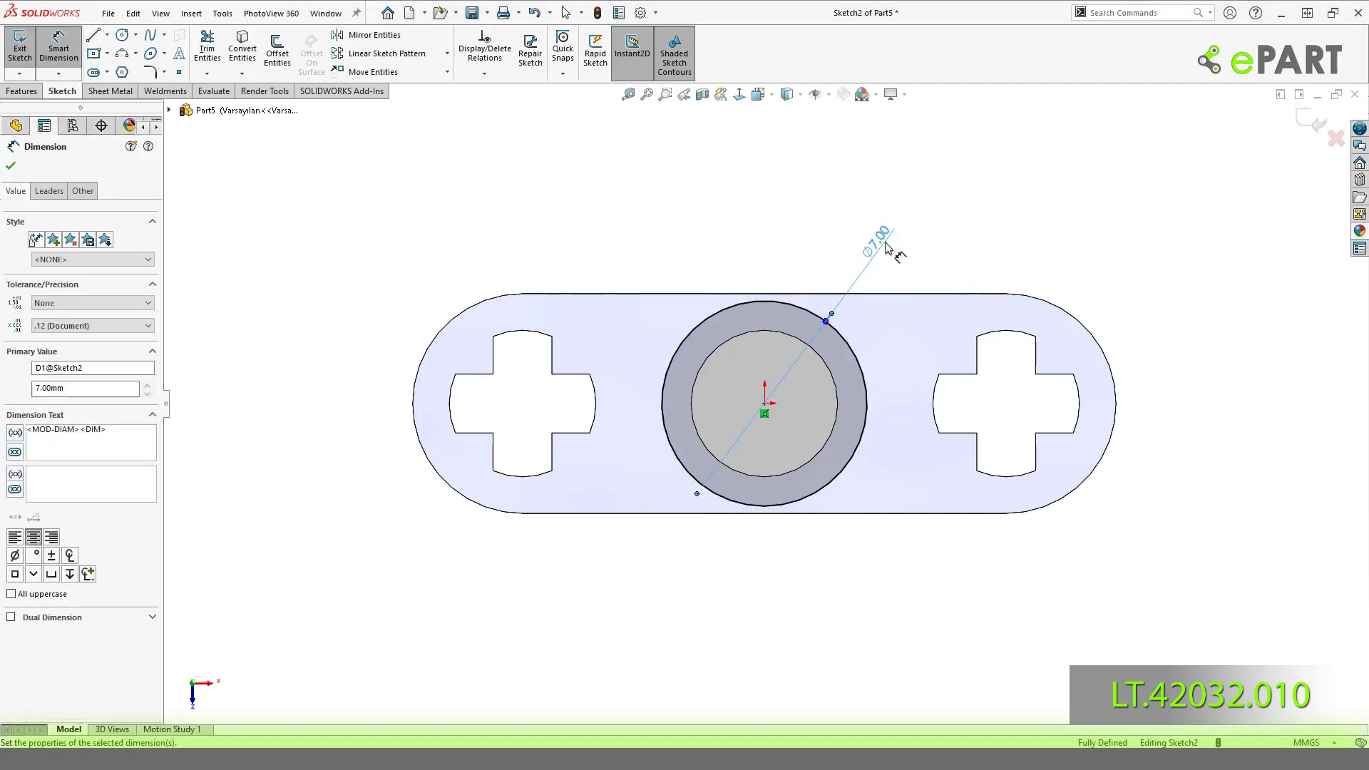
click(50, 191)
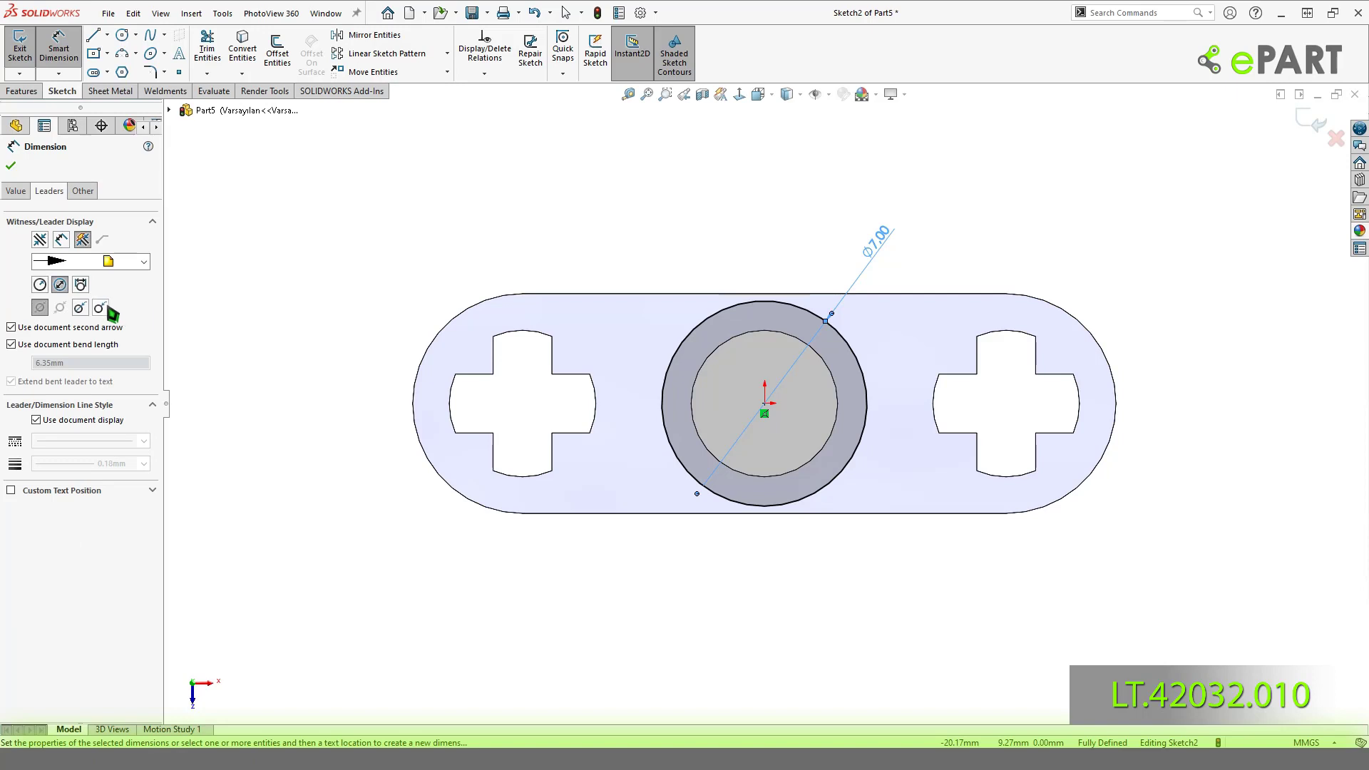
click(629, 180)
key(Escape)
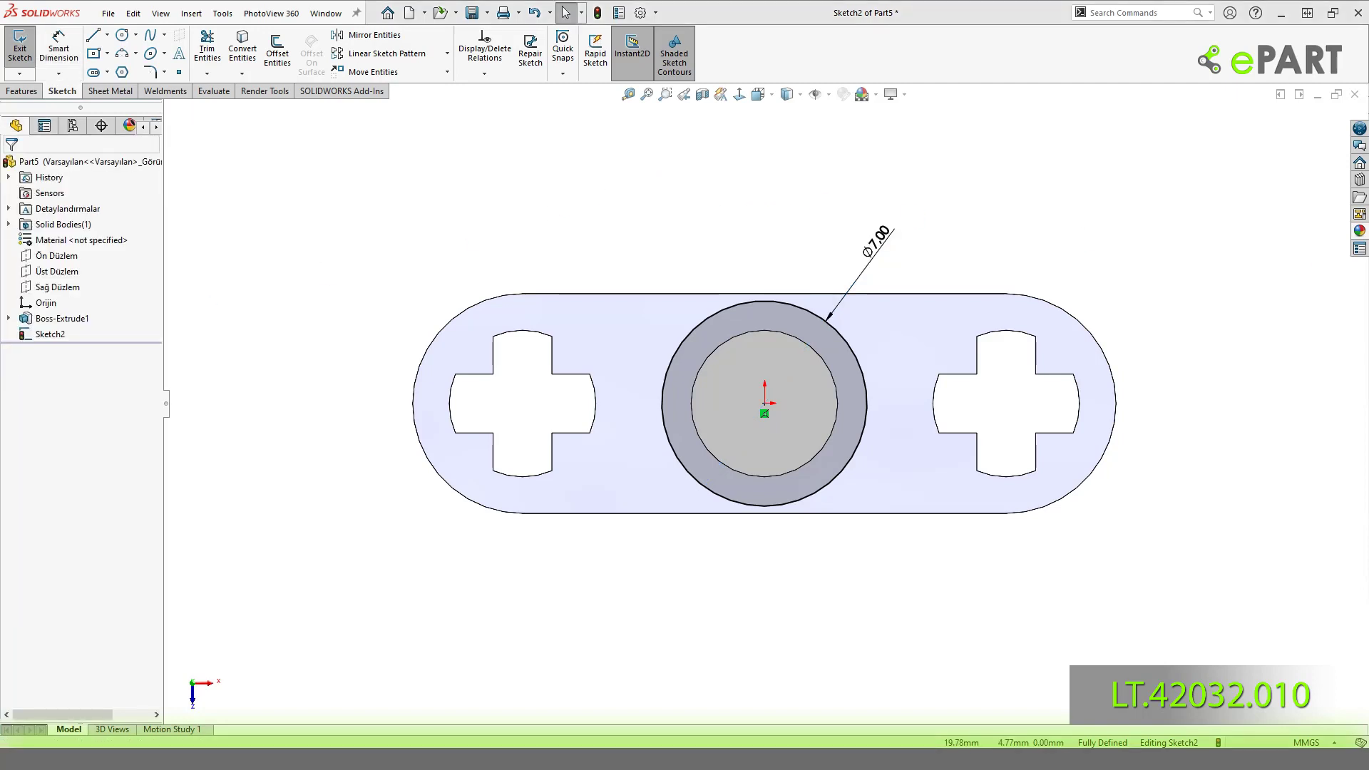
key(c)
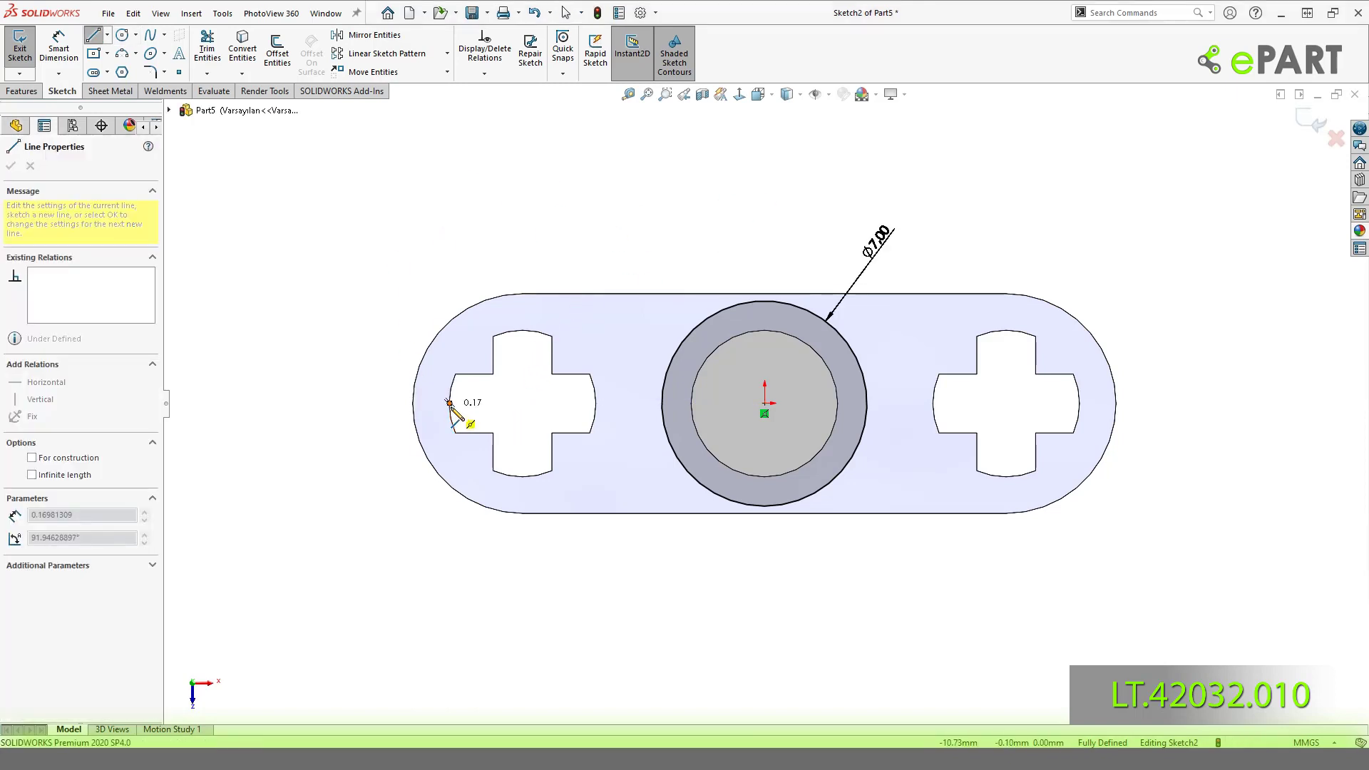
Draw a horizontal construction line across the left cross hole.
key(Escape)
key(l)
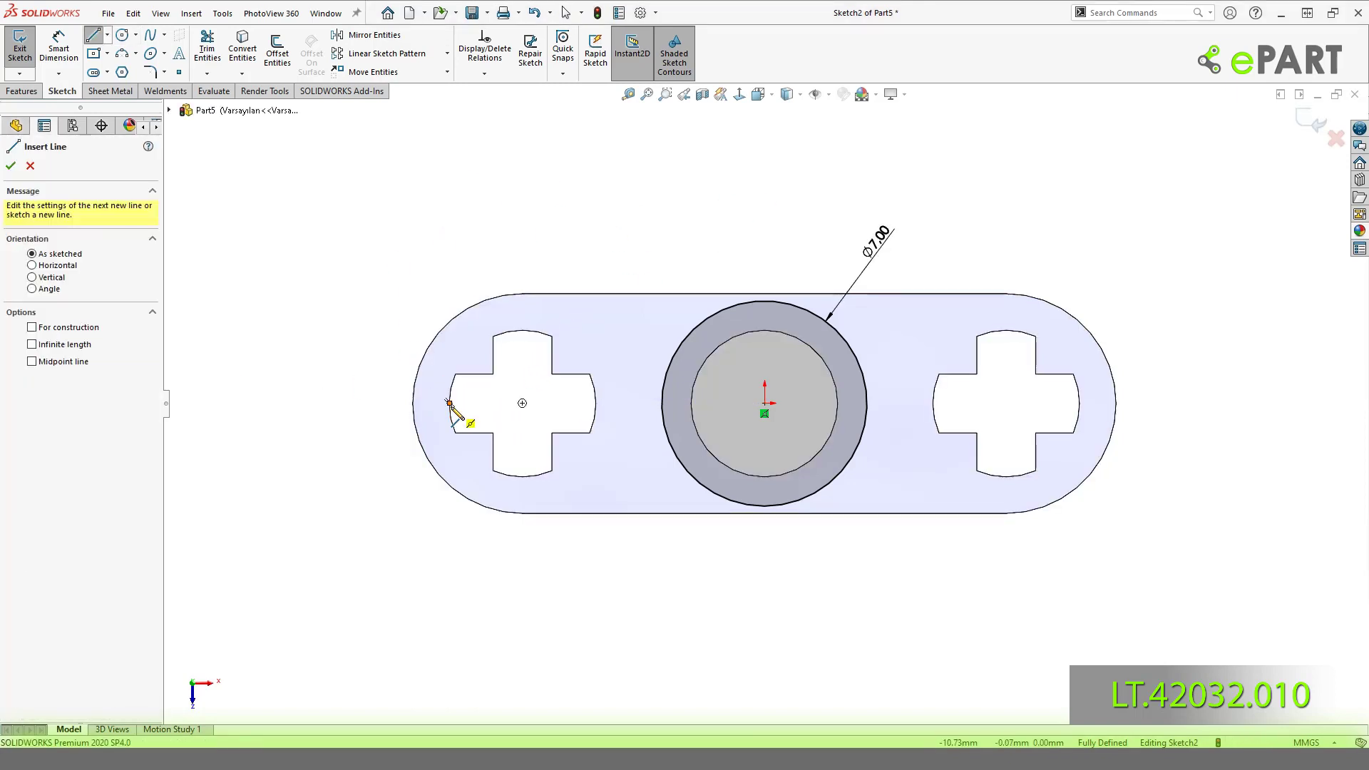
click(449, 404)
click(596, 404)
key(Escape)
click(540, 403)
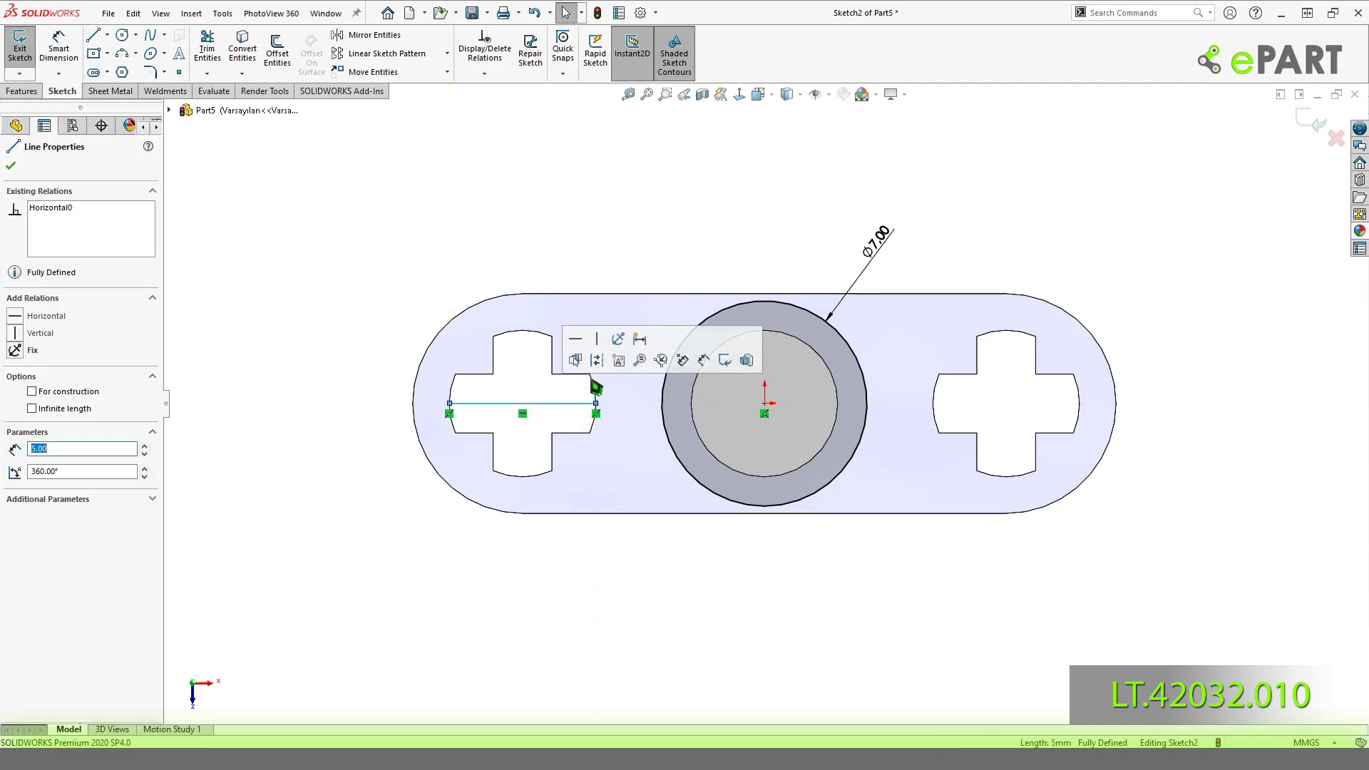
click(609, 363)
click(179, 72)
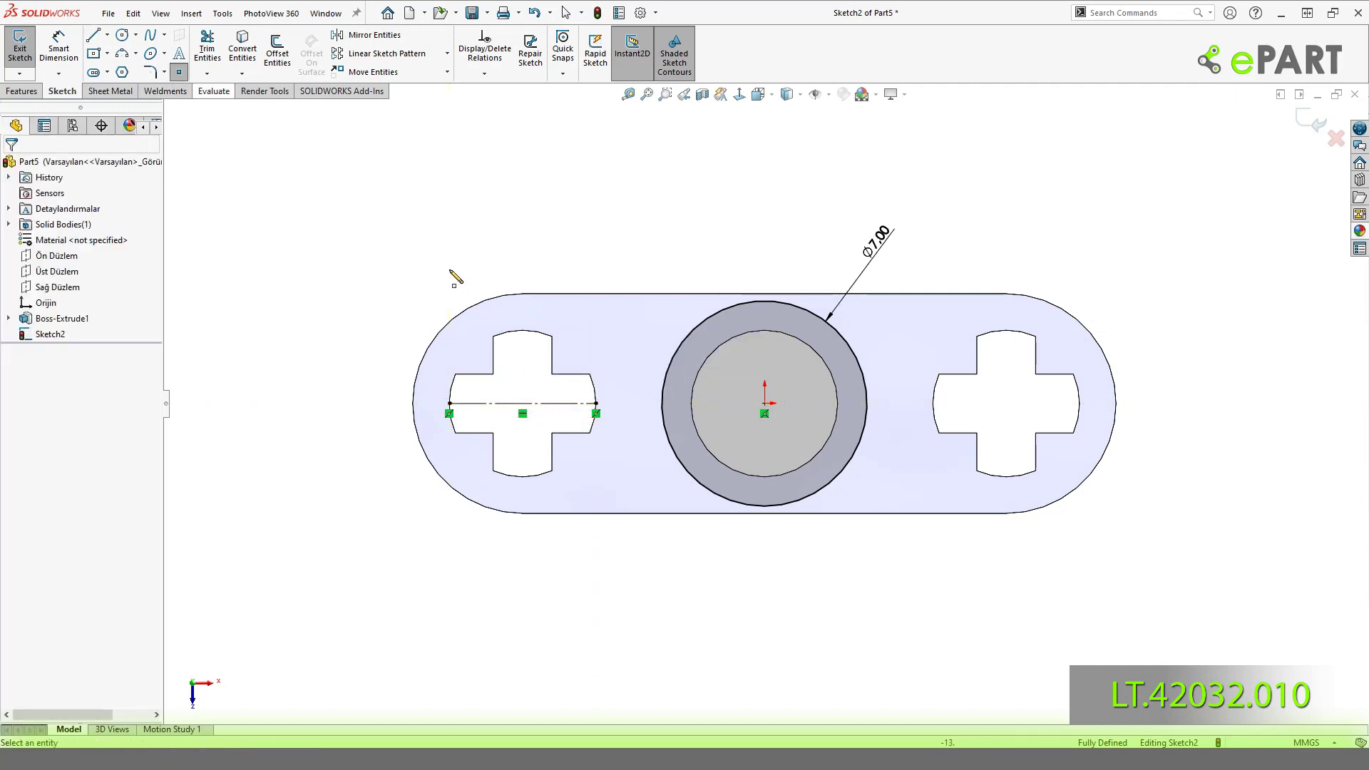
Add a circle at that line's midpoint, made equal to the middle Ø7.00 circle.
click(122, 34)
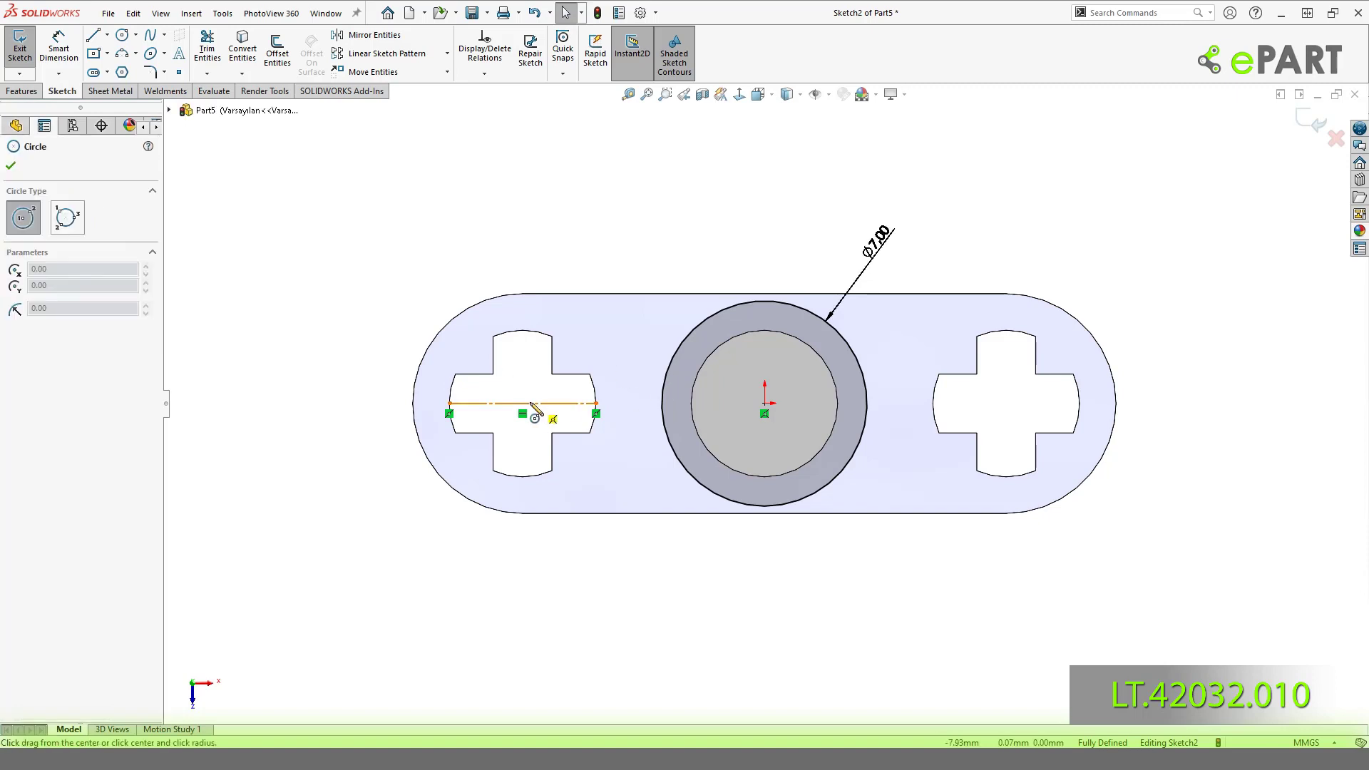
click(522, 403)
click(606, 333)
key(Escape)
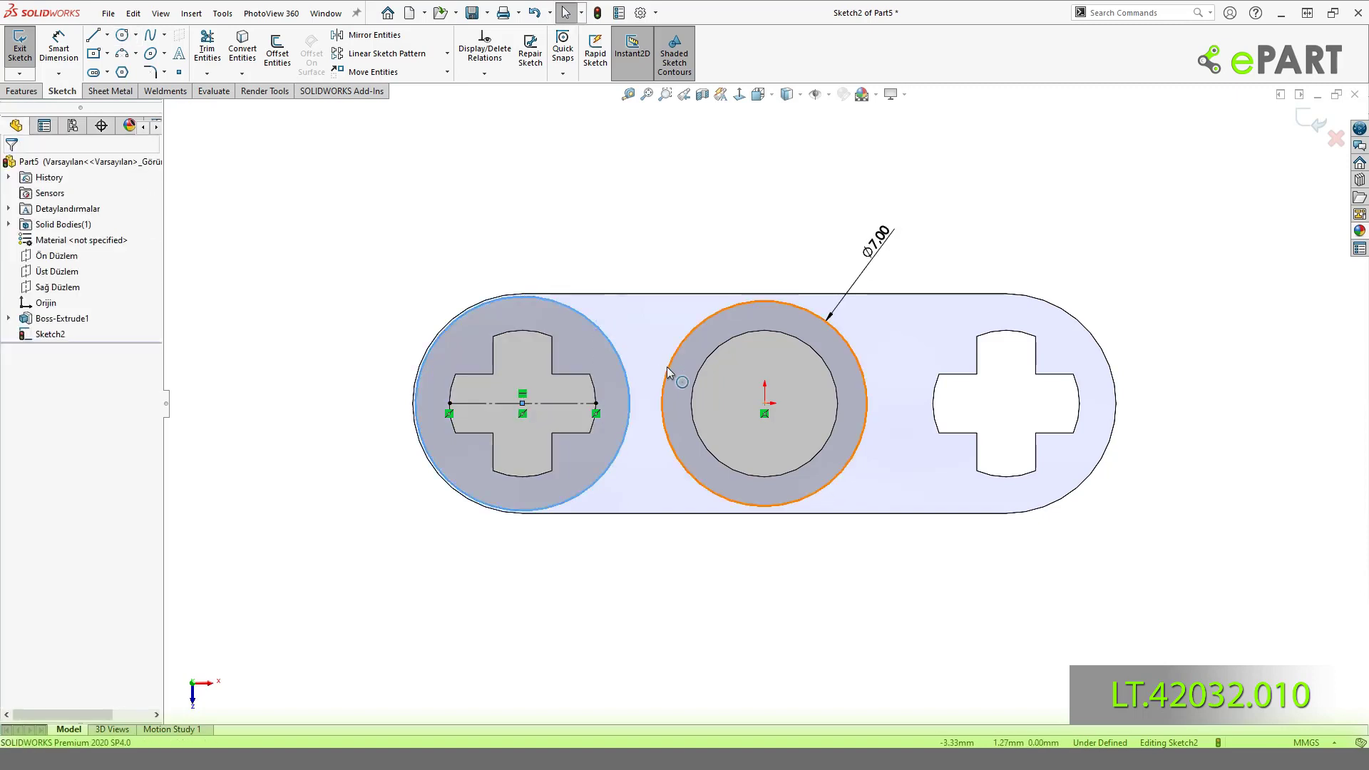
ctrl+click(666, 367)
click(773, 303)
click(761, 211)
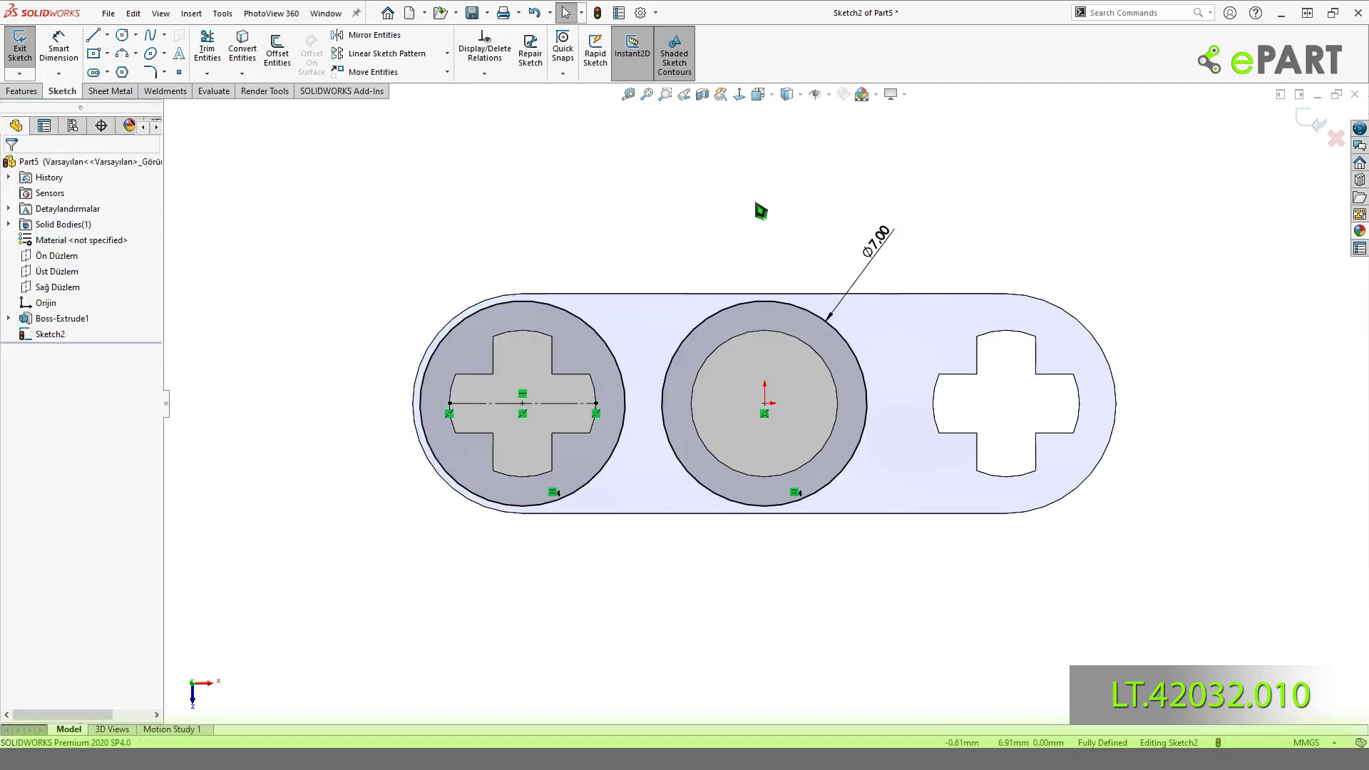
Draw a top line from the left circle to the middle circle, 3.00 above the centreline.
key(l)
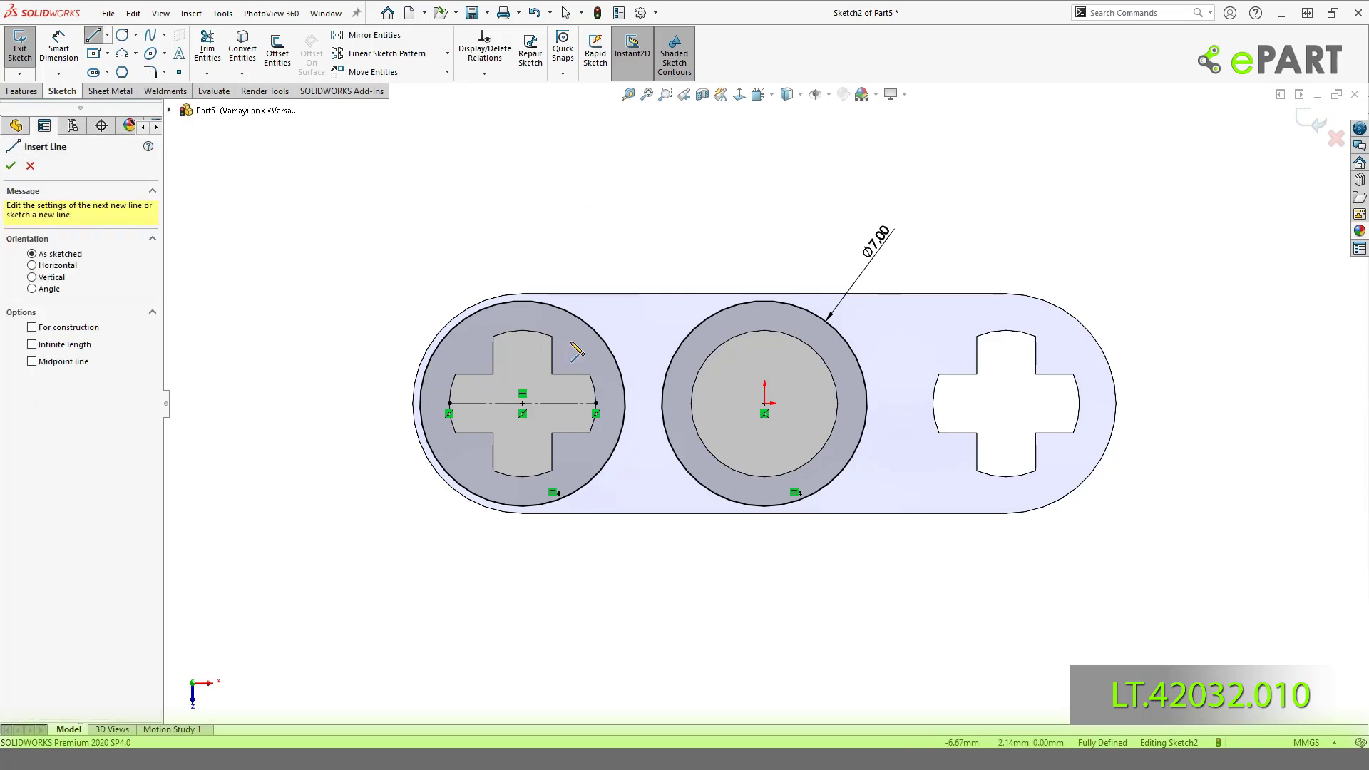
click(570, 340)
click(716, 340)
key(Escape)
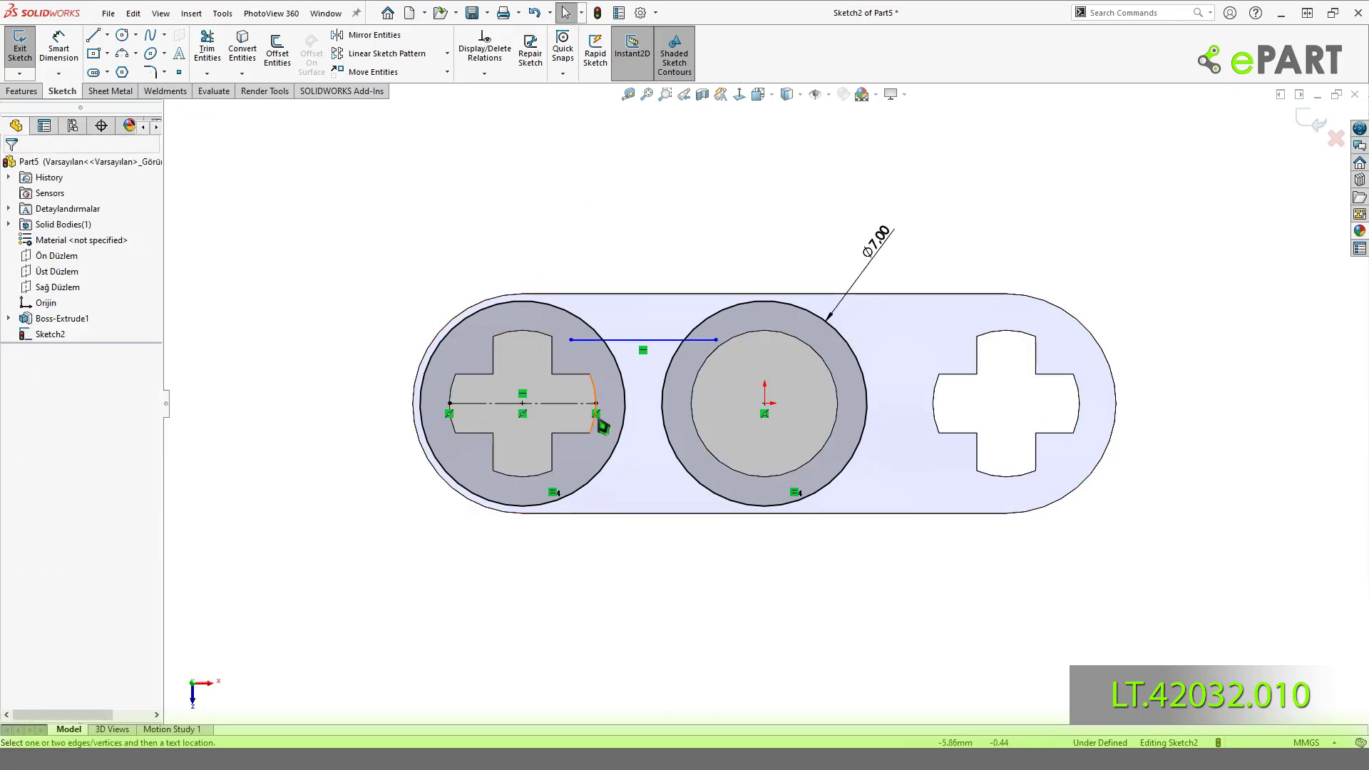
key(d)
click(575, 408)
key(Escape)
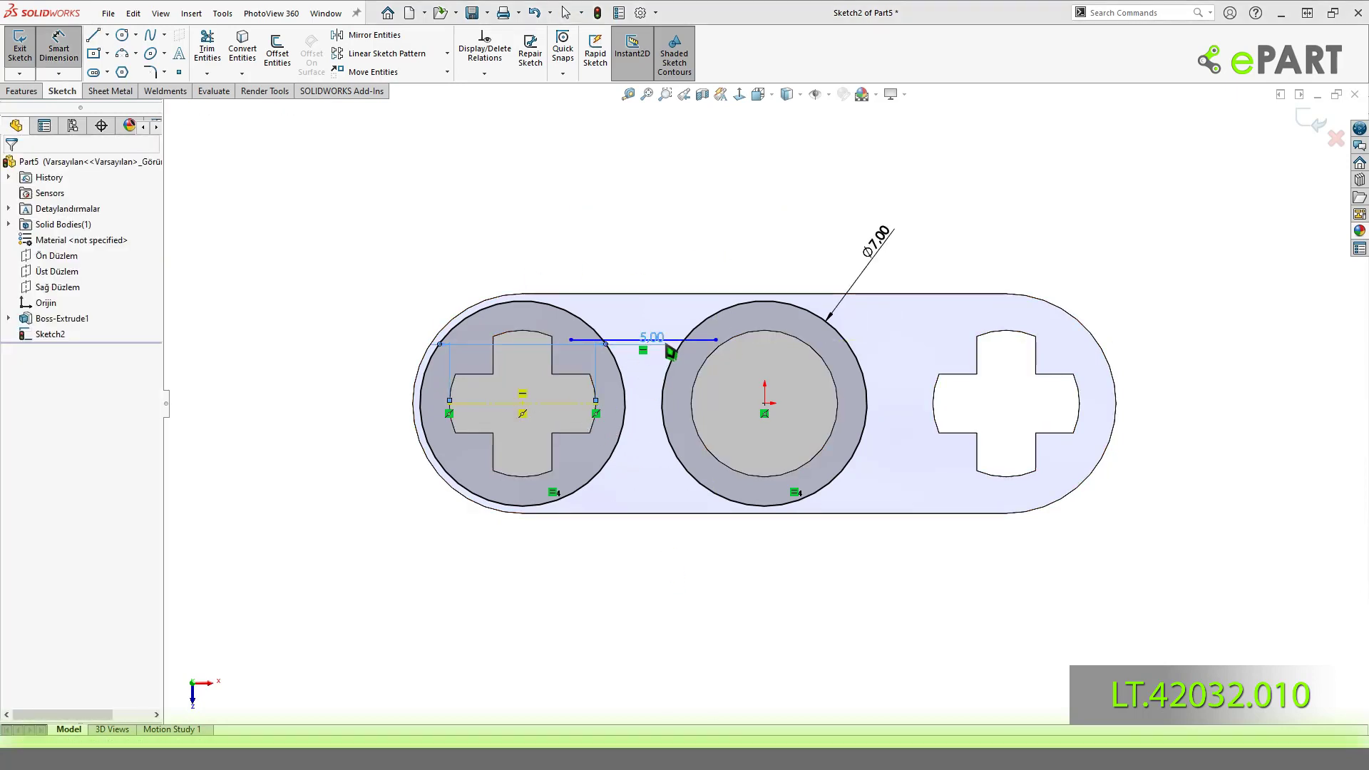
click(657, 339)
click(555, 404)
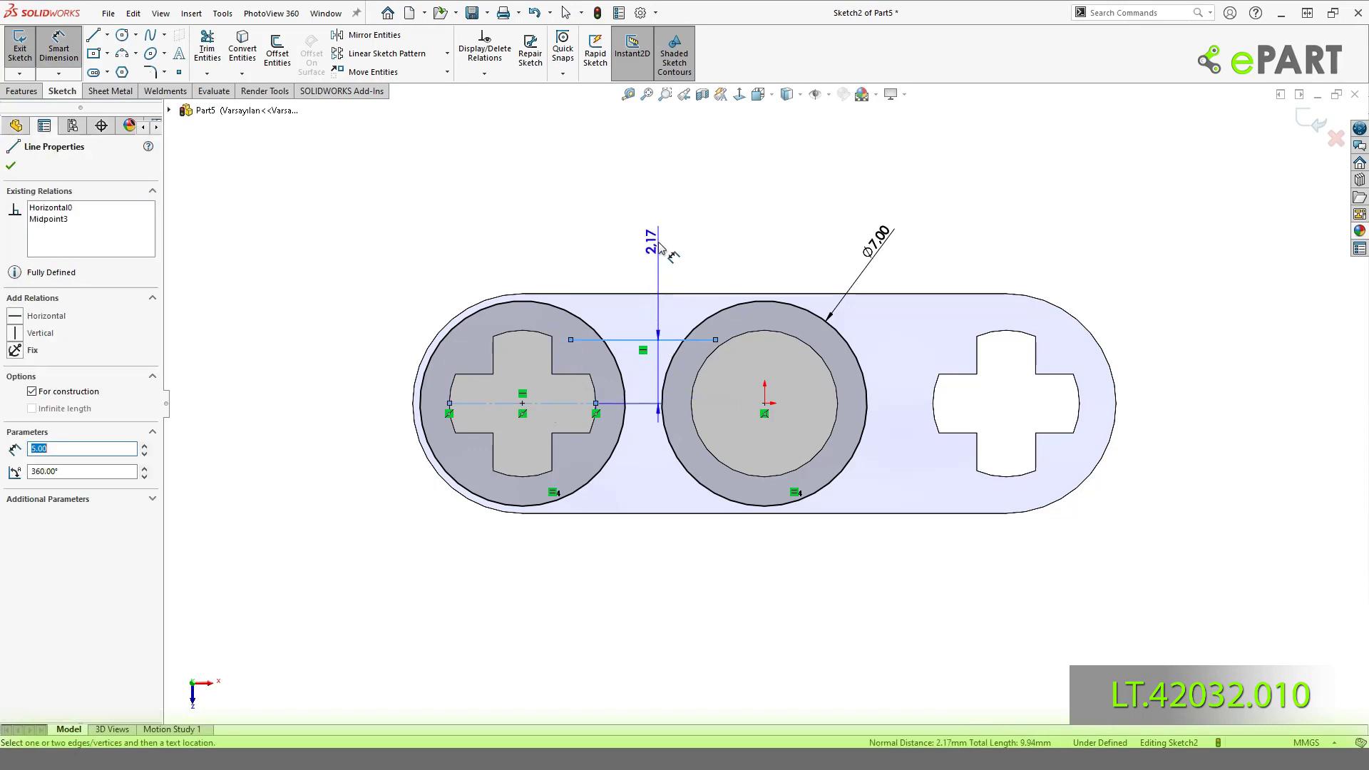
click(647, 246)
text(3.00mm)
key(Return)
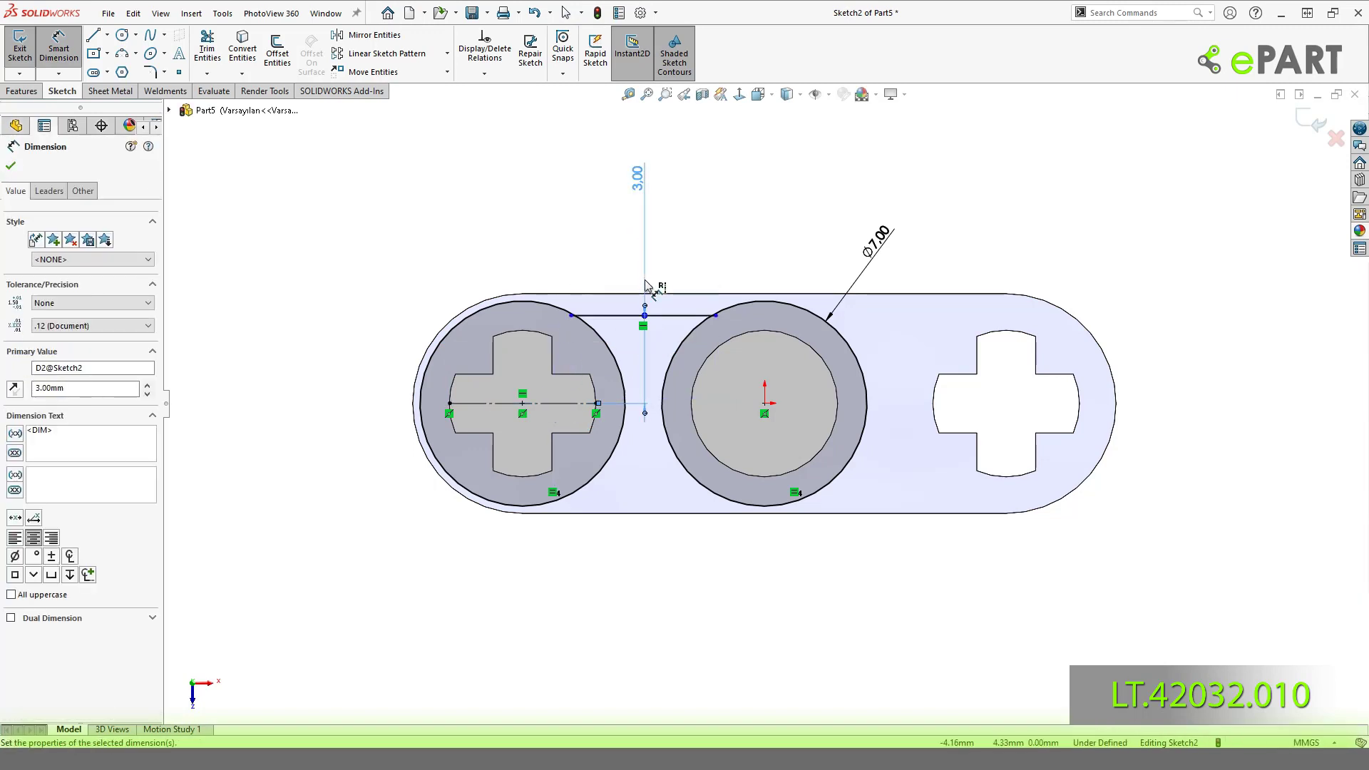
Make the top line's right endpoint coincident with the middle circle.
click(571, 315)
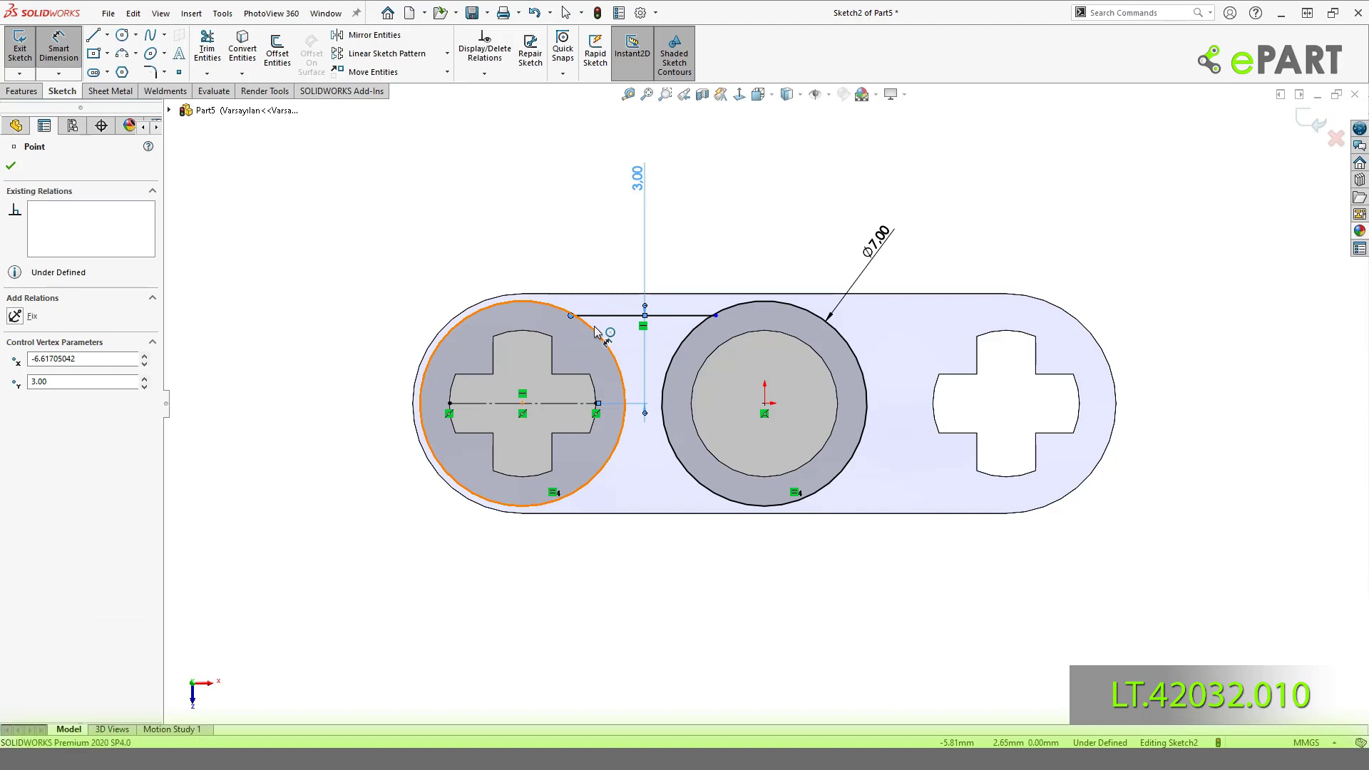
click(604, 336)
key(Escape)
click(603, 342)
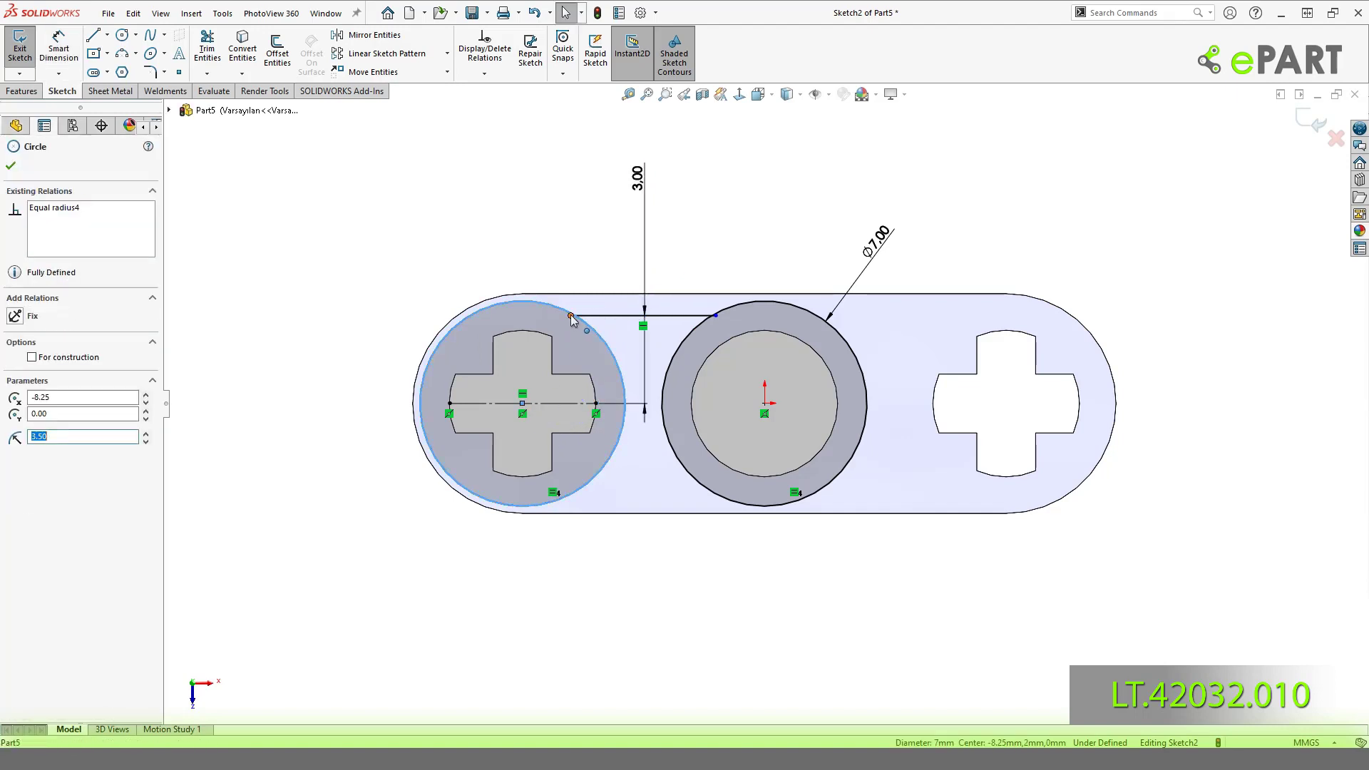
ctrl+click(570, 315)
key(Escape)
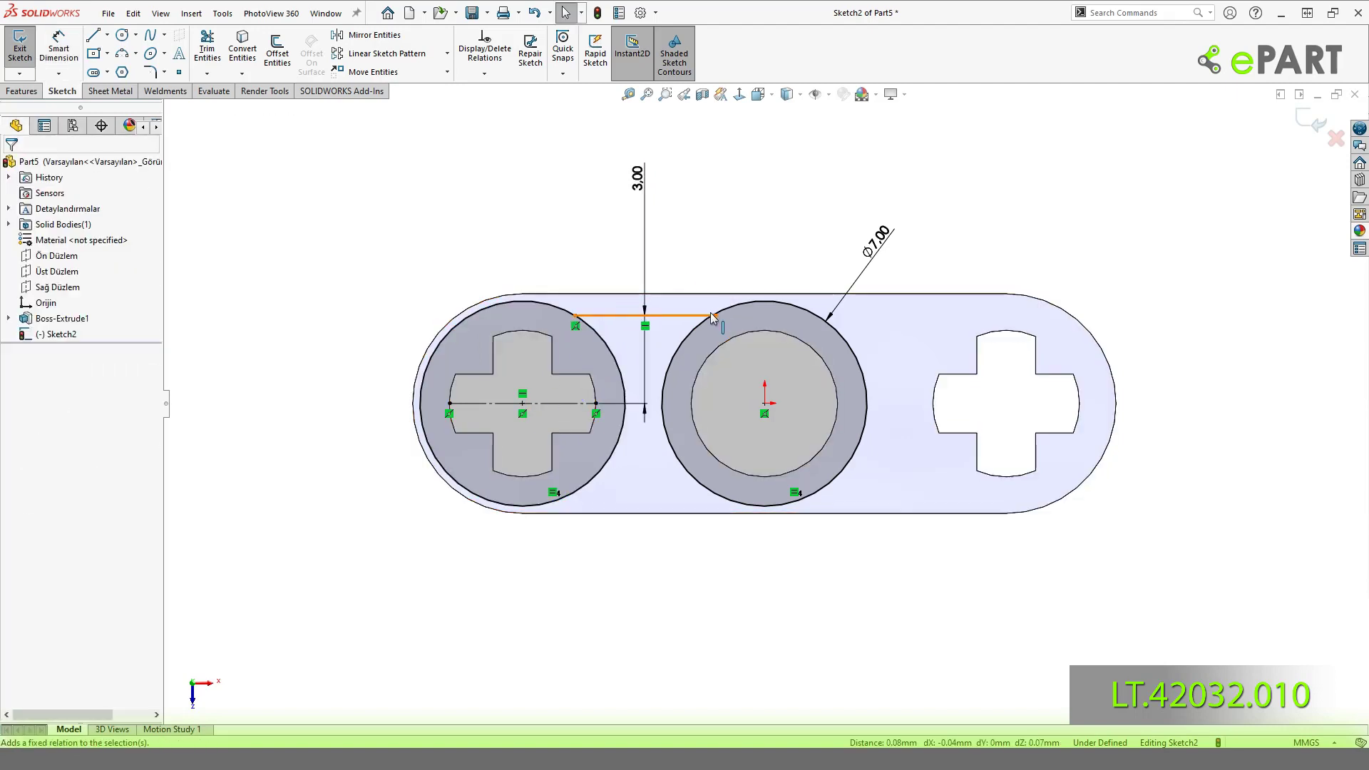
click(716, 315)
ctrl+click(689, 331)
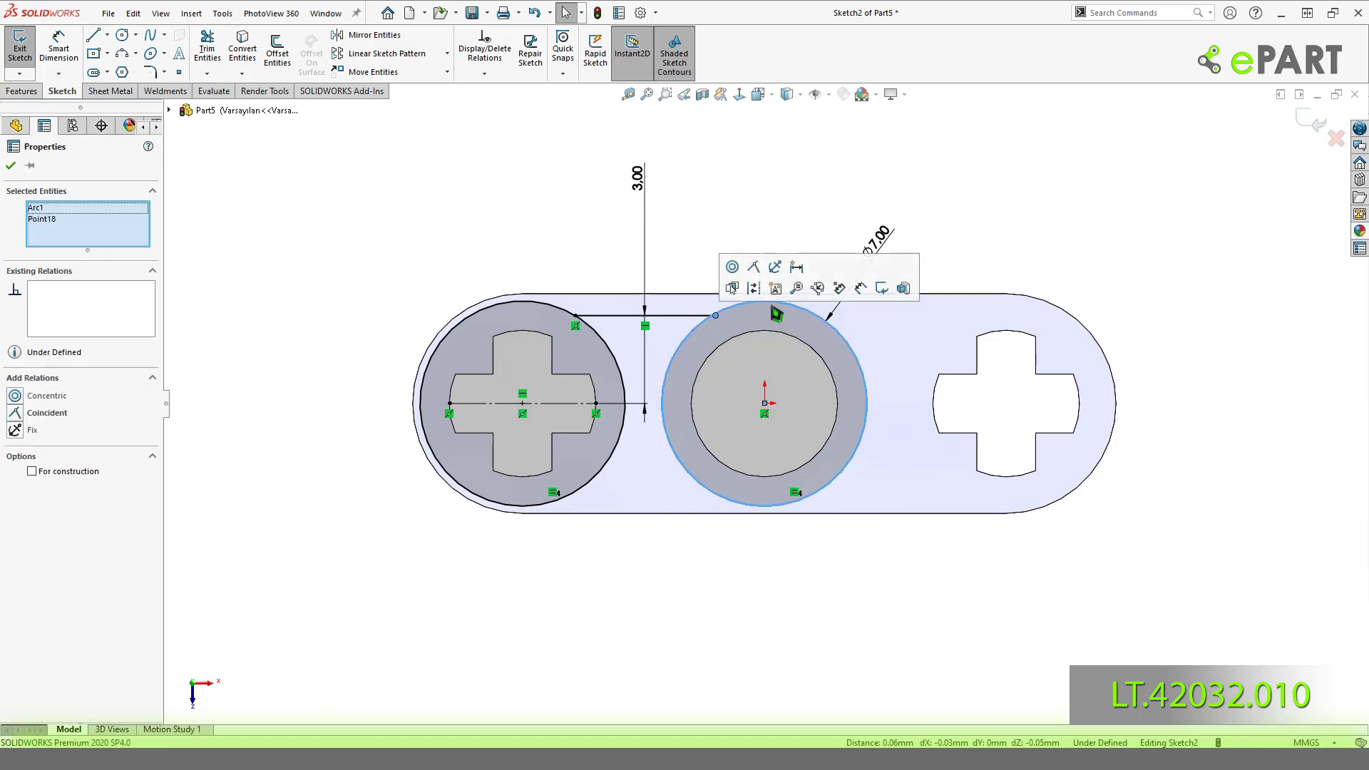
click(774, 276)
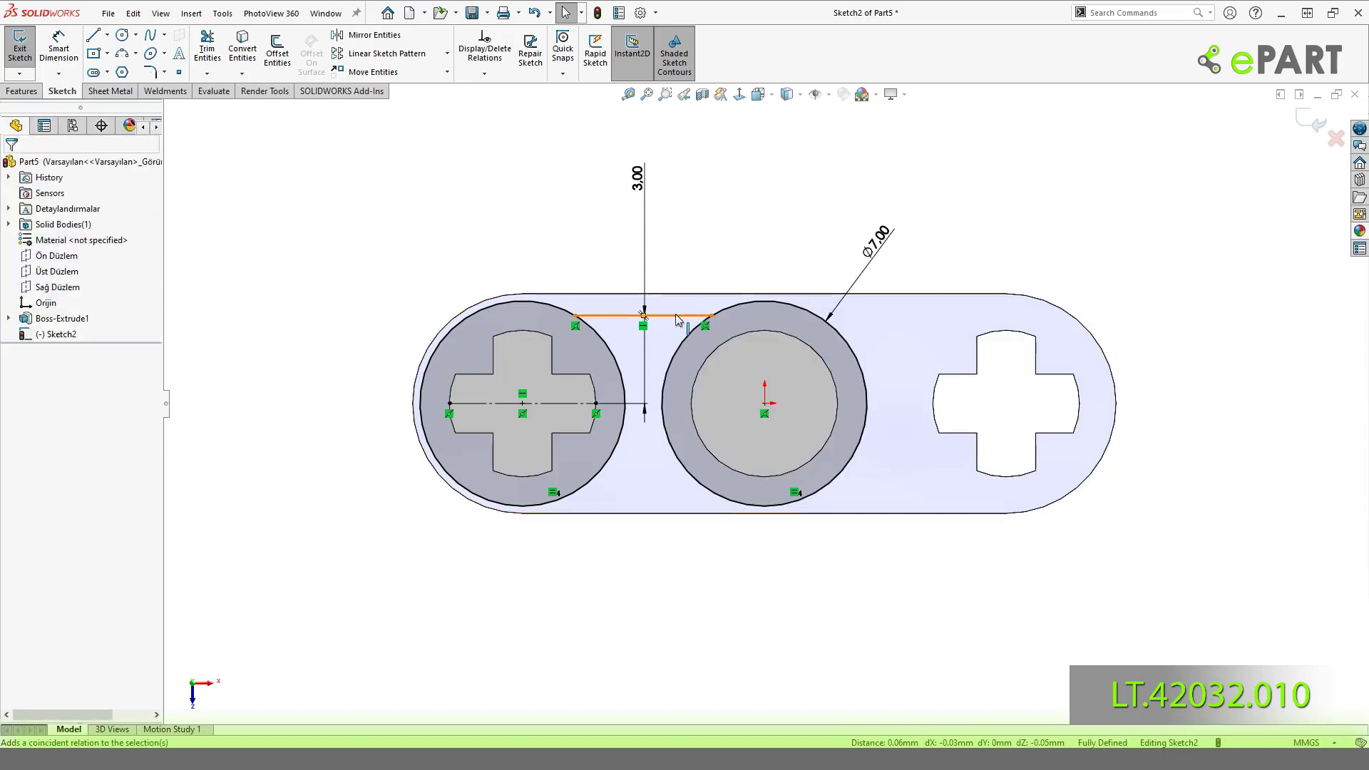
Mirror the top line about the centreline to create the bottom line.
click(680, 318)
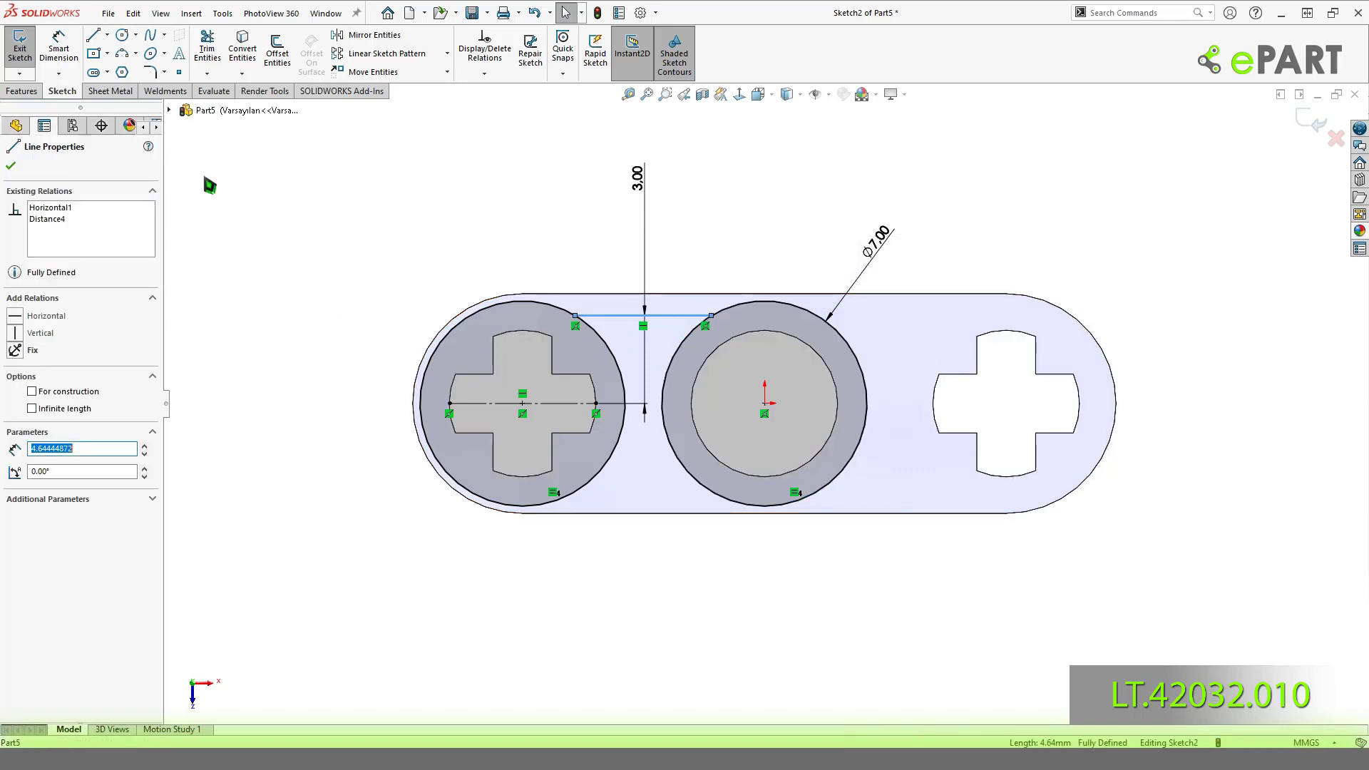
click(366, 35)
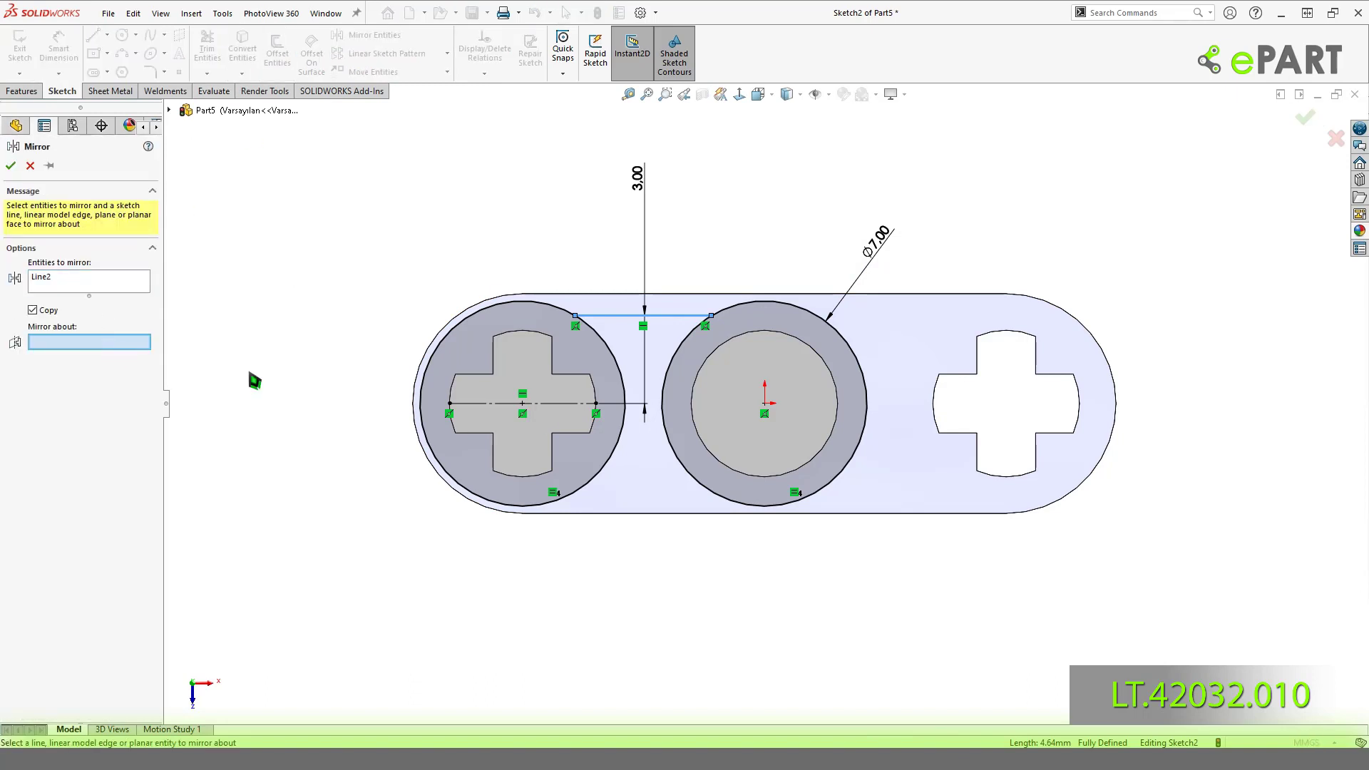
click(564, 404)
click(22, 167)
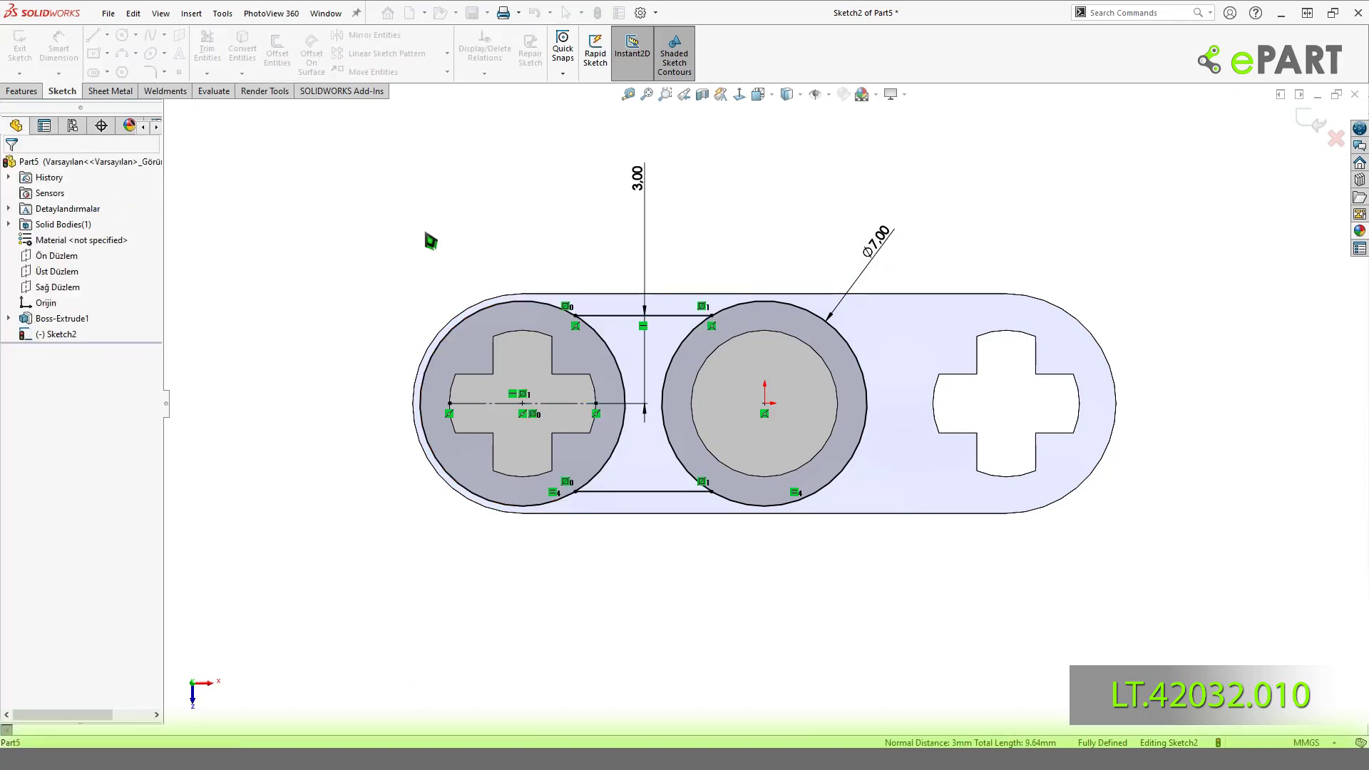
click(206, 49)
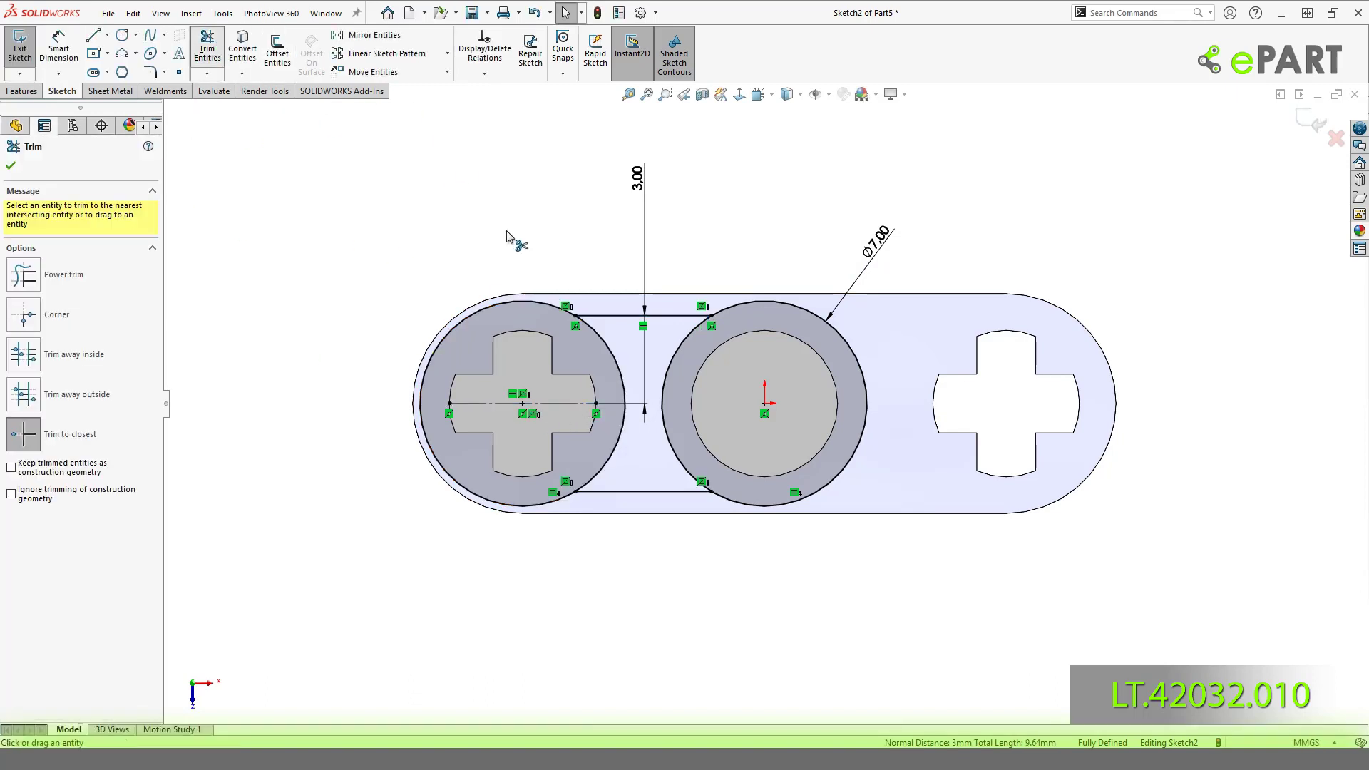
Trim the outer arcs of the left and middle circles.
click(539, 308)
click(749, 307)
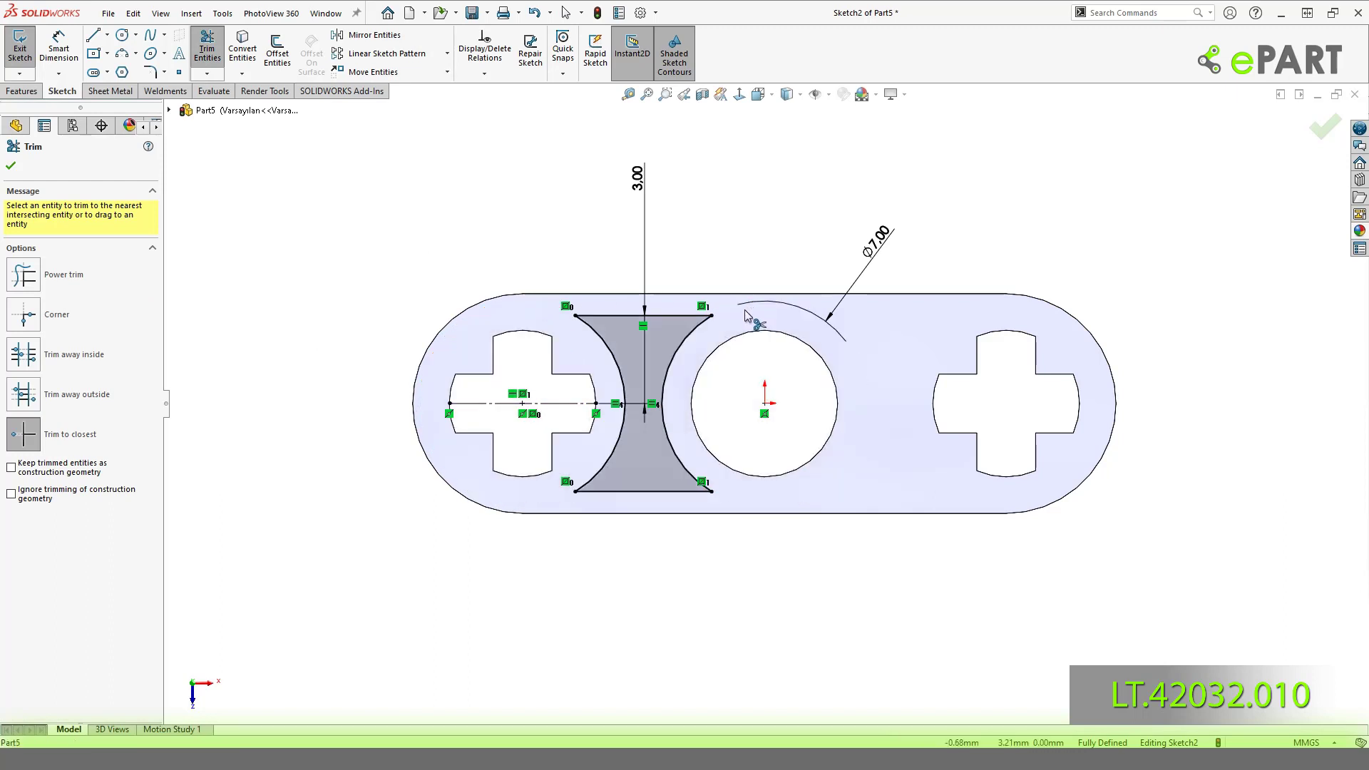
key(Escape)
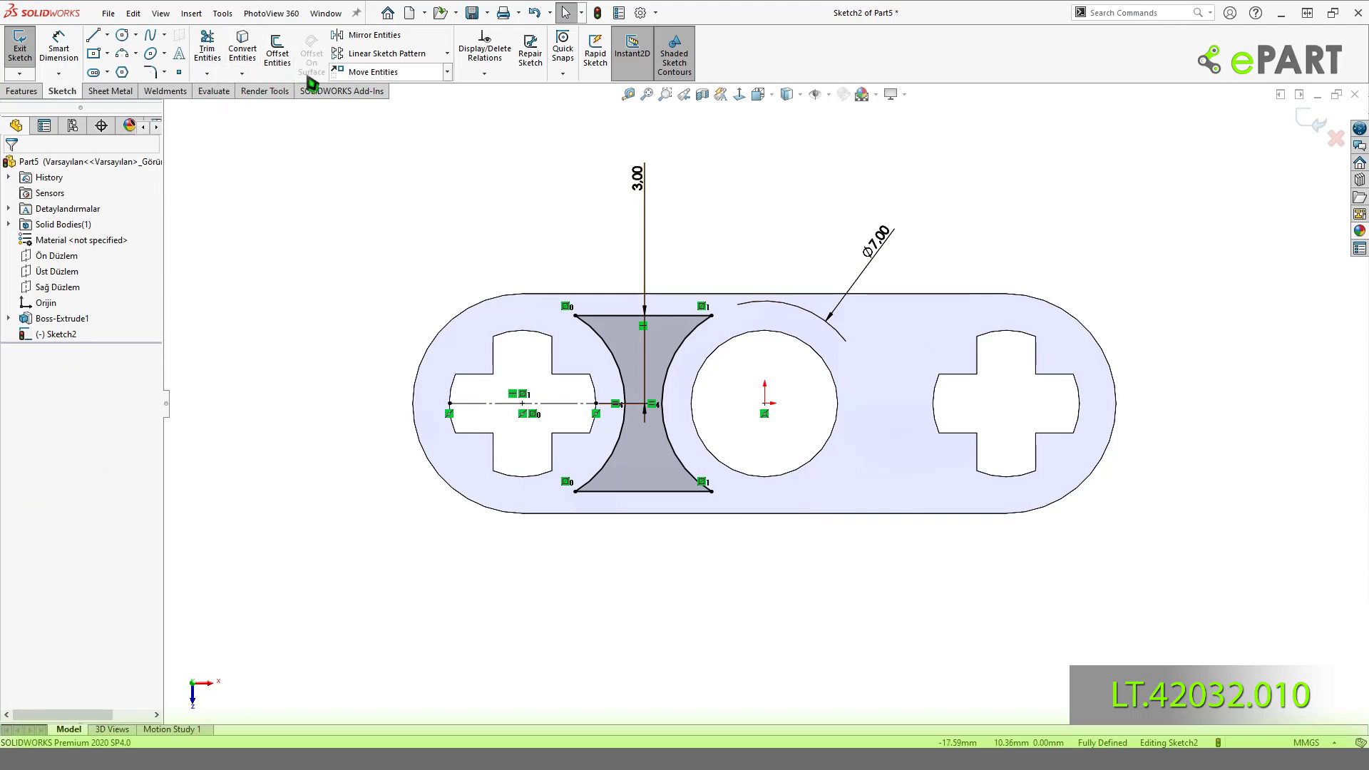
Round the hourglass's four corners with 0.50 mm sketch fillets.
click(158, 75)
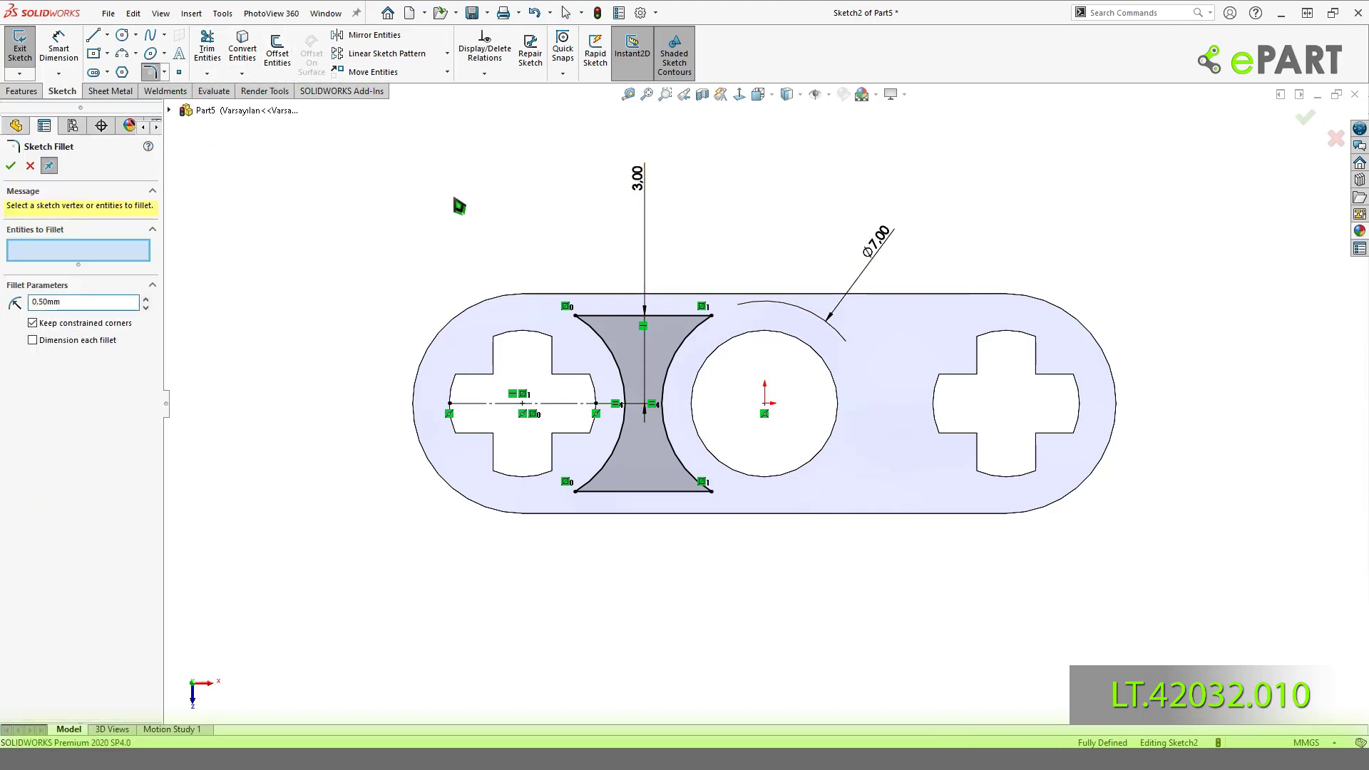
click(580, 315)
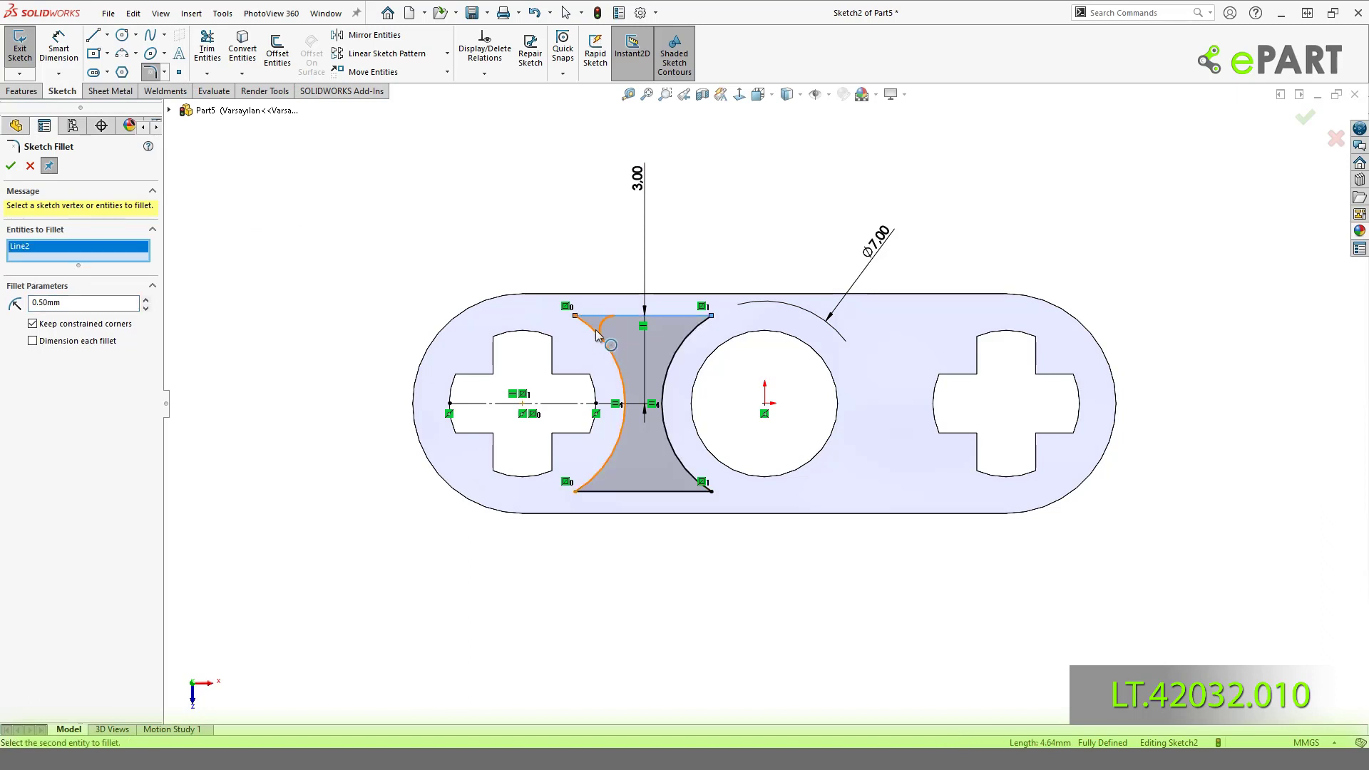
click(597, 336)
click(724, 393)
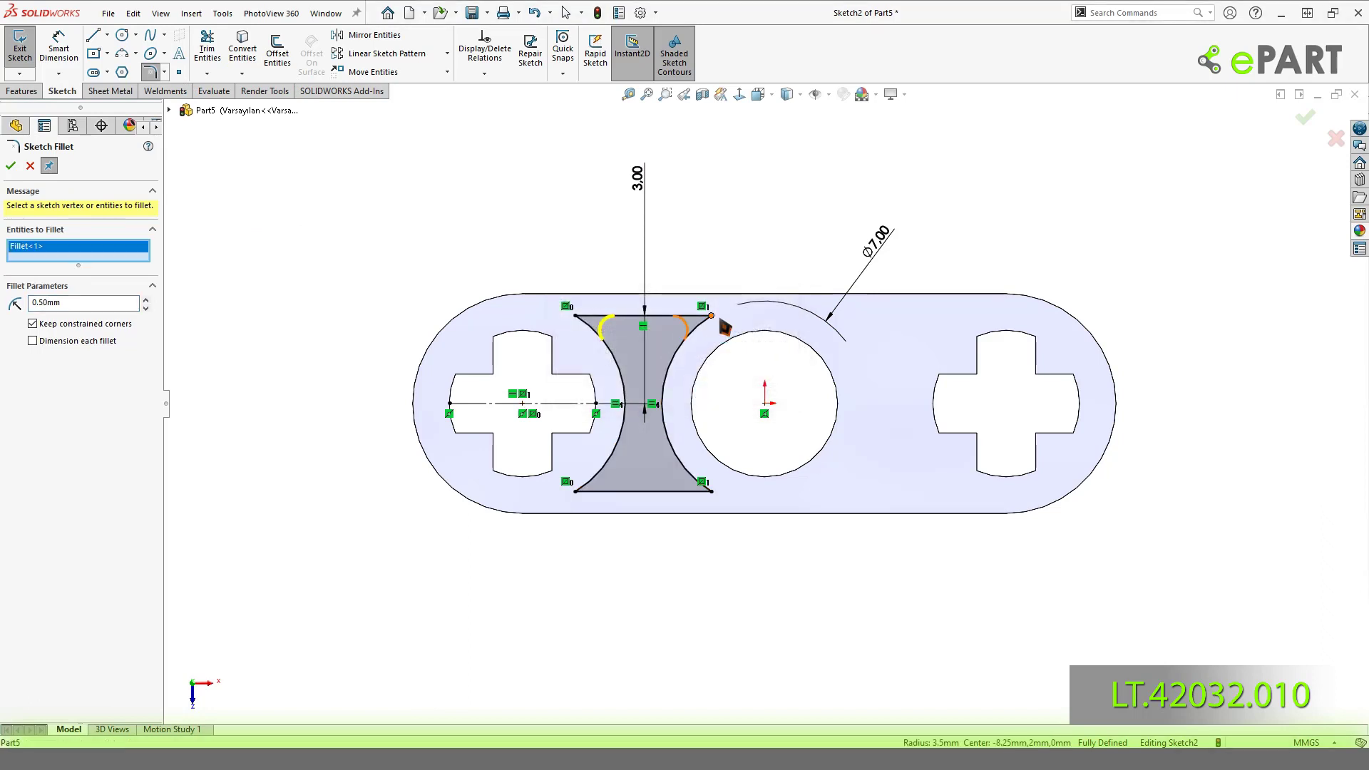
click(725, 326)
click(734, 392)
click(729, 496)
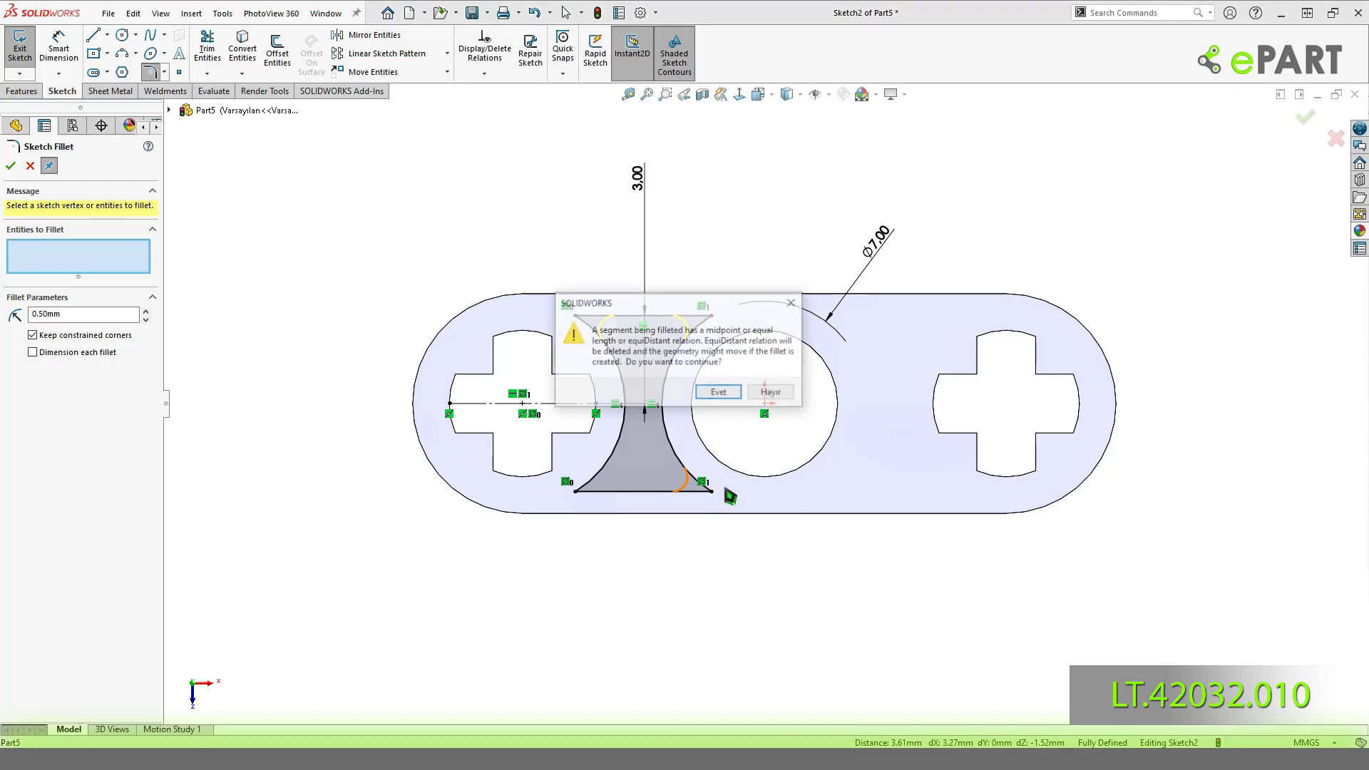
click(719, 393)
click(582, 501)
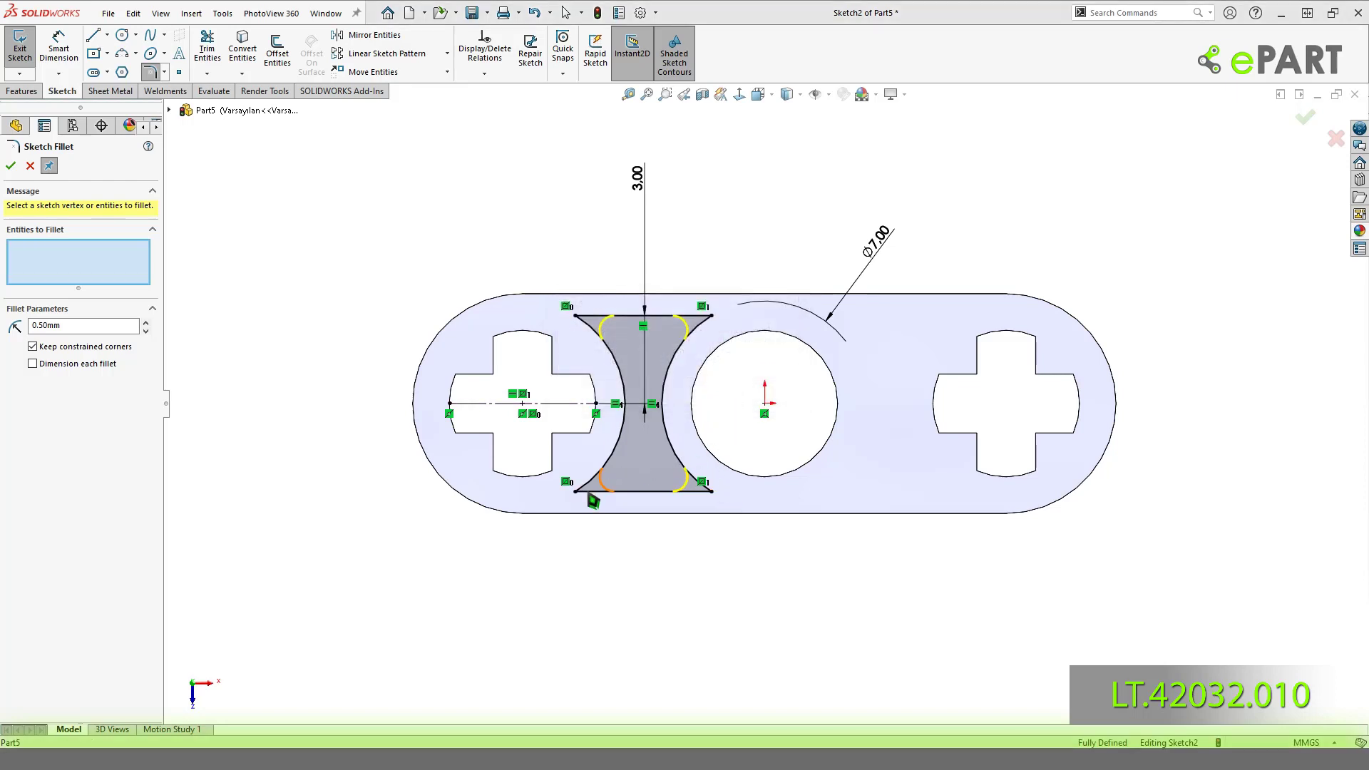
click(713, 392)
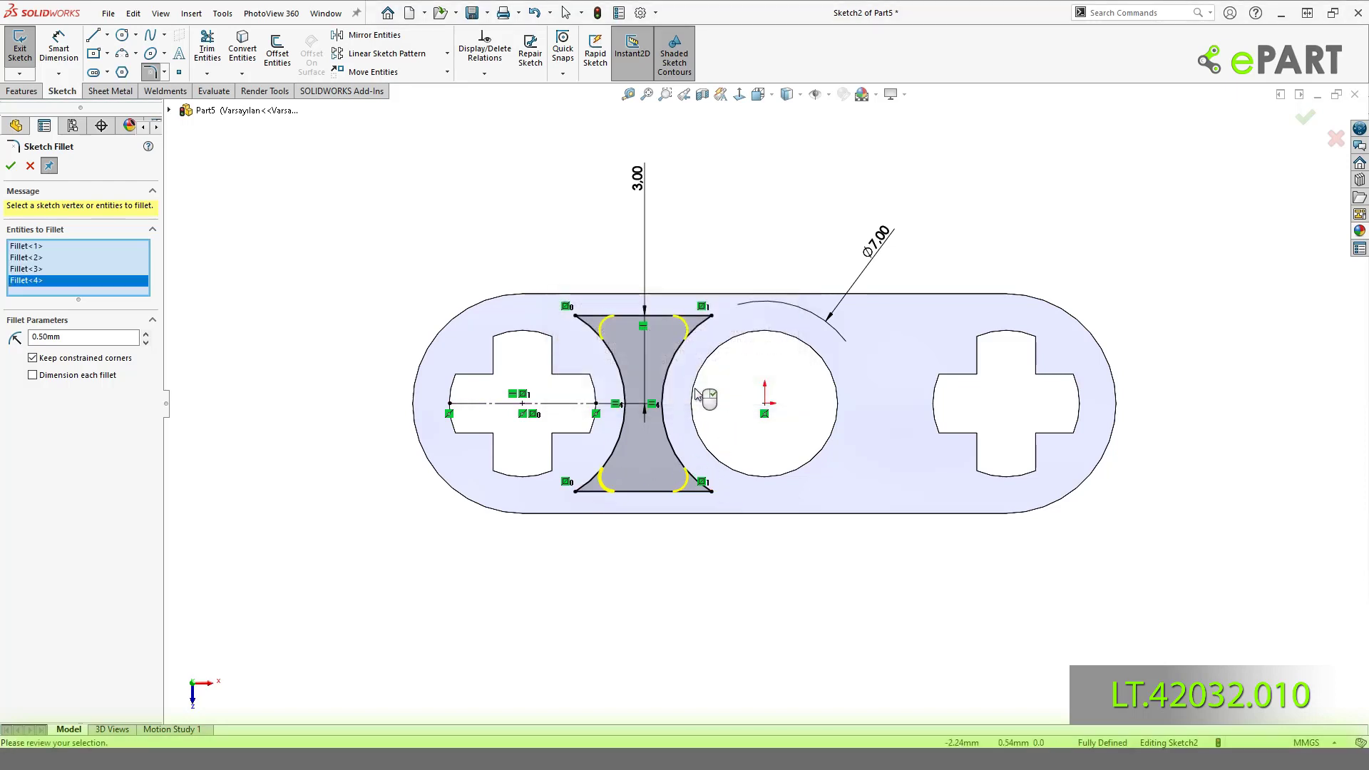
click(23, 169)
key(Escape)
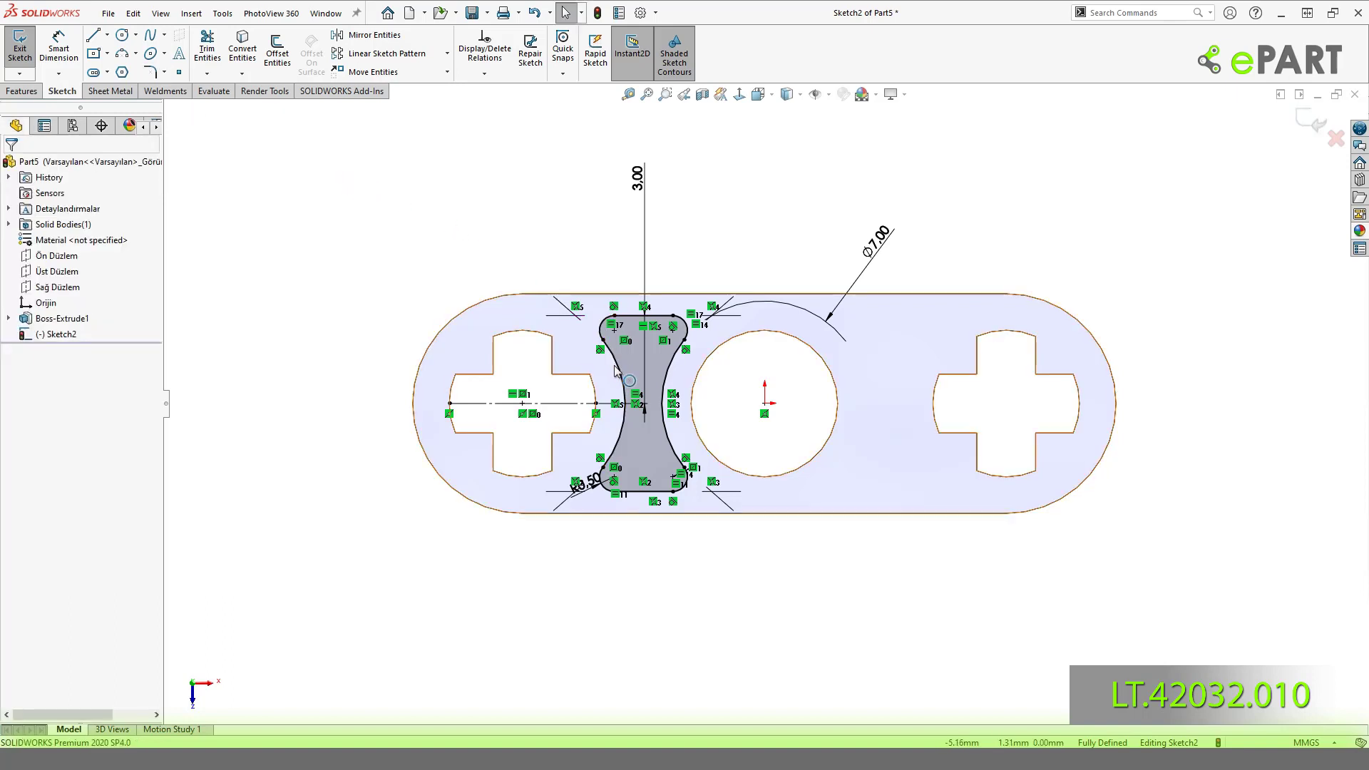
Draw a vertical line upward from the middle hole's centre.
key(l)
drag(765, 403, 765, 294)
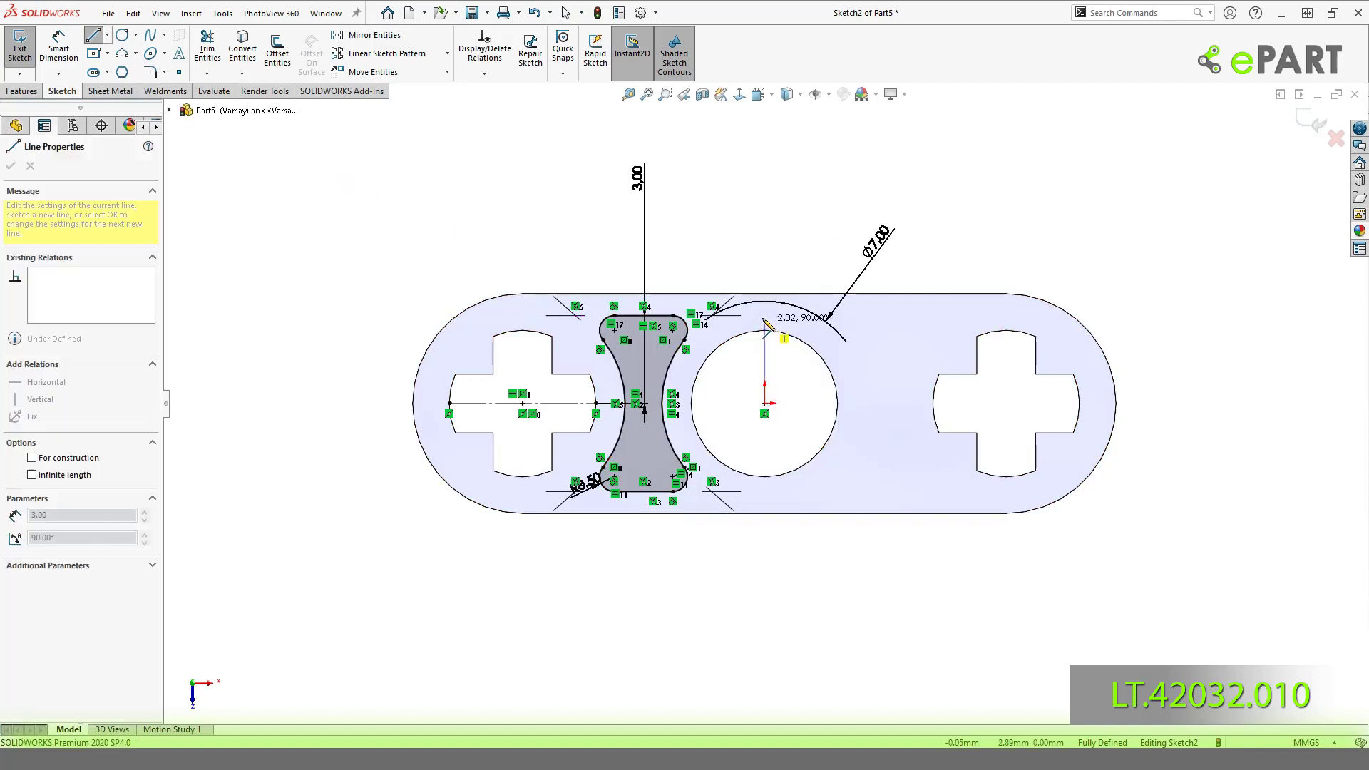
key(Escape)
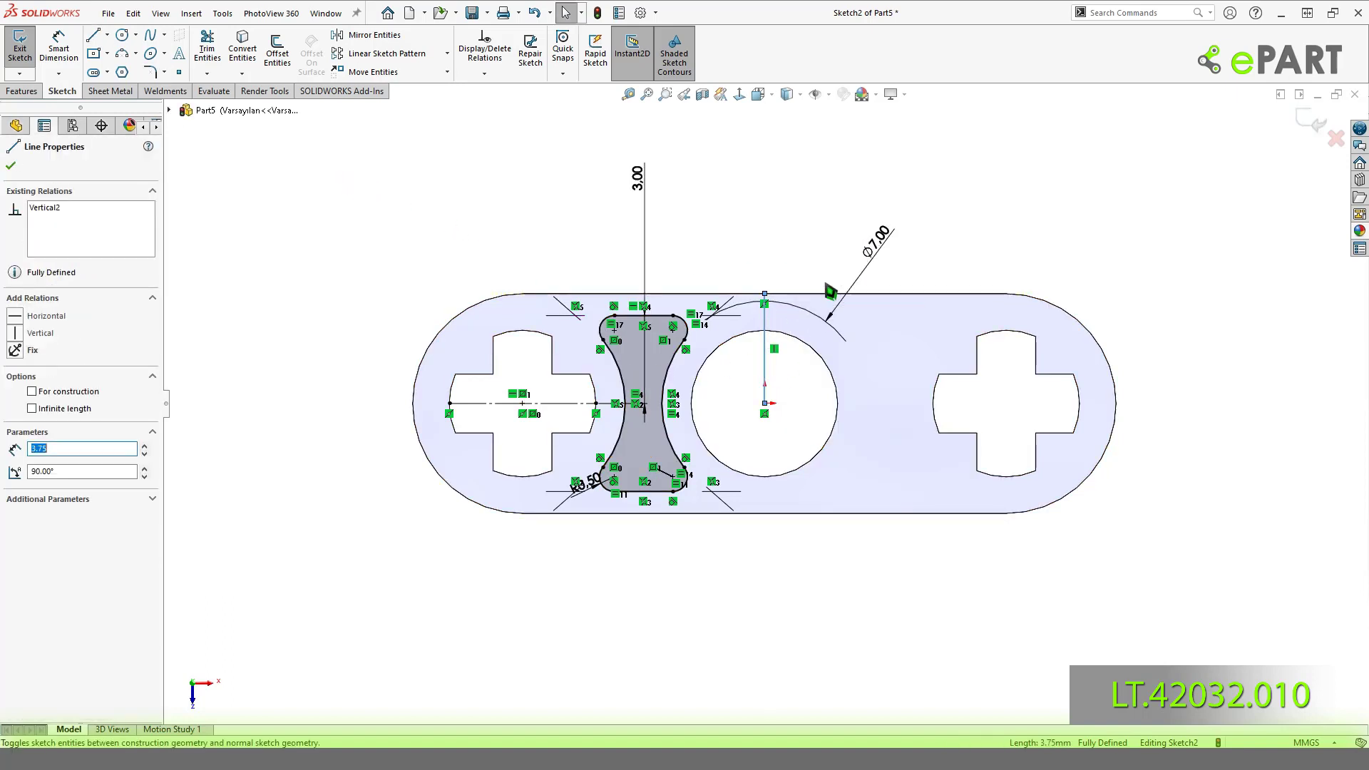
key(Escape)
Mirror the filleted hourglass contour about the vertical line.
right_click(657, 319)
click(706, 329)
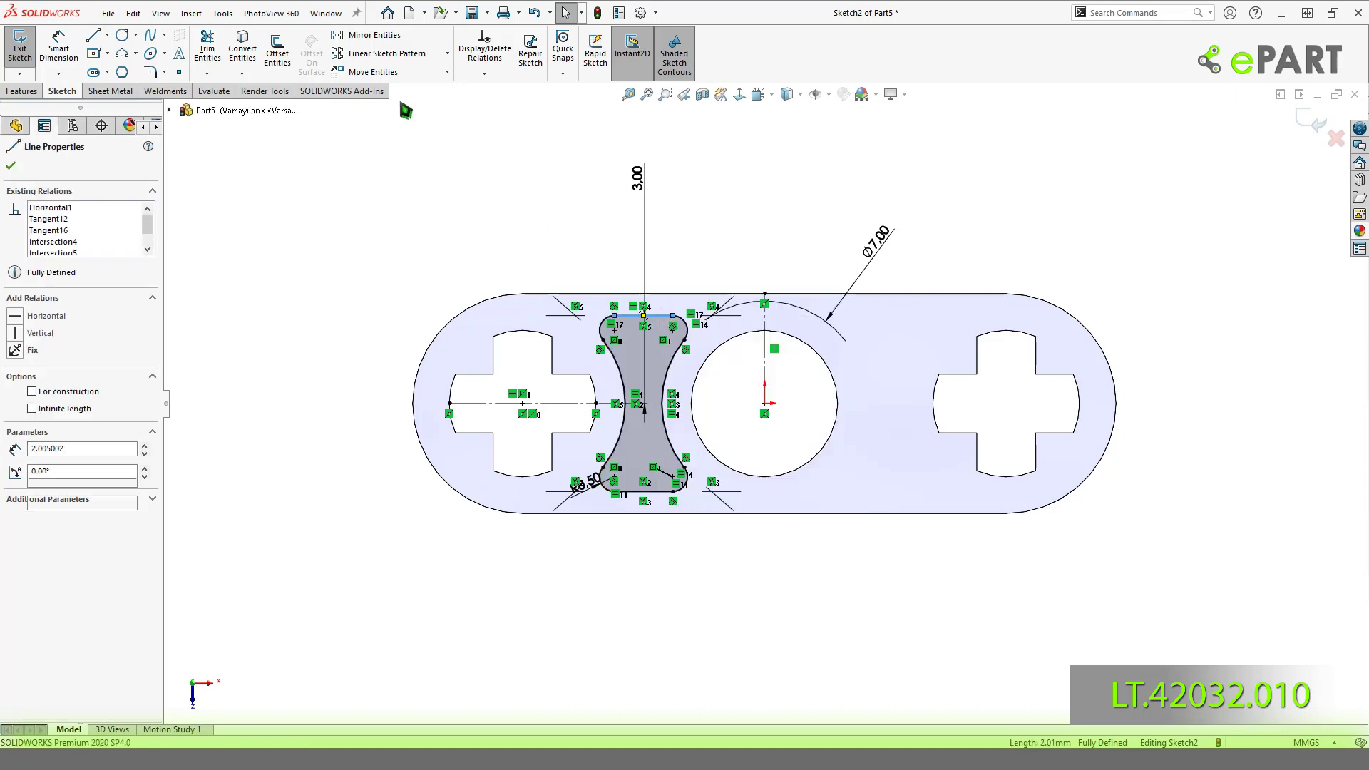
click(374, 35)
click(107, 415)
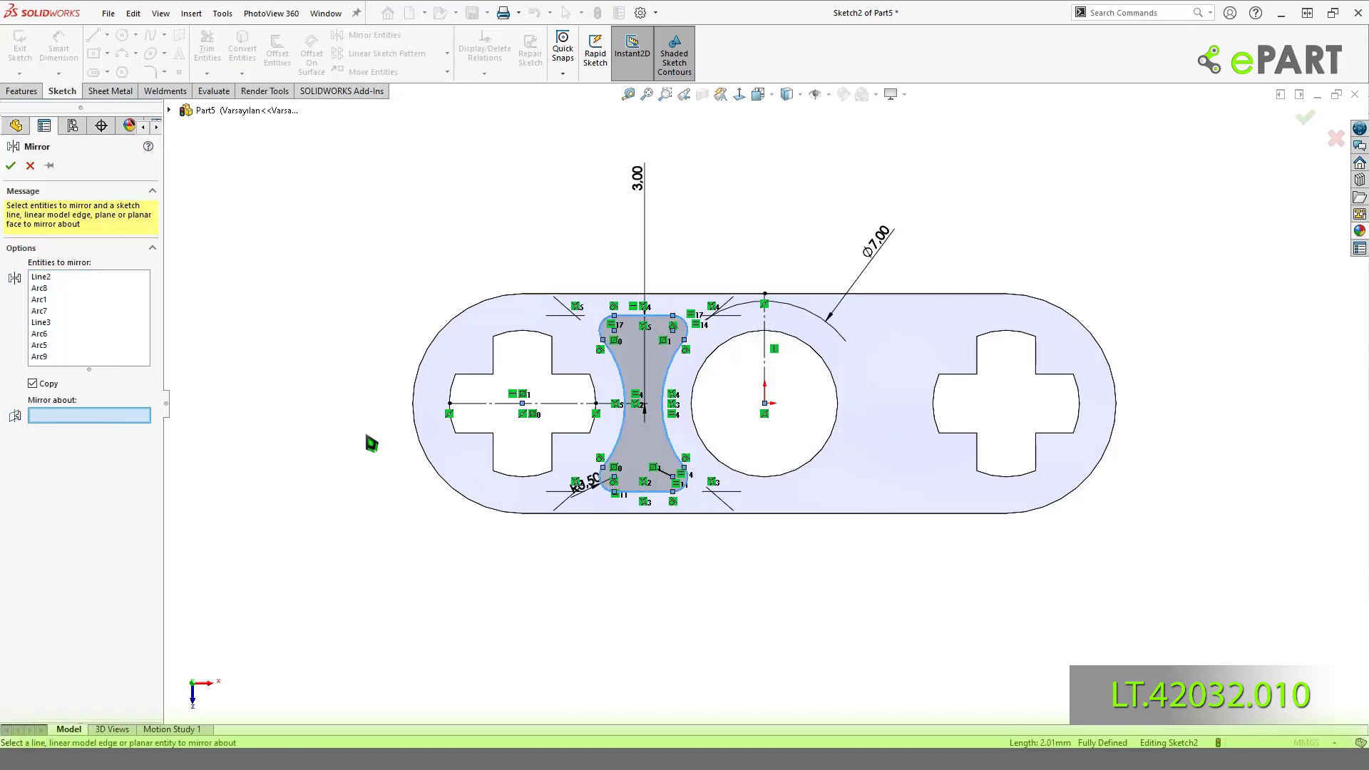
click(766, 371)
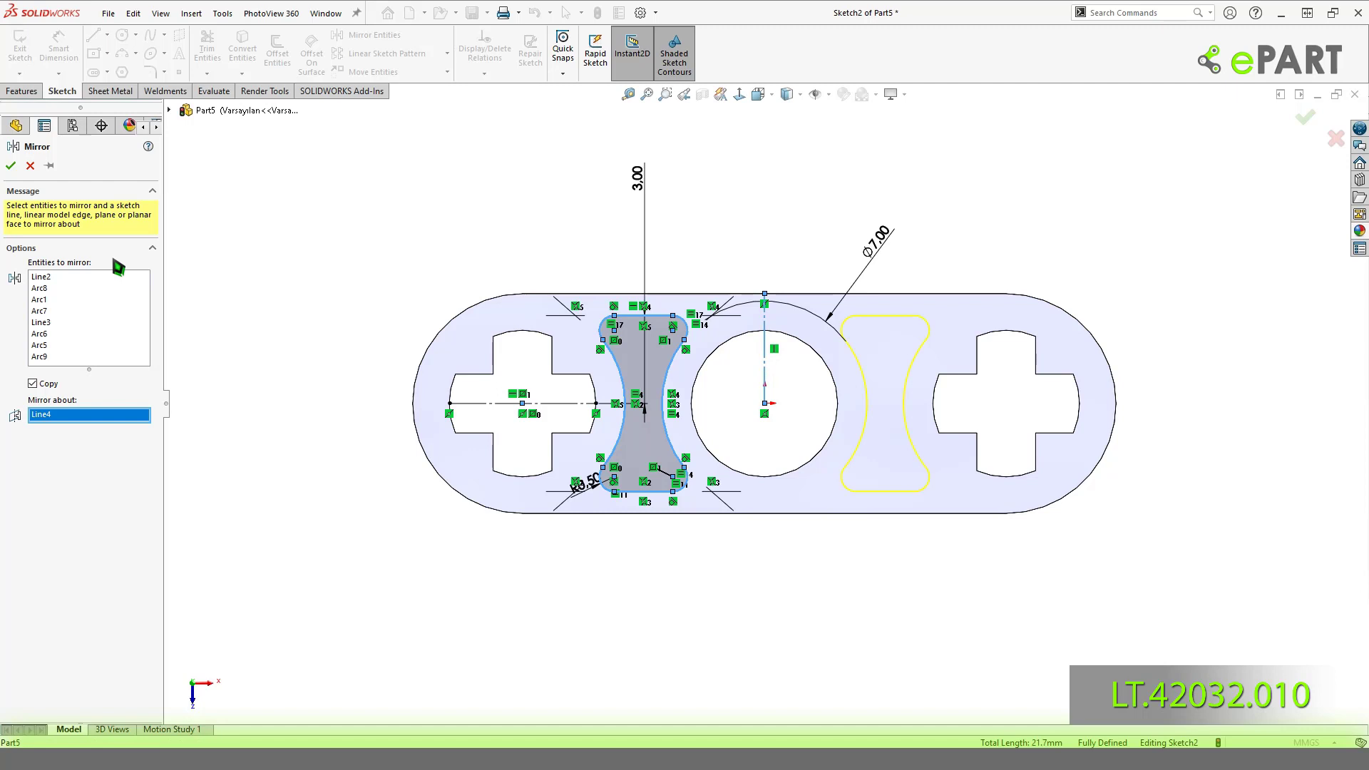
click(12, 166)
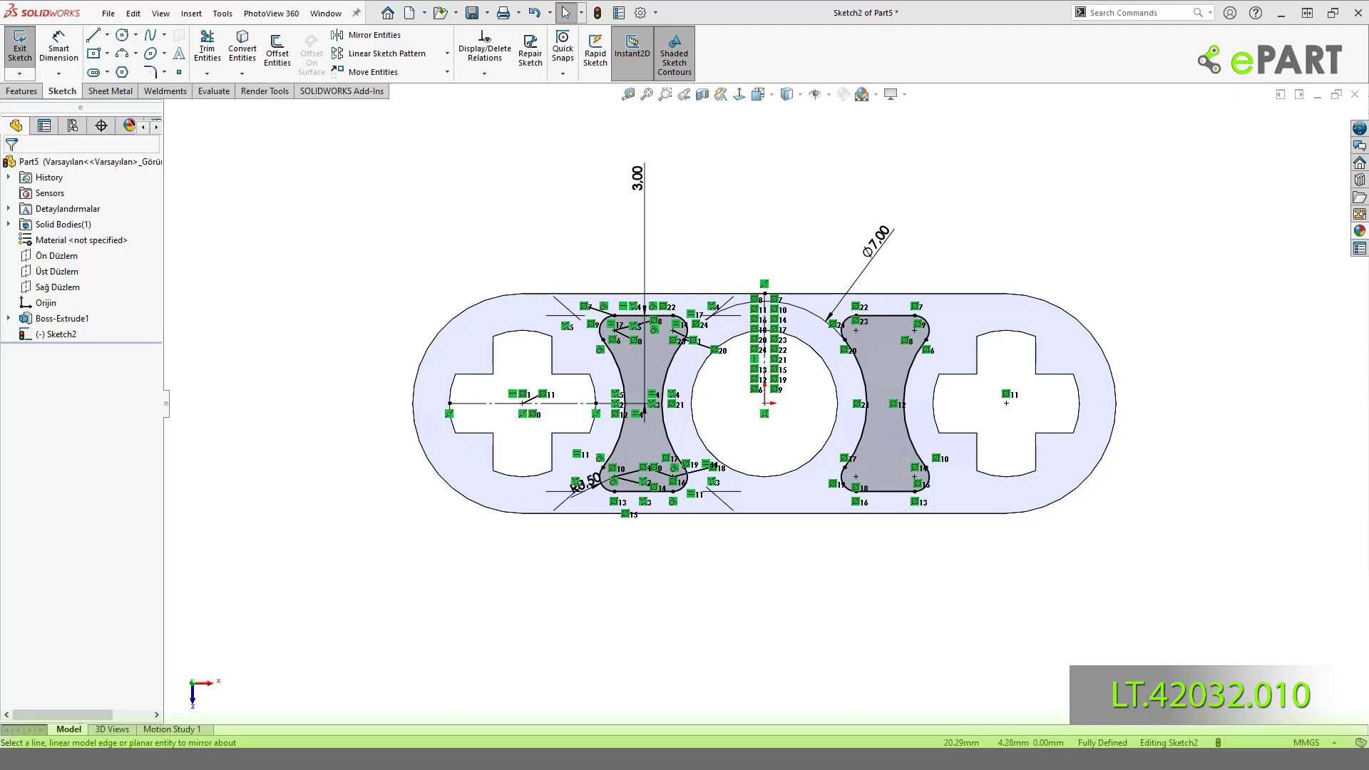
Cut the two hourglass slot profiles 1.50 mm deep with a Blind Extruded Cut.
click(21, 91)
click(212, 53)
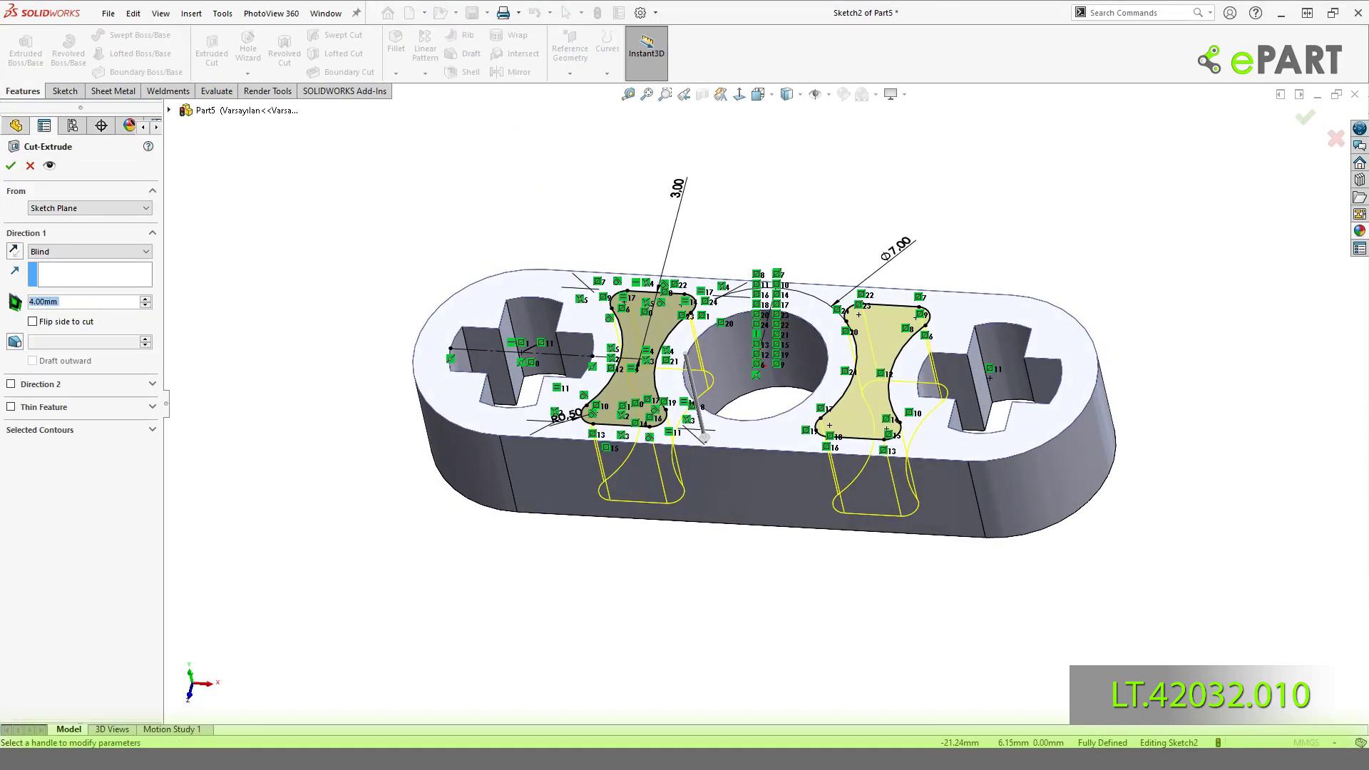
text(1.5)
key(Return)
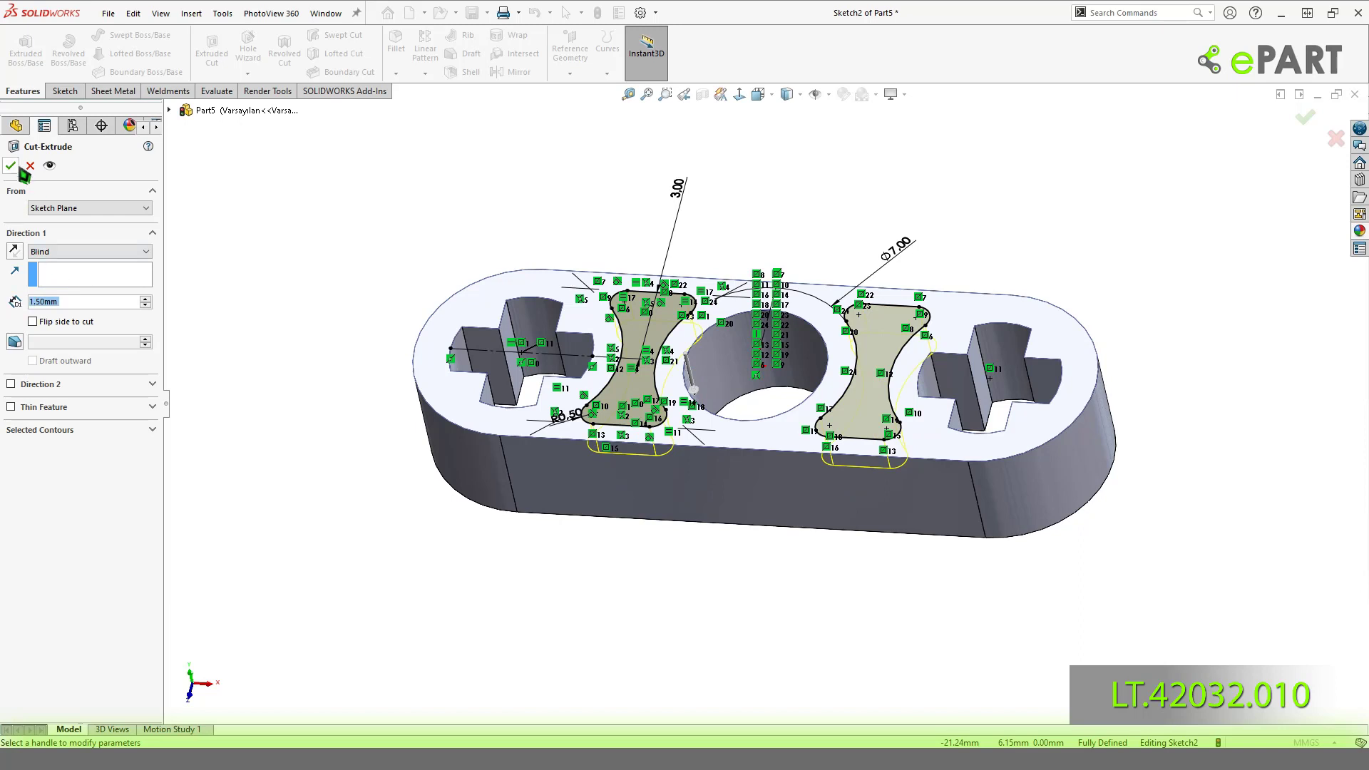
click(16, 167)
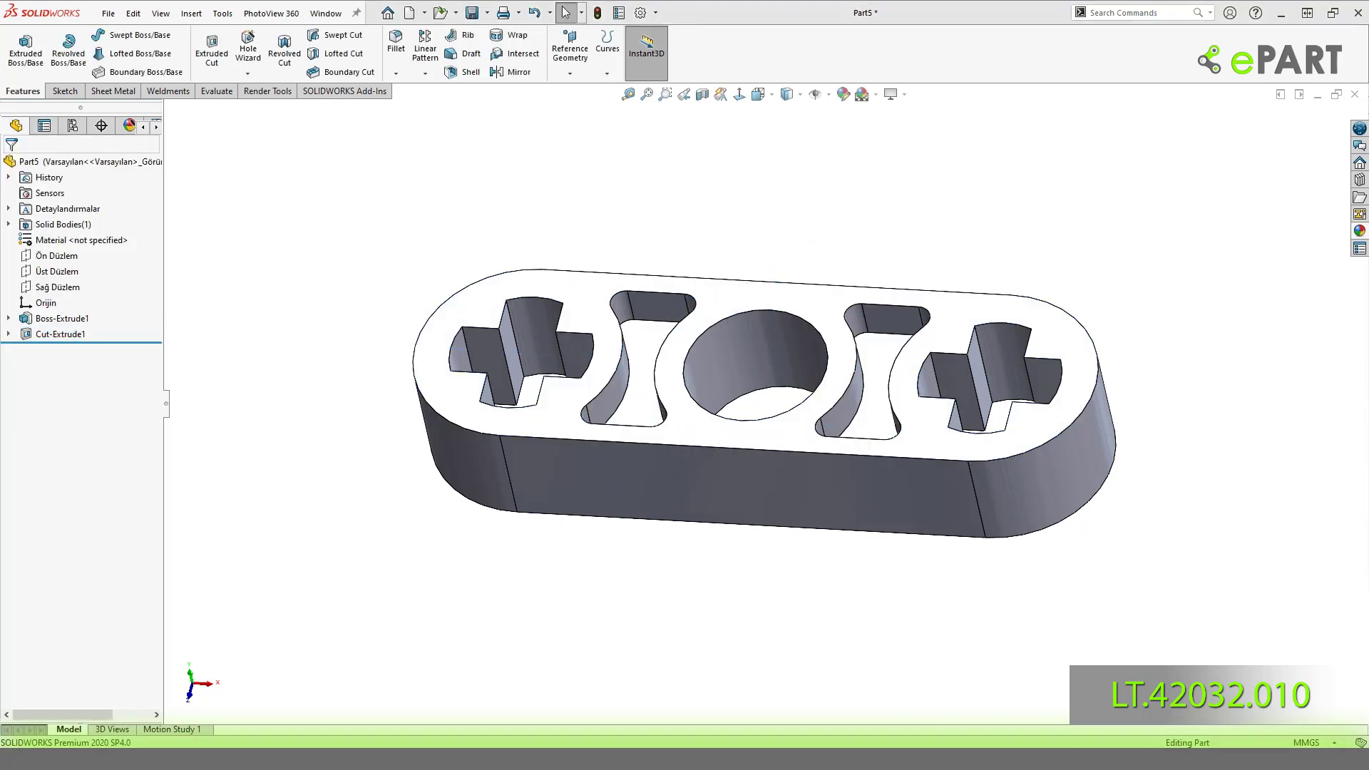
Sketch a circle centred on the origin on the beam's top face.
click(746, 310)
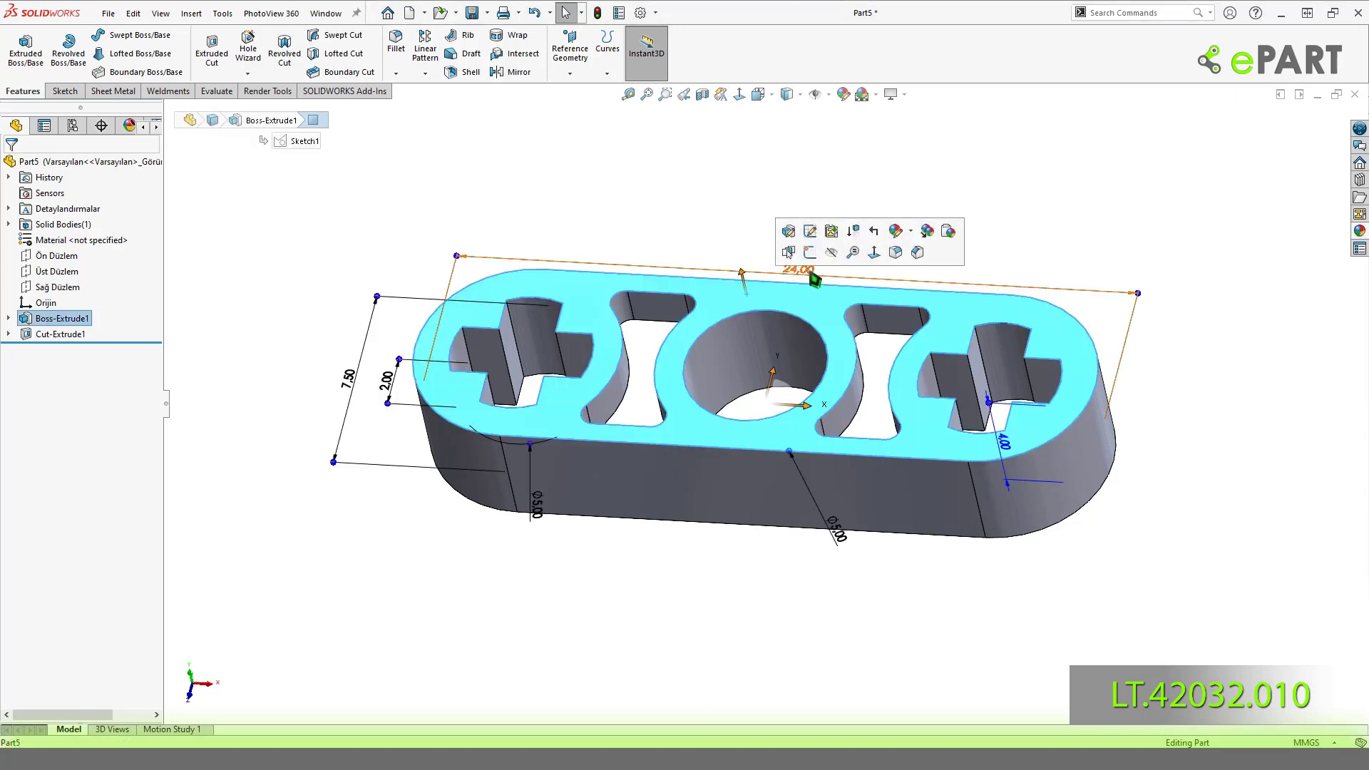
click(815, 251)
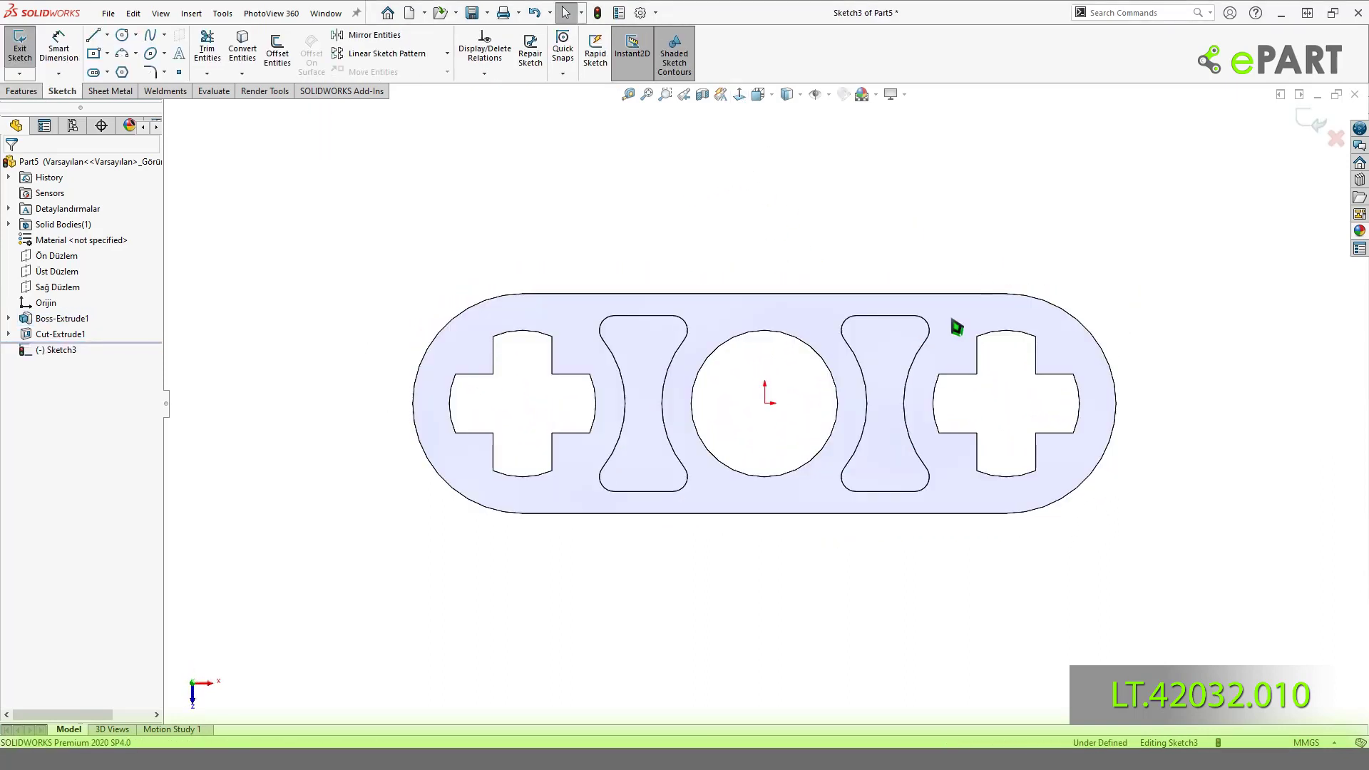
key(c)
click(765, 404)
click(792, 321)
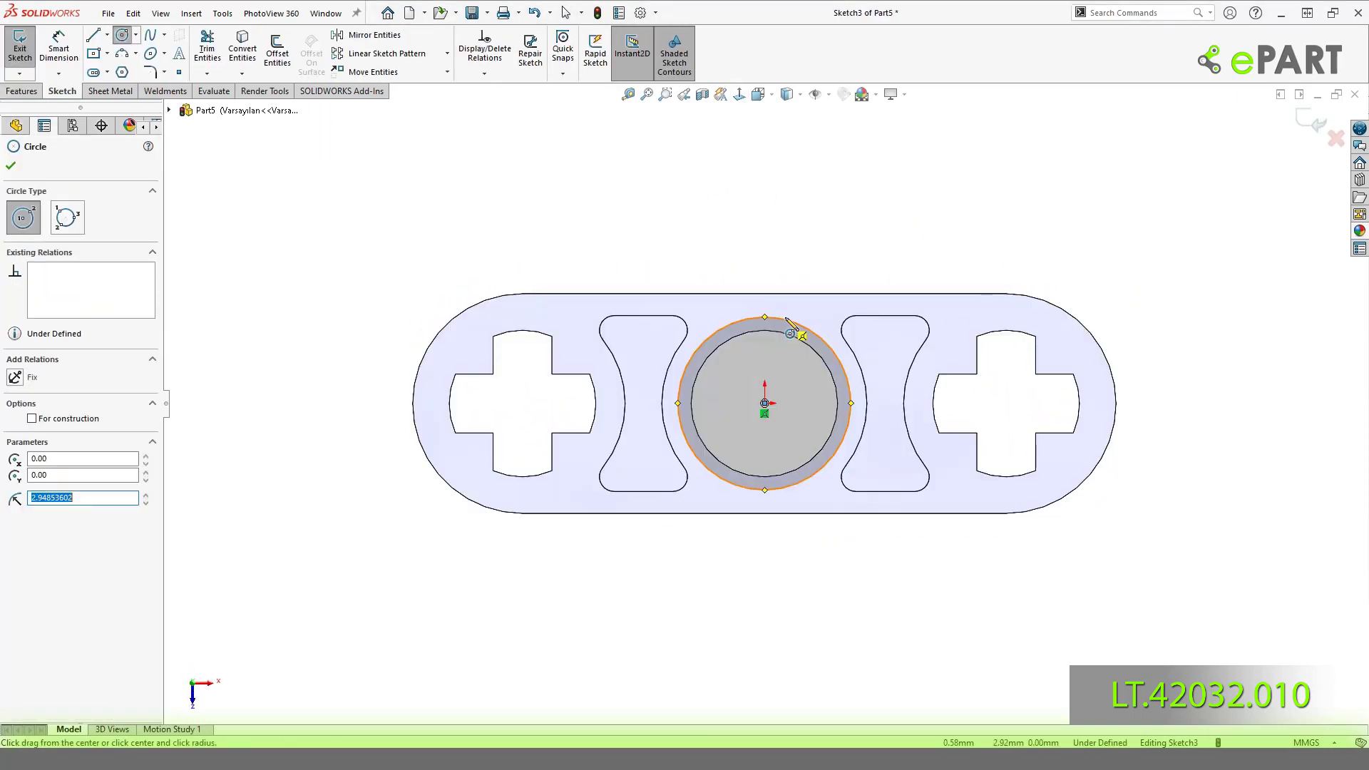
key(Escape)
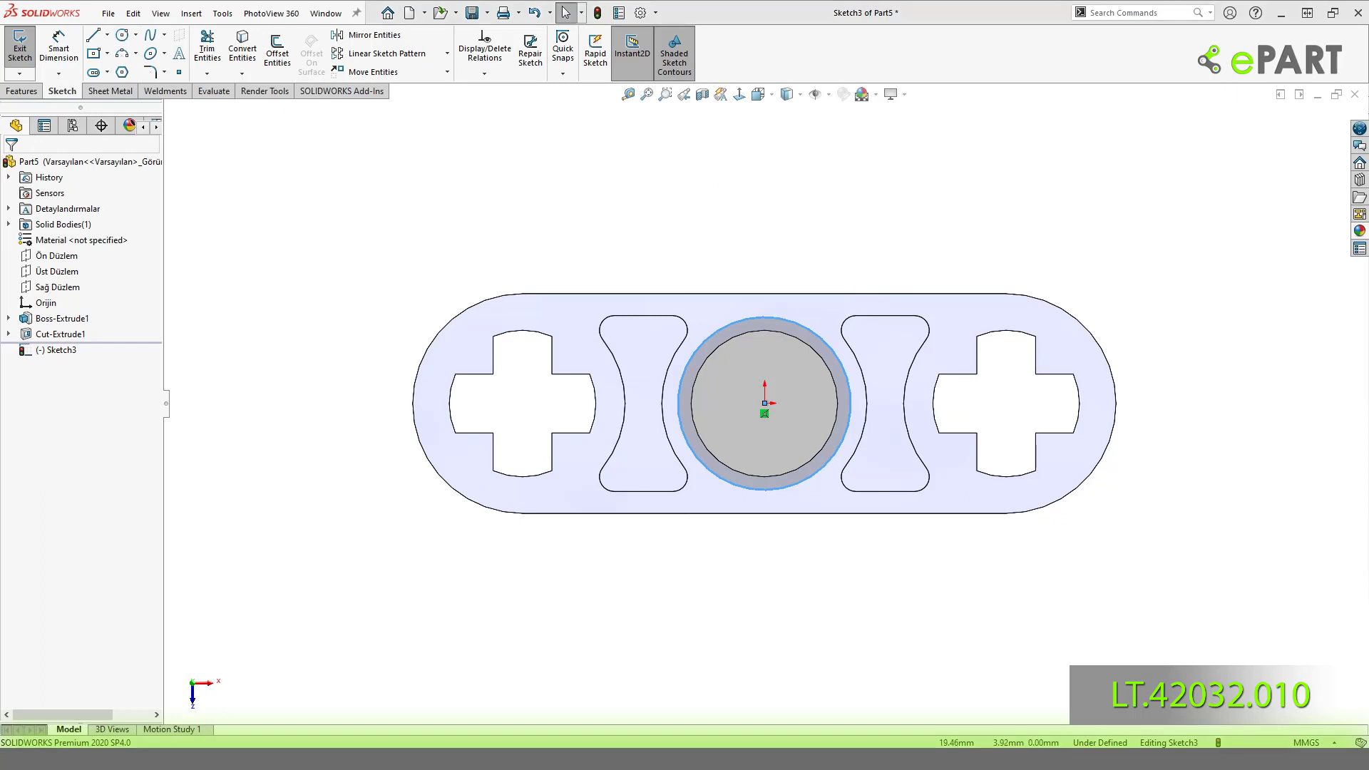
Dimension the circle to Ø6.00 with the diameter leader drawn outside.
click(813, 332)
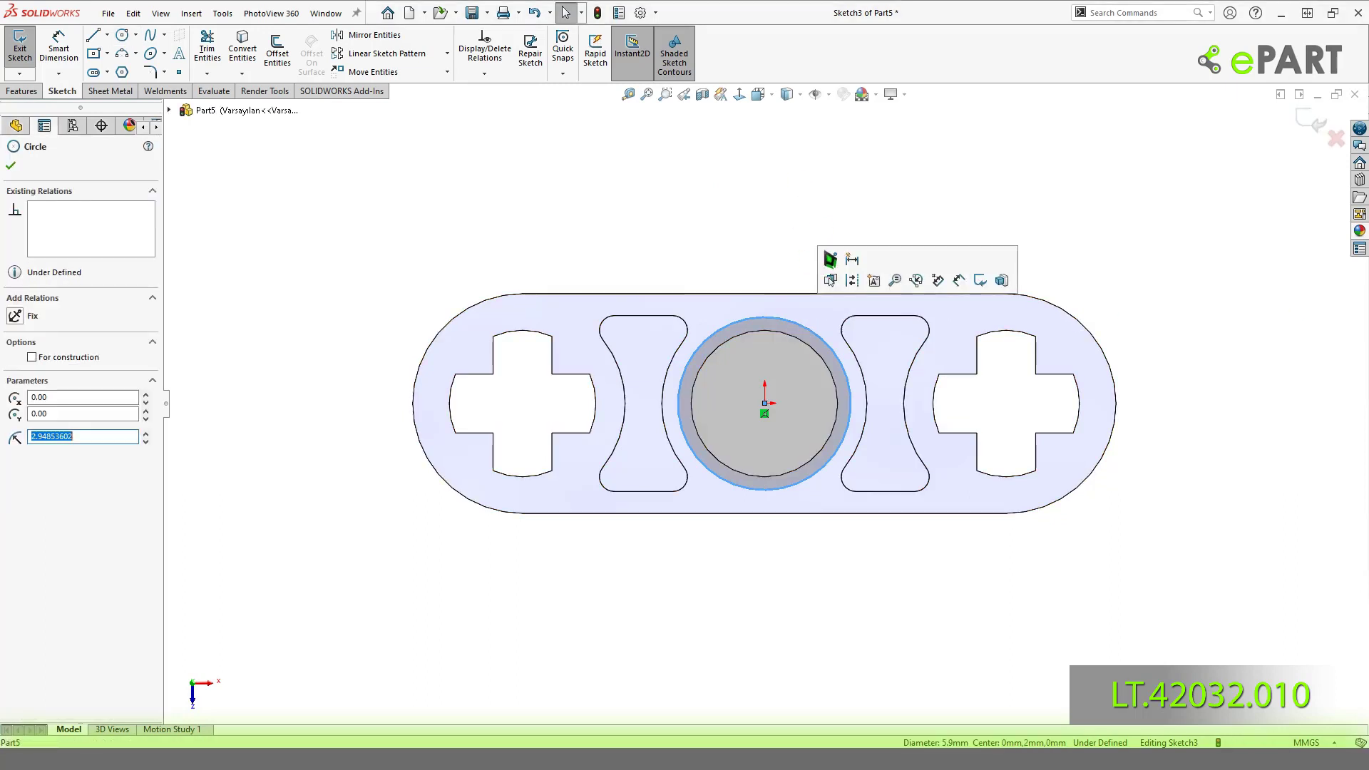
key(d)
click(813, 331)
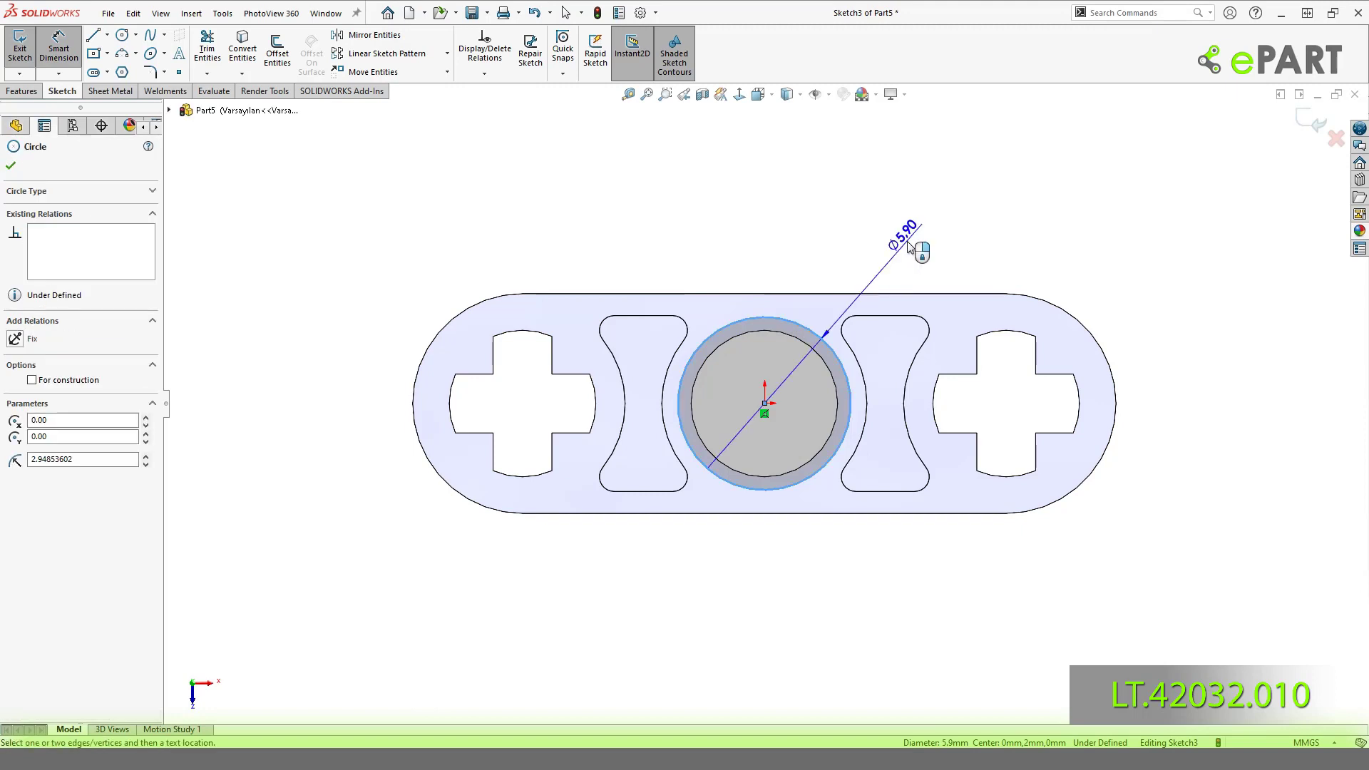
click(910, 246)
text(6)
key(Return)
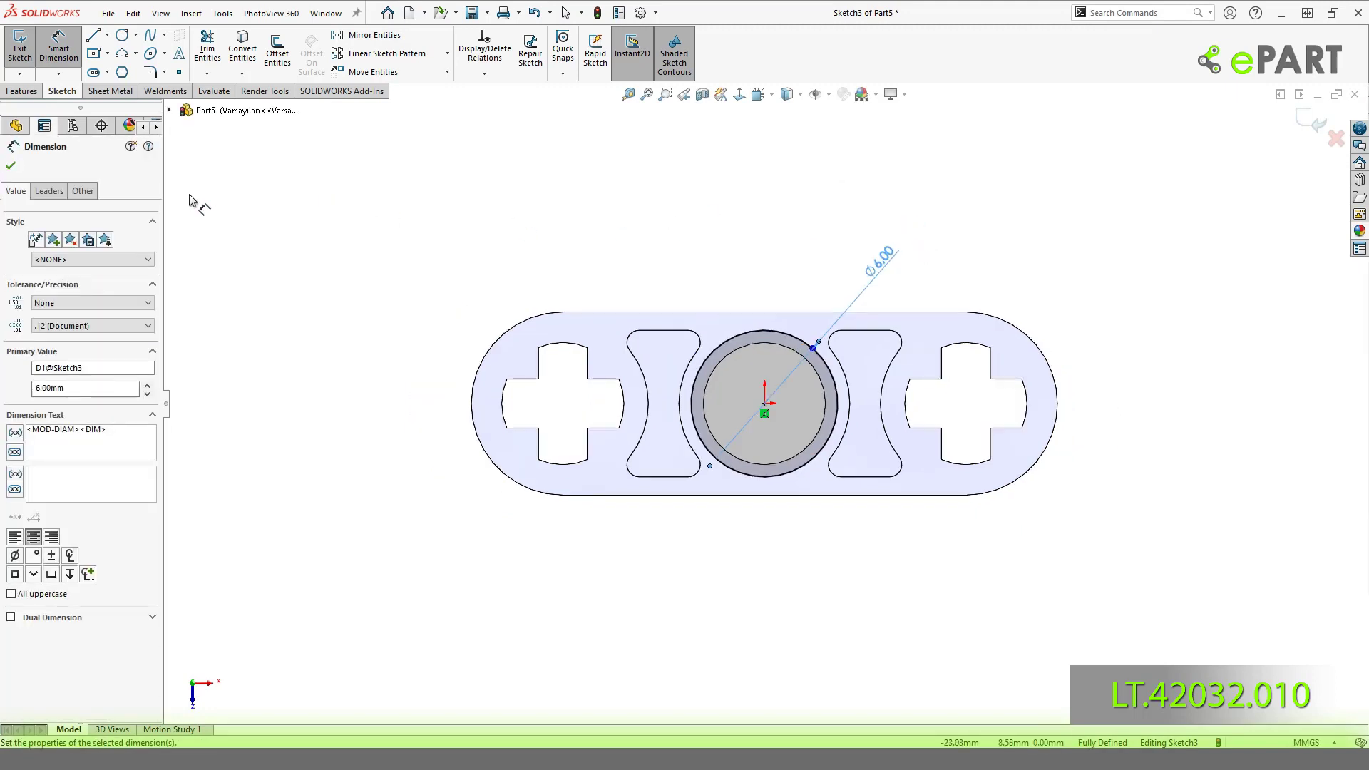
click(50, 190)
click(107, 310)
click(535, 223)
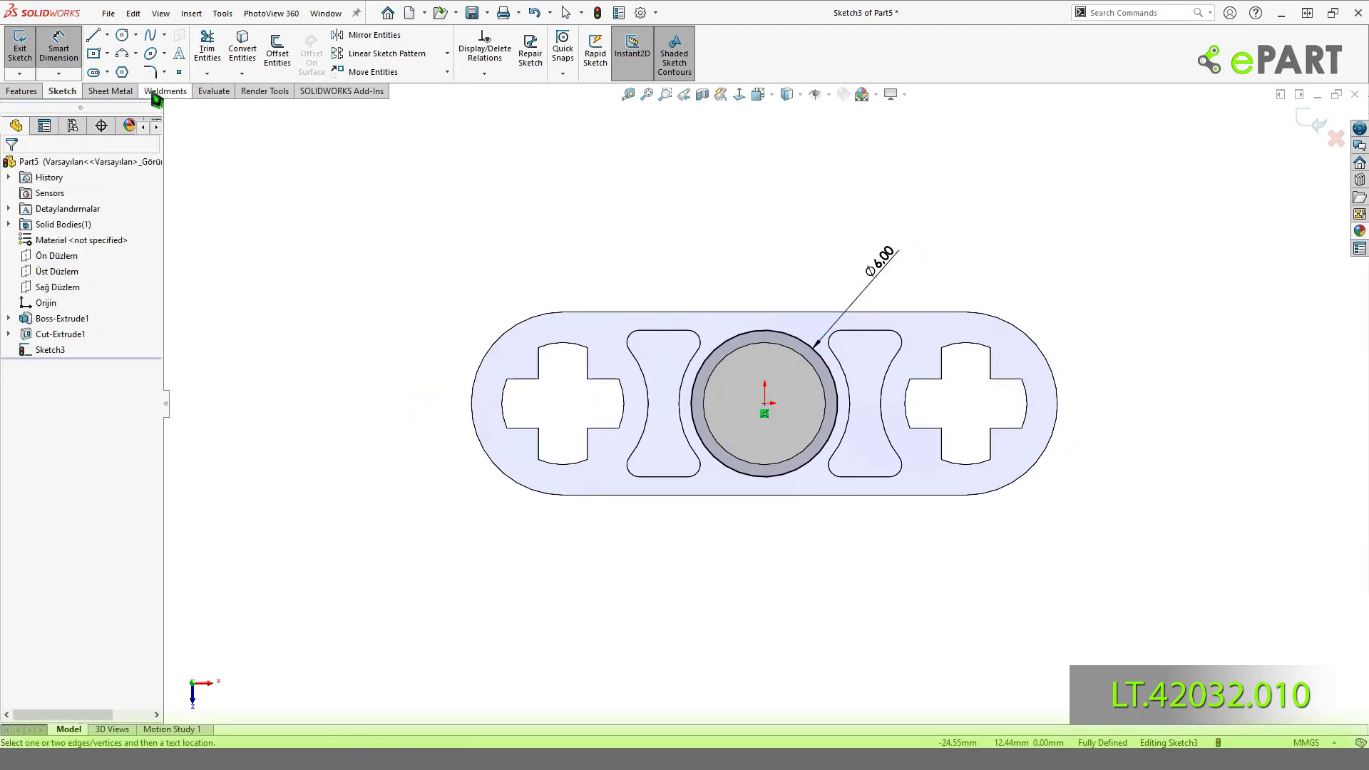
Extrude-cut the 6.00 mm circle 1.00 mm deep as a counterbore.
click(23, 91)
click(211, 49)
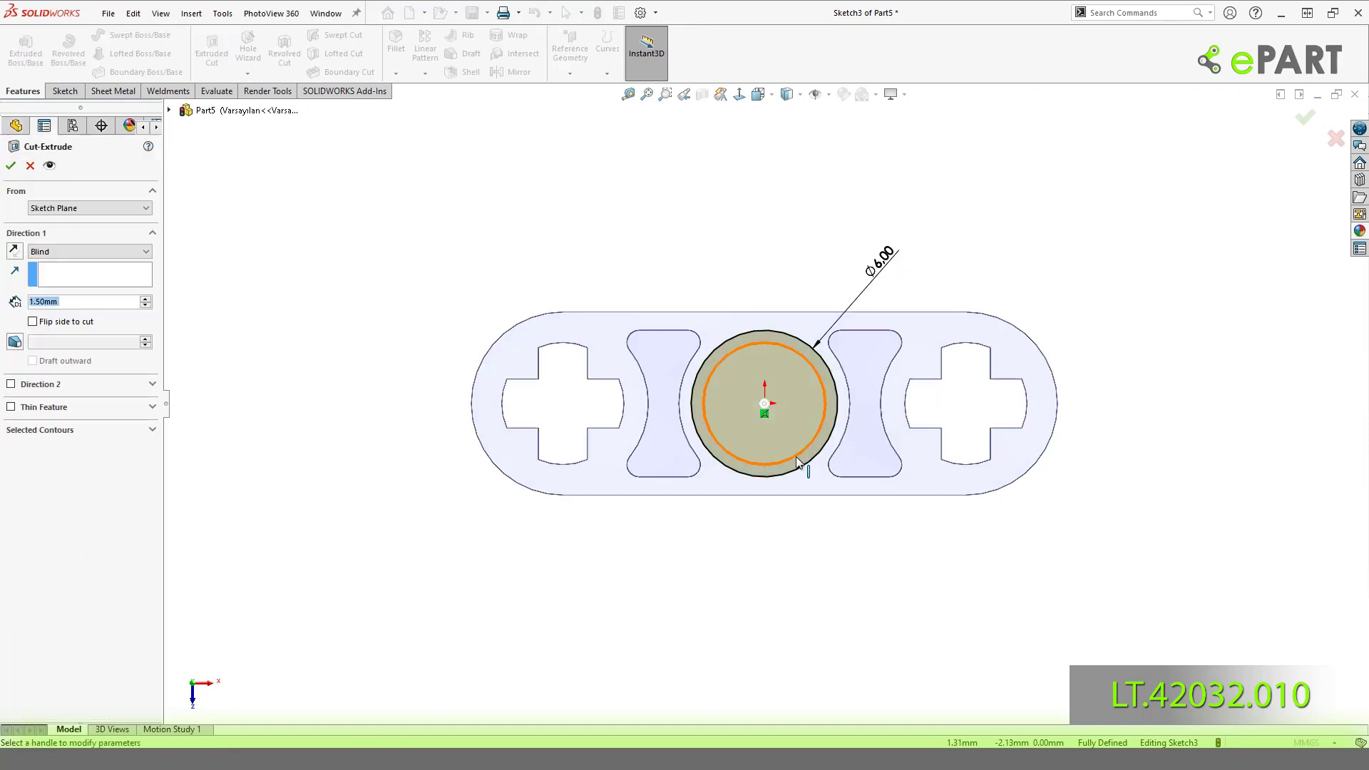
text(1)
key(Return)
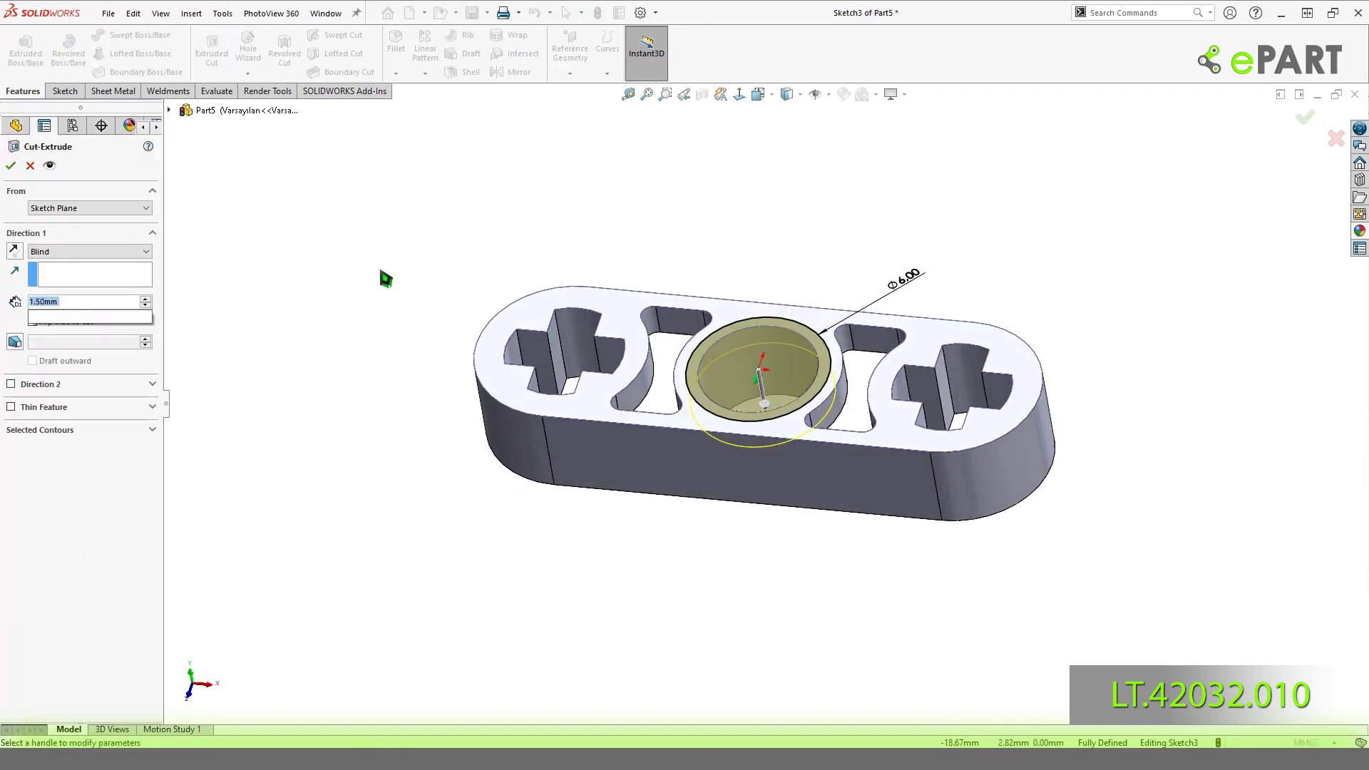
click(17, 166)
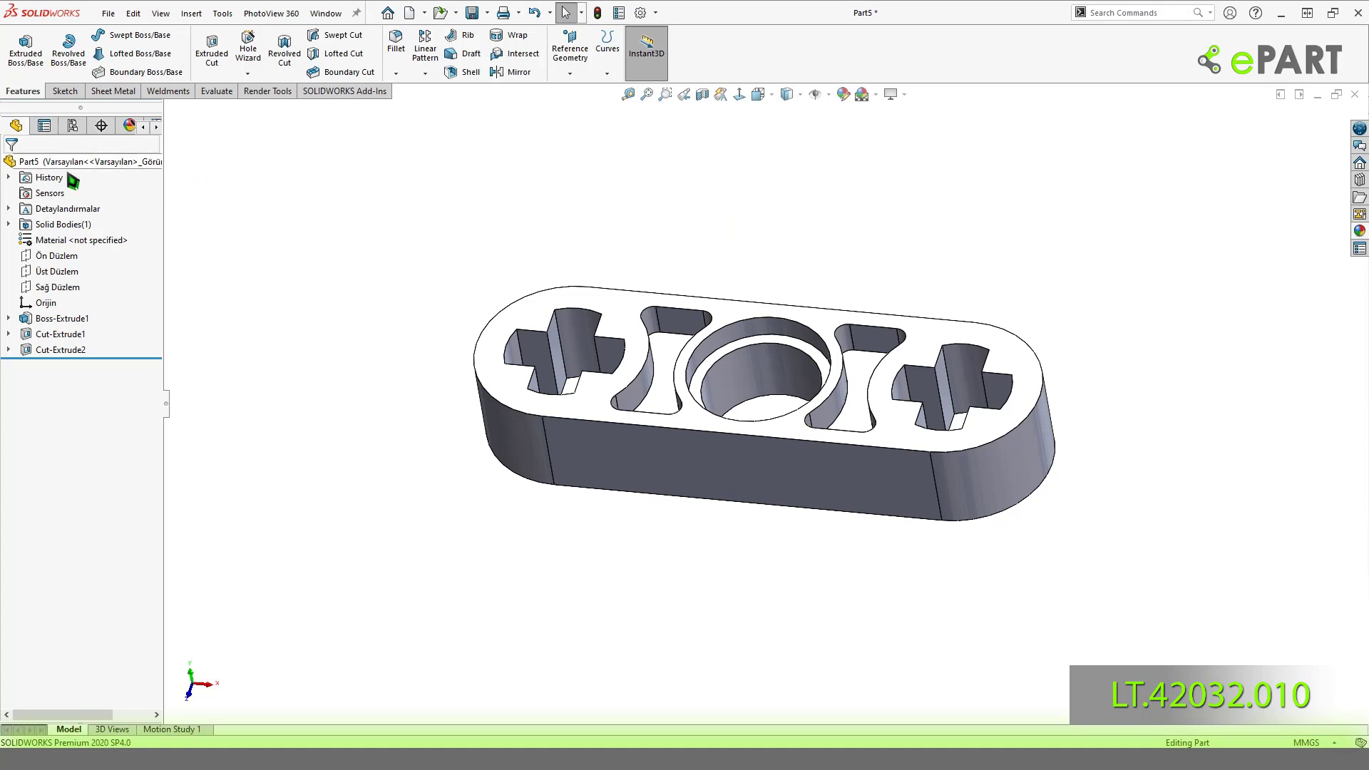
Mirror Cut-Extrude1 and Cut-Extrude2 across the Üst Düzlem plane.
click(69, 275)
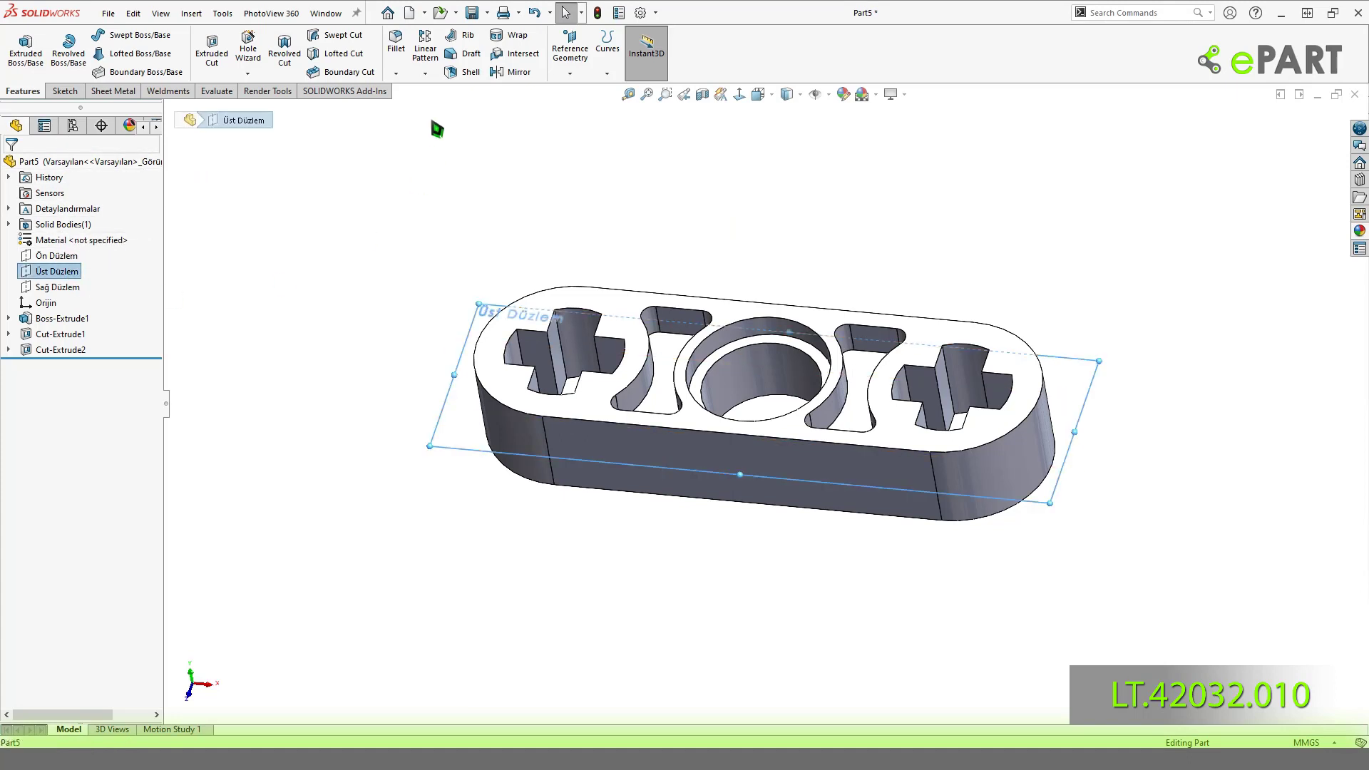
click(425, 74)
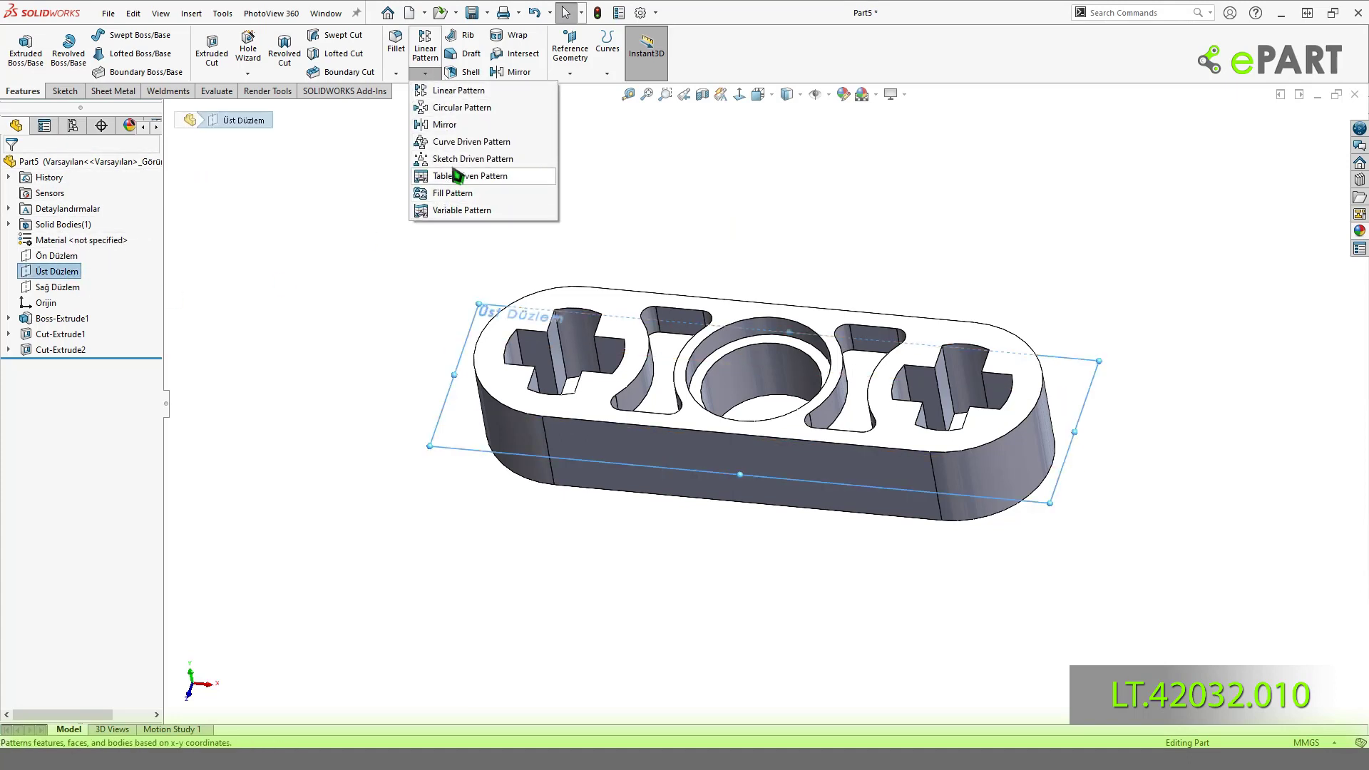
click(457, 125)
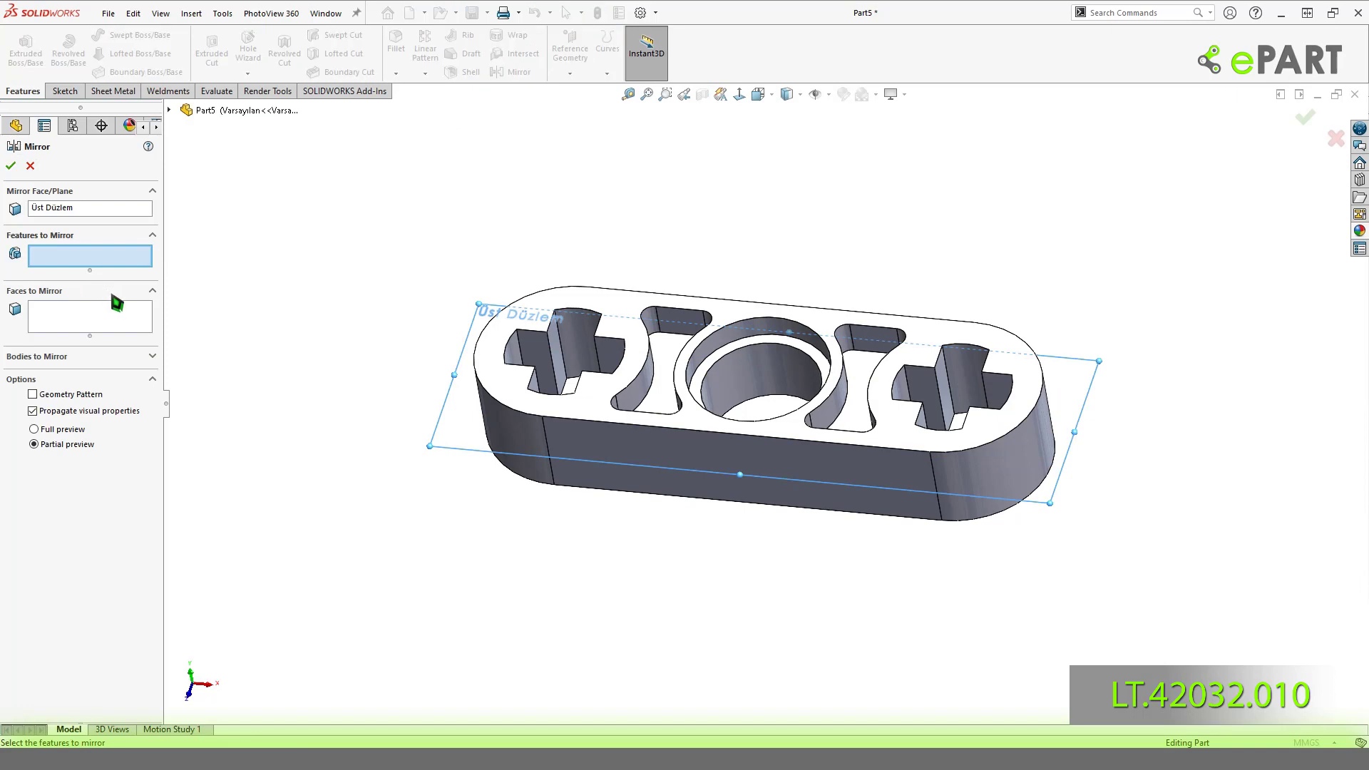
click(186, 113)
click(238, 283)
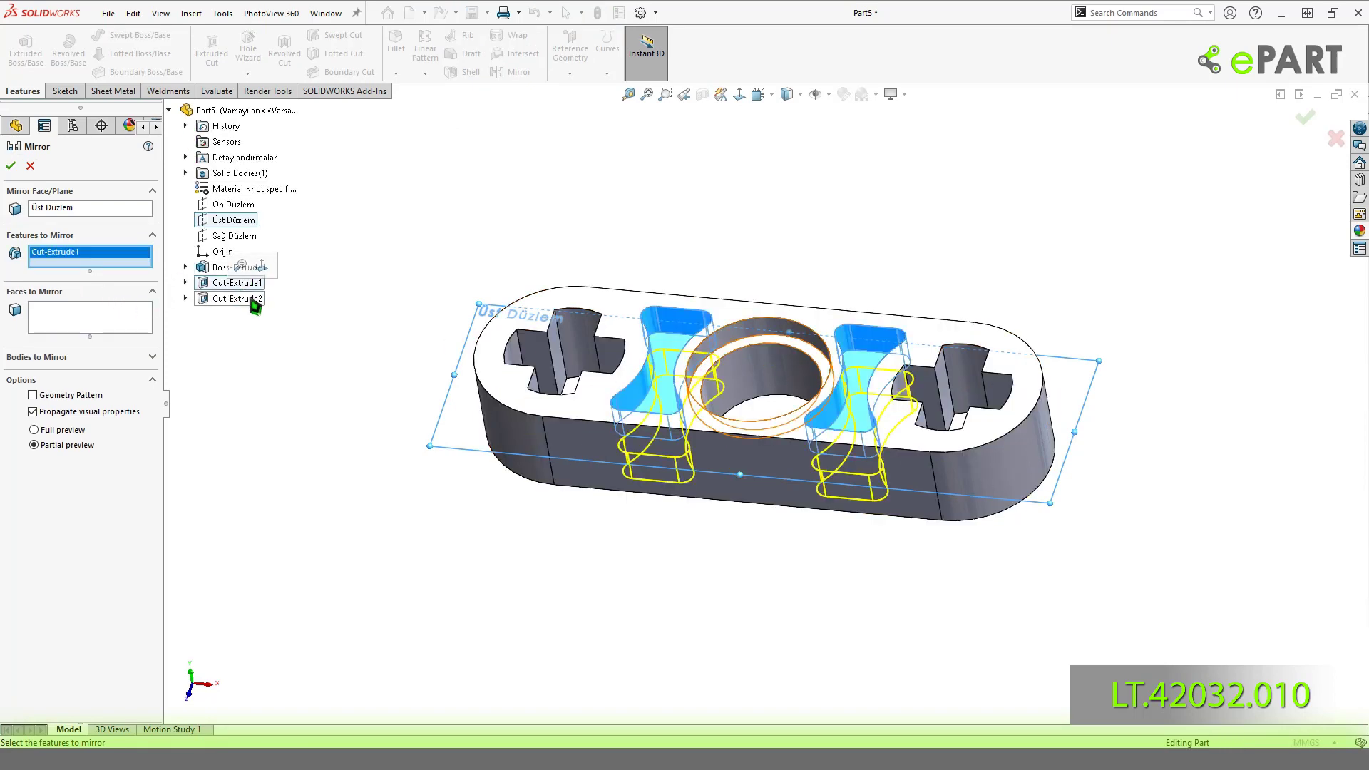
click(242, 298)
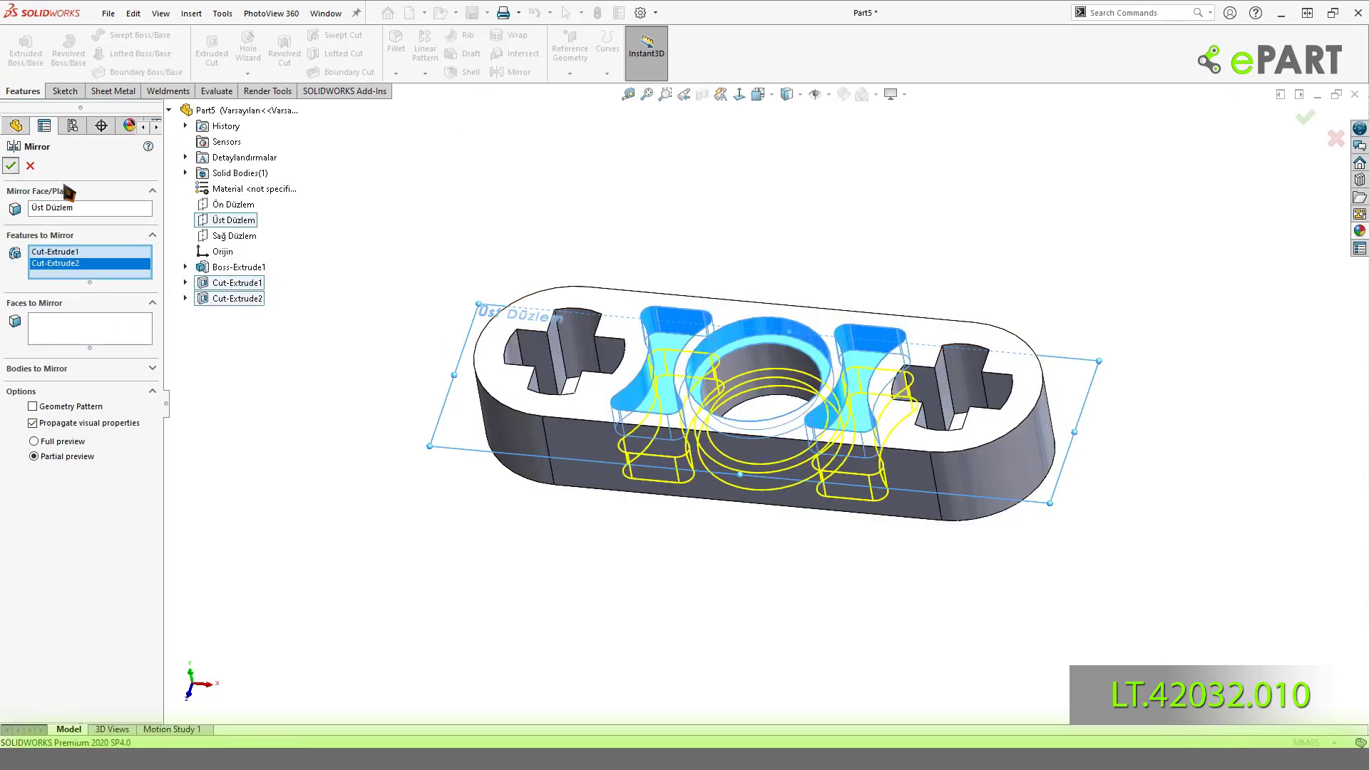
key(Return)
mouse_move(758, 244)
middle_down()
mouse_move(512, 281)
mouse_move(764, 308)
mouse_move(773, 193)
mouse_move(703, 302)
mouse_move(703, 229)
middle_up()
click(396, 42)
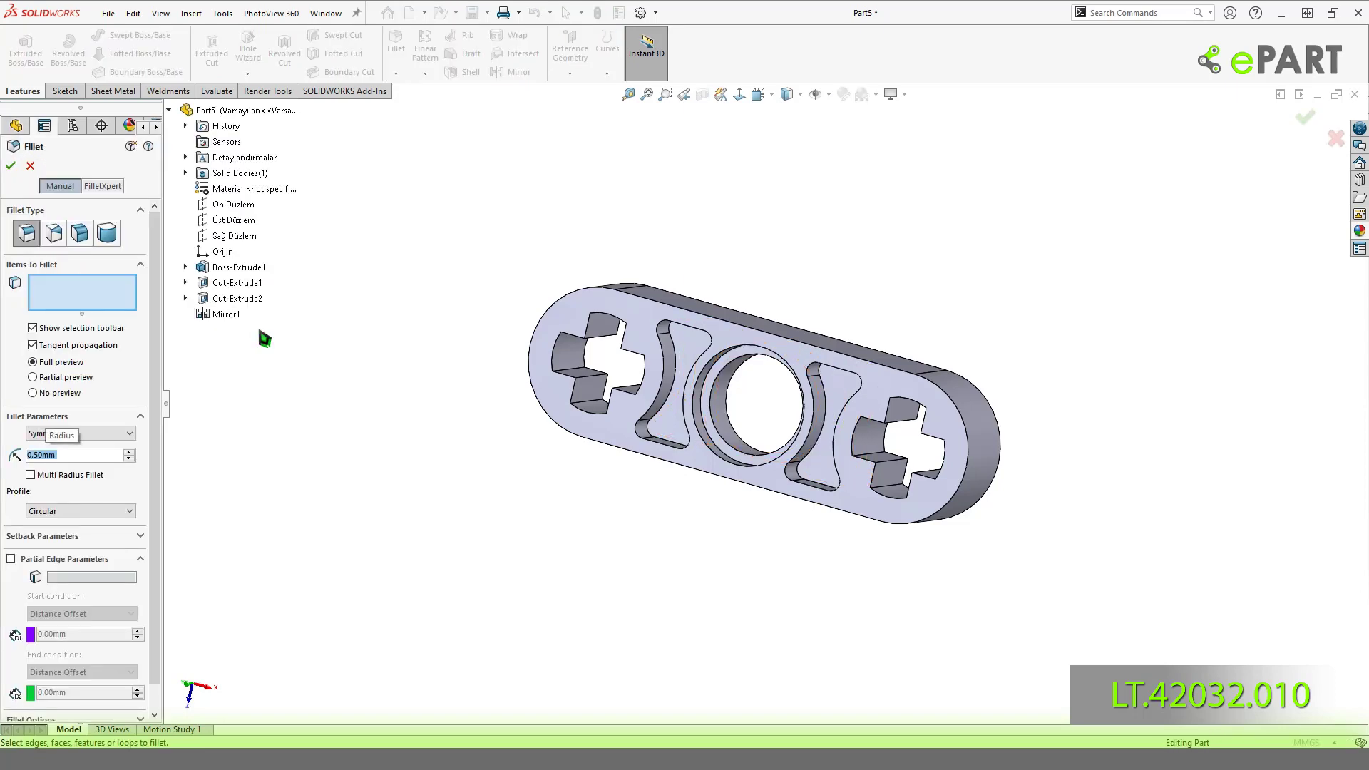
Select the four inner corner edges of the left cross hole for a 0.50 mm fillet.
scroll(663, 391, down, 2)
scroll(664, 391, down, 3)
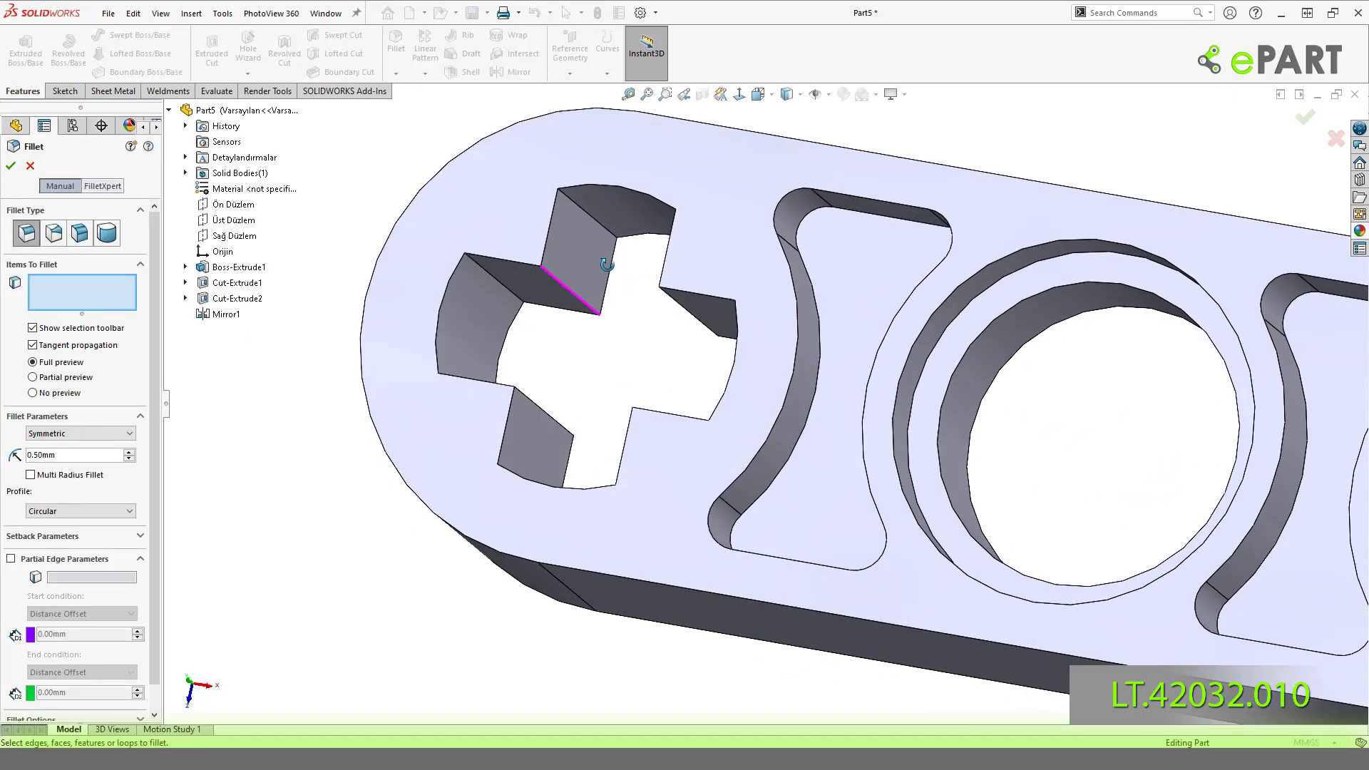
click(574, 299)
click(695, 313)
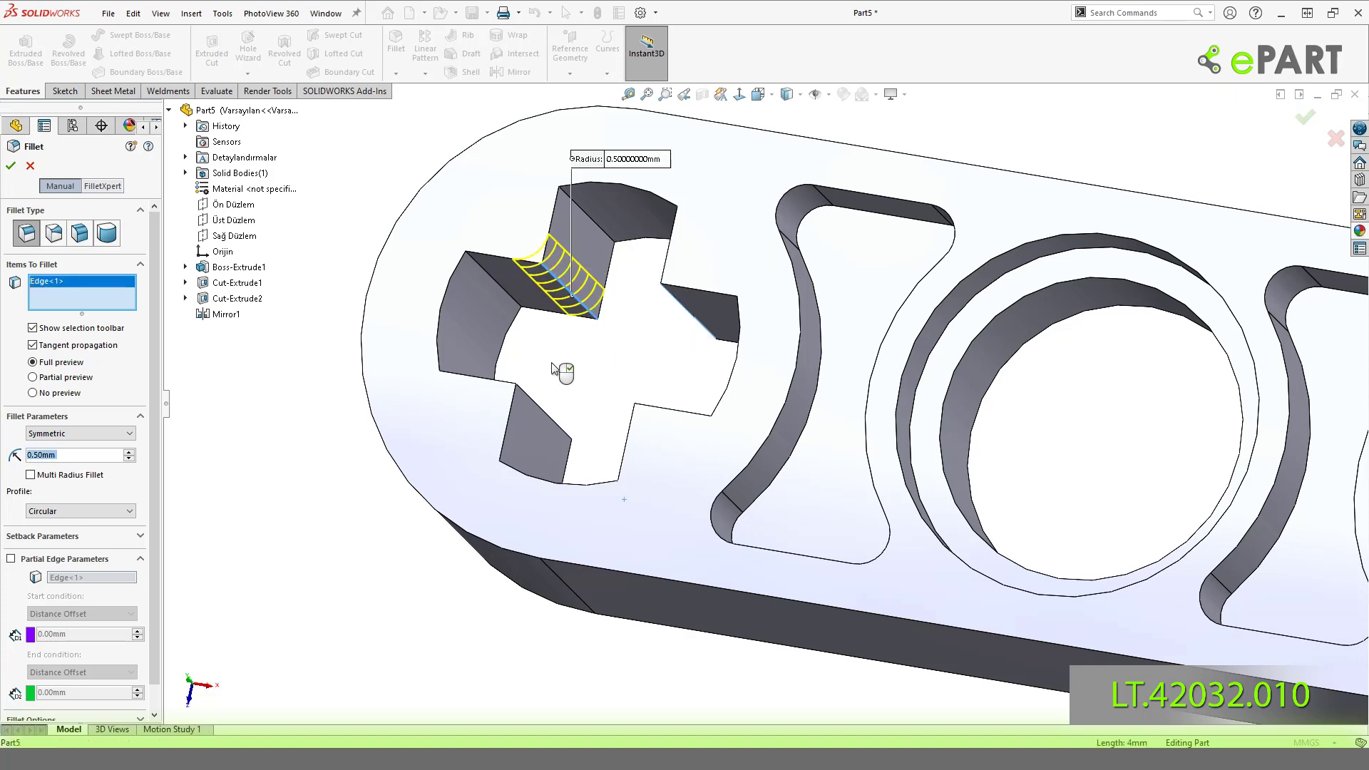
click(532, 401)
middle_drag(581, 445, 707, 465)
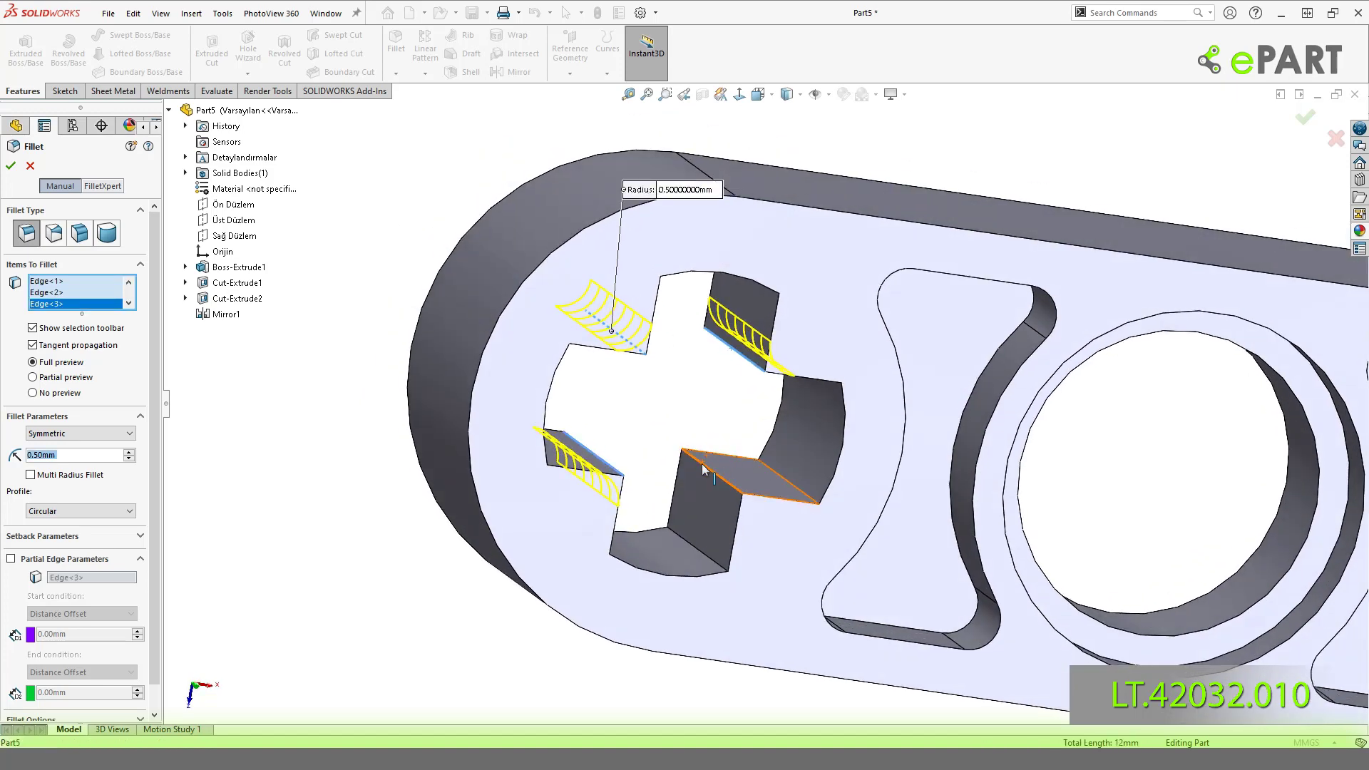
click(702, 464)
Add the right cross hole's four corner edges and apply the 0.50 mm fillet.
mouse_move(816, 497)
middle_down()
mouse_move(1179, 525)
mouse_move(1194, 450)
middle_up()
click(1182, 435)
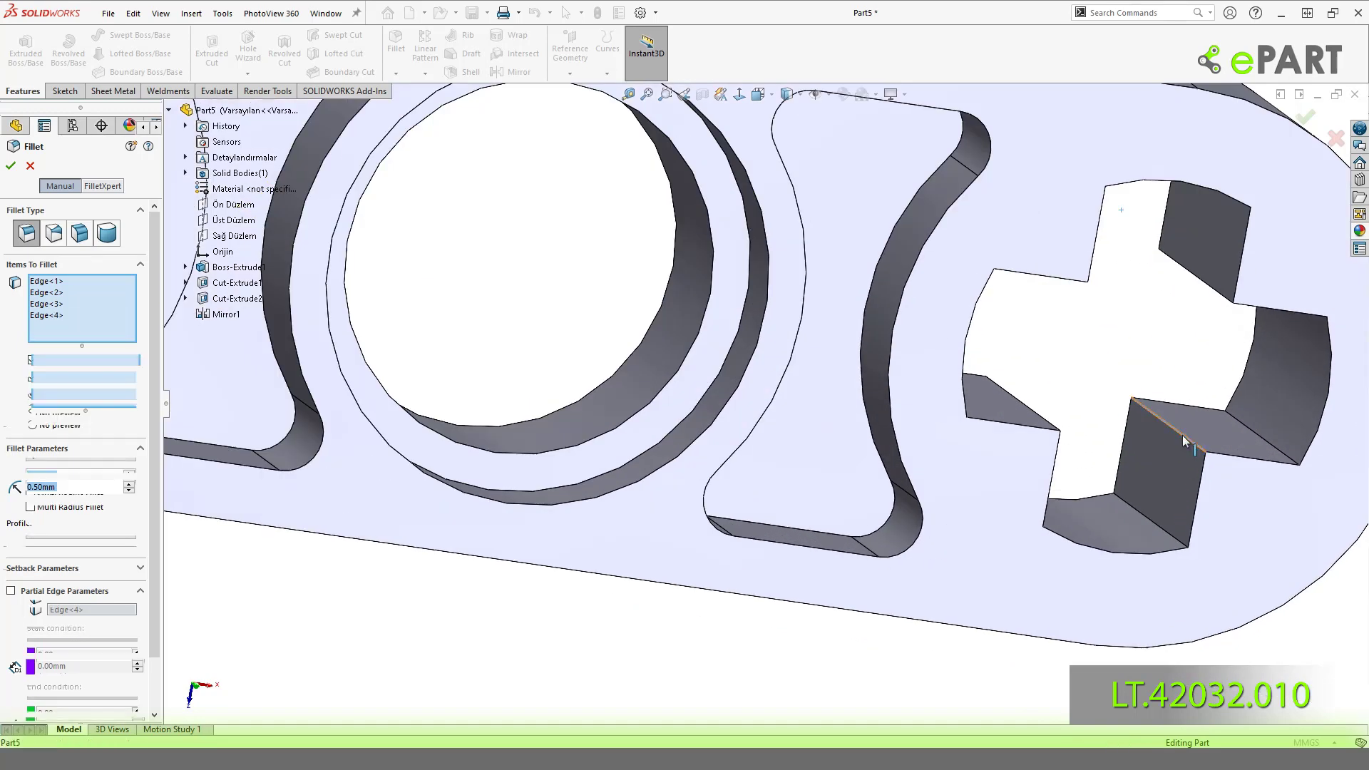
click(1016, 401)
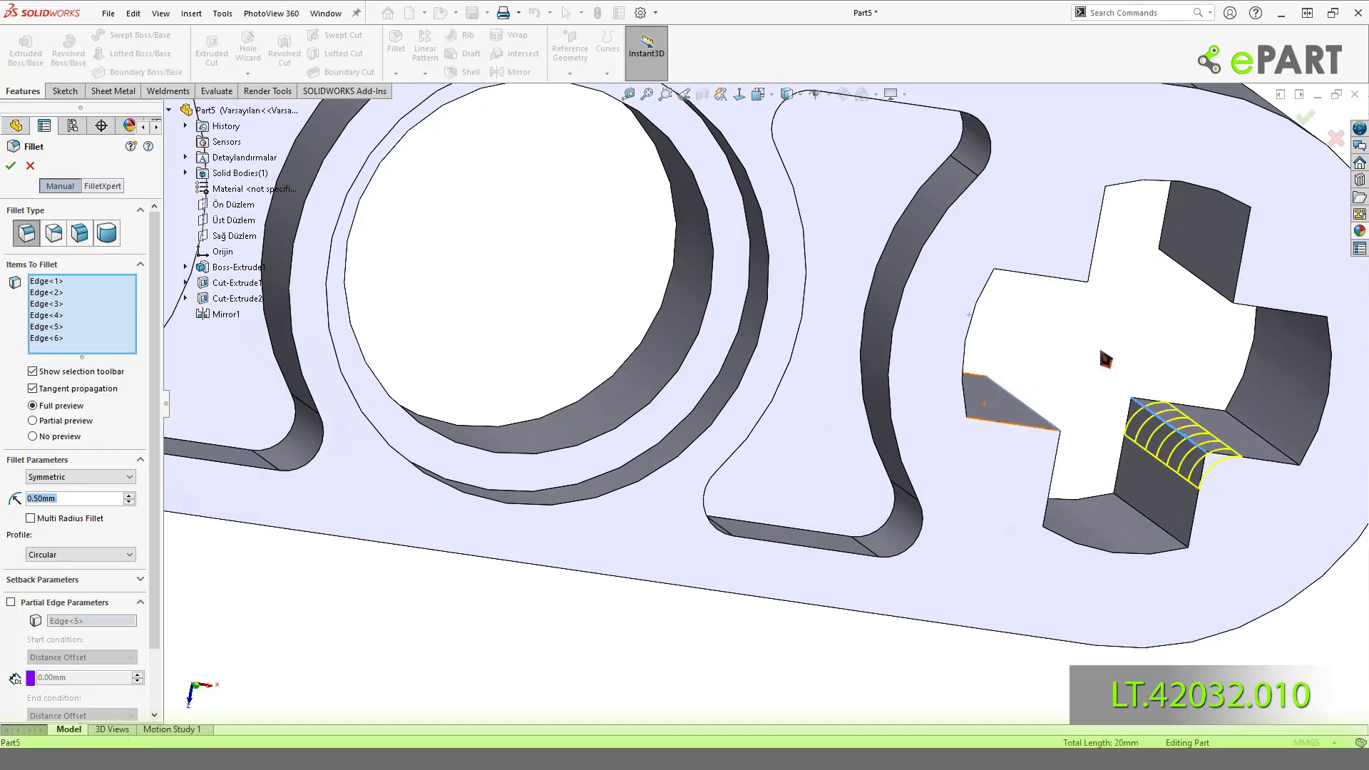
click(1205, 281)
middle_drag(1162, 306, 1106, 285)
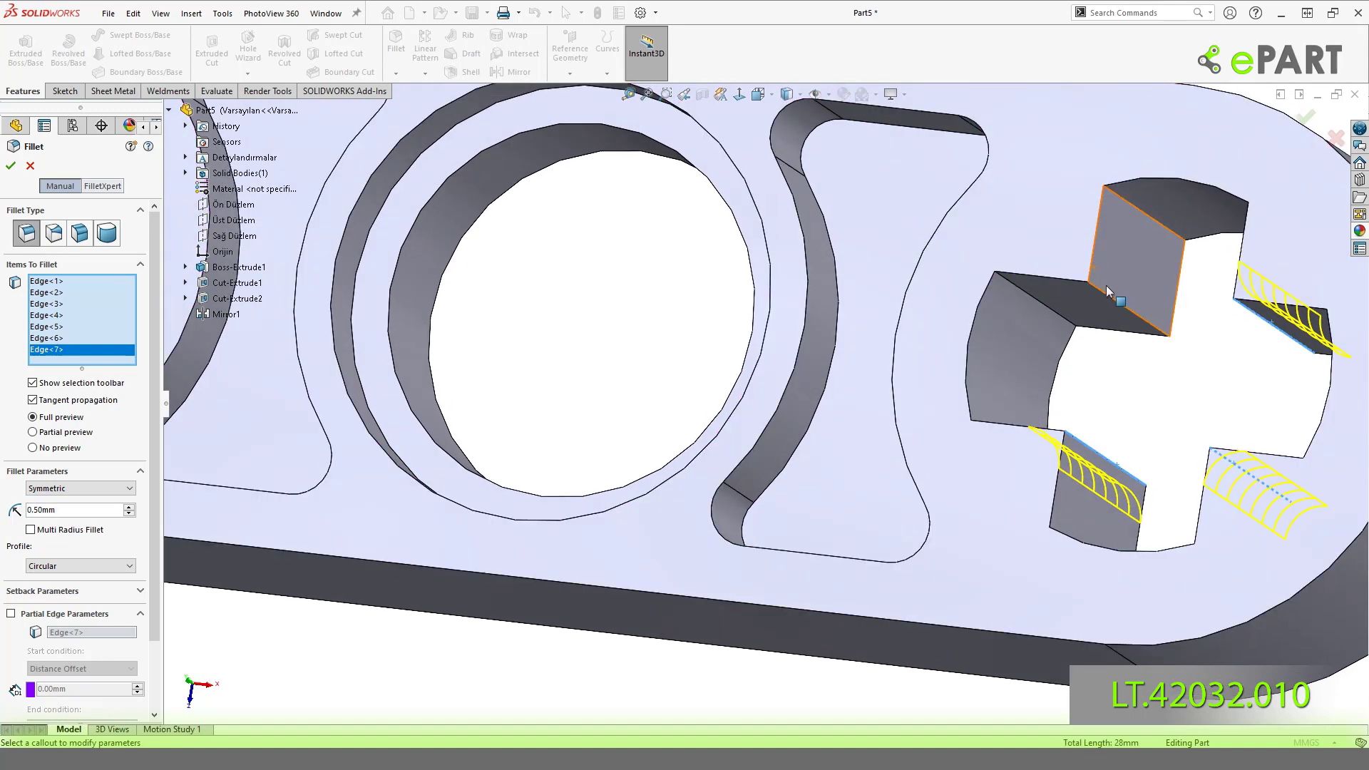
click(1104, 293)
key(f)
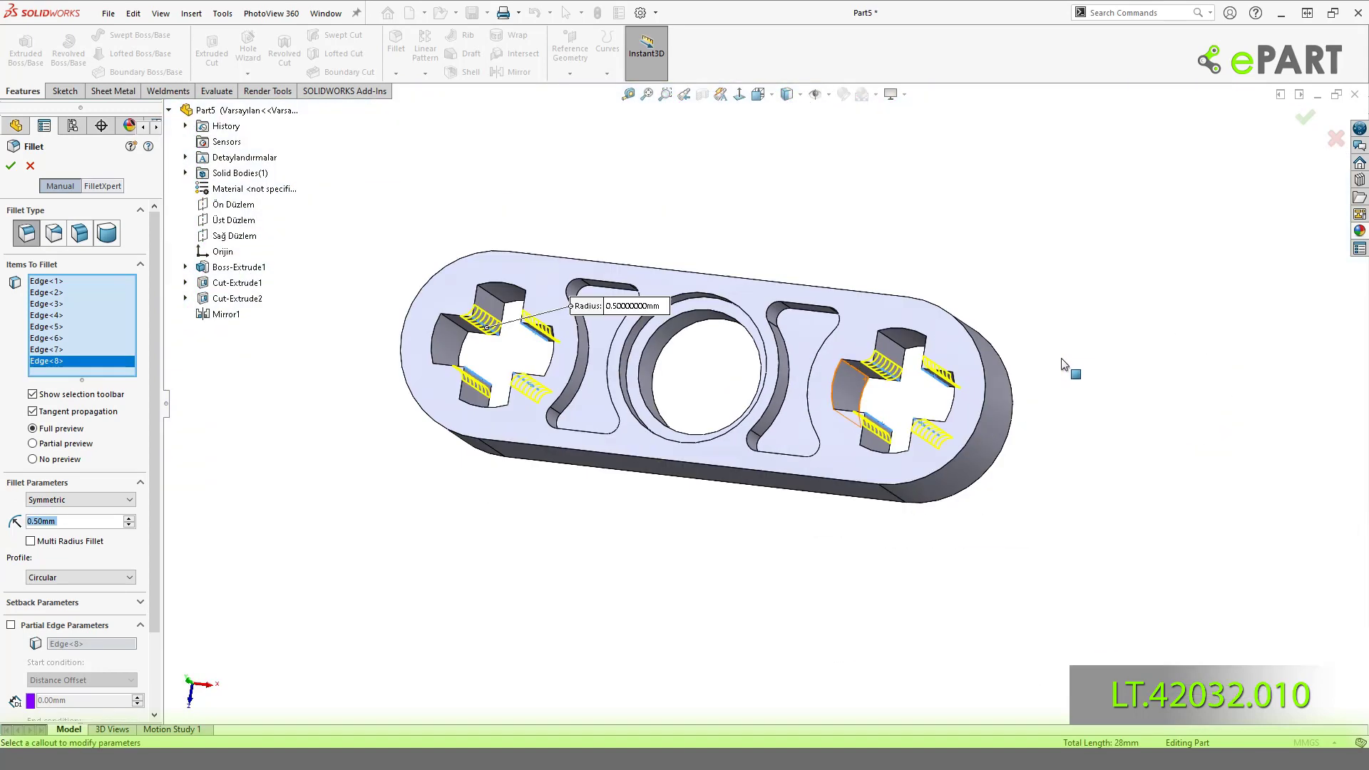
key(Return)
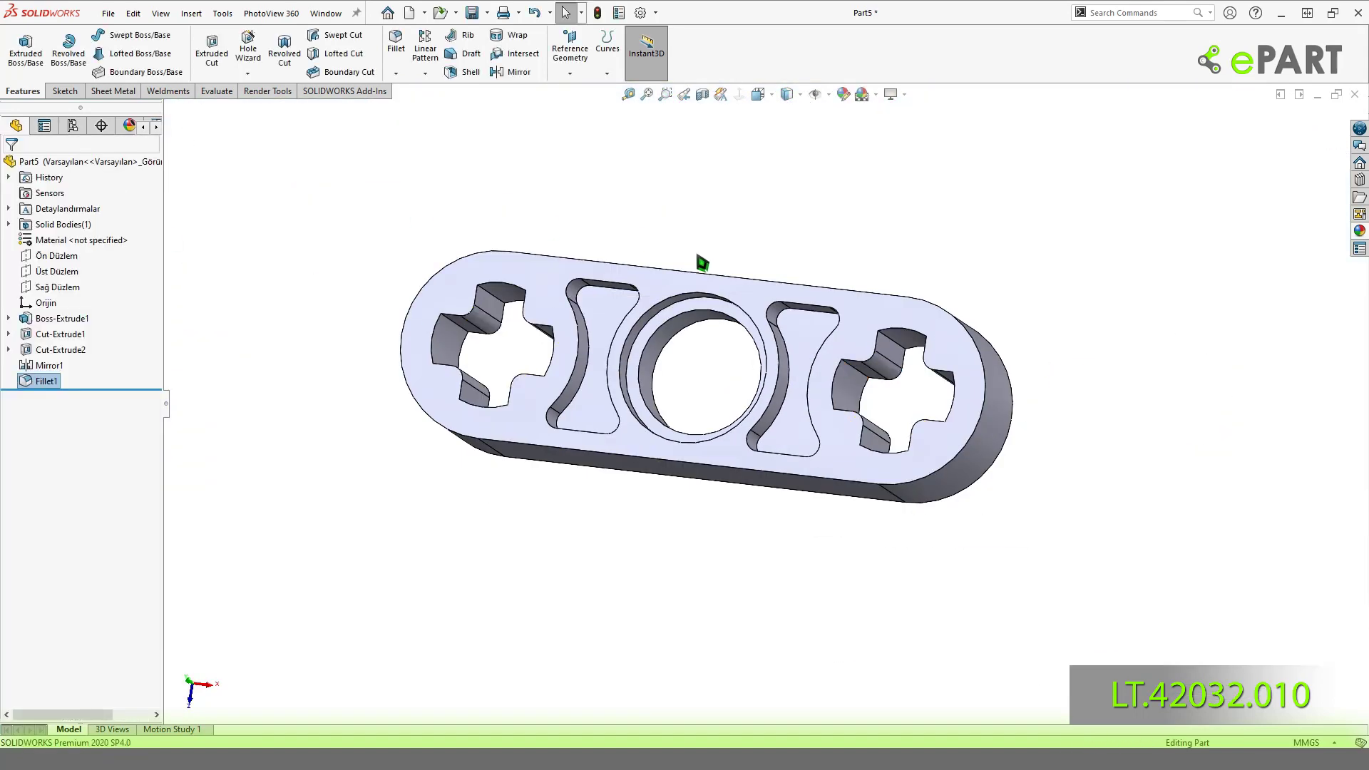
Switch to isometric view and set the part appearance to white (RGB 255, 255, 255).
click(761, 93)
click(841, 135)
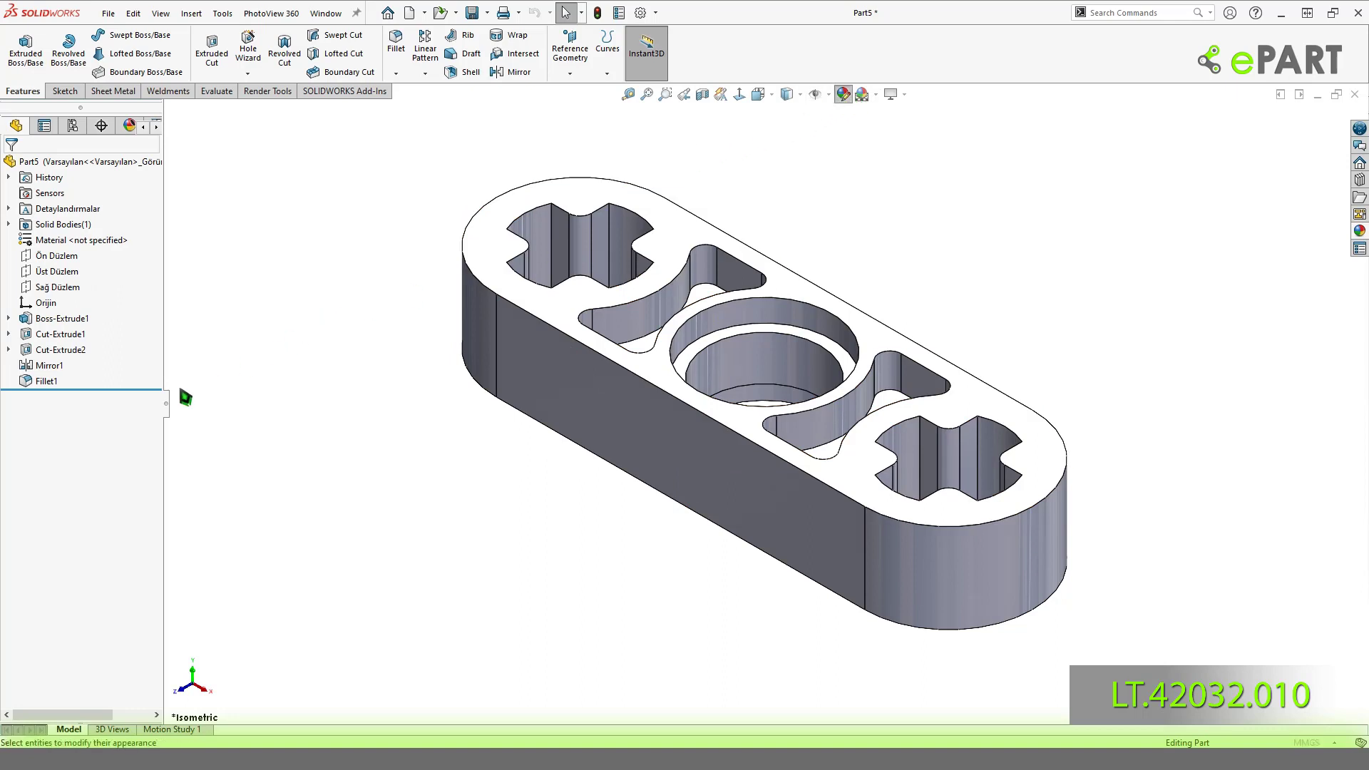
drag(100, 499, 29, 497)
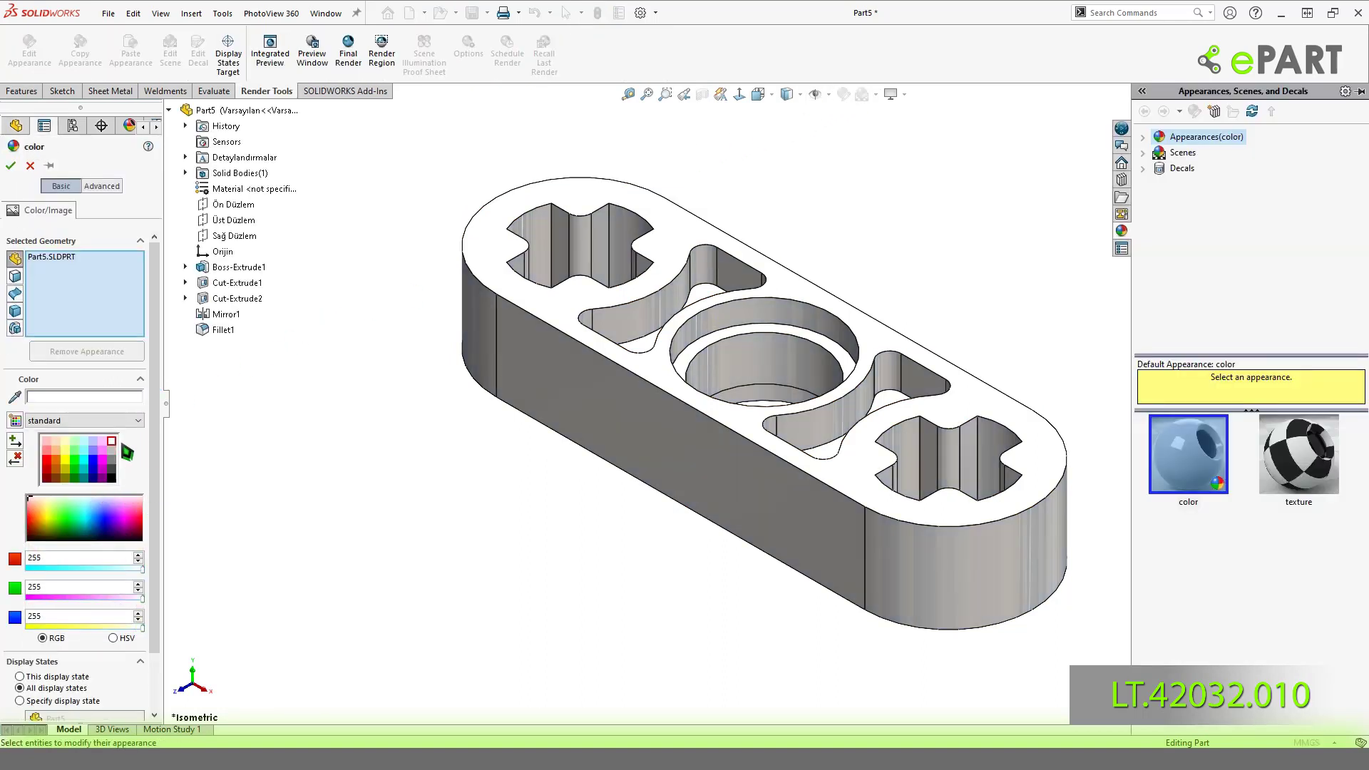
click(13, 165)
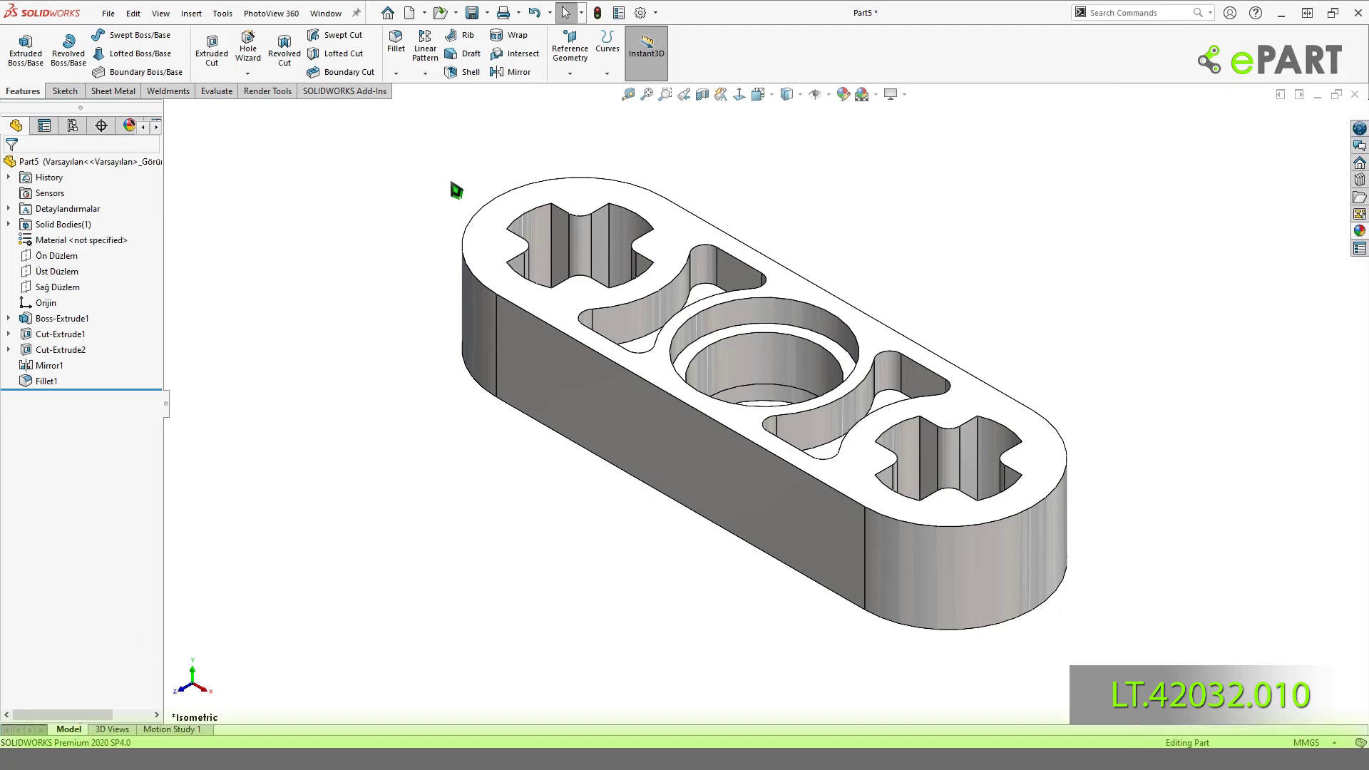
Save the part as LT.42032.010.SLDPRT in the Lego_Technic_42032 folder.
key(ctrl+s)
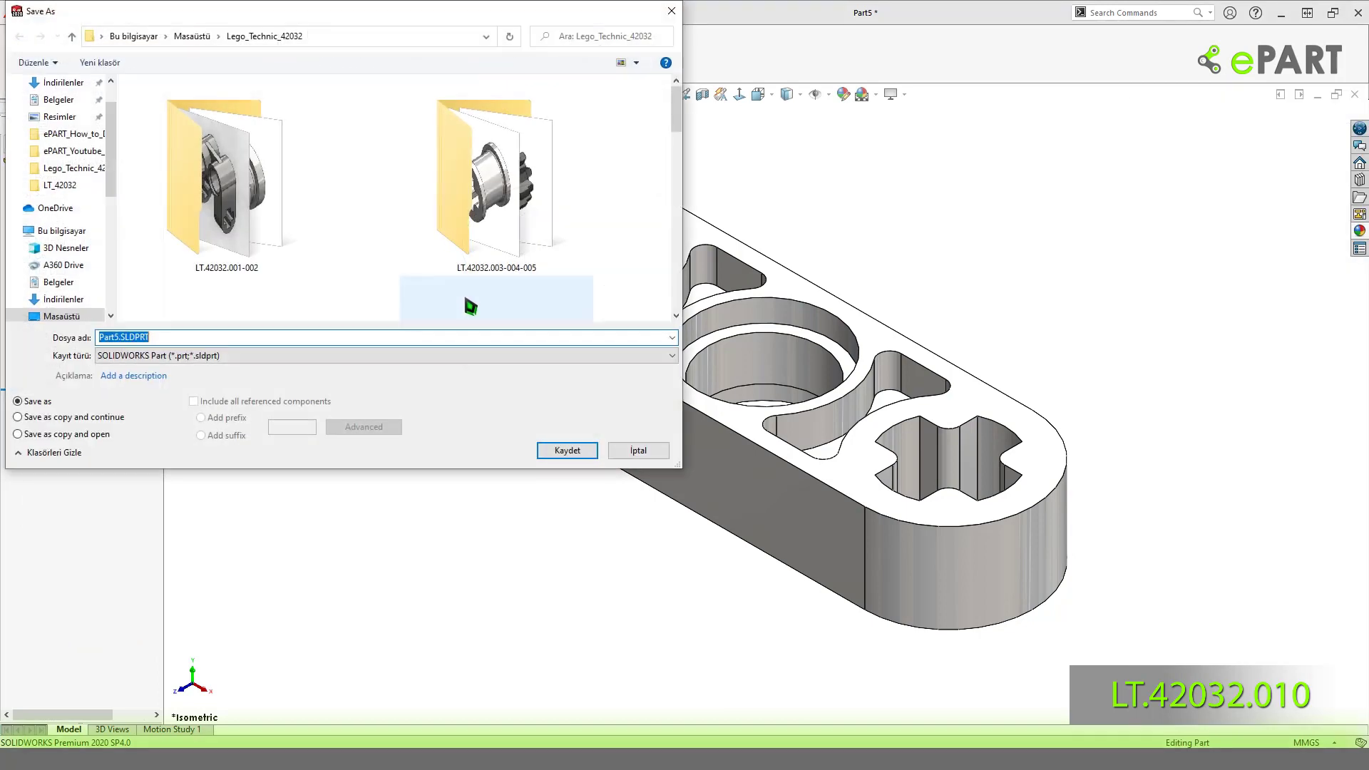
scroll(464, 289, down, 5)
click(250, 280)
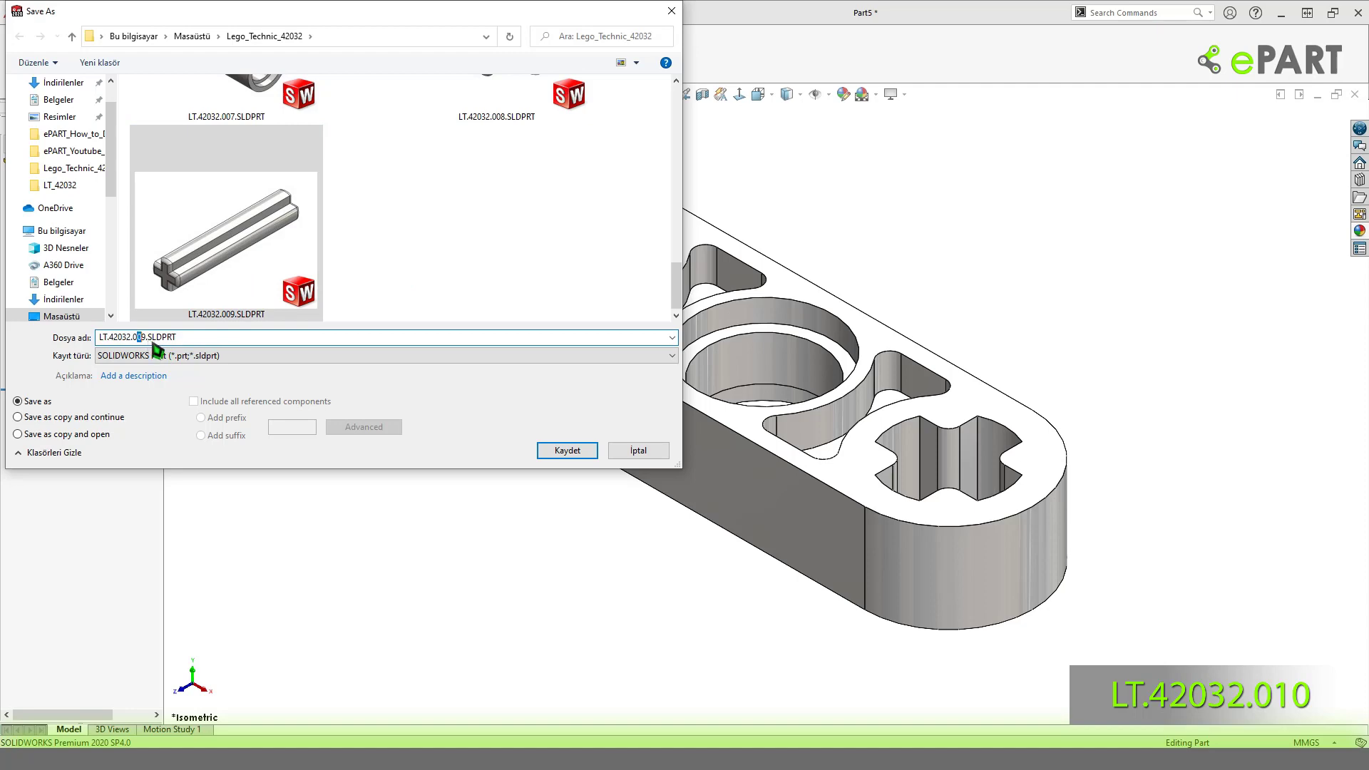
text(1)
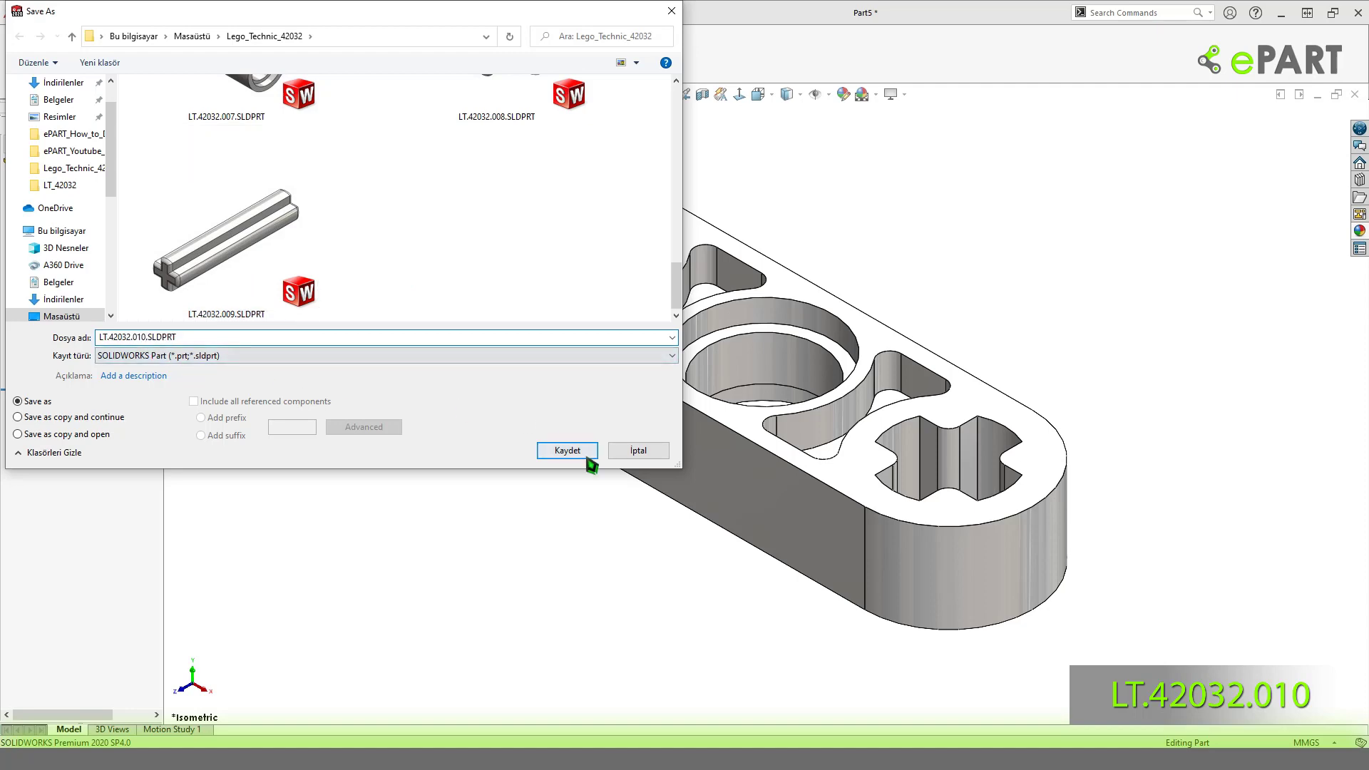
click(569, 450)
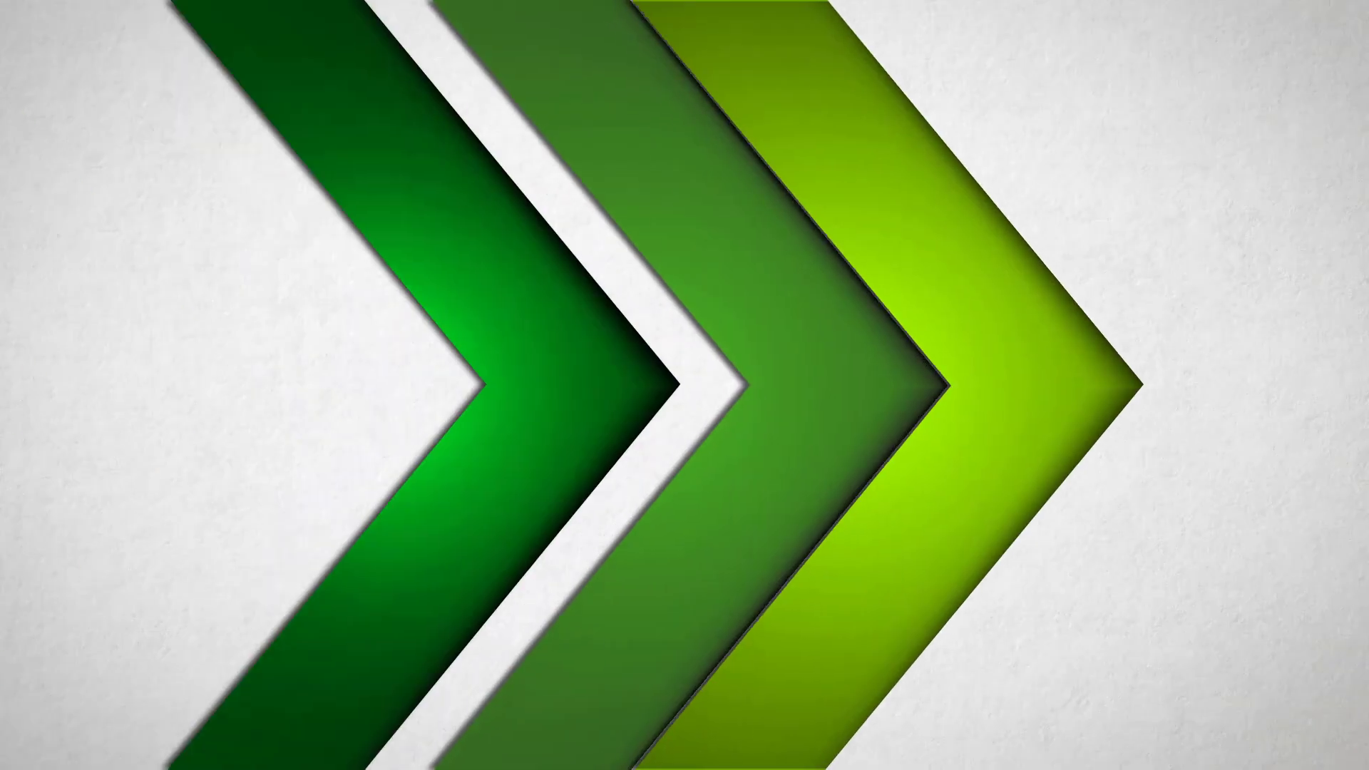